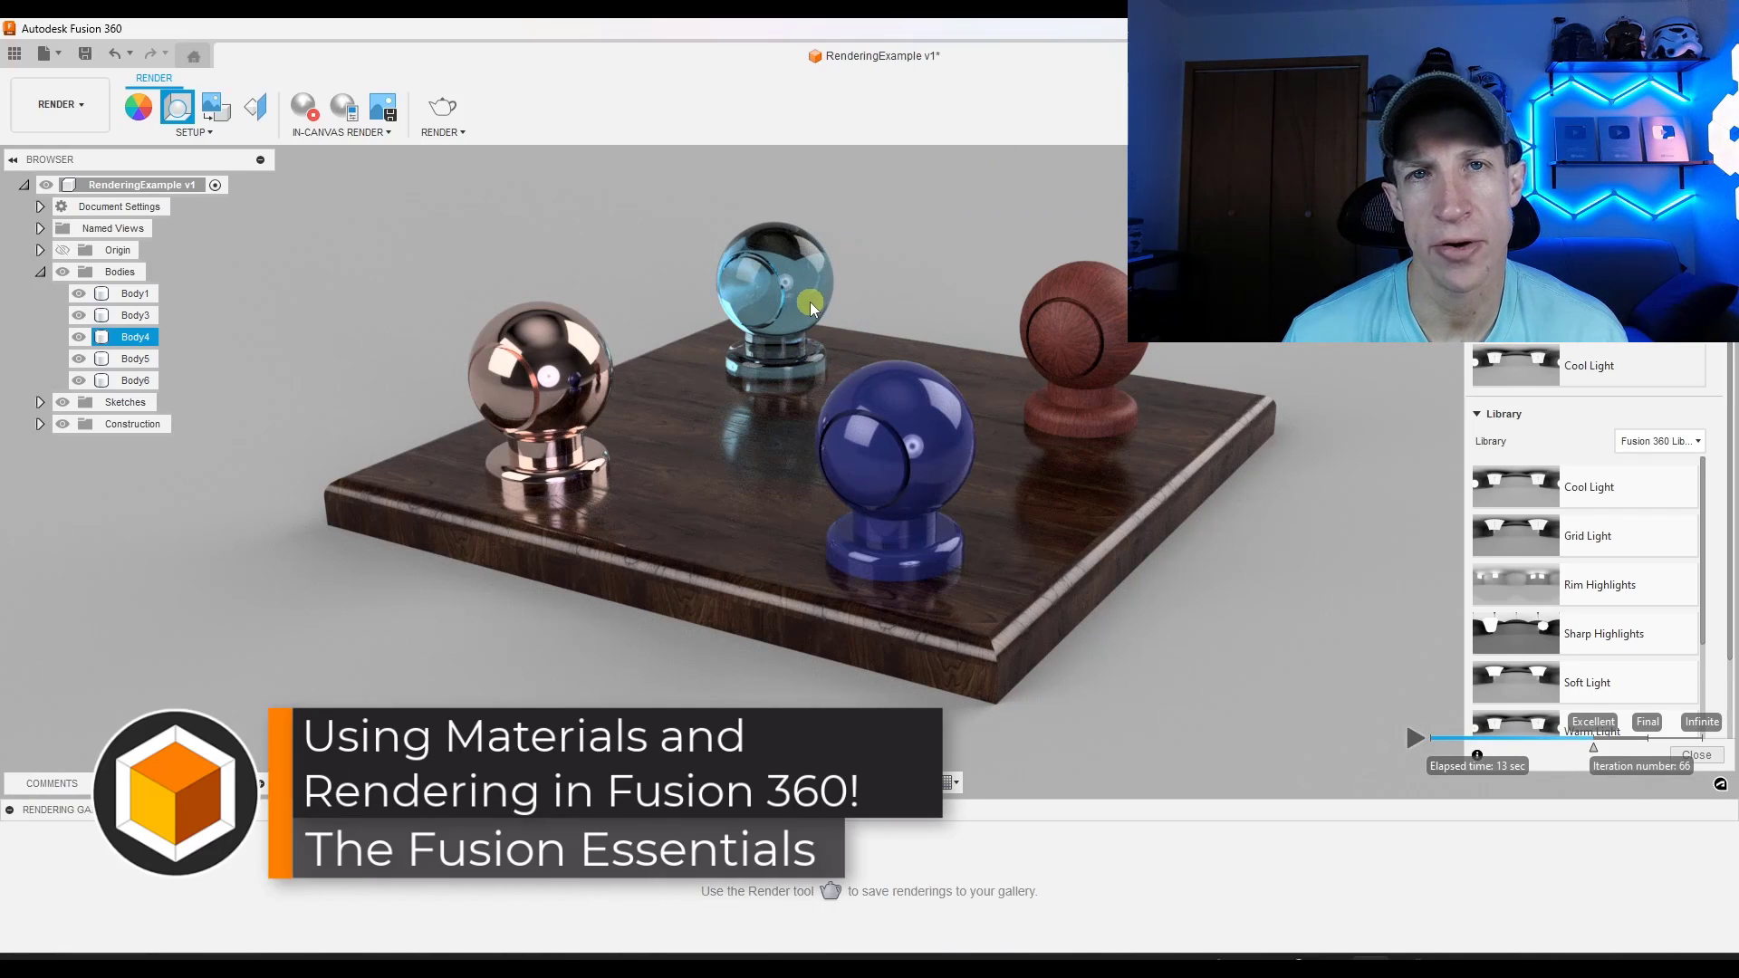
shift+middle_drag(943, 455, 896, 500)
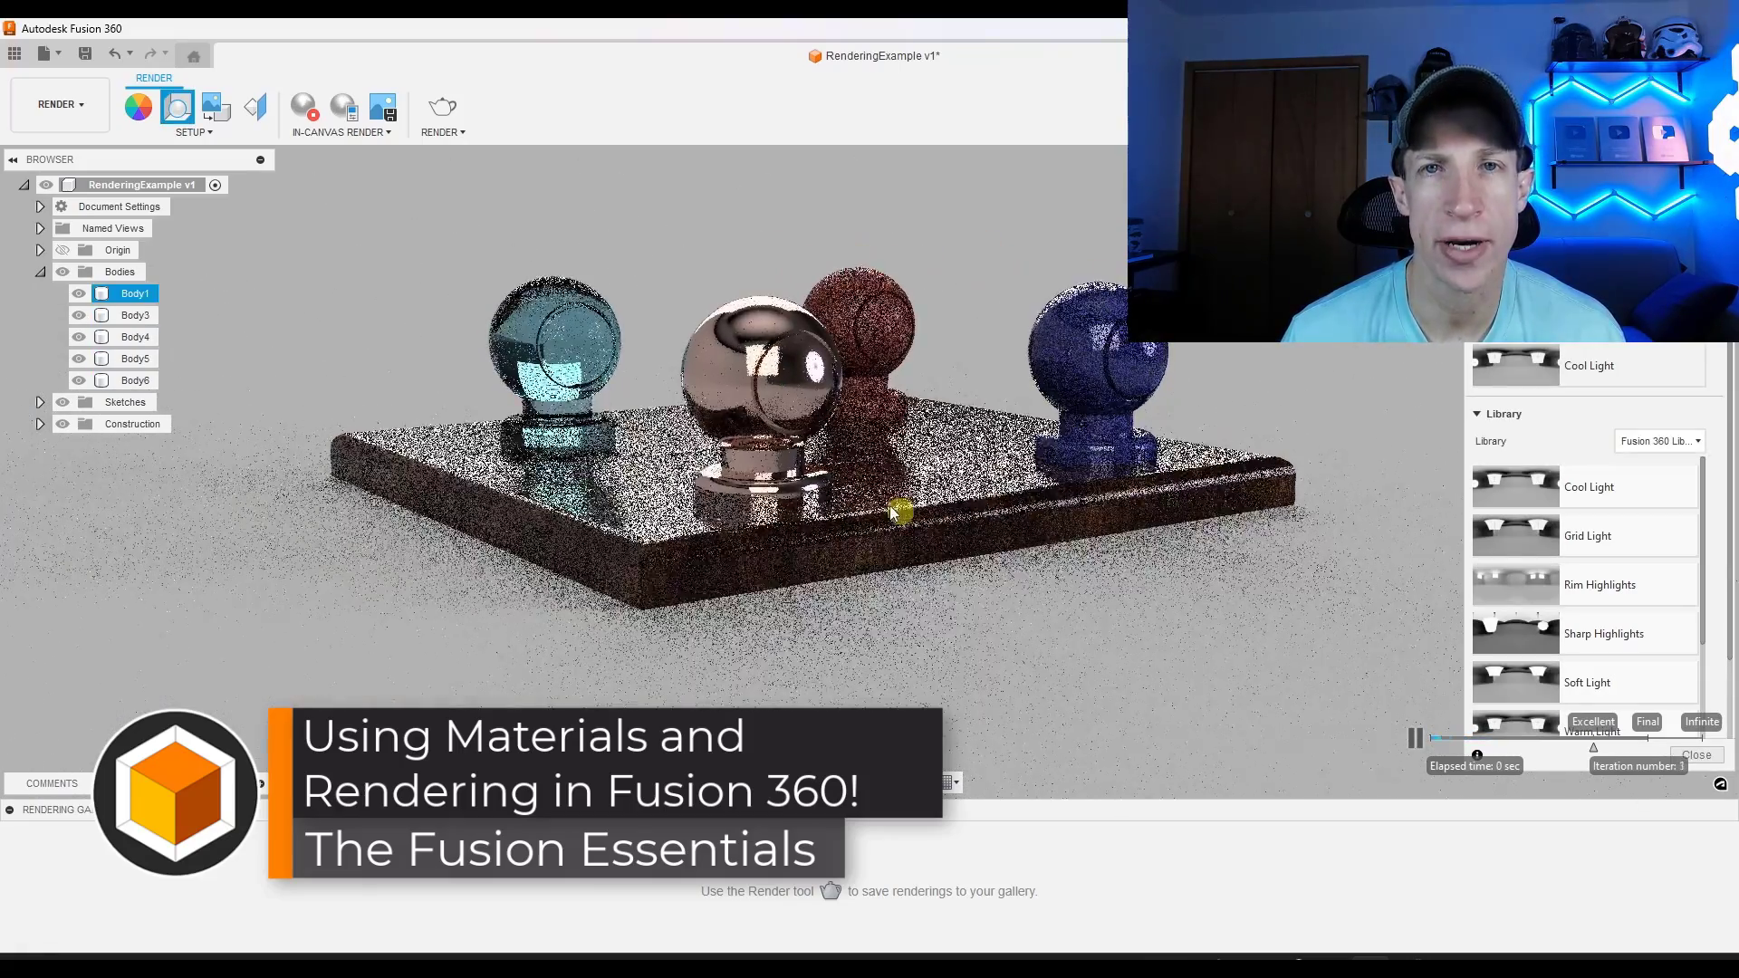
click(779, 470)
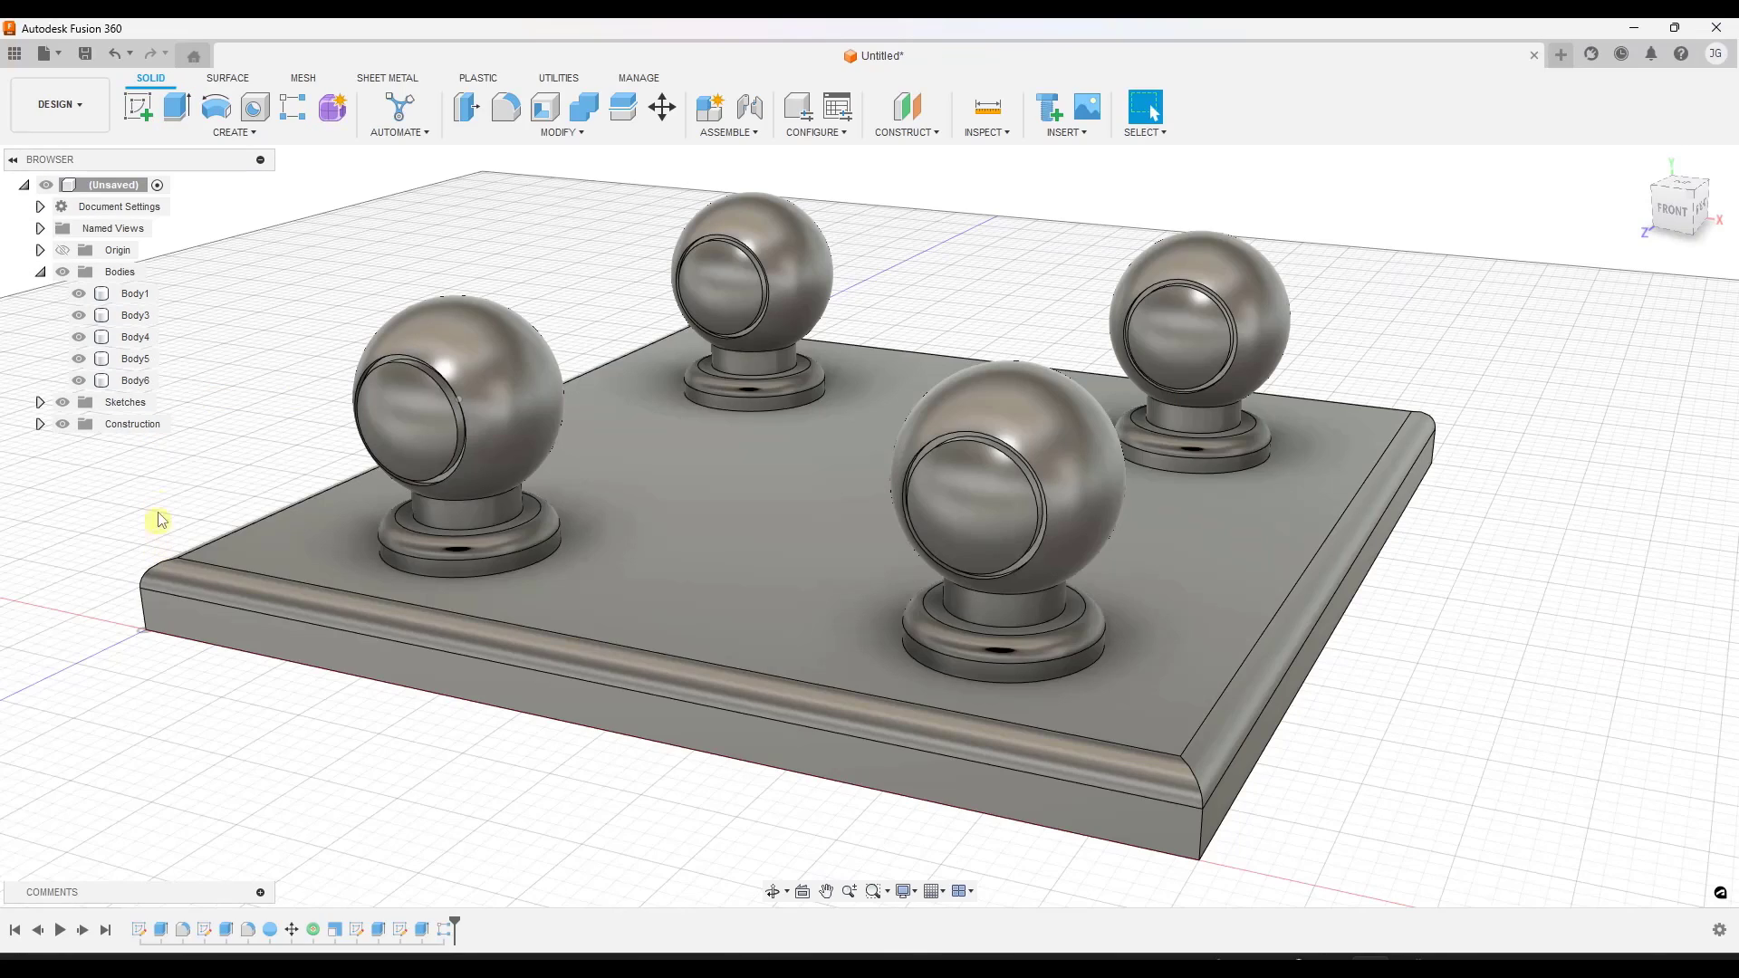
Examine the separate bodies of the model, the base plate and the ball-shaped stands, by highlighting them in turn.
click(135, 360)
click(132, 337)
click(135, 316)
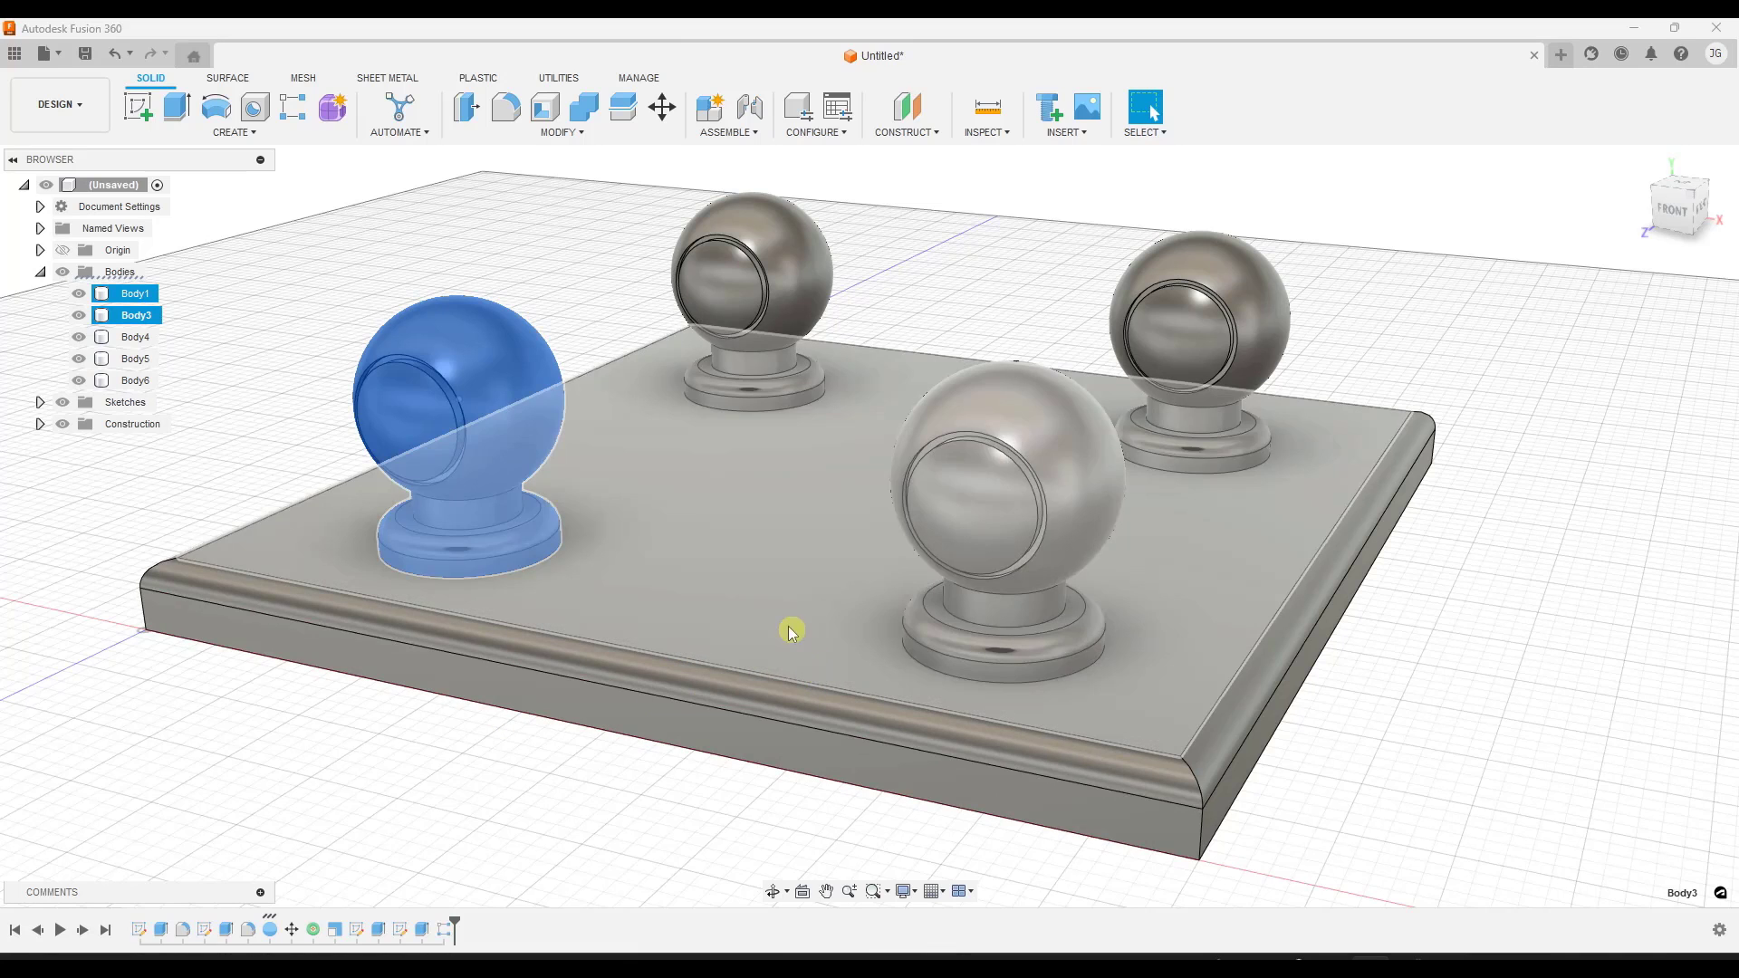
click(145, 295)
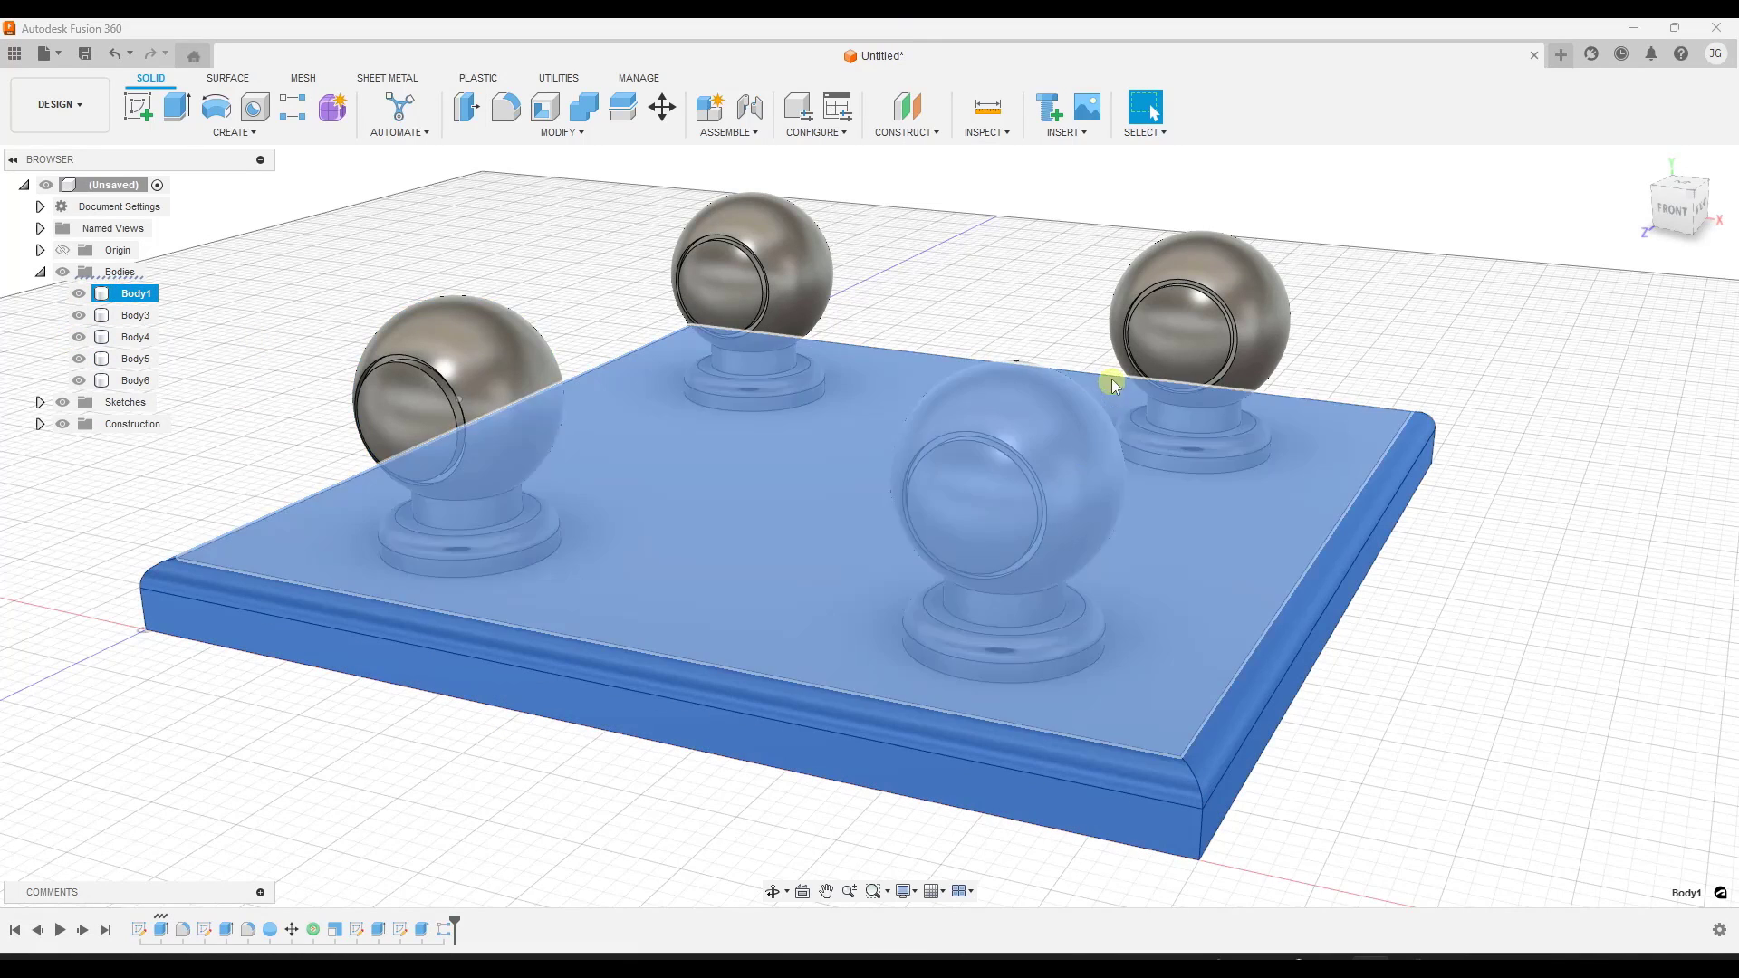
click(1182, 174)
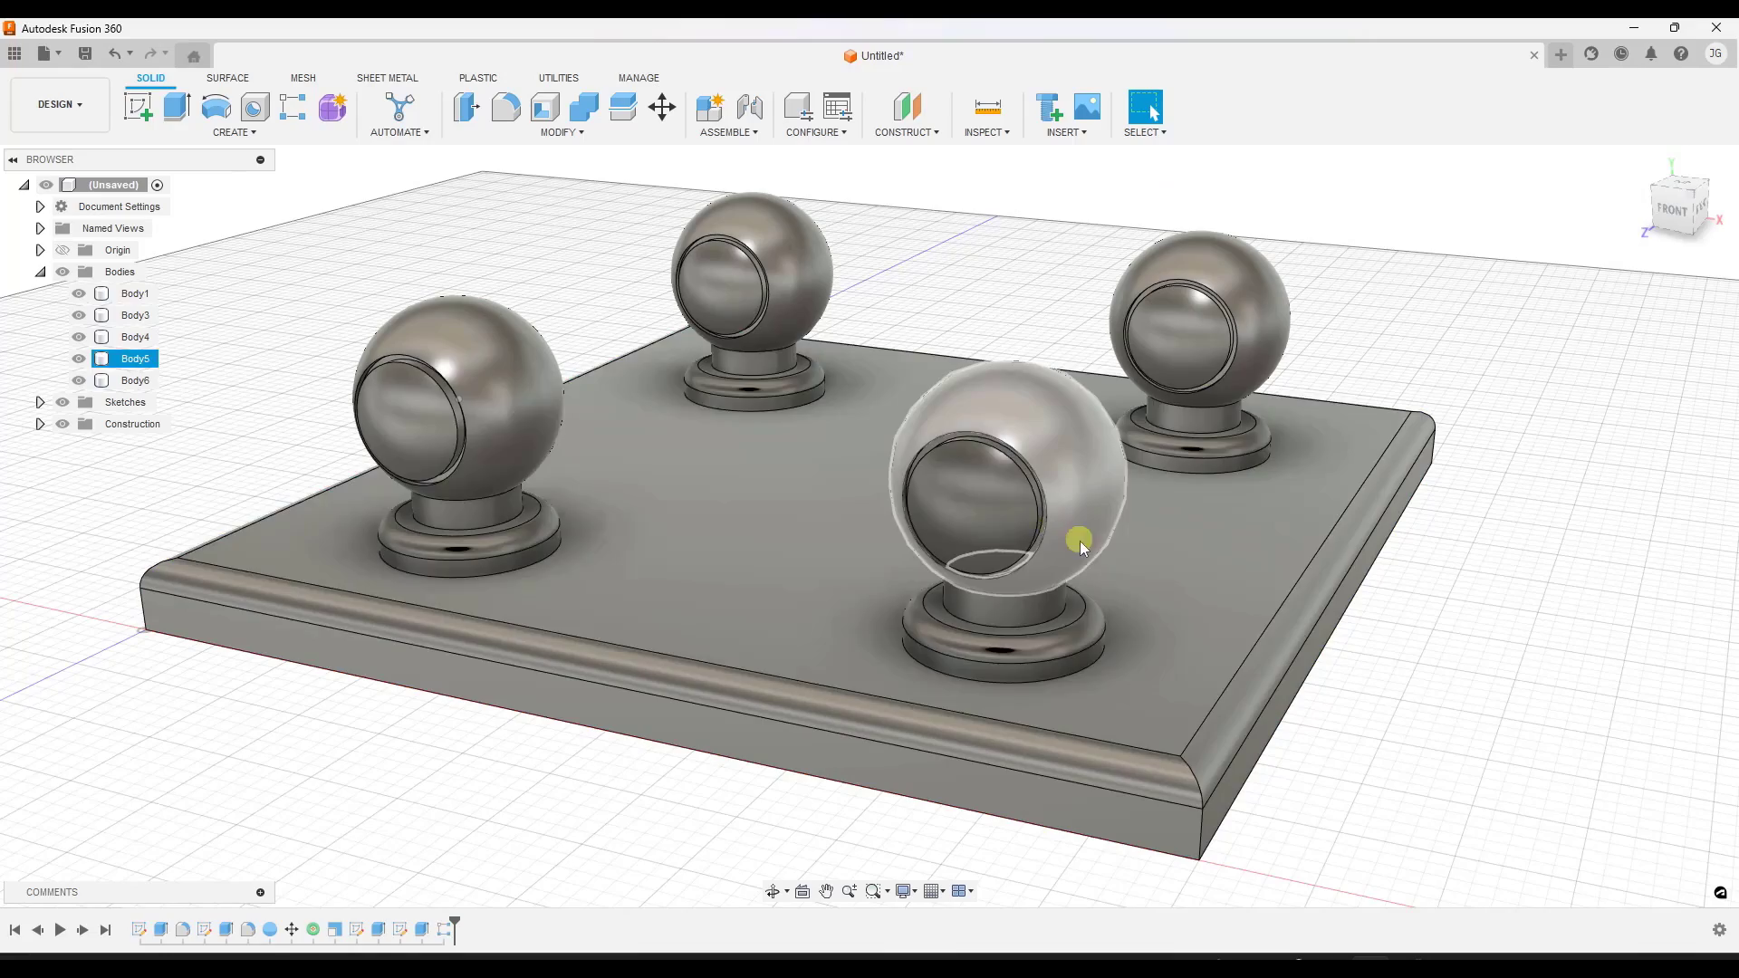
mouse_move(1129, 546)
shift+middle_down()
mouse_move(983, 545)
mouse_move(1125, 538)
shift+middle_up()
key(Escape)
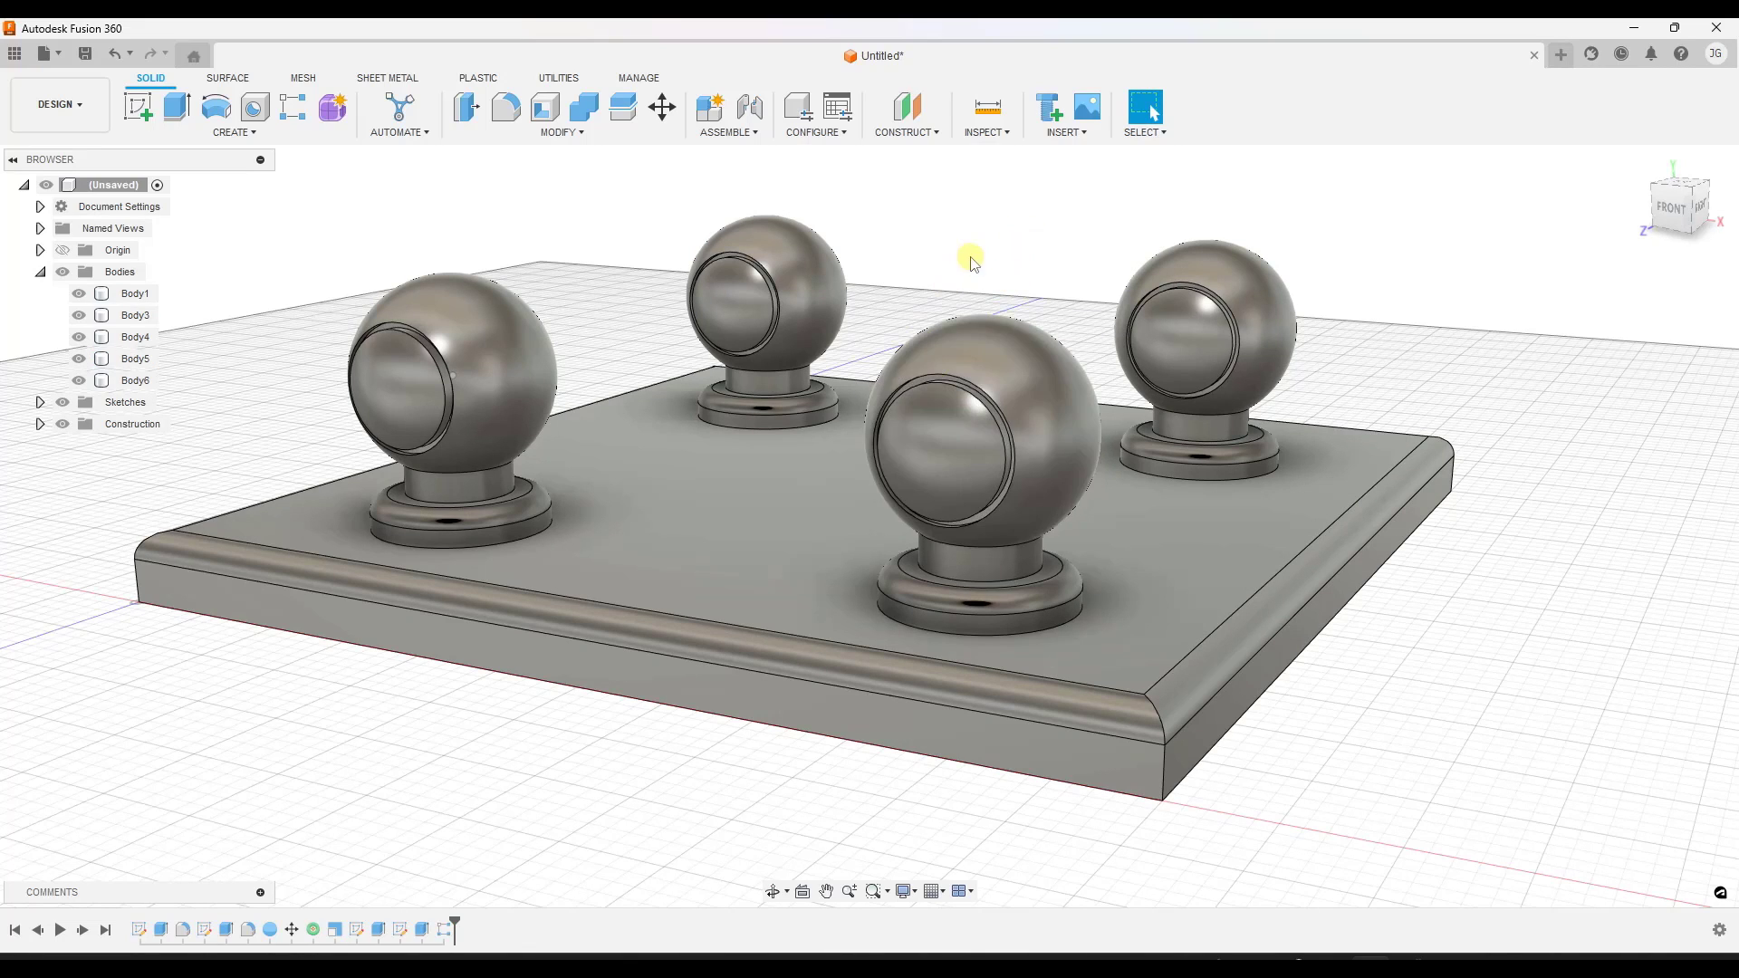
Start the Appearance command and select several faces on the ball stands and the base plate.
click(560, 133)
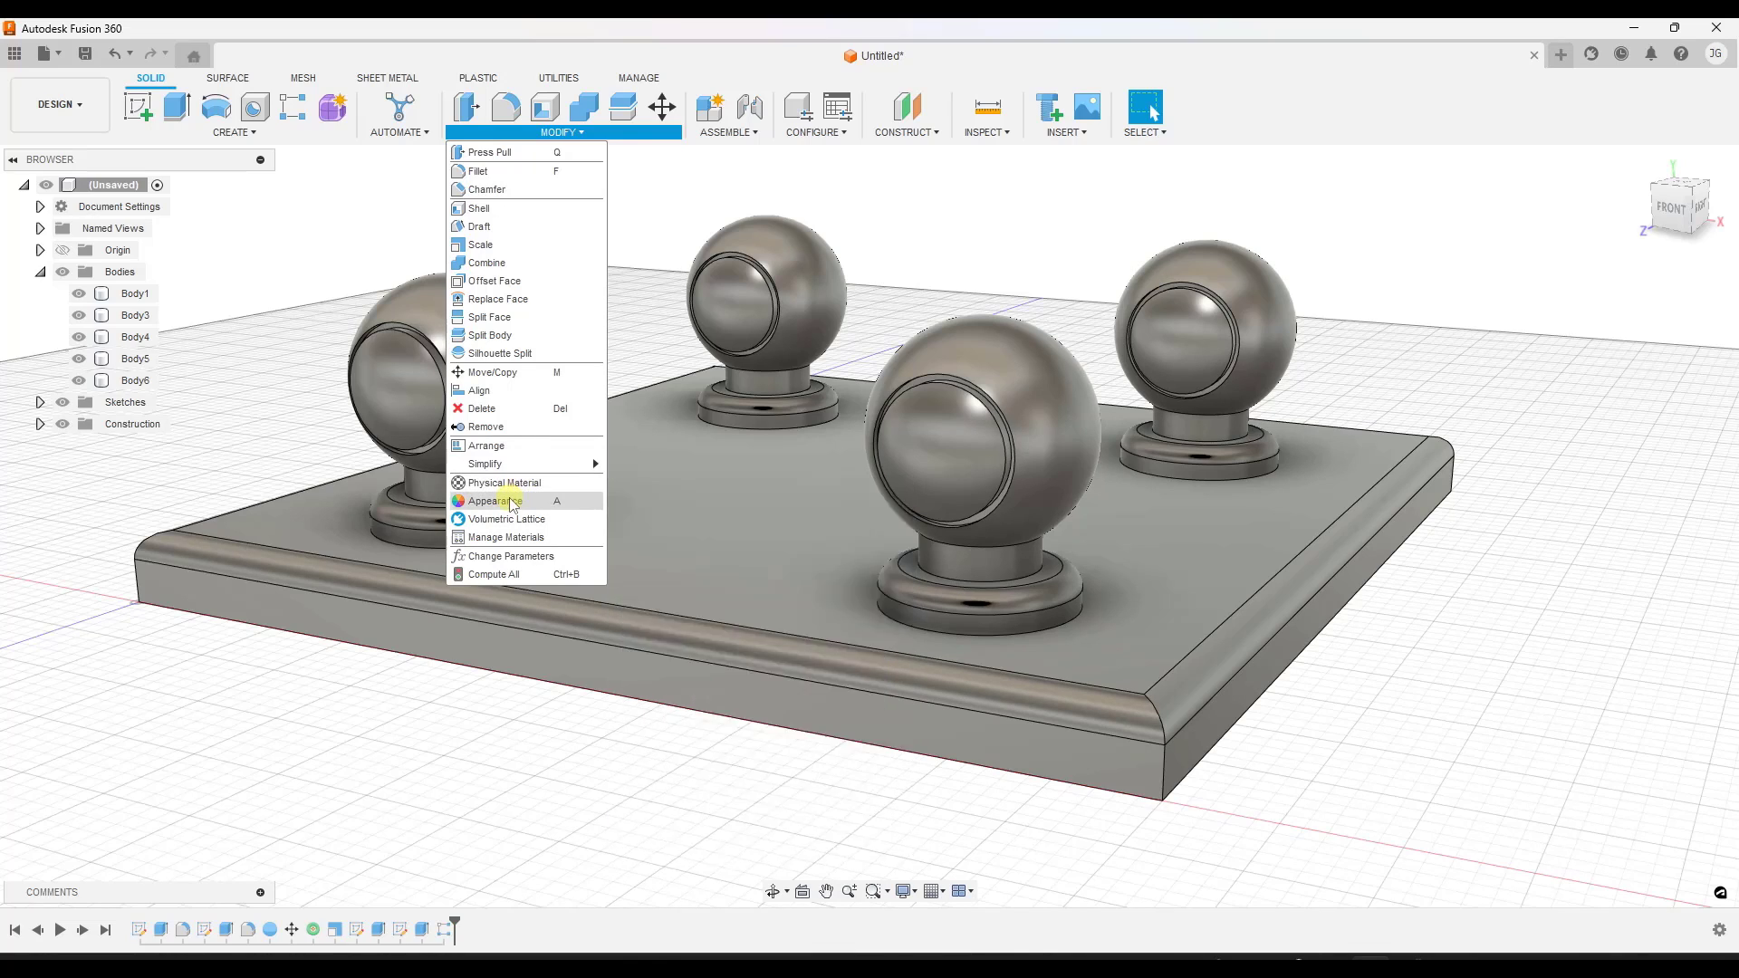
click(507, 502)
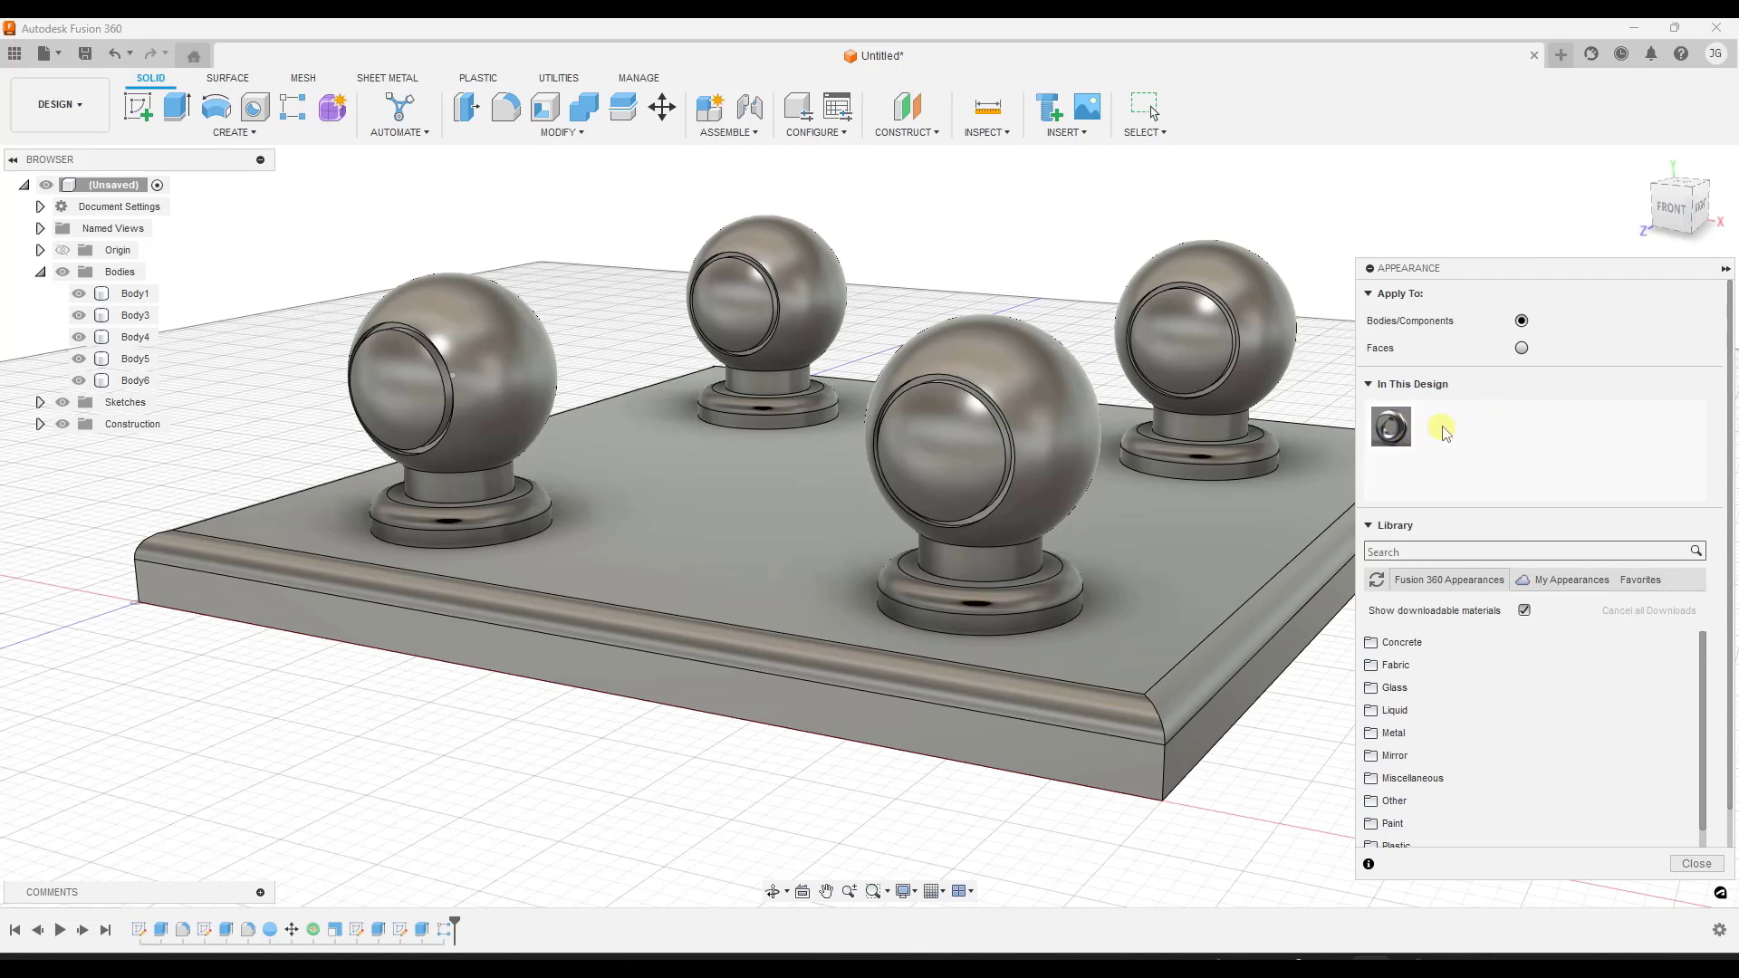
click(1016, 384)
key(Escape)
click(1076, 398)
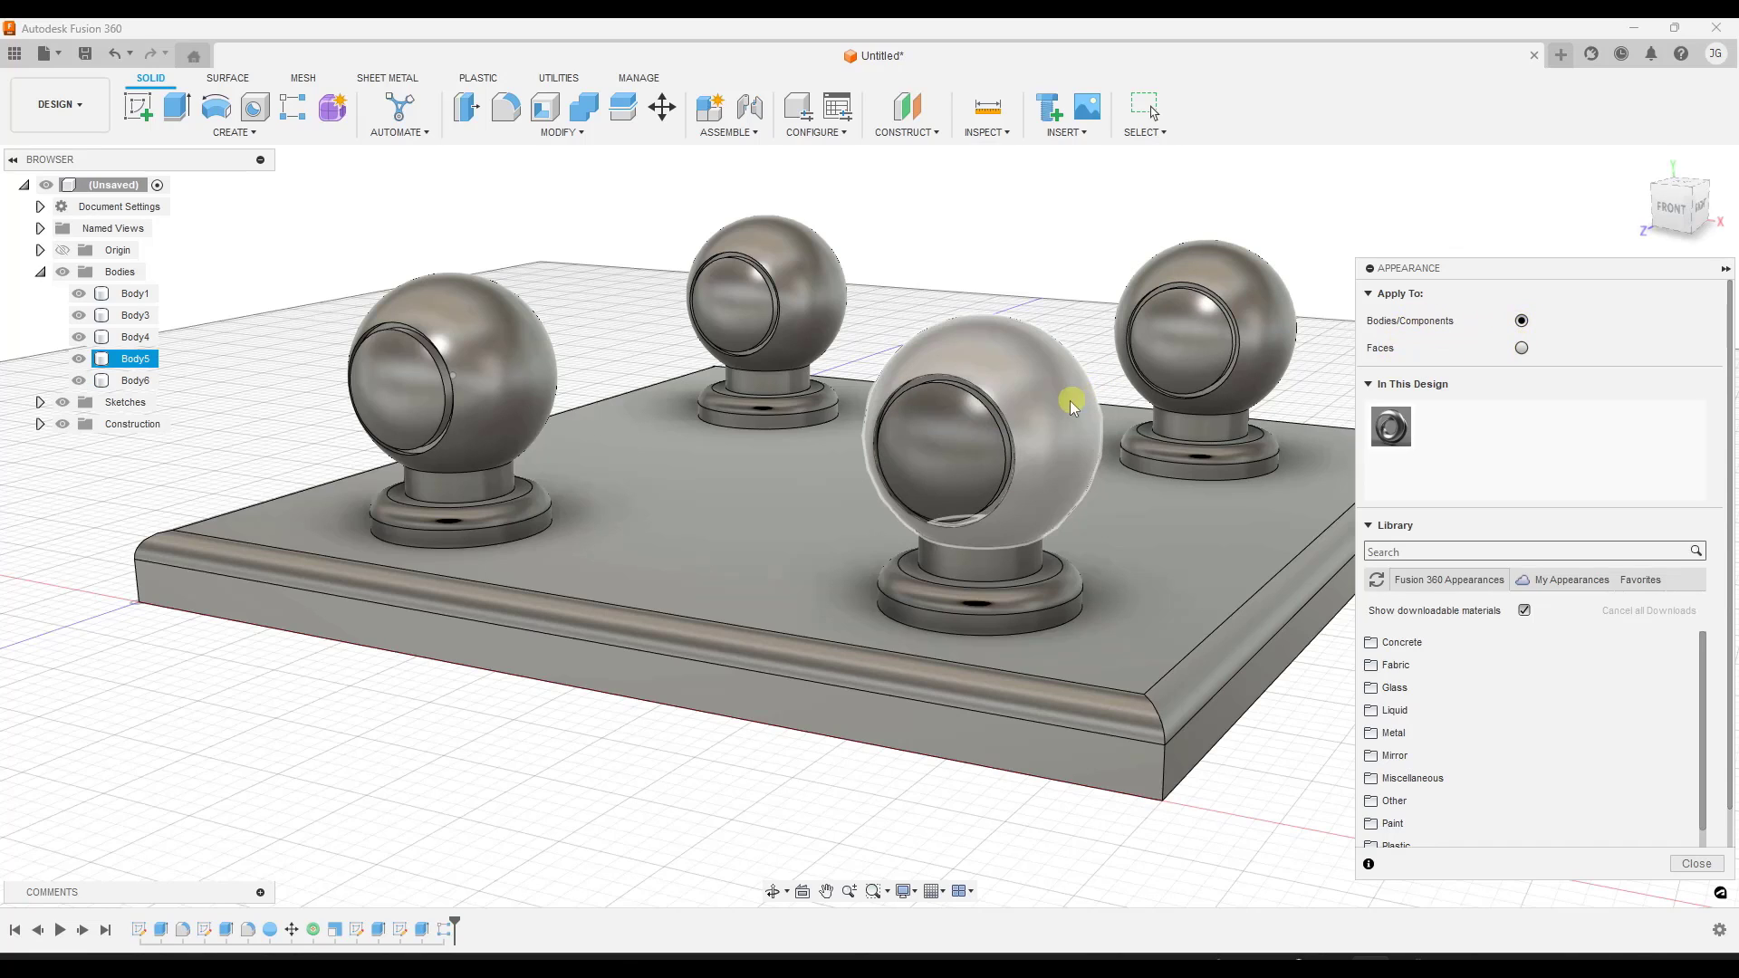
click(949, 436)
click(797, 276)
click(960, 616)
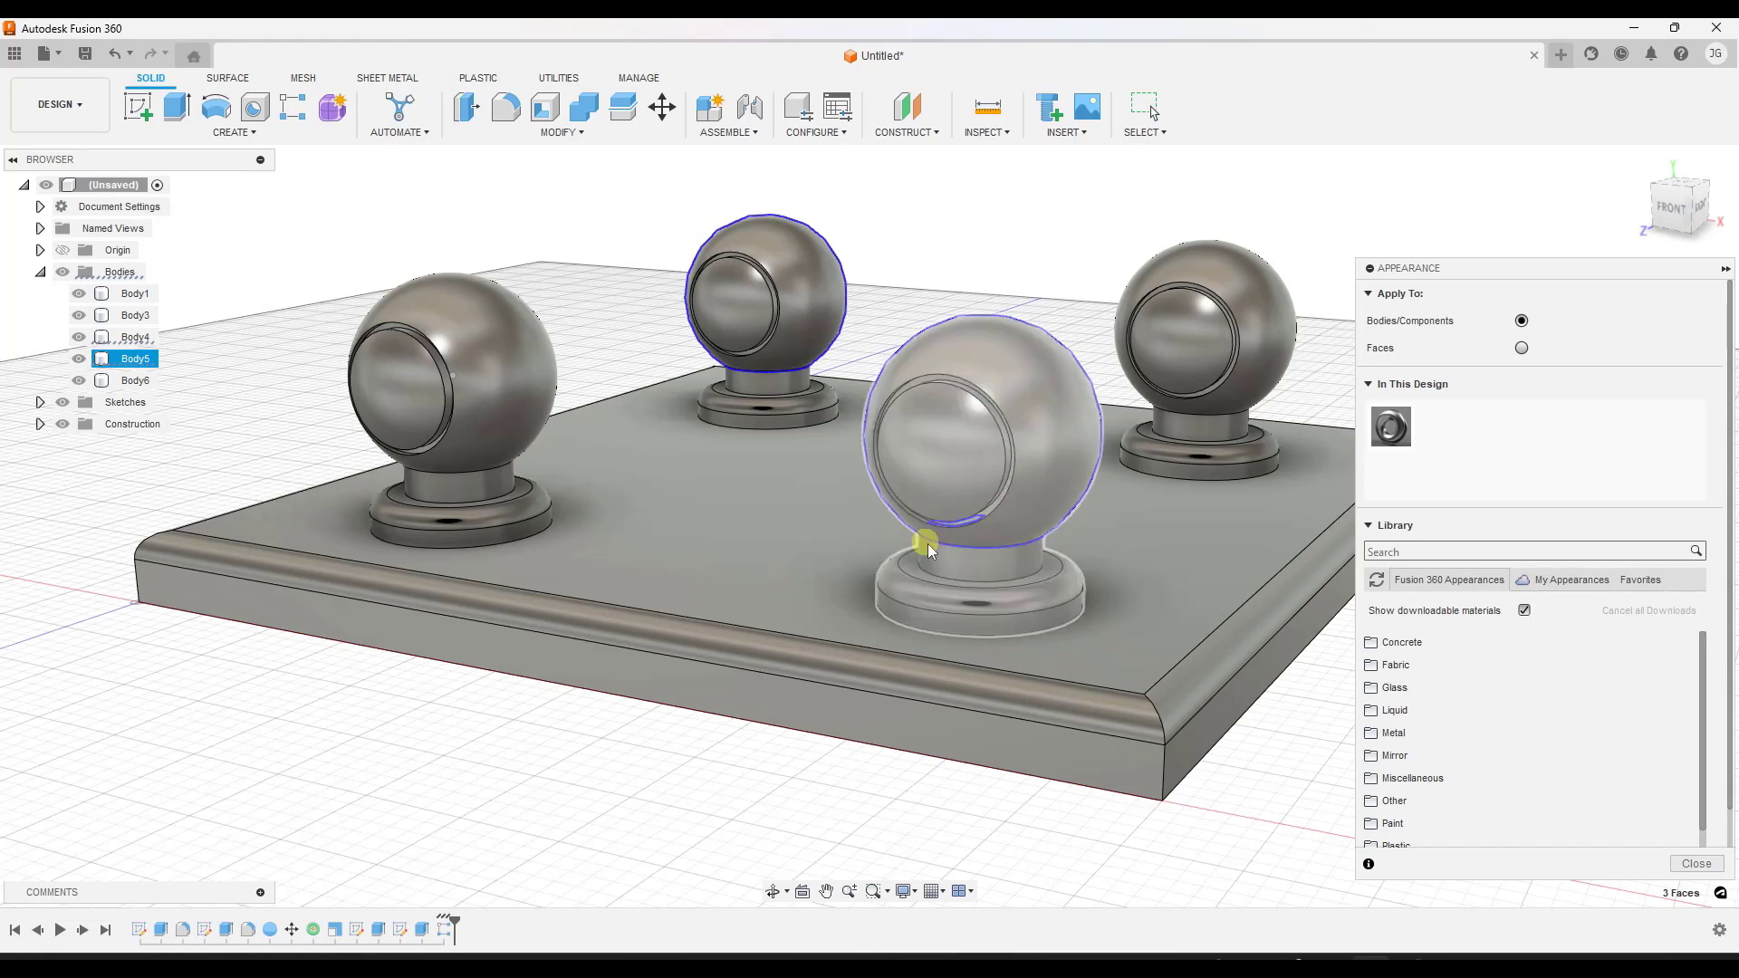
click(1028, 698)
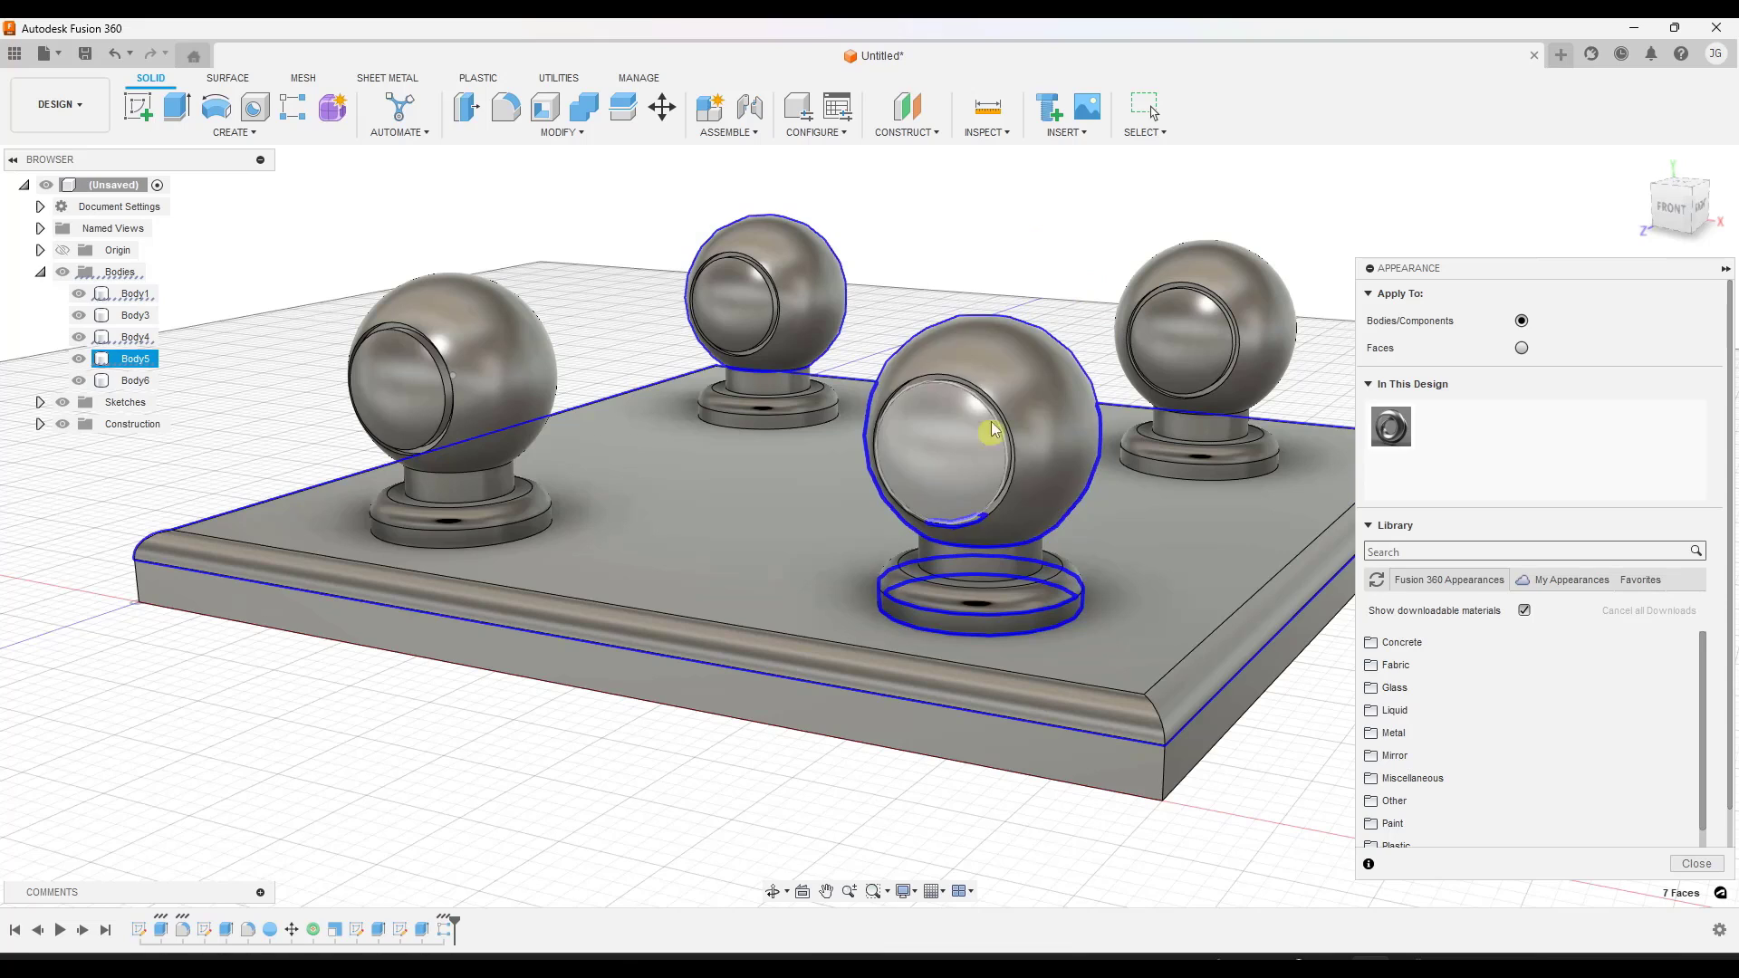
click(1011, 367)
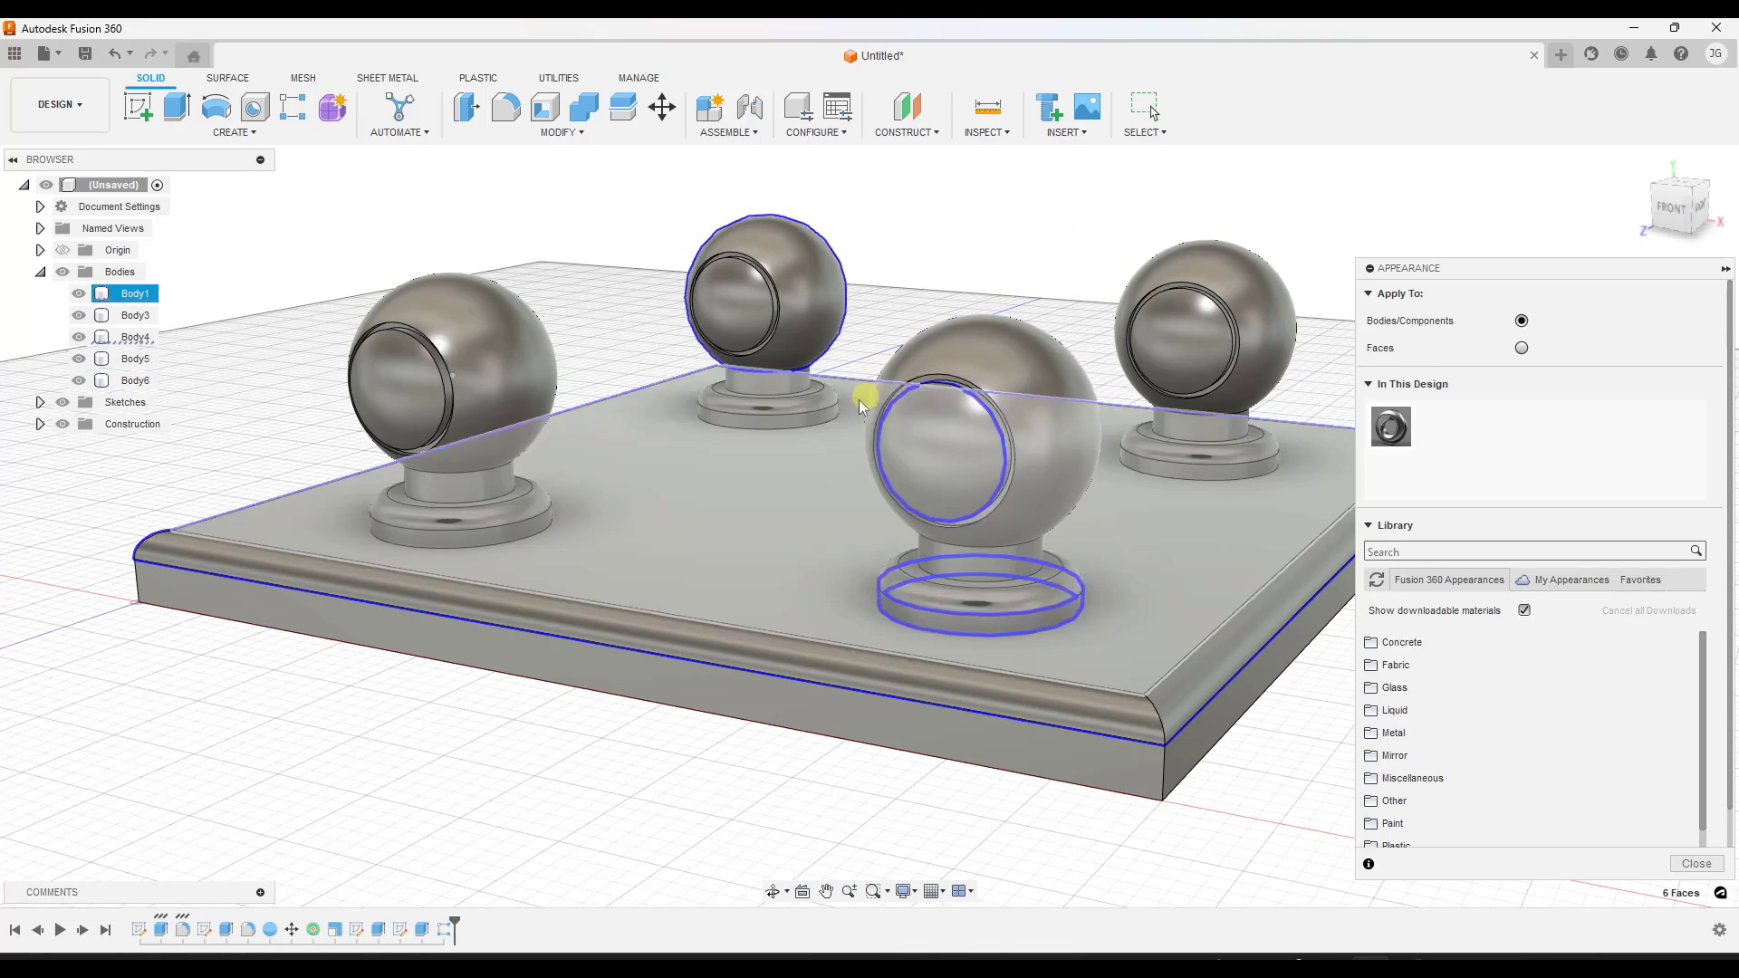
Hide the downloadable materials in the appearance library and show them again.
scroll(1574, 446, down, 1)
scroll(1530, 602, down, 2)
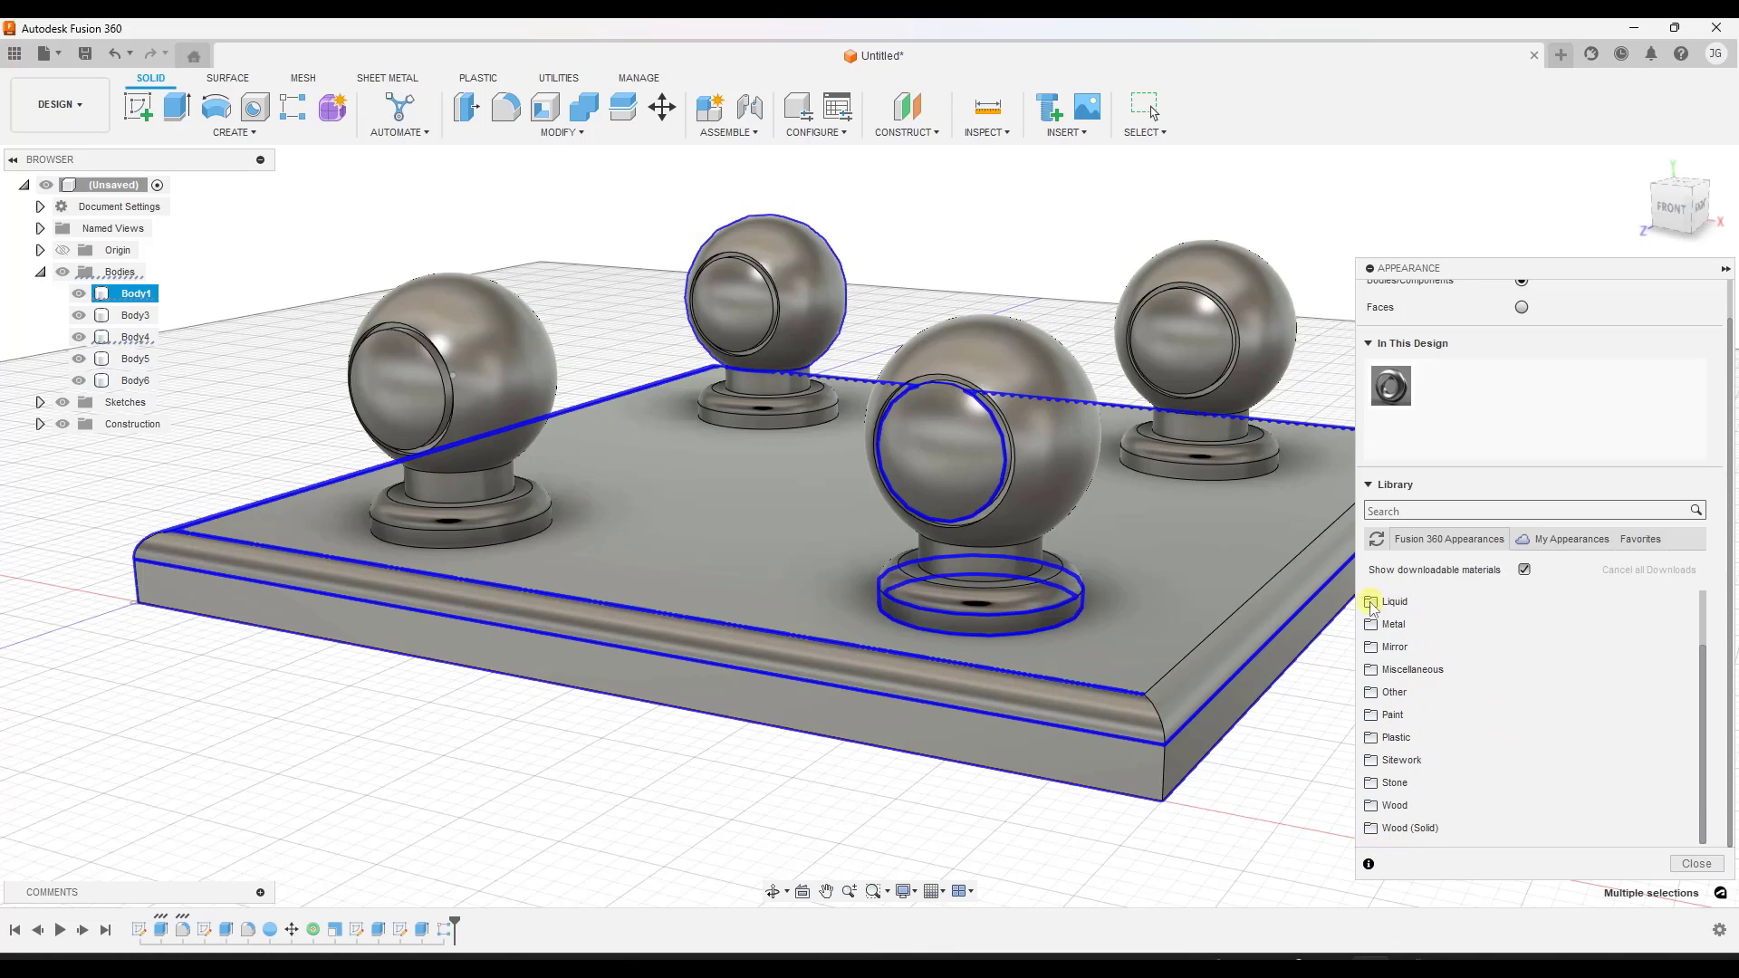
click(1524, 571)
click(1524, 570)
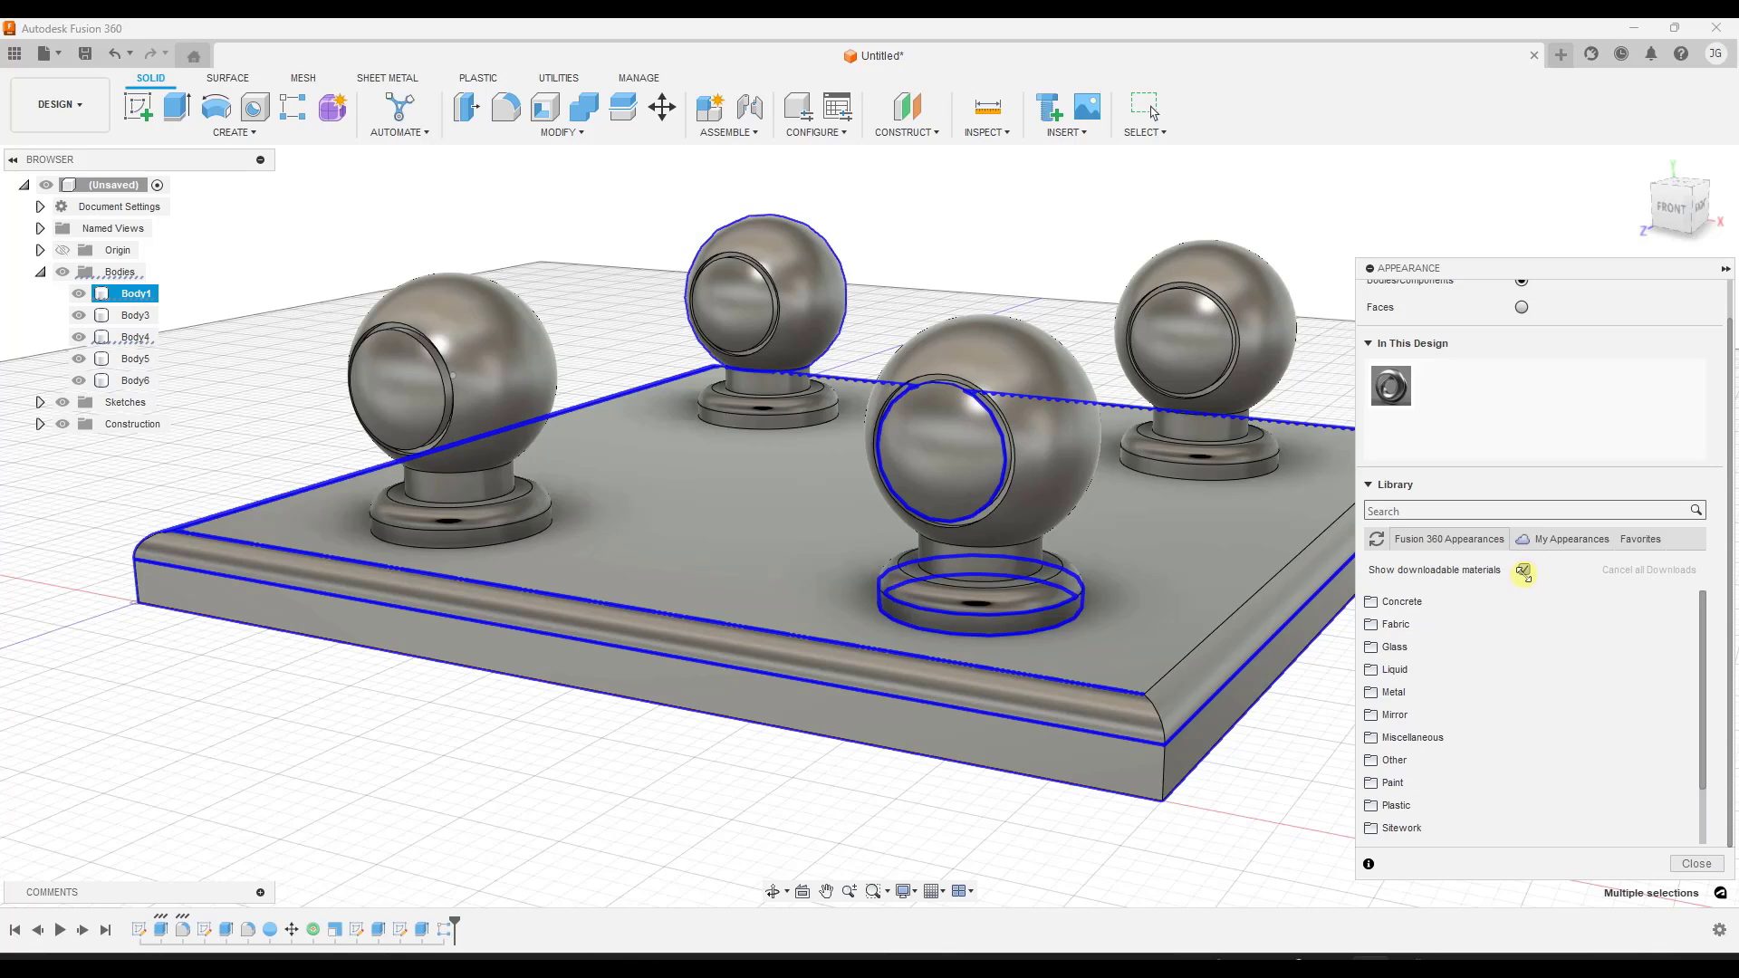
scroll(1467, 764, down, 2)
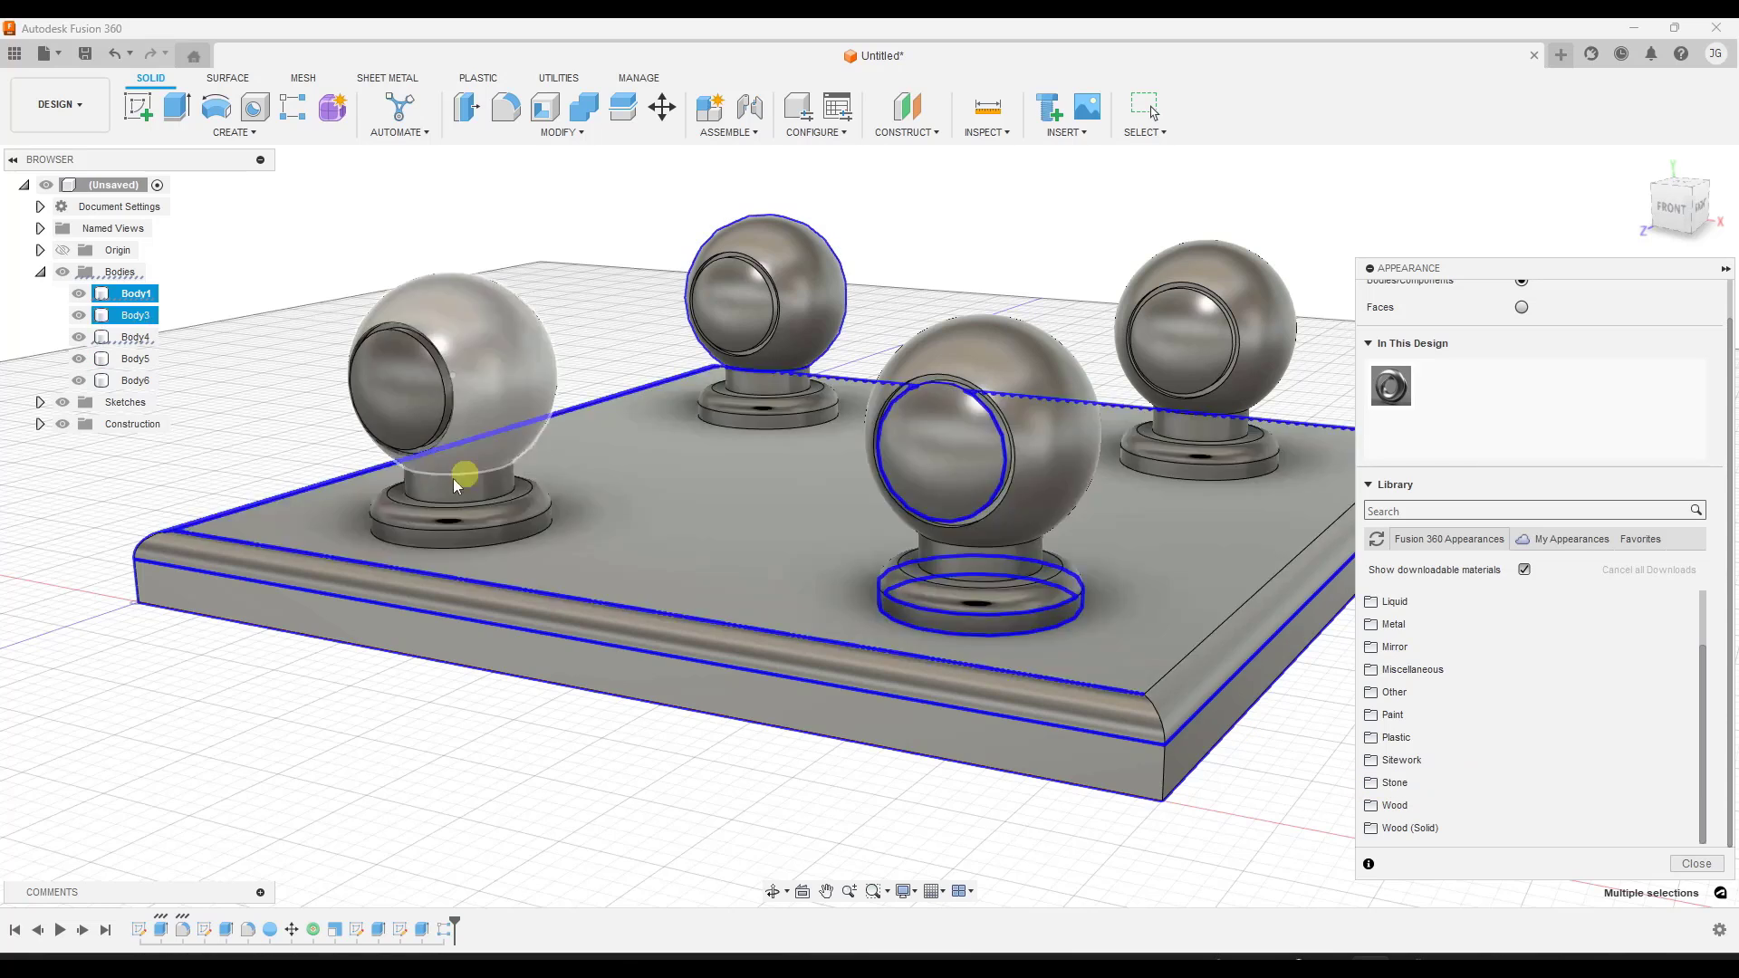
Try applying the Walnut - Glossy appearance from the Wood library folder to the multiple selection, and cancel the Appearance command.
click(1394, 805)
scroll(1413, 797, down, 2)
scroll(1422, 706, down, 5)
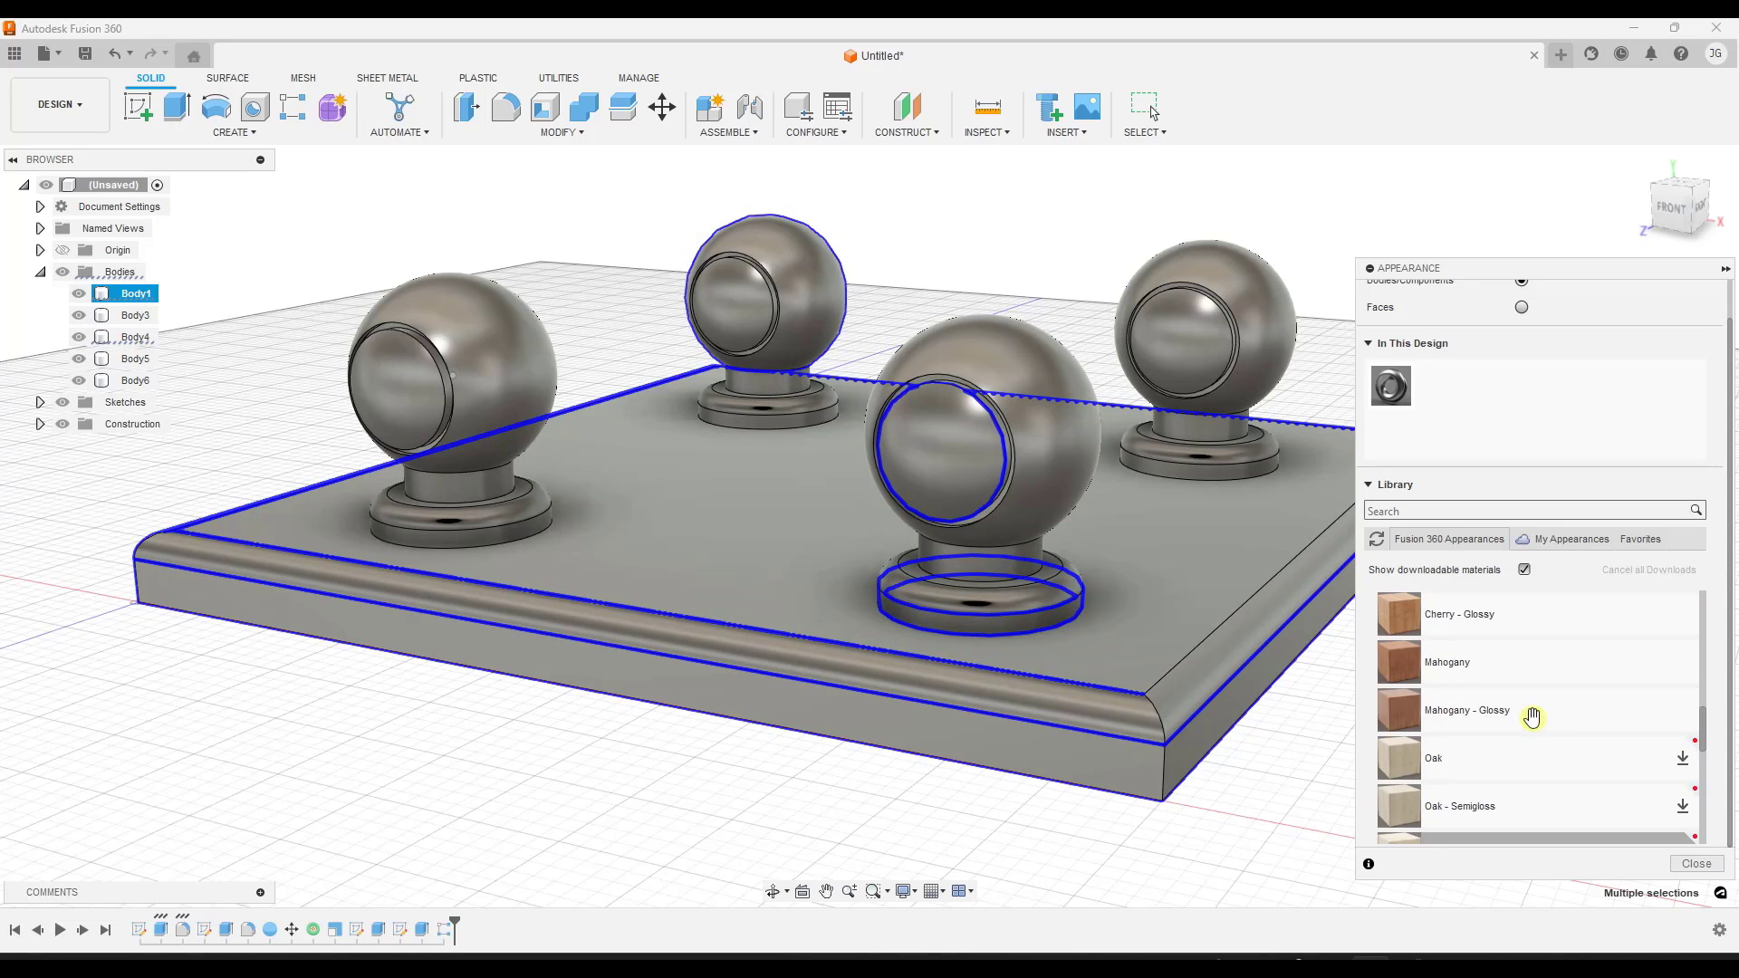
scroll(1485, 679, down, 3)
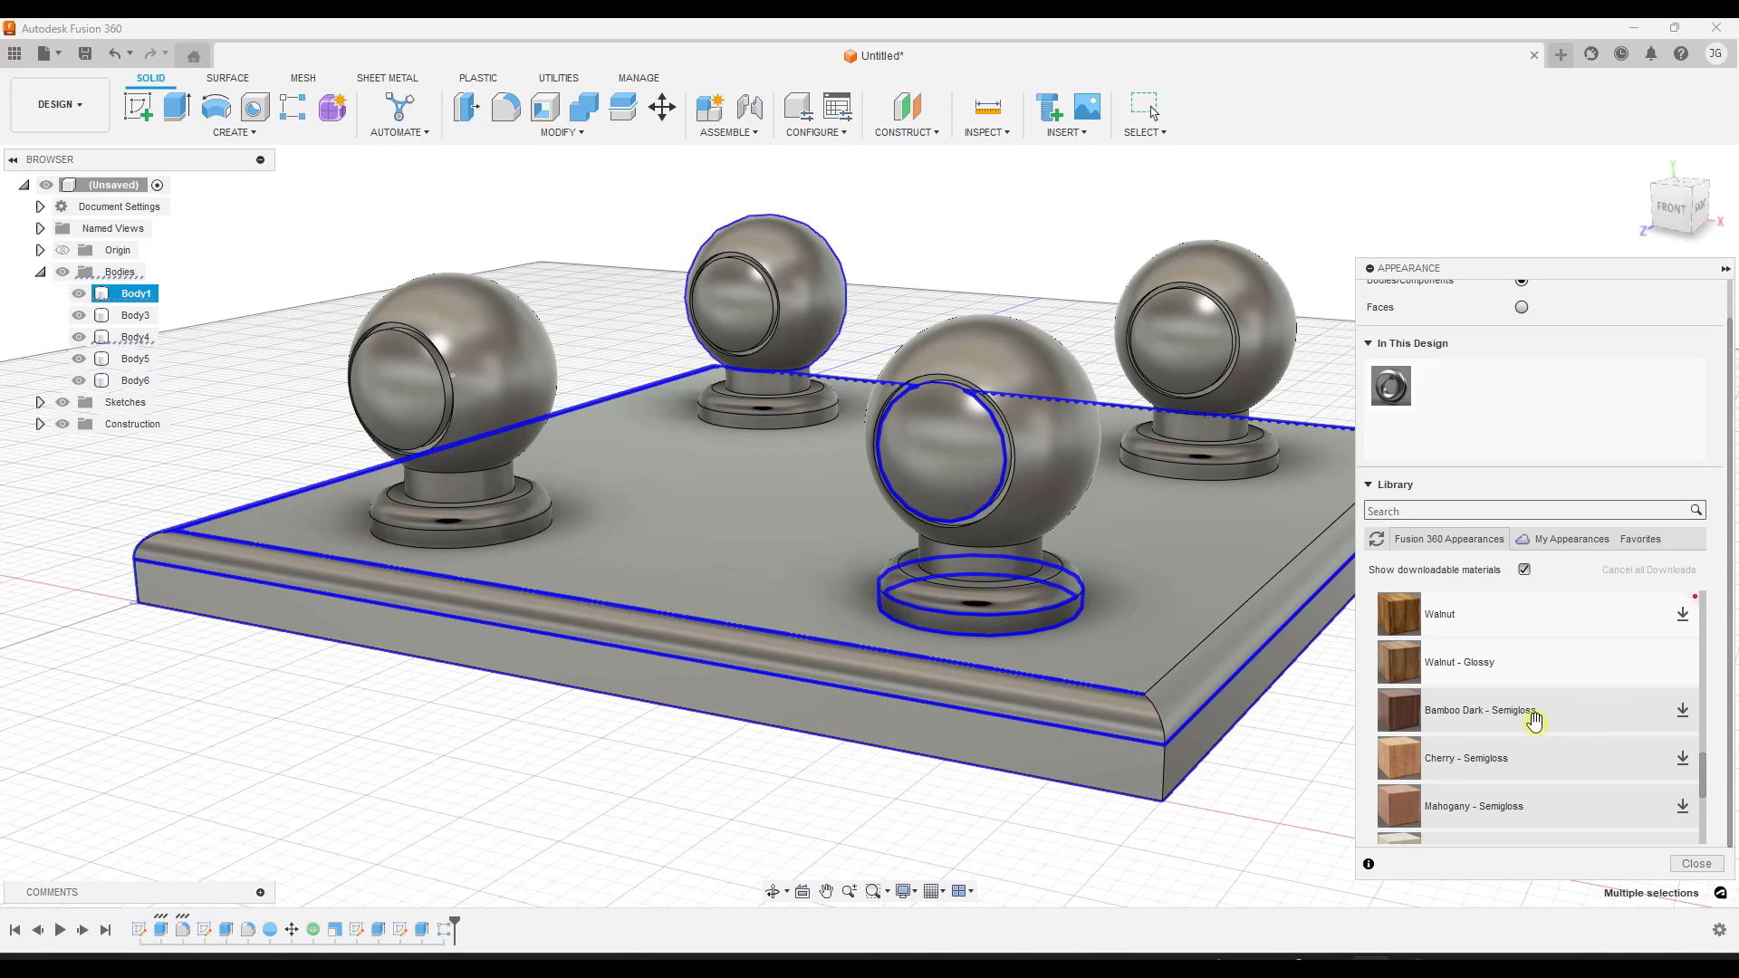
scroll(1521, 710, up, 3)
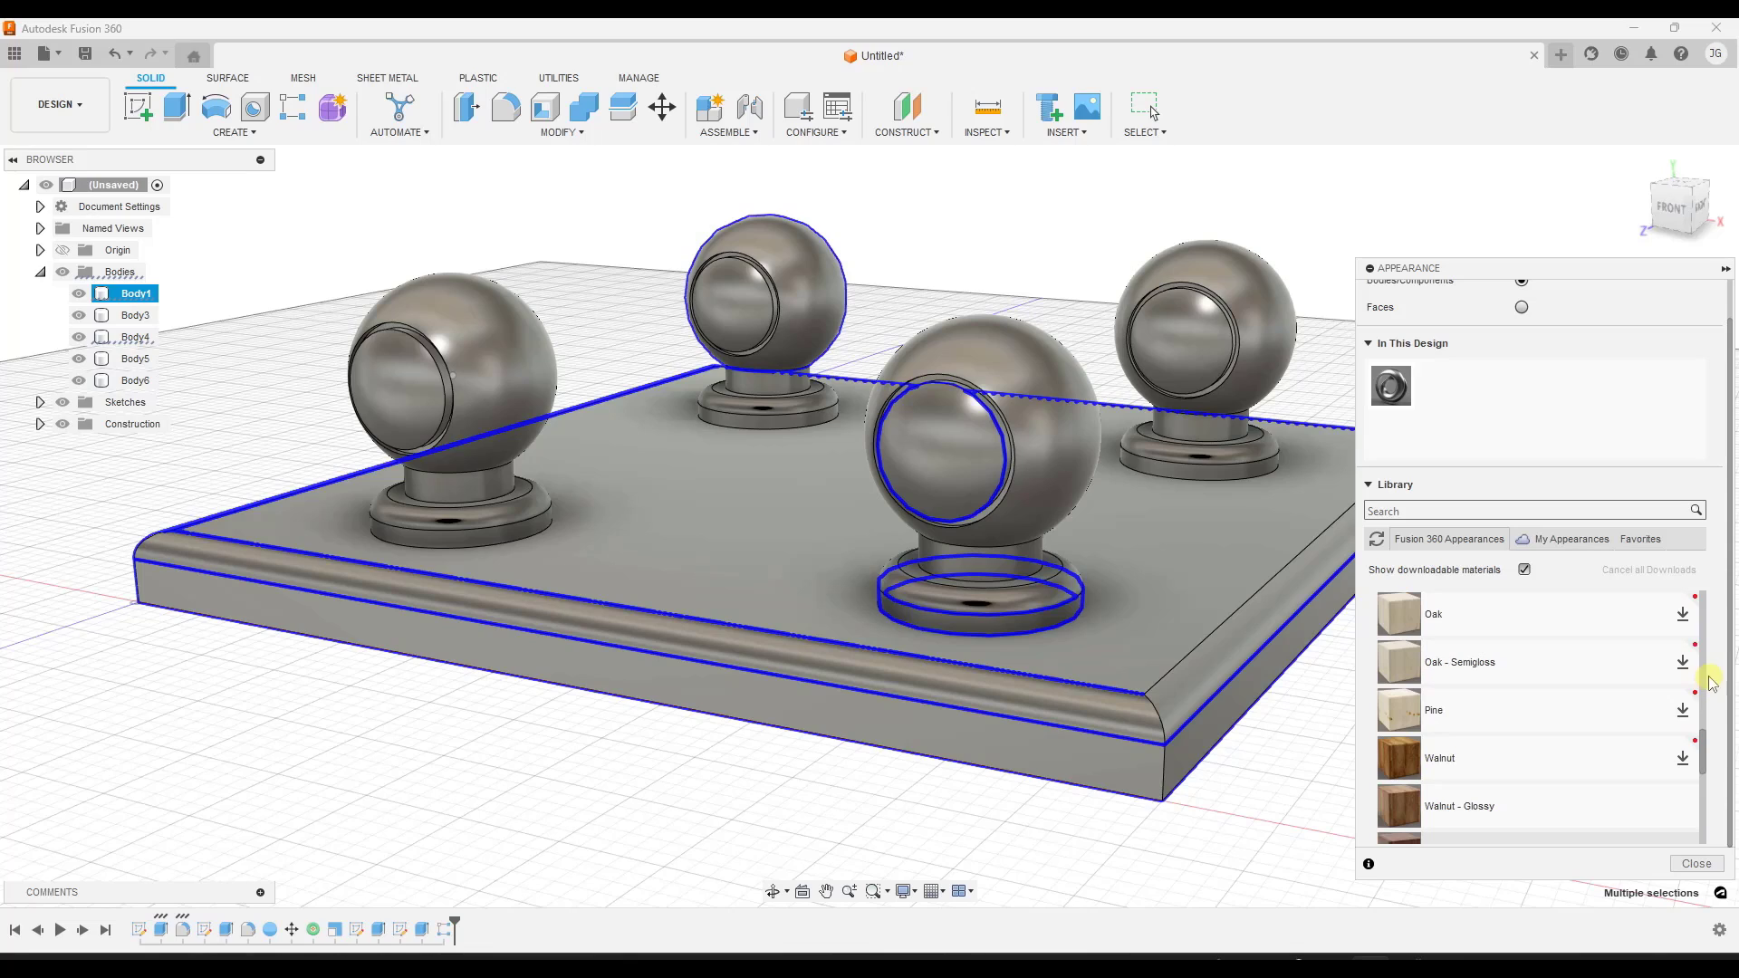
scroll(1697, 736, up, 3)
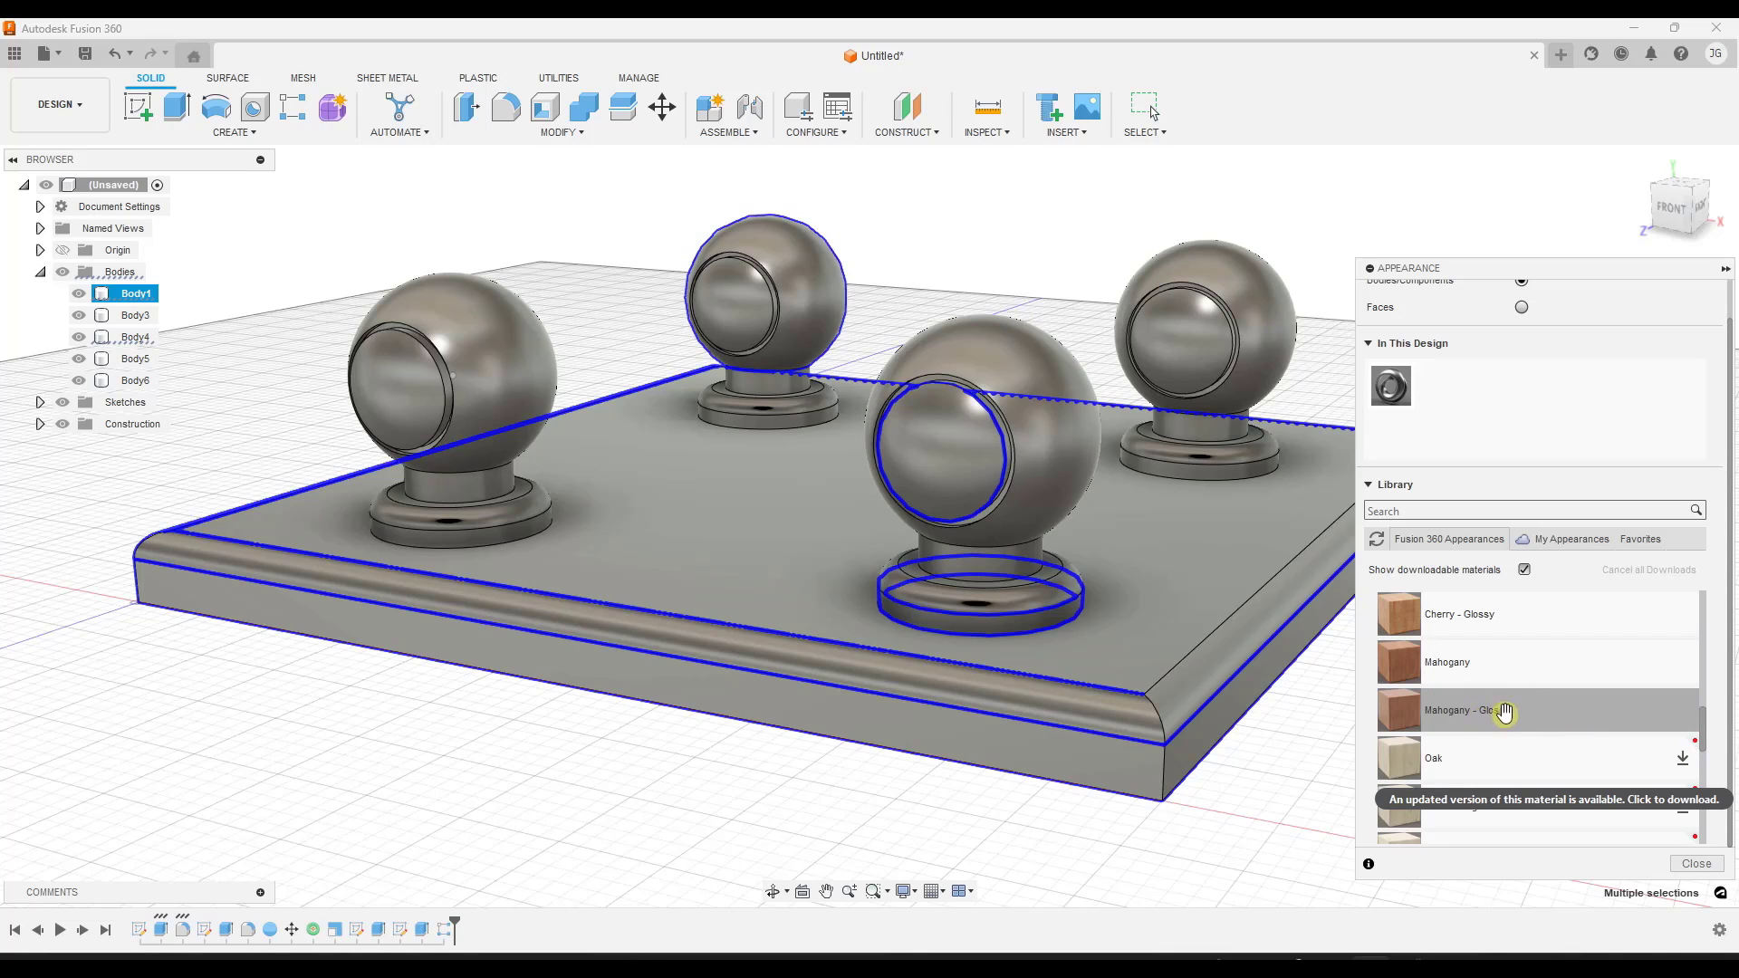
scroll(1530, 709, down, 3)
scroll(1533, 713, down, 3)
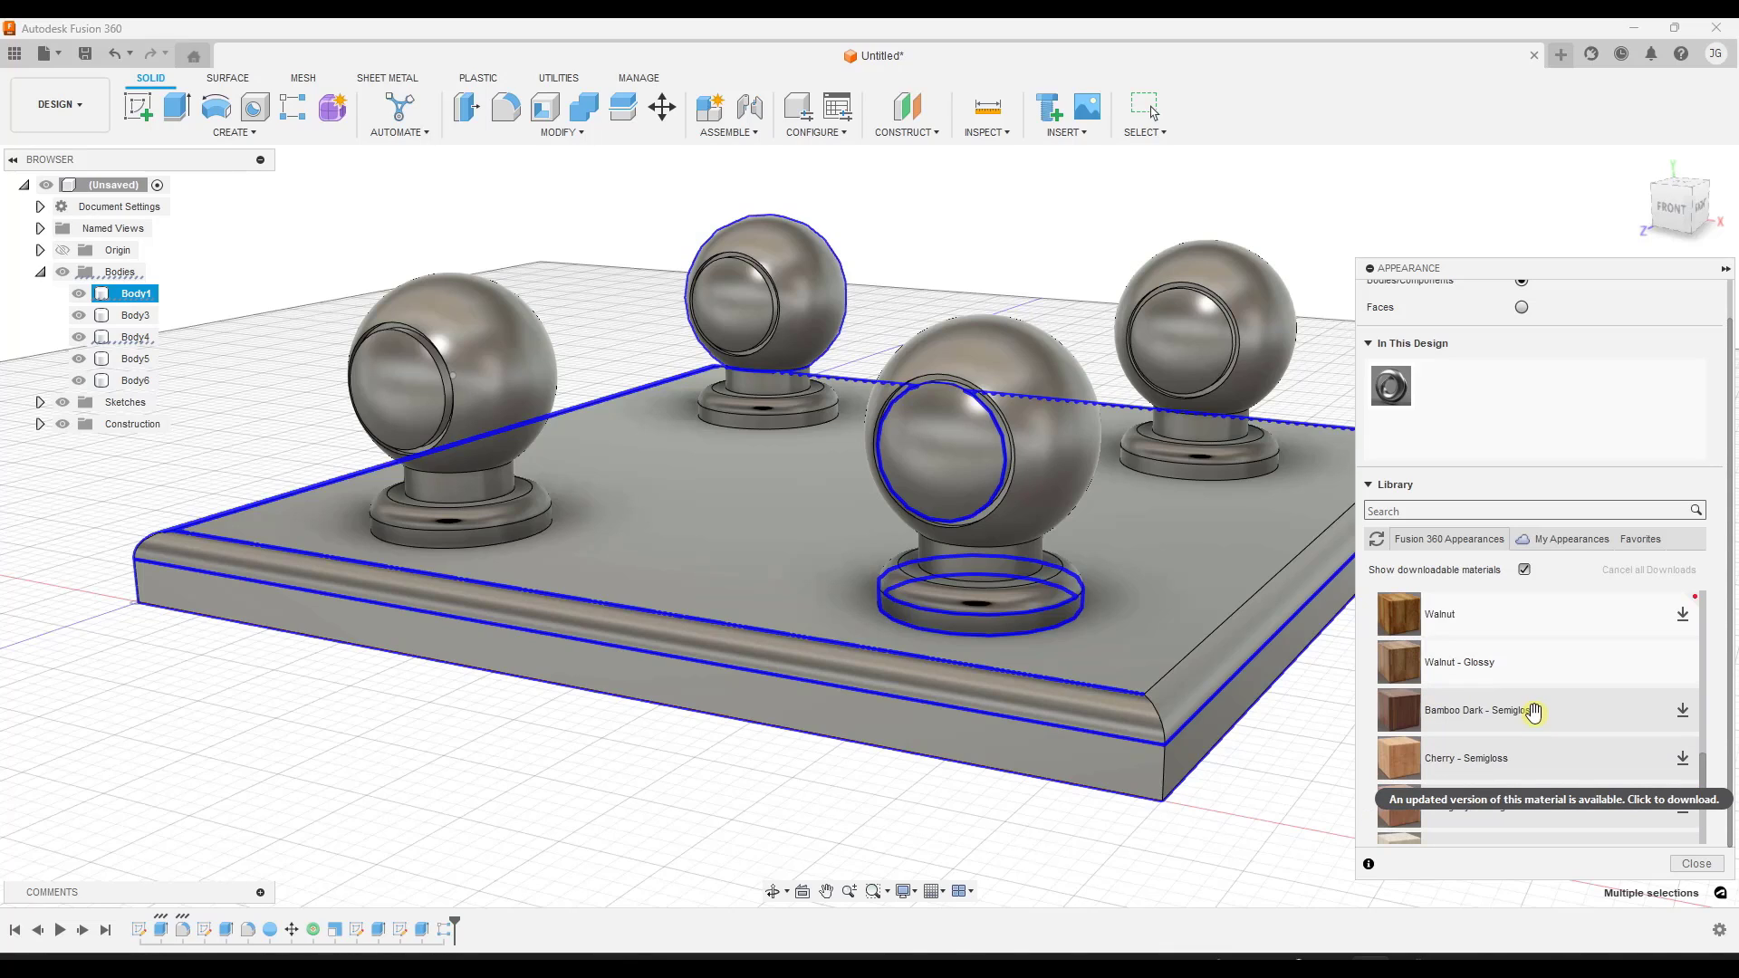
drag(1453, 662, 777, 662)
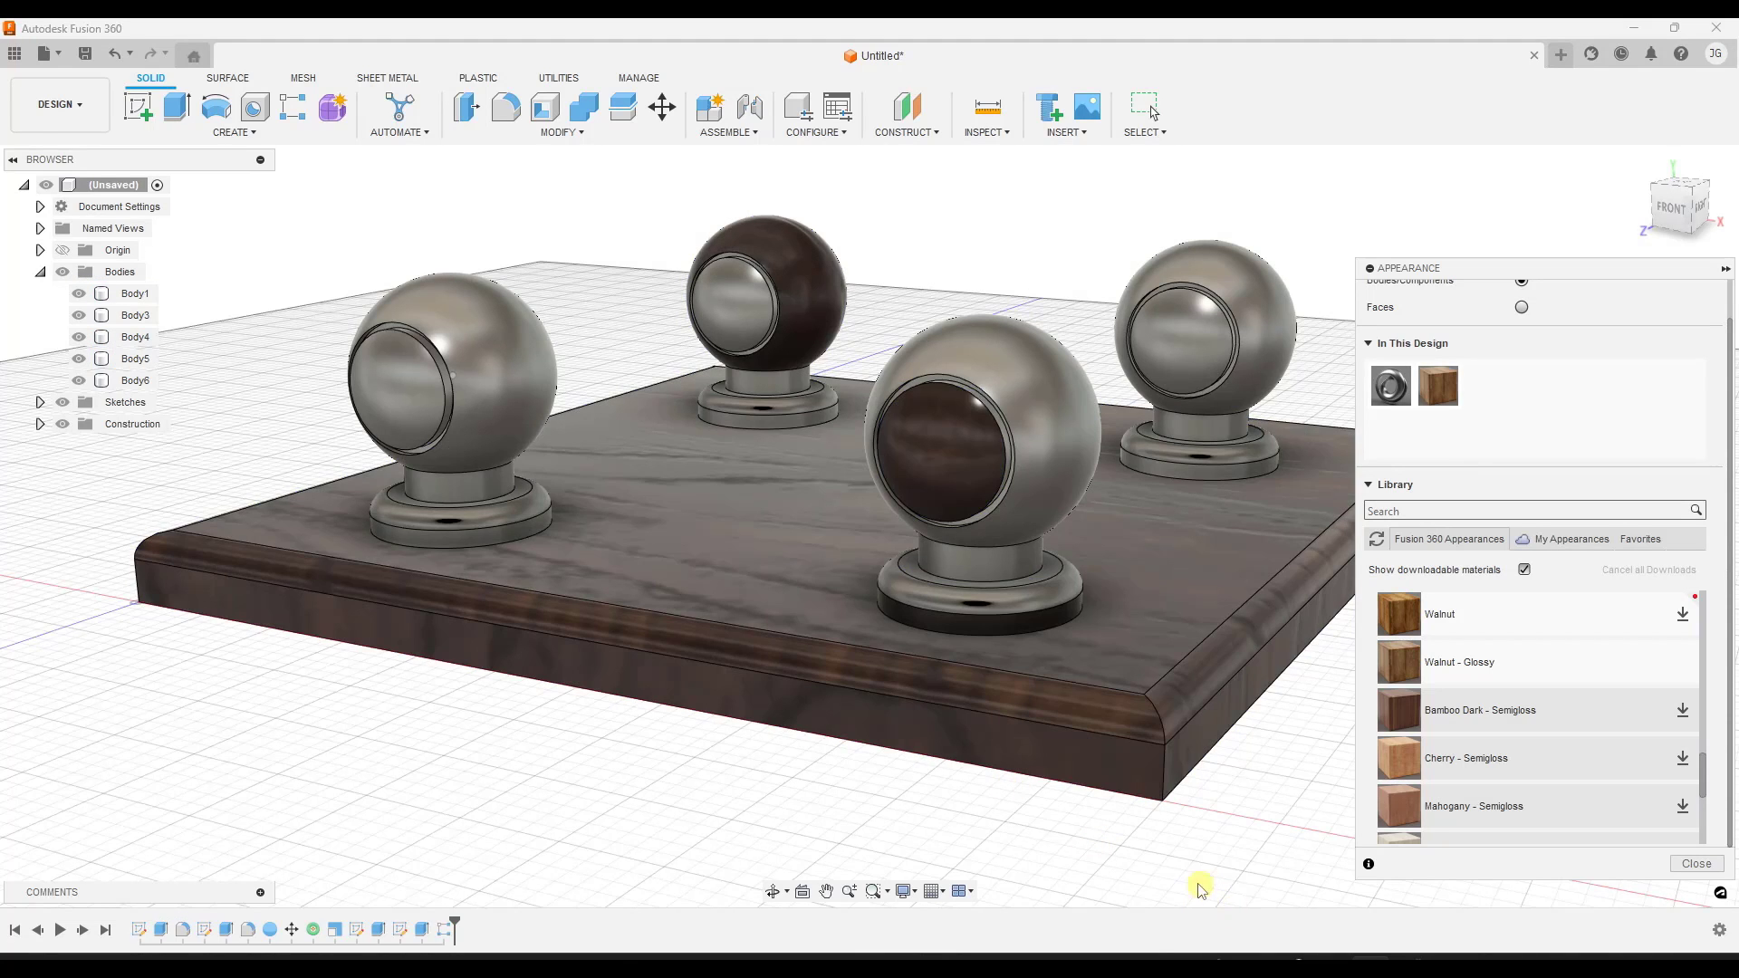
scroll(674, 573, down, 5)
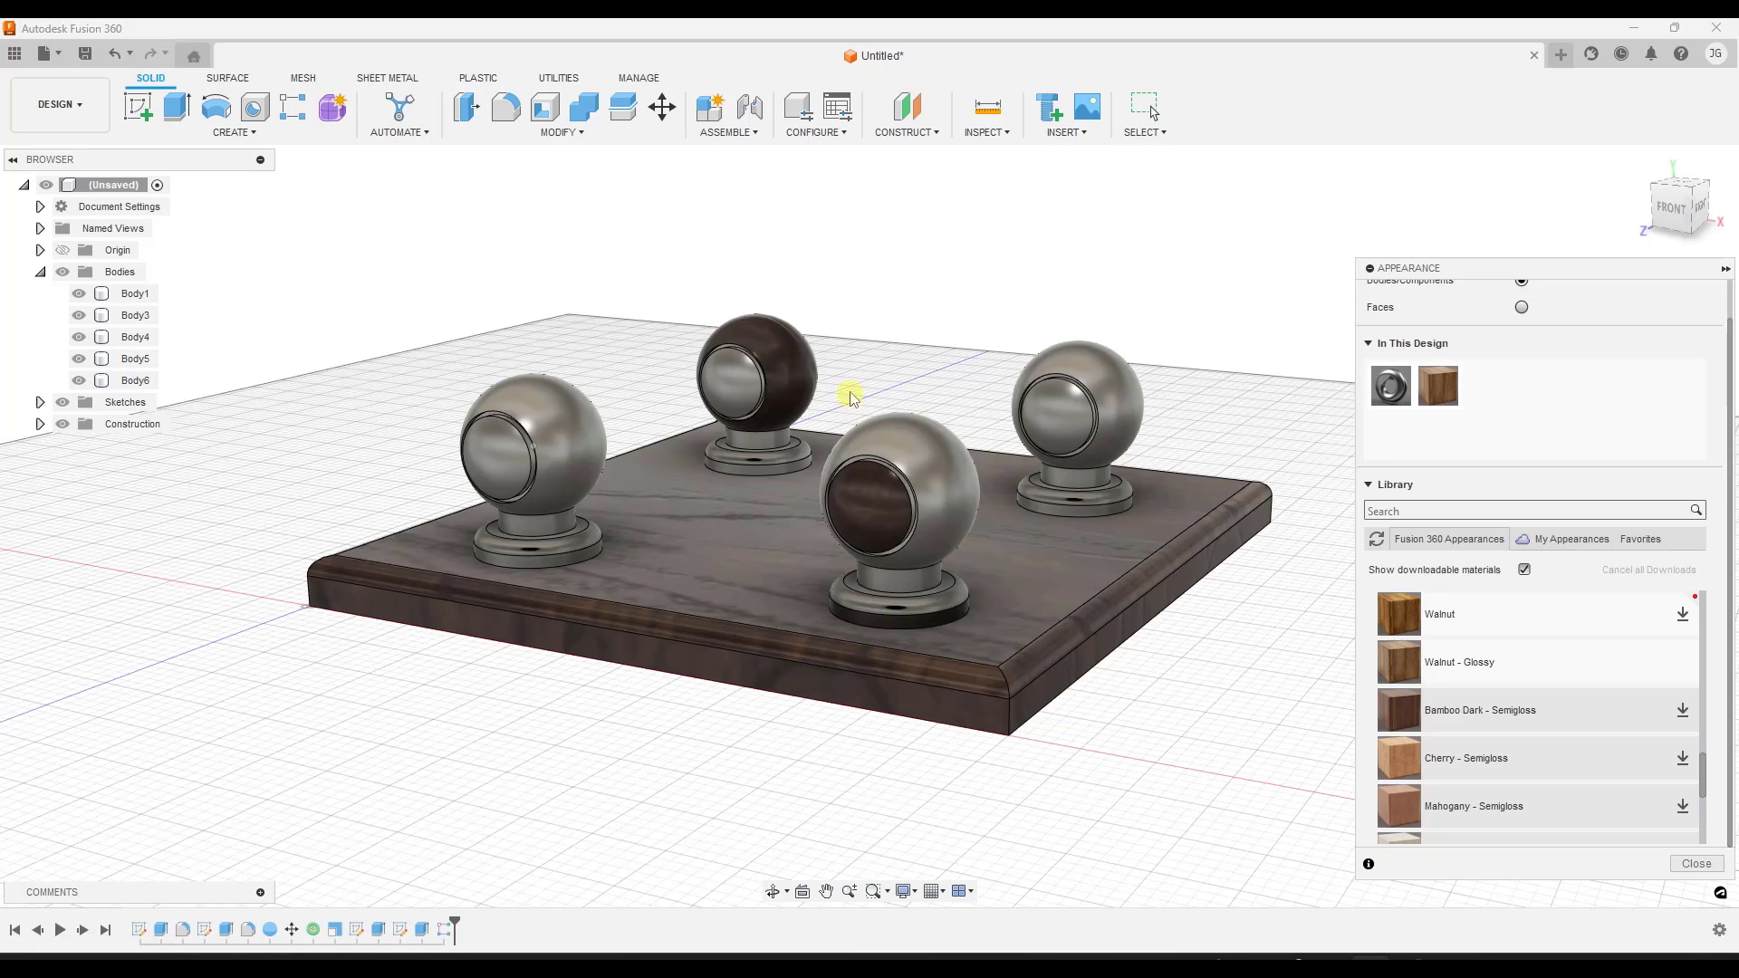
key(Escape)
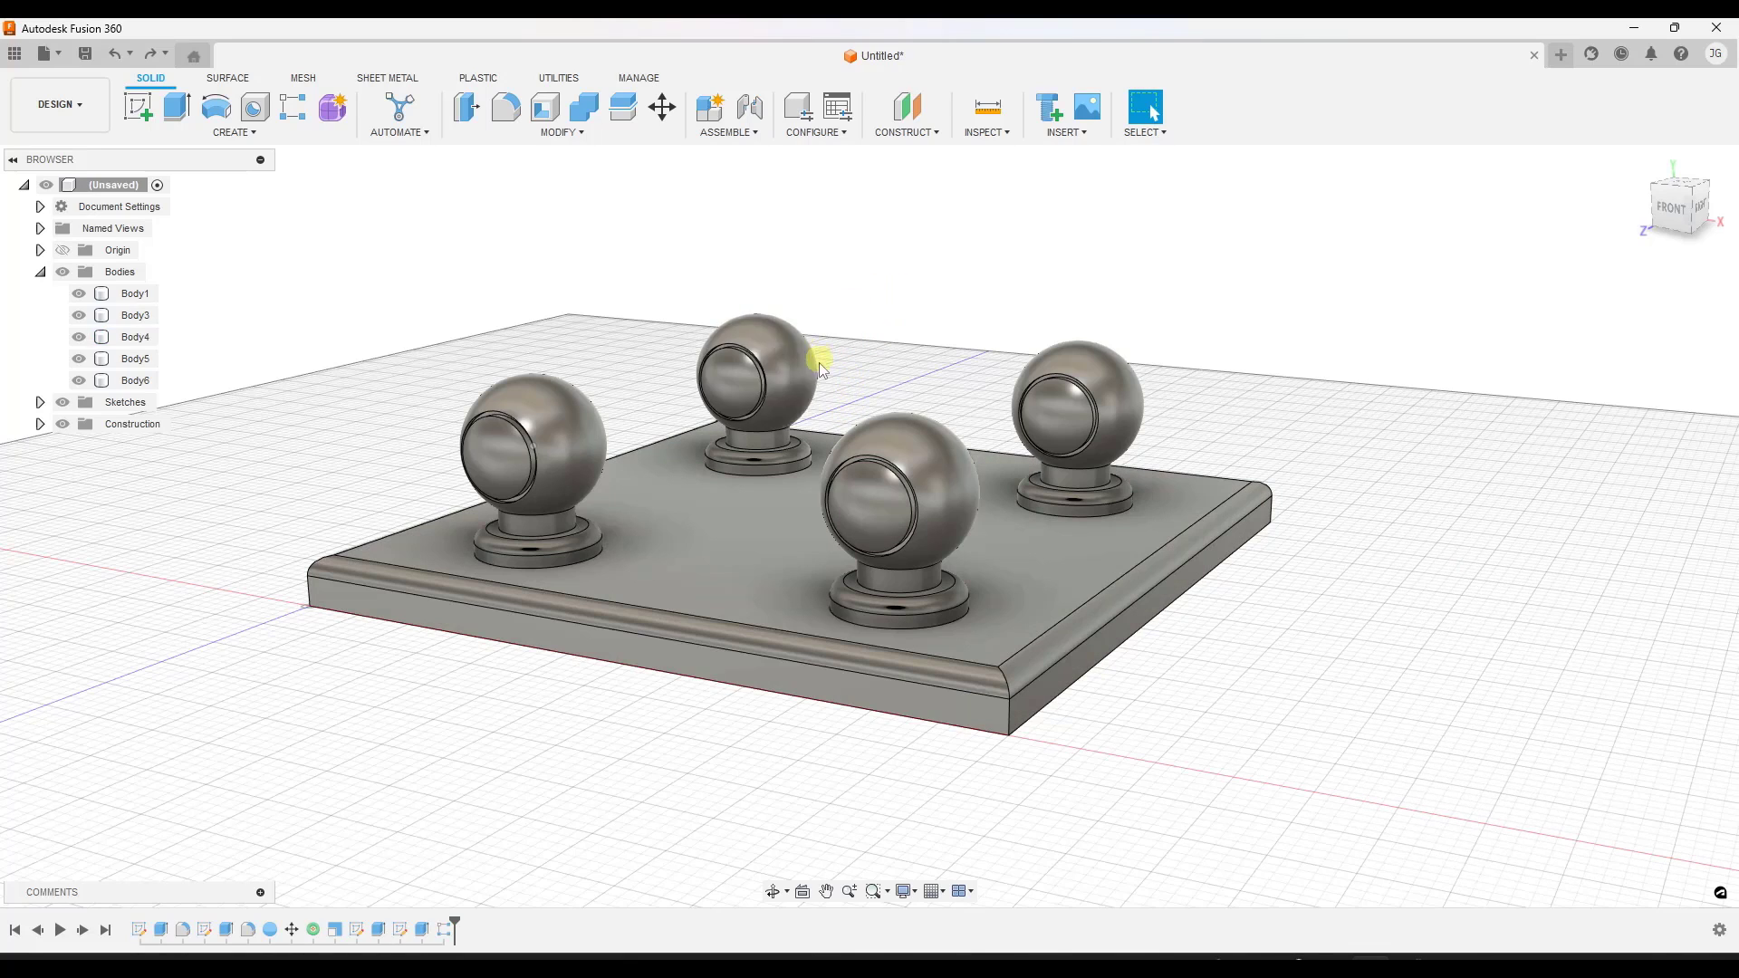
Restart the Appearance command and apply Walnut - Glossy to the base plate body only.
click(483, 136)
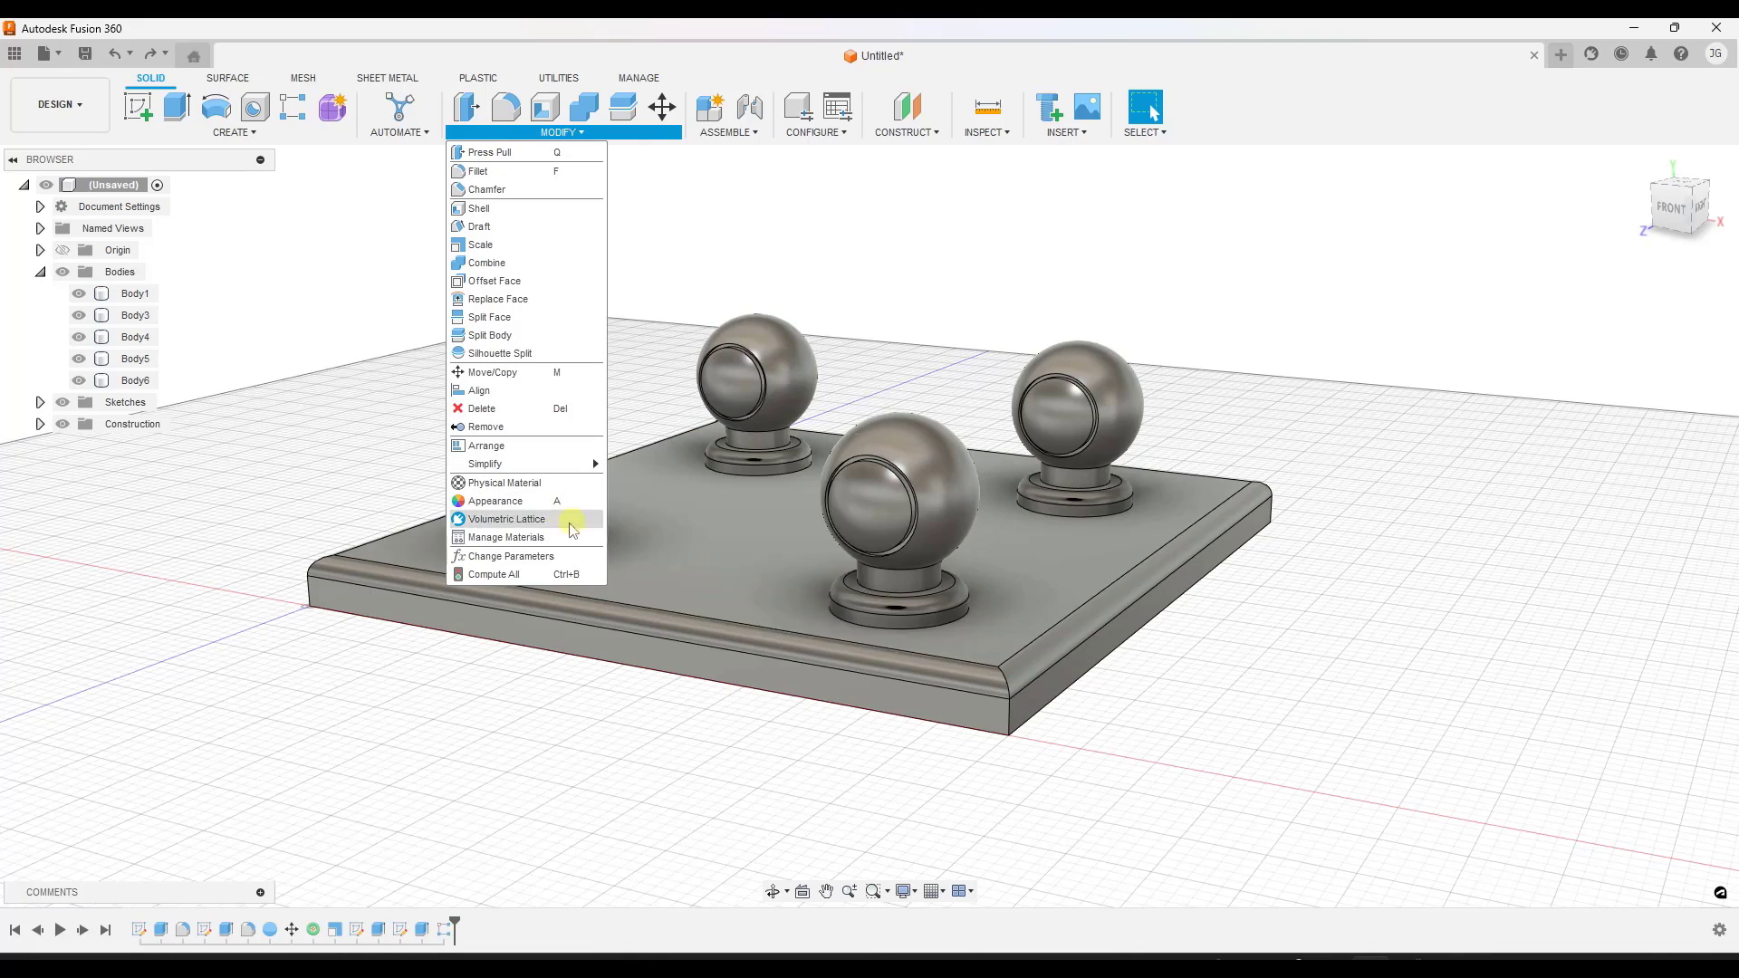
click(512, 504)
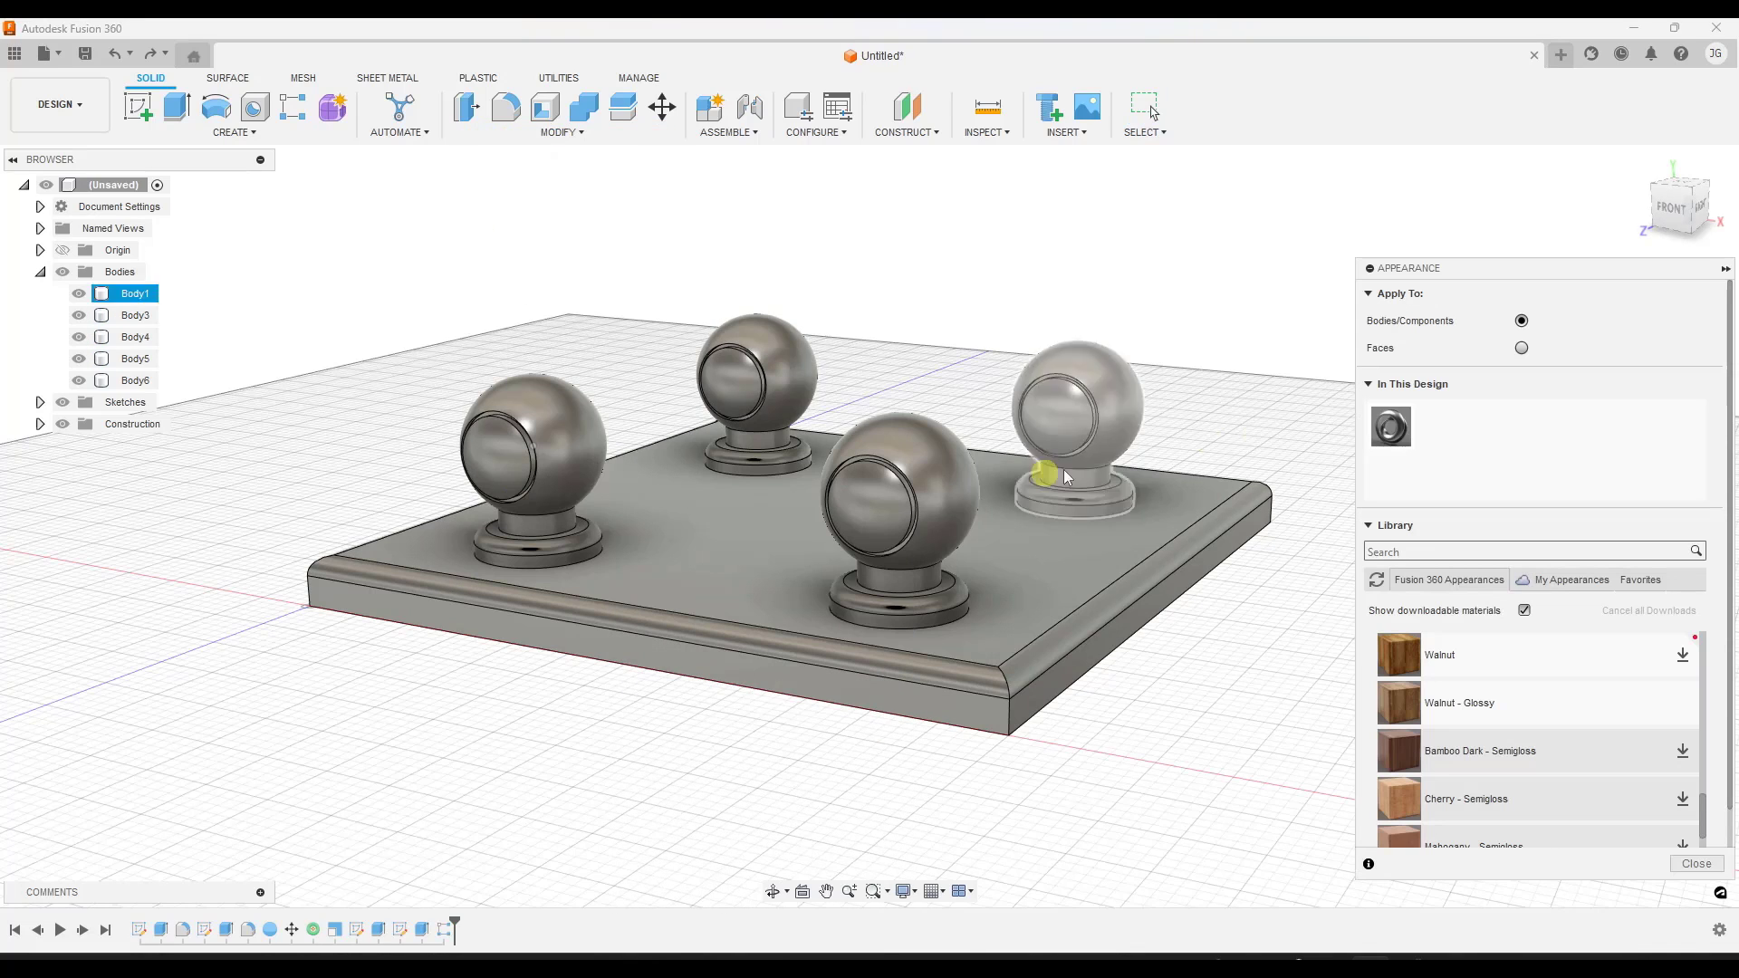
drag(1458, 703, 986, 640)
Inspect the walnut finish on the base plate from several angles and distances.
mouse_move(896, 544)
shift+middle_down()
mouse_move(905, 606)
mouse_move(944, 624)
mouse_move(1005, 594)
mouse_move(1033, 543)
mouse_move(972, 527)
mouse_move(893, 543)
shift+middle_up()
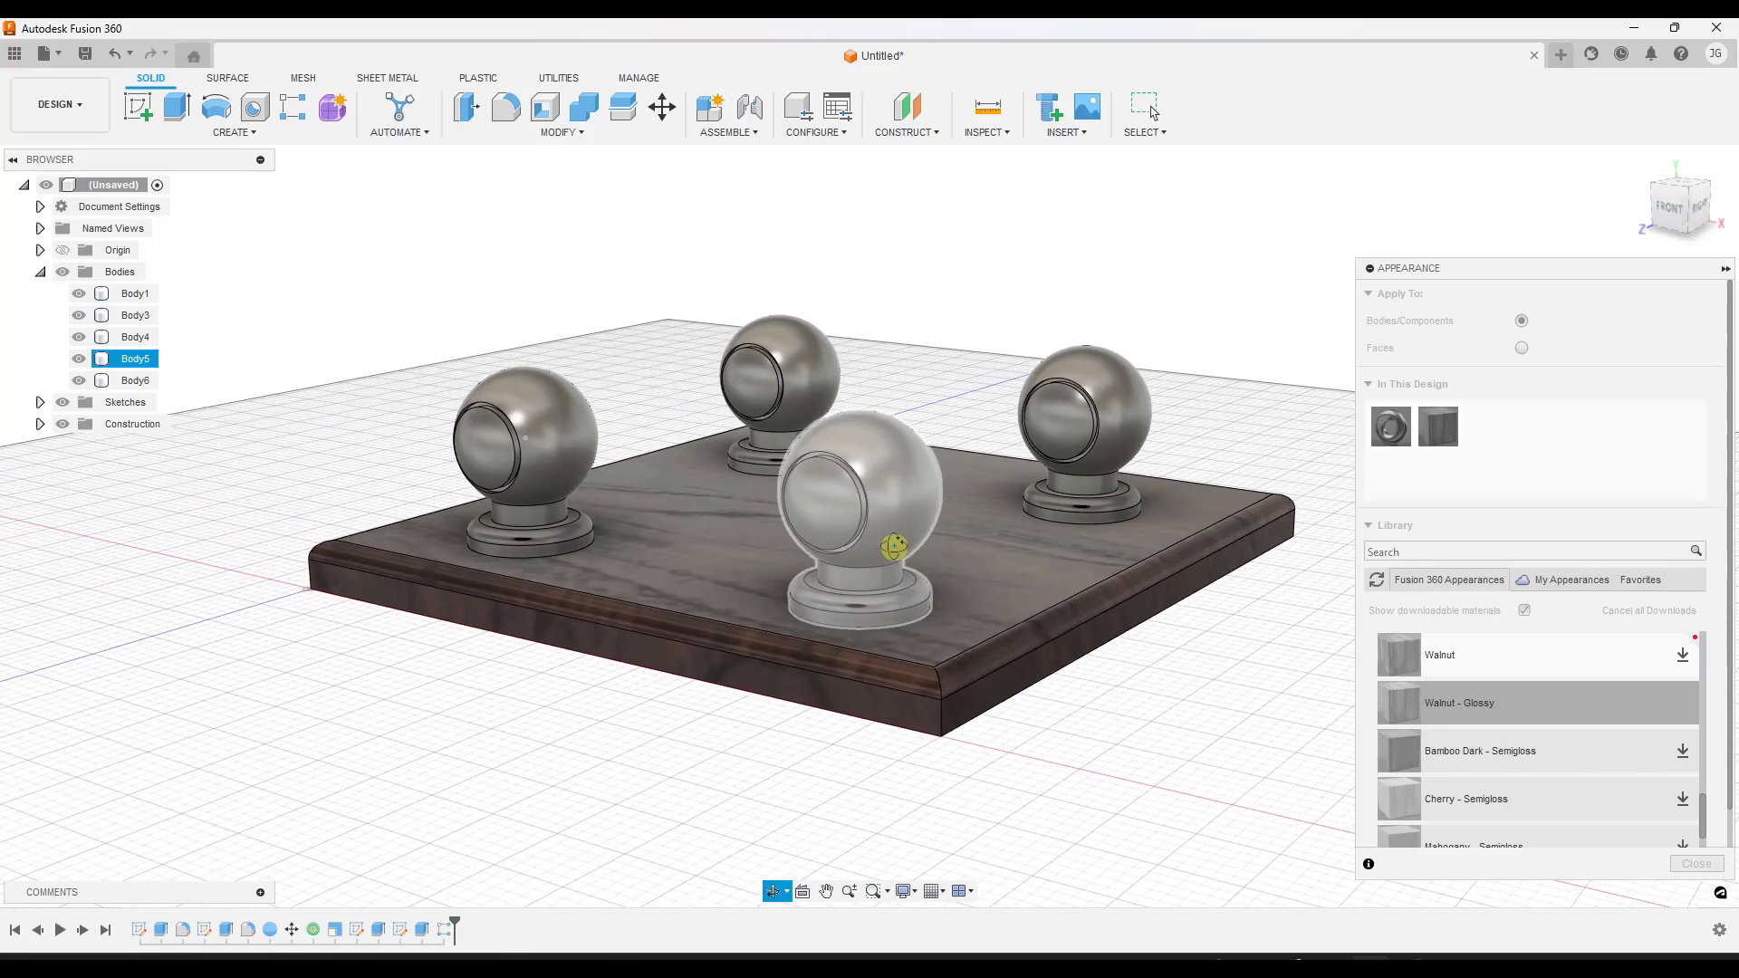
scroll(788, 594, up, 3)
click(779, 598)
scroll(780, 597, down, 5)
shift+middle_drag(784, 598, 793, 612)
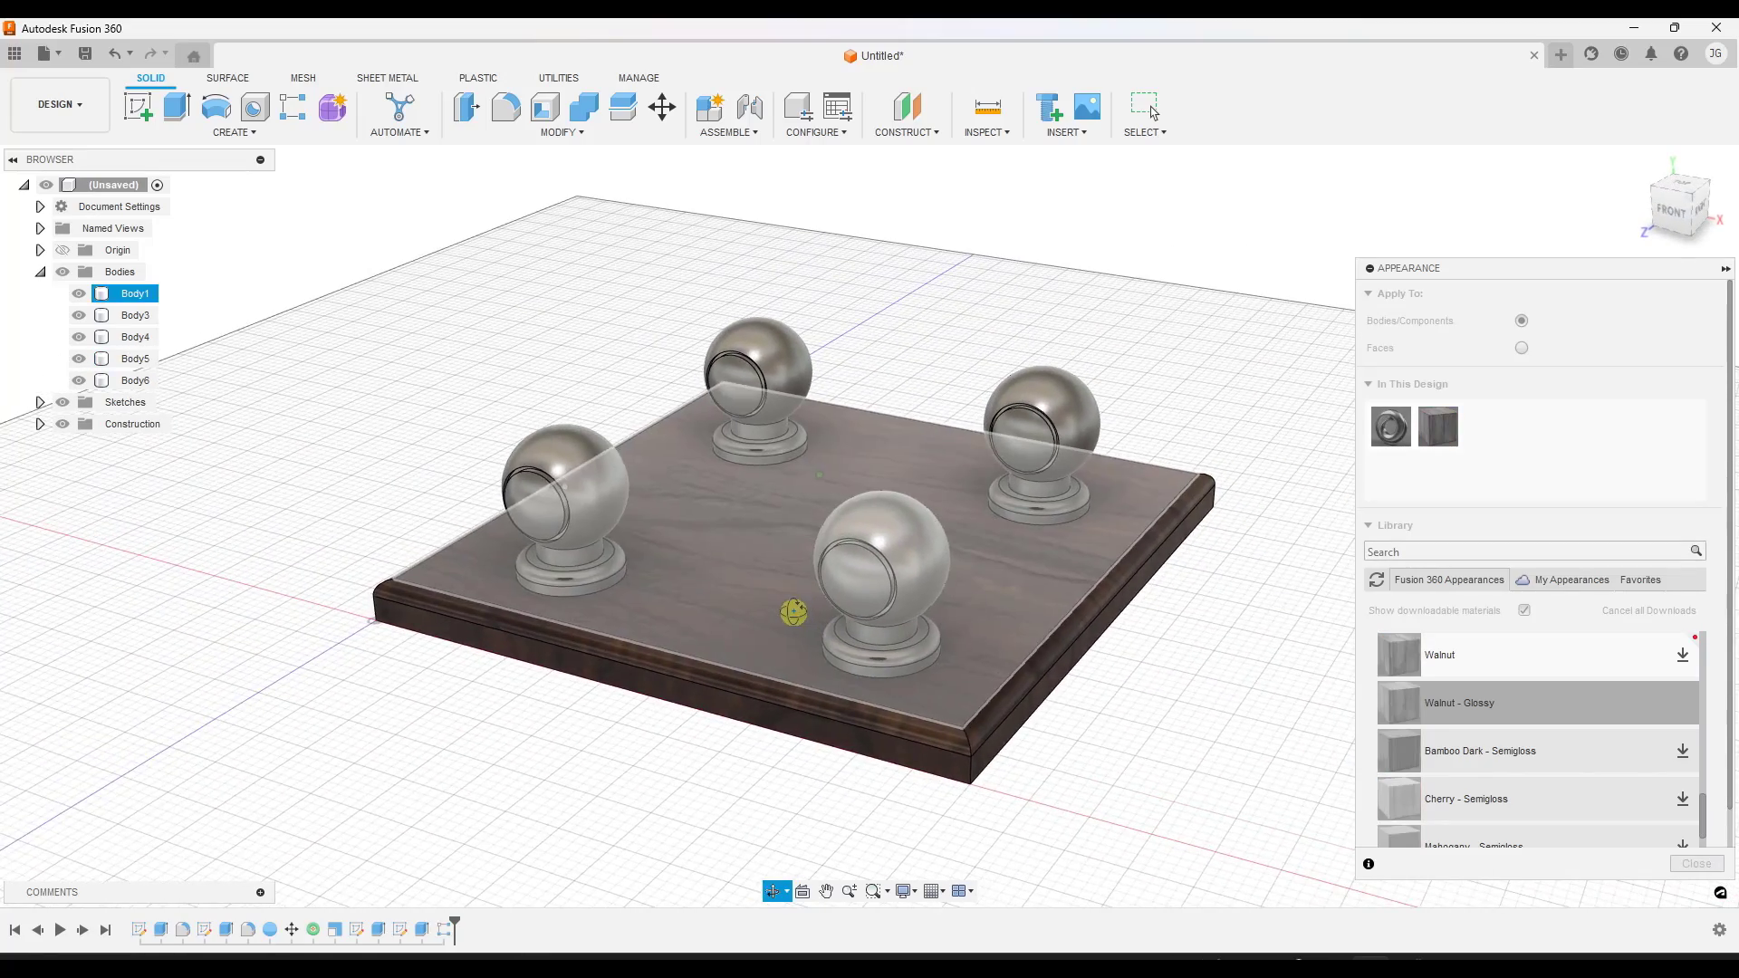
scroll(982, 719, up, 3)
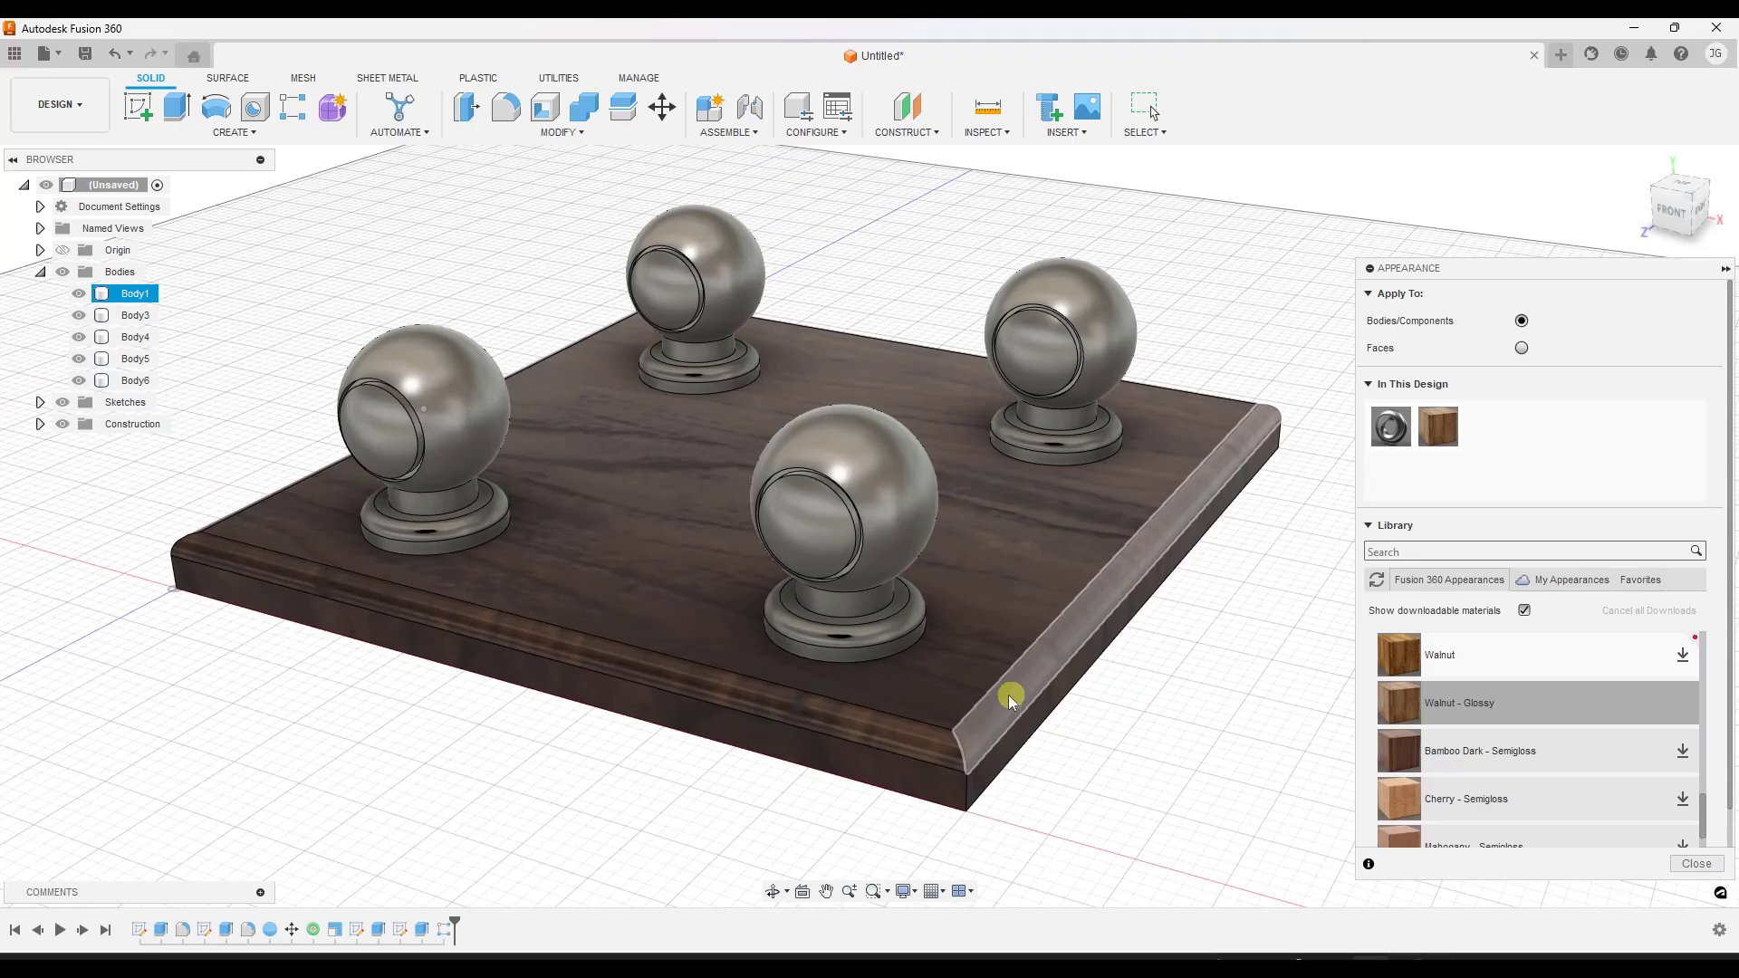
click(796, 454)
mouse_move(796, 453)
shift+middle_down()
mouse_move(718, 419)
mouse_move(788, 445)
shift+middle_up()
shift+middle_drag(784, 454, 676, 439)
click(676, 438)
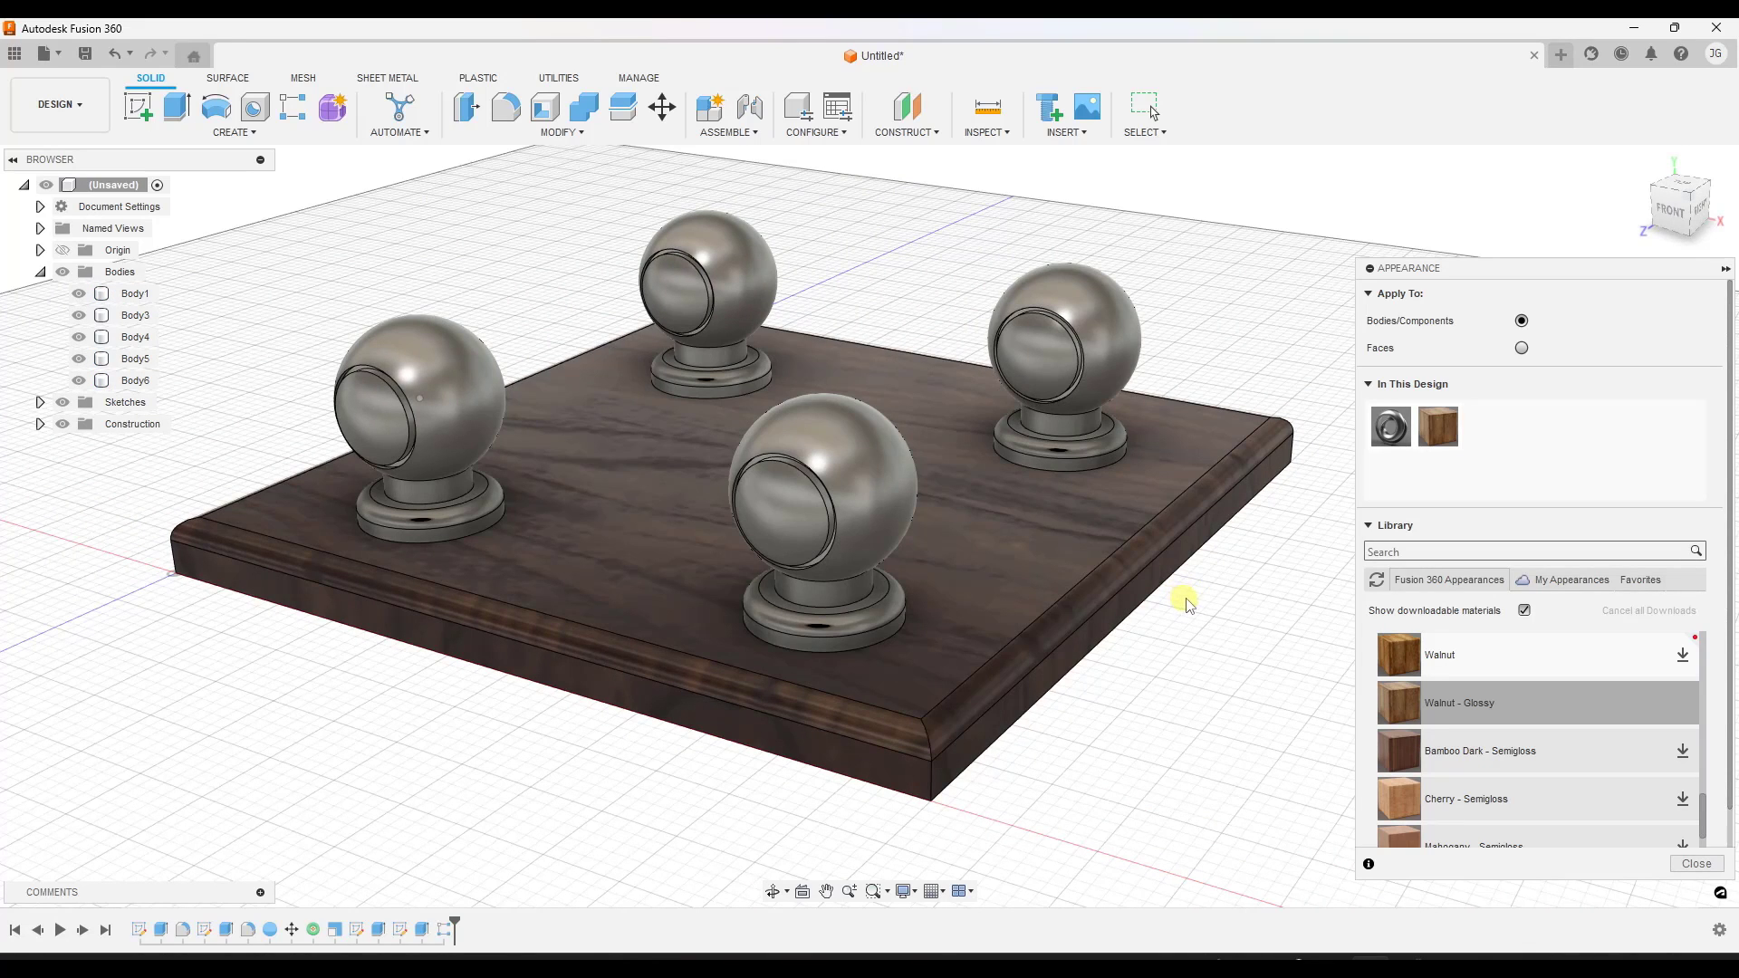
Edit the Walnut - Glossy appearance used in the design and set its scale to 34.
click(1443, 429)
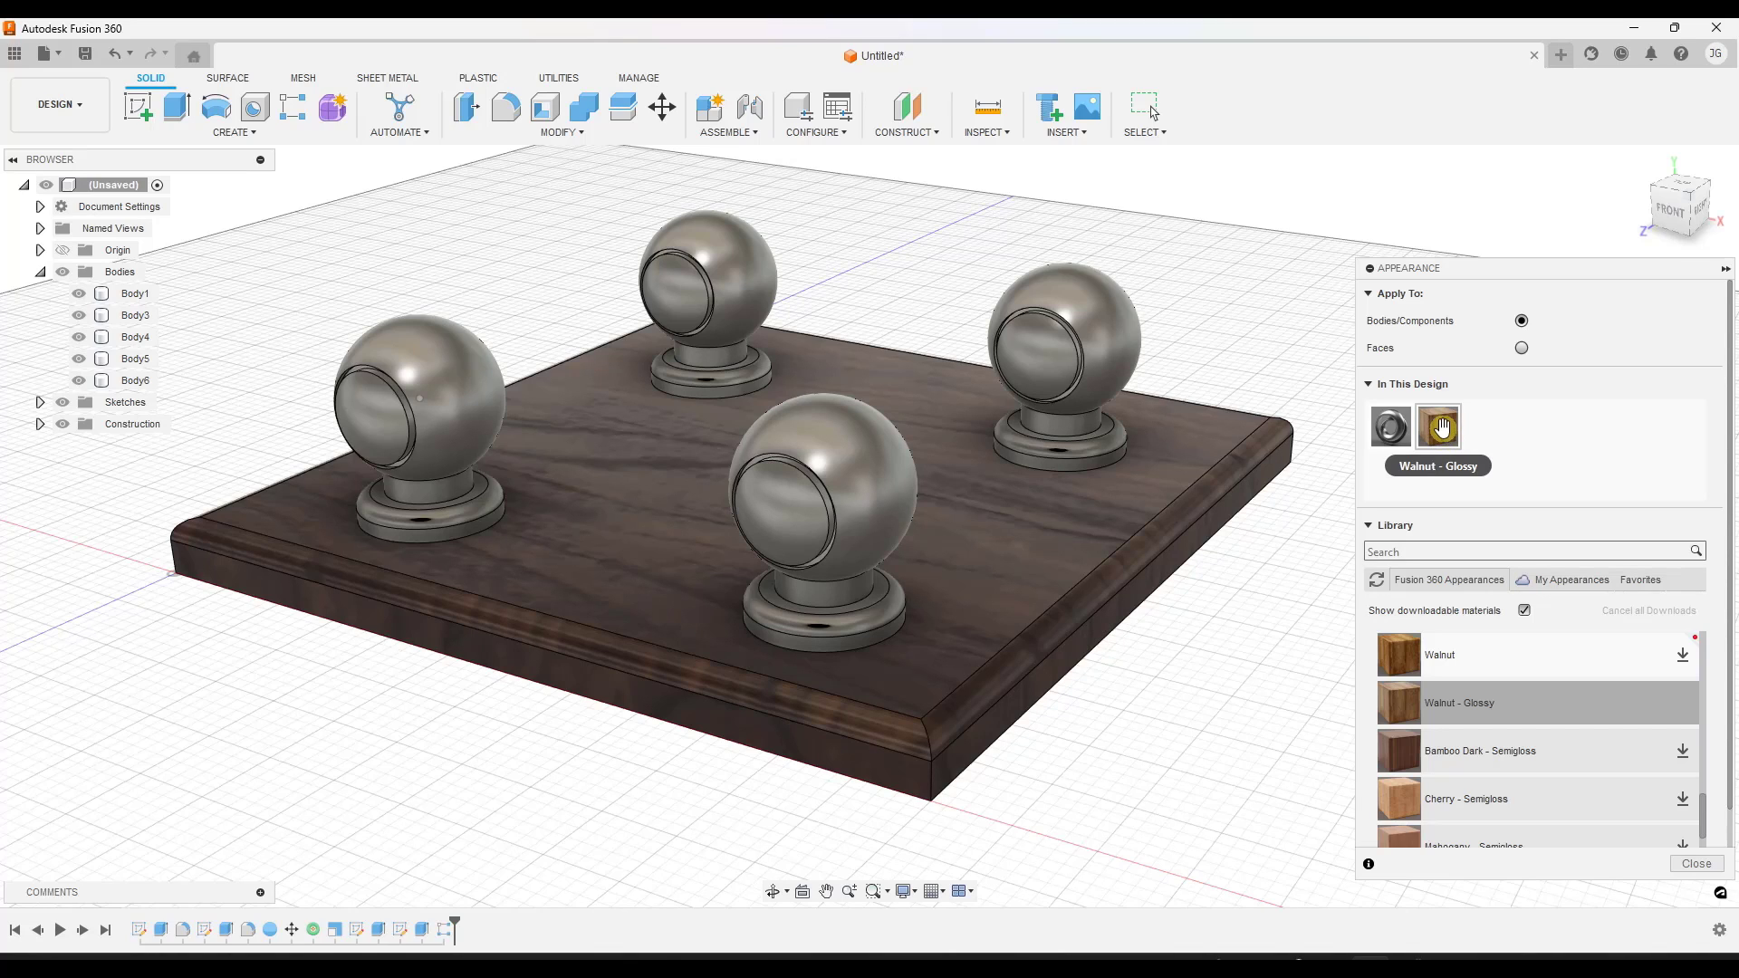
right_click(1444, 435)
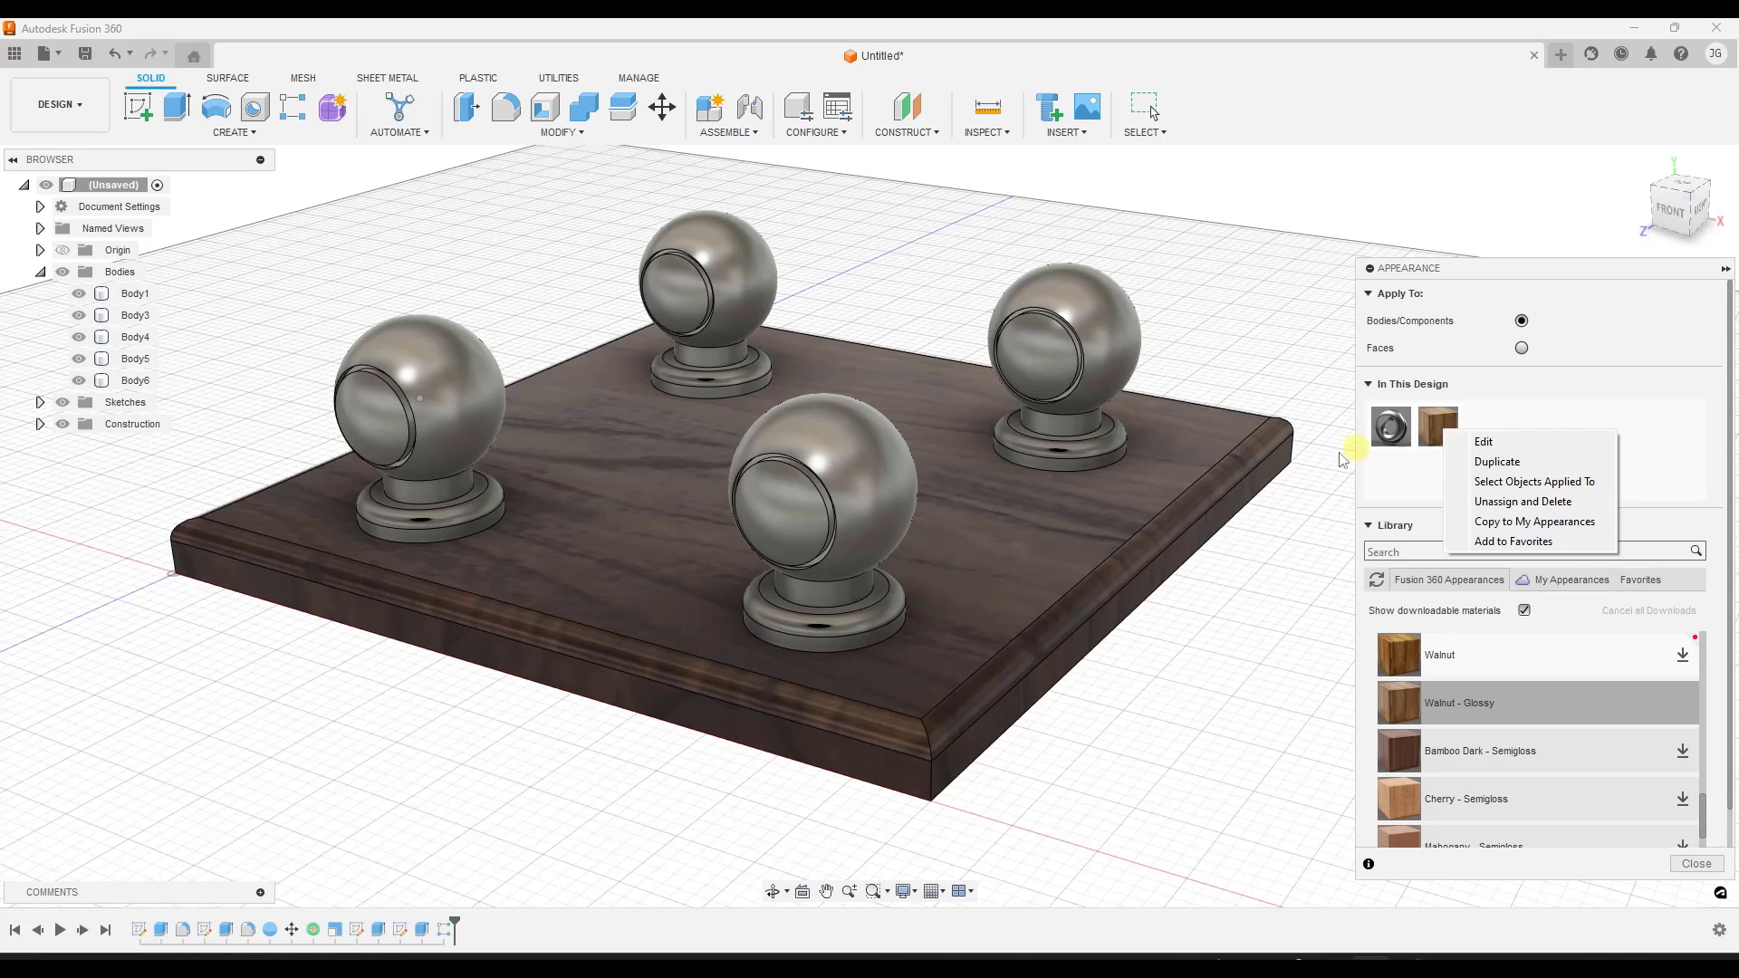
click(1438, 433)
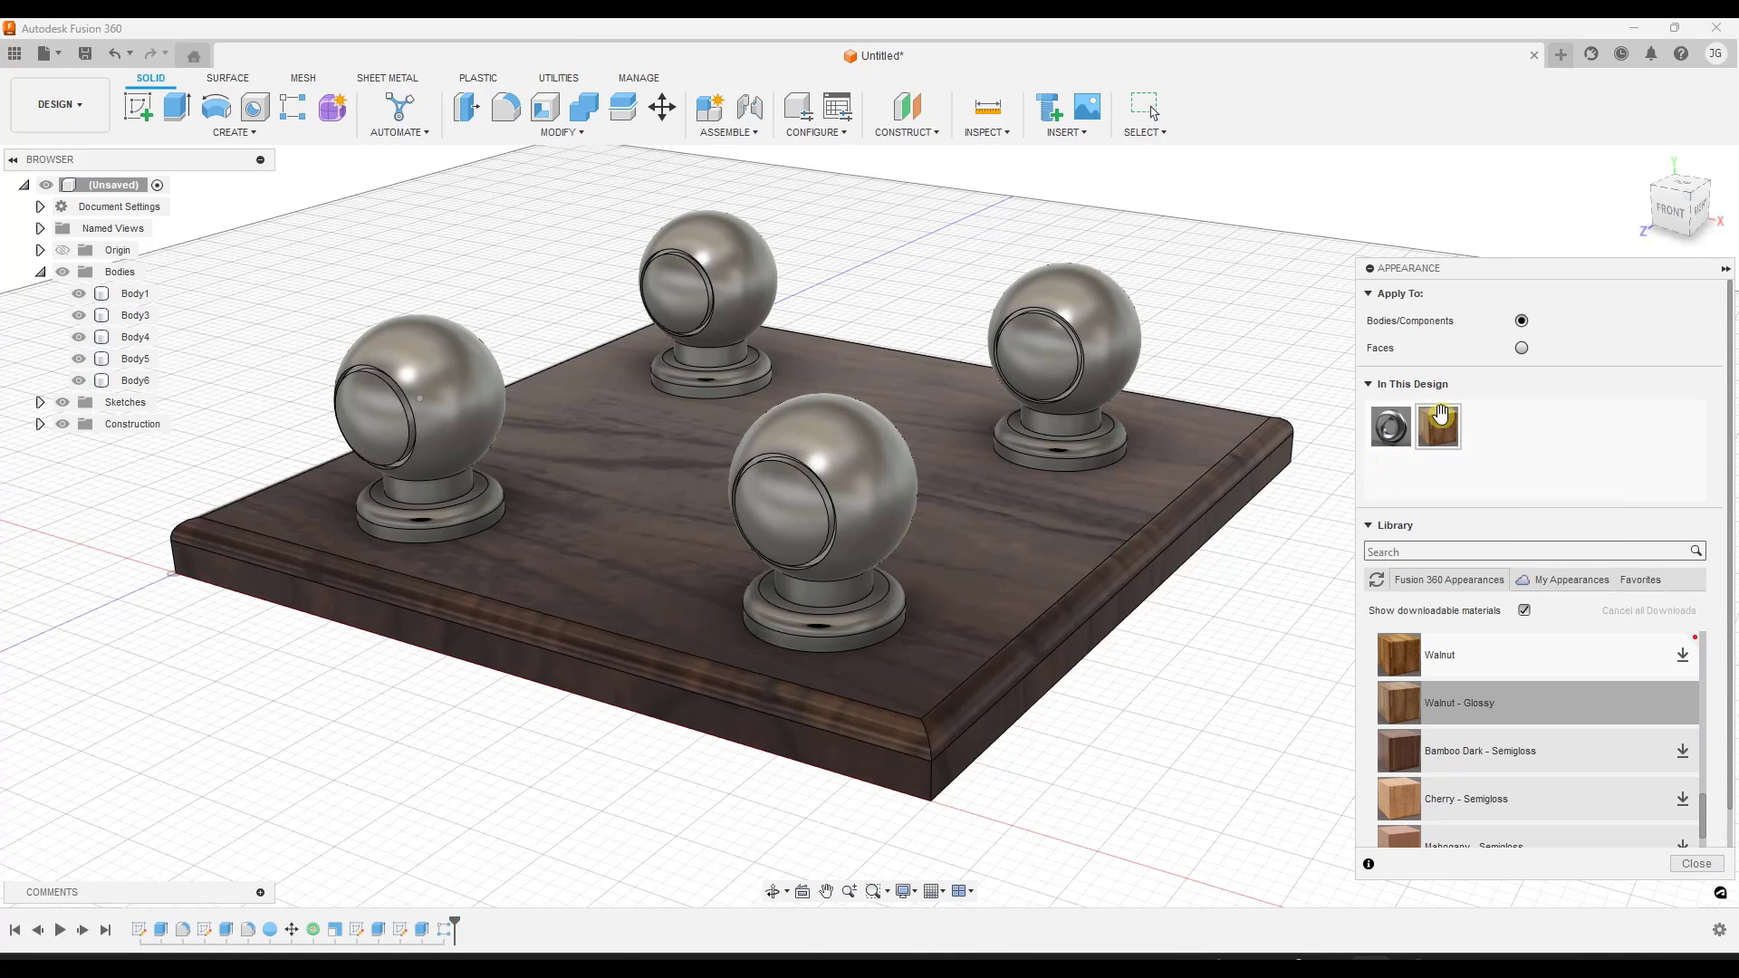
right_click(1437, 432)
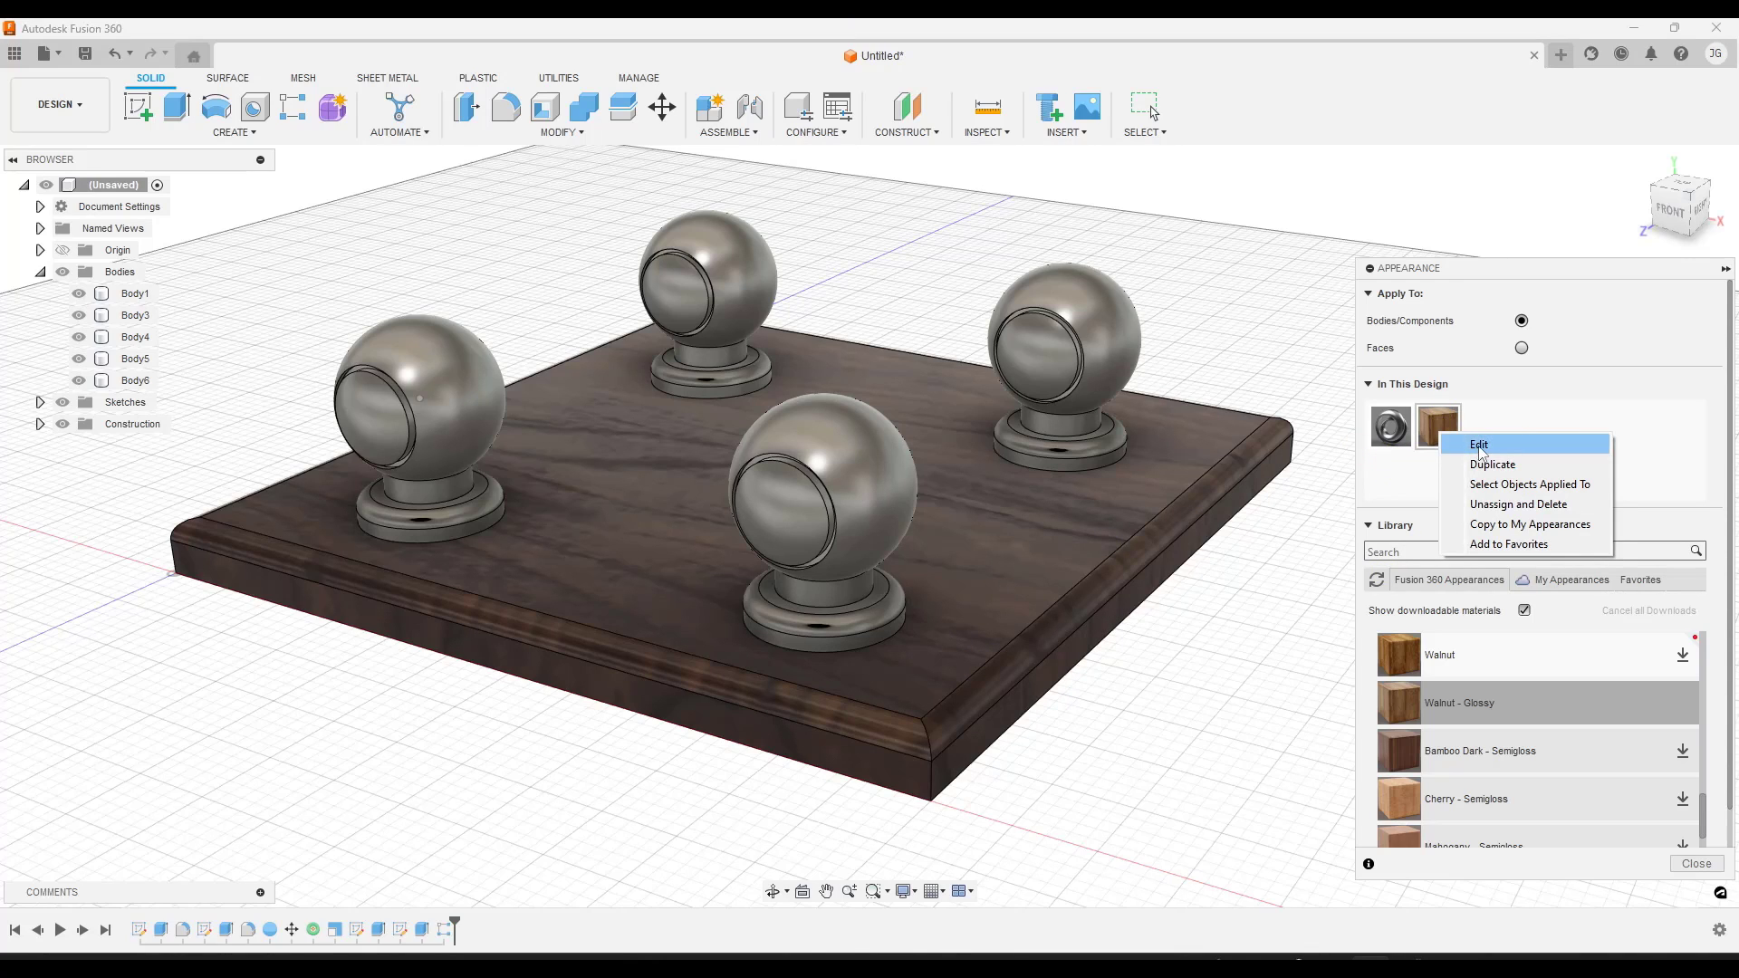
click(1479, 446)
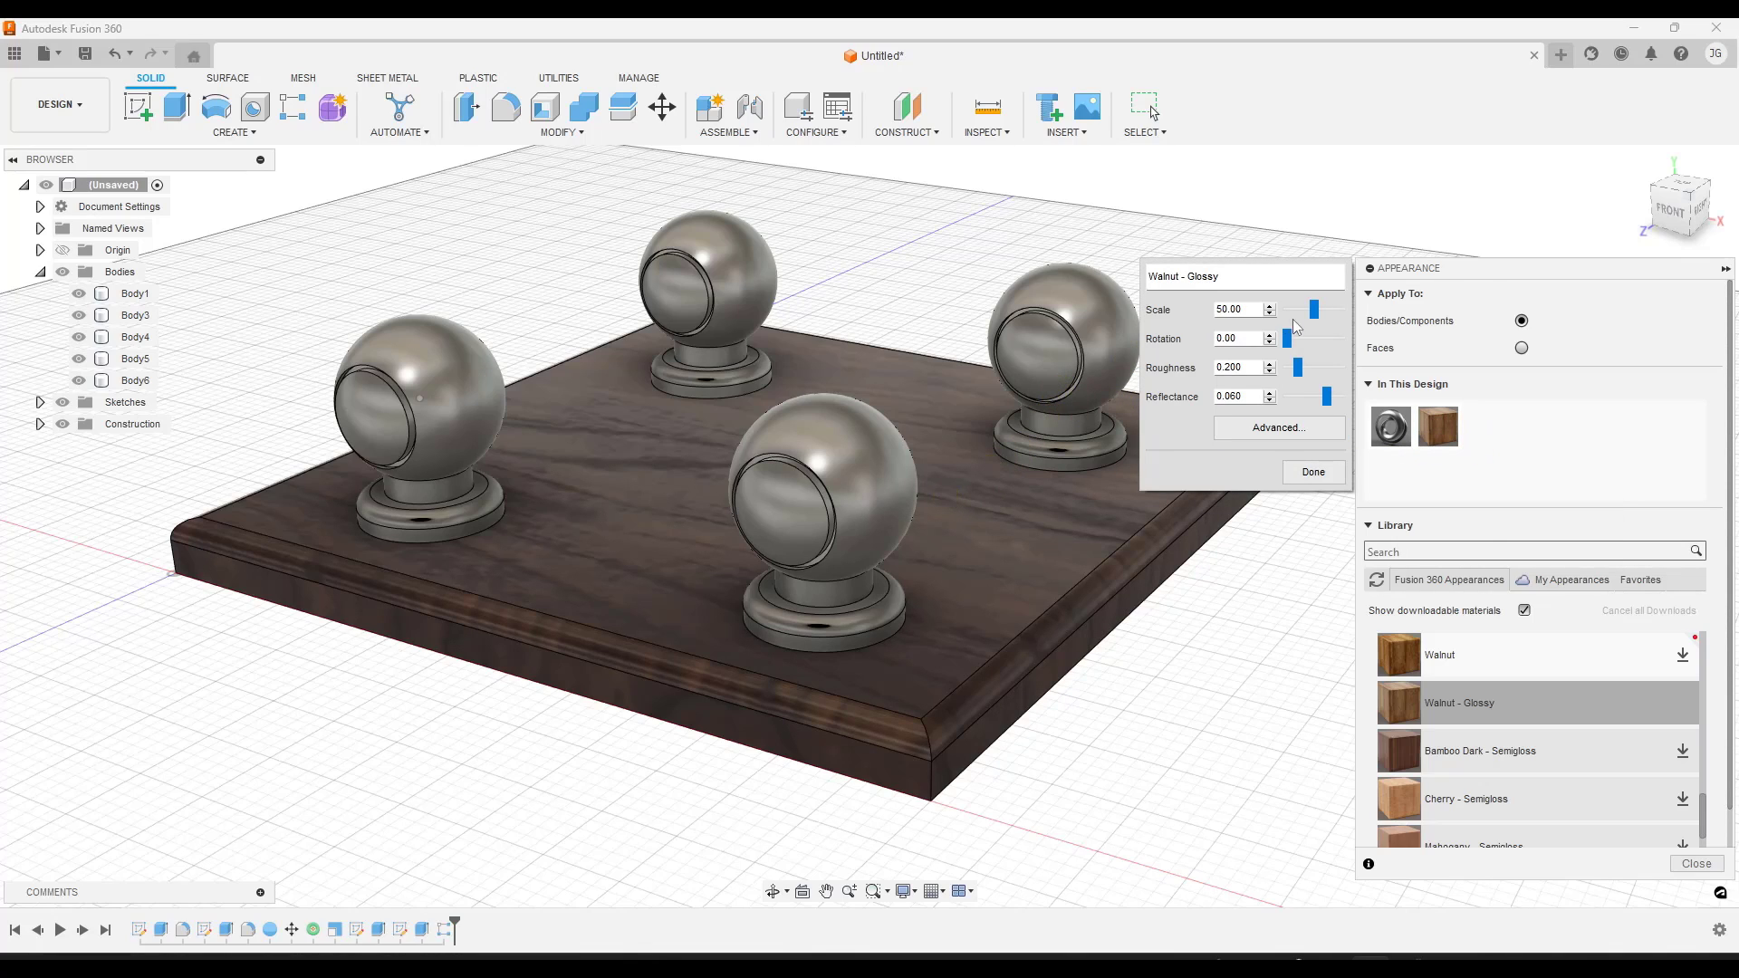
drag(1314, 313, 1305, 316)
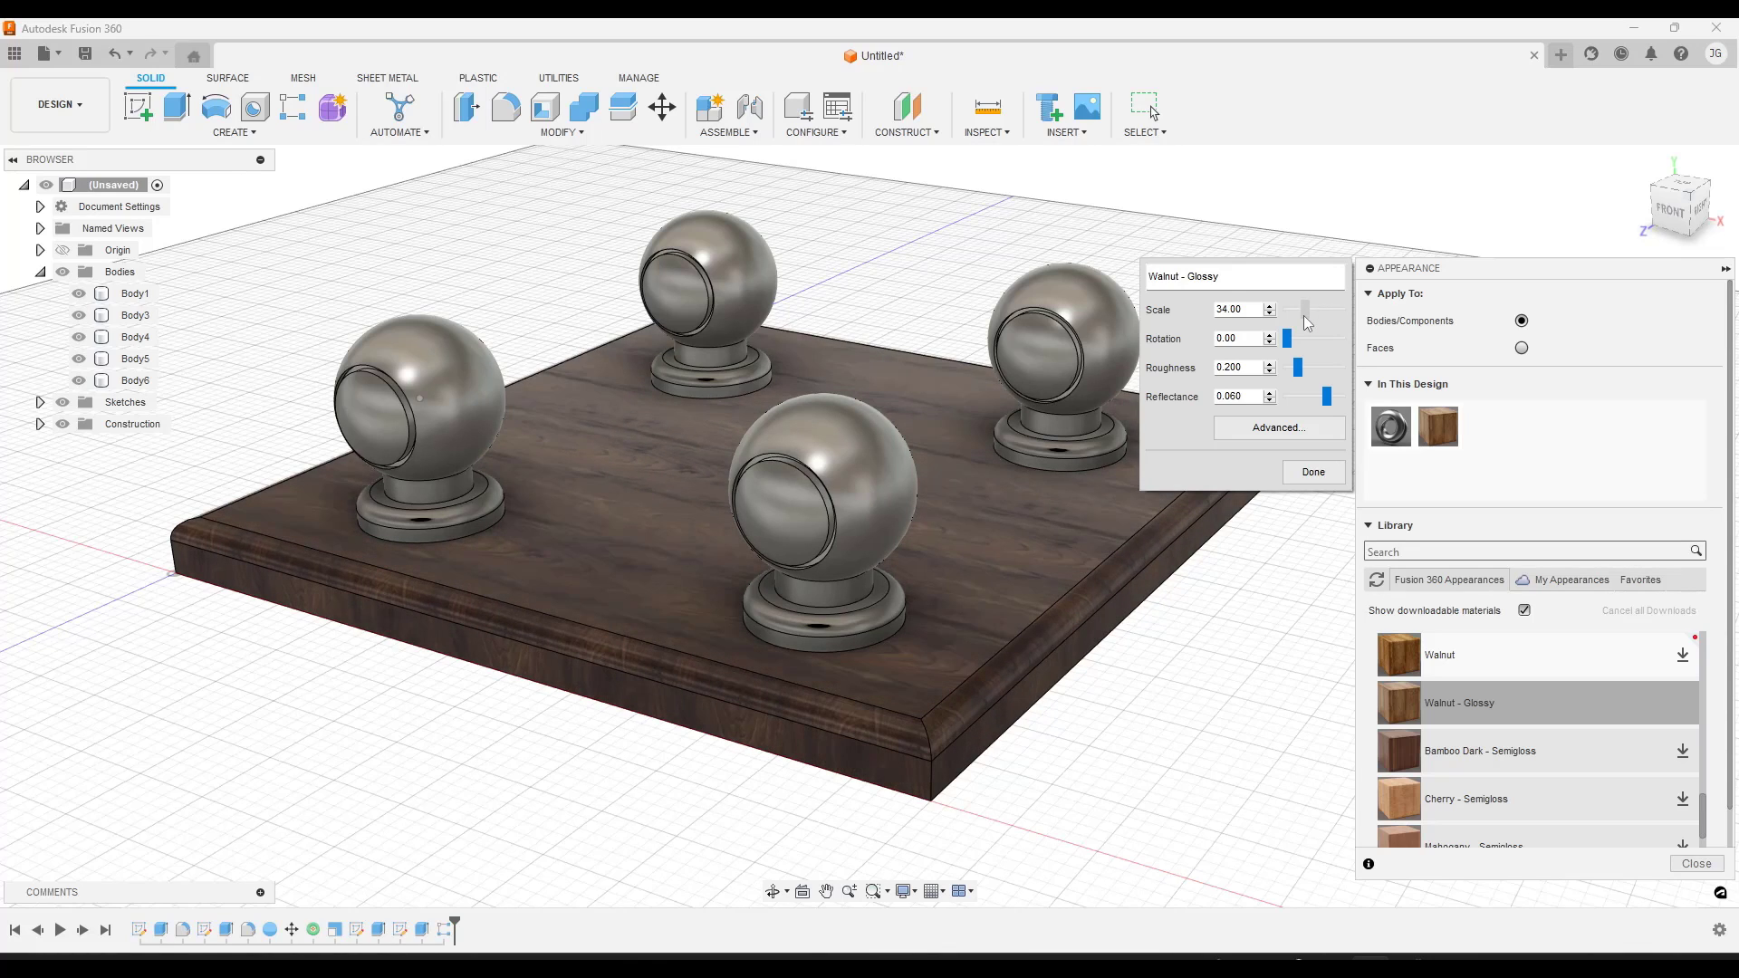
Set the Walnut - Glossy scale to 37 and its roughness to 1.000, and view the base plate up close.
mouse_move(1302, 315)
mouse_down()
mouse_move(1305, 340)
mouse_move(1282, 341)
mouse_up()
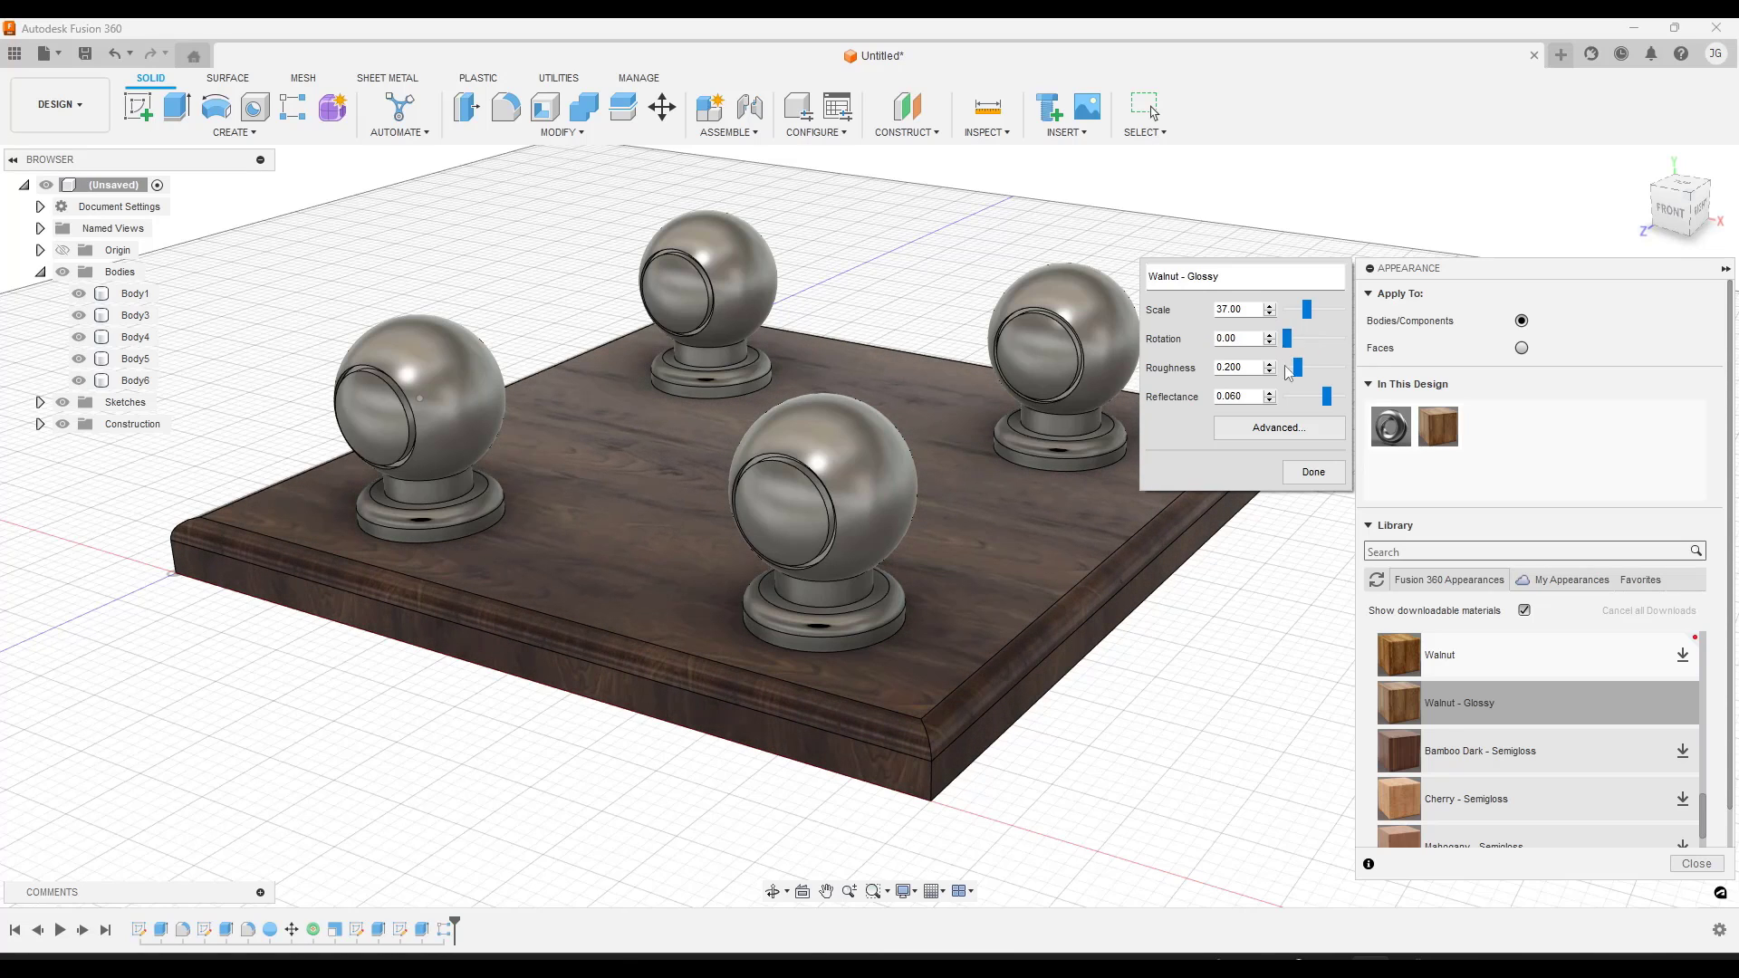
mouse_move(1299, 376)
mouse_down()
mouse_move(1339, 378)
mouse_move(1287, 378)
mouse_up()
click(977, 525)
shift+middle_drag(1005, 547, 839, 508)
scroll(852, 507, up, 3)
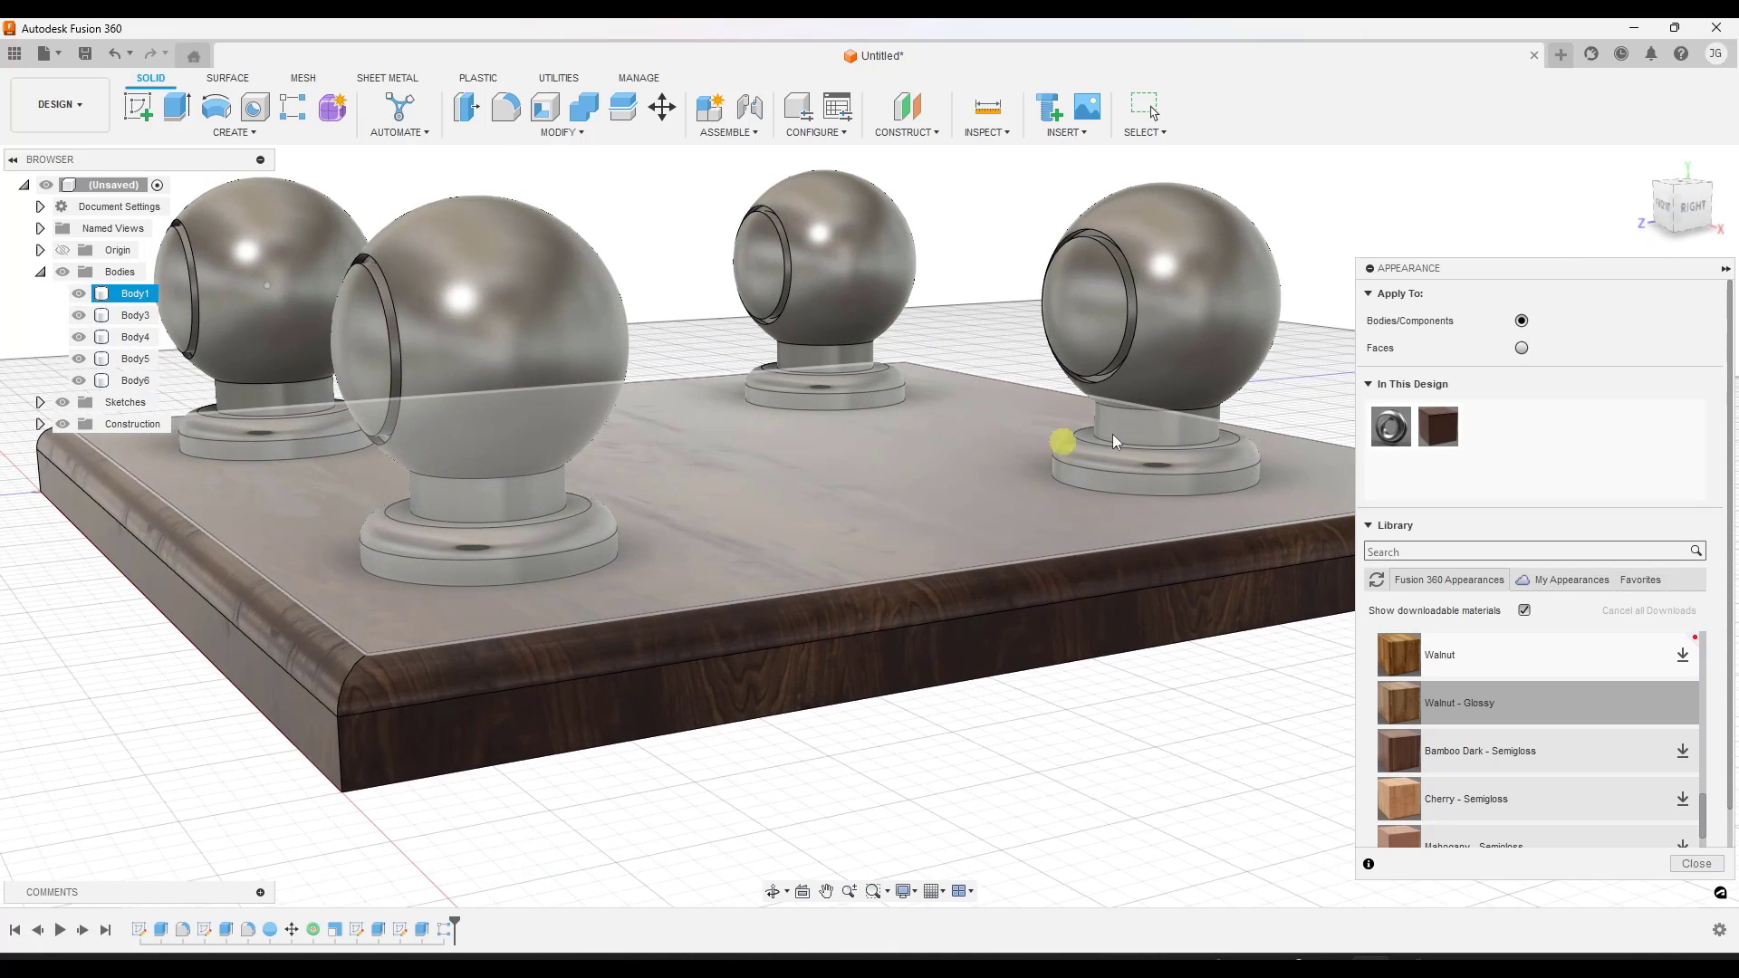
Review the edited Walnut - Glossy settings and inspect the base plate's finish from another angle.
right_click(1440, 426)
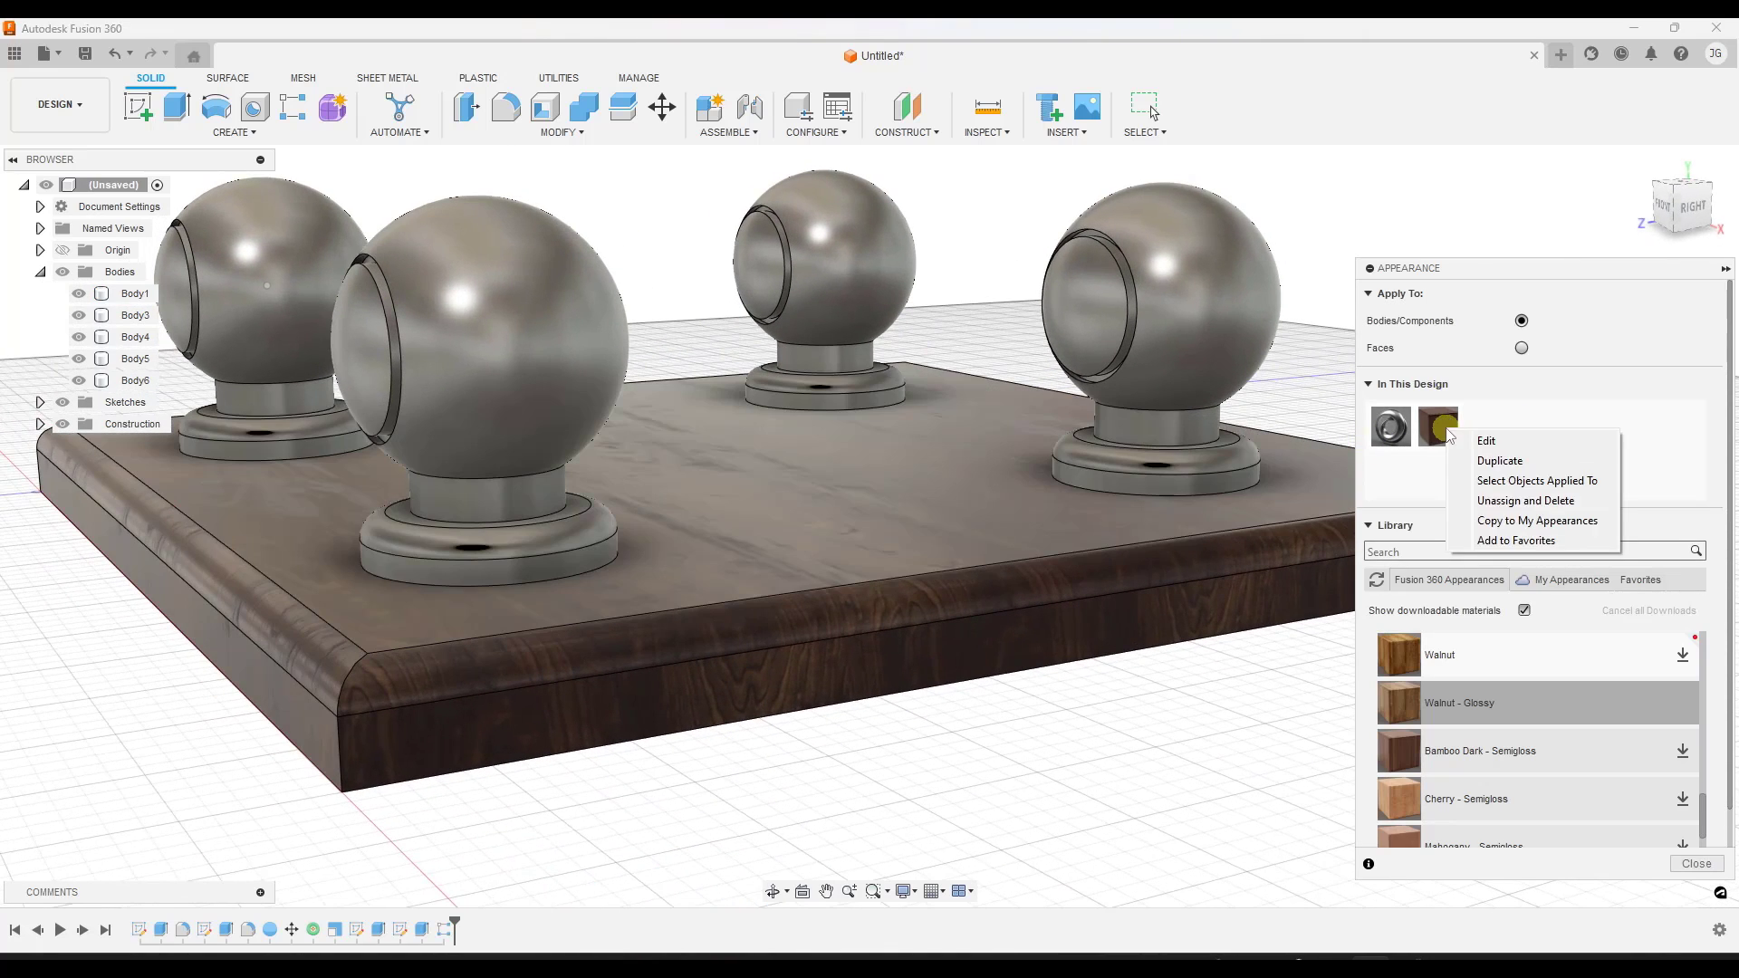
click(1486, 441)
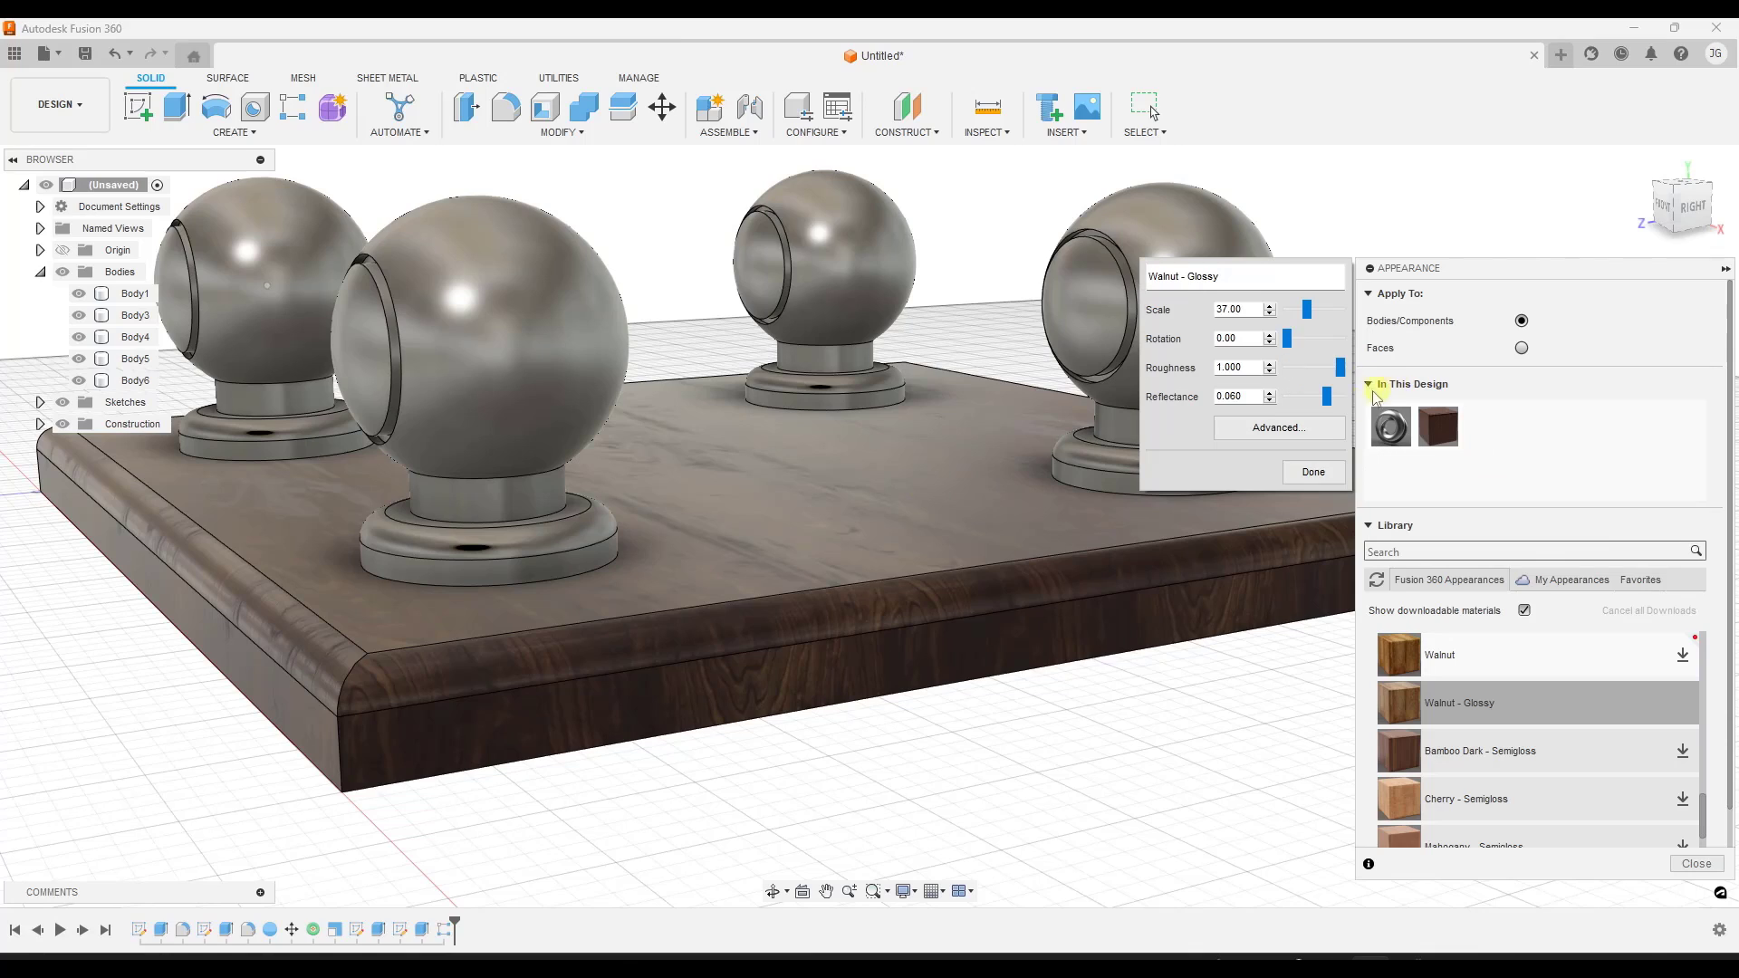
click(1313, 472)
shift+middle_drag(951, 470, 845, 558)
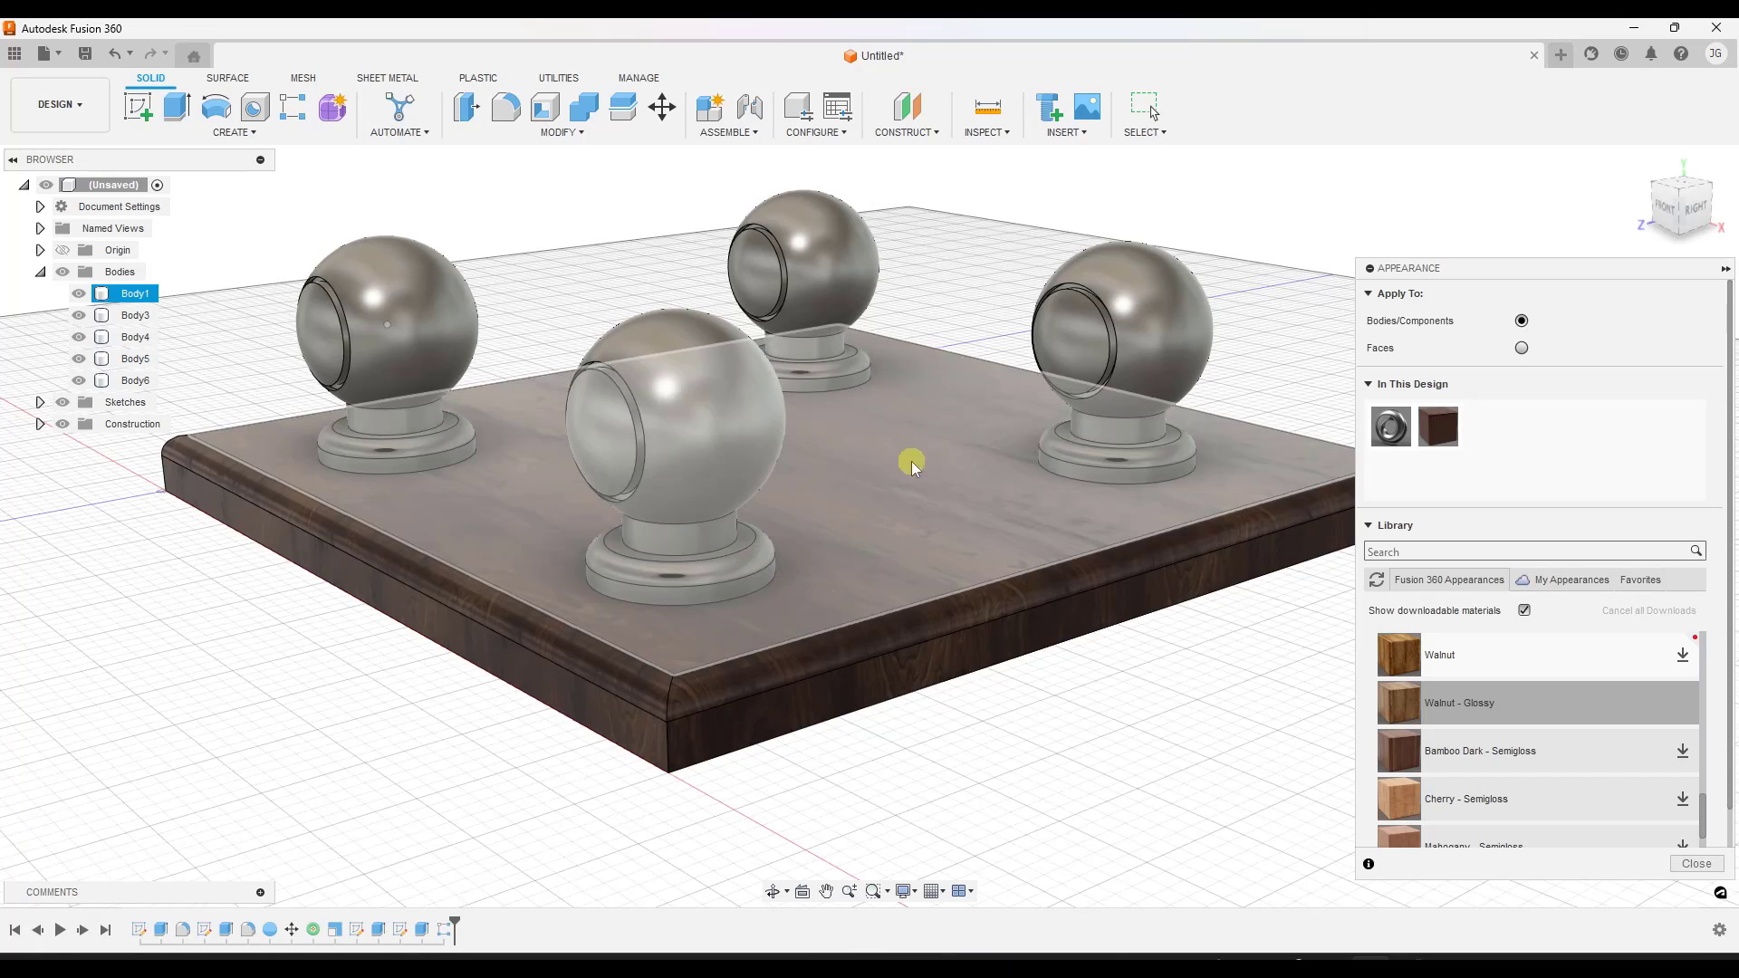
shift+middle_drag(834, 546, 842, 544)
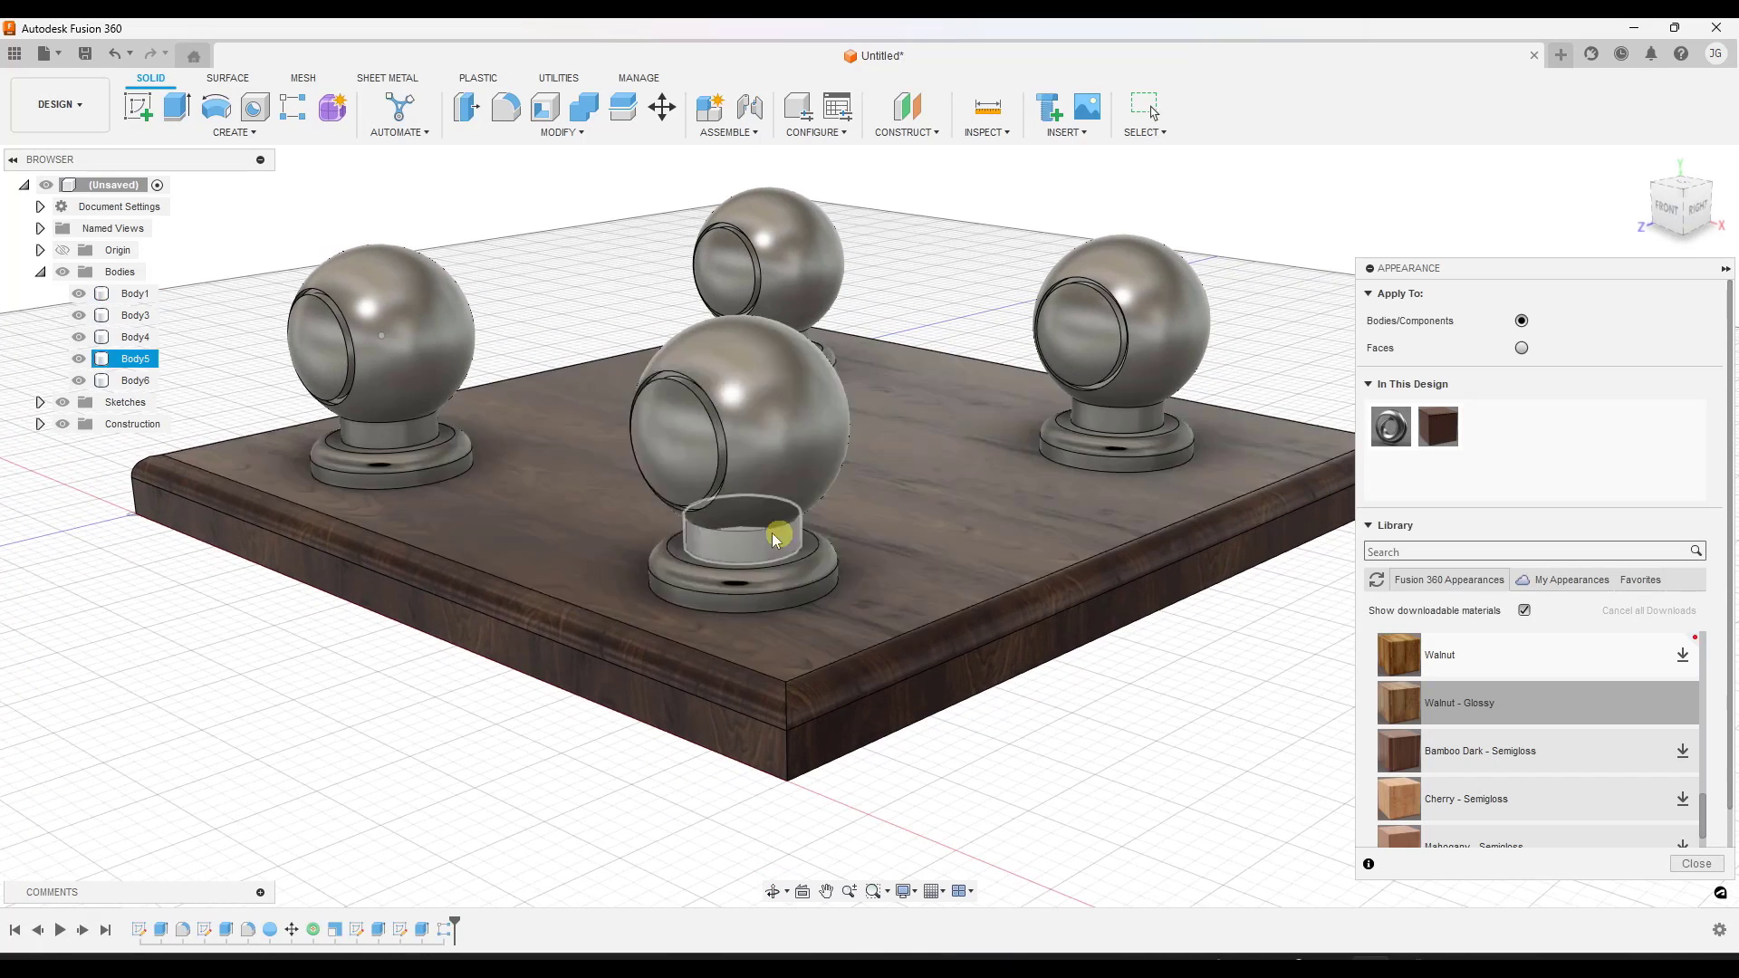
click(73, 118)
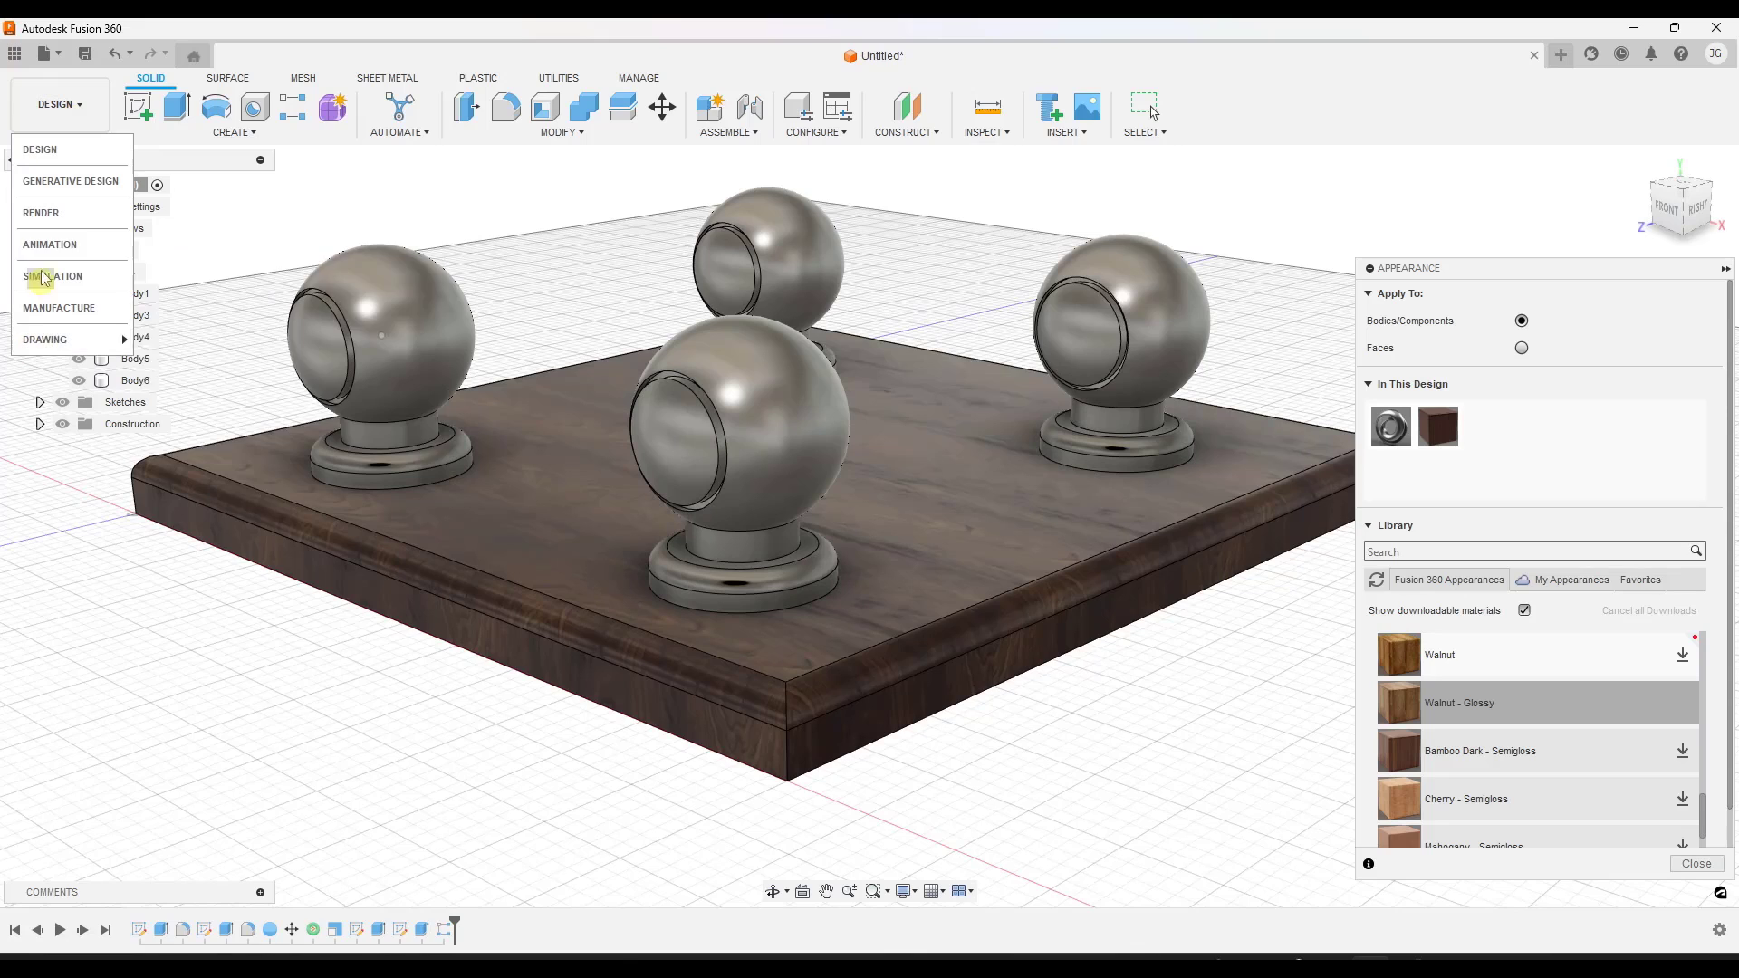
Edit the Walnut - Glossy appearance in the design and set its roughness to 0.2.
right_click(1440, 430)
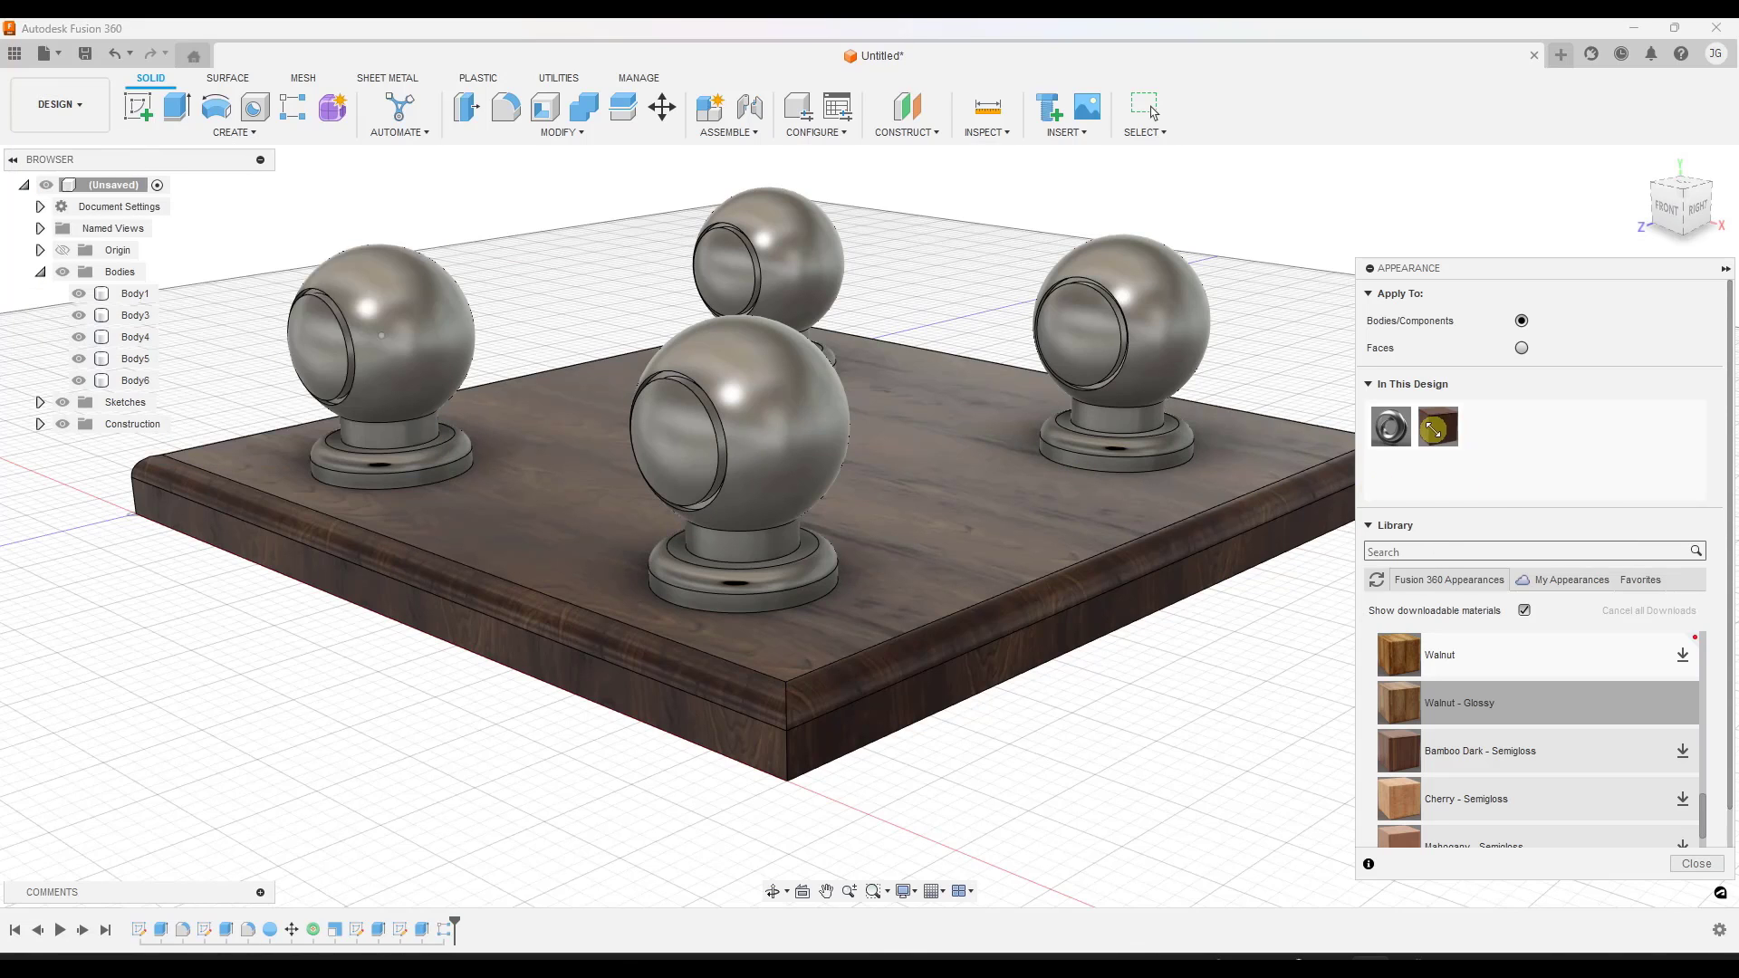
click(1478, 442)
drag(1340, 366, 1294, 371)
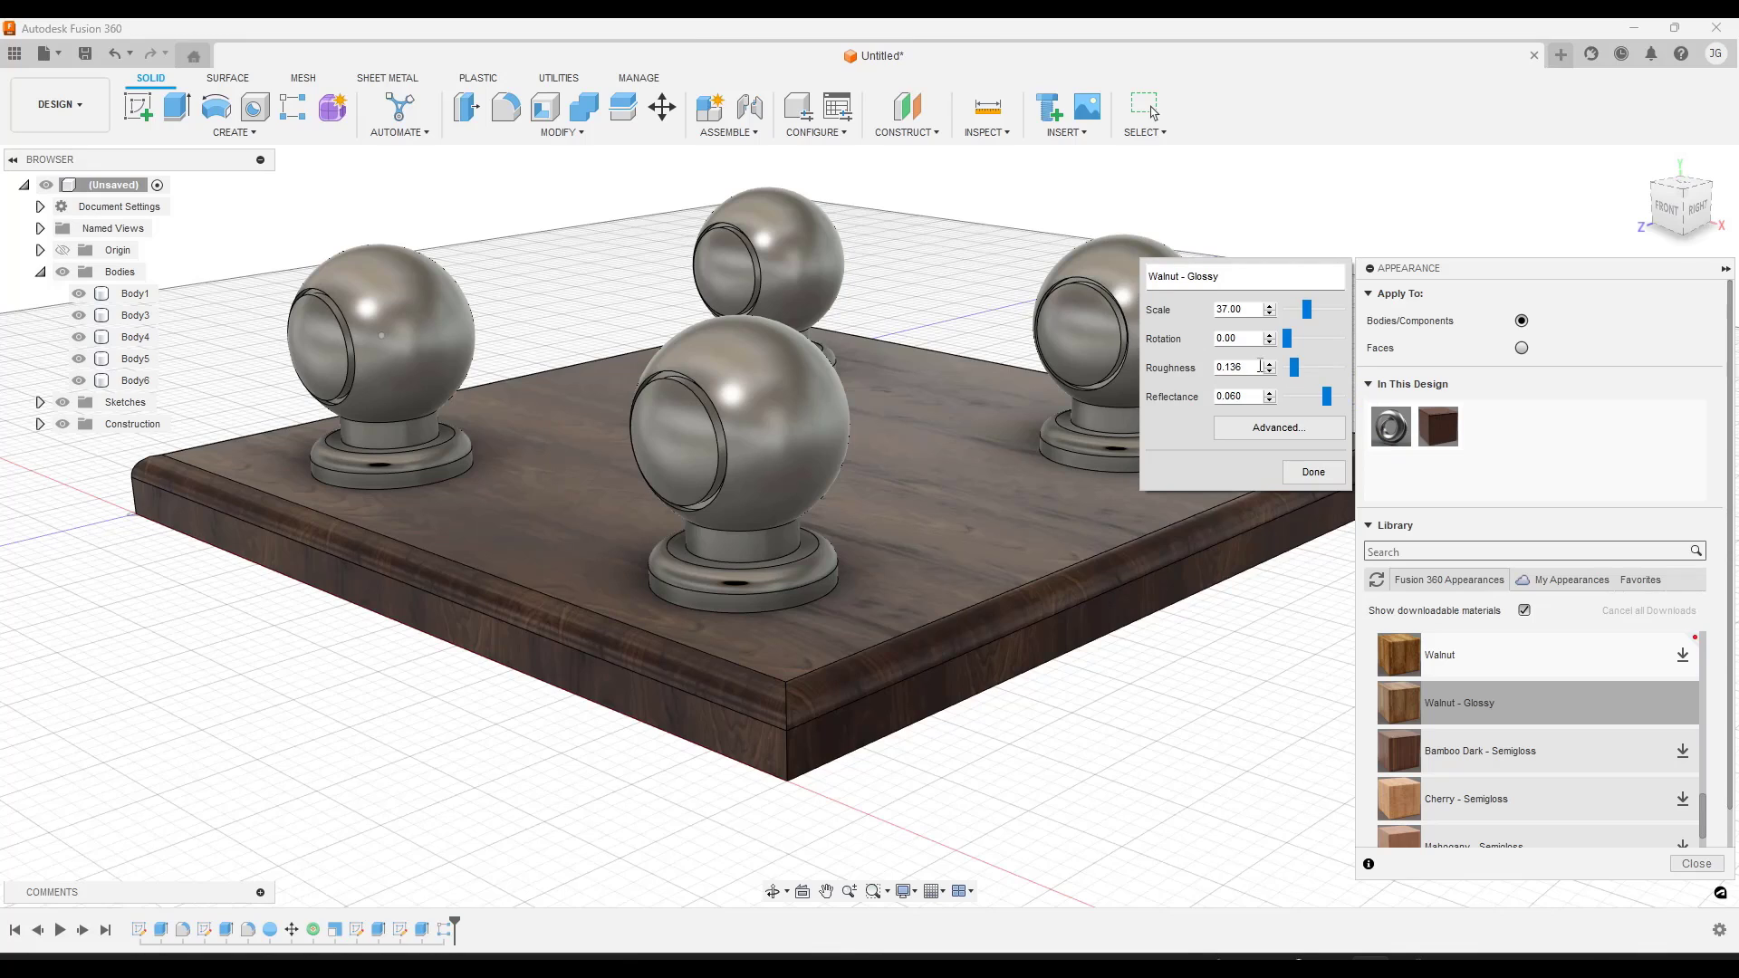
text(.2)
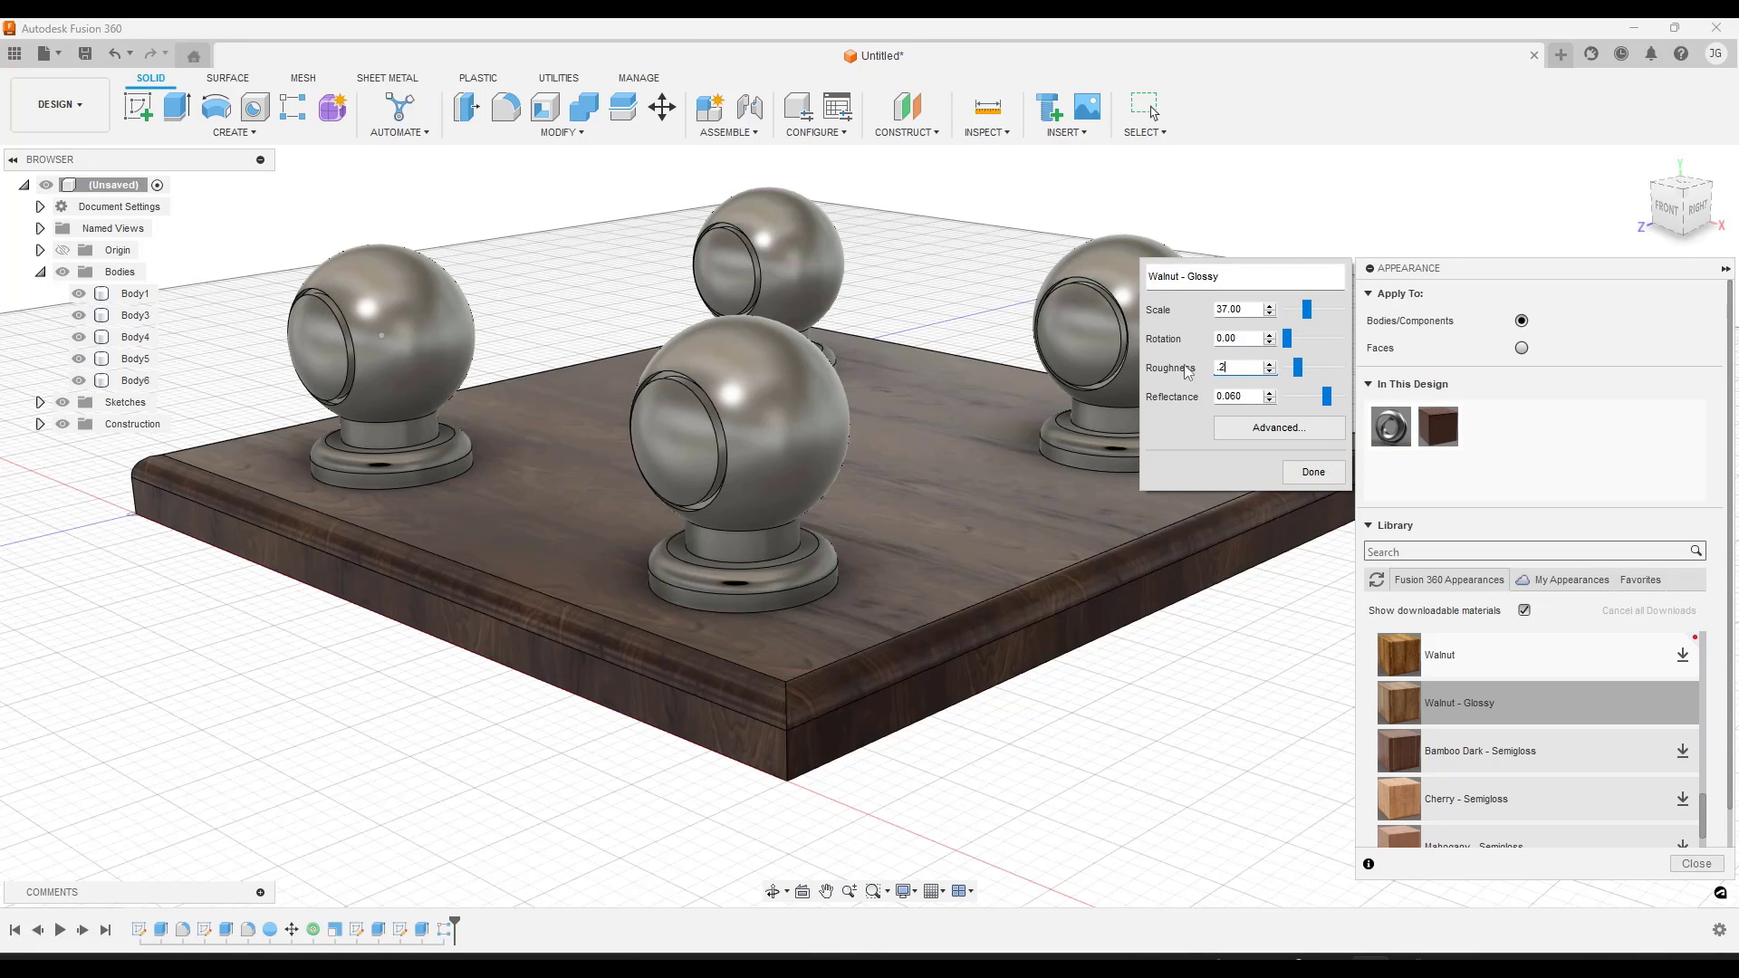
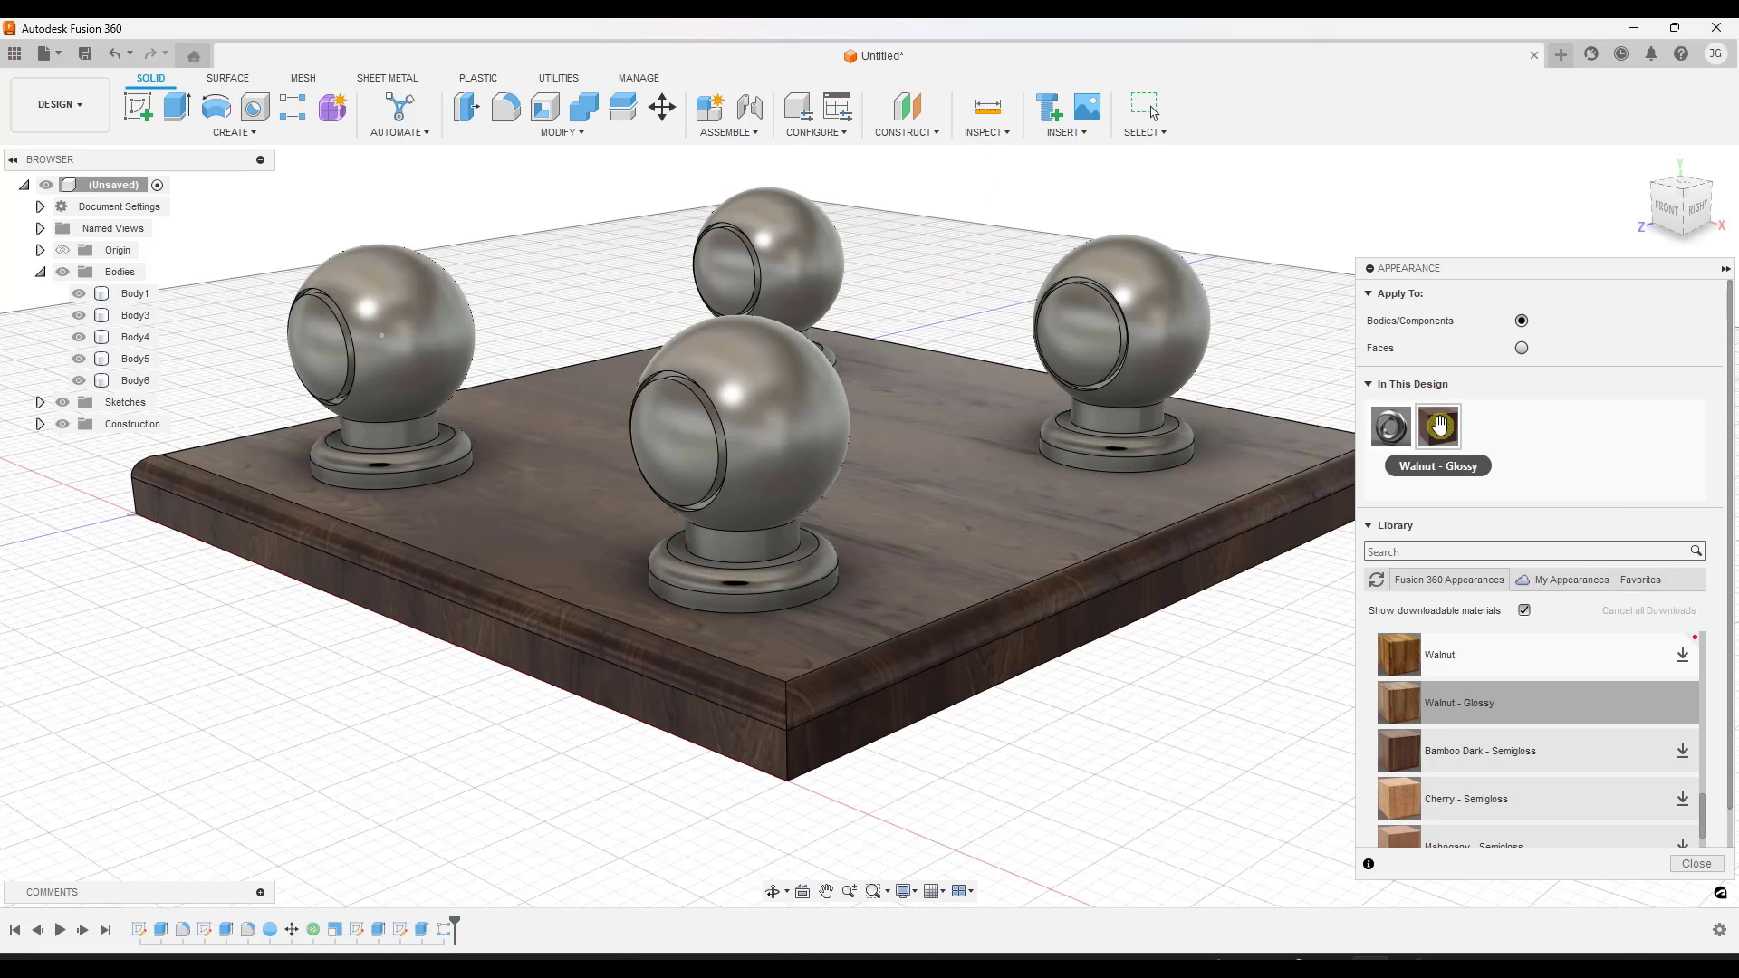
Open the advanced settings of Walnut - Glossy and make the Material Editor window taller.
right_click(1447, 431)
click(1465, 442)
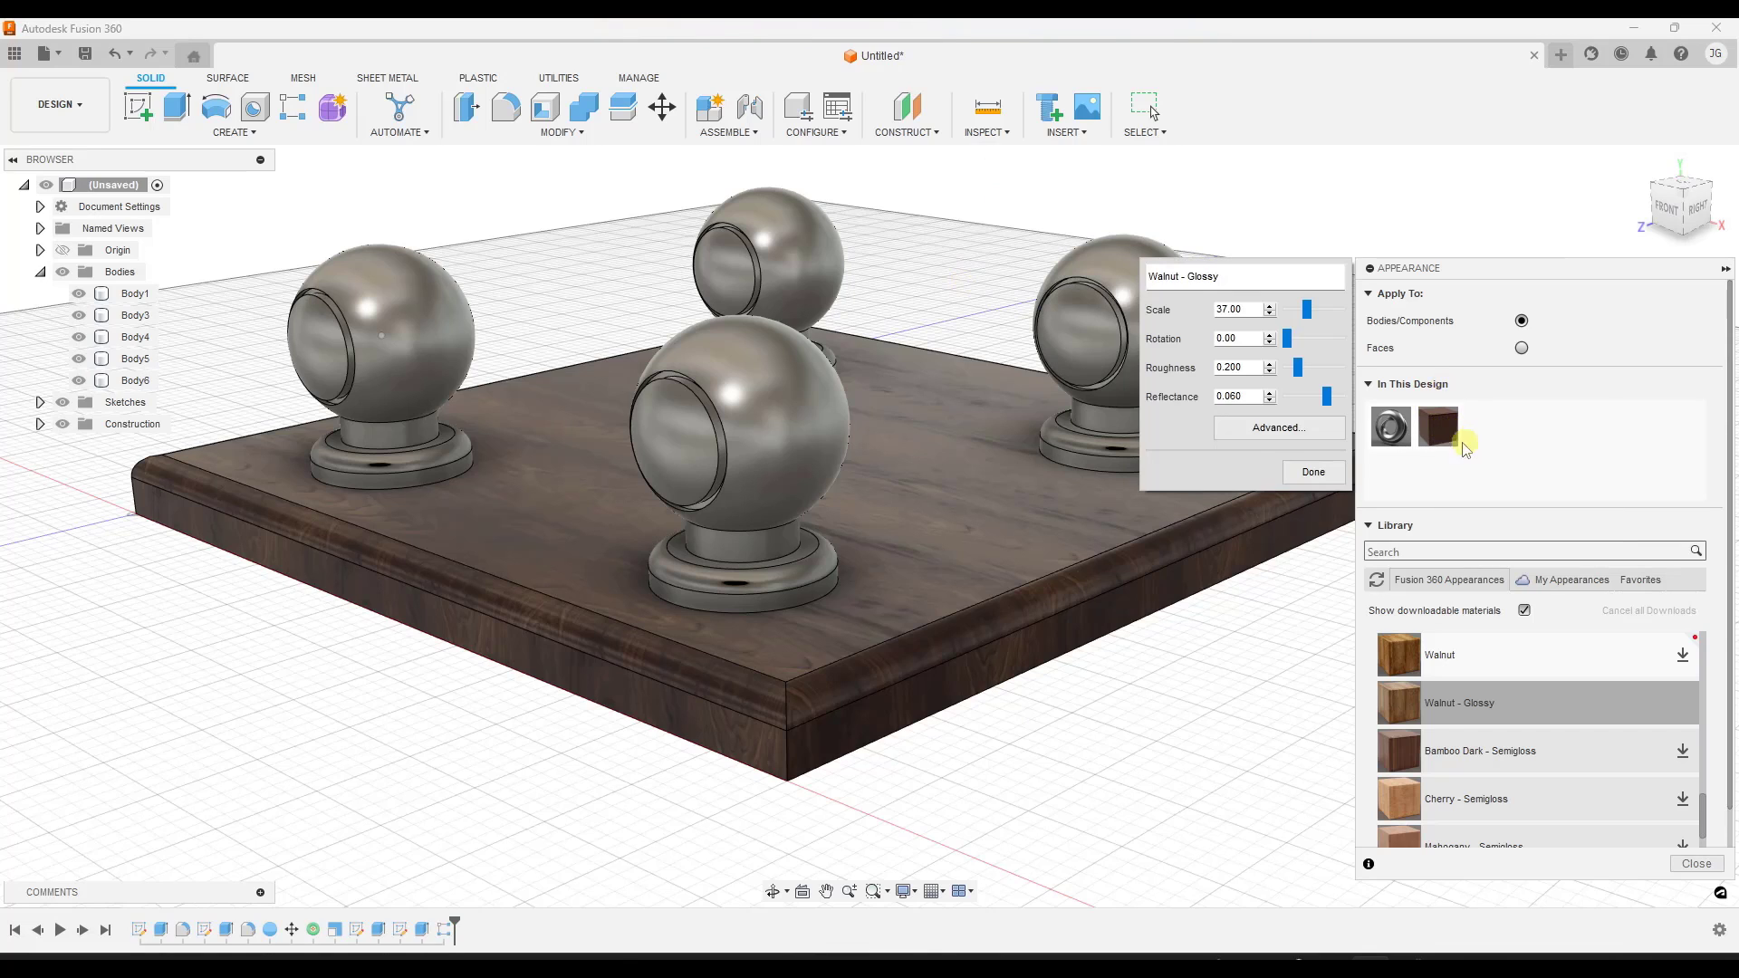
click(1260, 429)
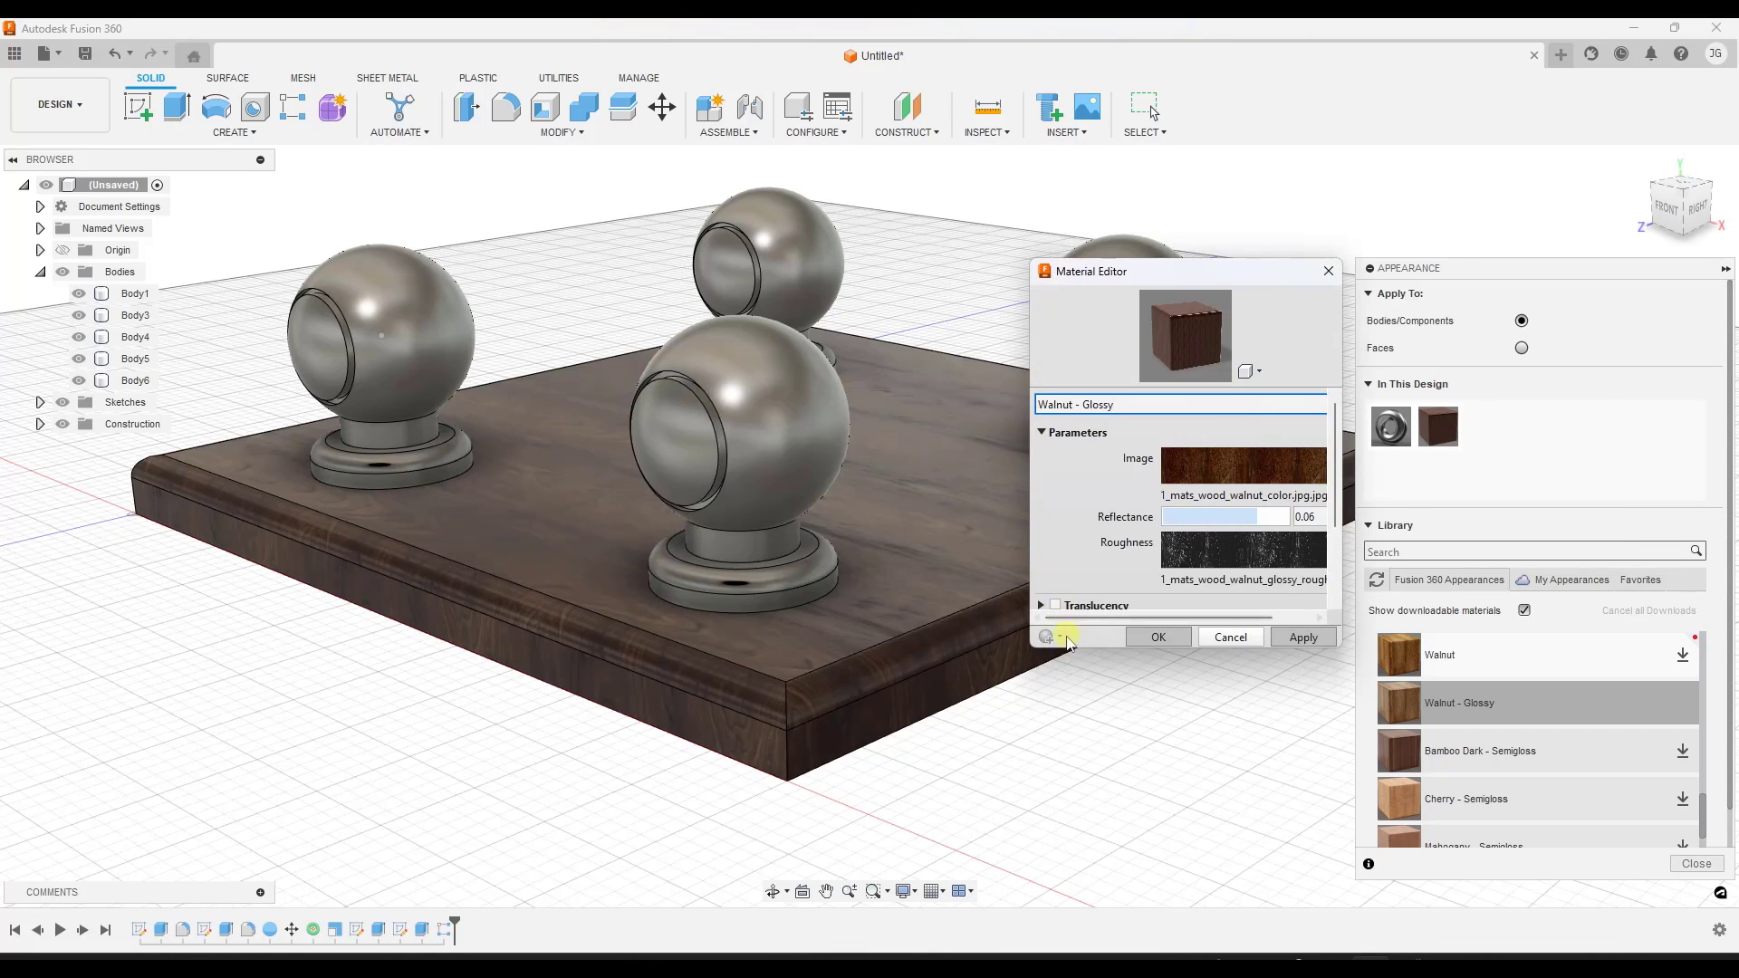
drag(1075, 650, 1094, 860)
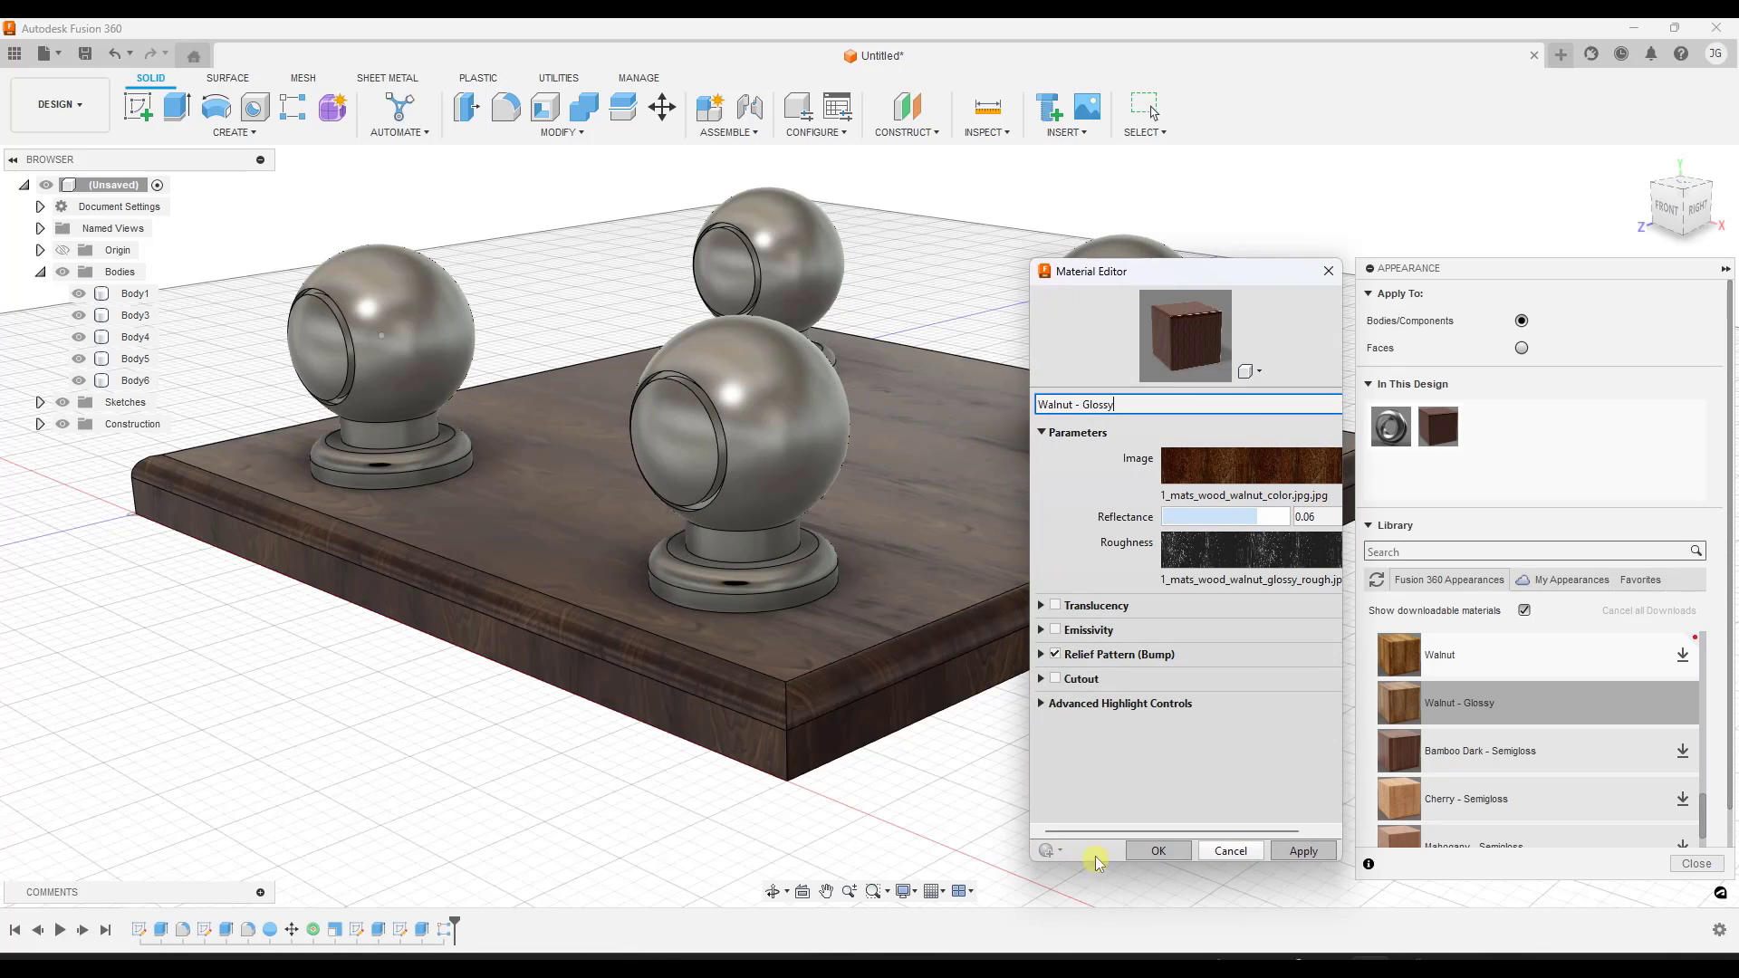
drag(1170, 273, 1170, 264)
Change the material preview's scene to Sphere.
click(1251, 361)
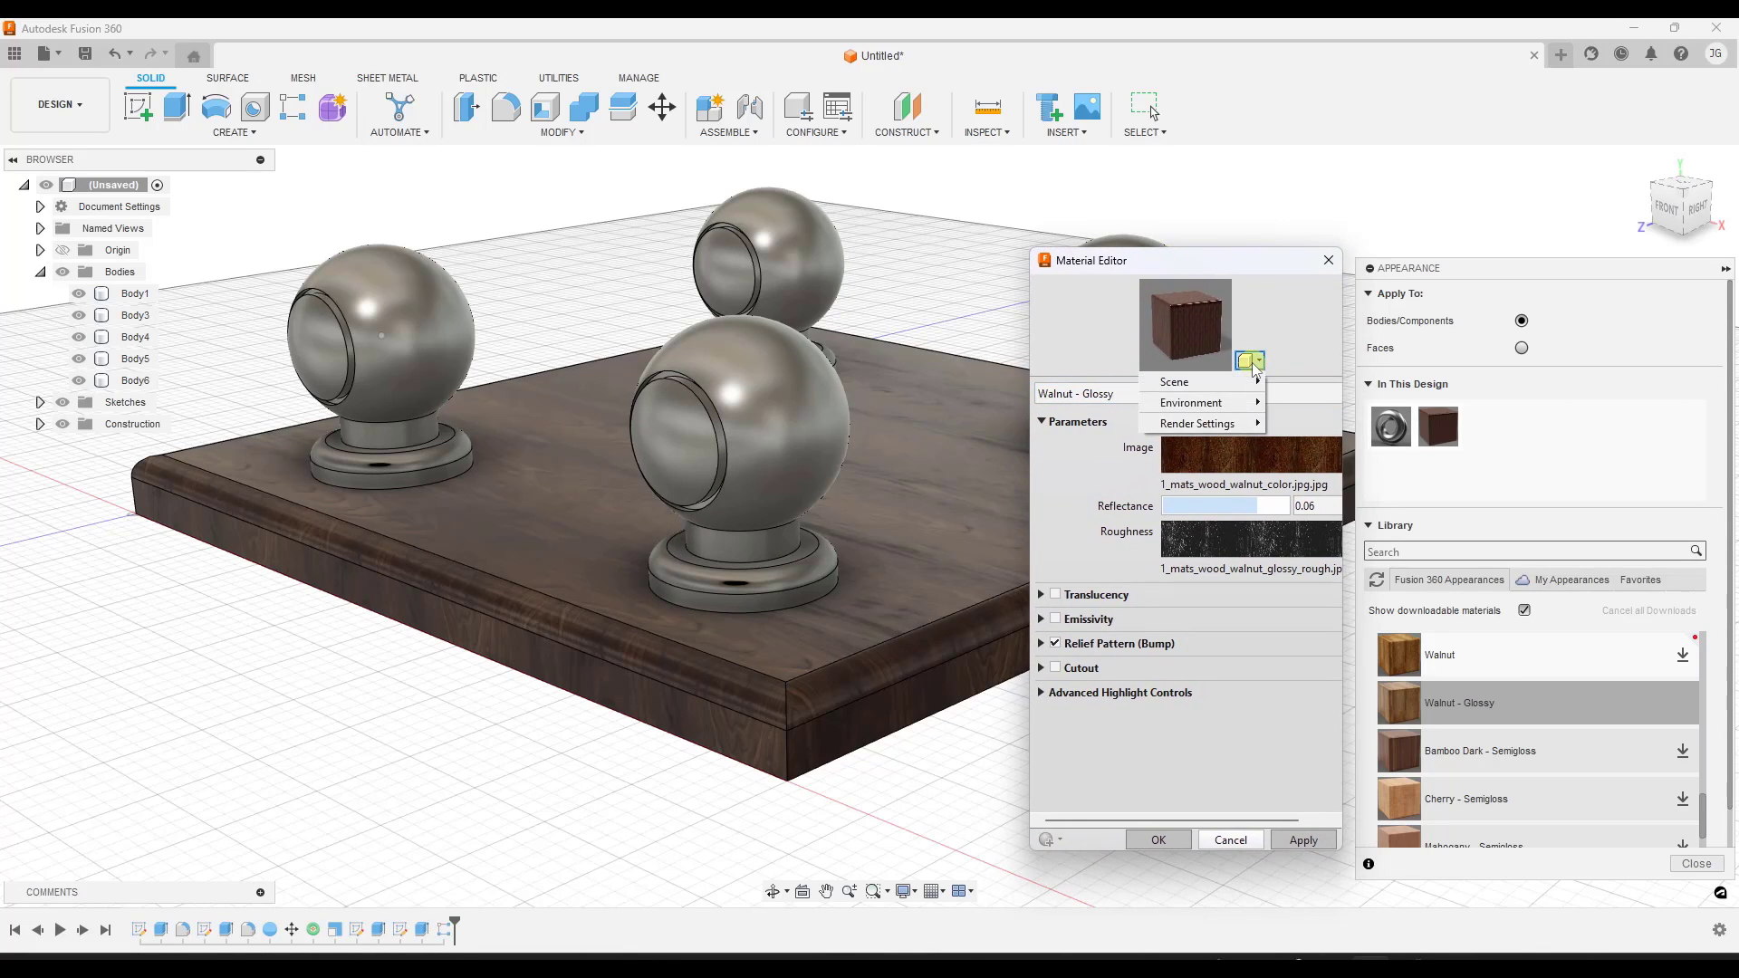
mouse_move(1217, 387)
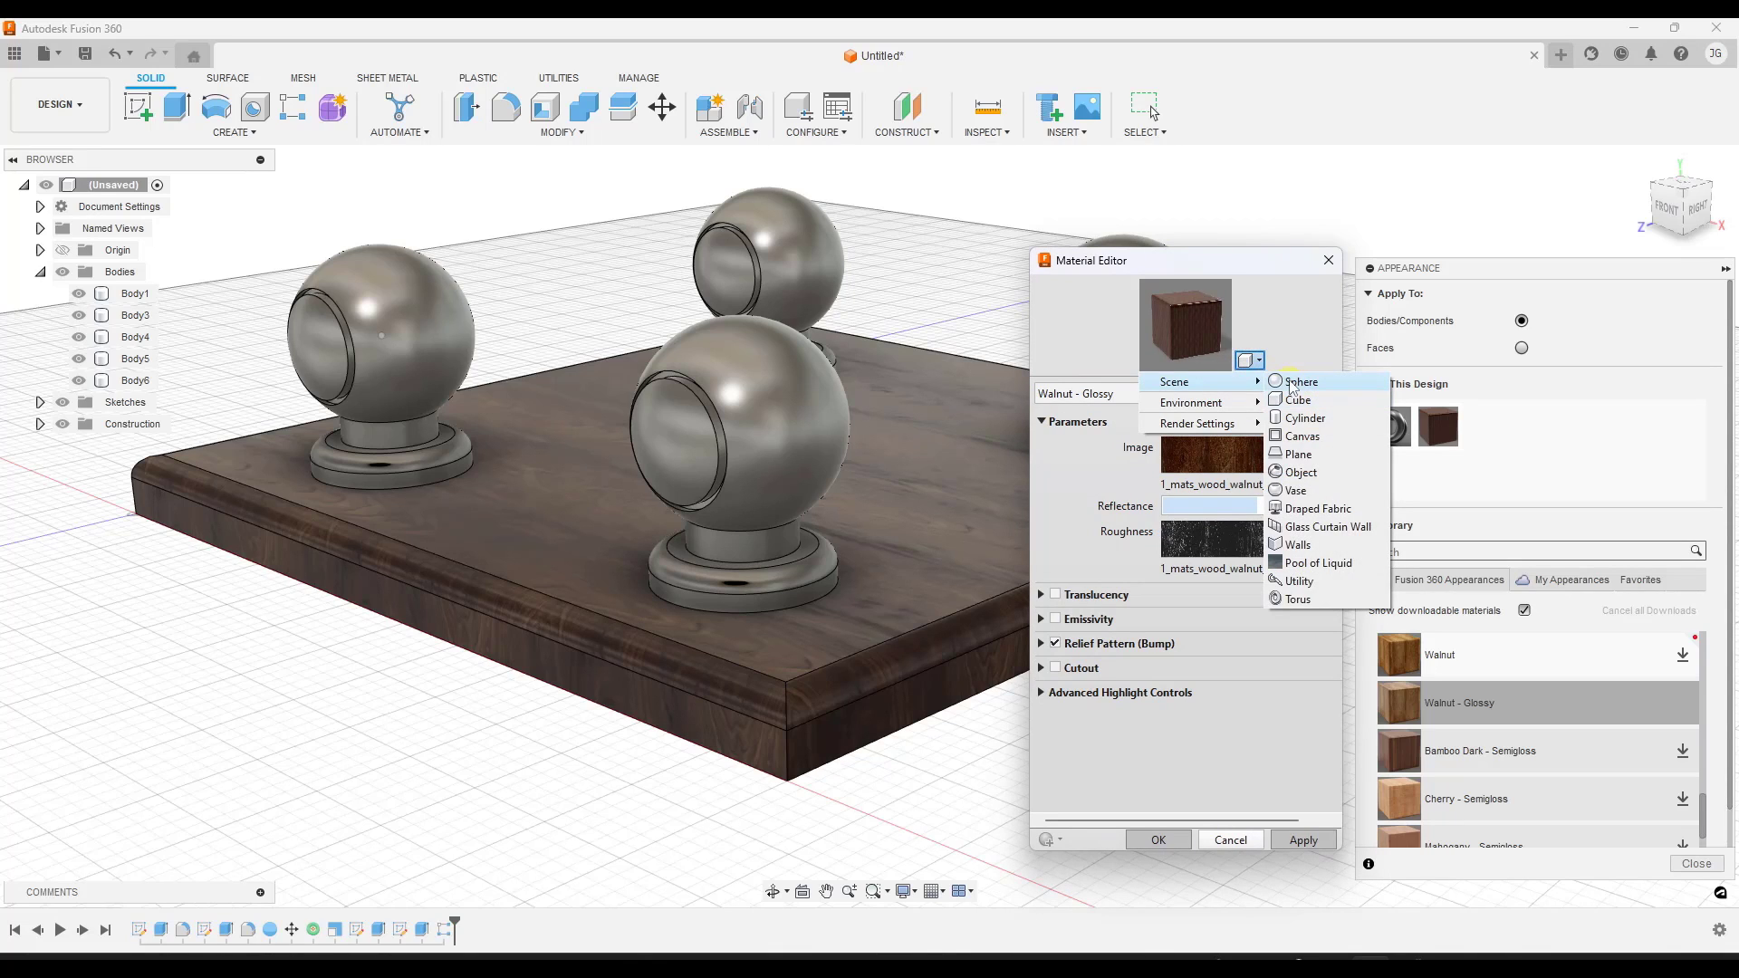
click(1295, 382)
Try the Plaza and Snowfield environments on the material preview, and return it to Grid Light.
click(1253, 362)
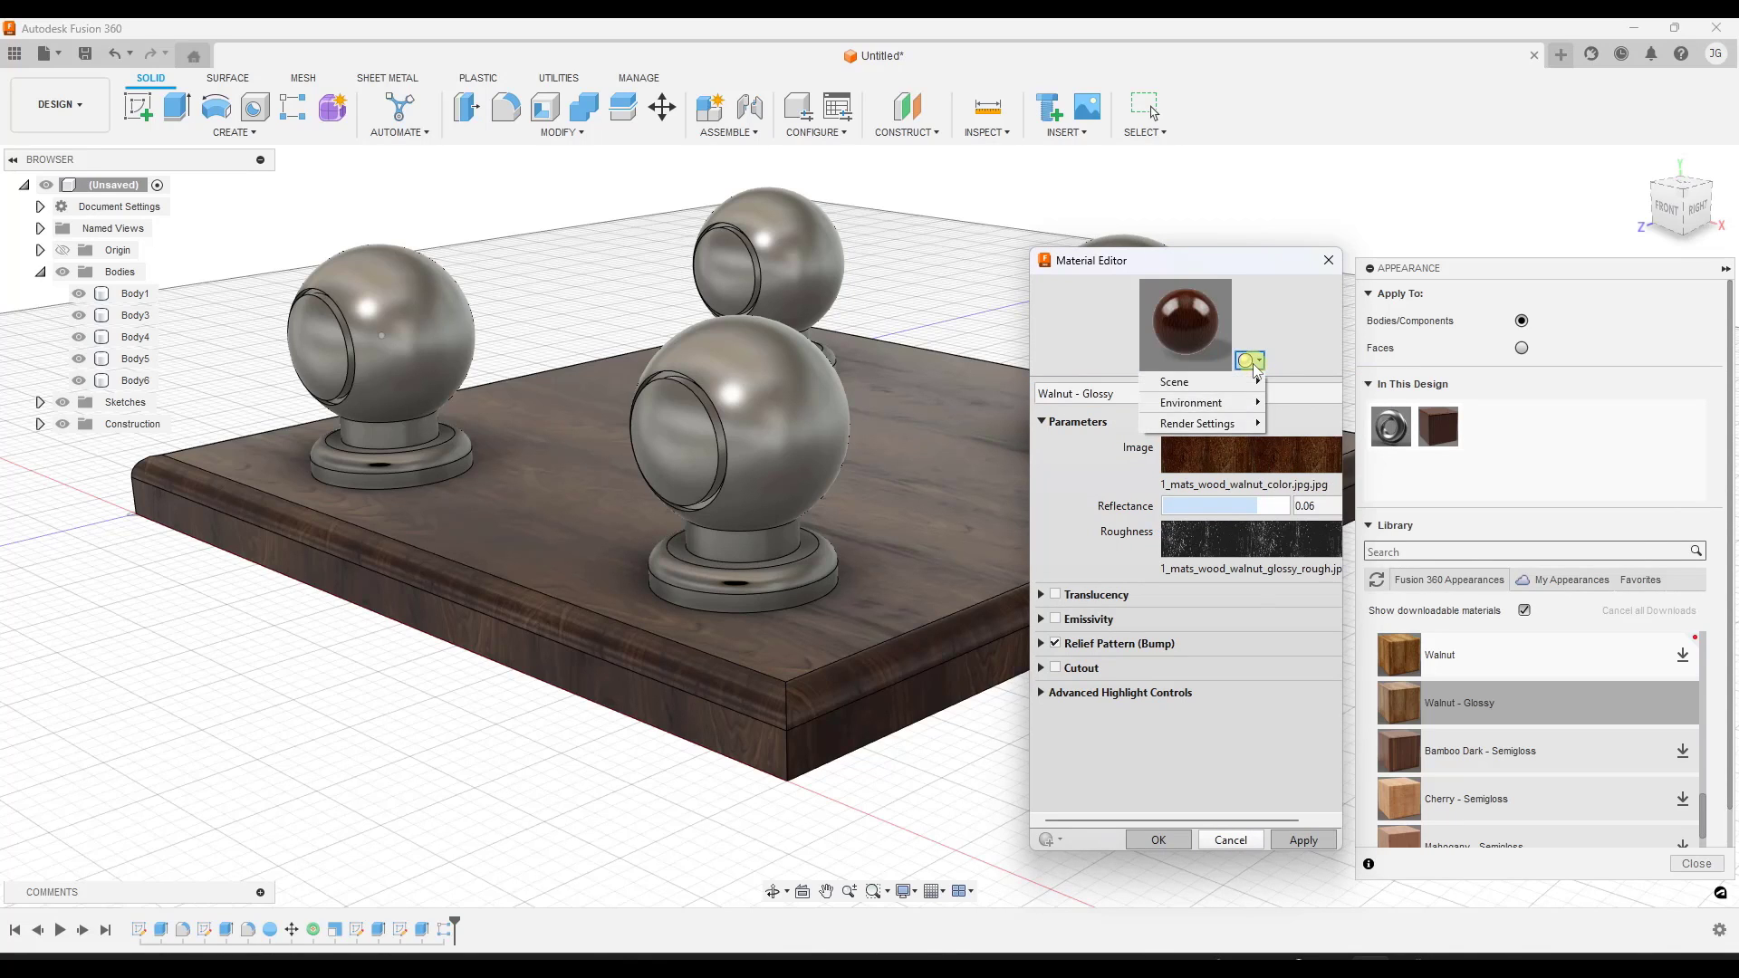
mouse_move(1225, 405)
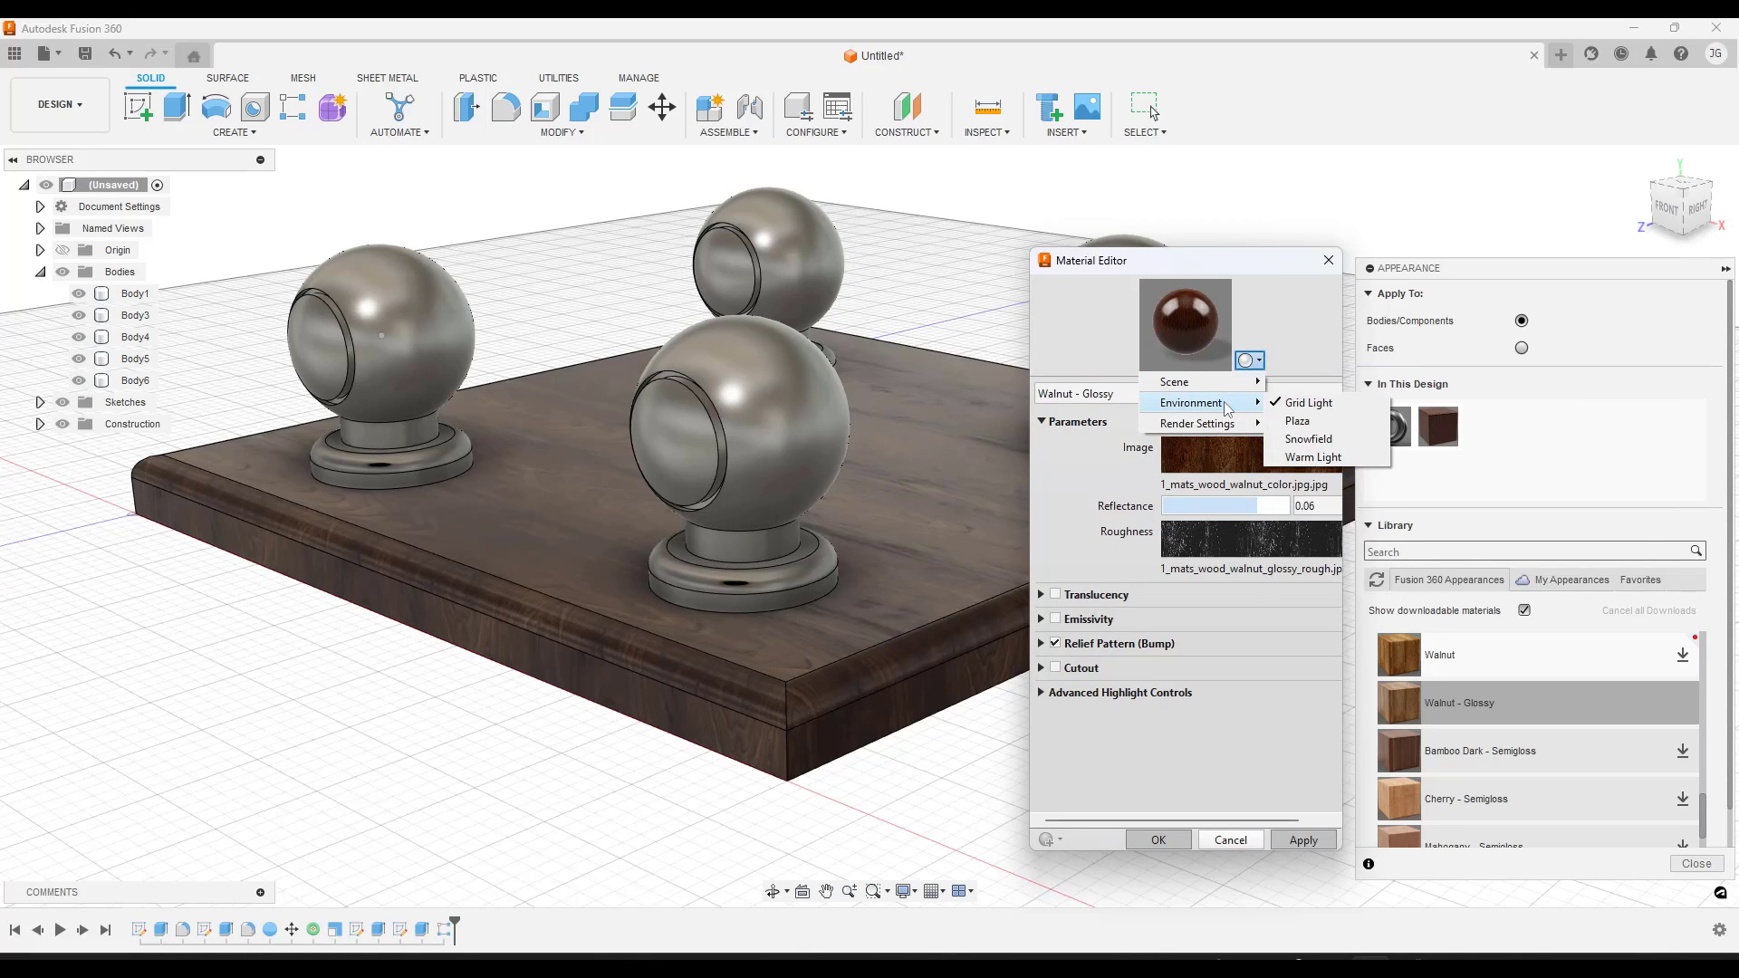
click(1297, 420)
click(1250, 362)
mouse_move(1227, 405)
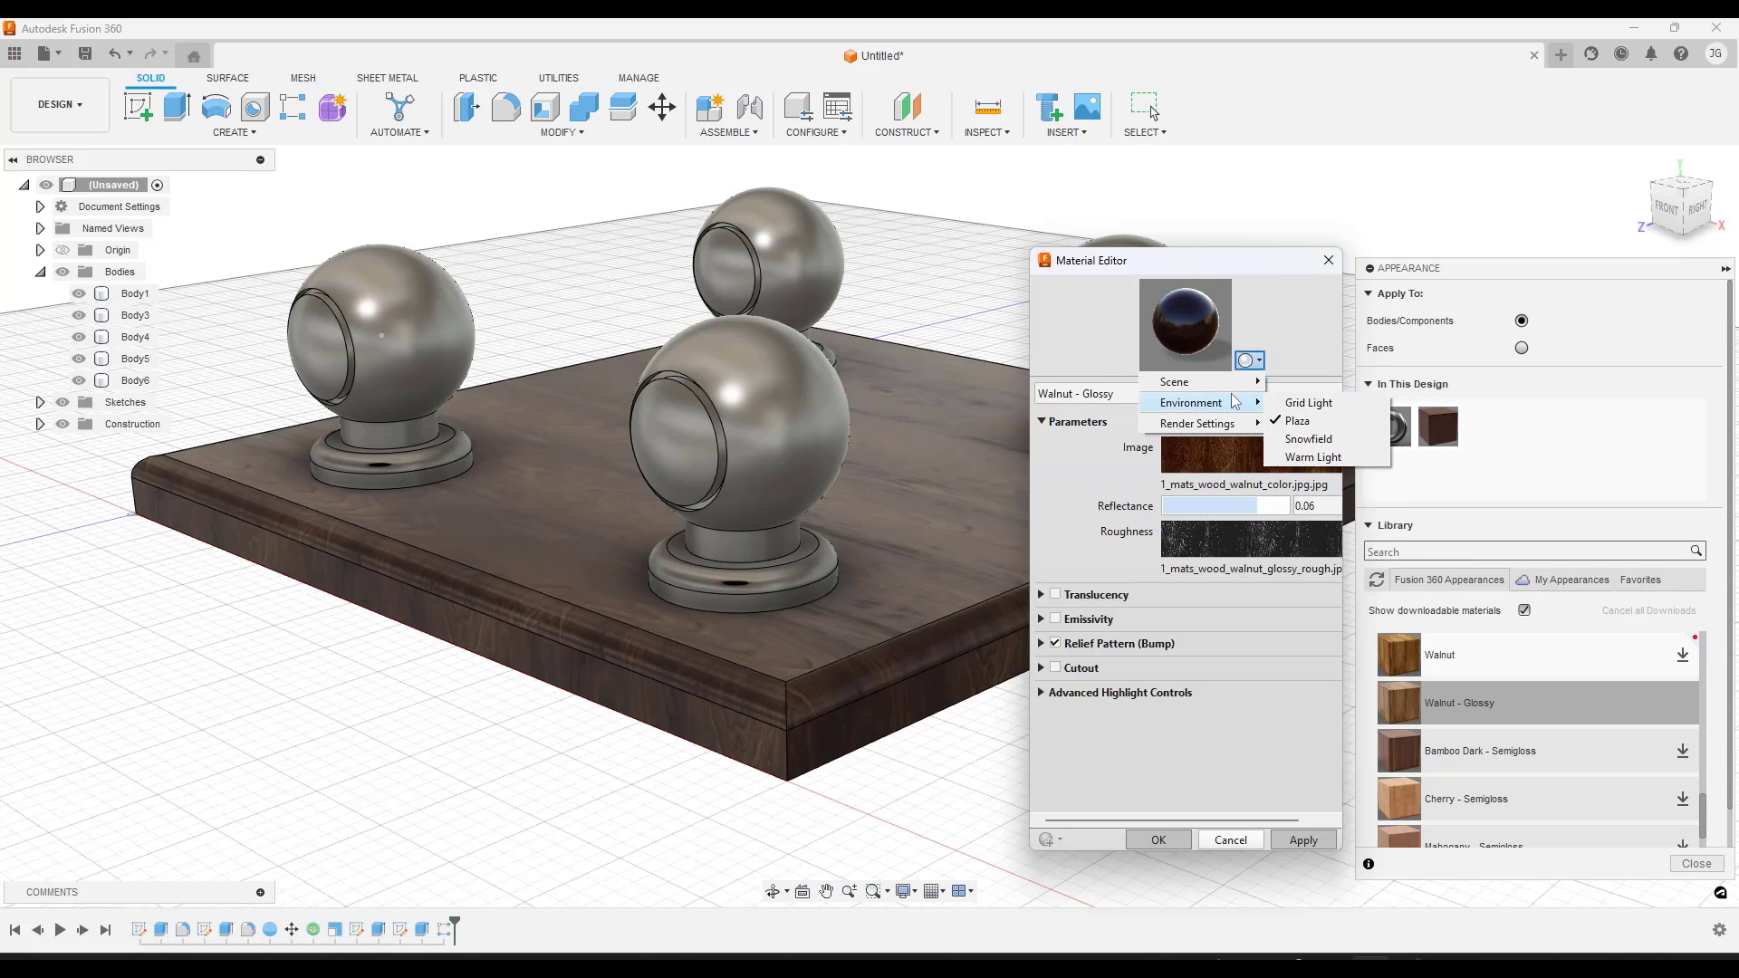
click(1313, 442)
click(1249, 361)
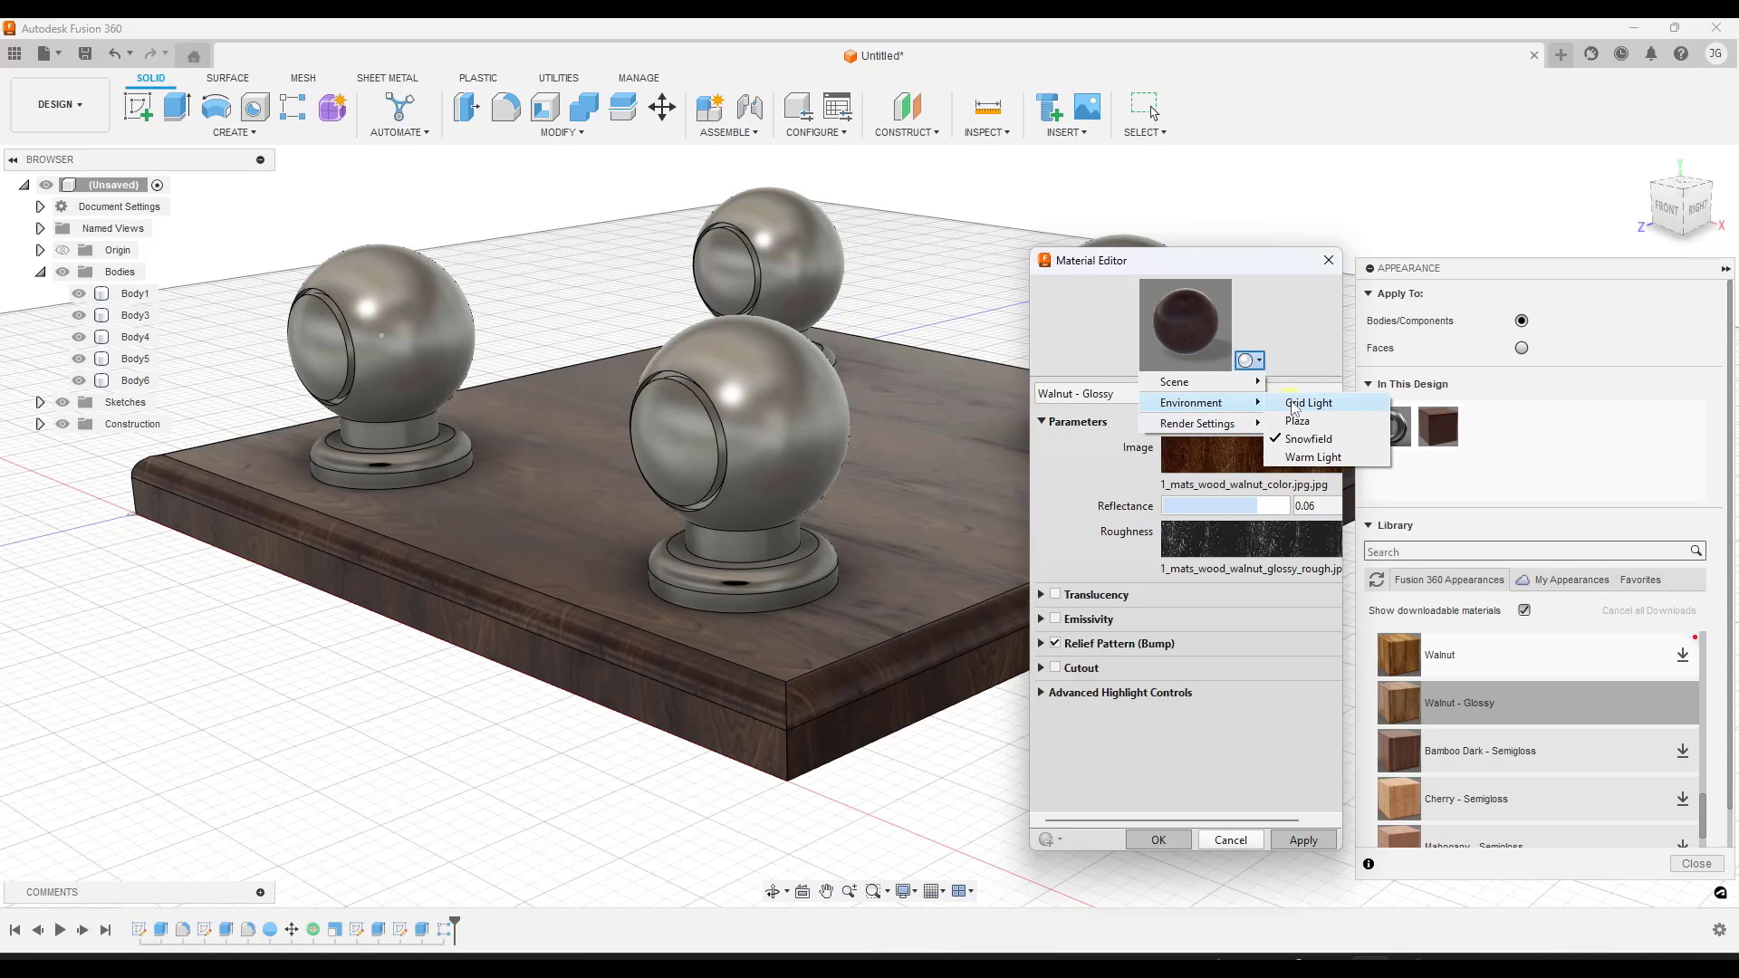
click(1305, 402)
Try the Production render setting on the material preview, and return it to Quick.
click(1247, 363)
mouse_move(1220, 429)
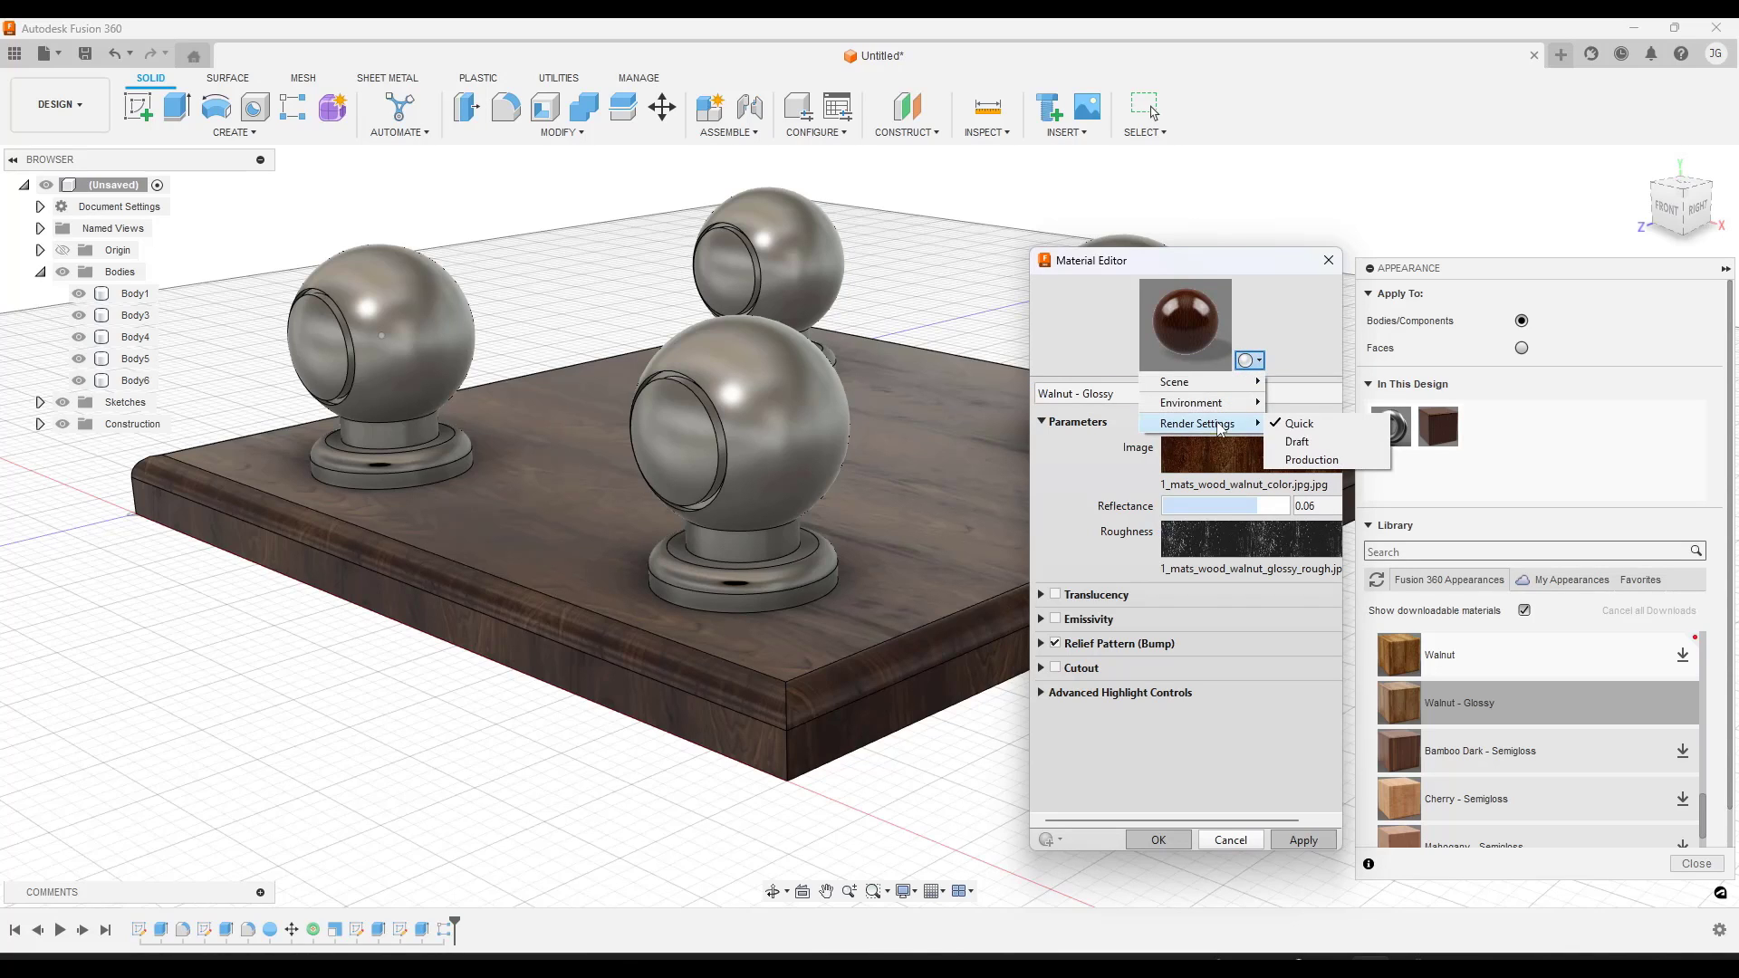
click(1309, 460)
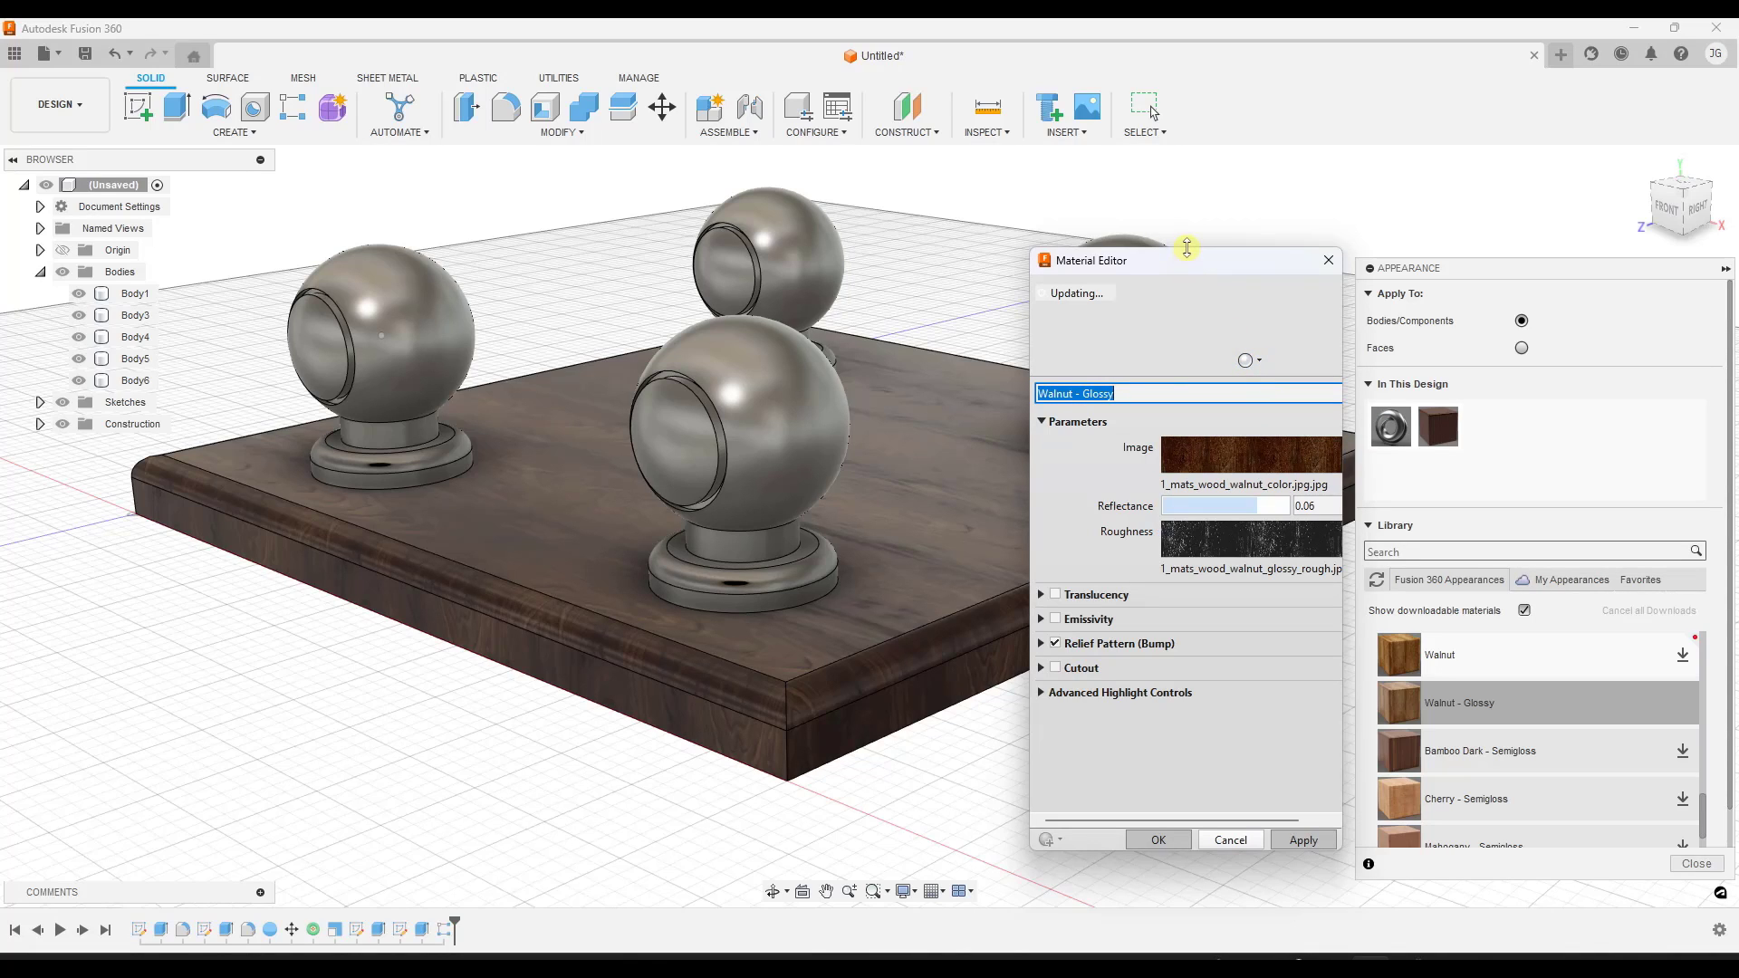
click(1249, 362)
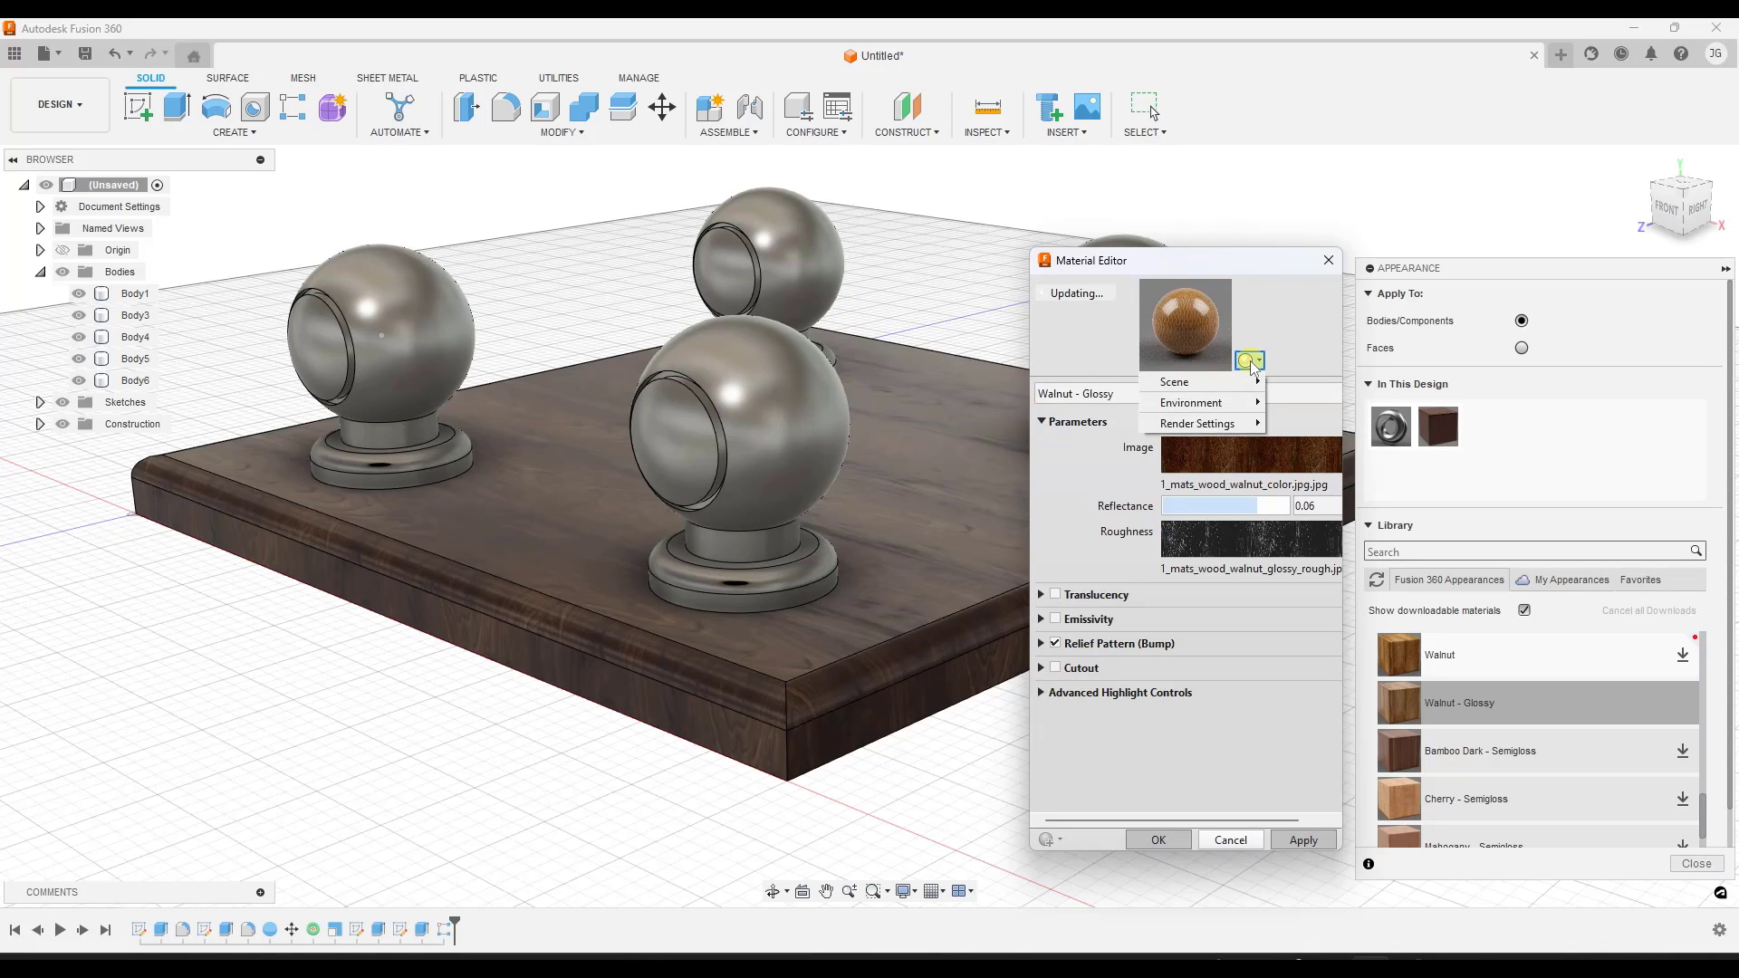
mouse_move(1234, 427)
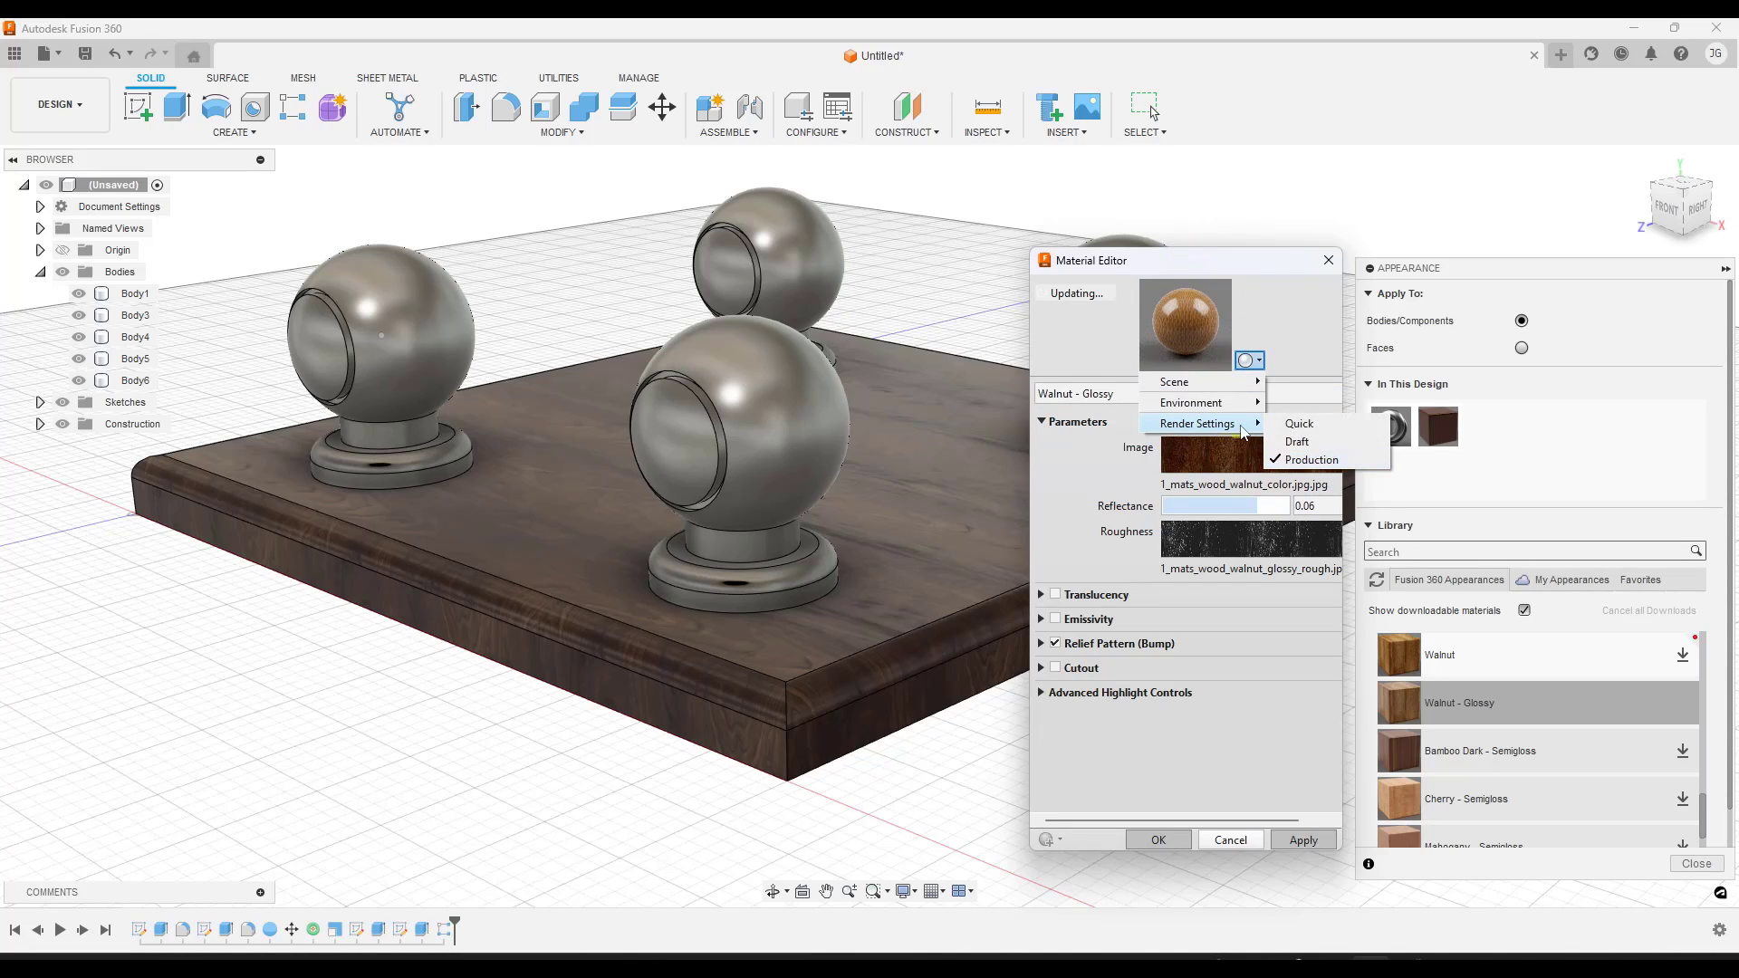
click(1300, 425)
Enlarge the Material Editor and its preview image, and compare the preview with the walnut base plate in the model.
drag(1195, 257, 1205, 162)
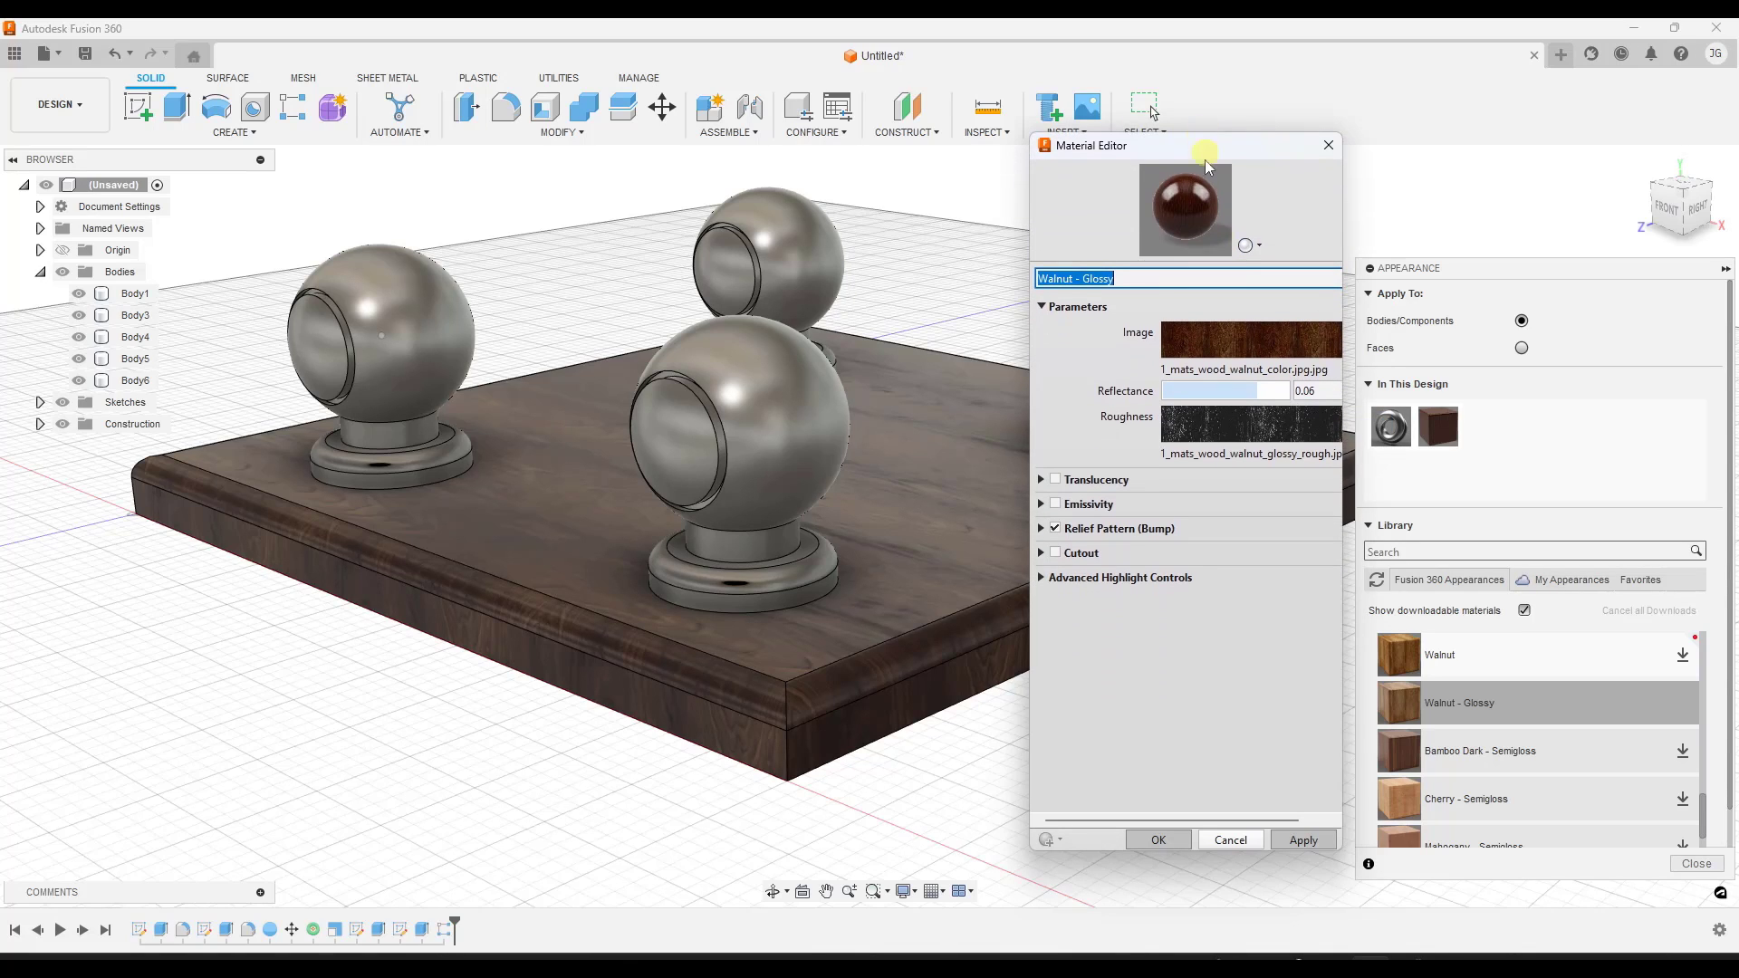
drag(1263, 260, 1262, 416)
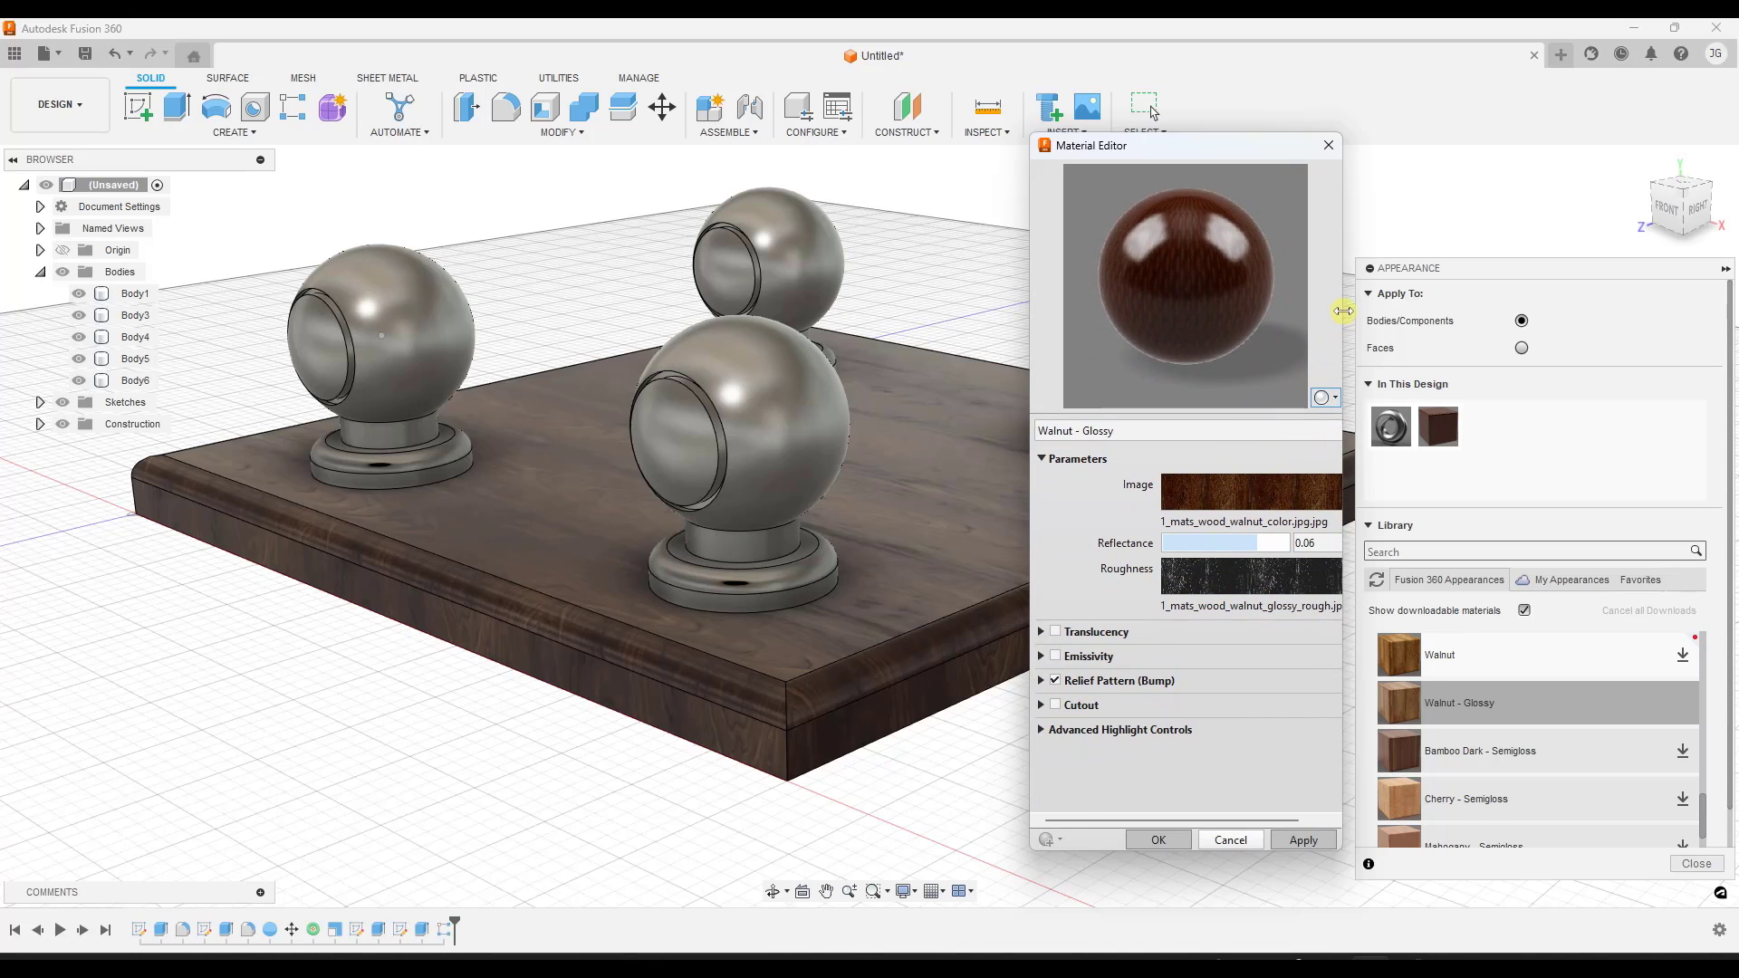
drag(1343, 310, 1483, 310)
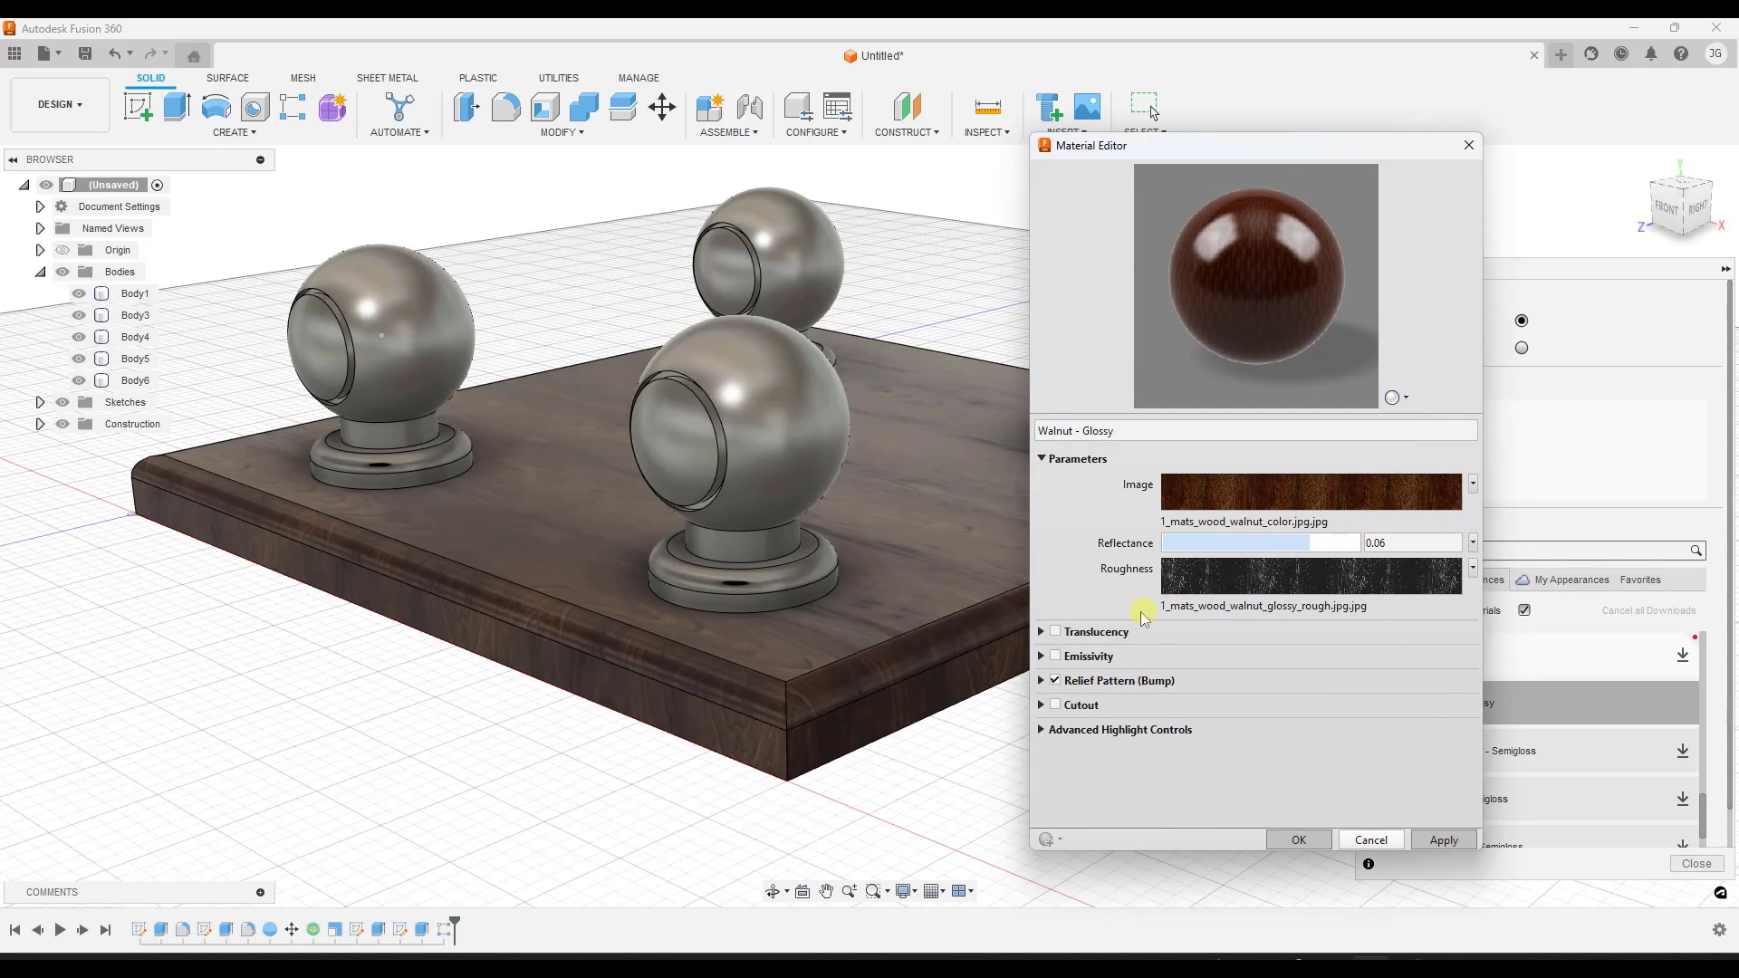
click(482, 578)
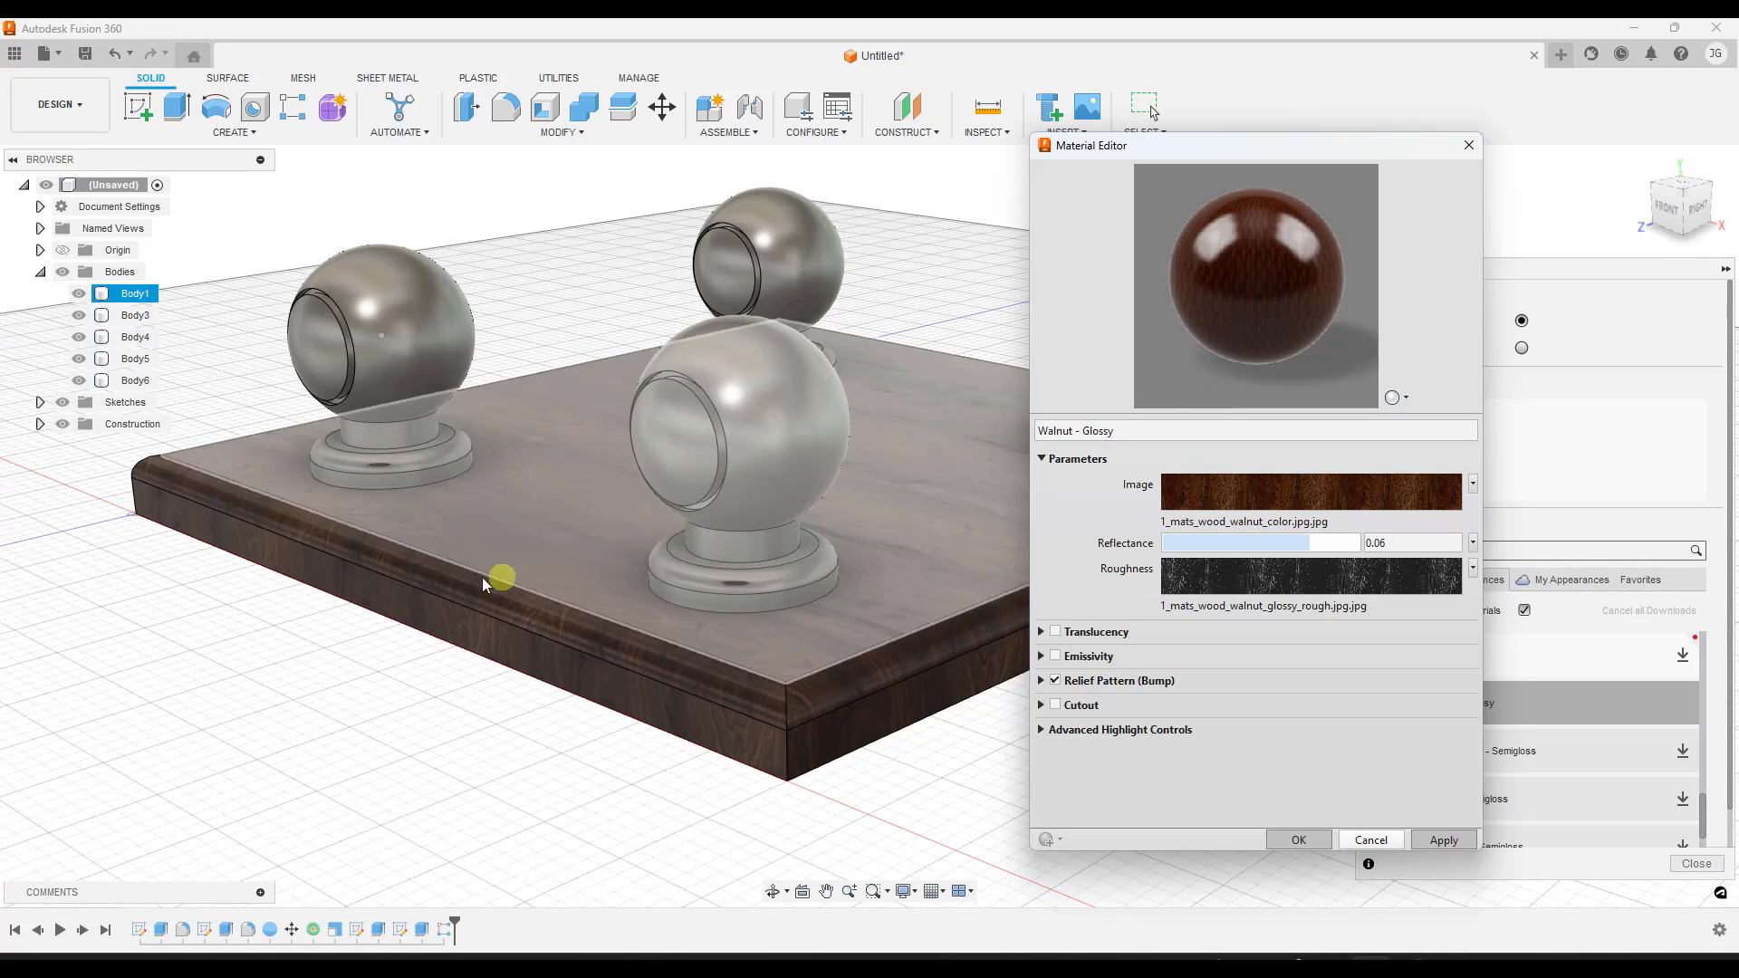
shift+middle_drag(482, 578, 784, 518)
scroll(784, 518, up, 3)
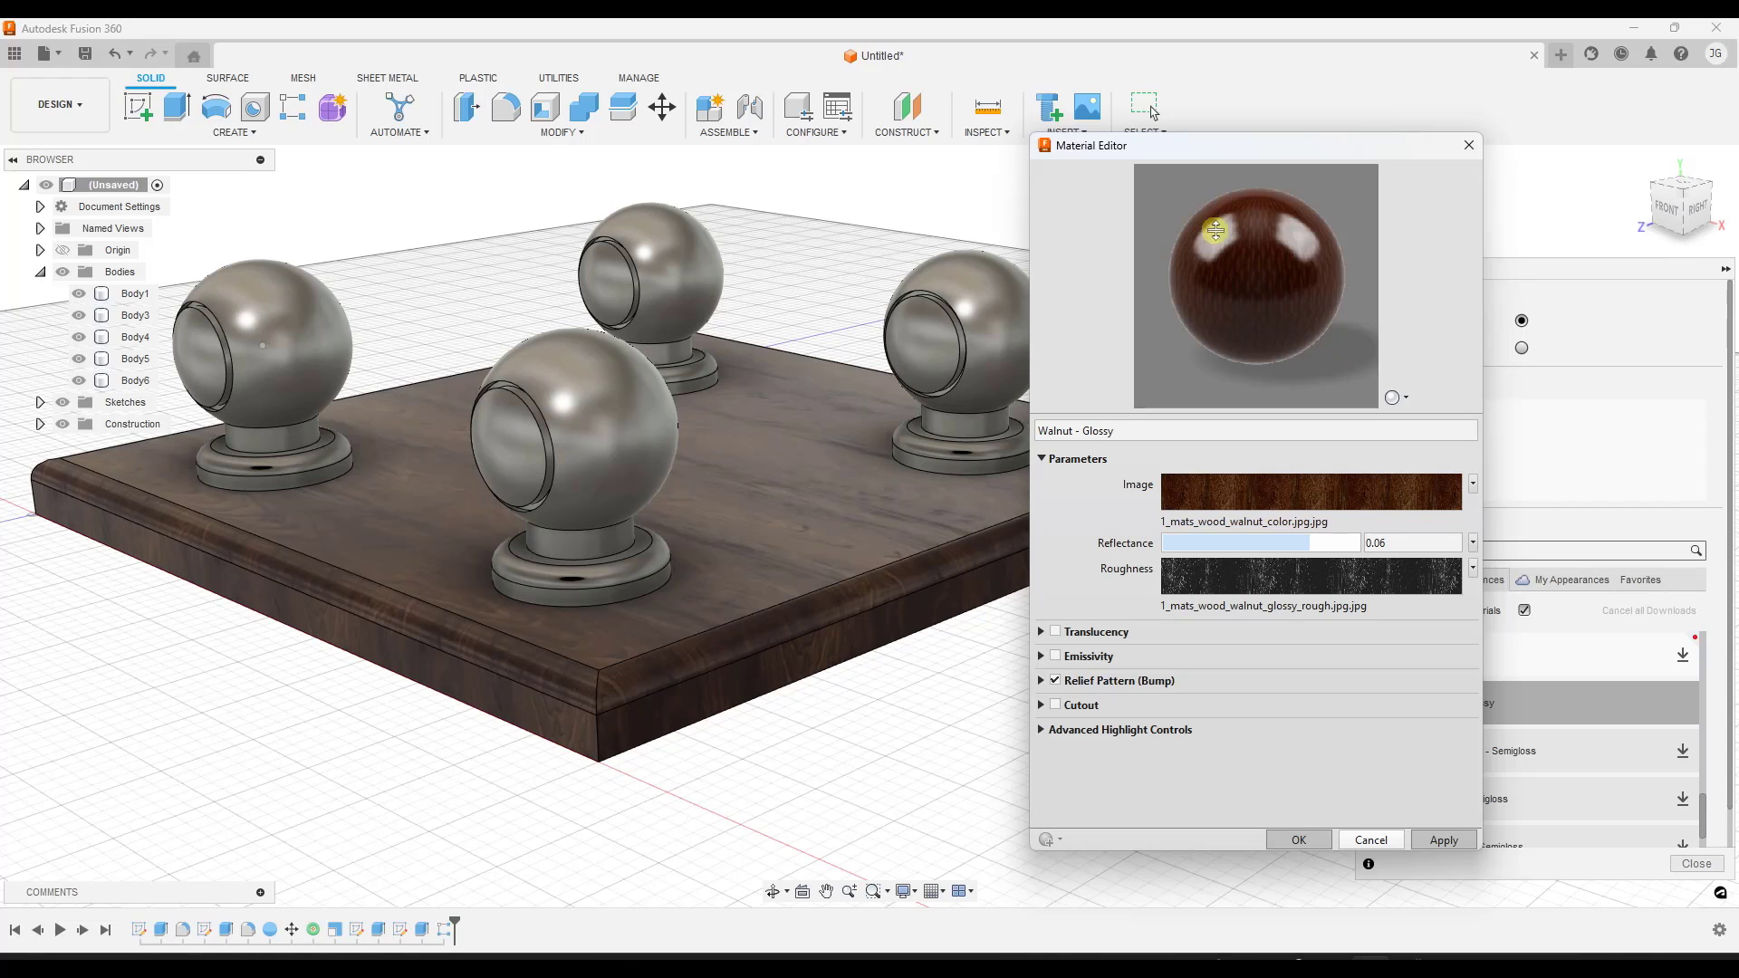
middle_drag(574, 594, 615, 612)
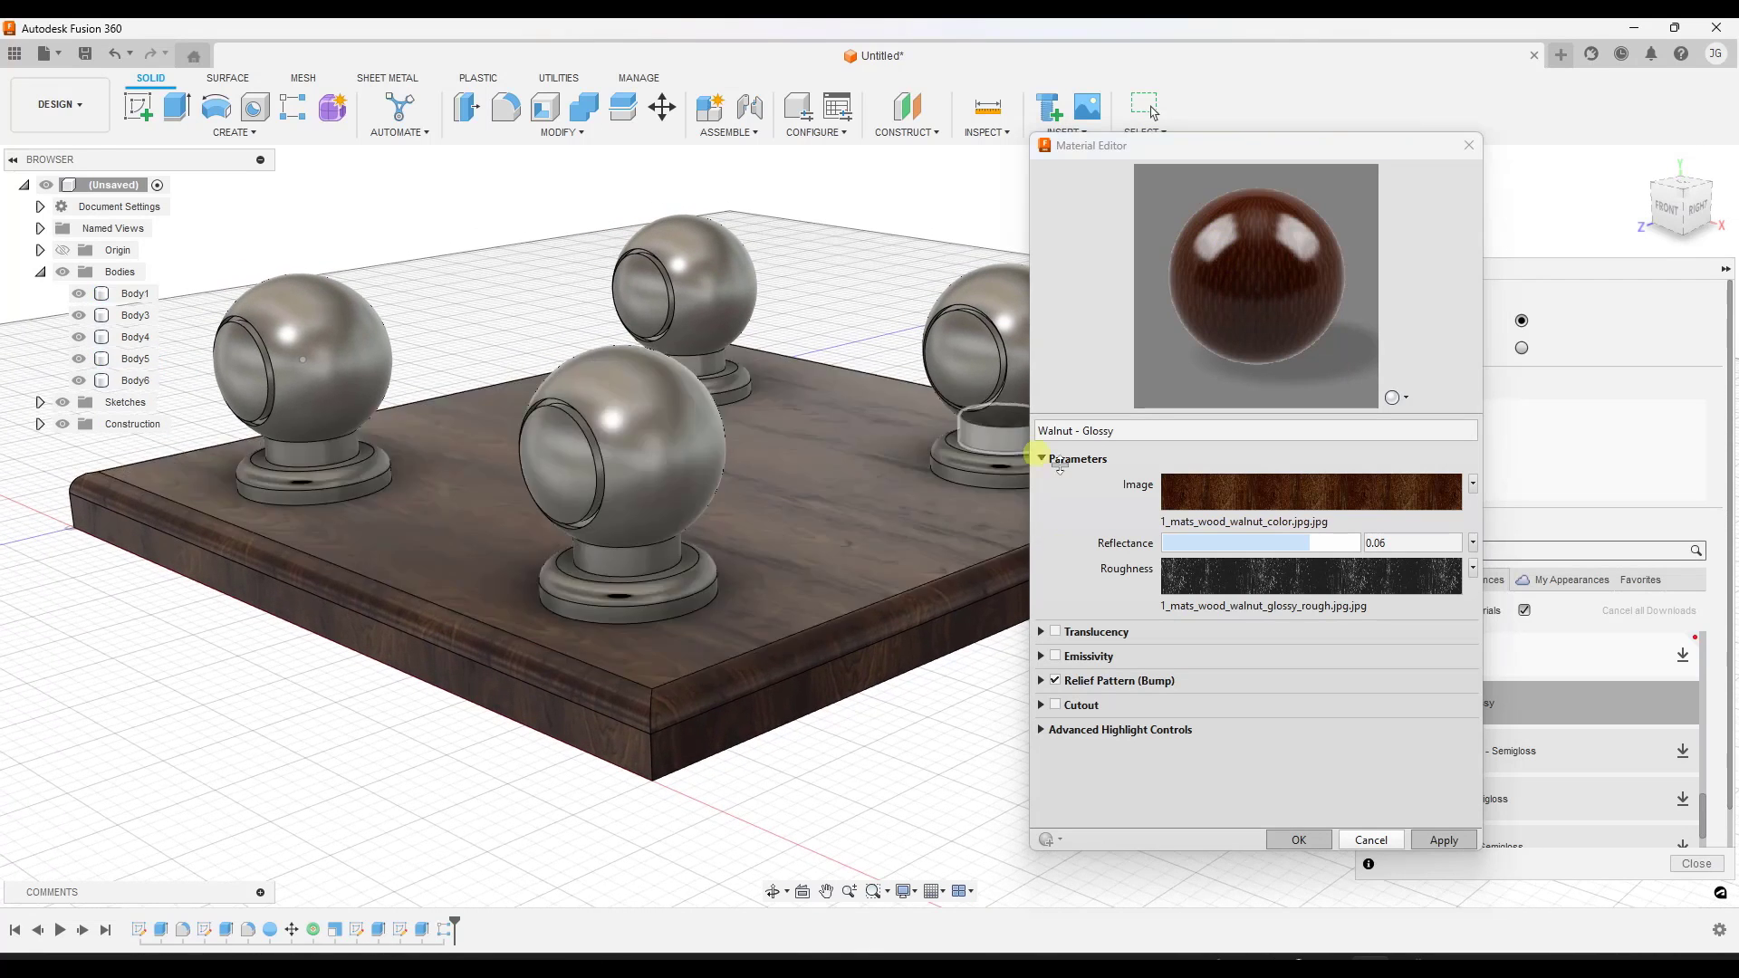
click(952, 497)
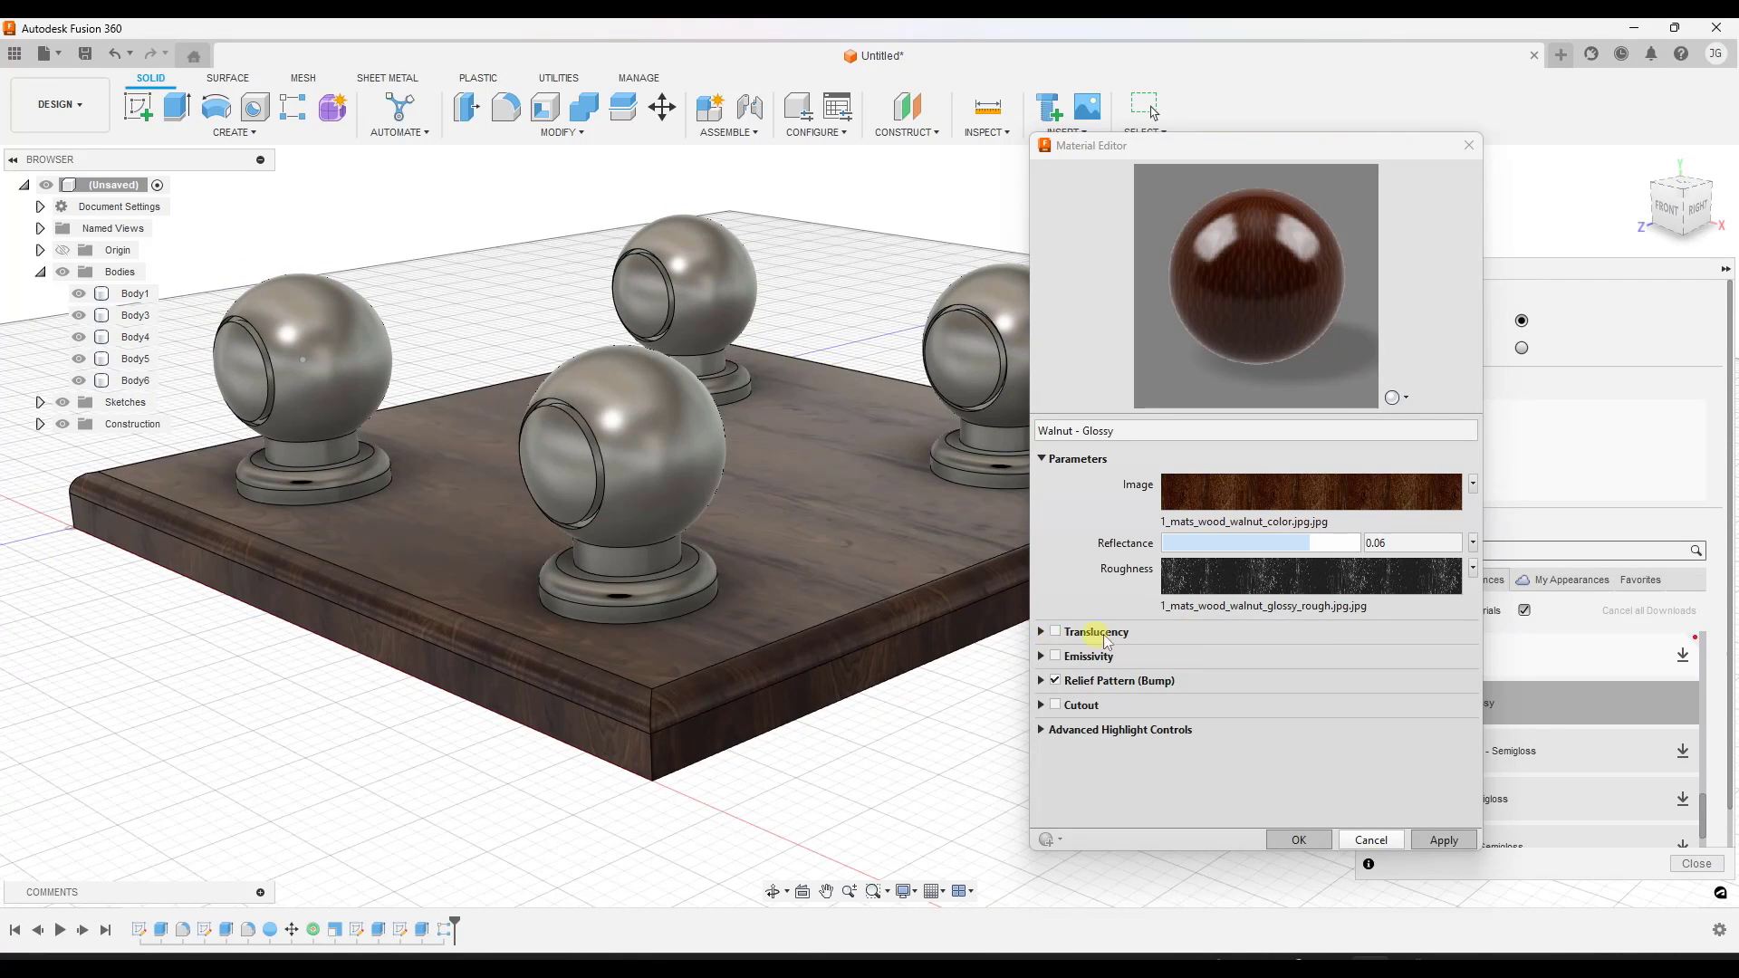
Review the Emissivity settings and open the Relief Pattern (Bump) image of Walnut - Glossy in the Texture Editor.
click(1041, 657)
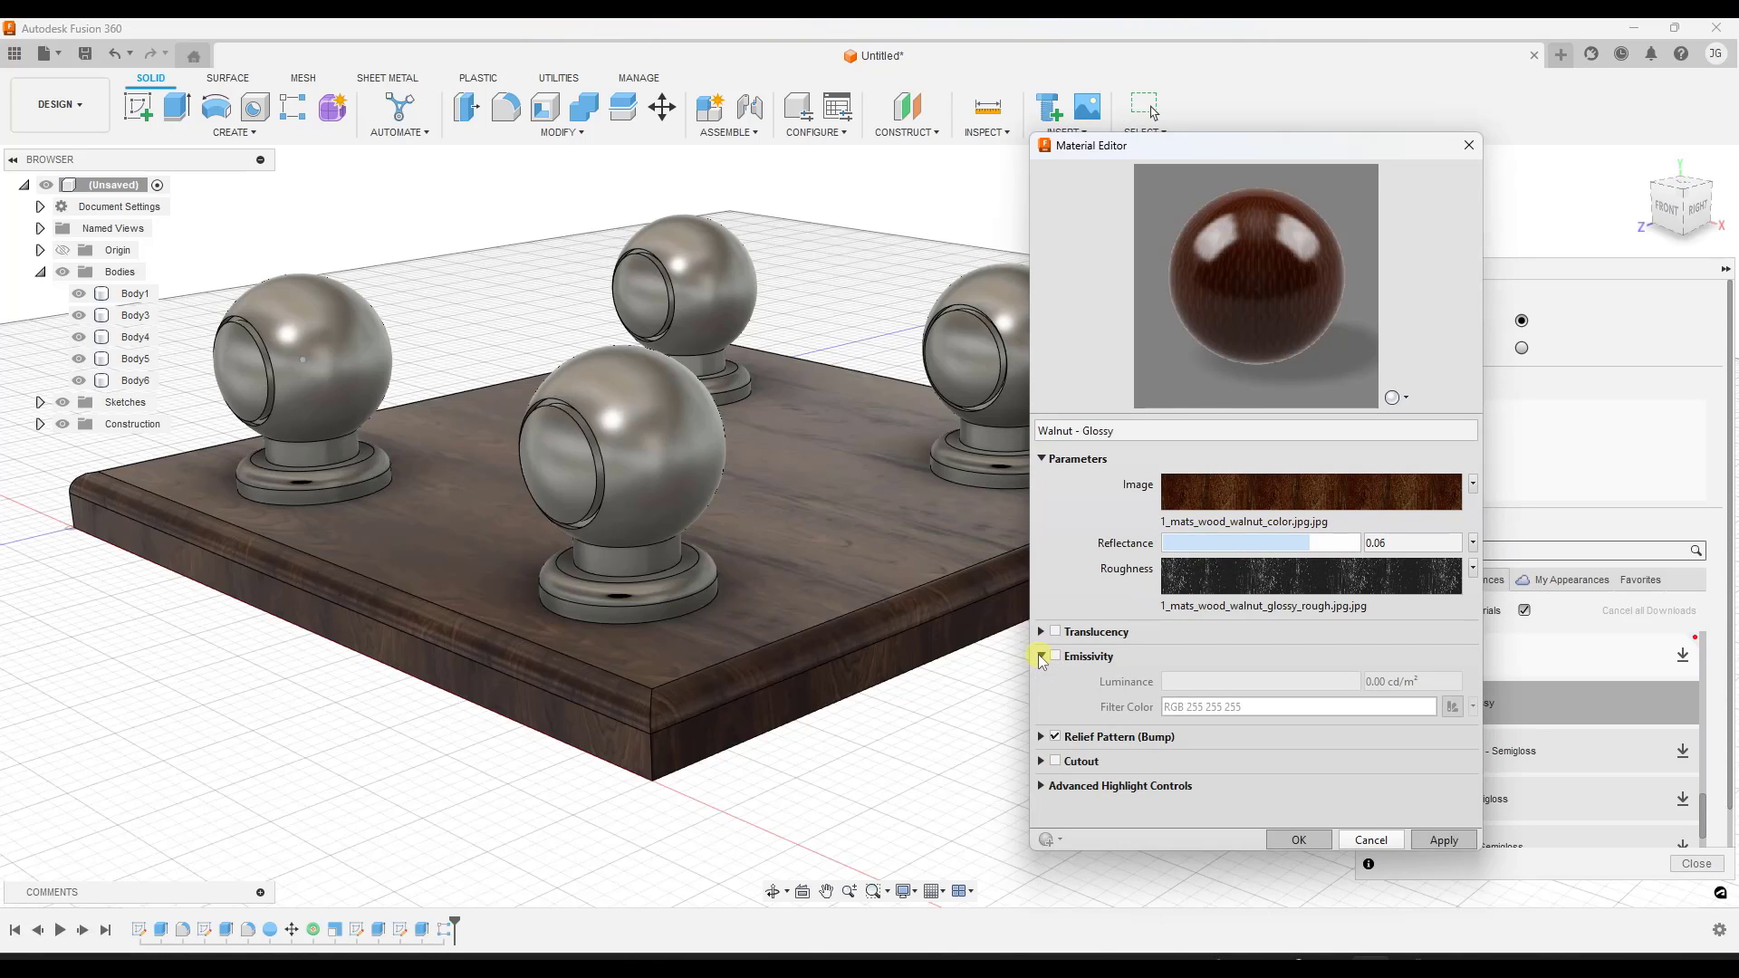
click(1040, 655)
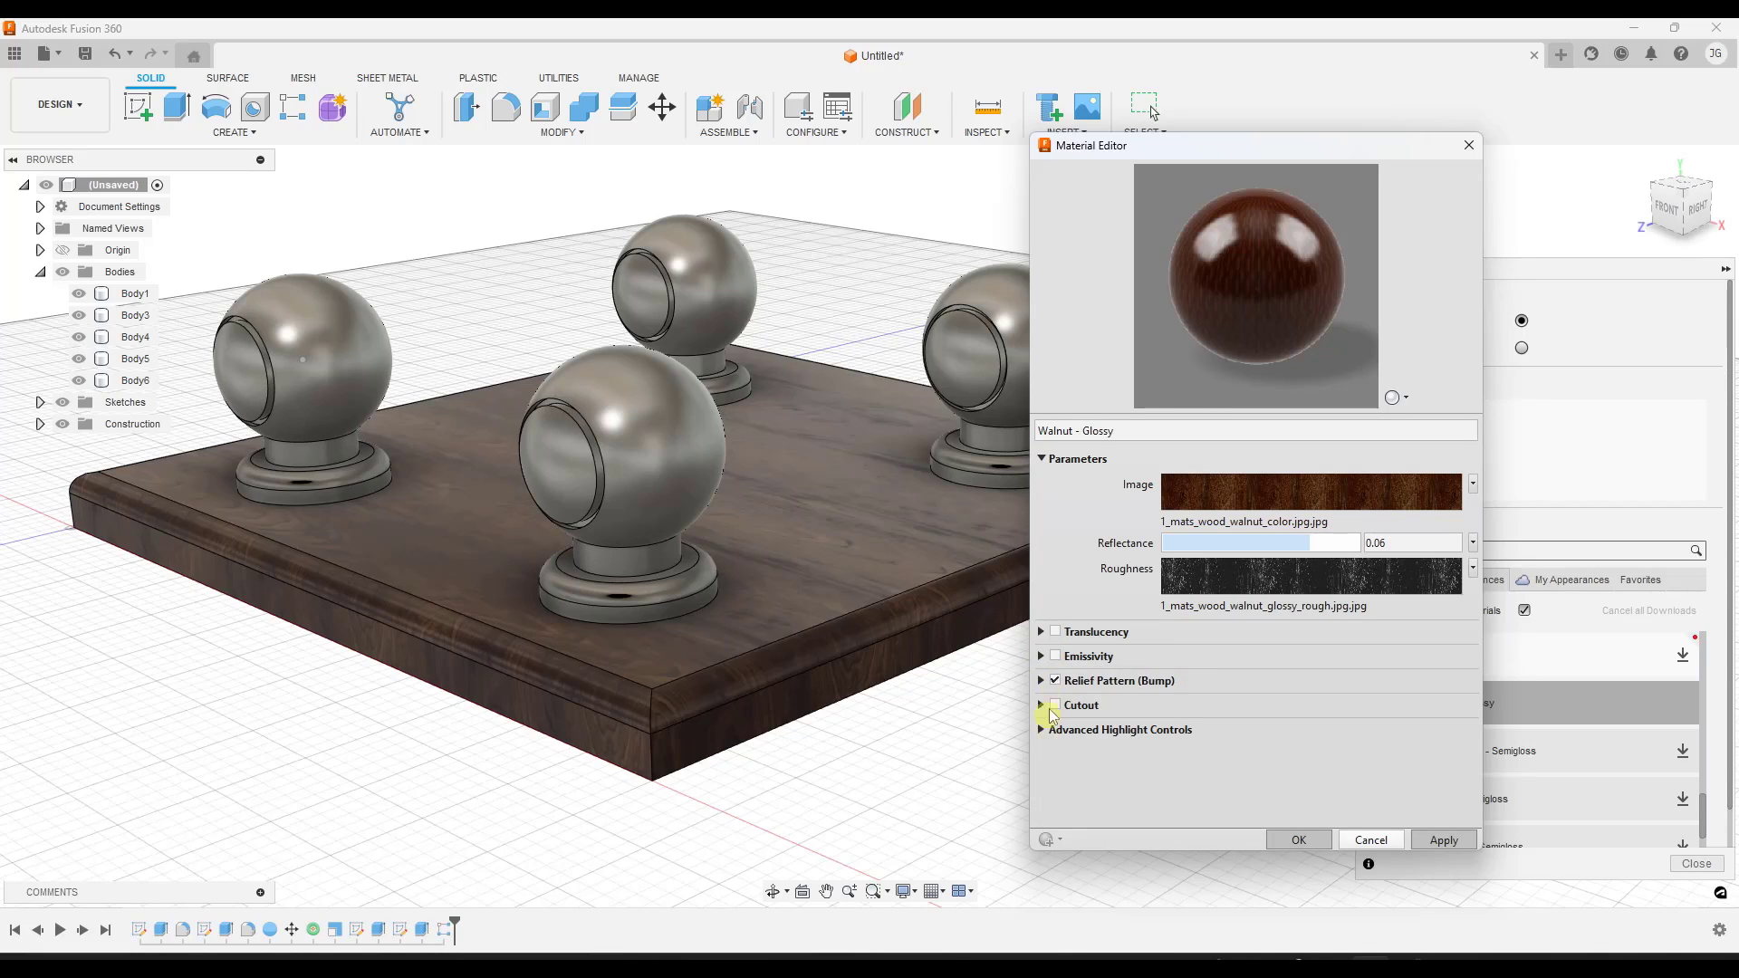
click(1041, 681)
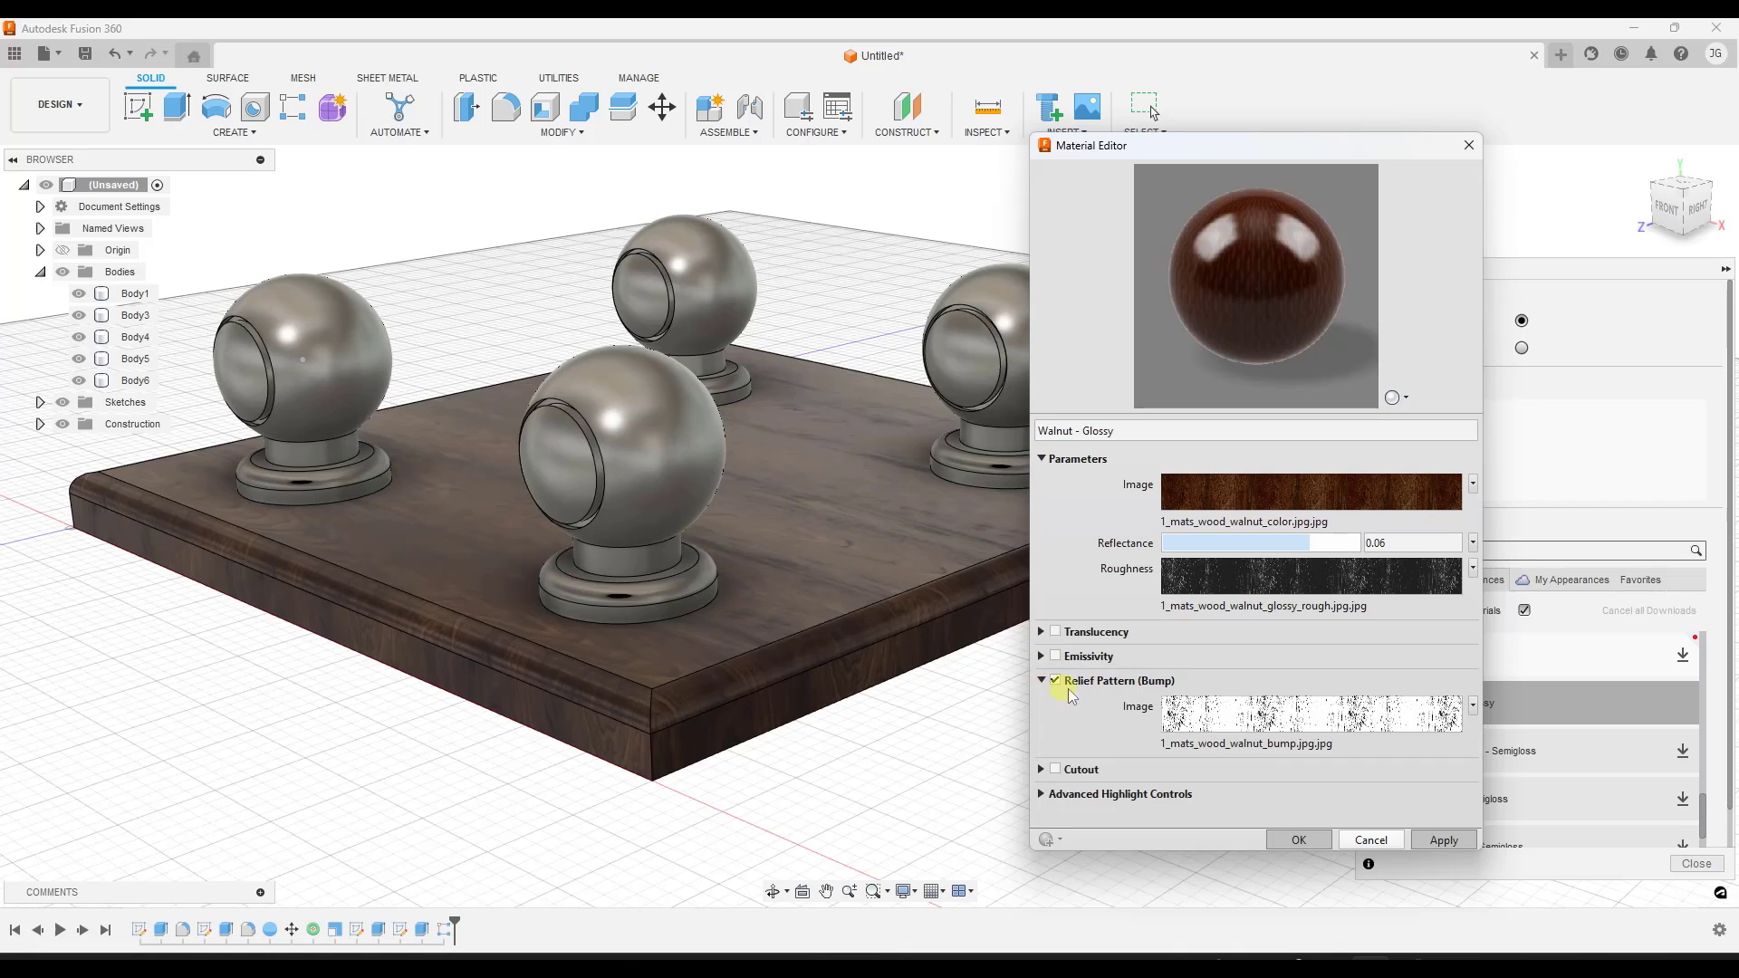
click(1330, 720)
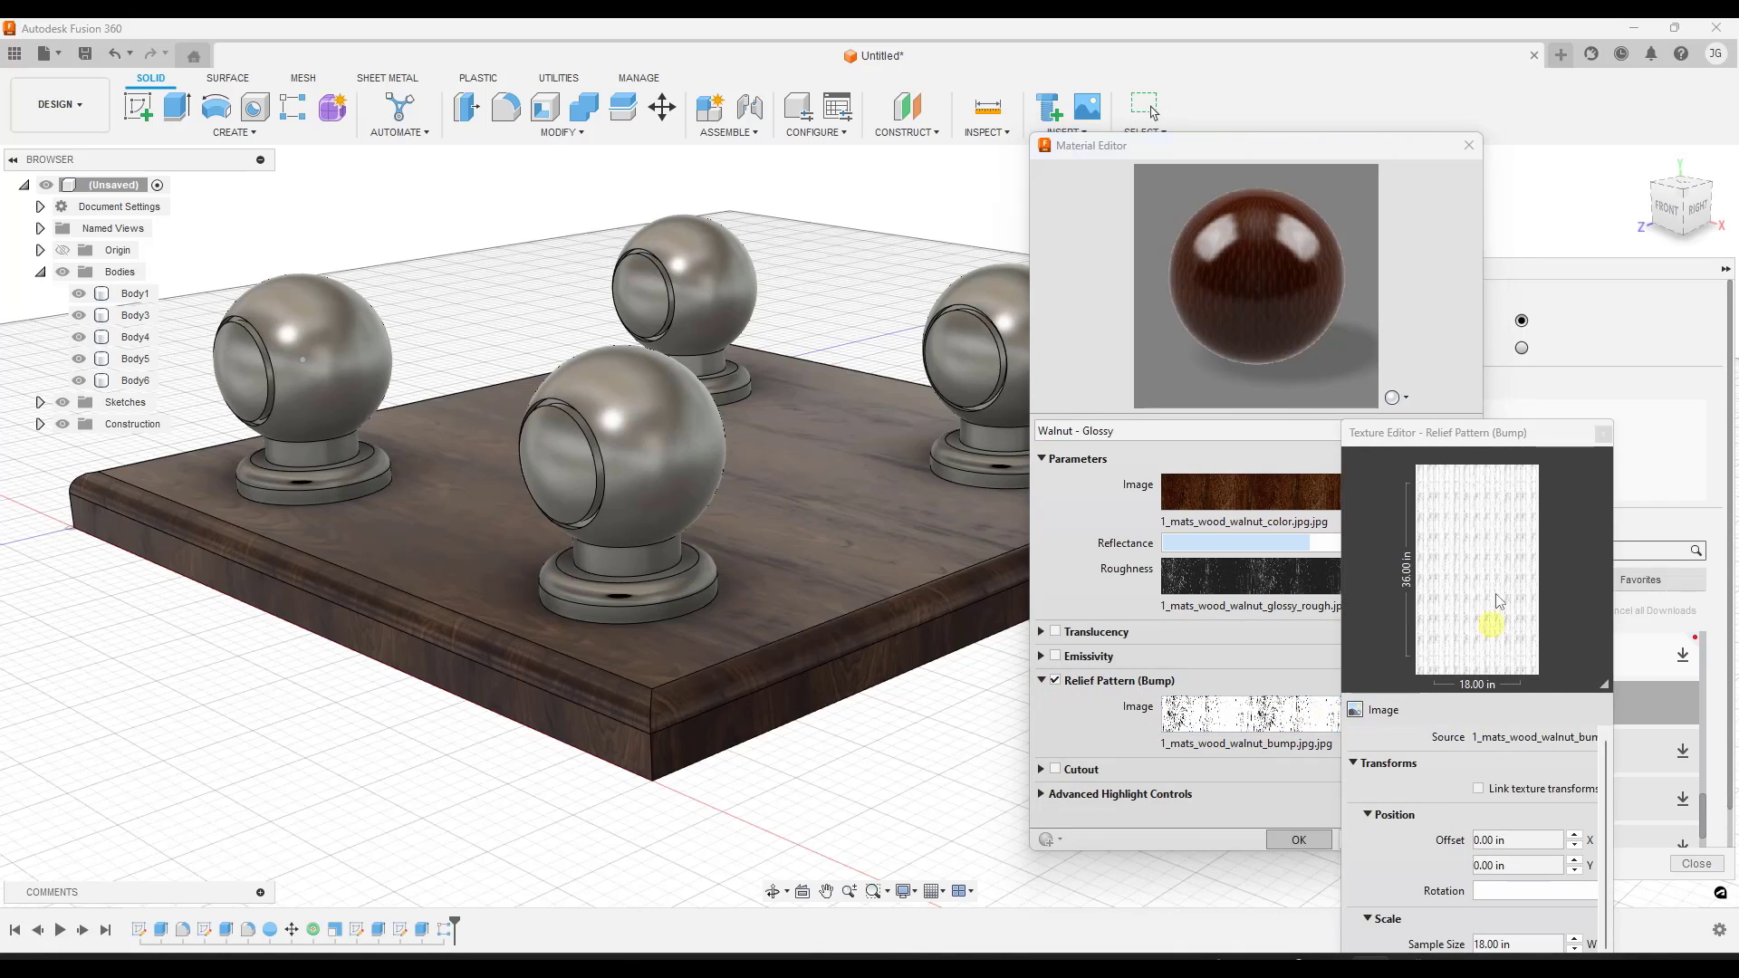
Review the position, scale and repeat settings of the Relief Pattern (Bump) texture, and leave the Material Editor without saving changes.
drag(1483, 441, 1471, 242)
scroll(1397, 688, down, 3)
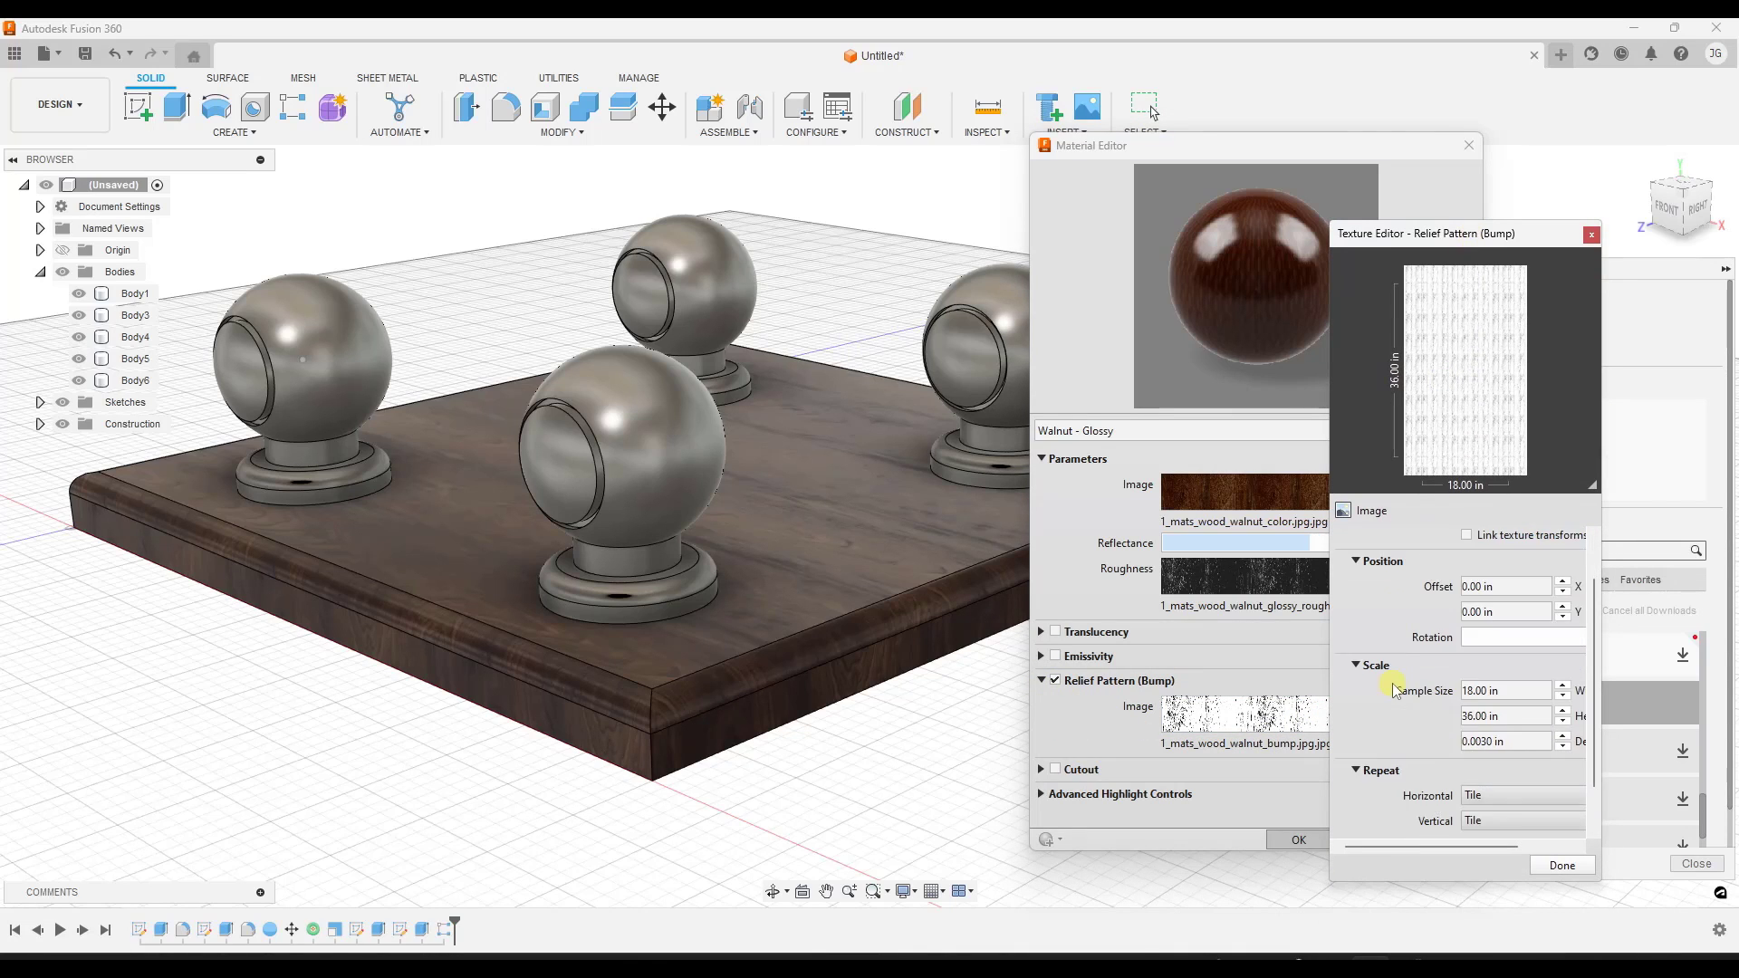
click(1562, 865)
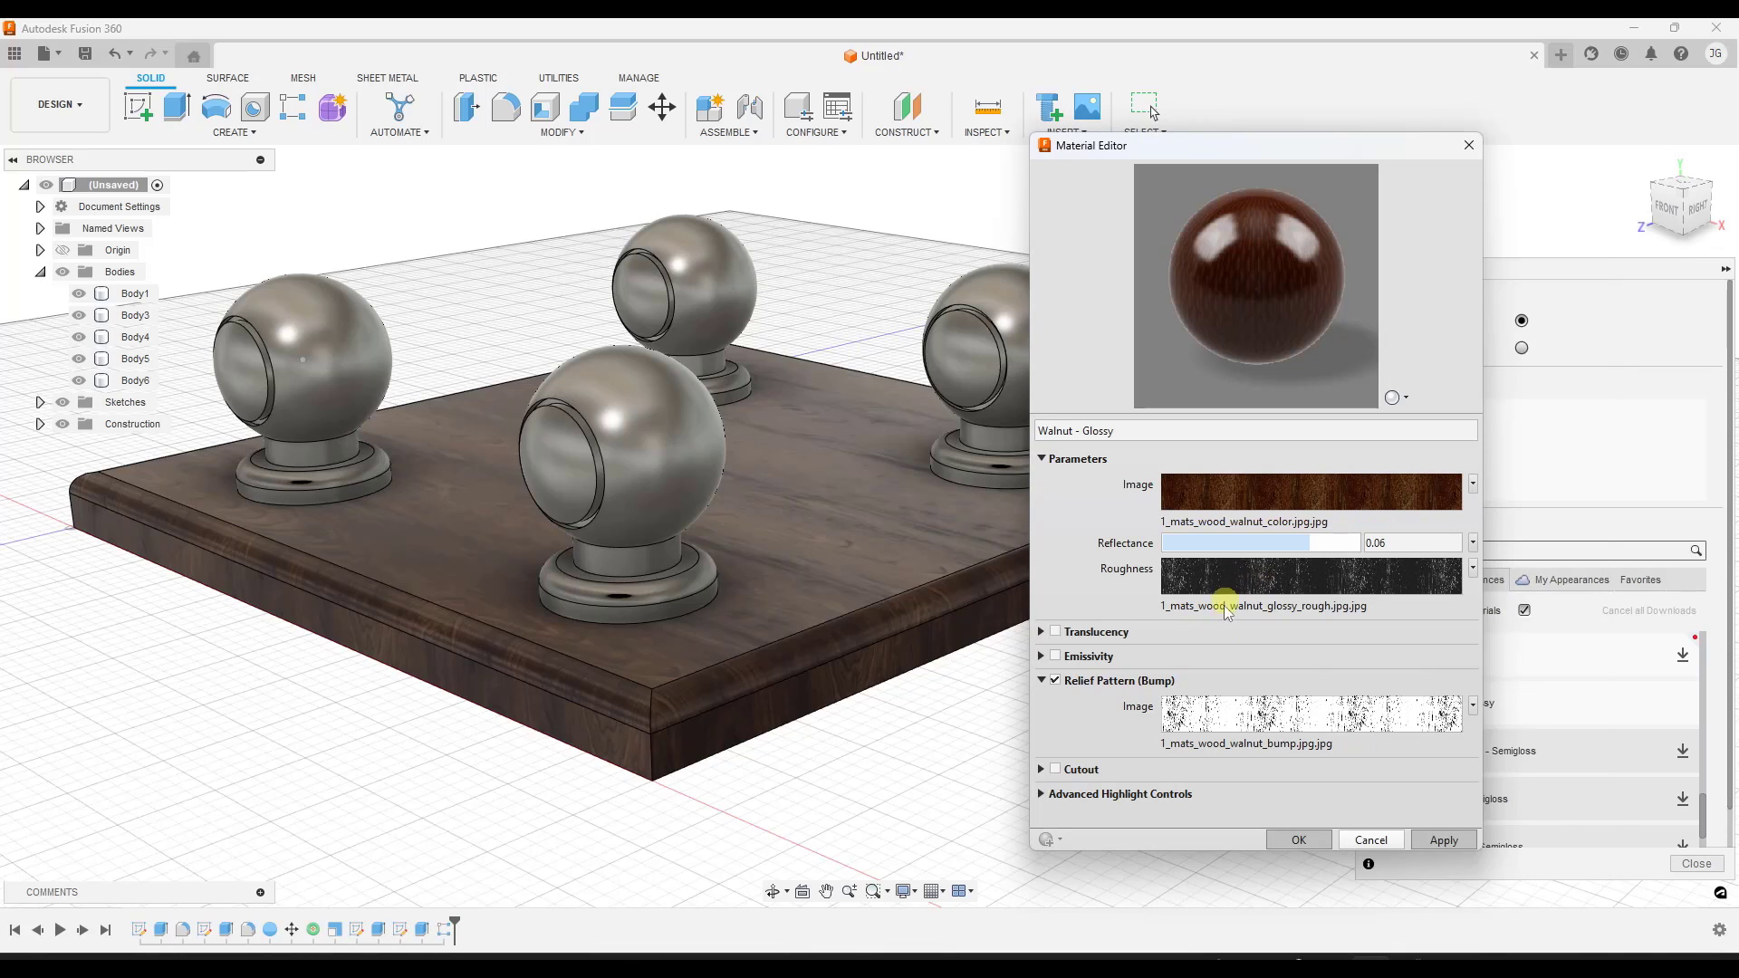
click(1298, 839)
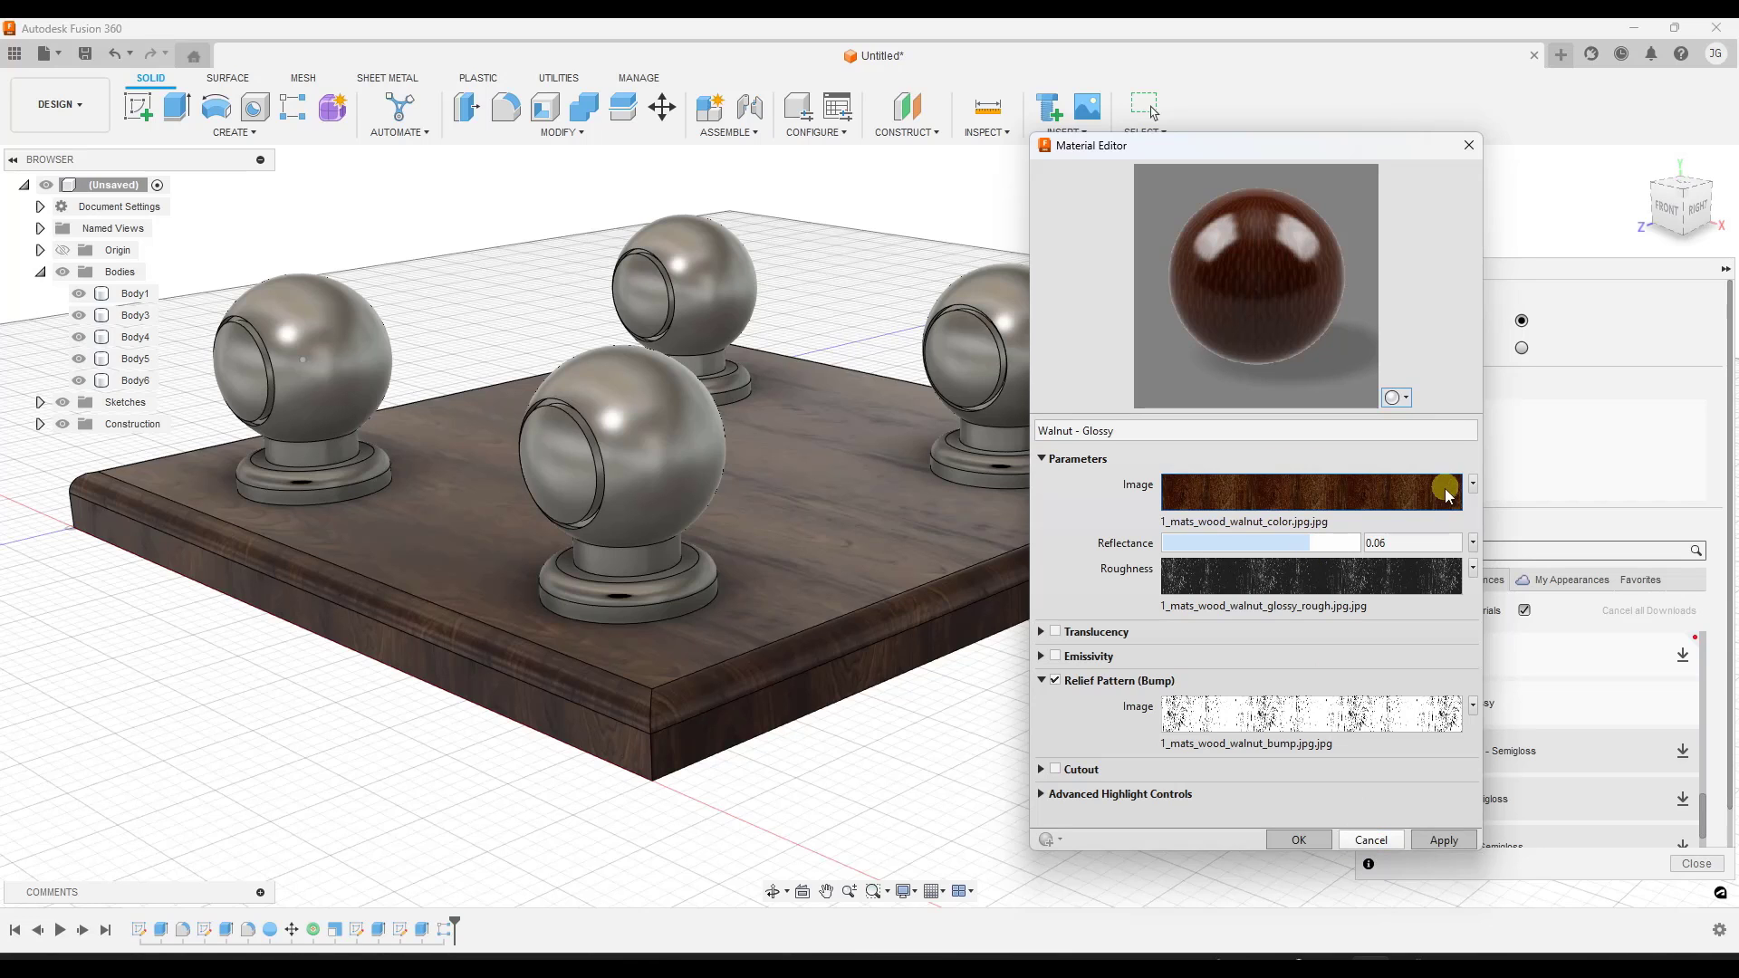
click(1369, 840)
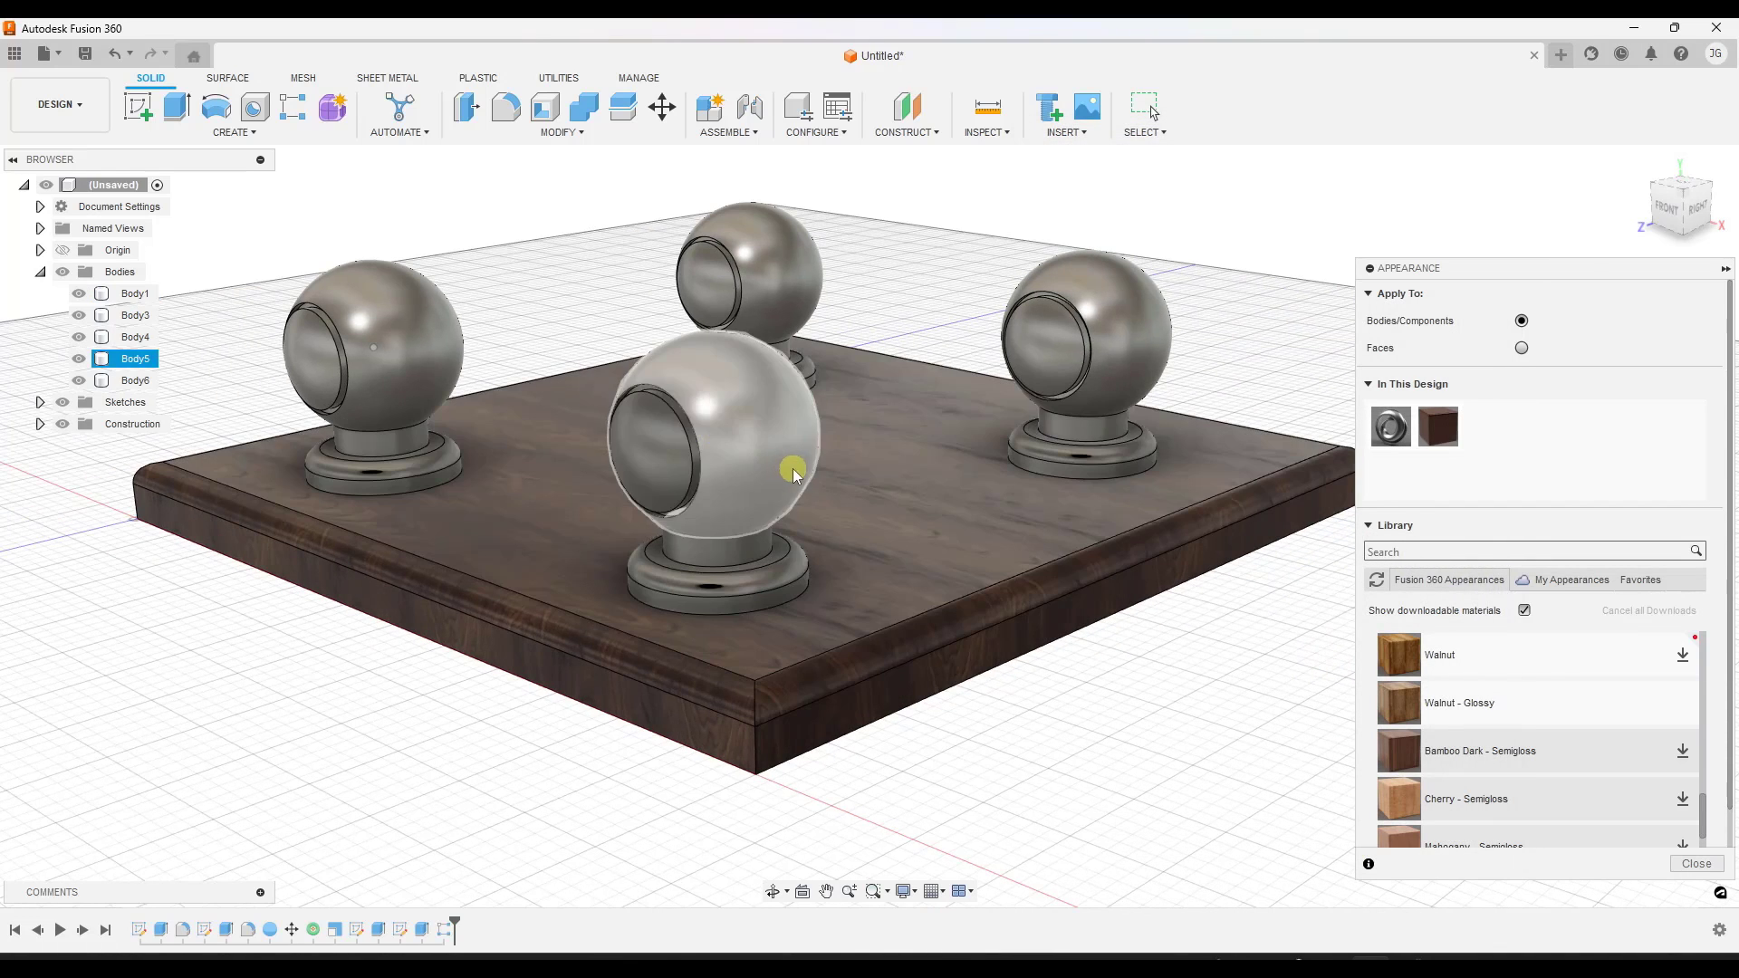
Open the Copper category of the Metal materials in the Fusion 360 Appearances library.
click(725, 453)
drag(725, 454, 718, 458)
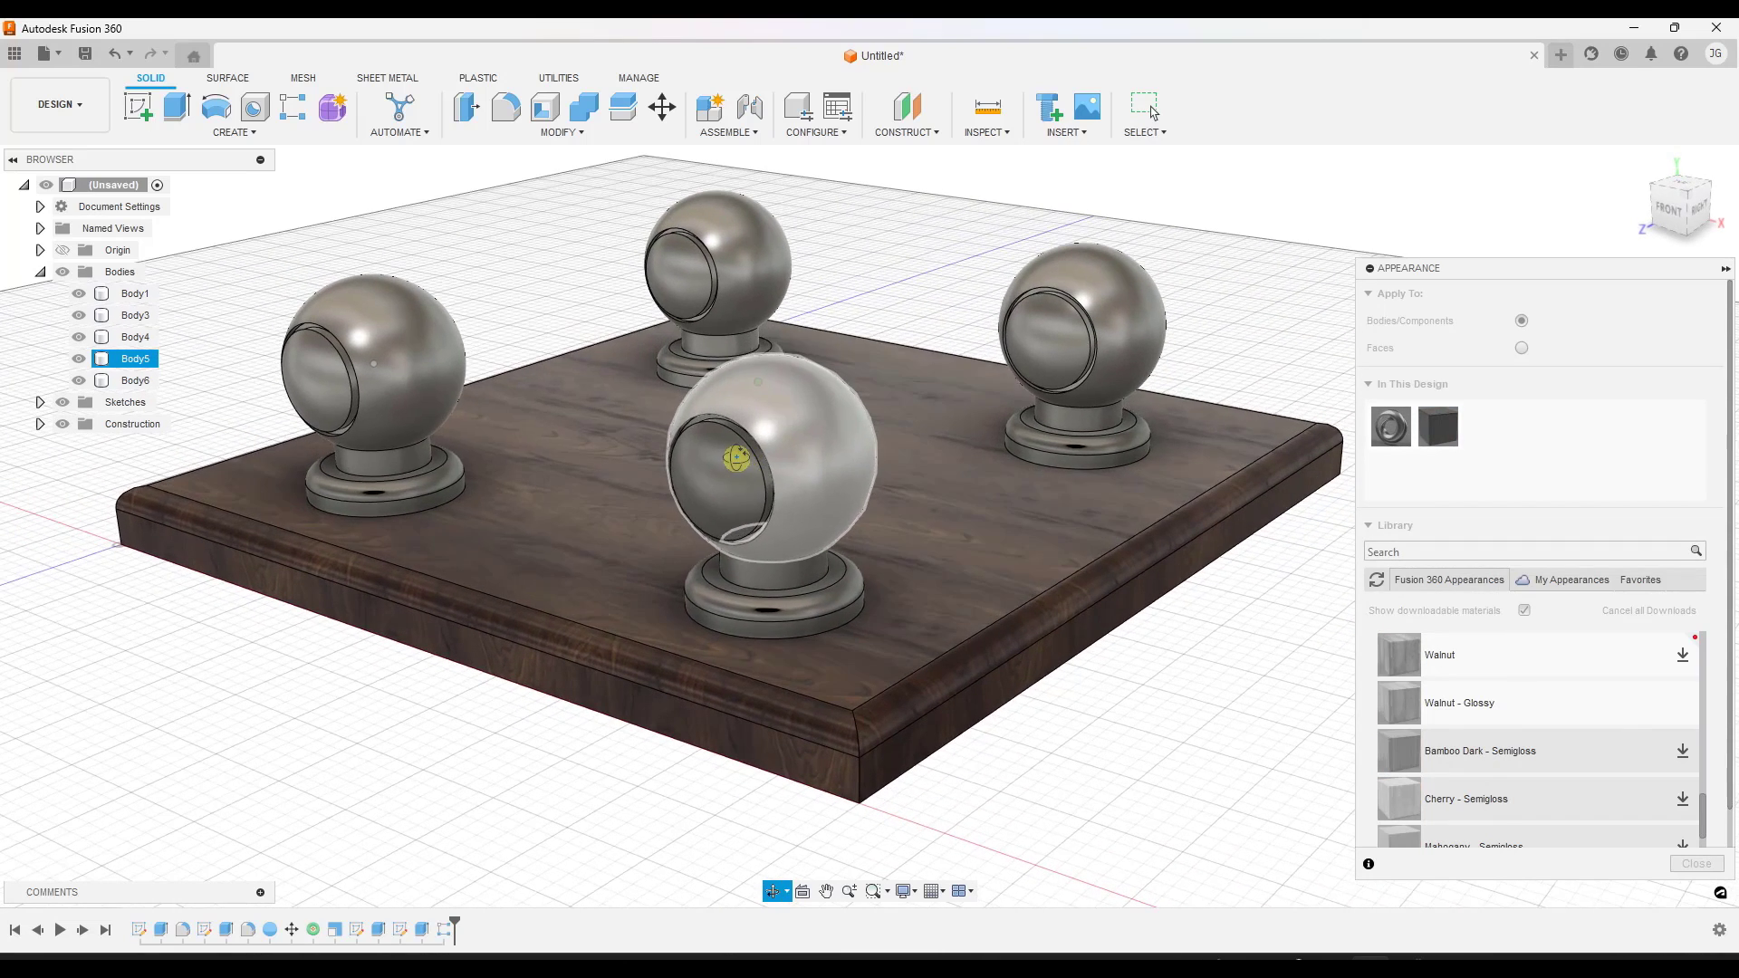
key(Escape)
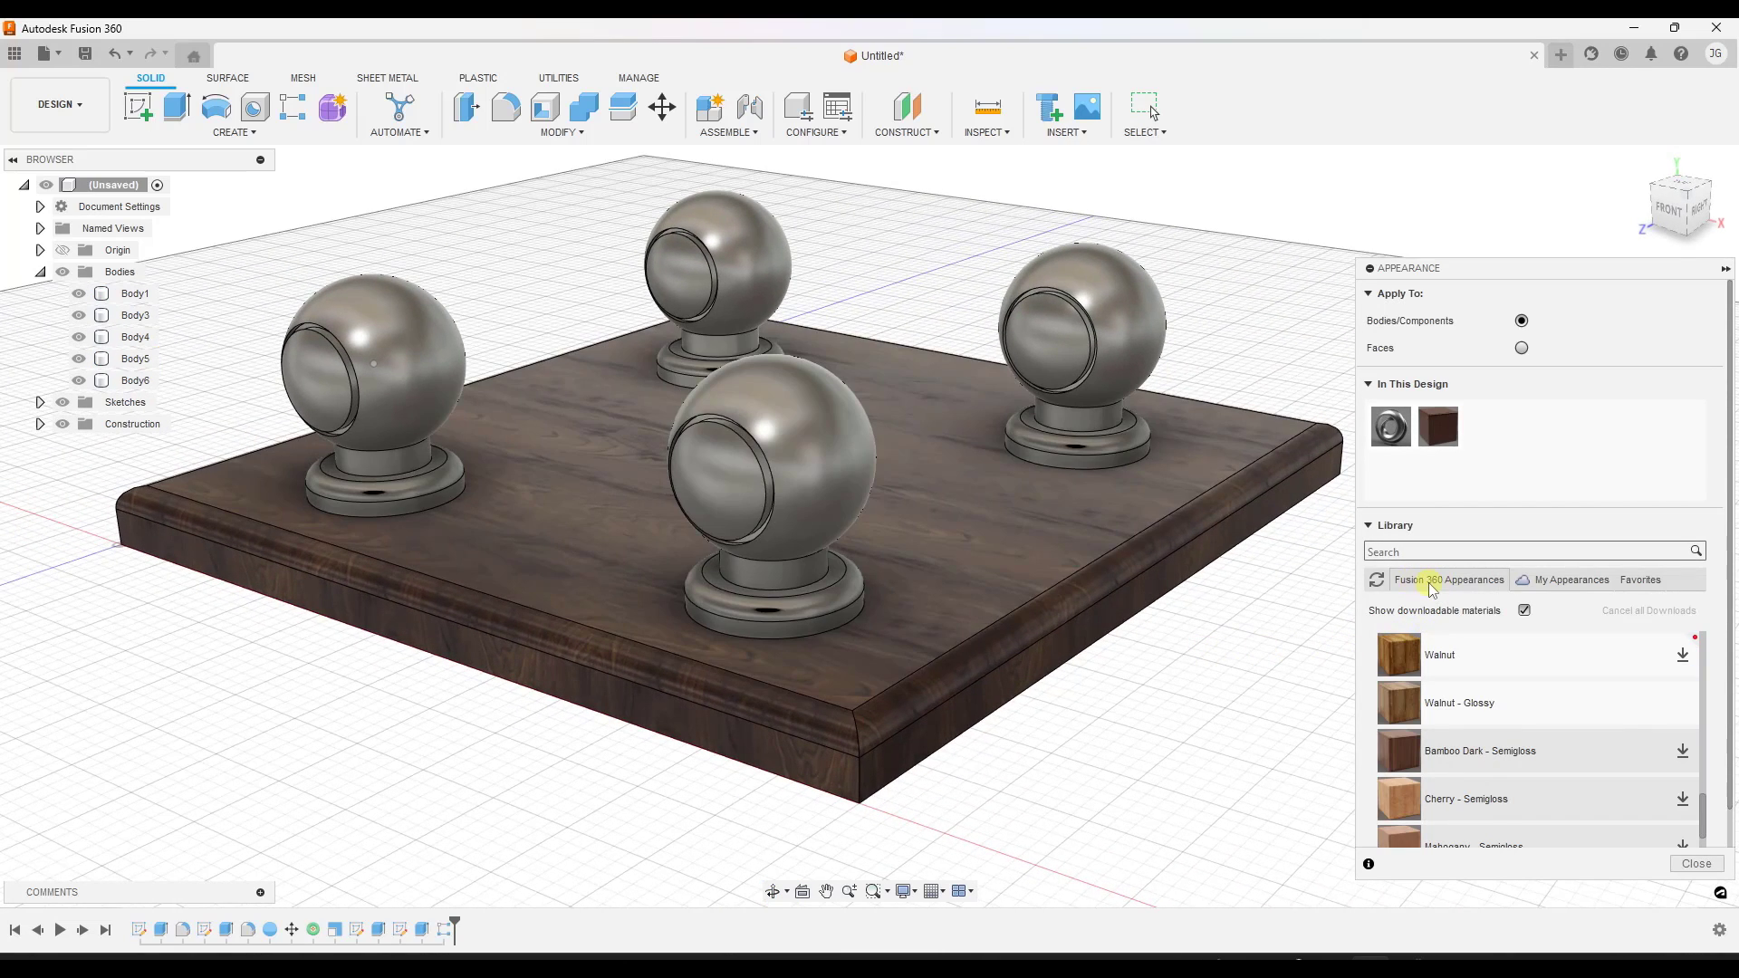
click(1378, 582)
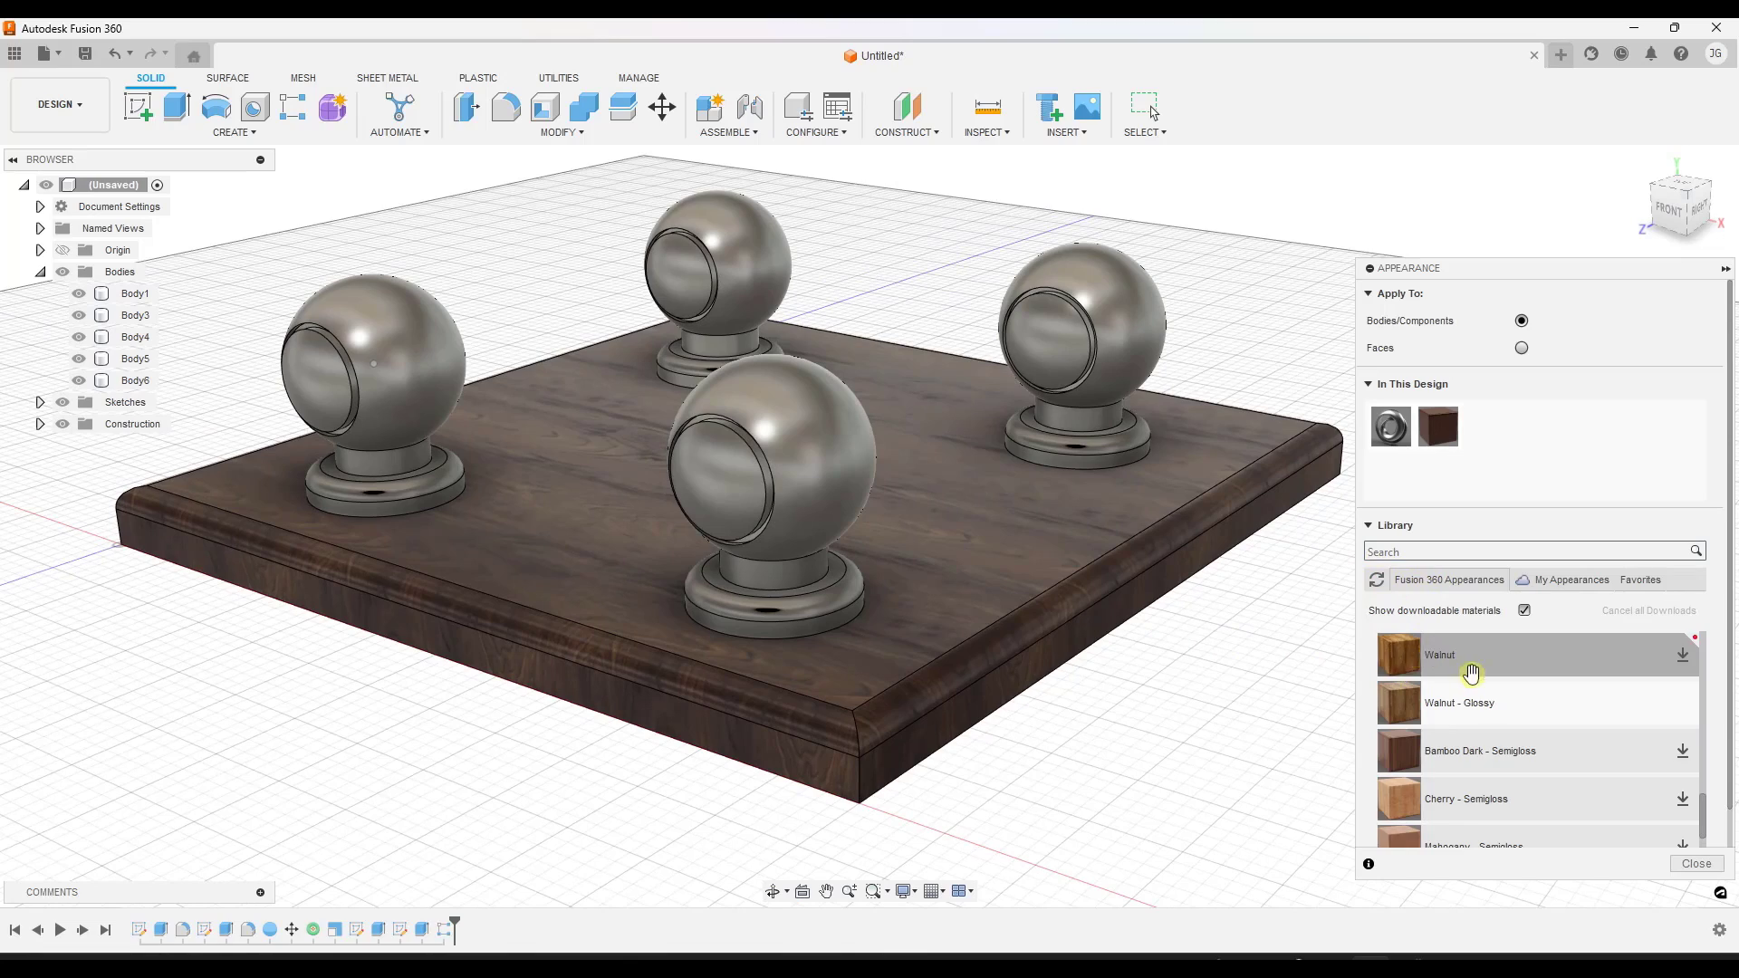
click(476, 385)
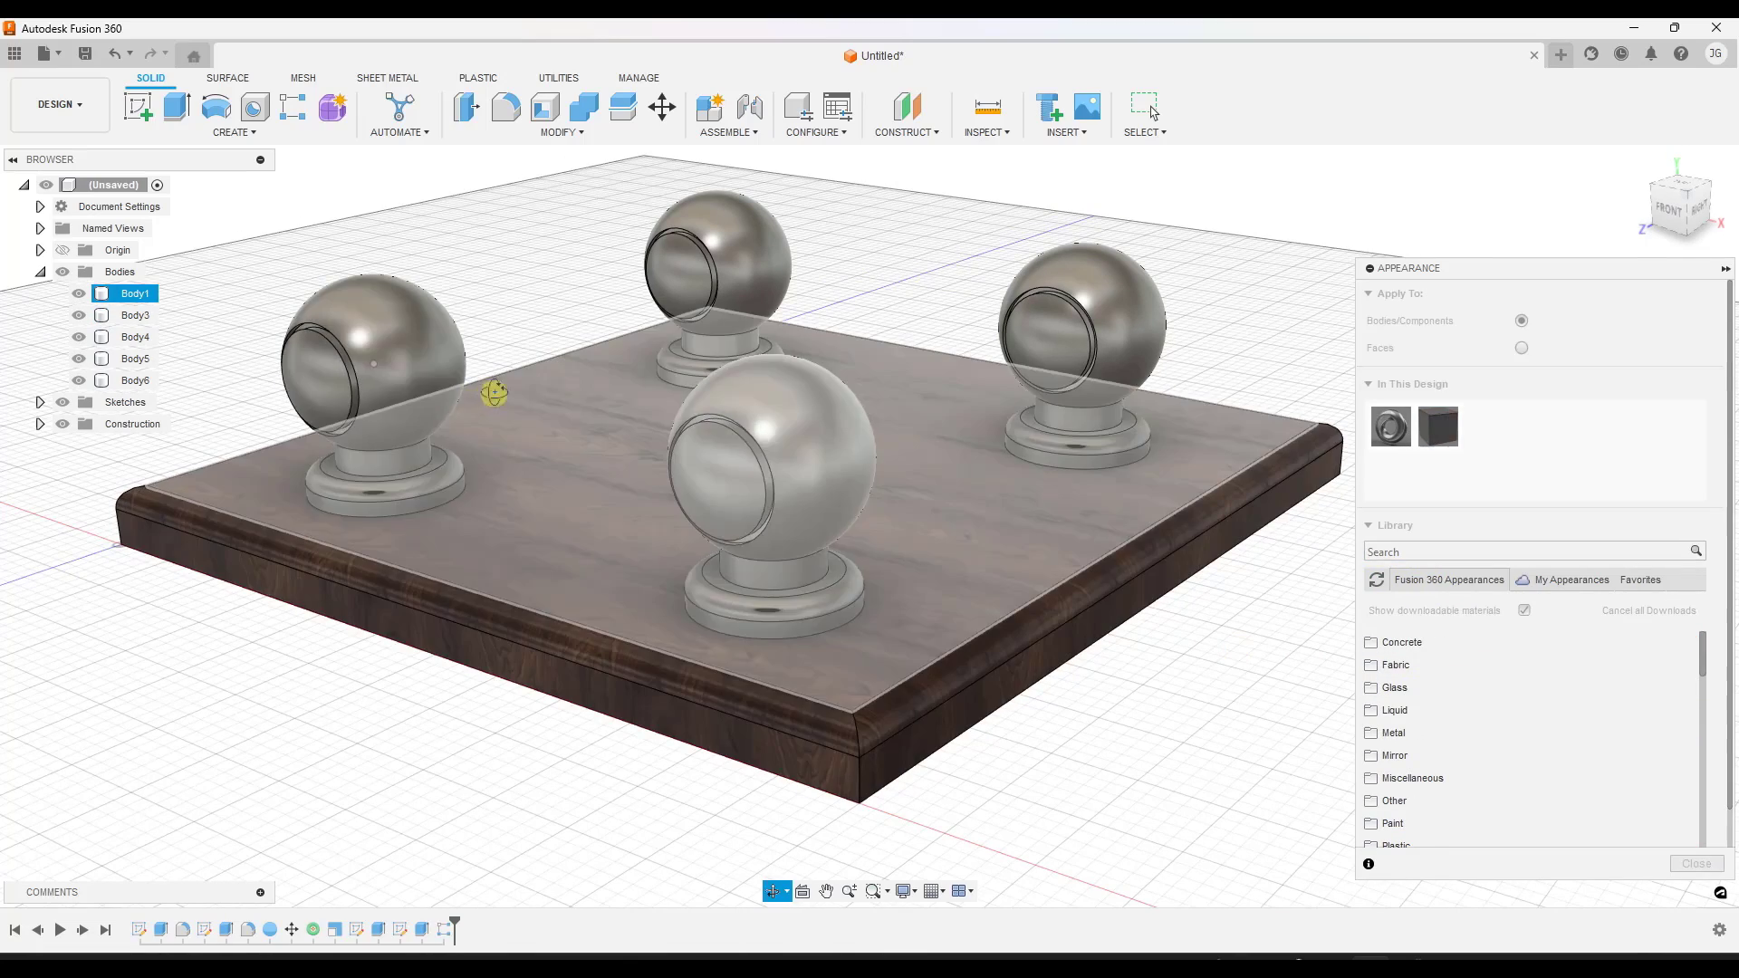
shift+middle_drag(493, 388, 562, 392)
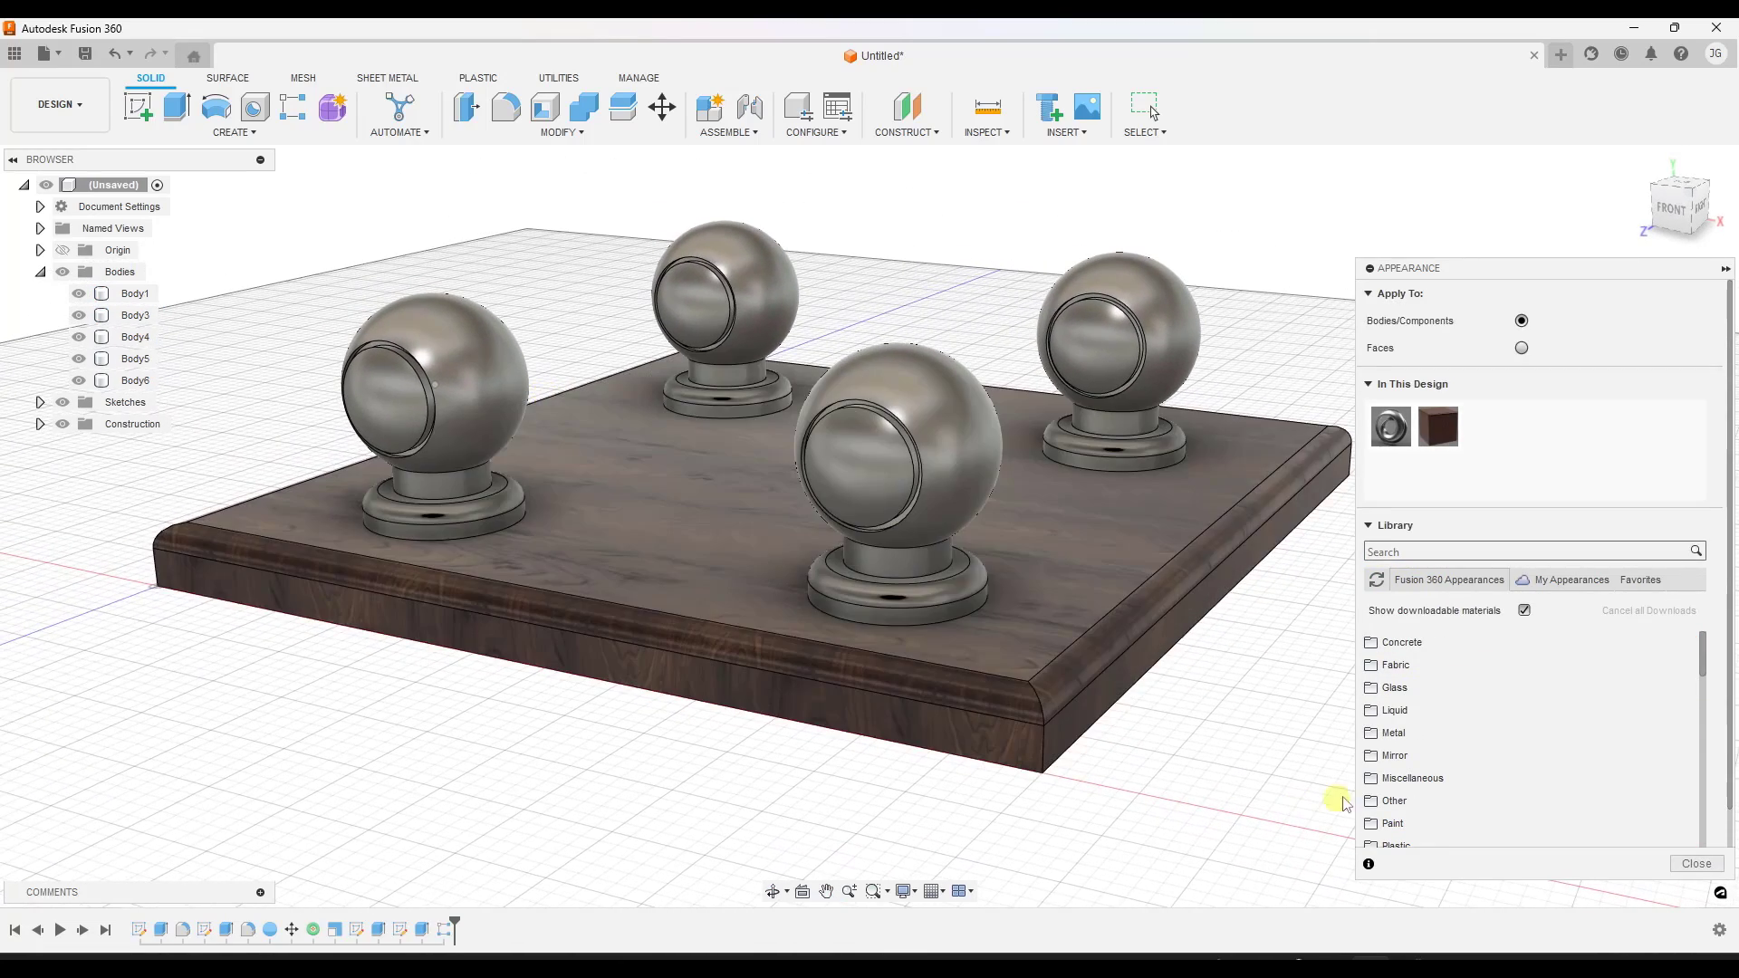
click(1393, 733)
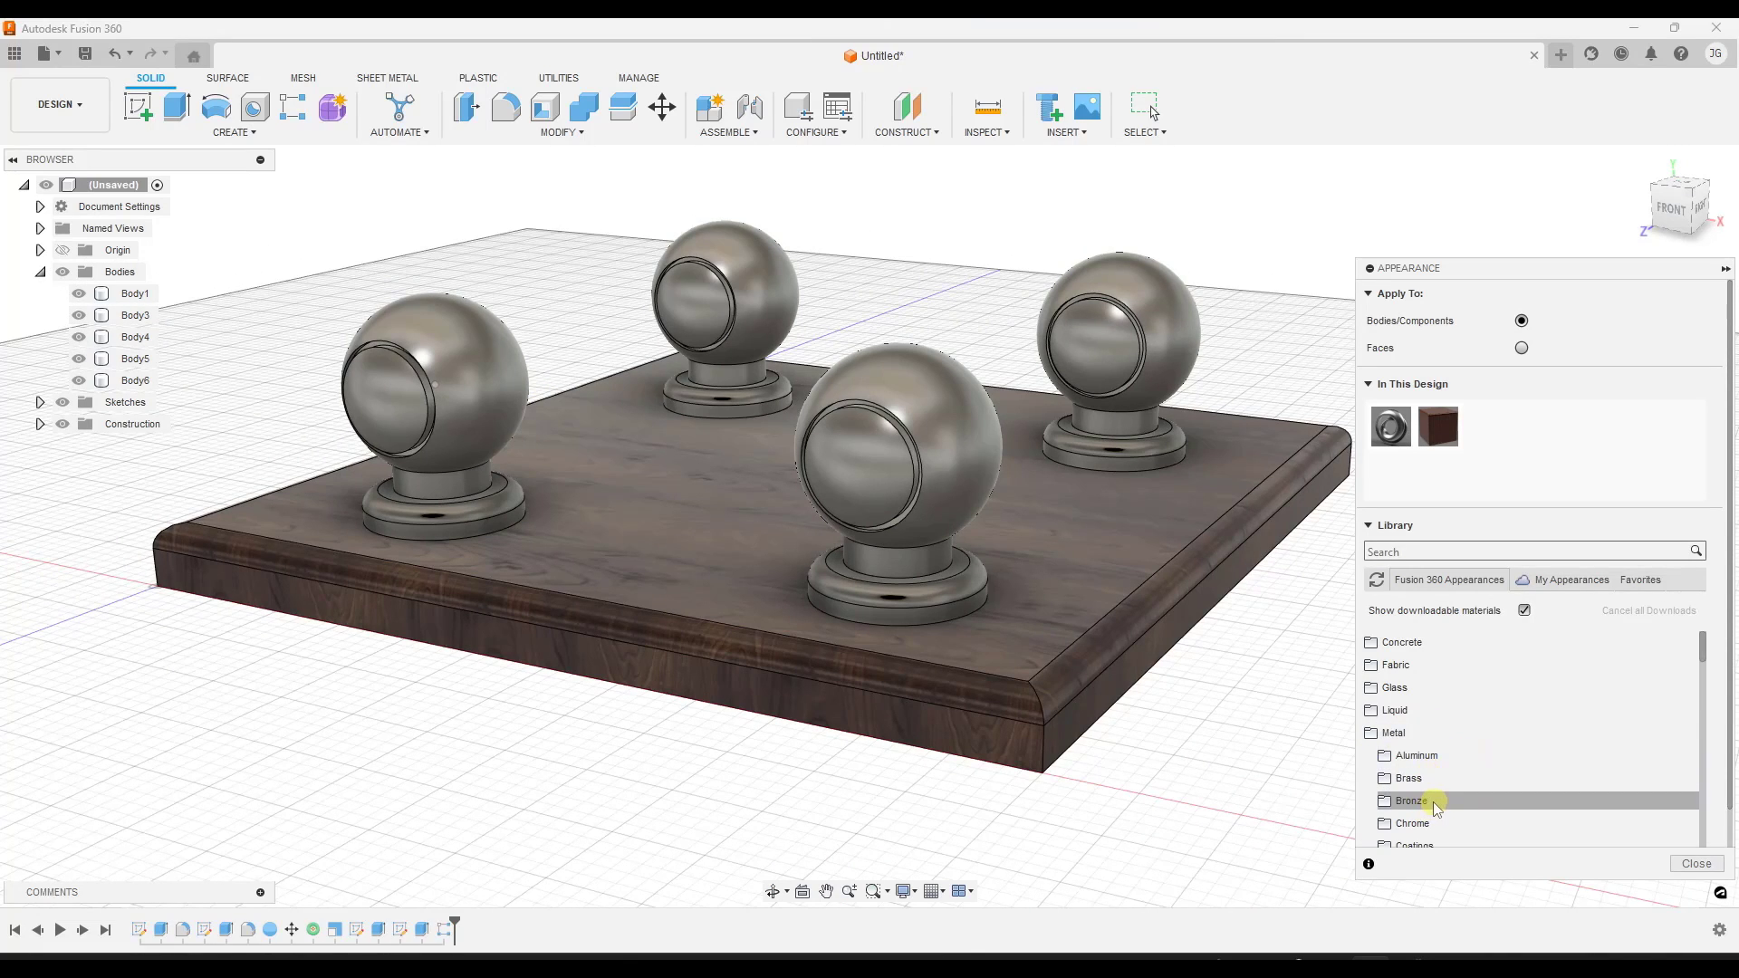
scroll(1430, 800, down, 1)
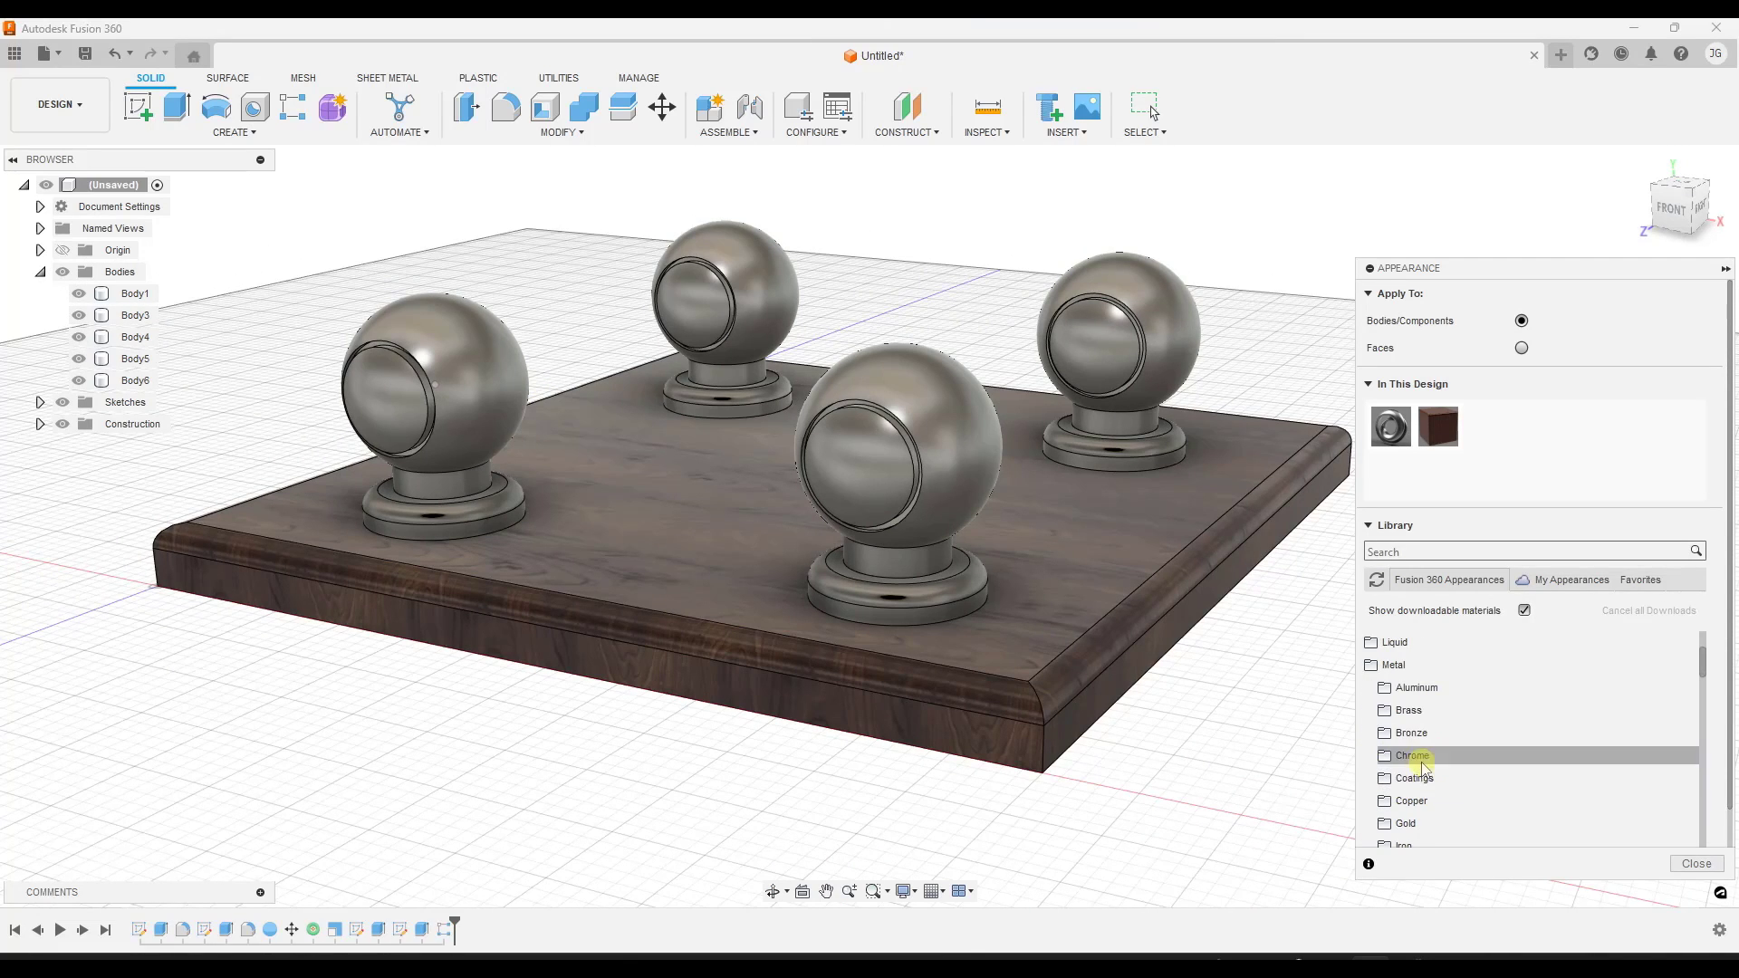
click(1411, 801)
Download the Copper - Polished appearance, apply it to the ball stand Body3, and inspect the result up close.
scroll(1449, 715, down, 5)
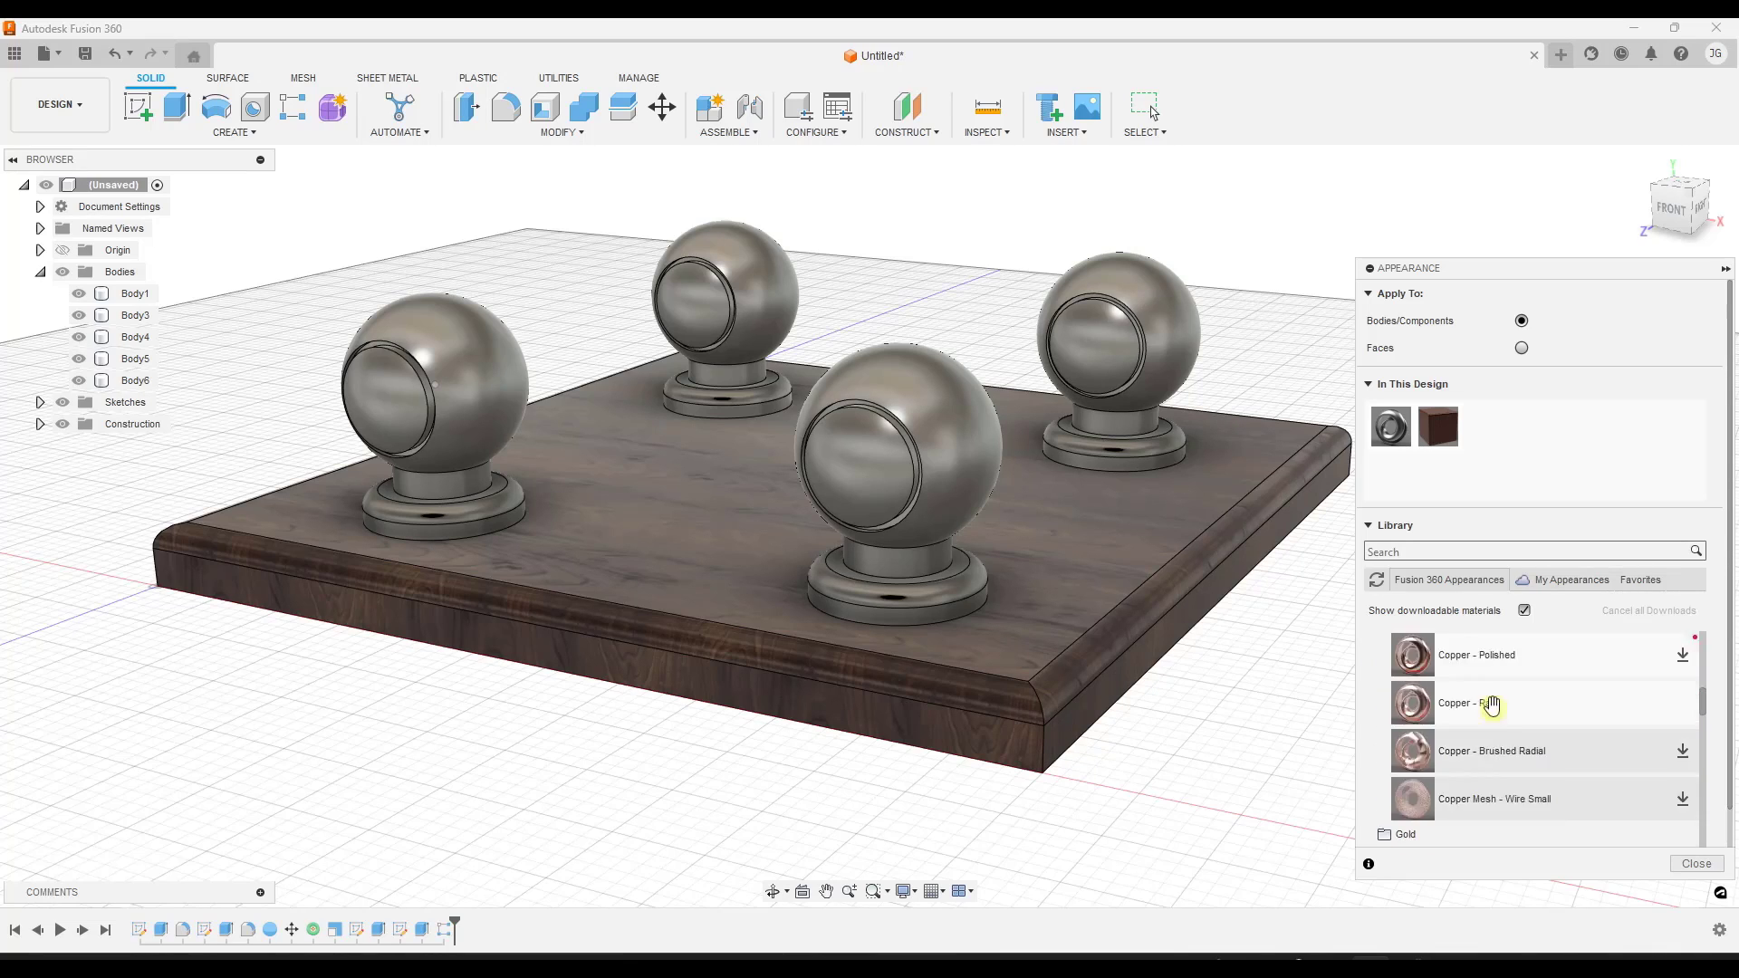
scroll(1569, 718, up, 5)
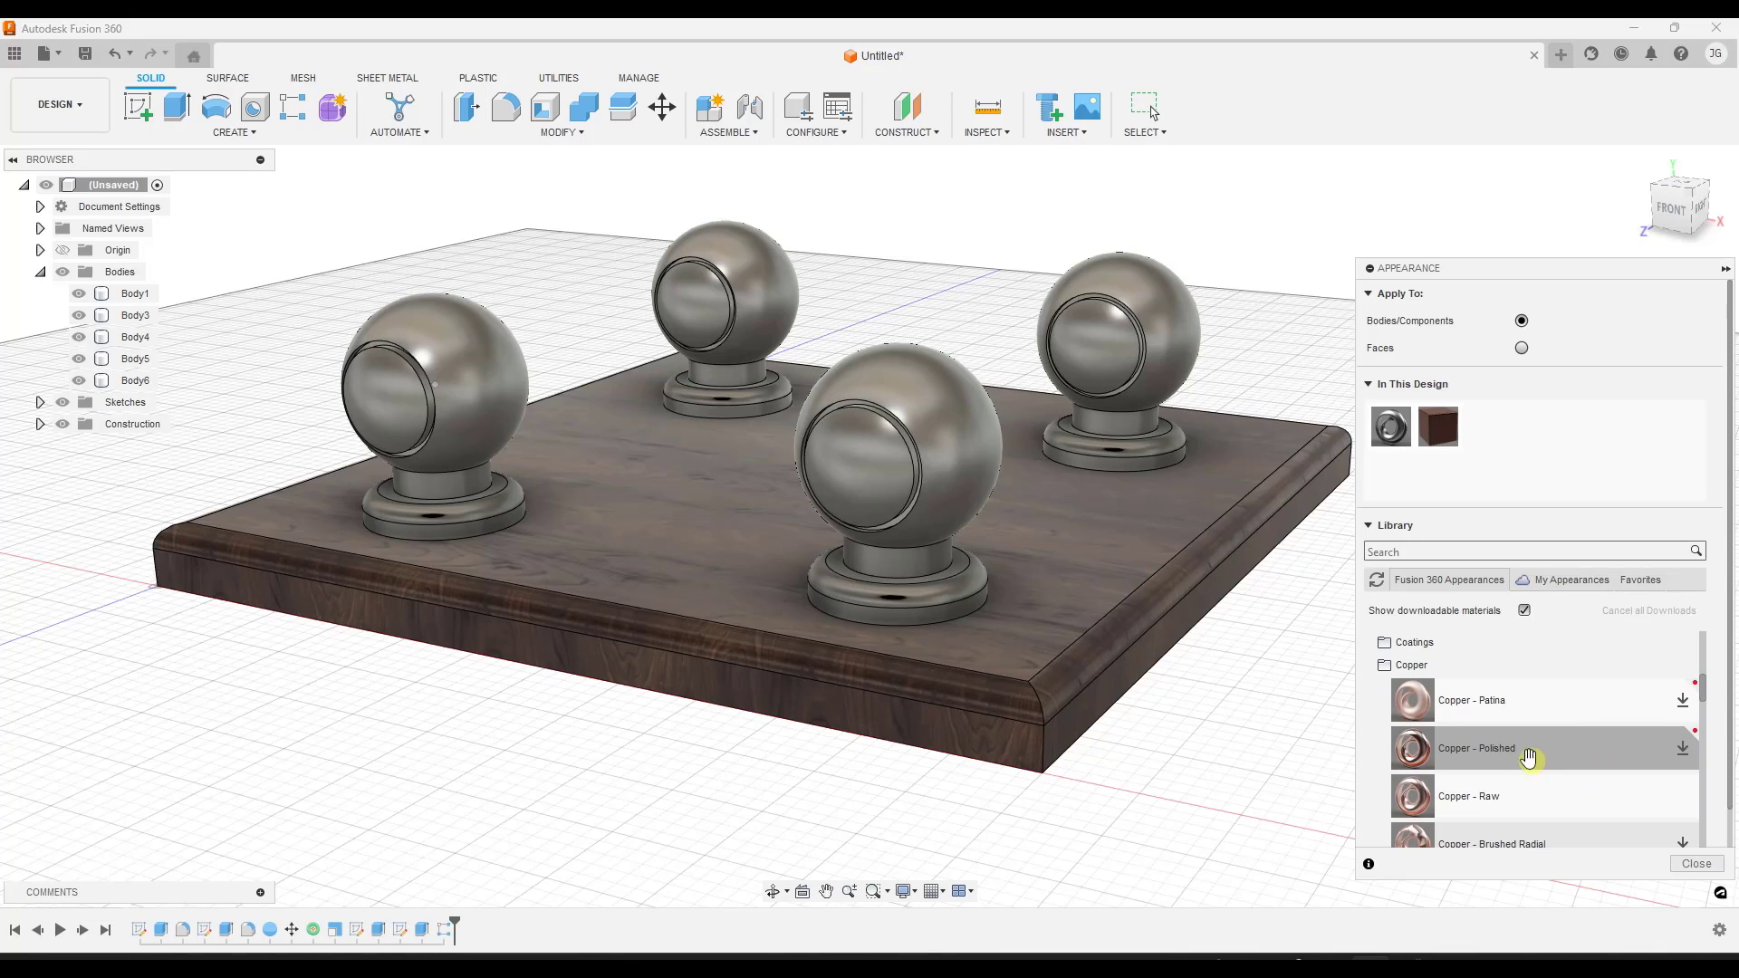
click(1683, 748)
drag(1571, 744, 453, 382)
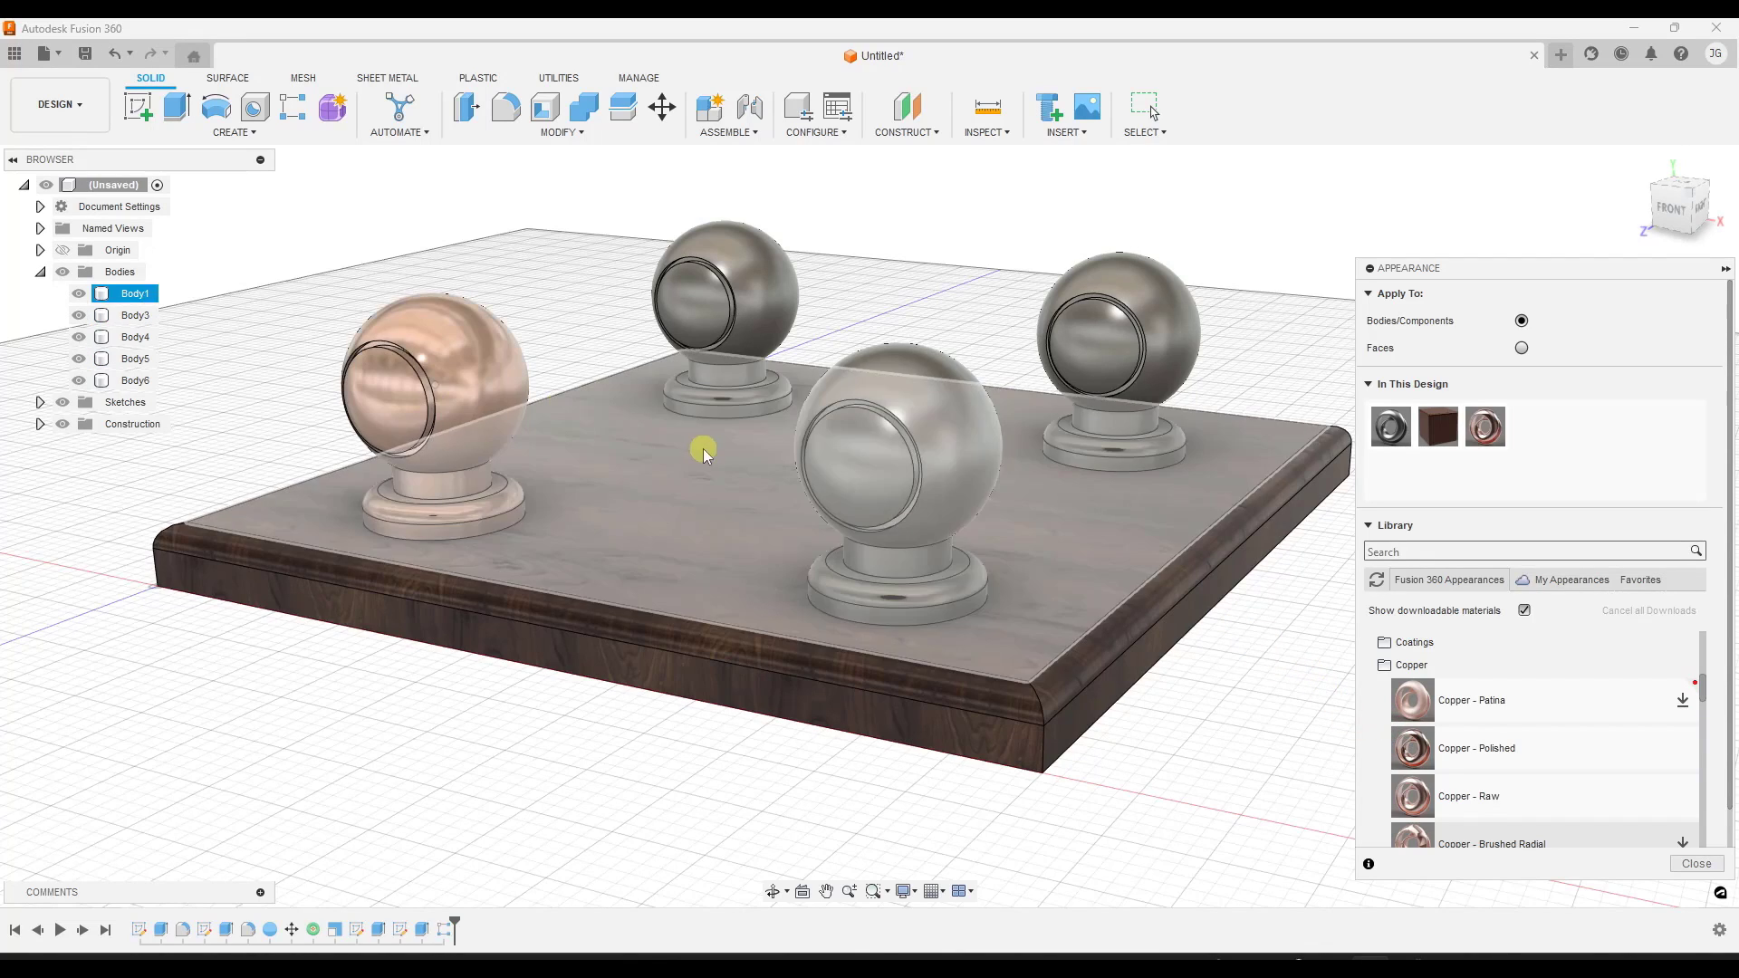
scroll(390, 391, up, 3)
scroll(389, 391, up, 3)
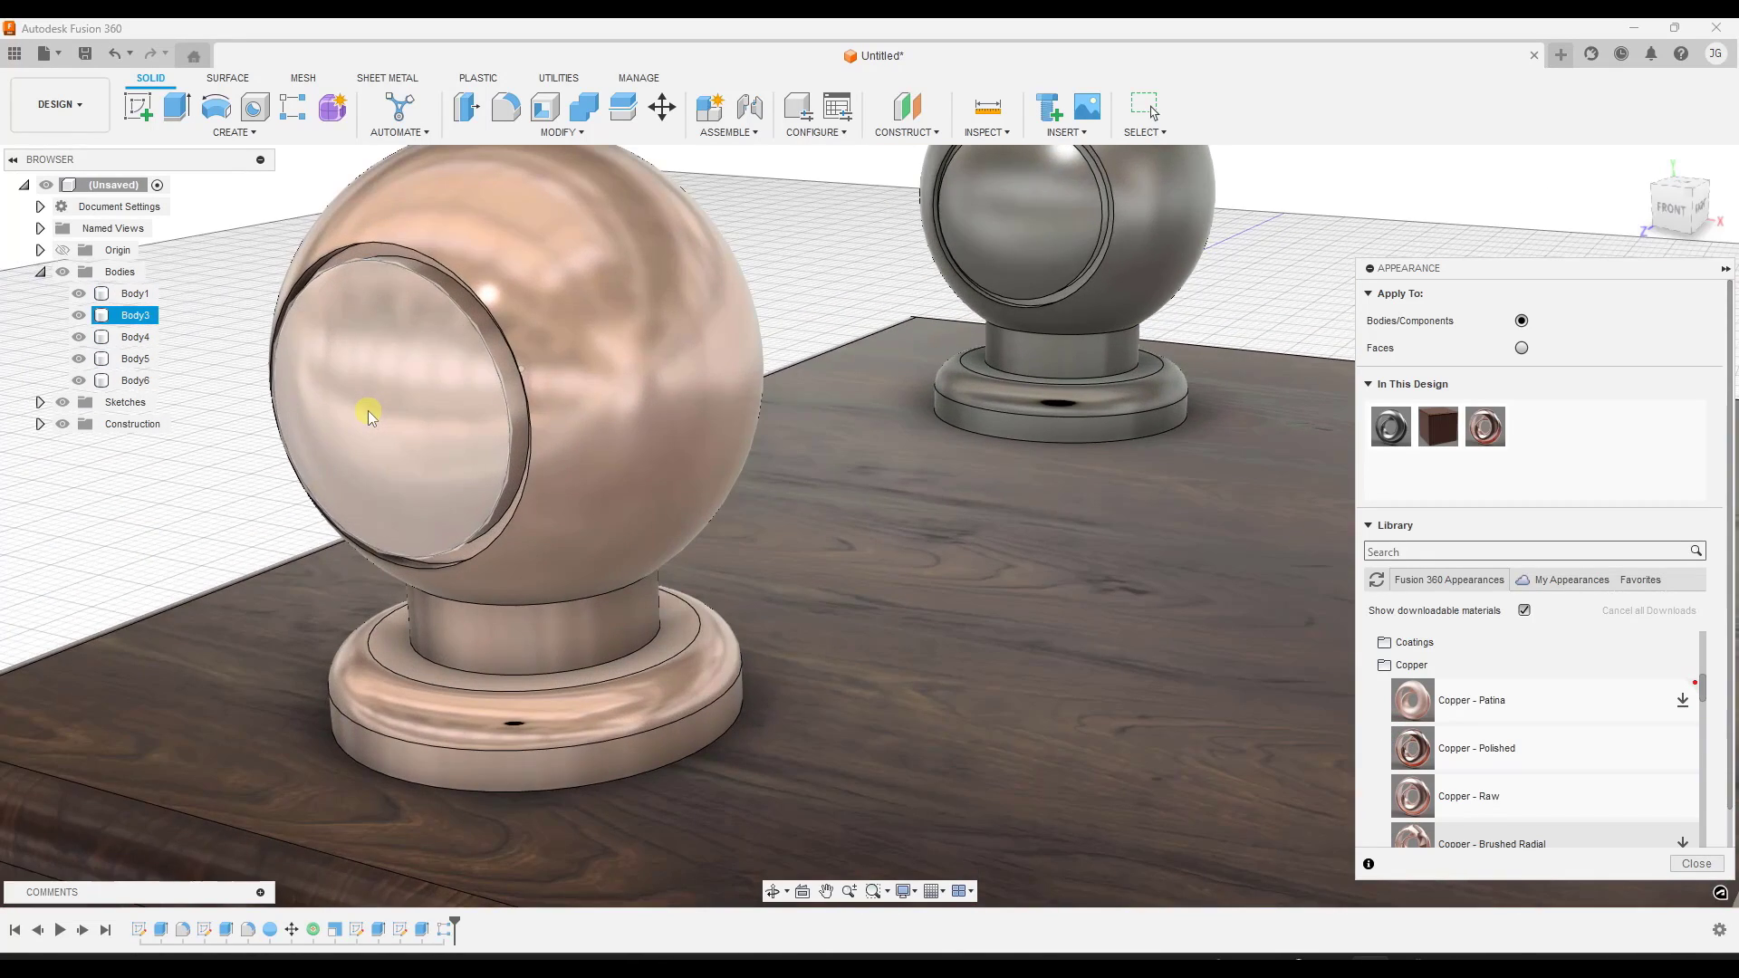
scroll(371, 389, down, 2)
scroll(435, 319, up, 2)
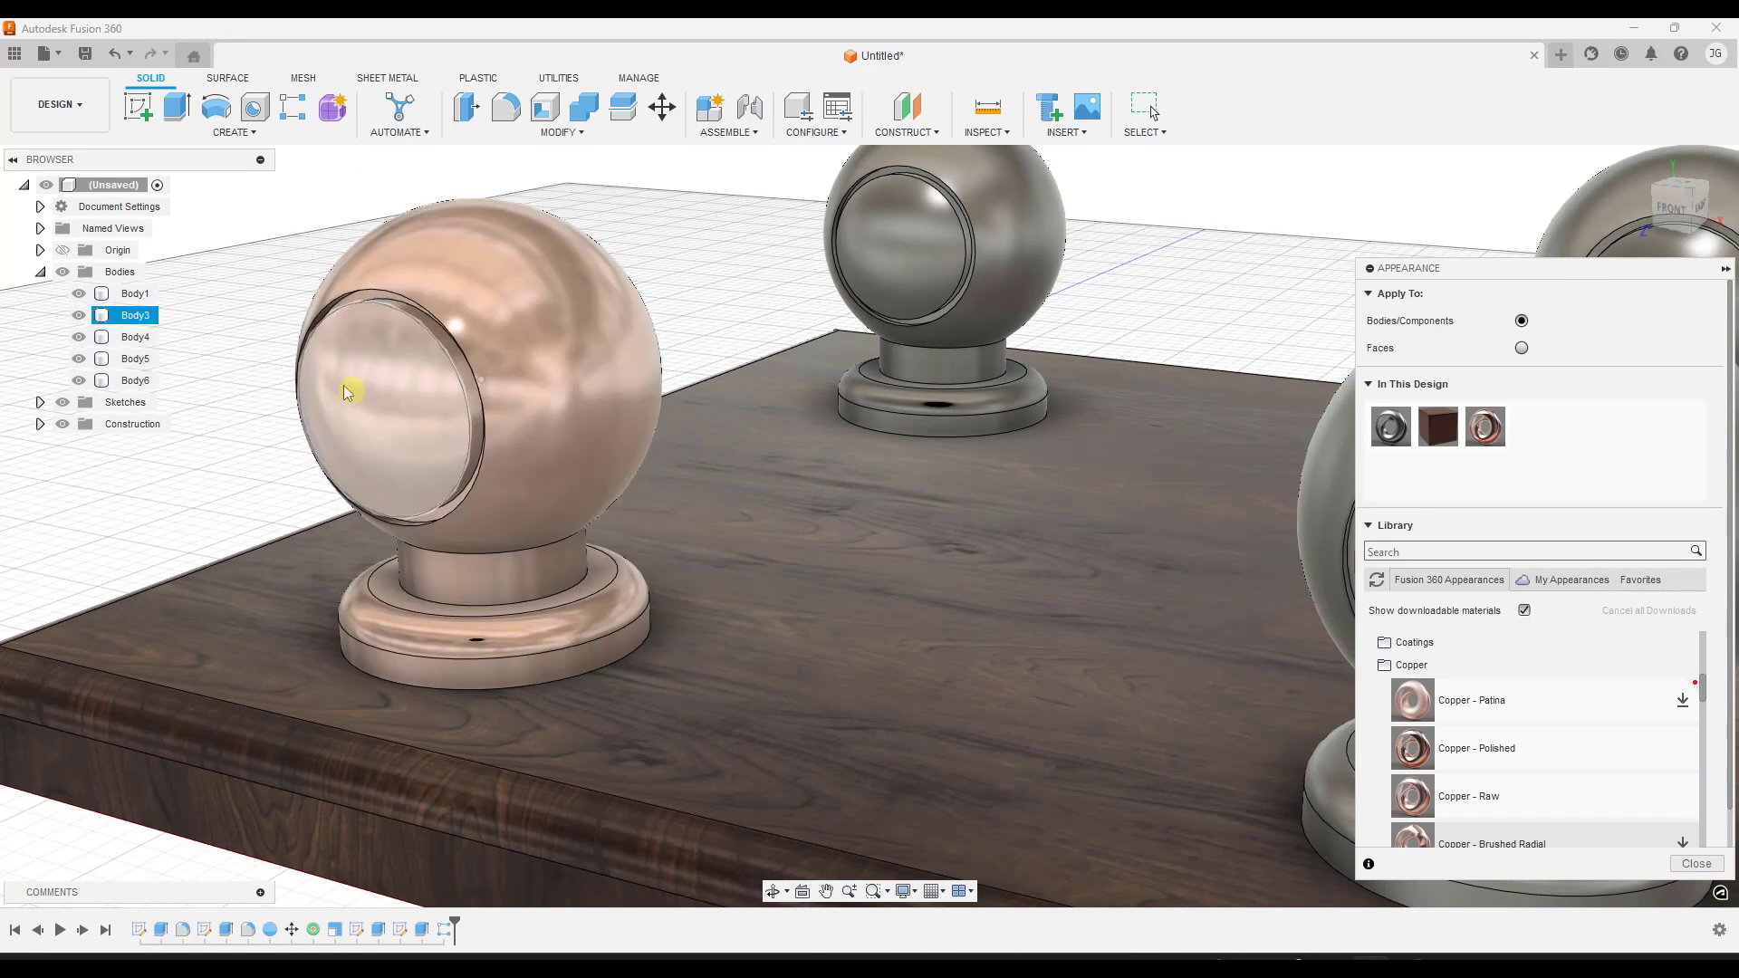
scroll(357, 380, down, 5)
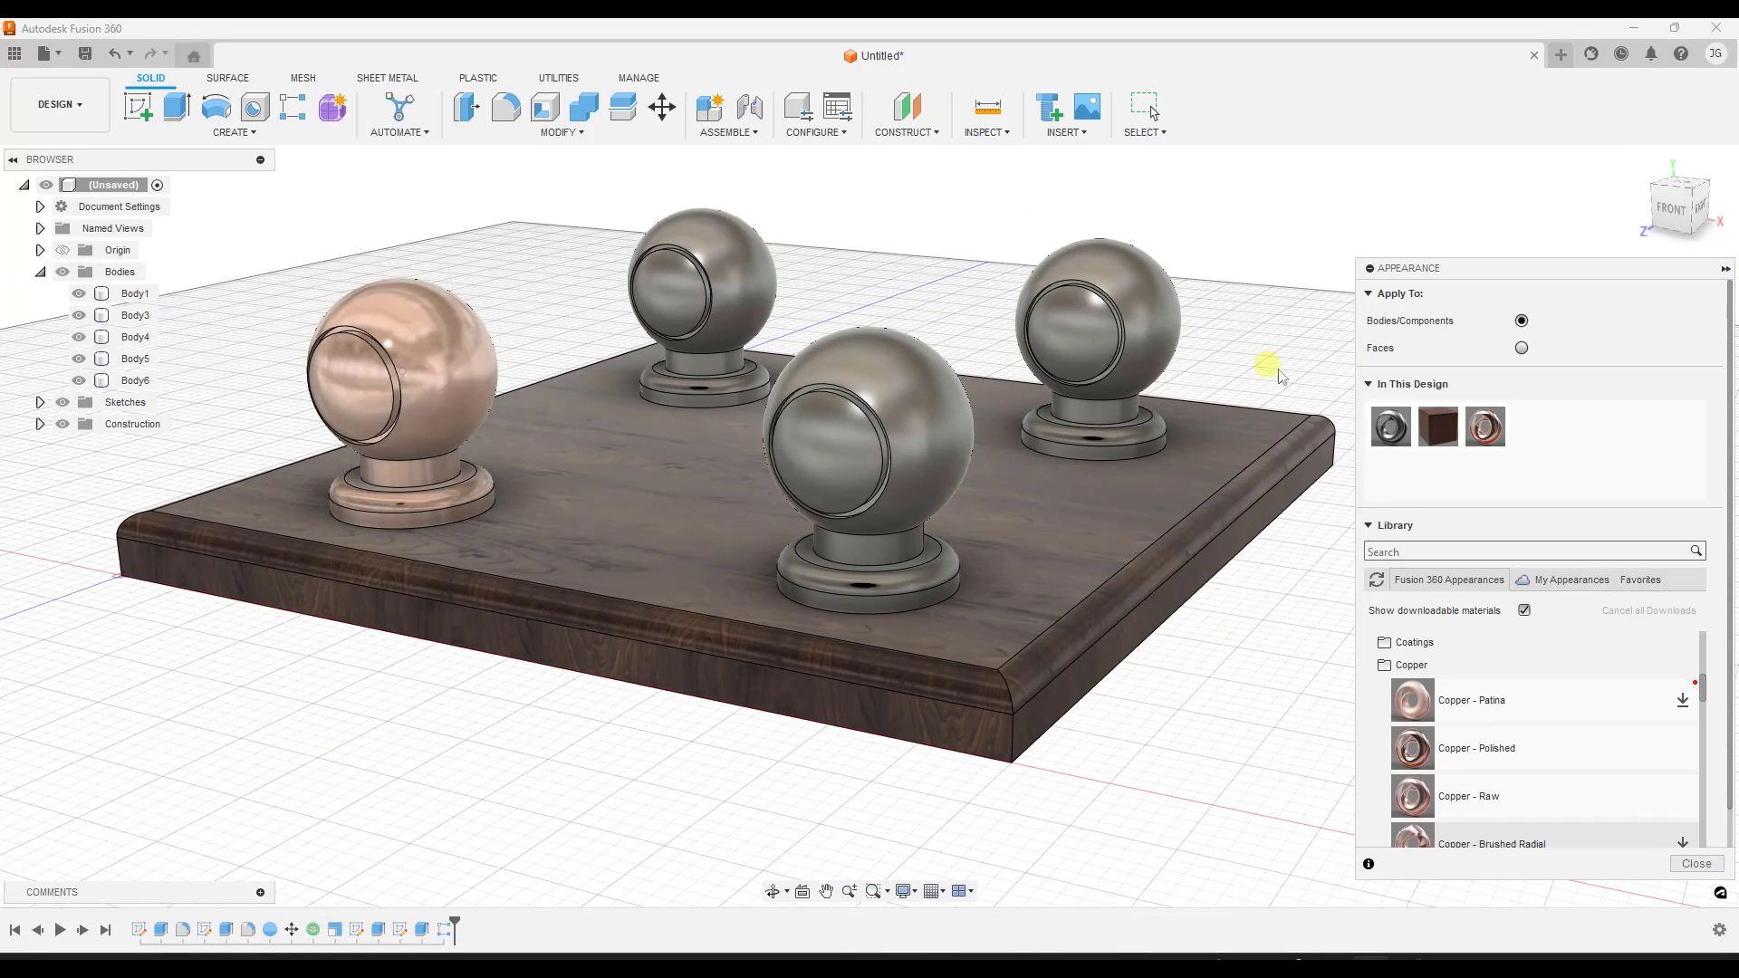
Apply Paint - Enamel Glossy (Blue) from the glossy paints to the front ball stand, Body5.
click(1405, 642)
scroll(1548, 716, down, 5)
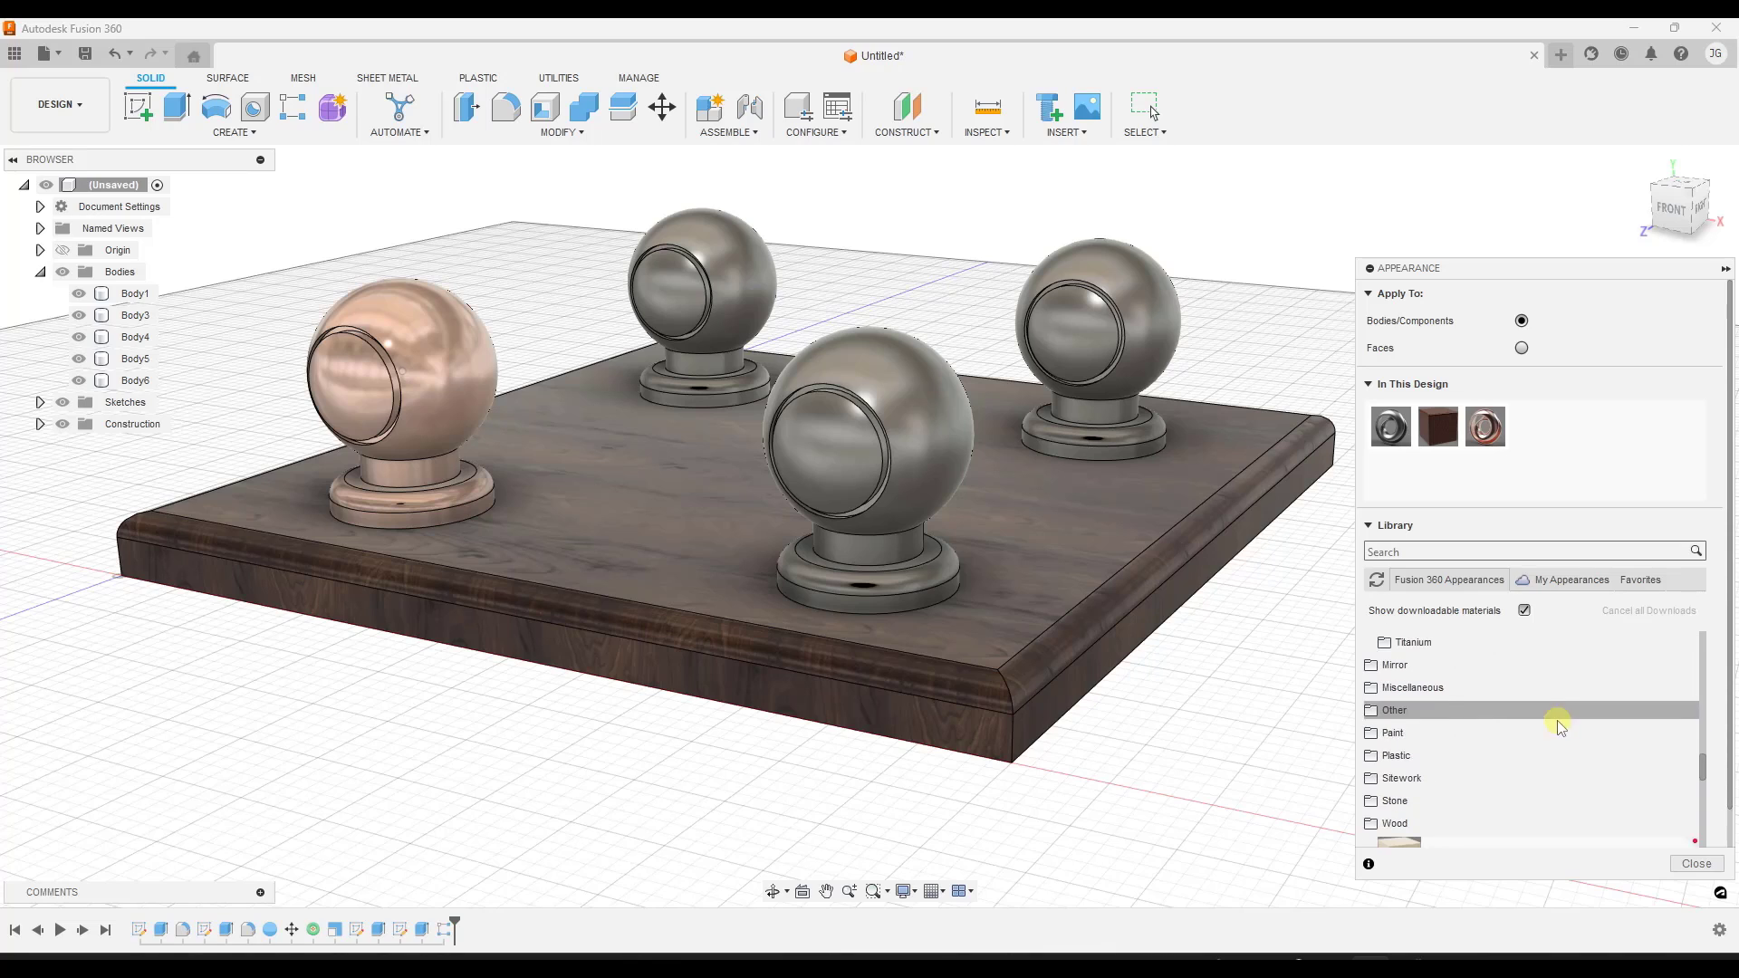
scroll(1510, 738, down, 1)
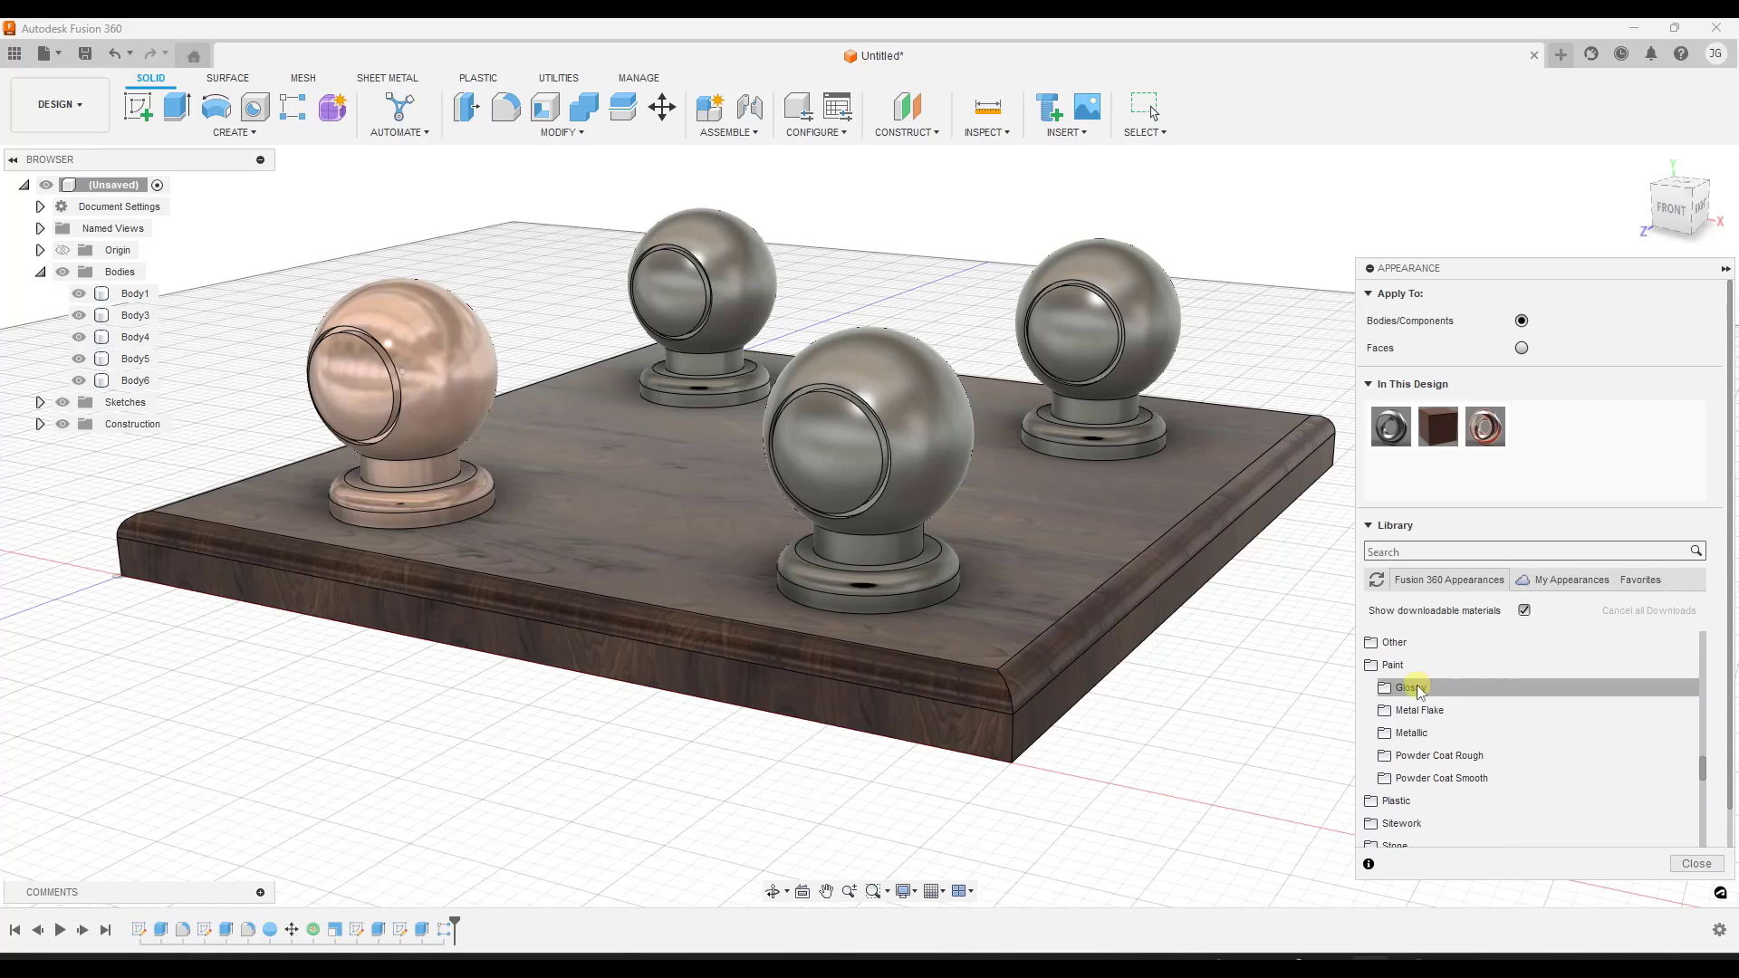
click(1500, 691)
scroll(1501, 697, down, 1)
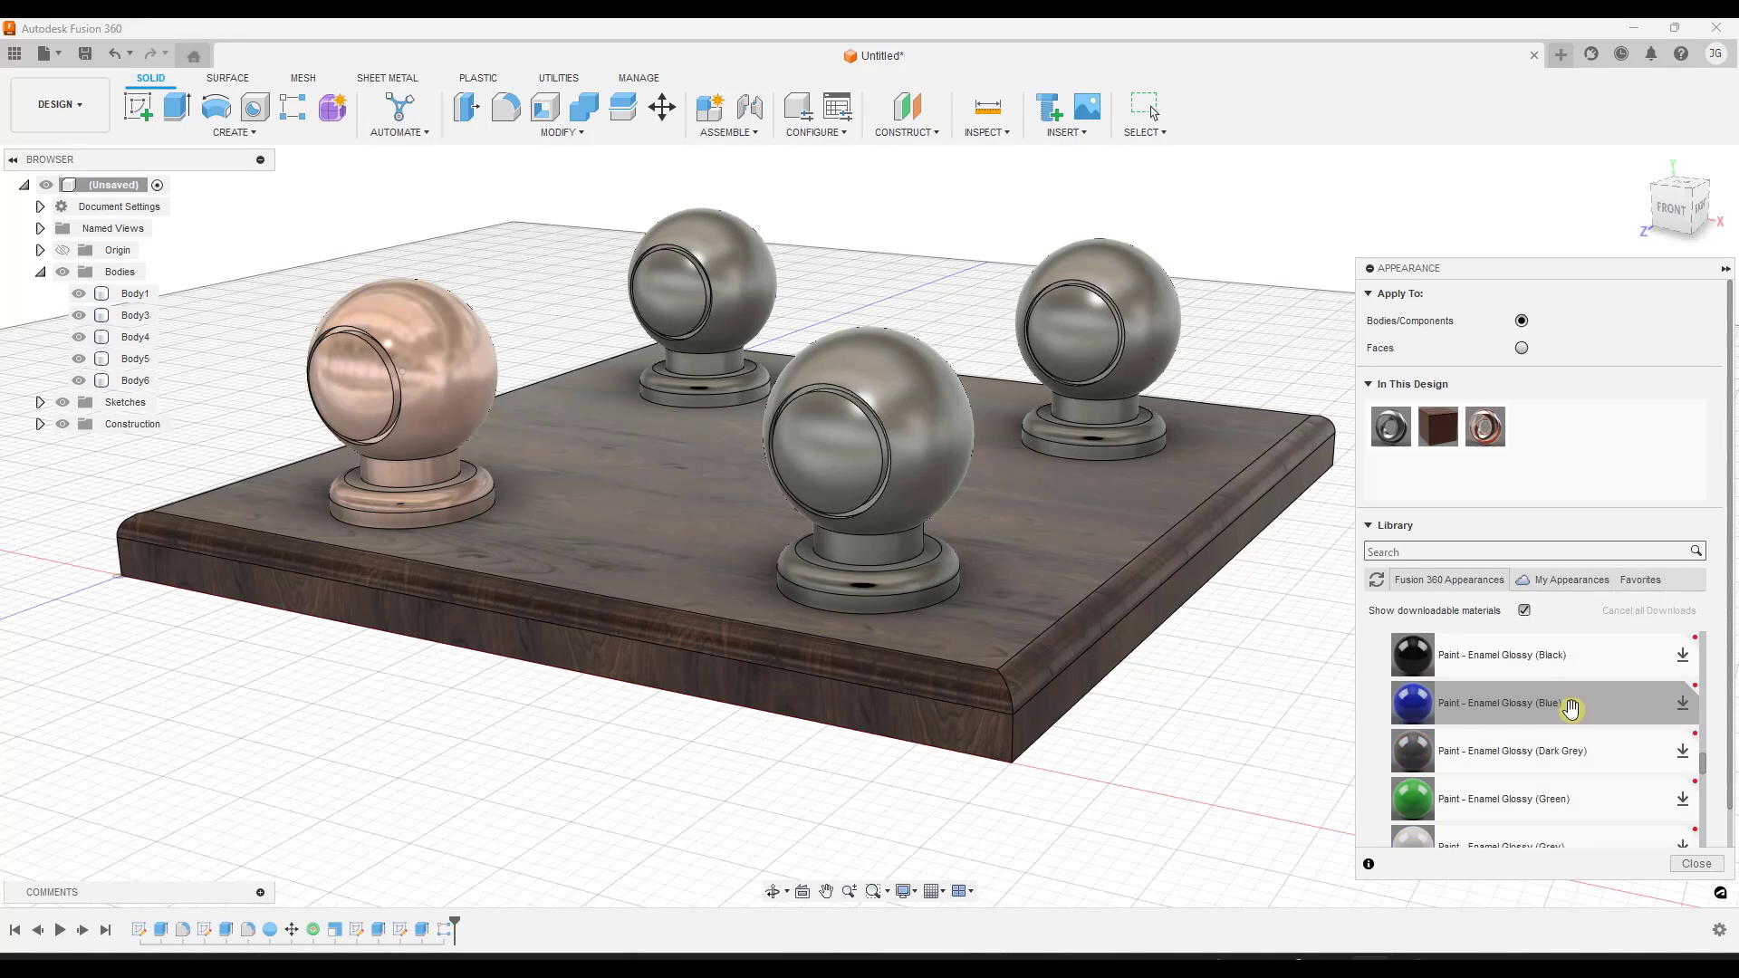
mouse_move(1505, 705)
mouse_down()
mouse_move(828, 383)
mouse_move(866, 377)
mouse_up()
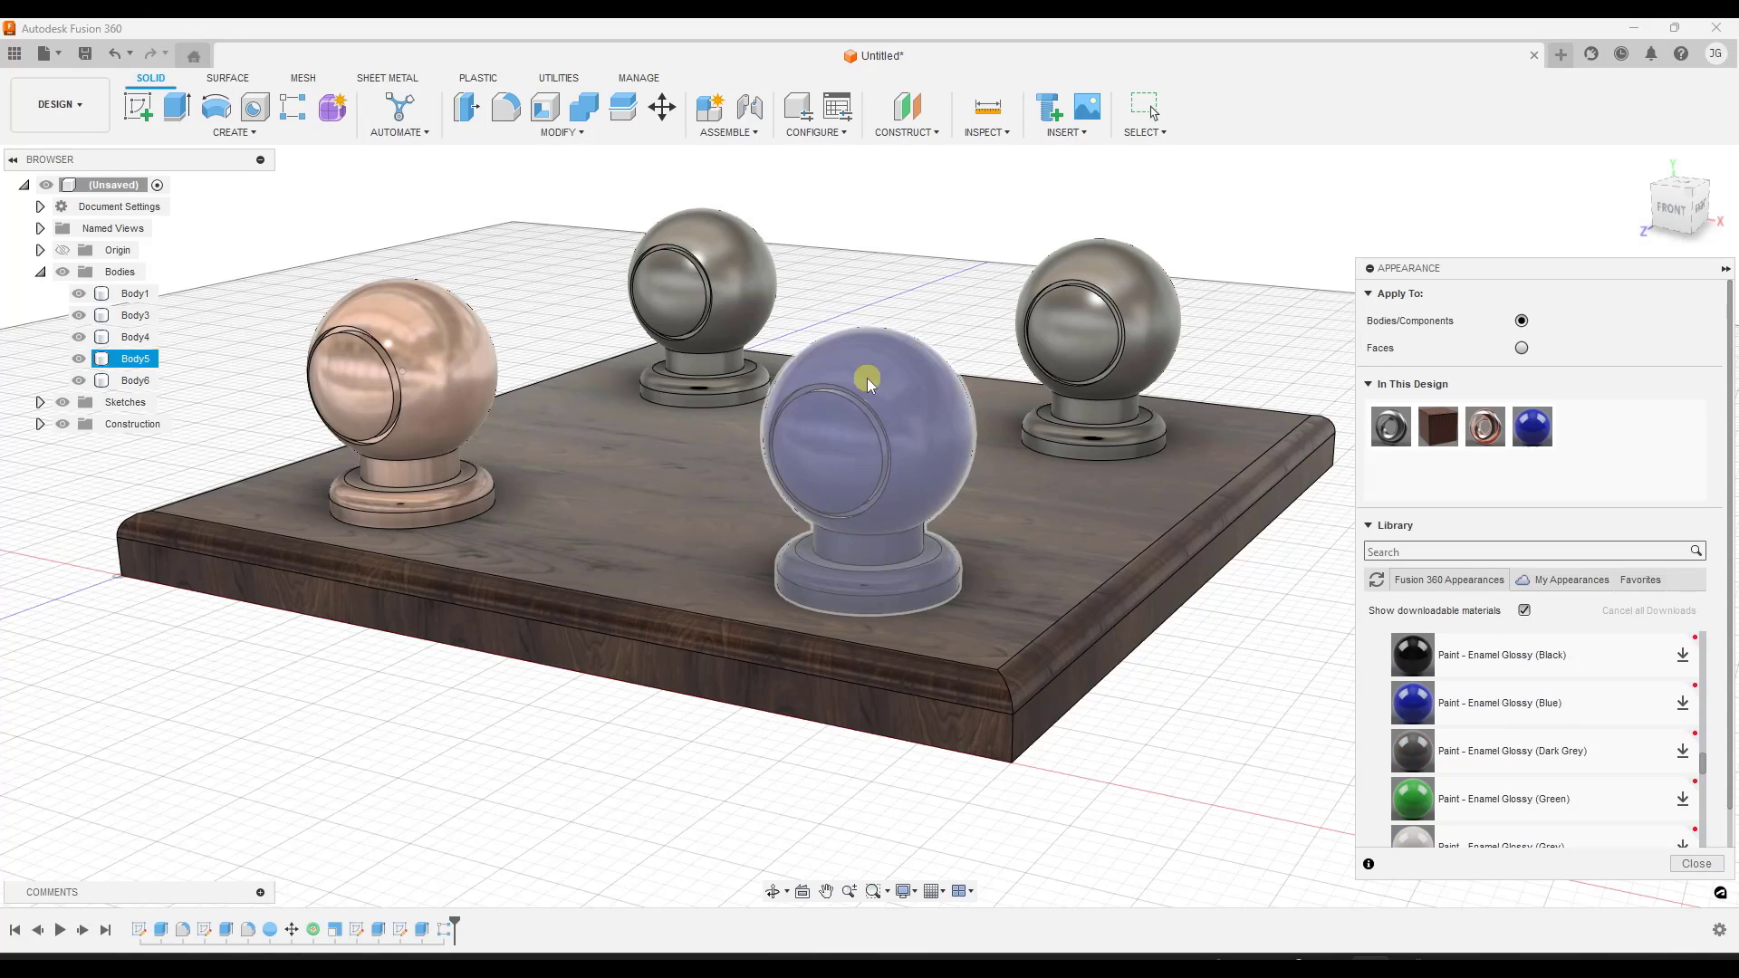
drag(981, 454, 981, 454)
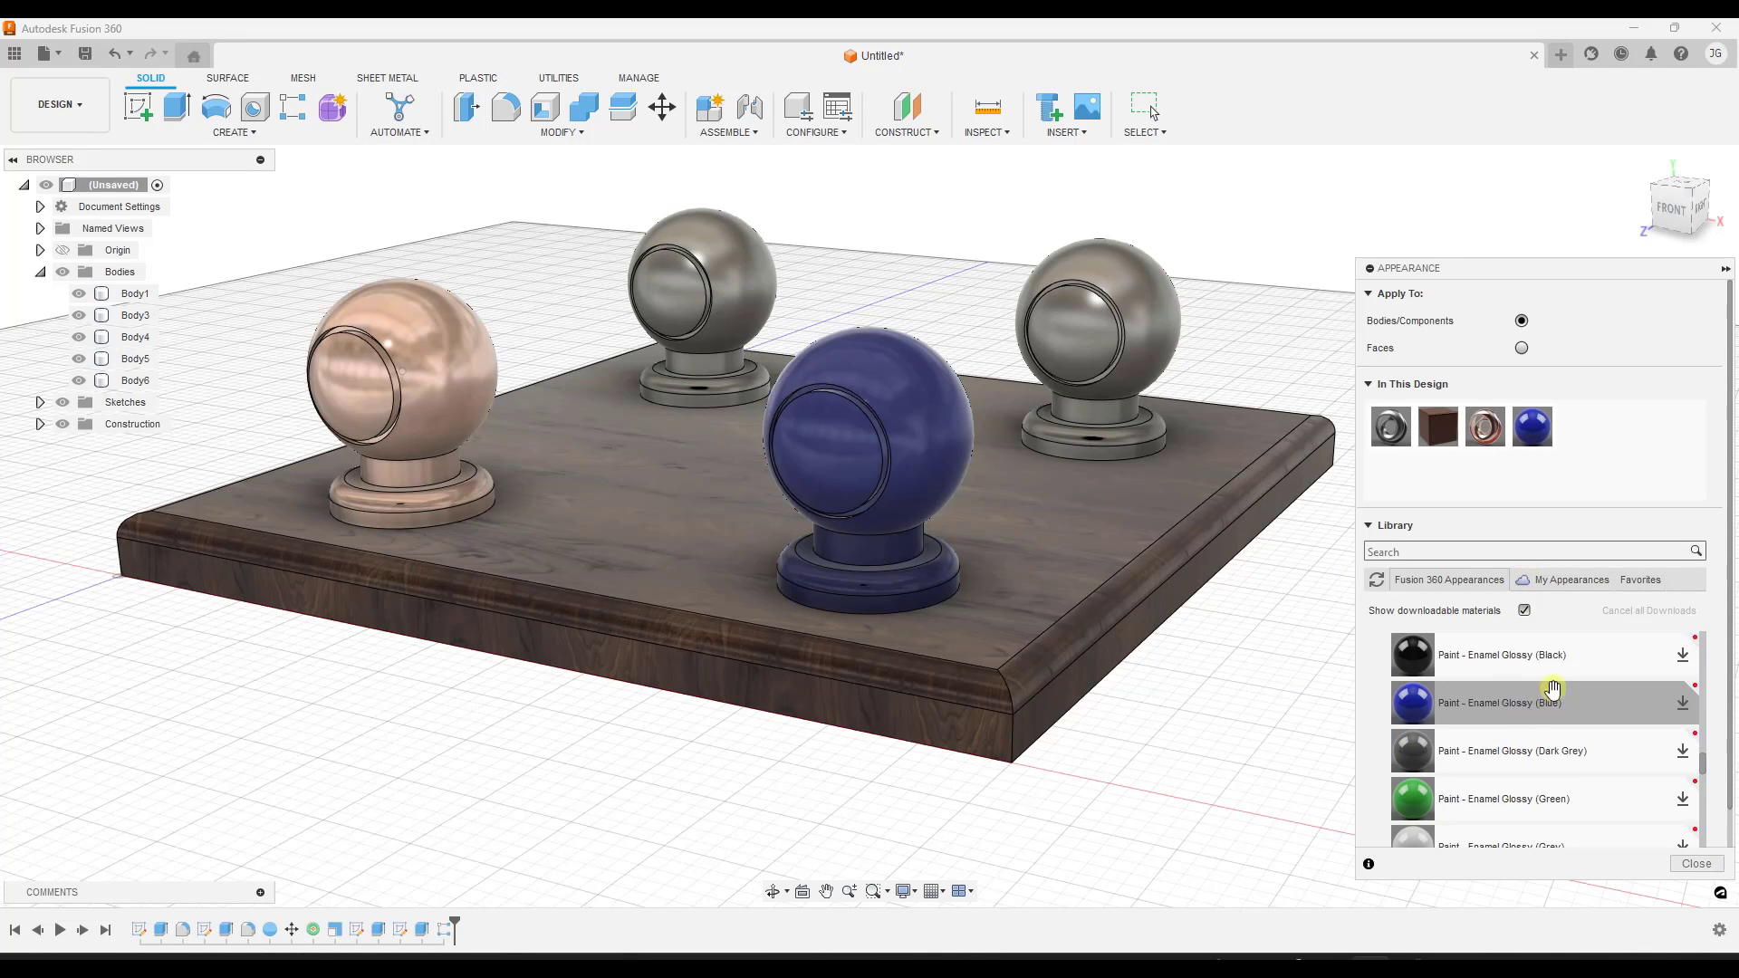
Browse the metal coatings in the appearance library and examine the blue and unpainted ball stands up close.
mouse_move(1485, 700)
mouse_down()
mouse_move(1223, 535)
mouse_move(974, 446)
mouse_move(942, 342)
mouse_move(689, 469)
mouse_up()
scroll(788, 322, down, 3)
scroll(849, 367, up, 2)
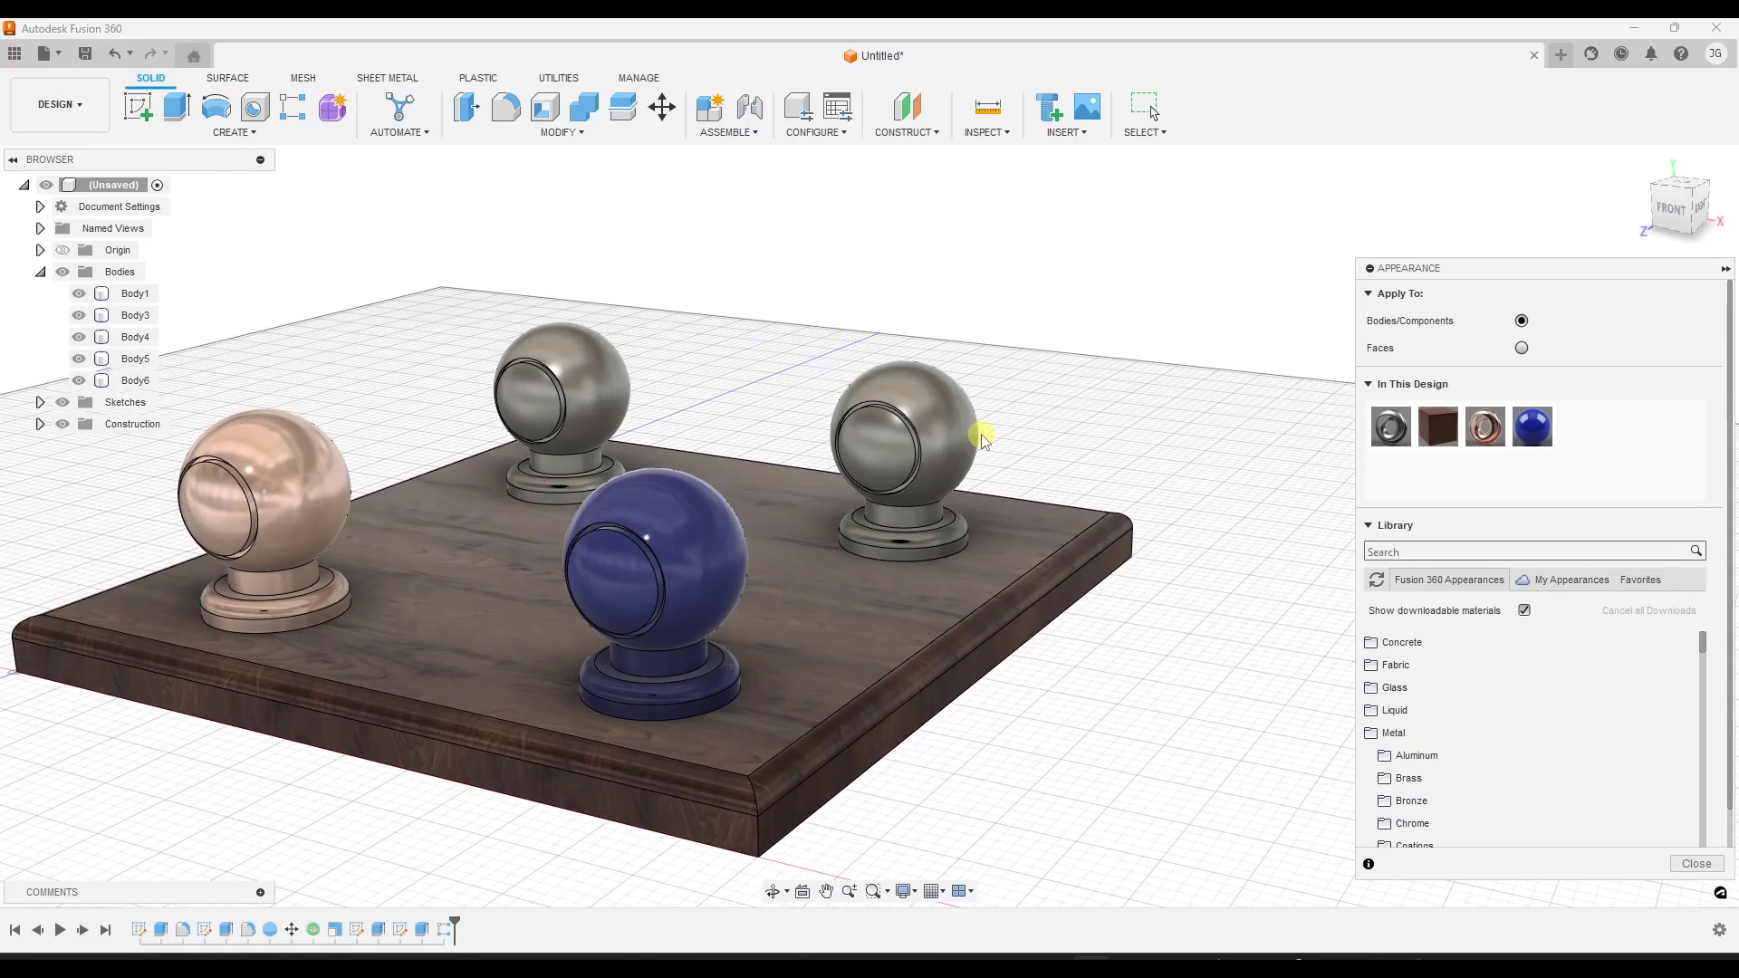
scroll(982, 439, up, 4)
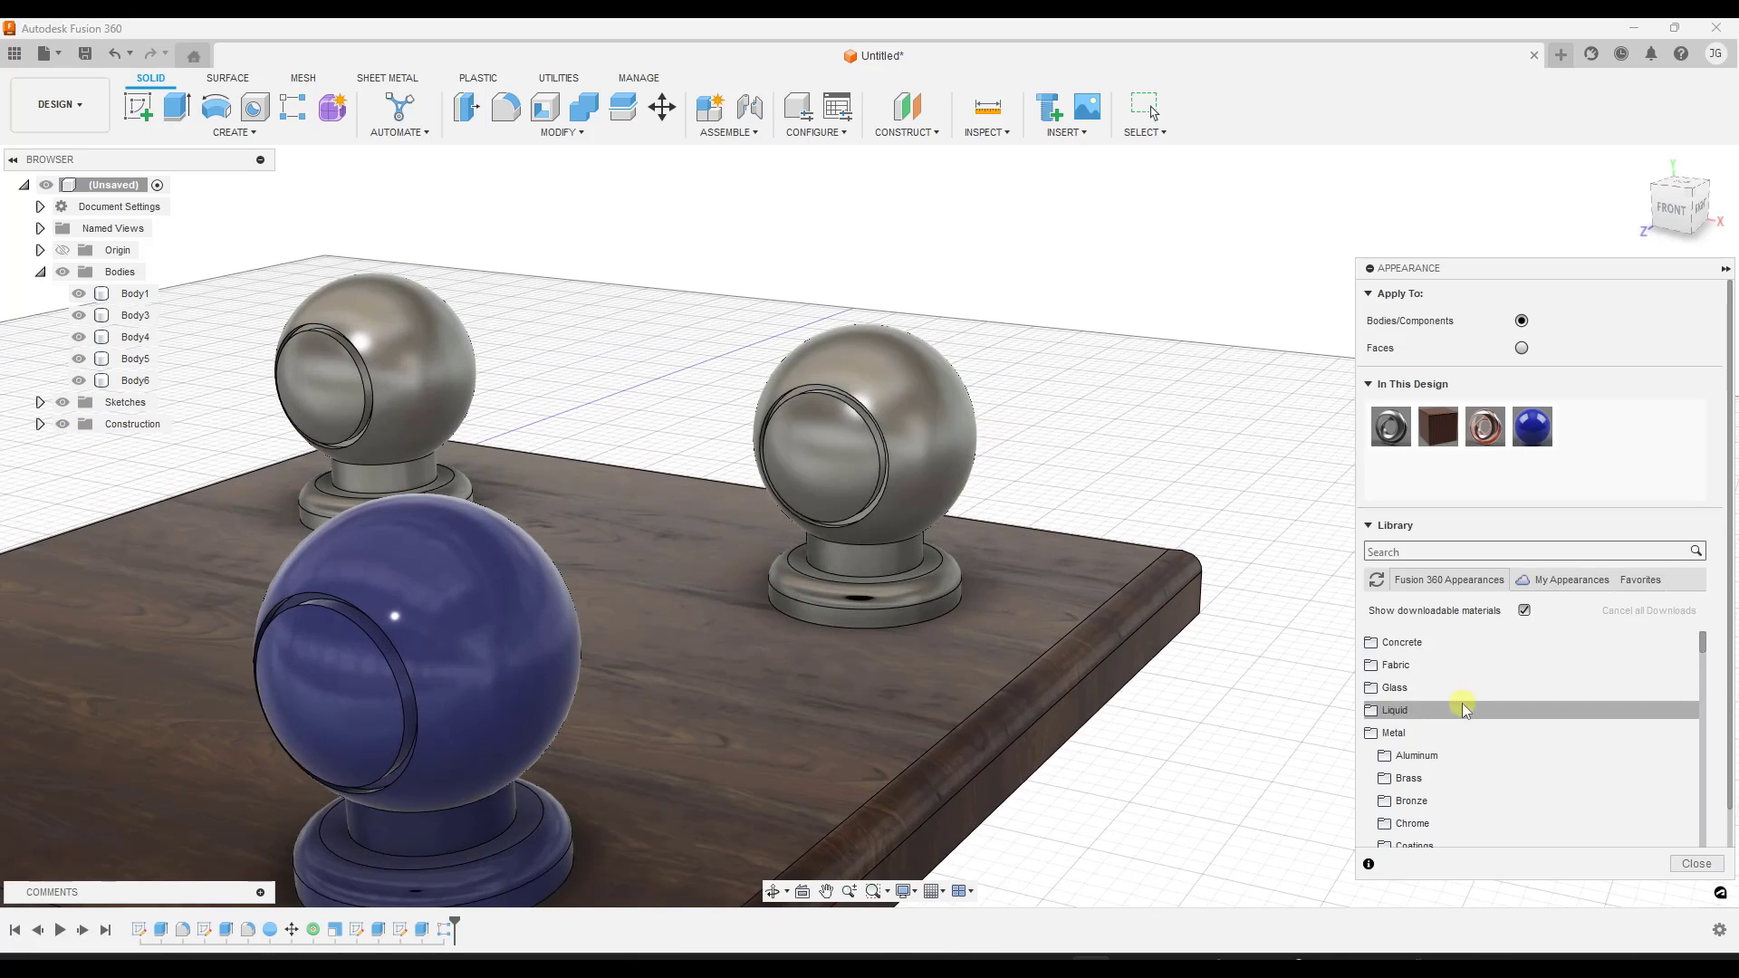
scroll(1461, 715, down, 5)
scroll(1471, 712, up, 3)
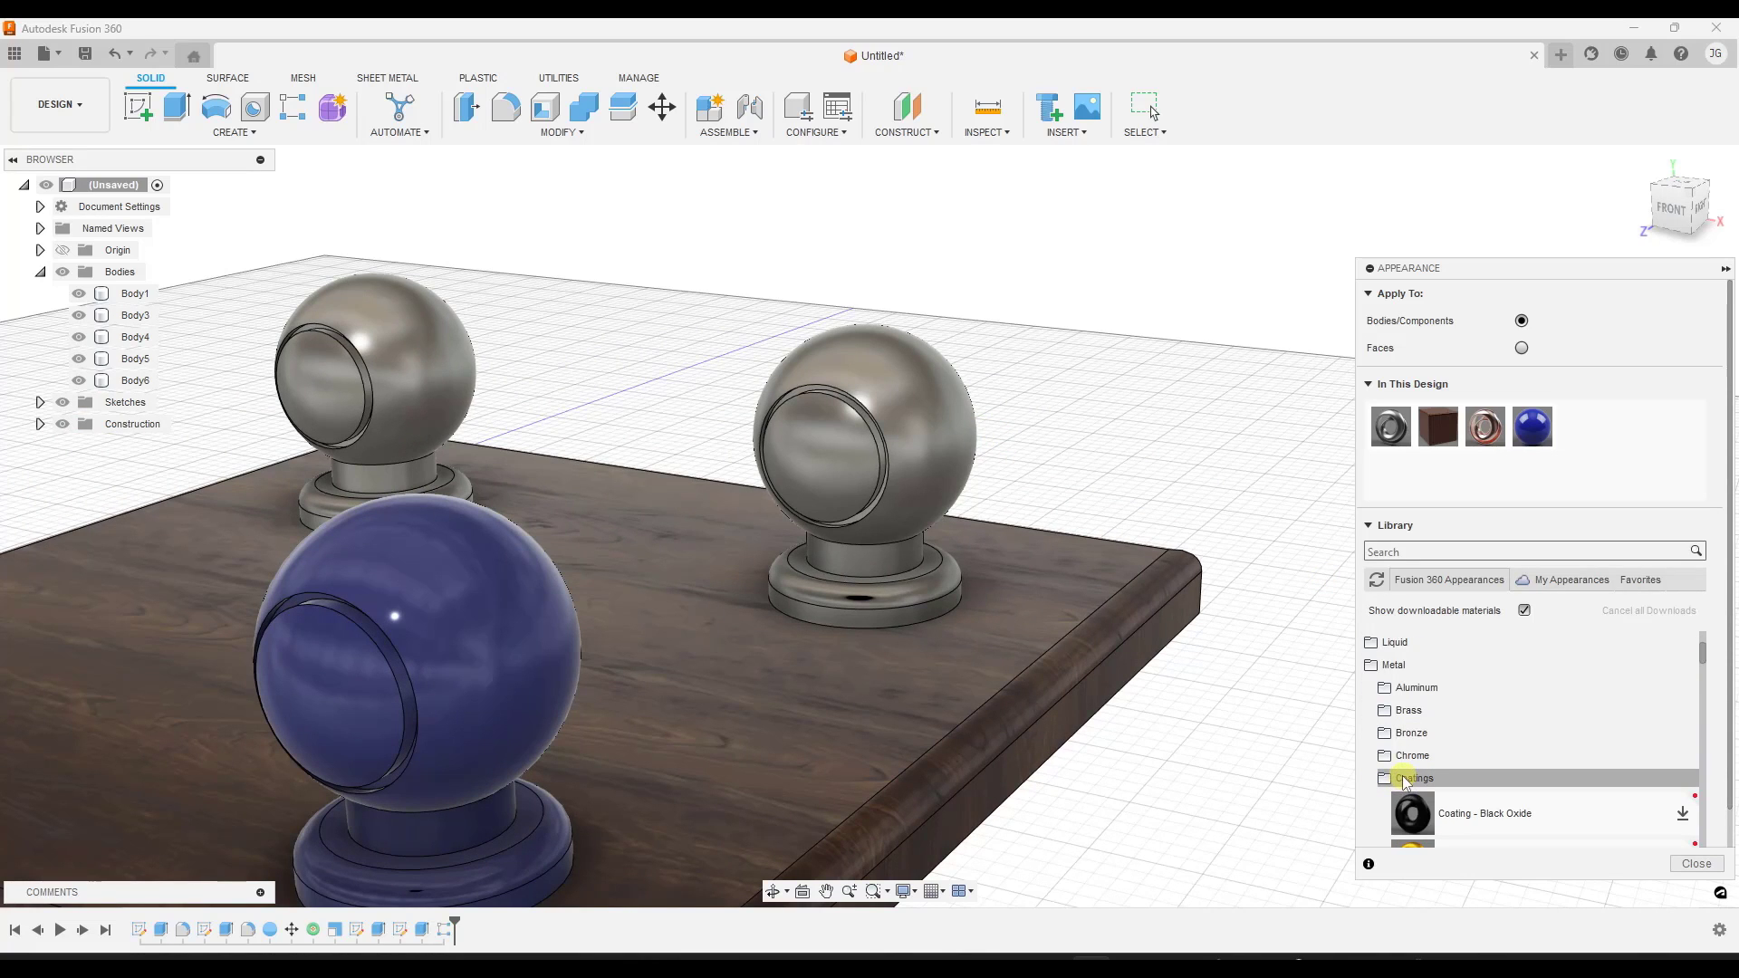
scroll(1114, 377, down, 4)
scroll(987, 393, up, 2)
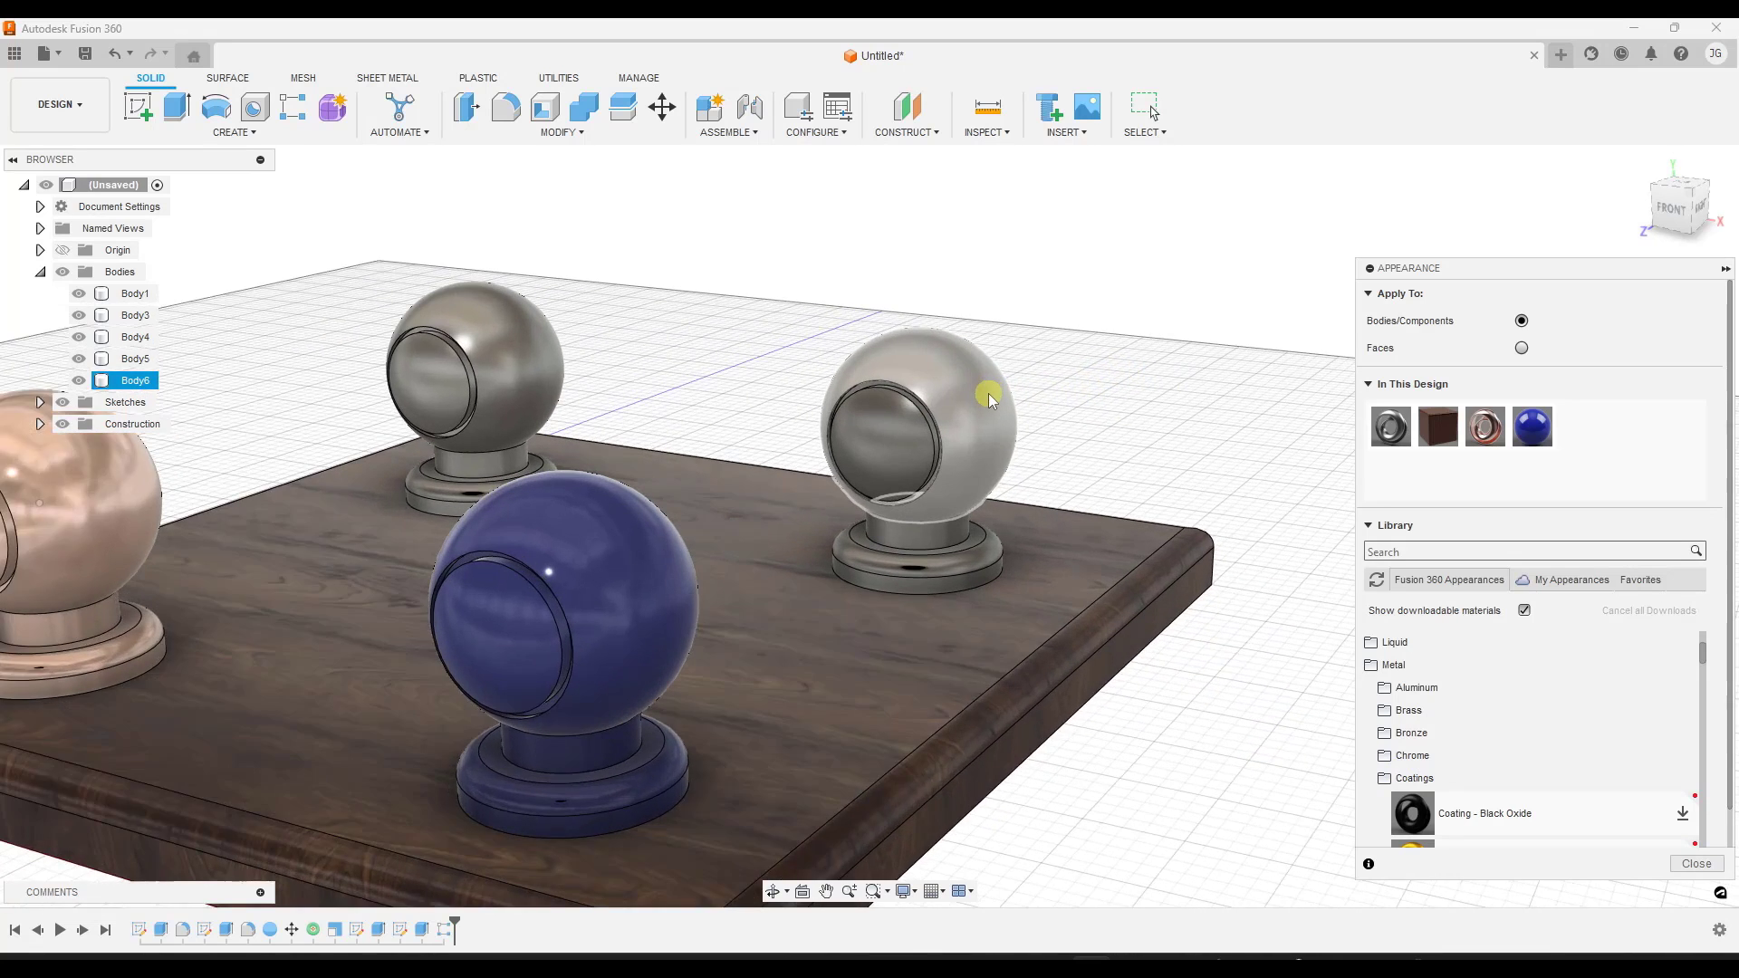
scroll(987, 393, up, 2)
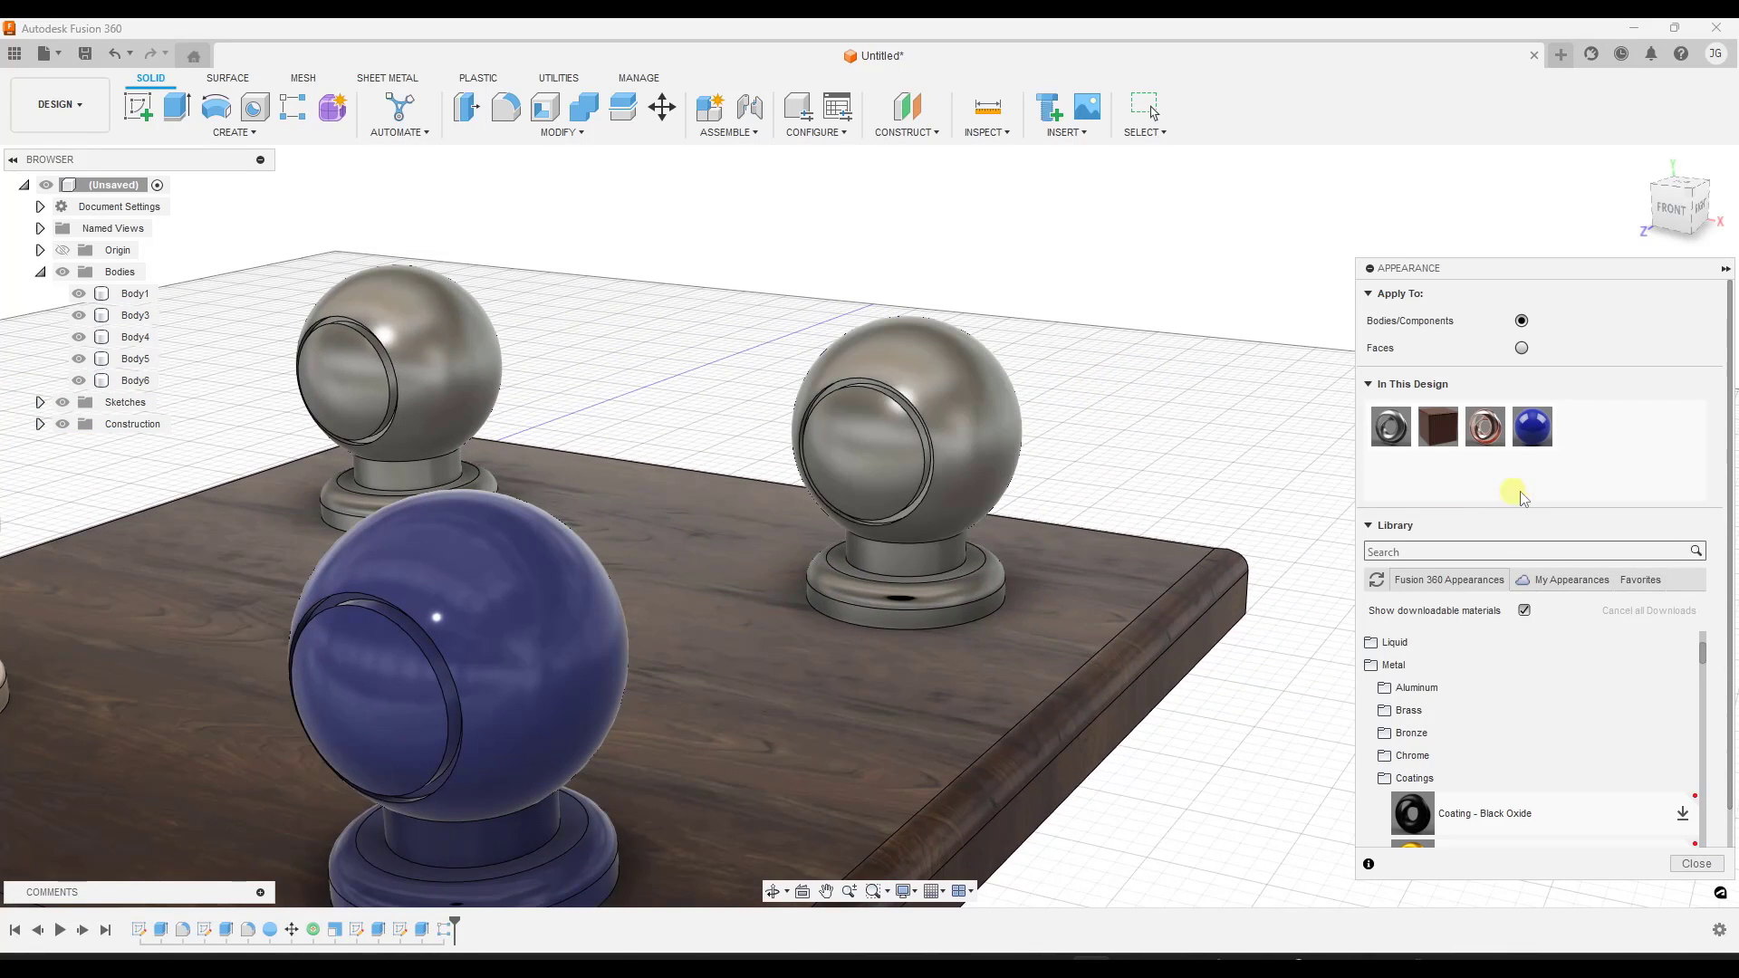
Duplicate the Walnut - Glossy appearance among the materials used in this design.
right_click(1599, 450)
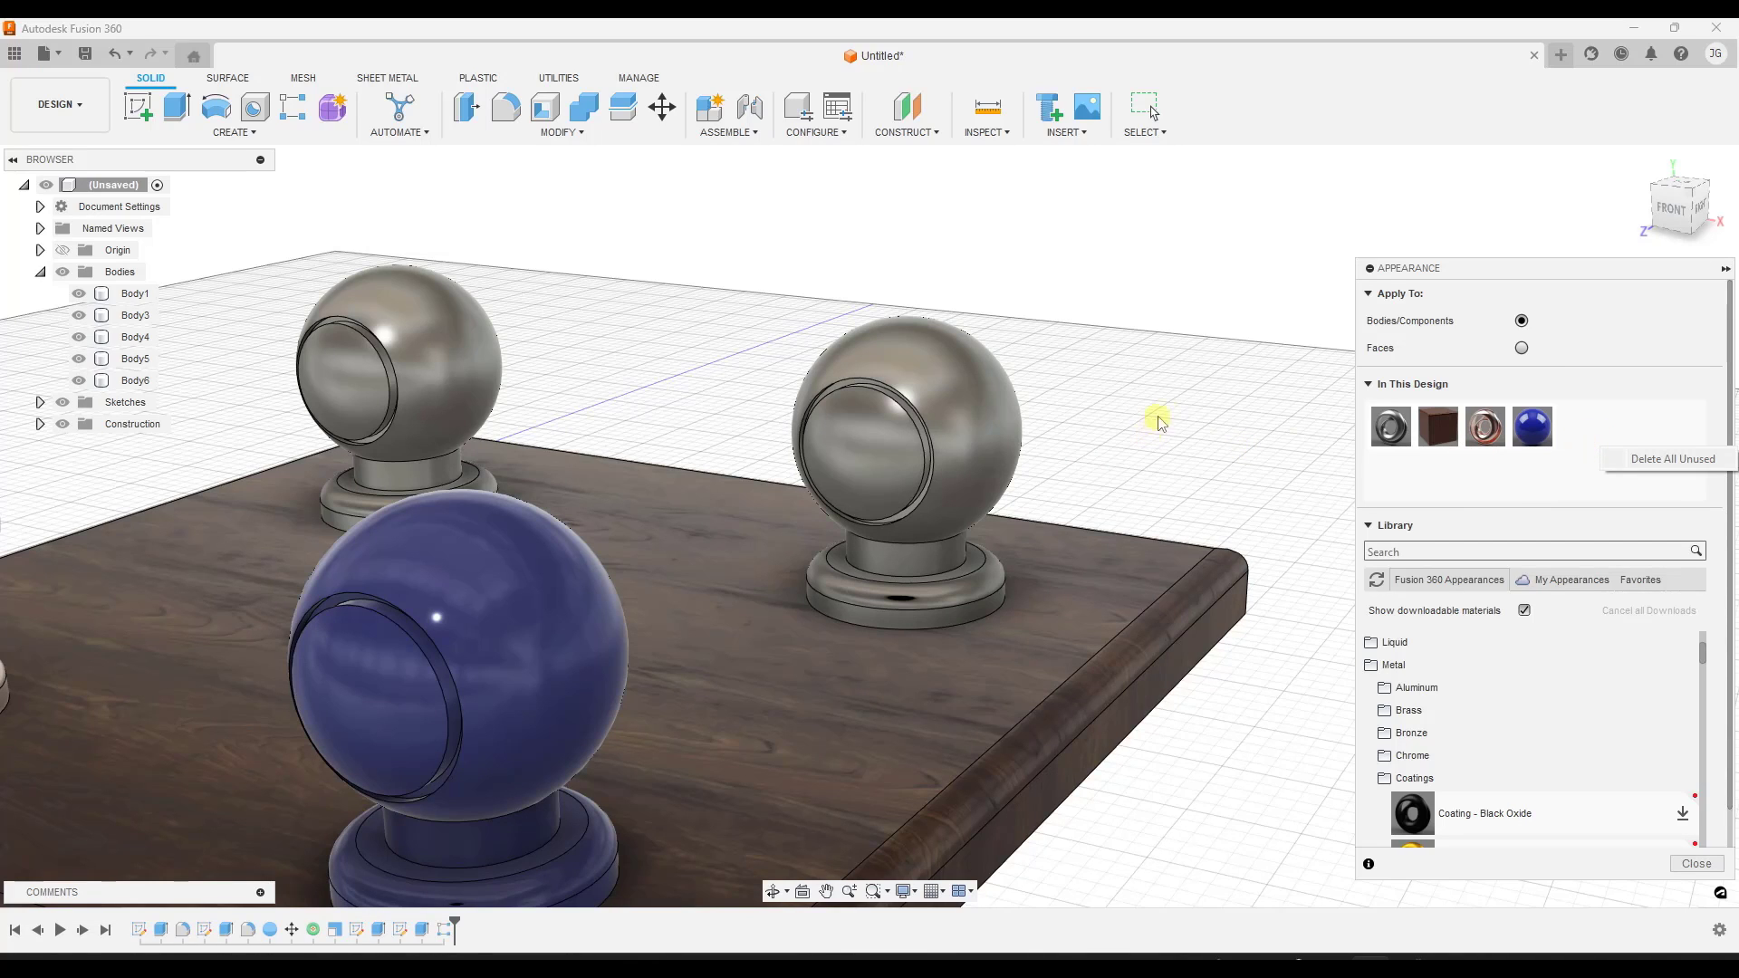
right_click(1438, 431)
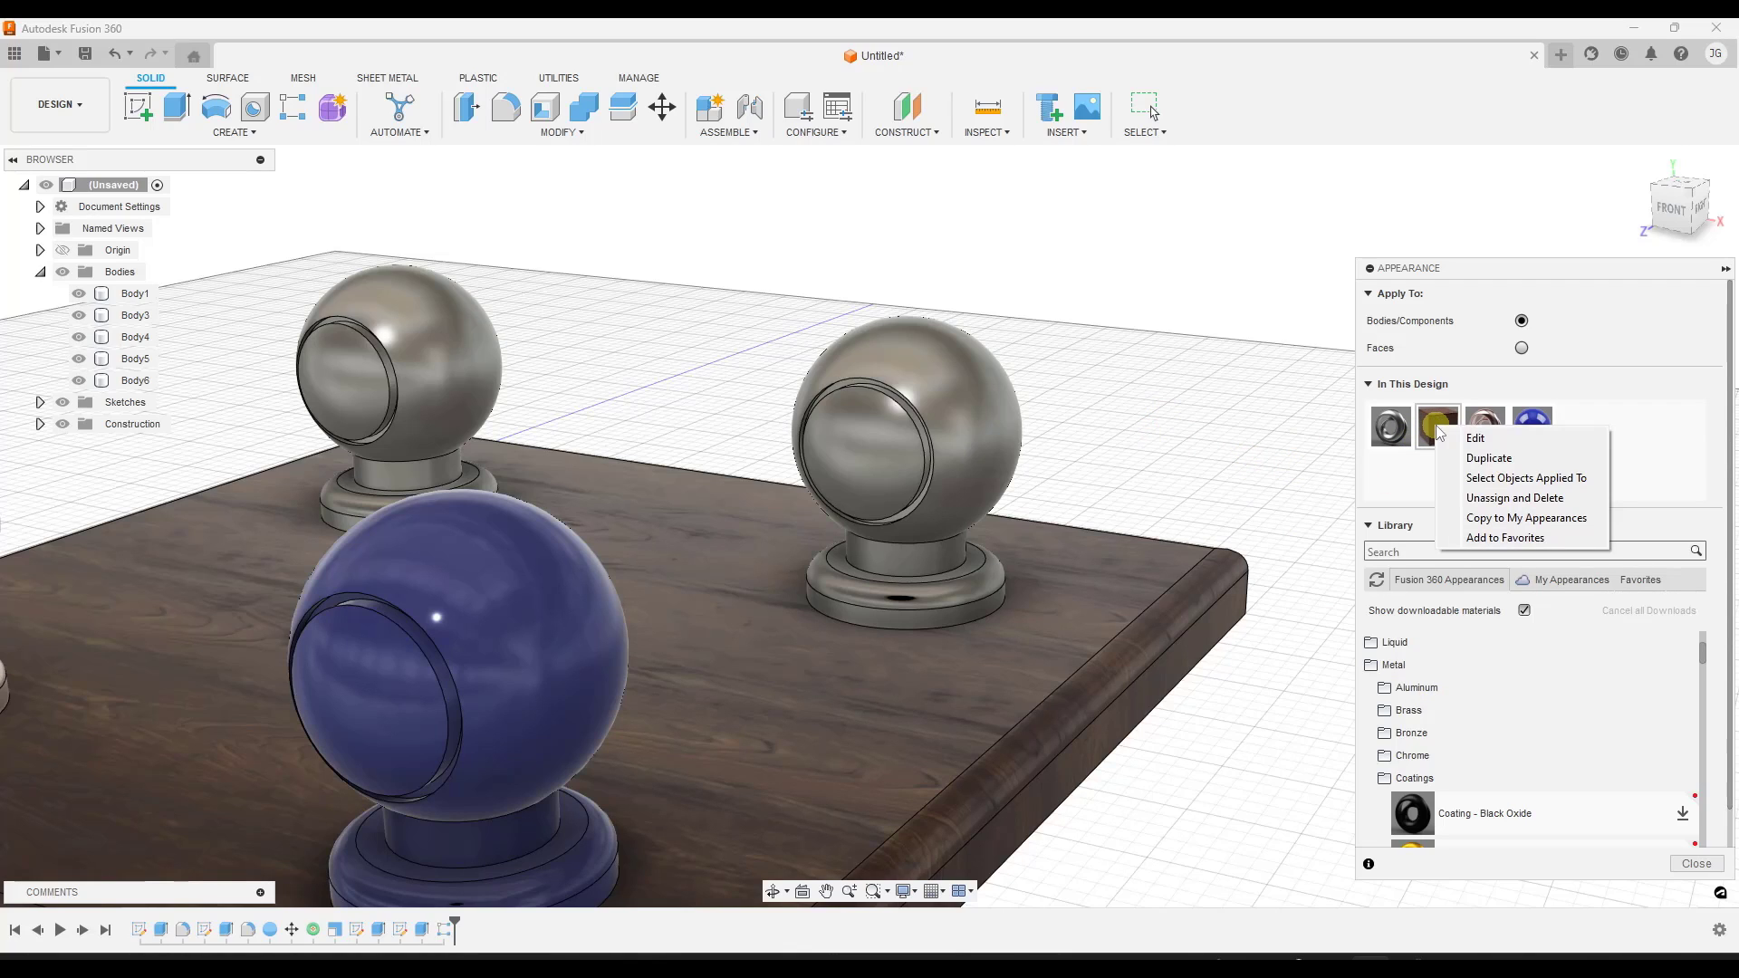
click(1489, 457)
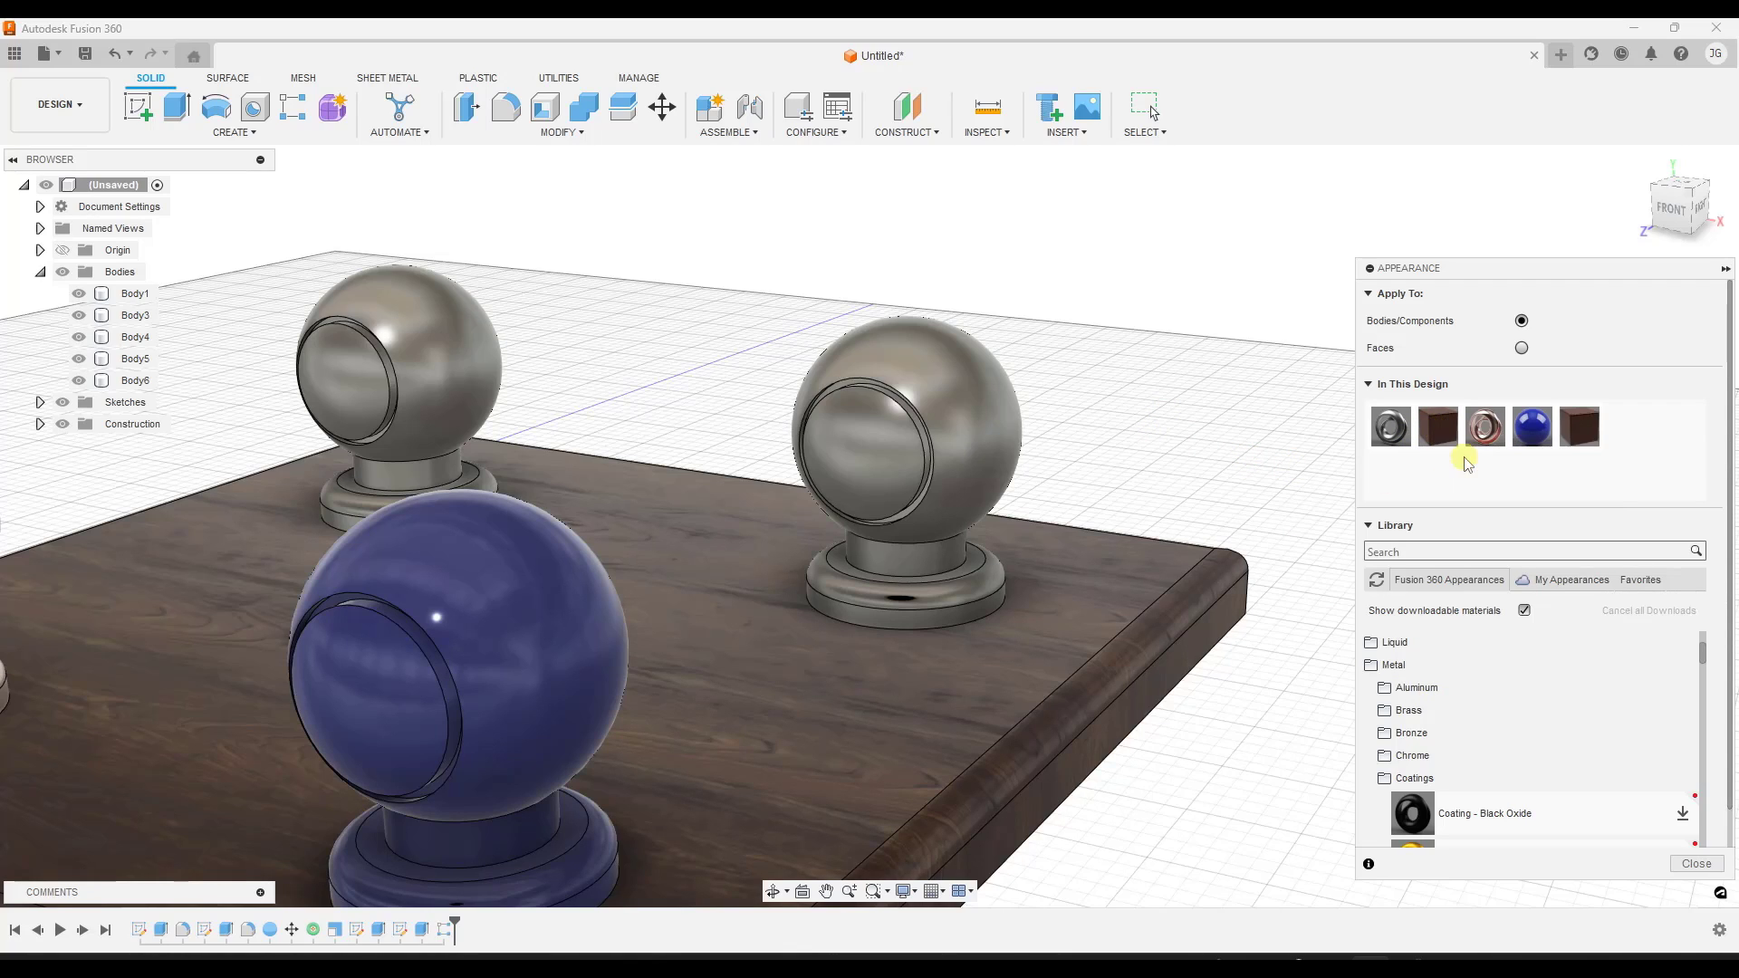
Open the advanced settings of the duplicated Walnut - Glossy appearance and widen the Material Editor.
right_click(1587, 432)
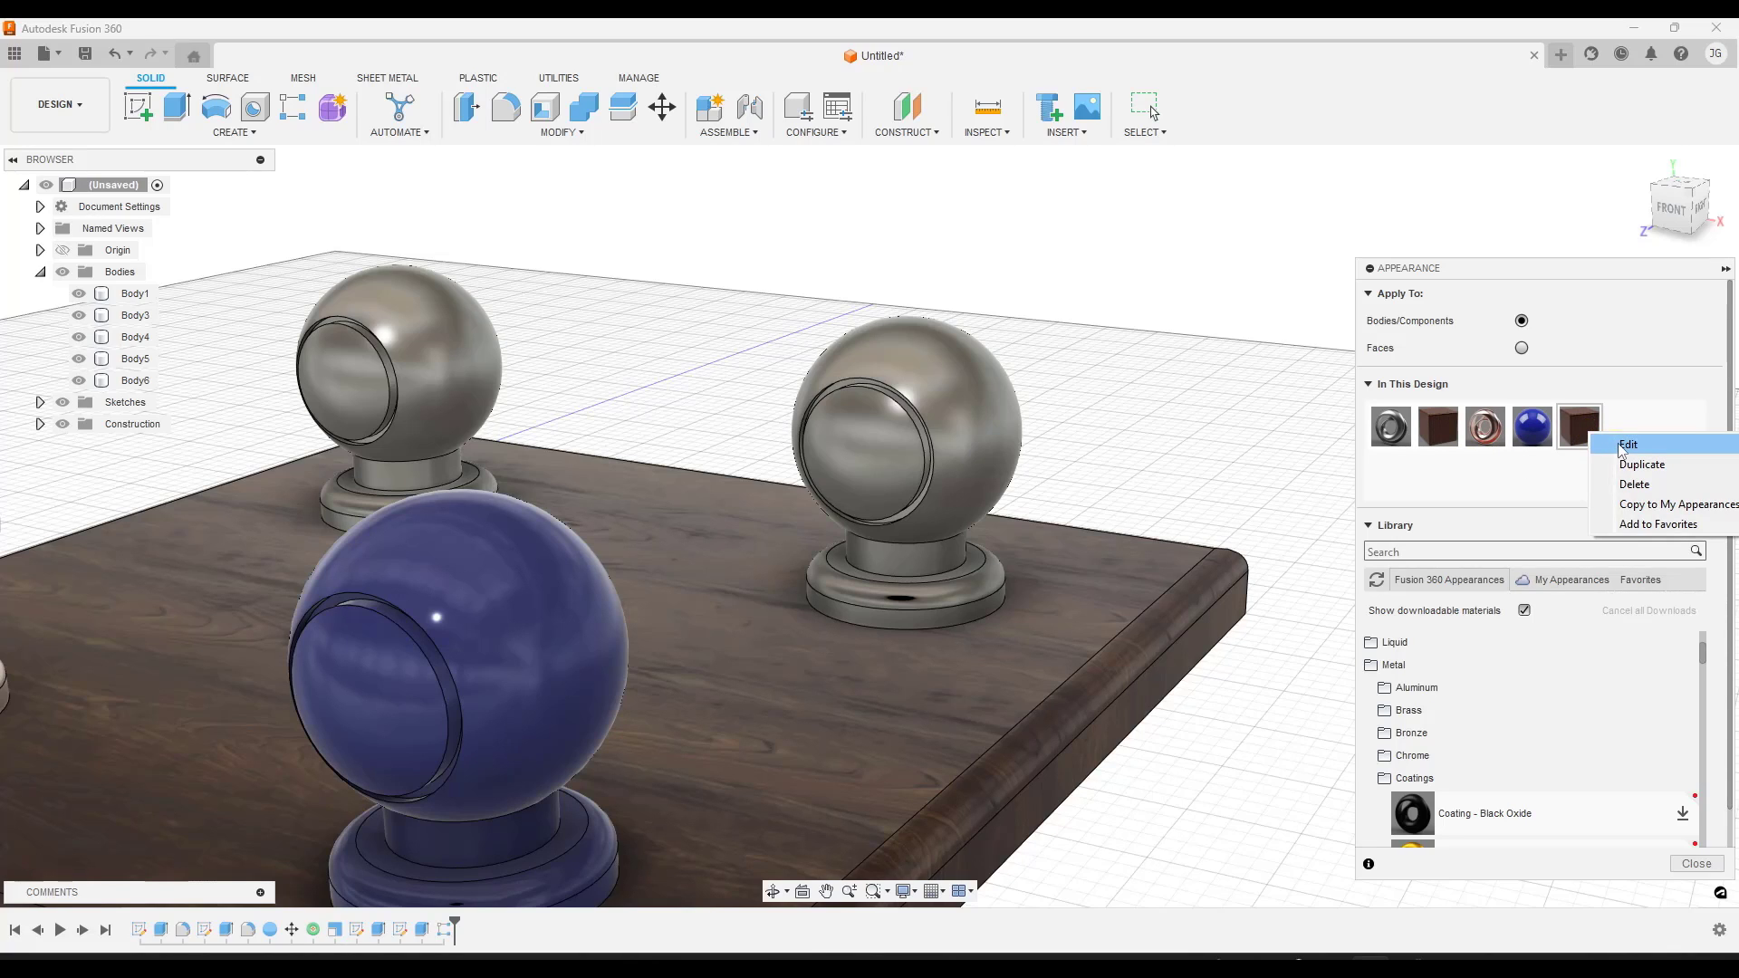
click(1627, 446)
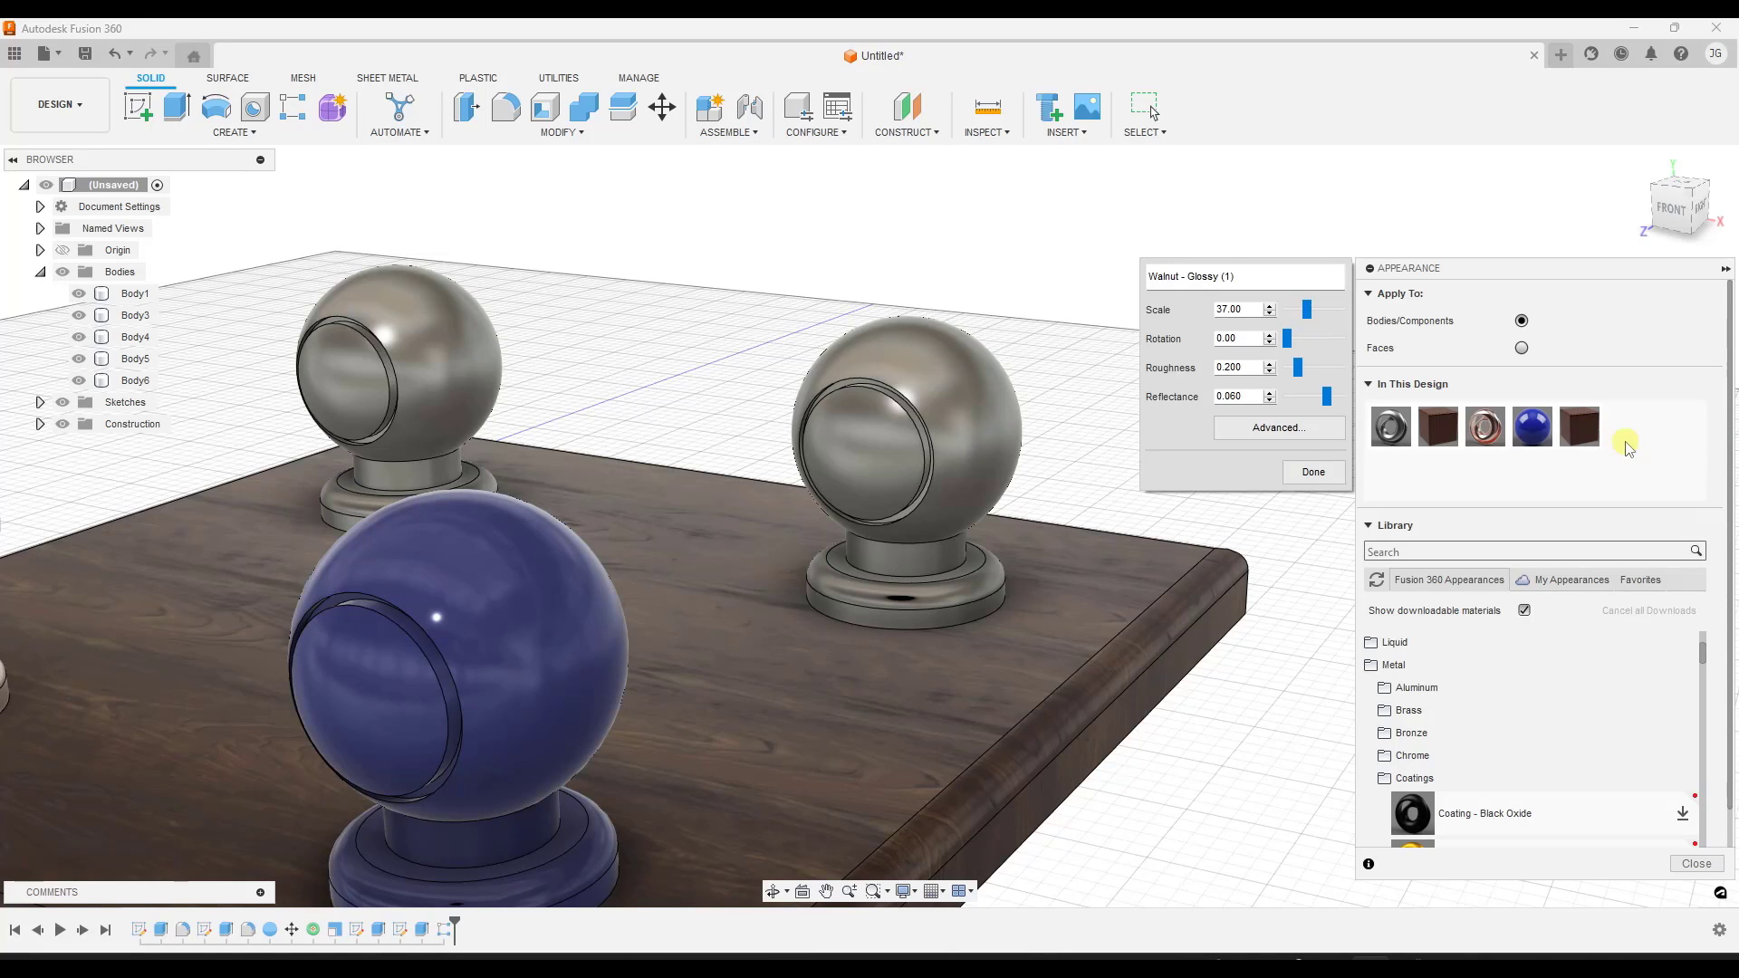
click(1279, 428)
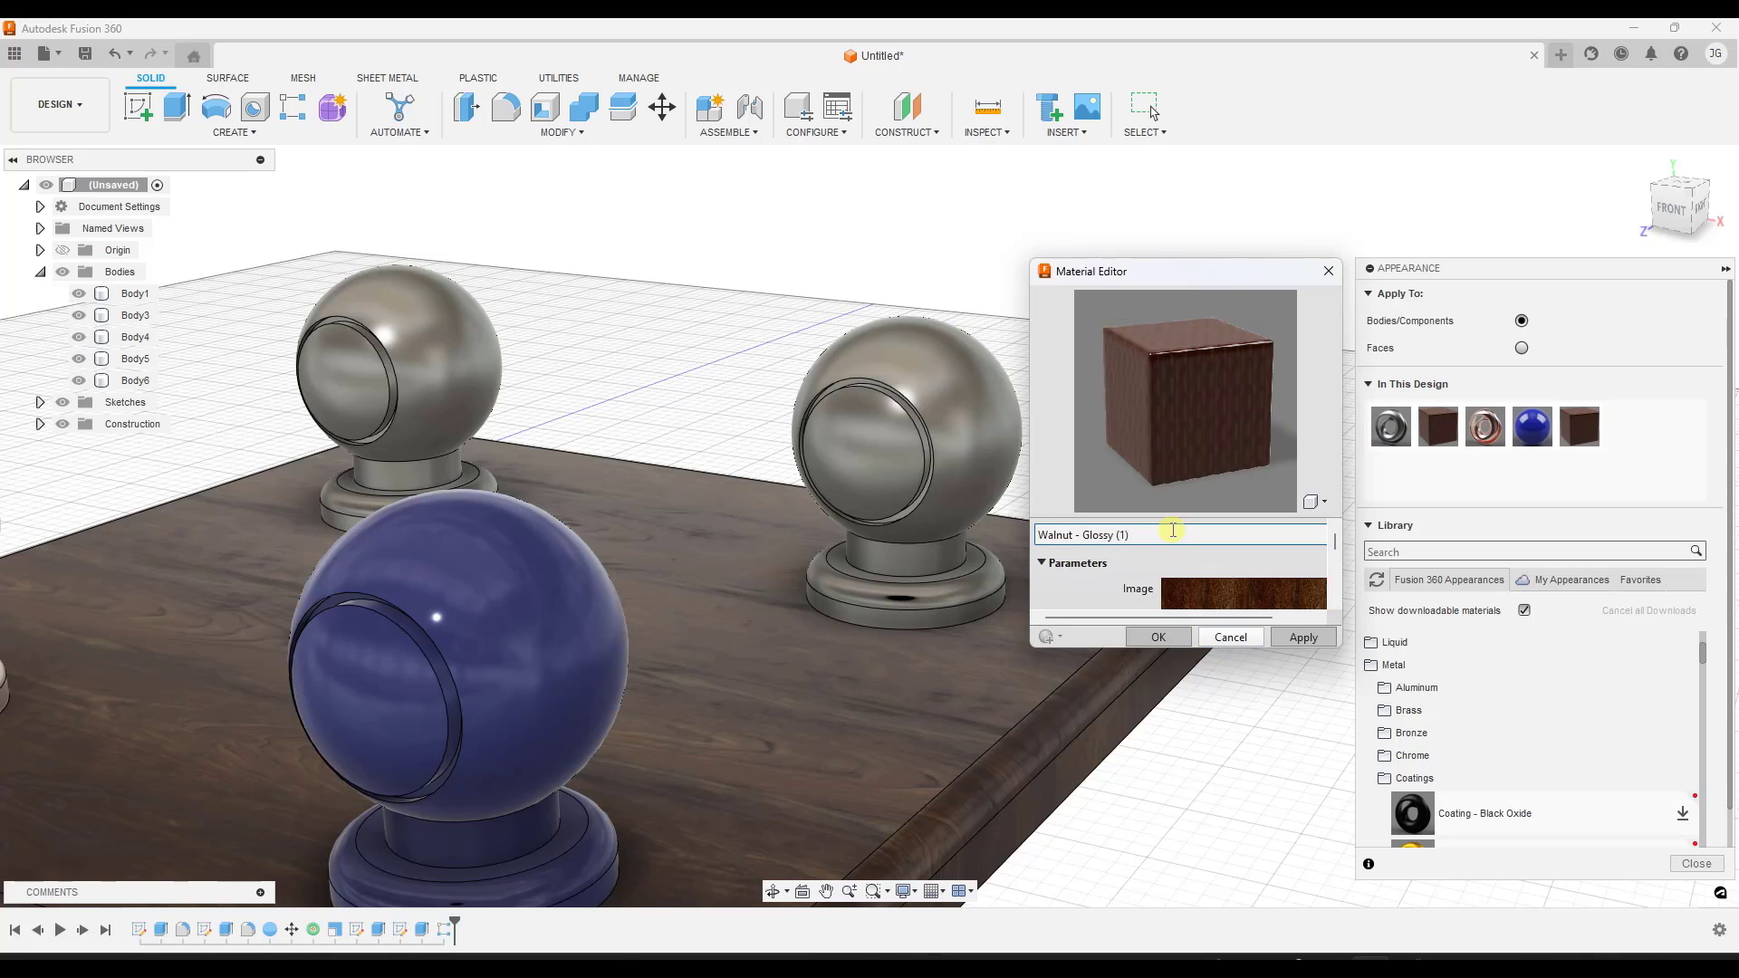
scroll(1182, 543, down, 2)
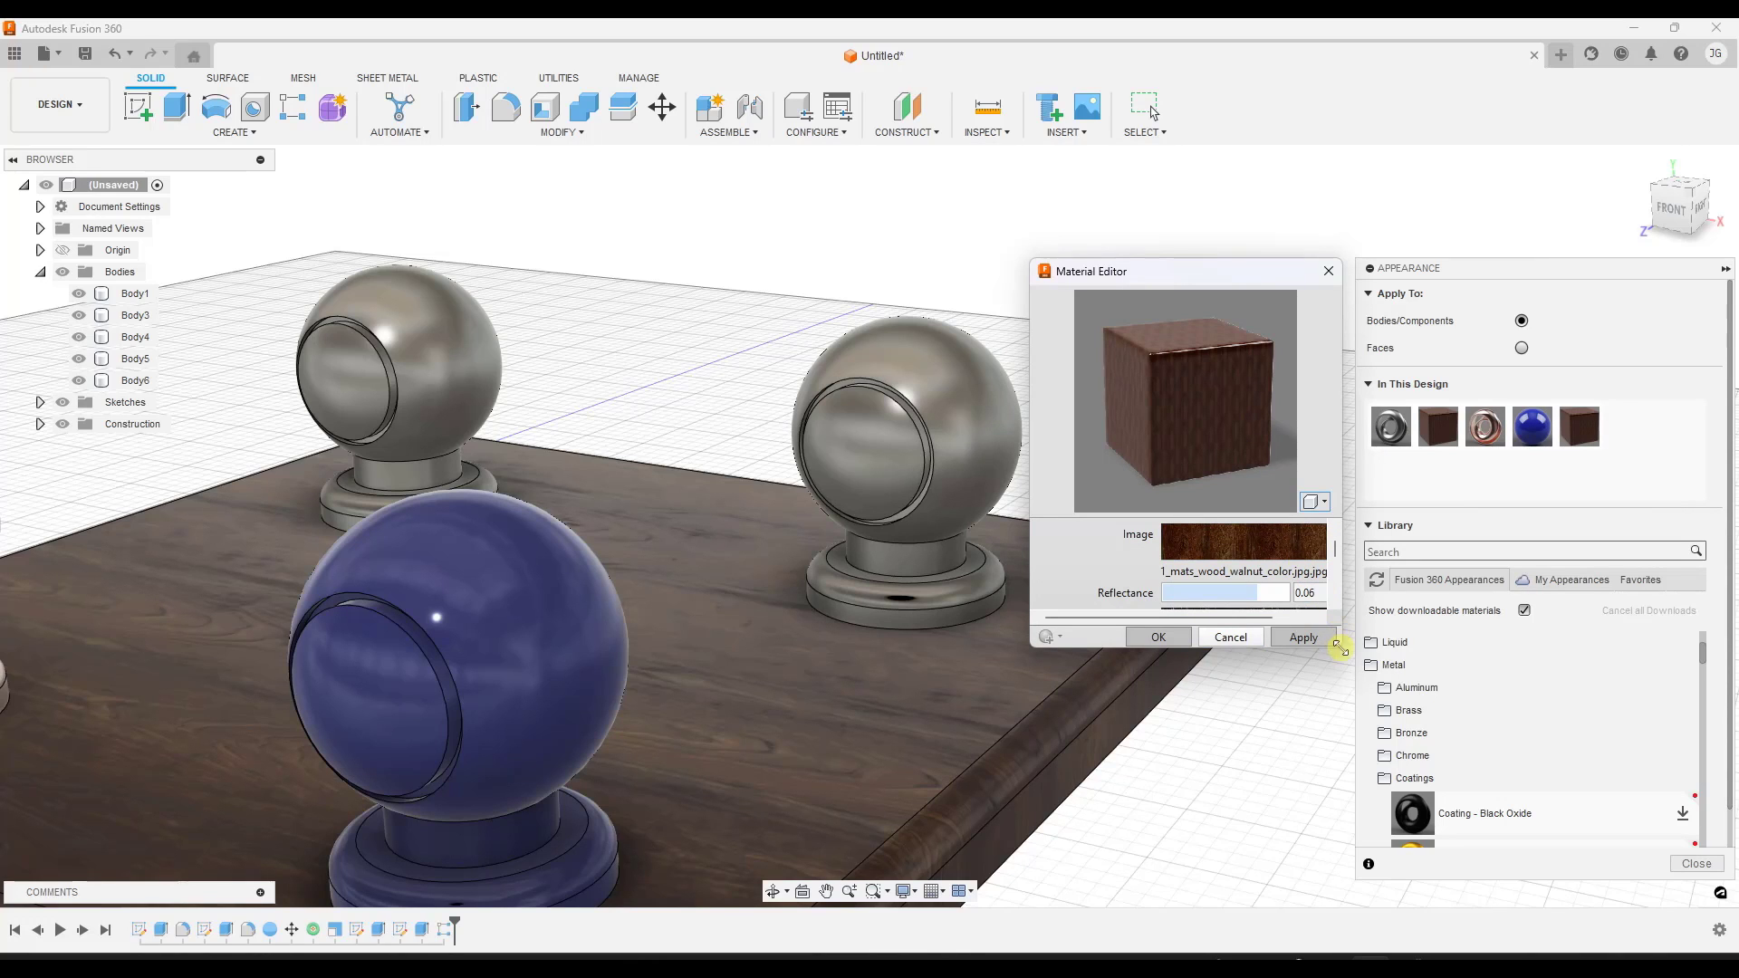
drag(1338, 646, 1577, 646)
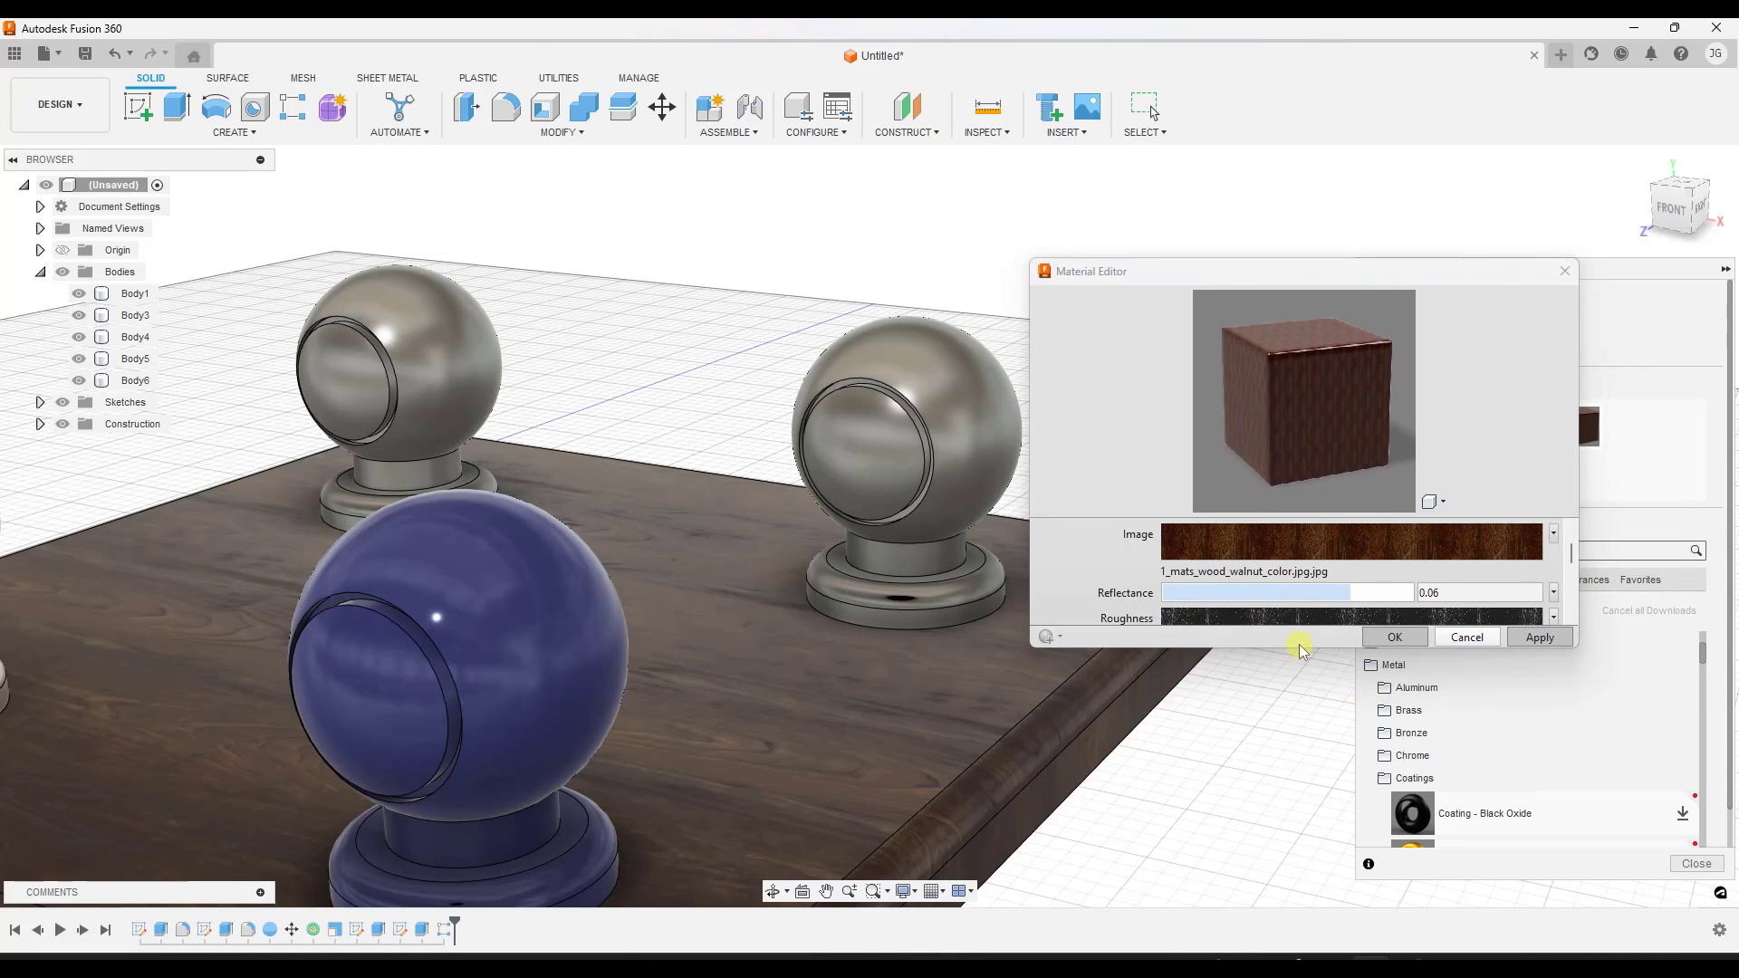
Replace the color image of the duplicated Walnut - Glossy appearance with courbaril.jpg from the real wood textures folder.
drag(1300, 650, 1309, 807)
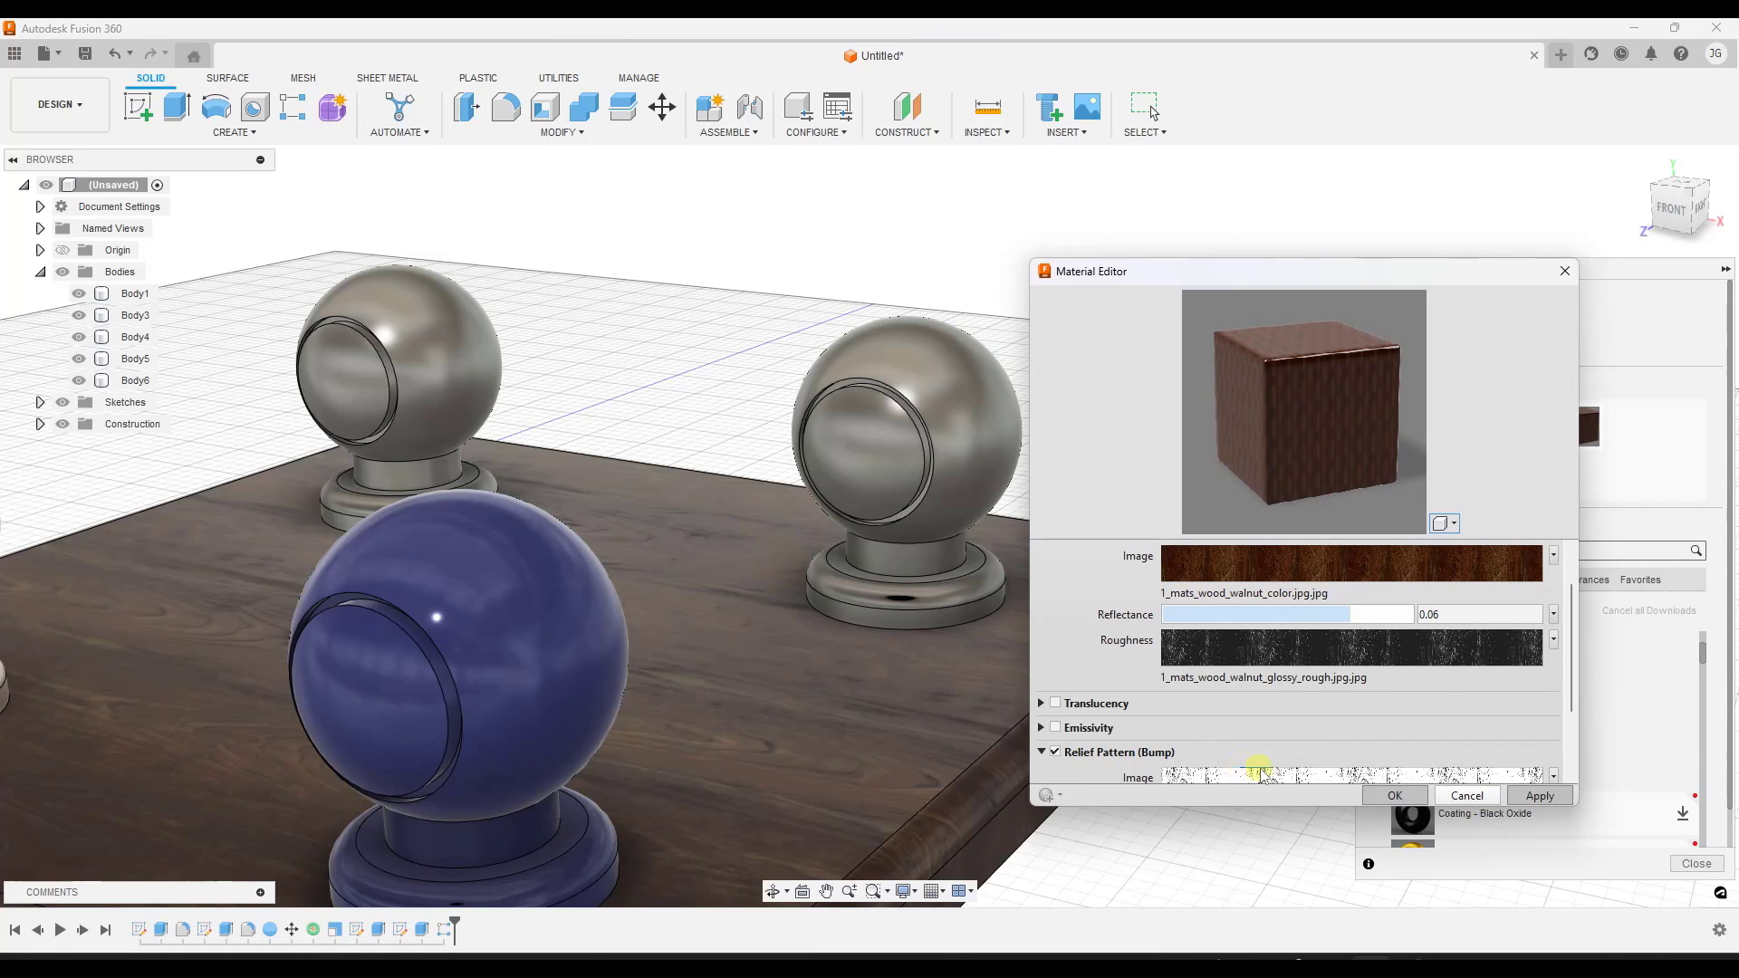
click(1470, 613)
click(1507, 560)
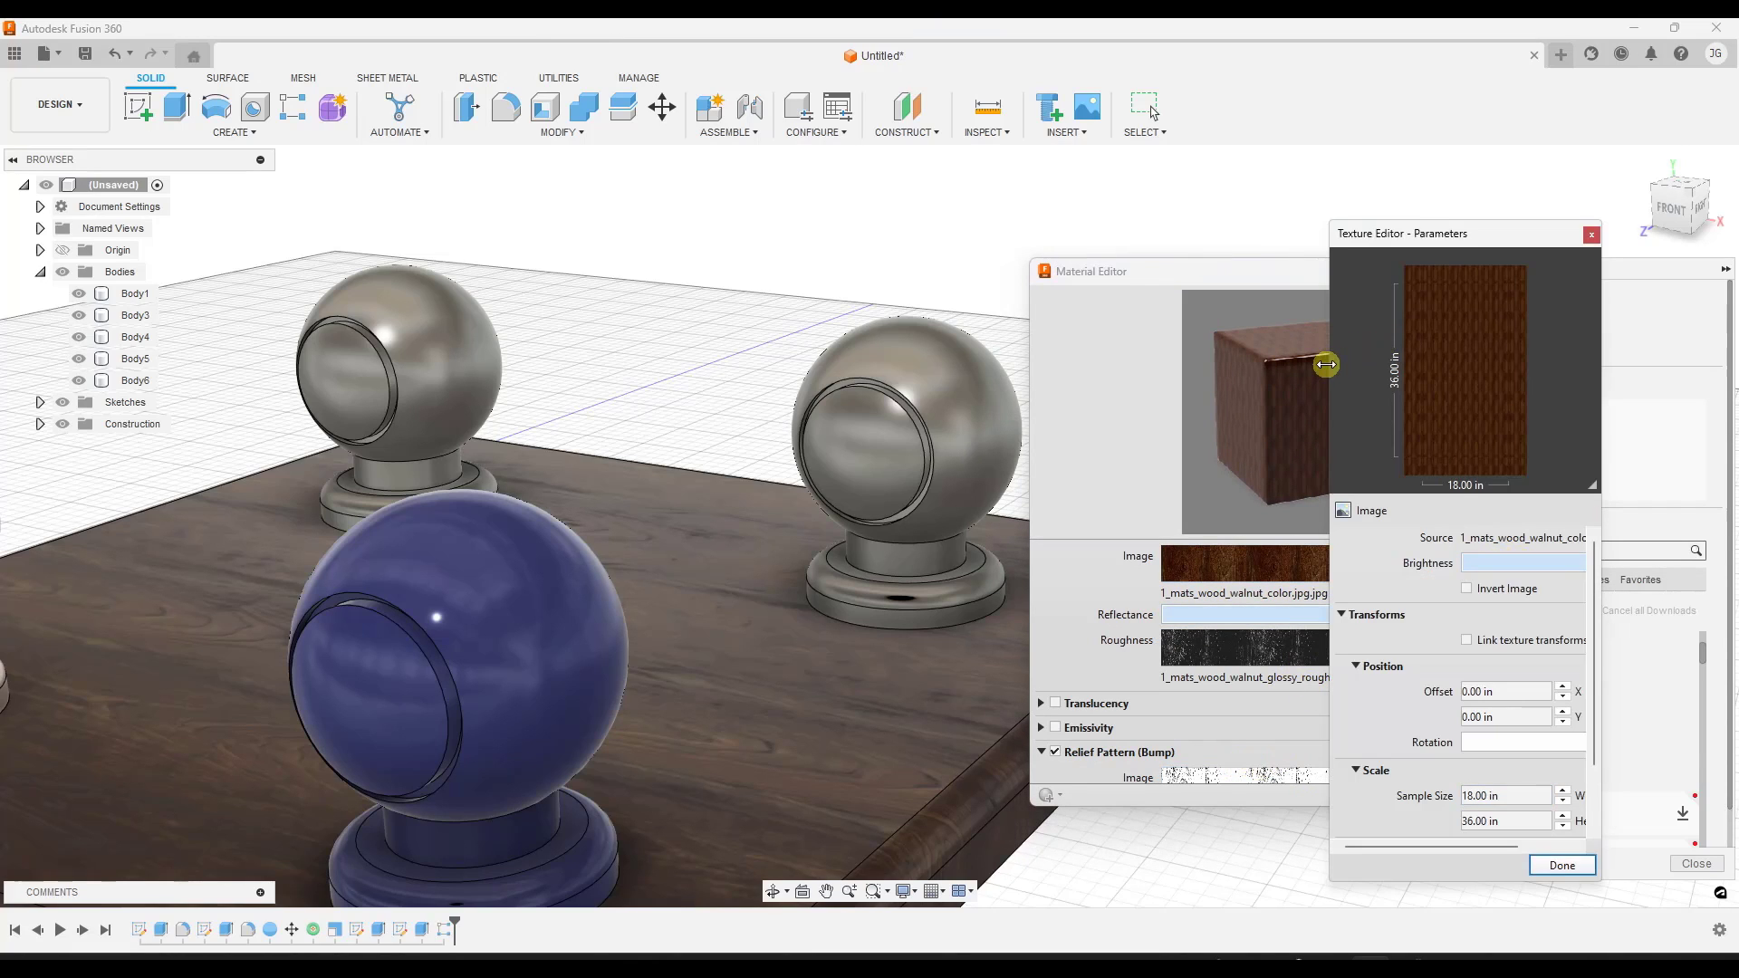
drag(1326, 364, 1147, 362)
click(1308, 539)
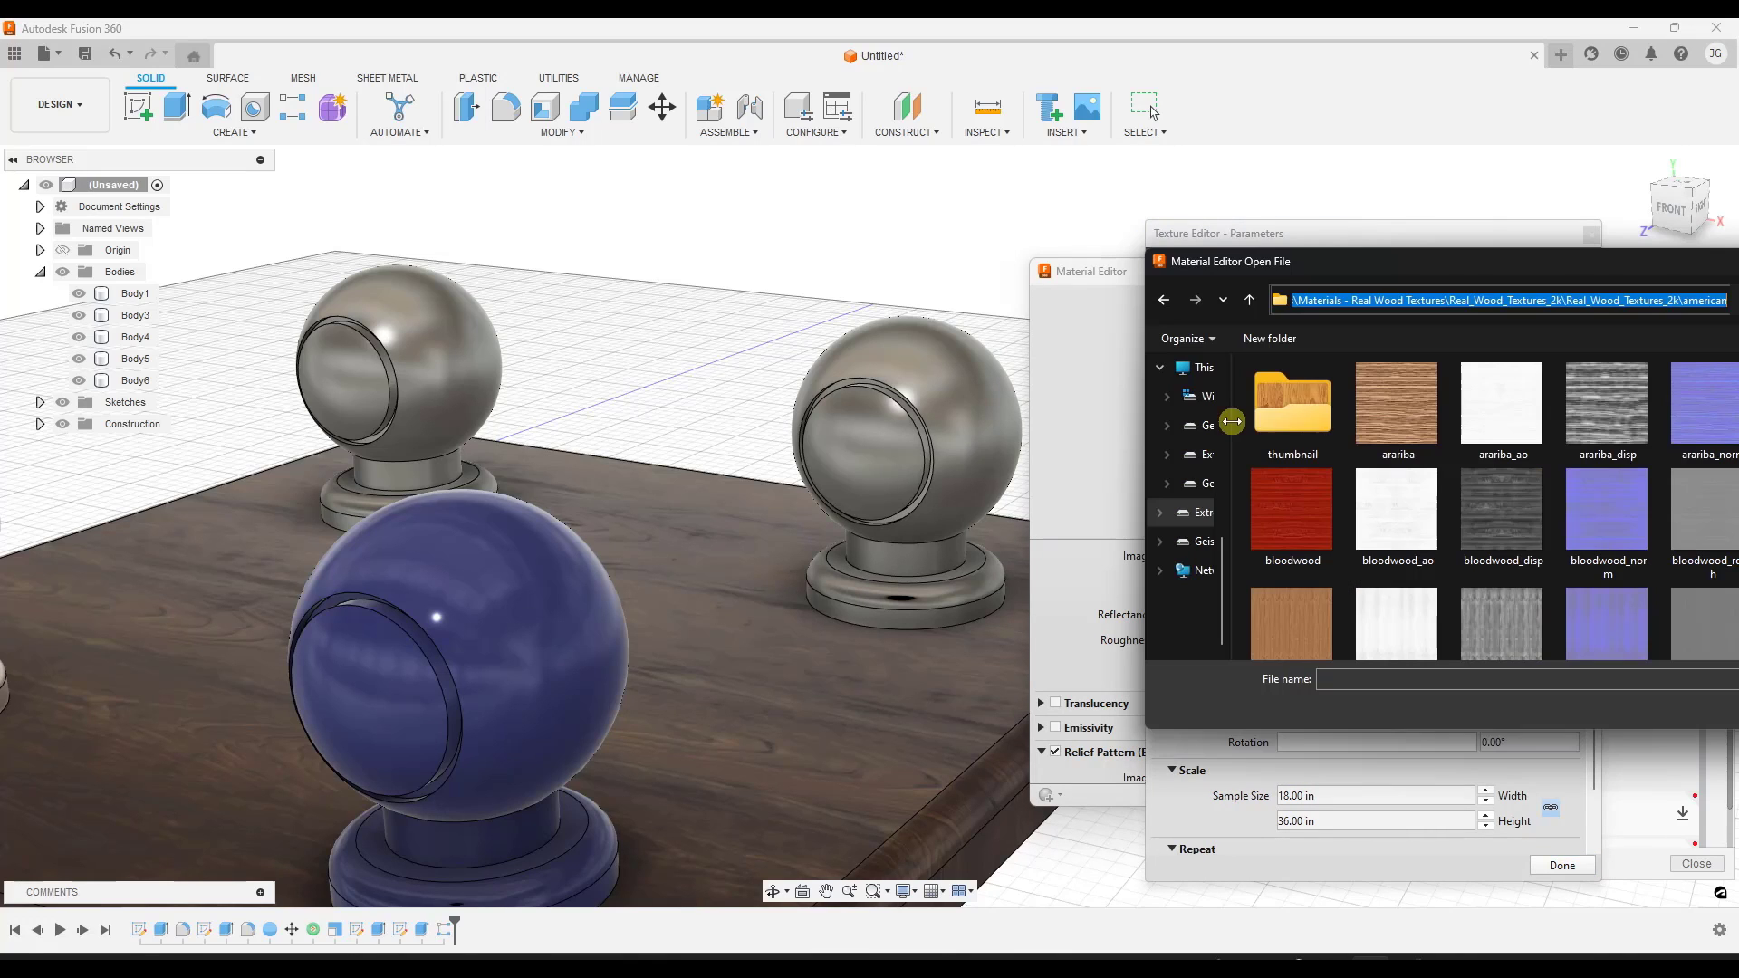
scroll(1450, 472, down, 2)
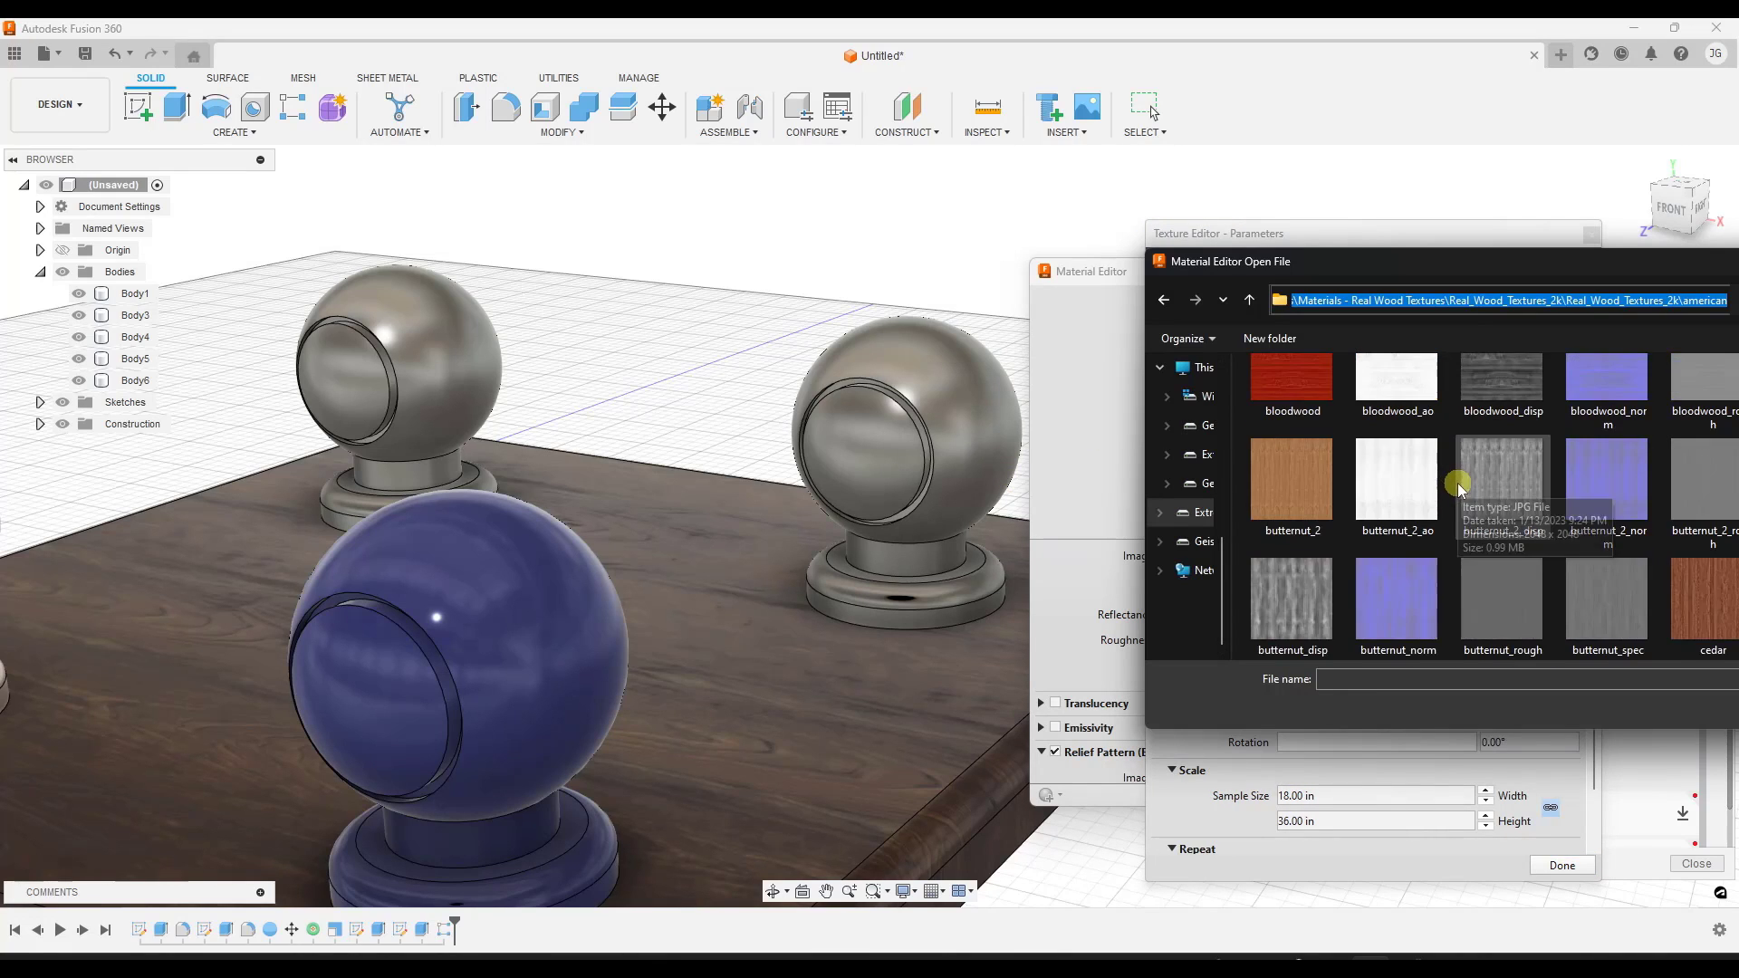
scroll(1464, 501, down, 2)
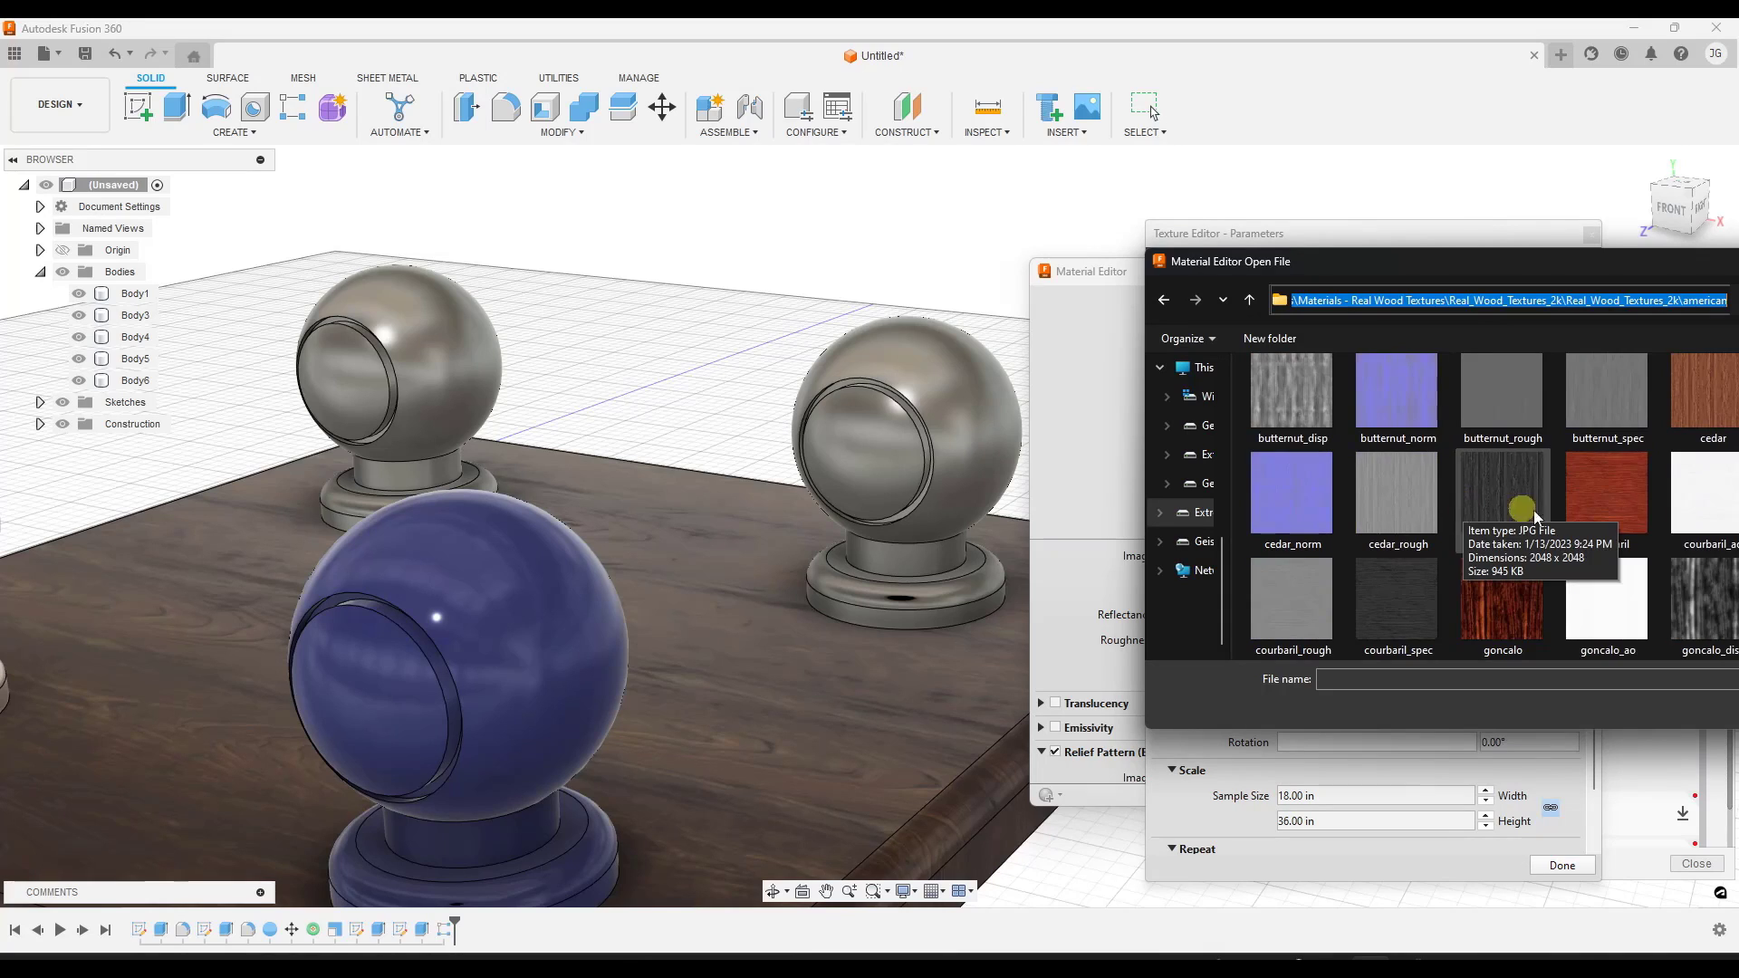
double_click(1626, 502)
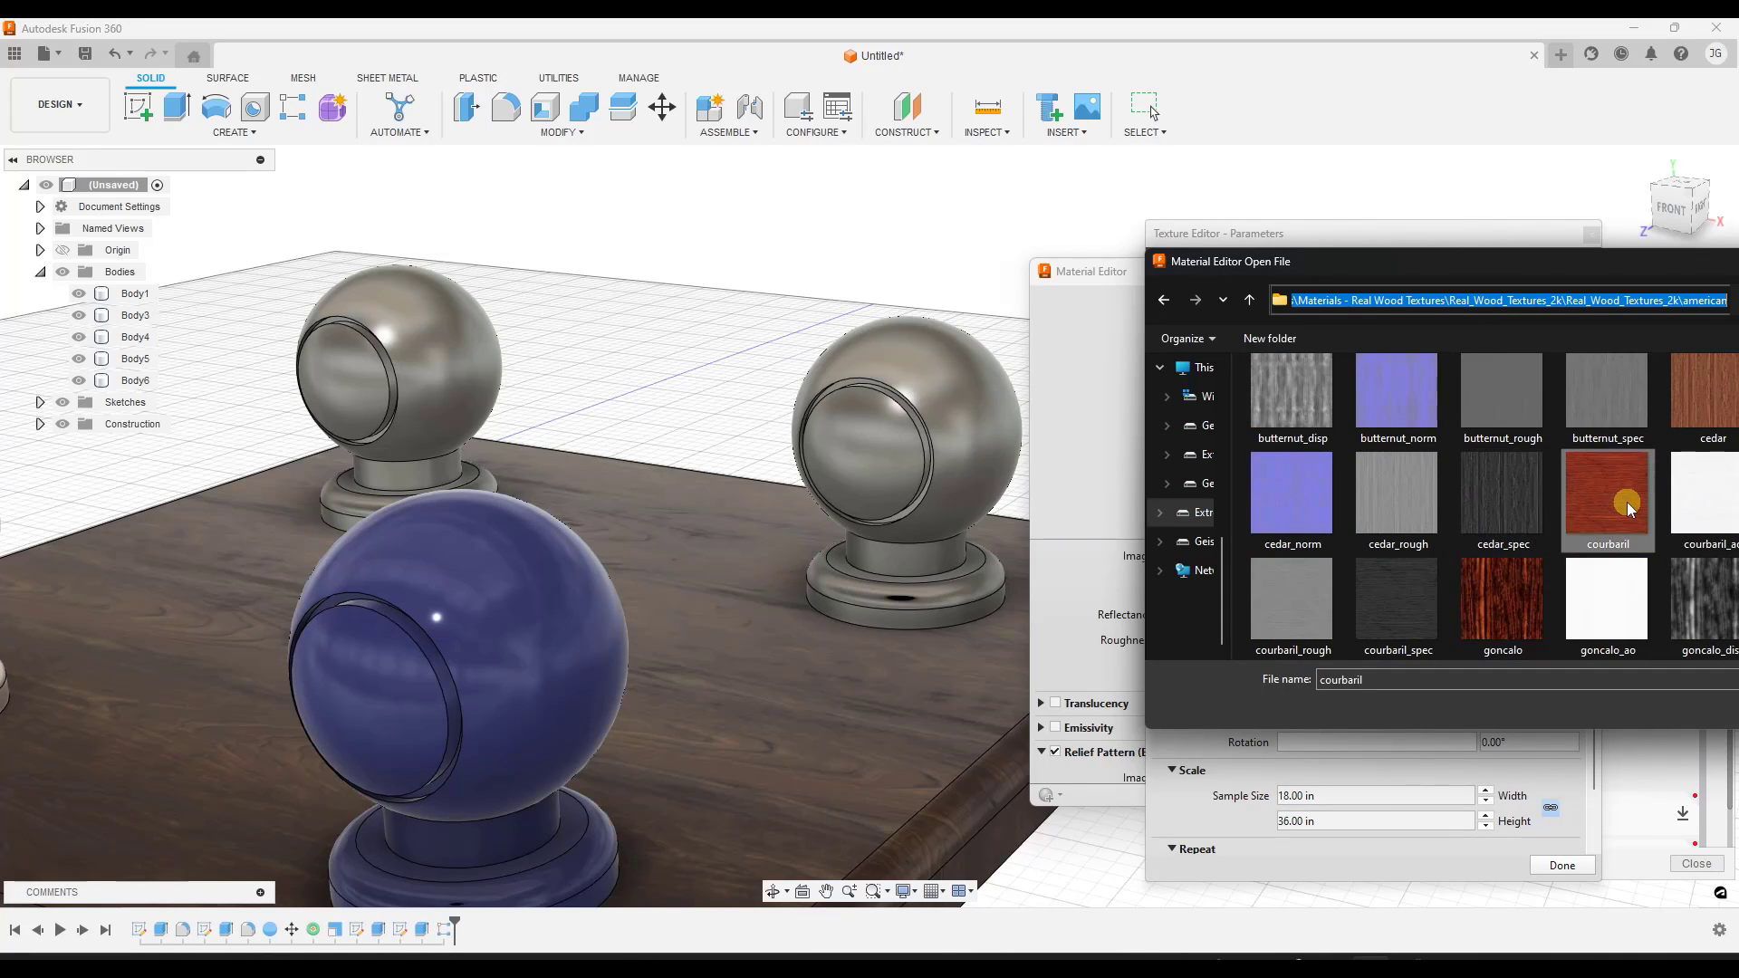
click(1556, 865)
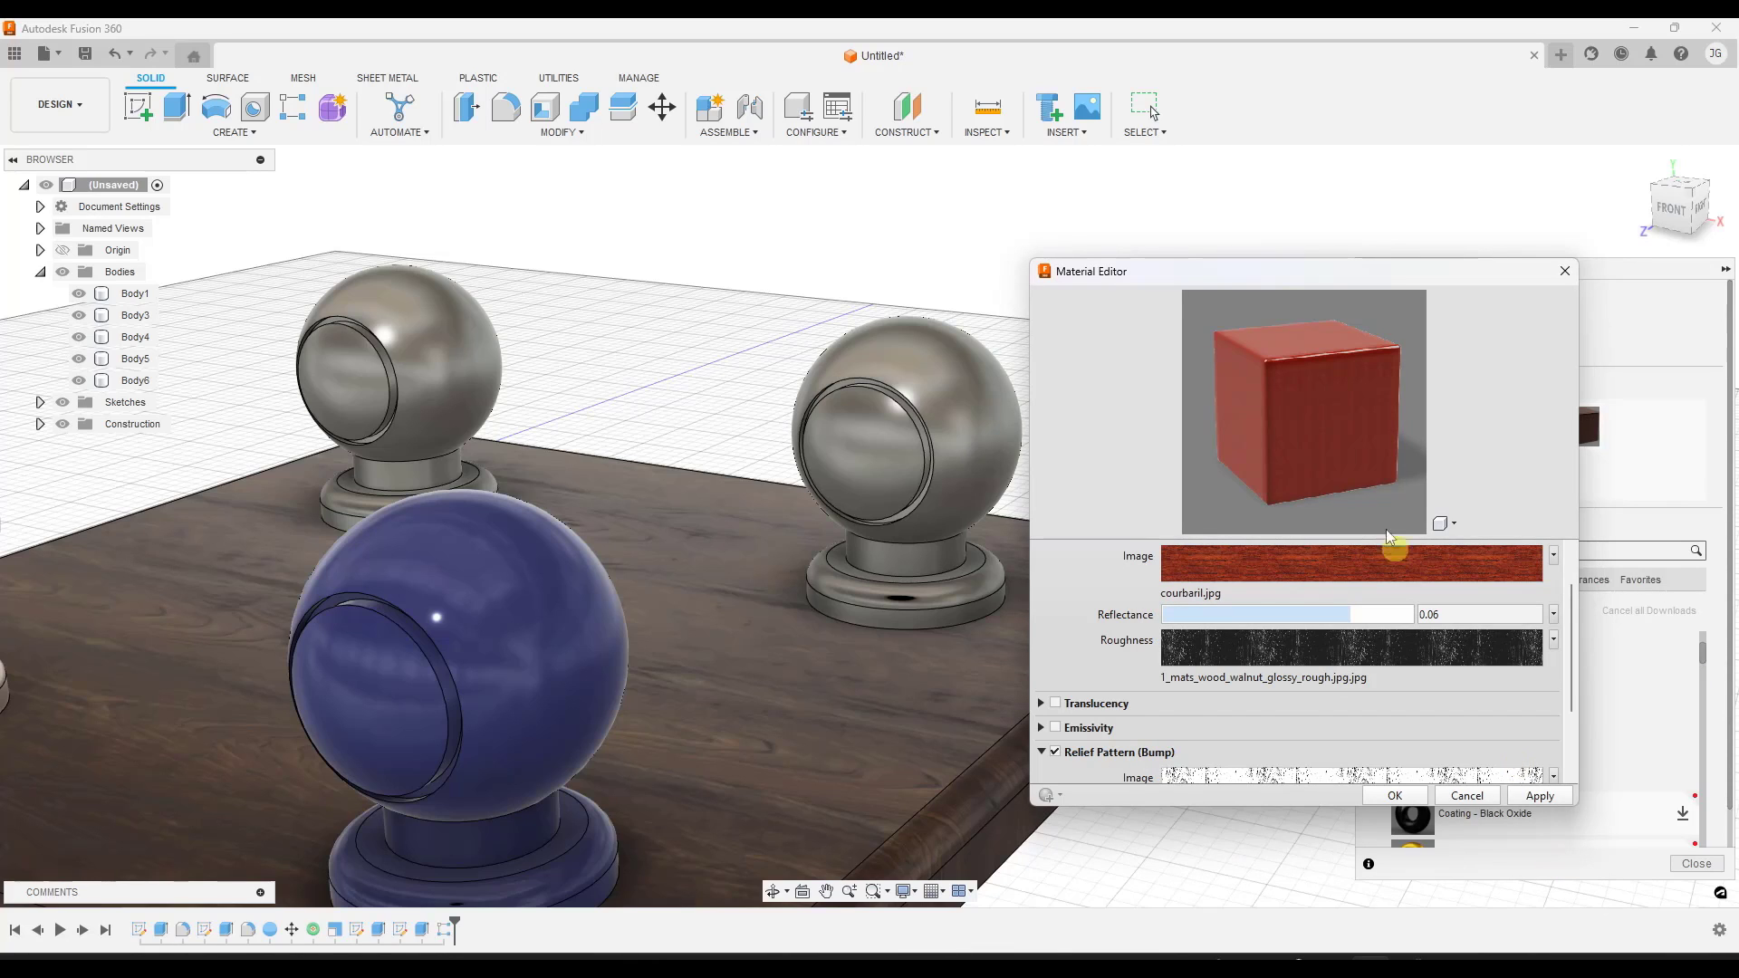
Confirm the edited wood appearance, apply it to the unpainted ball stand Body6 and check its grain up close.
click(1395, 795)
drag(1579, 427, 995, 426)
scroll(1024, 453, up, 3)
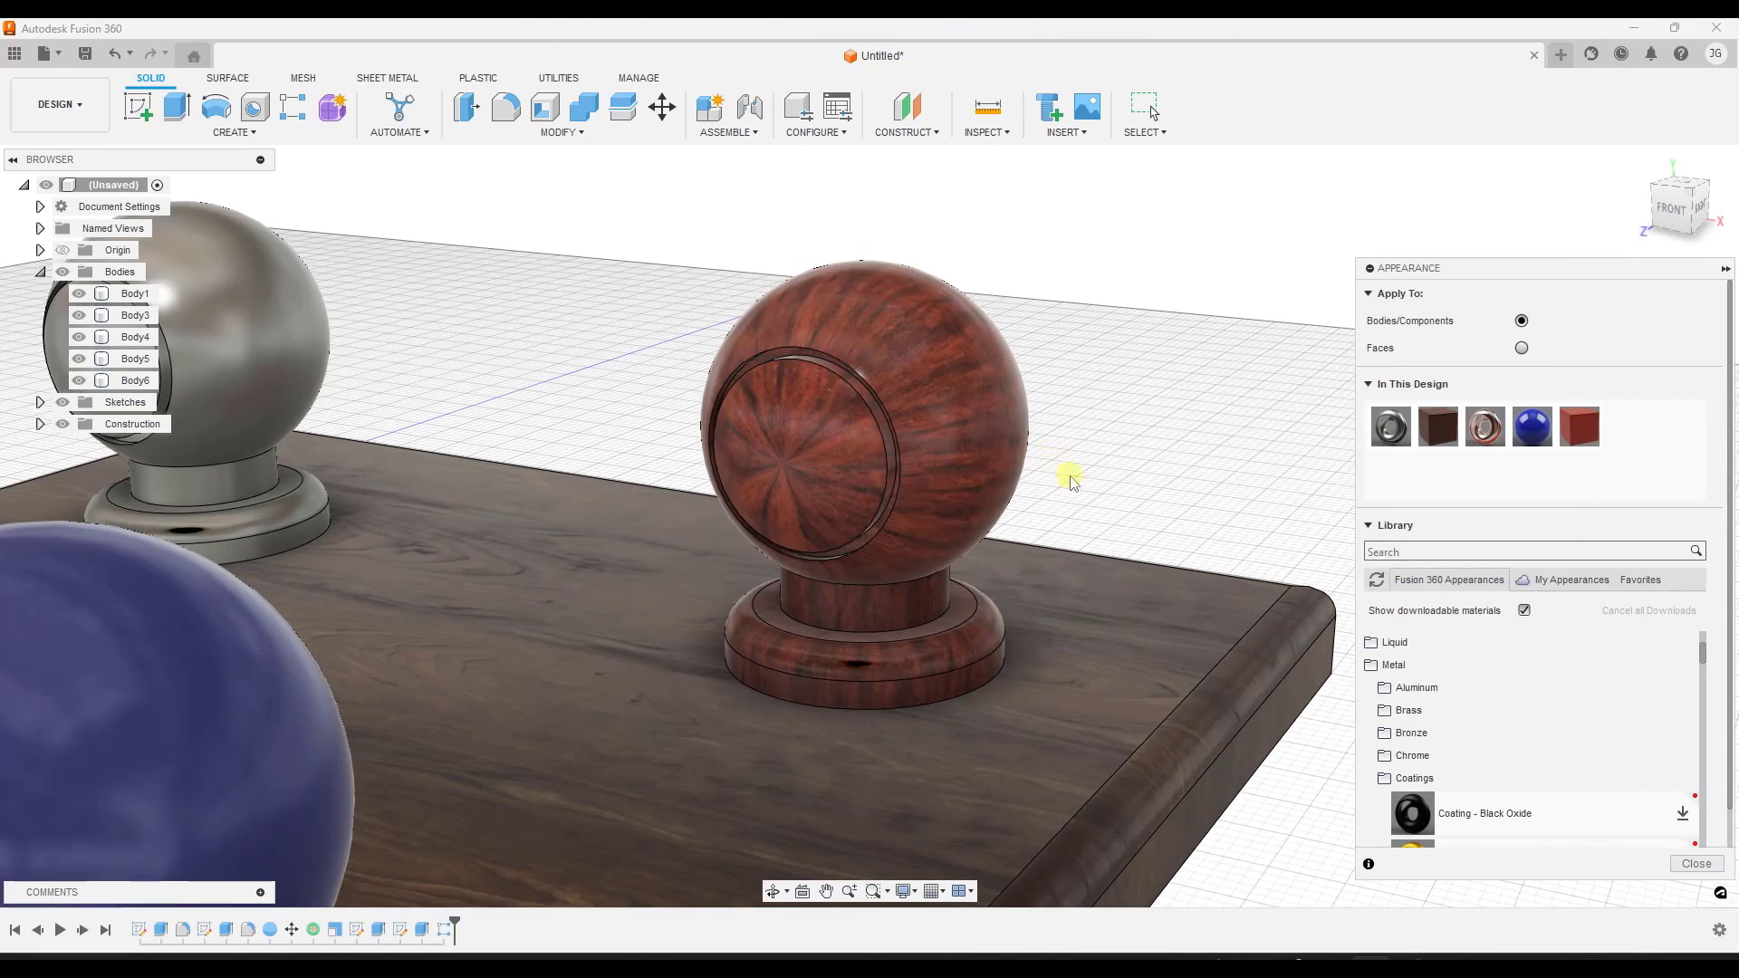
shift+middle_drag(1141, 467, 783, 313)
scroll(761, 299, up, 1)
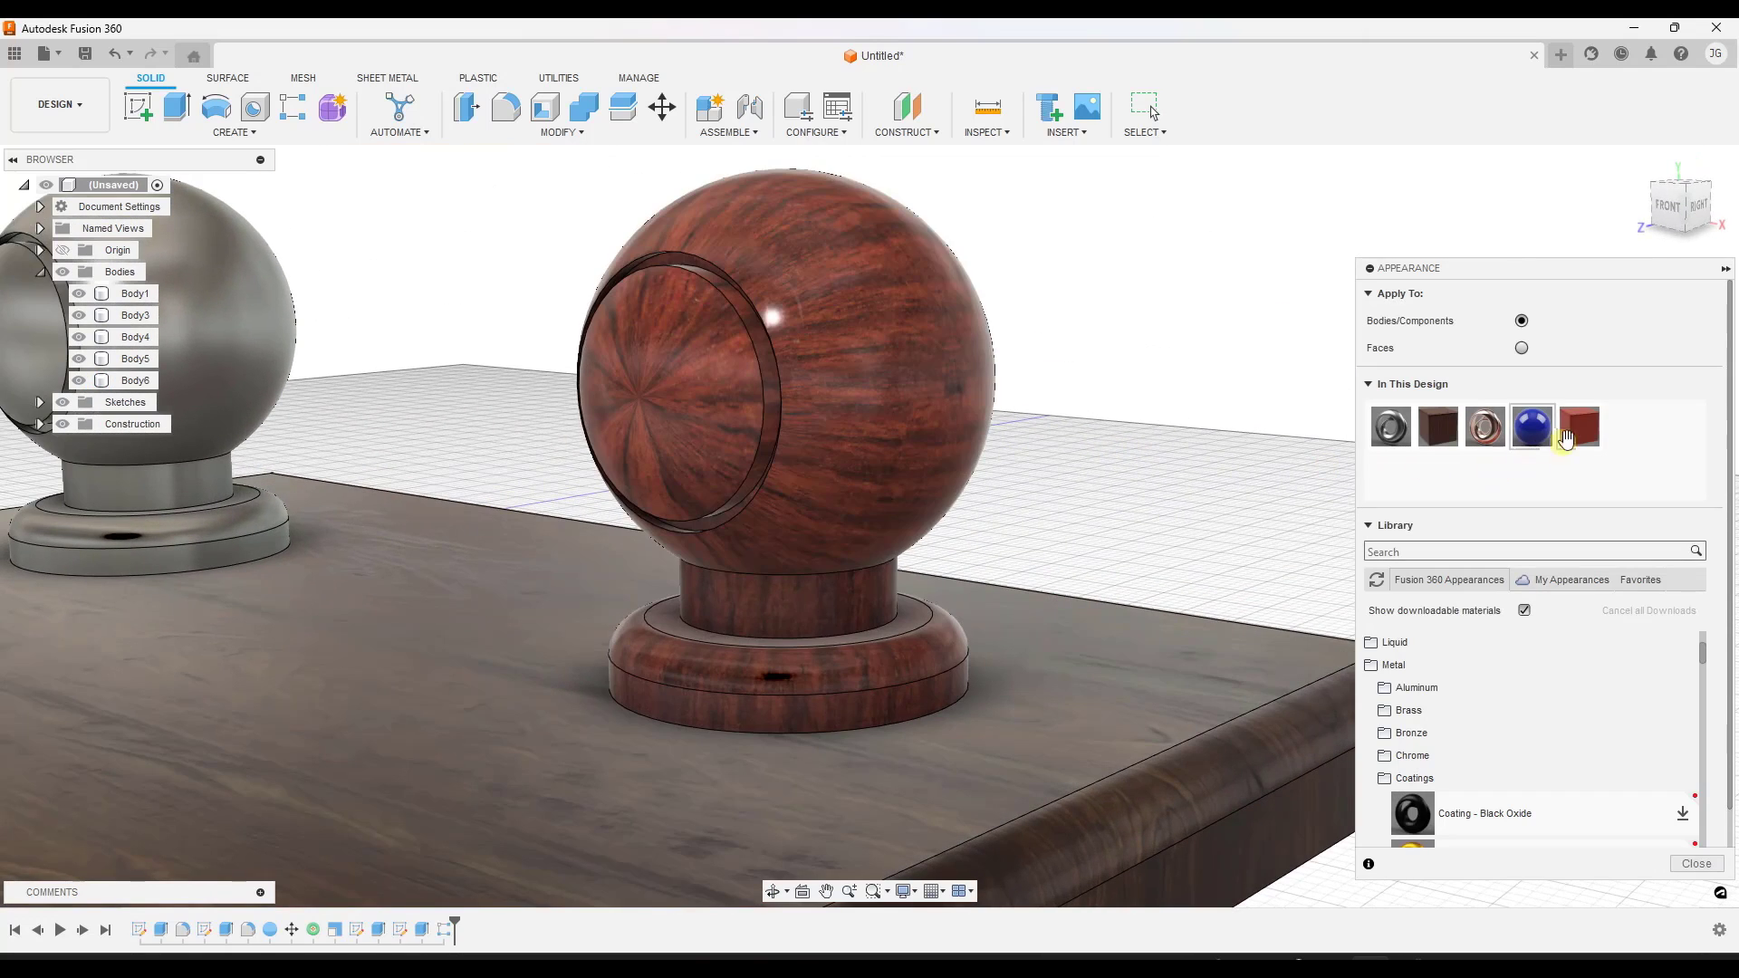
Edit the courbaril appearance again, using courbaril_rough.jpg as the roughness image and courbaril_norm.jpg as the relief pattern image.
right_click(1581, 426)
click(1557, 438)
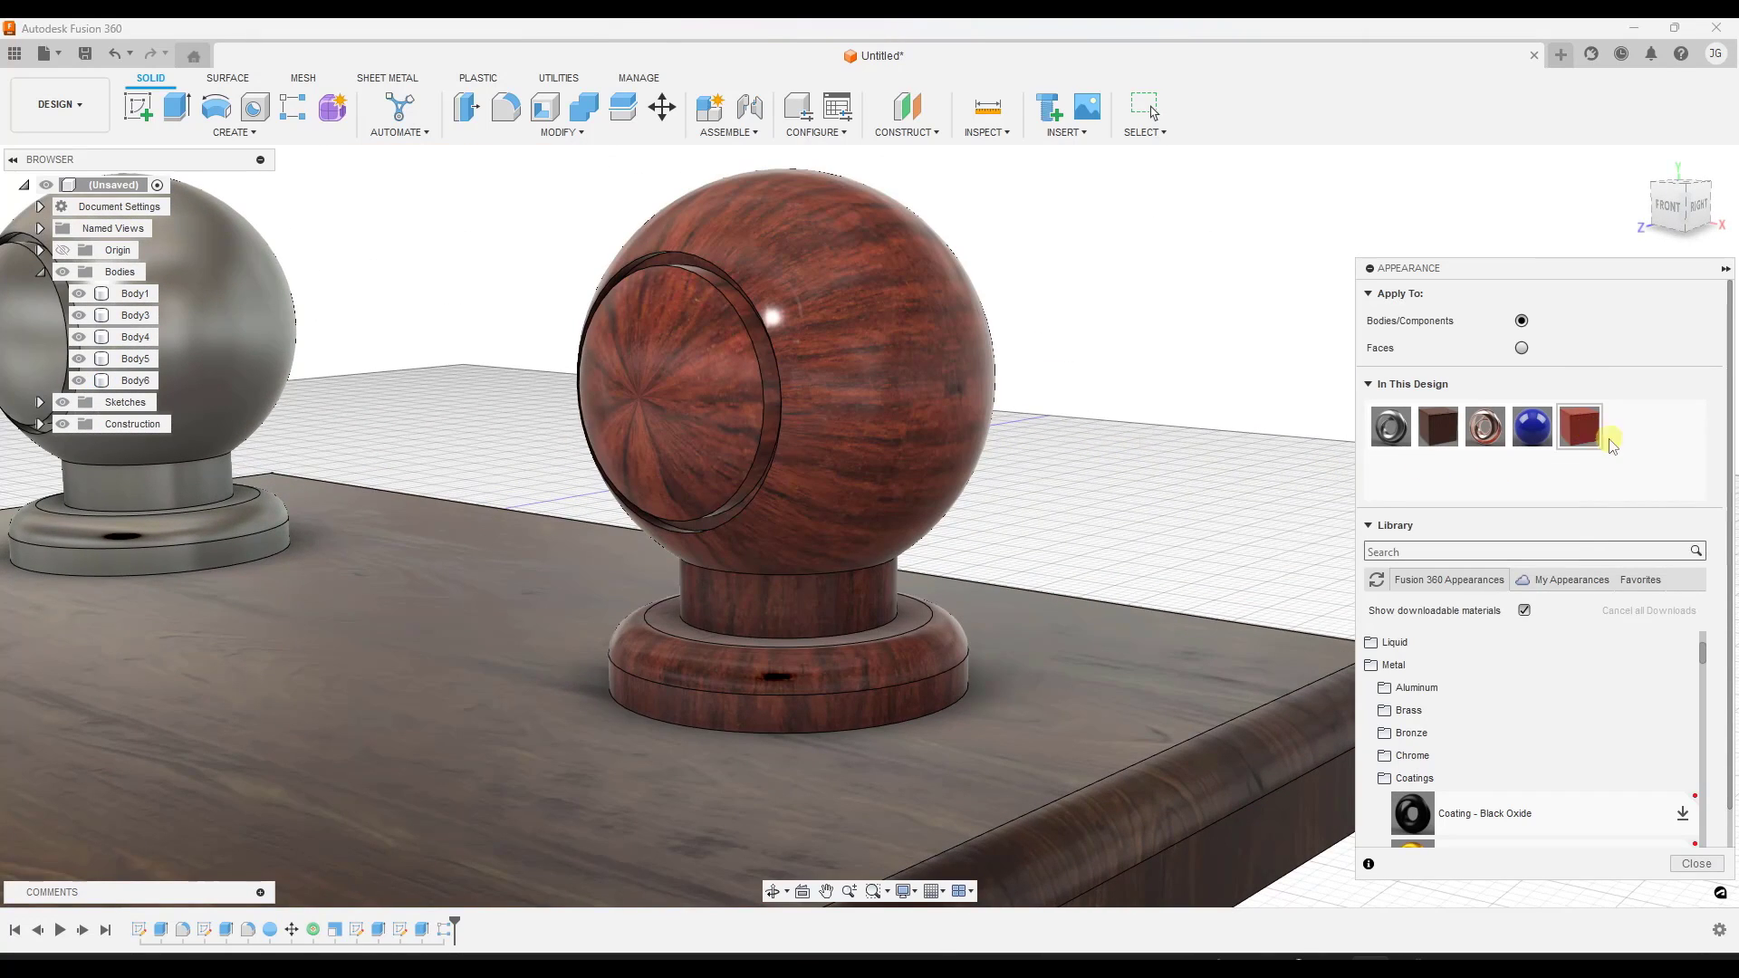
scroll(1241, 548, down, 1)
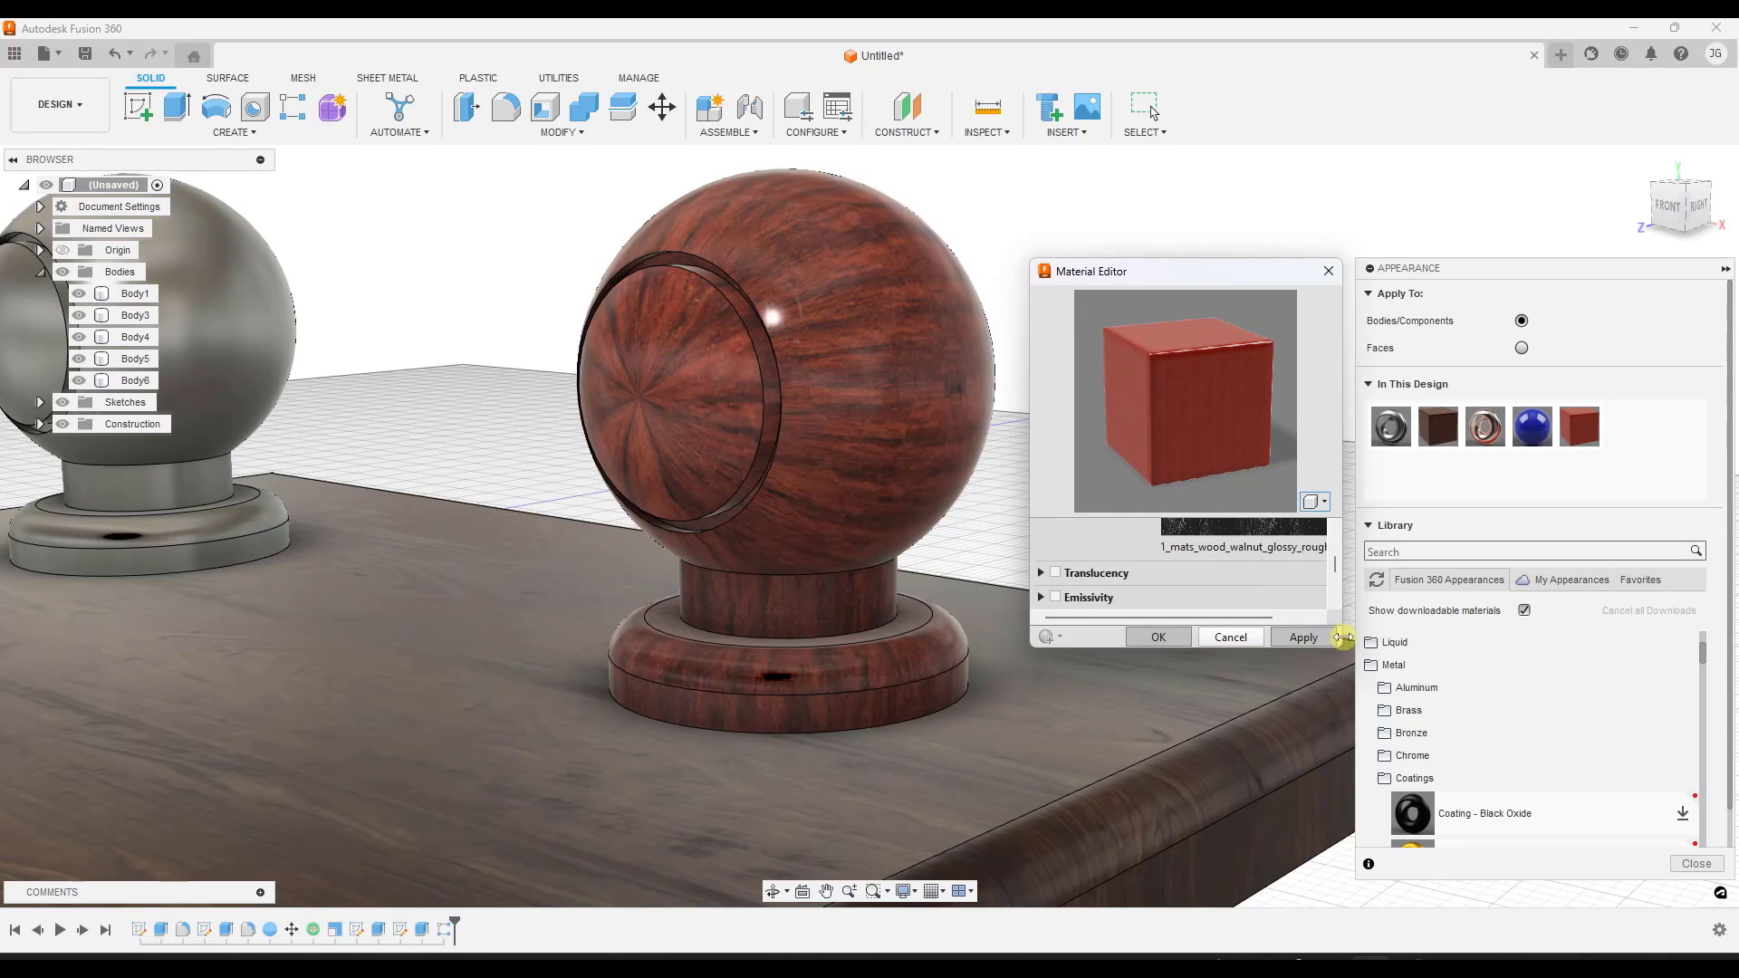
drag(1343, 637, 1628, 637)
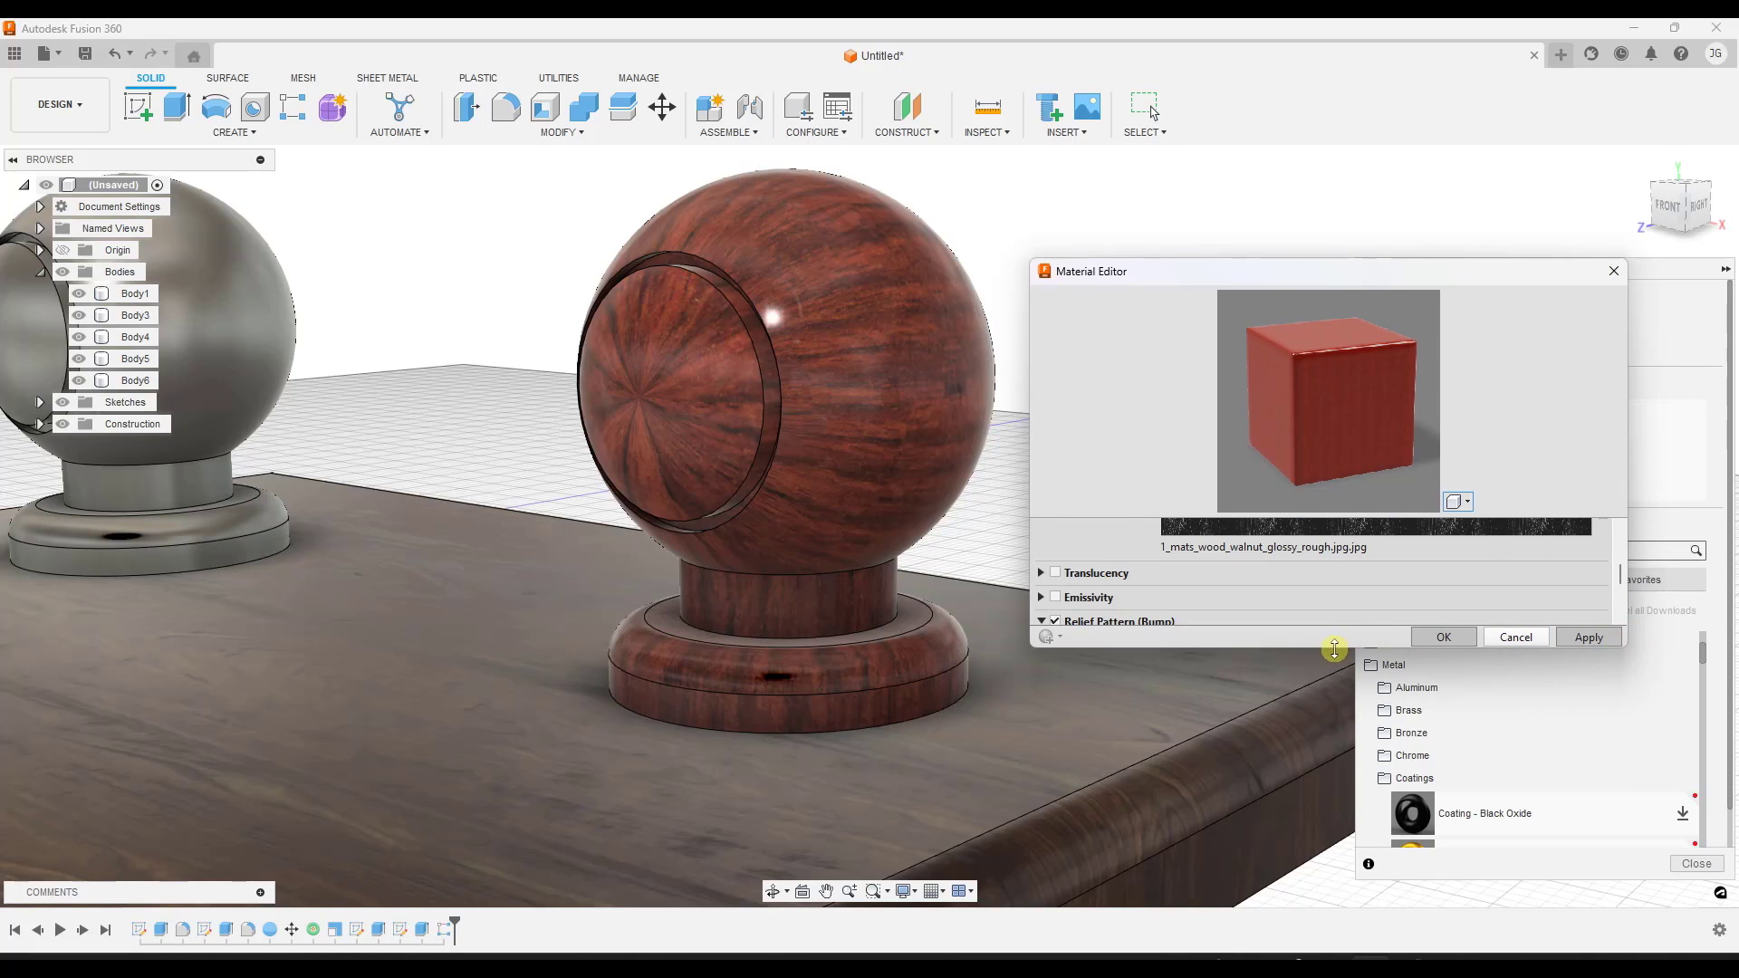
drag(1333, 648, 1327, 892)
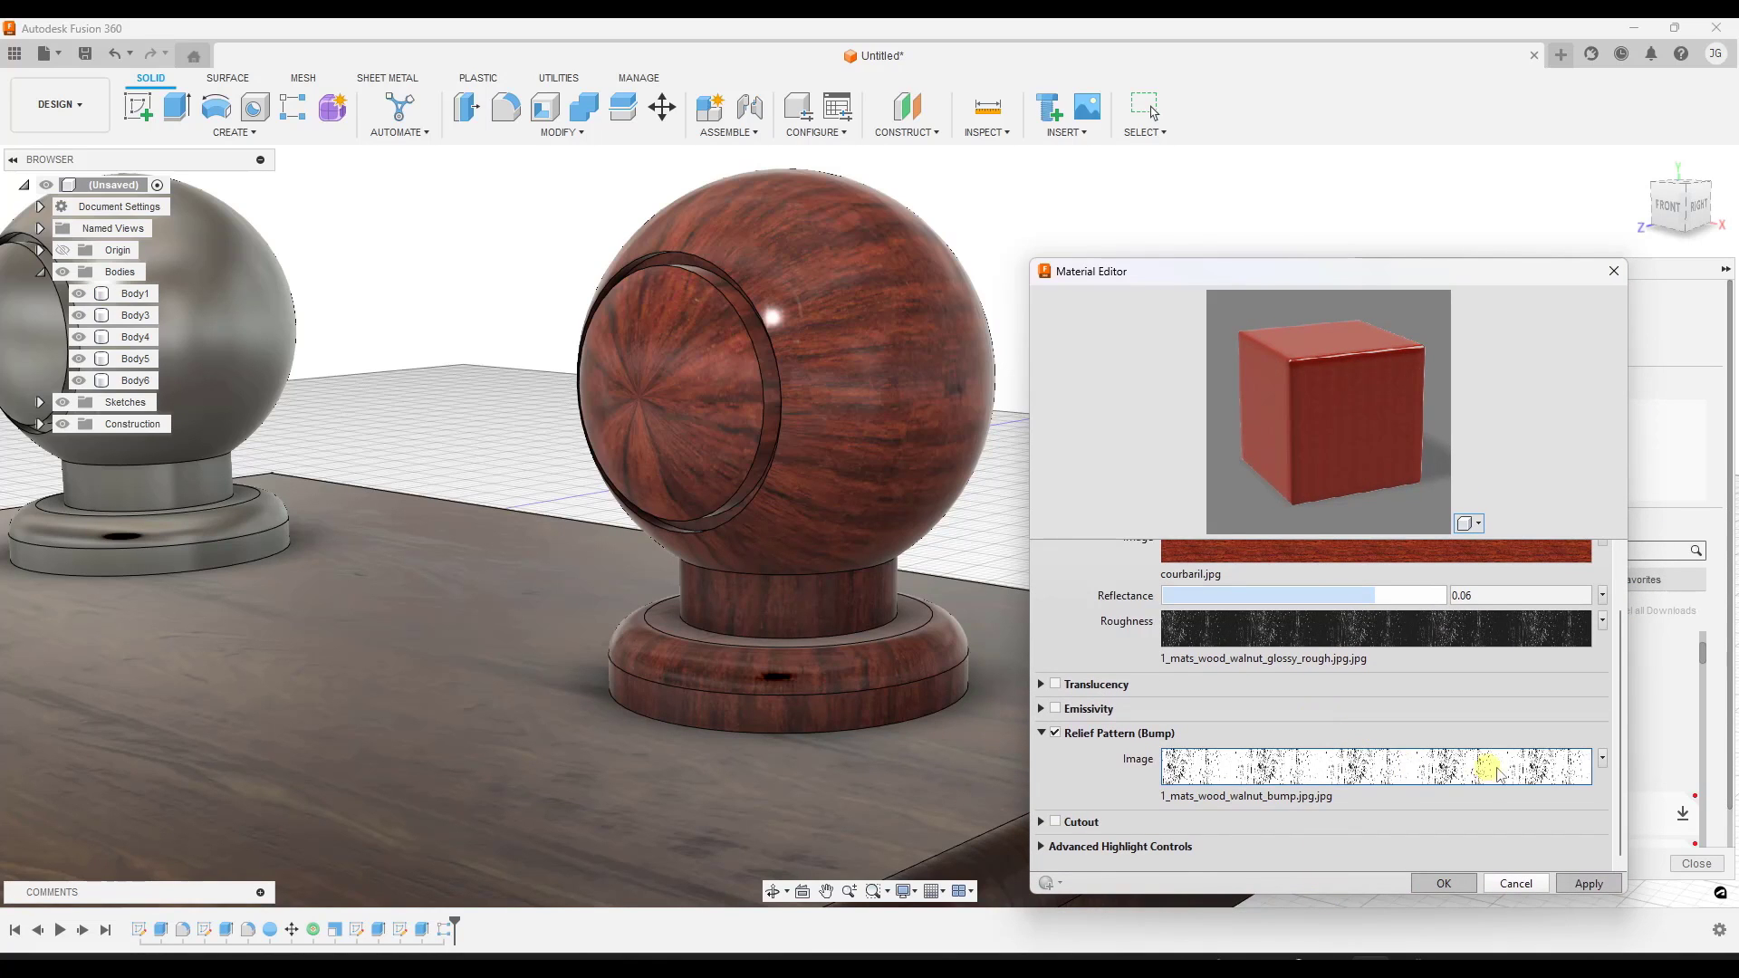
click(1602, 758)
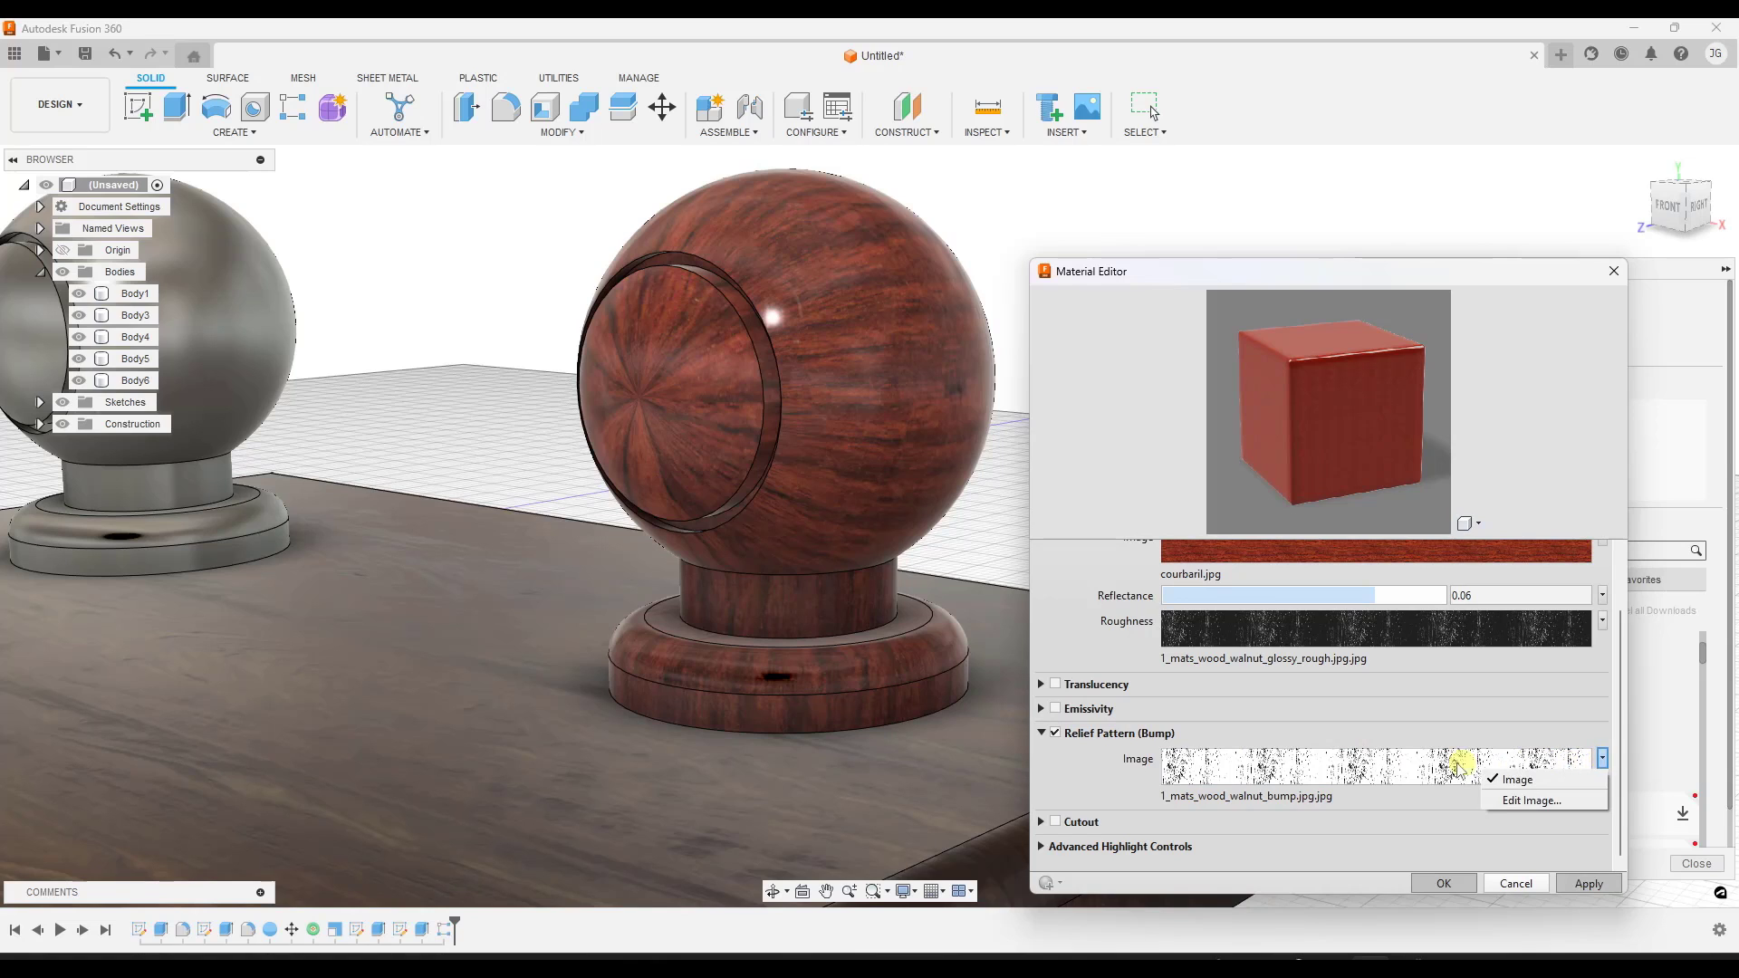
click(1395, 765)
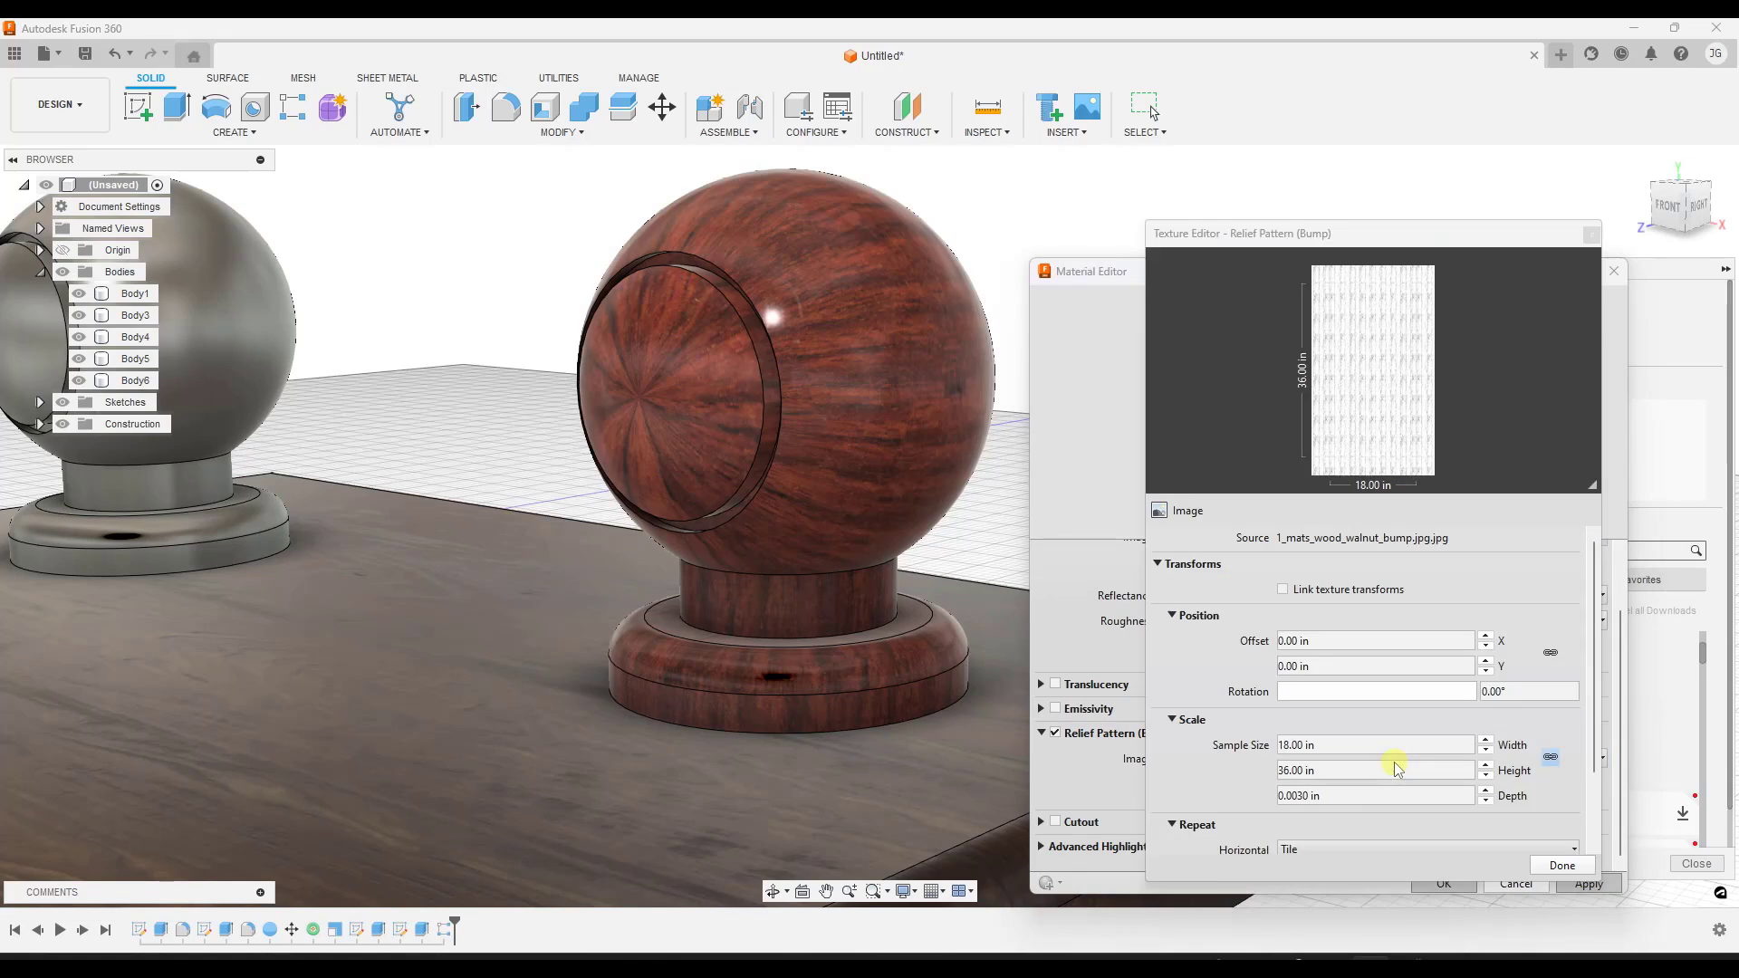
click(1338, 540)
click(1389, 544)
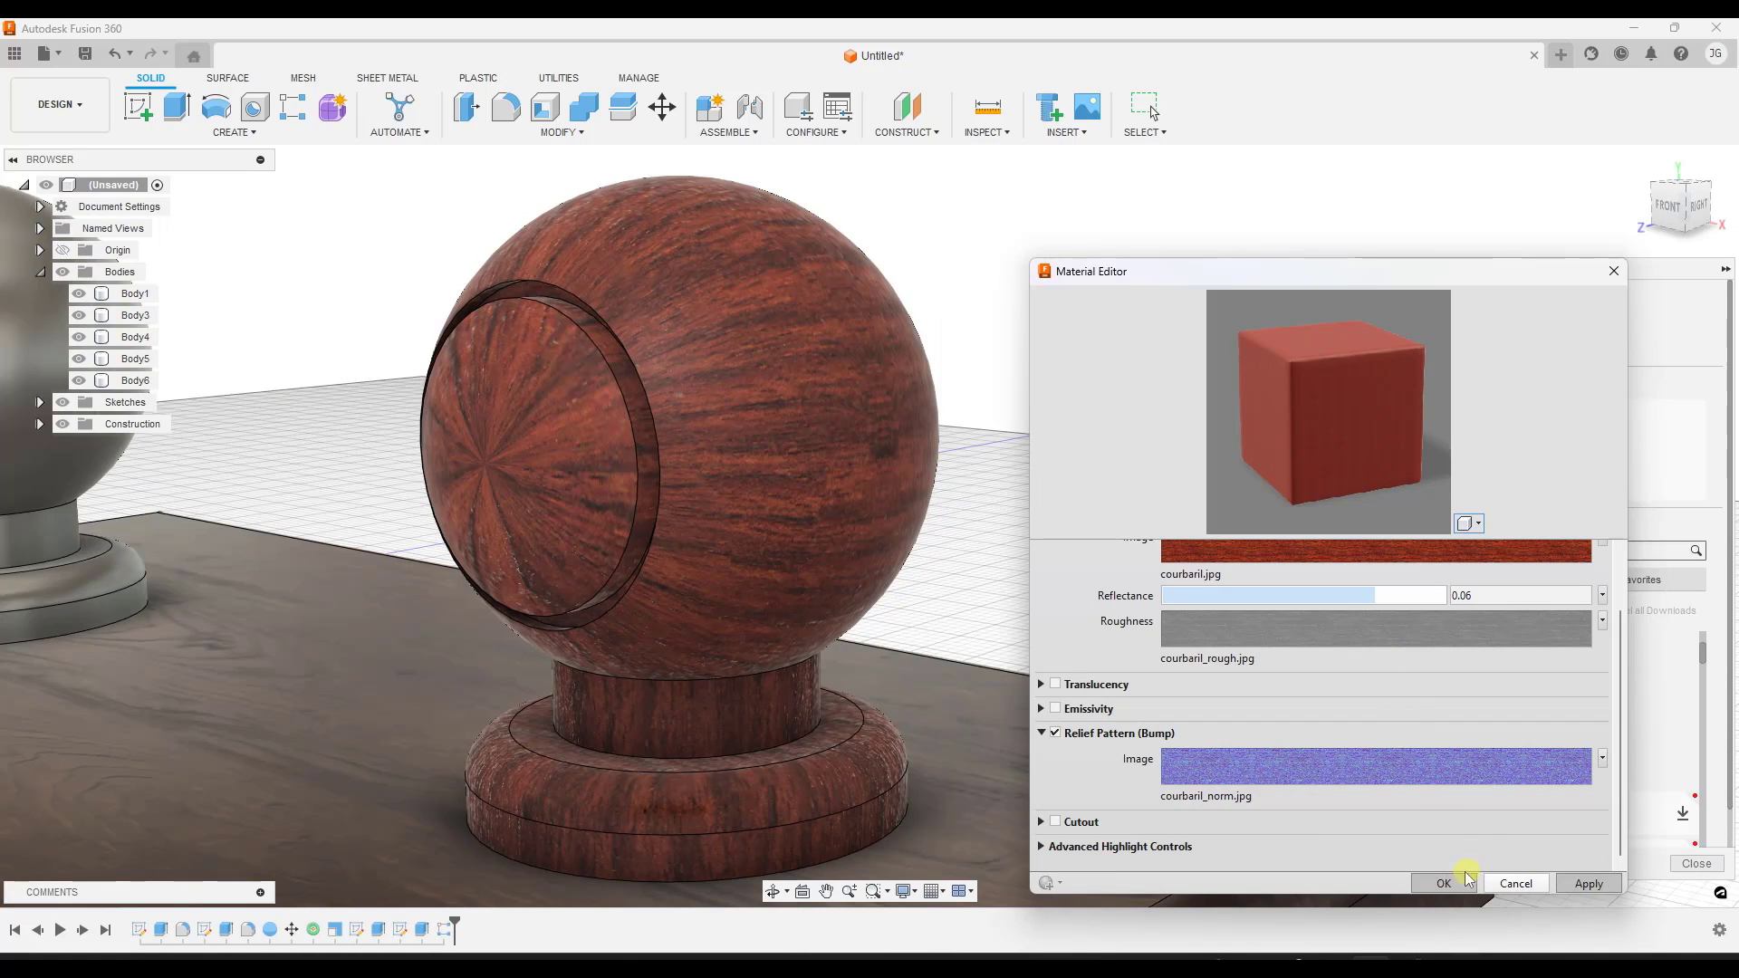
click(1514, 883)
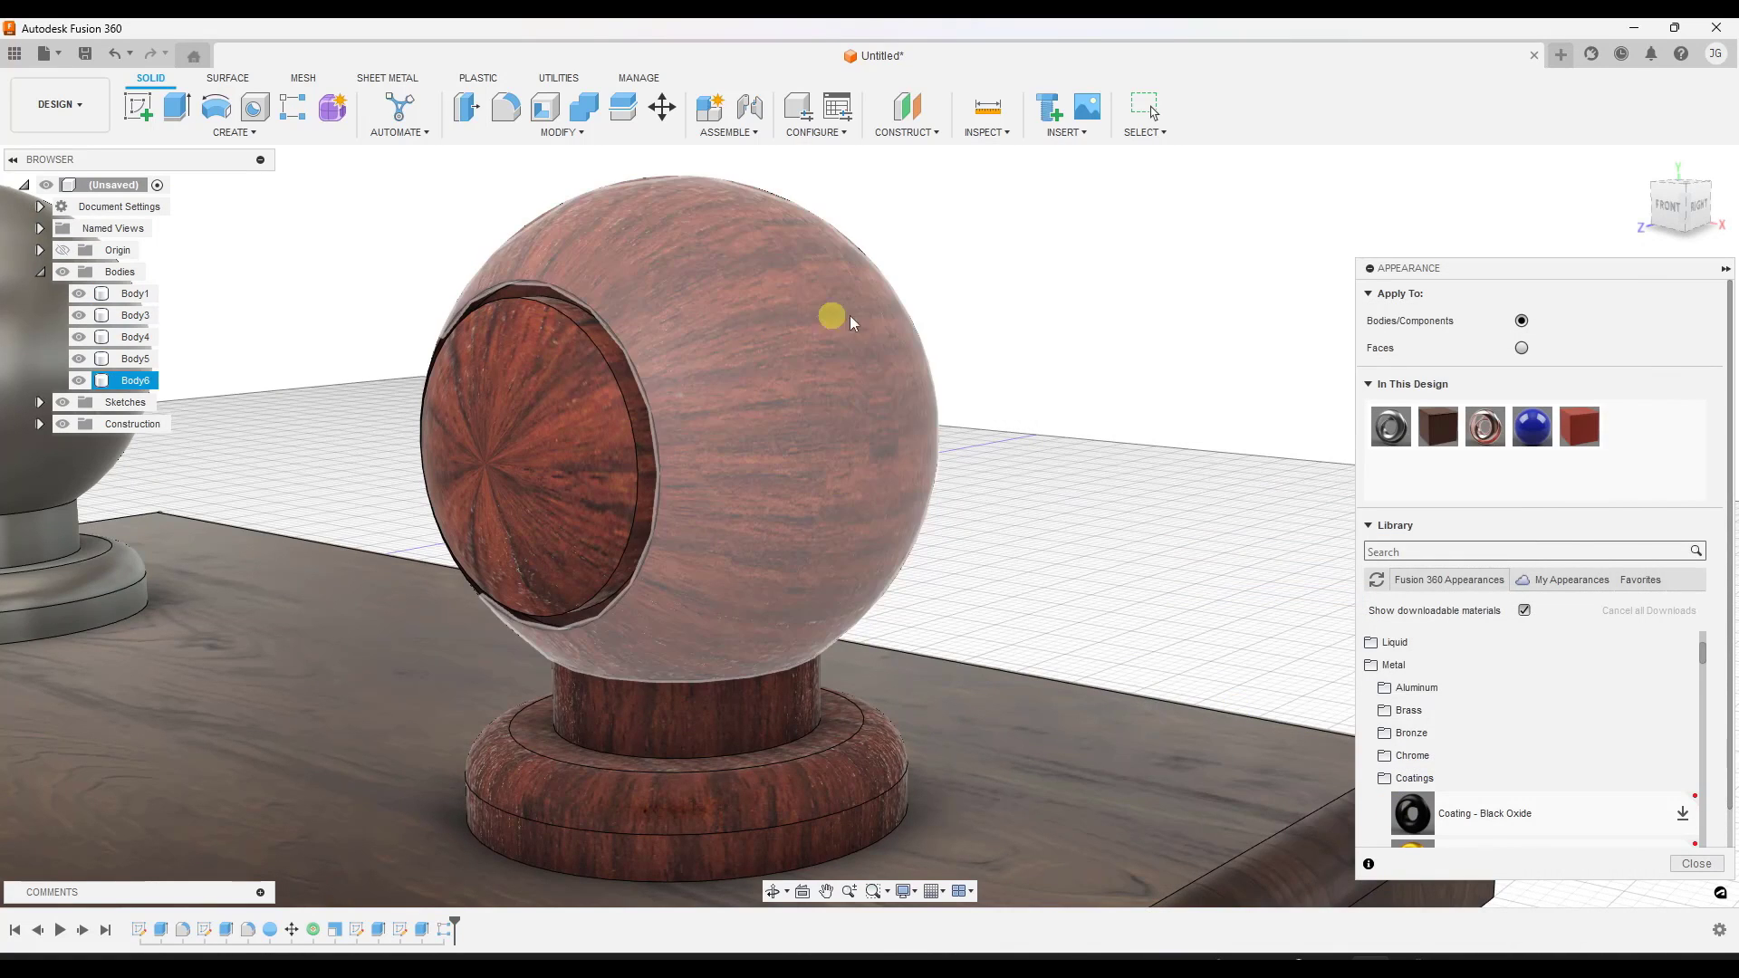
Examine the wood-textured ball stand and the remaining unpainted stand, Body4, from several angles.
scroll(905, 417, down, 10)
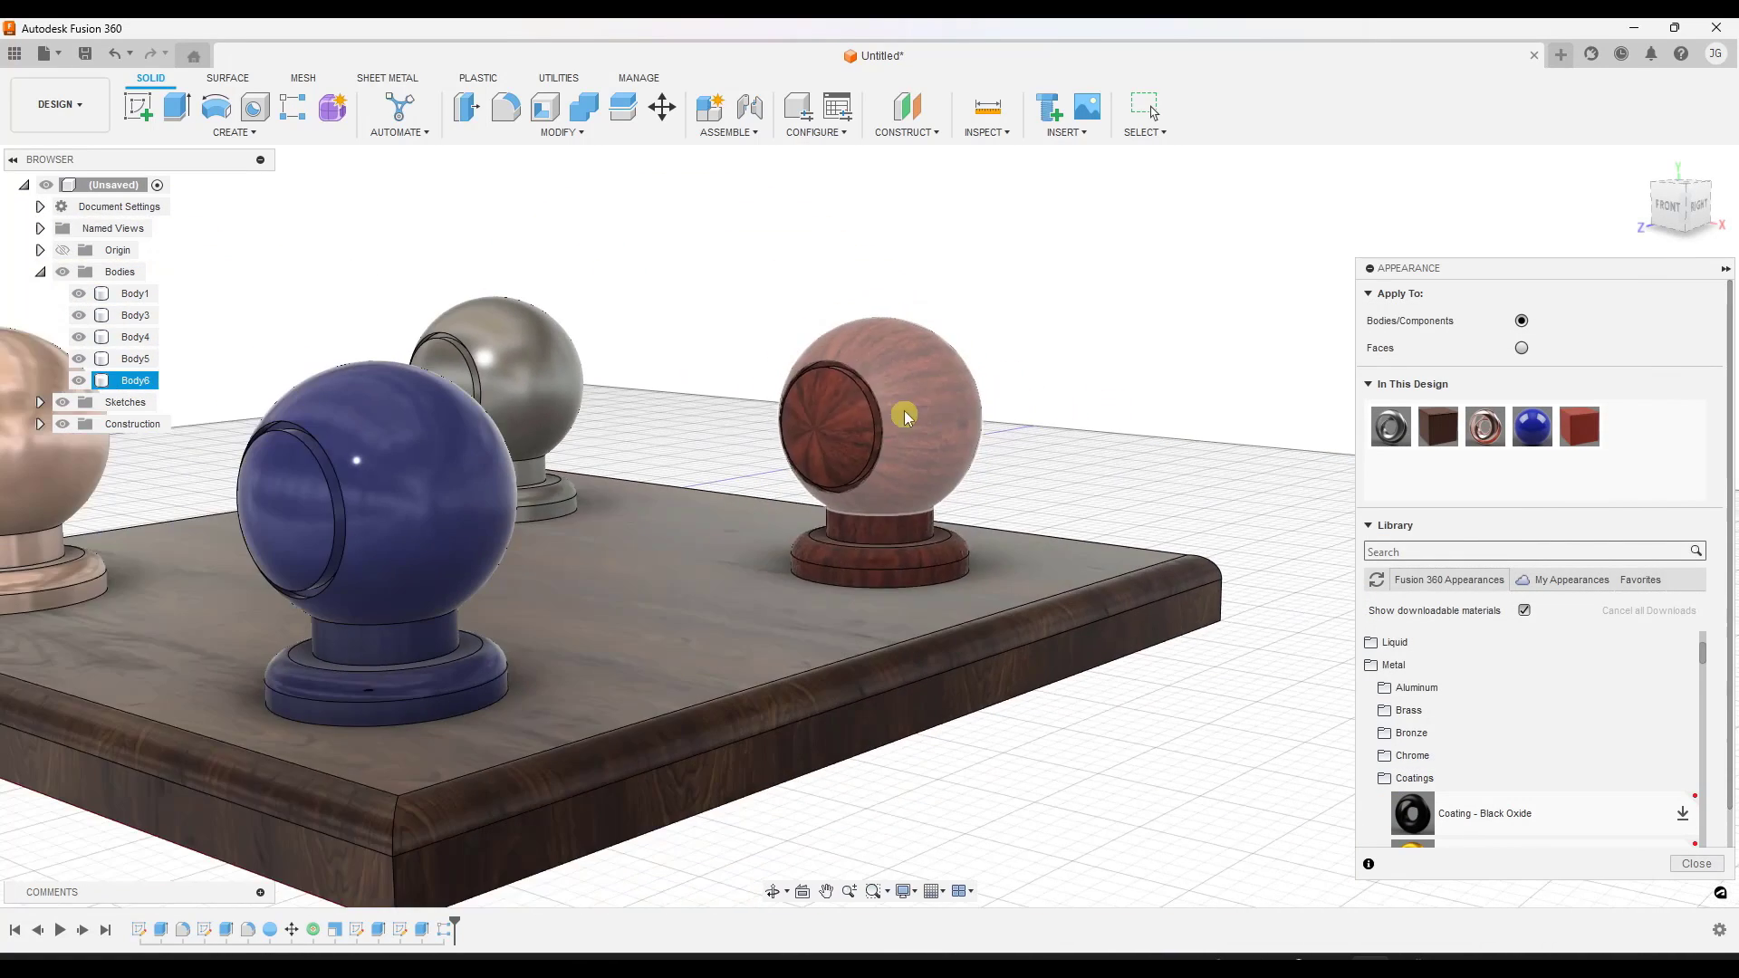
shift+middle_drag(906, 417, 804, 454)
click(900, 400)
scroll(915, 416, up, 5)
scroll(933, 434, down, 2)
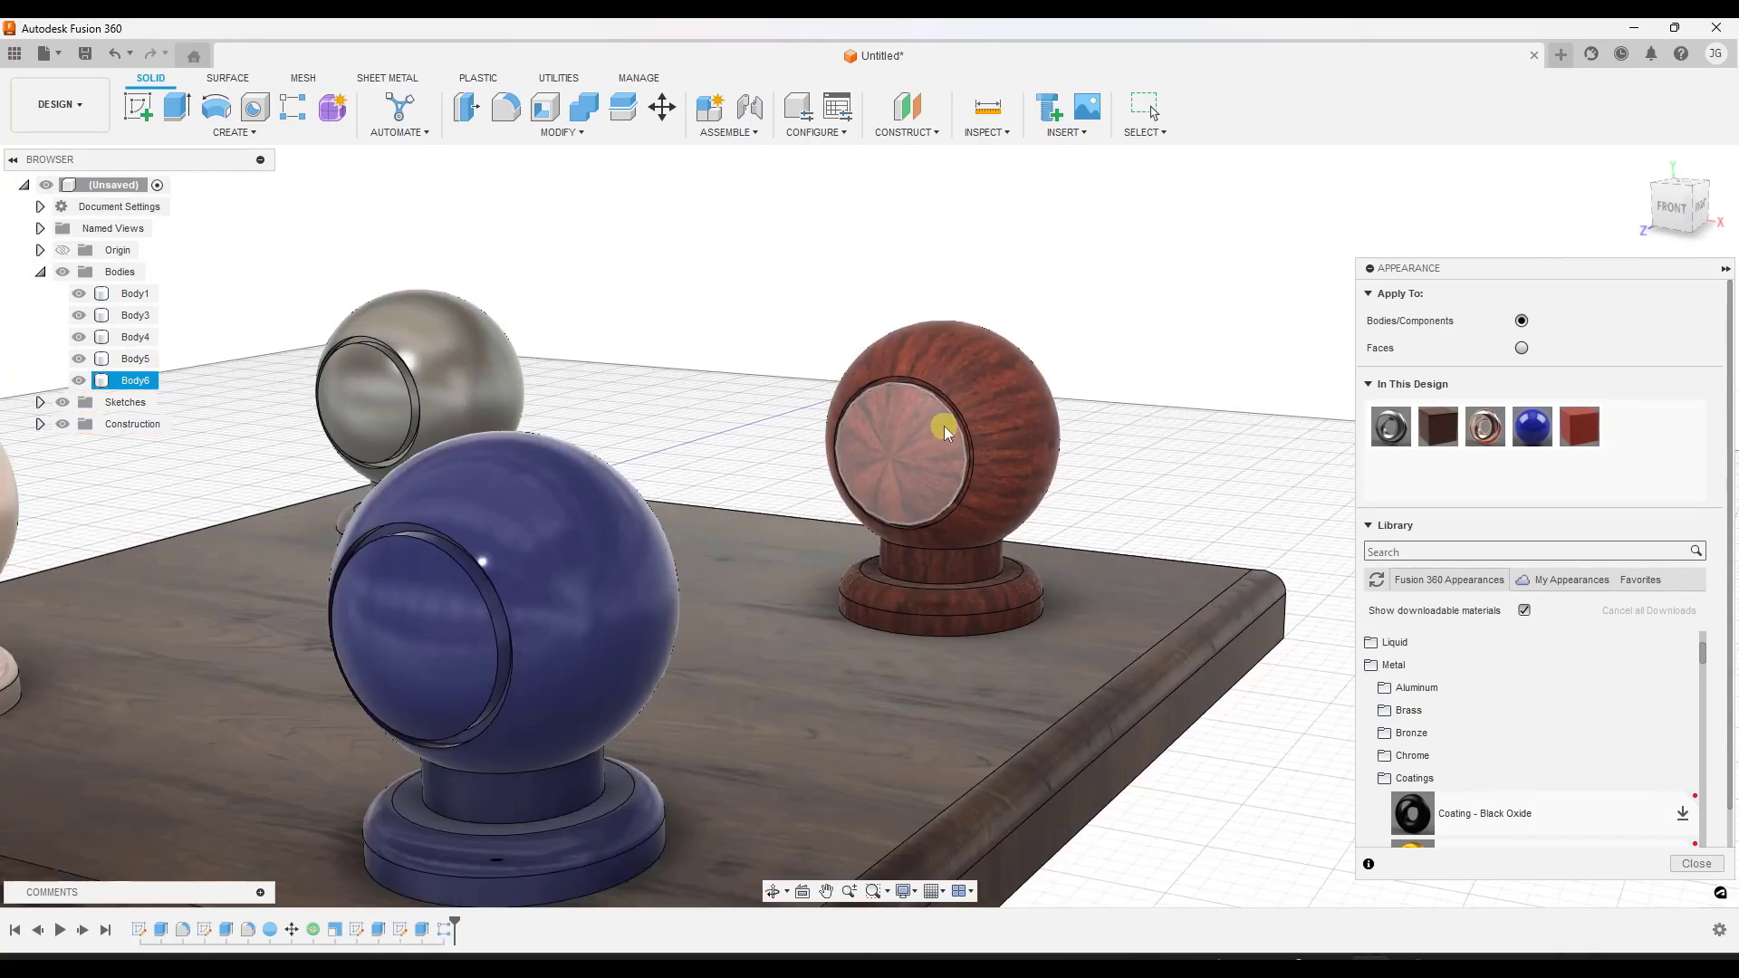
shift+middle_drag(935, 425, 602, 388)
scroll(613, 389, up, 3)
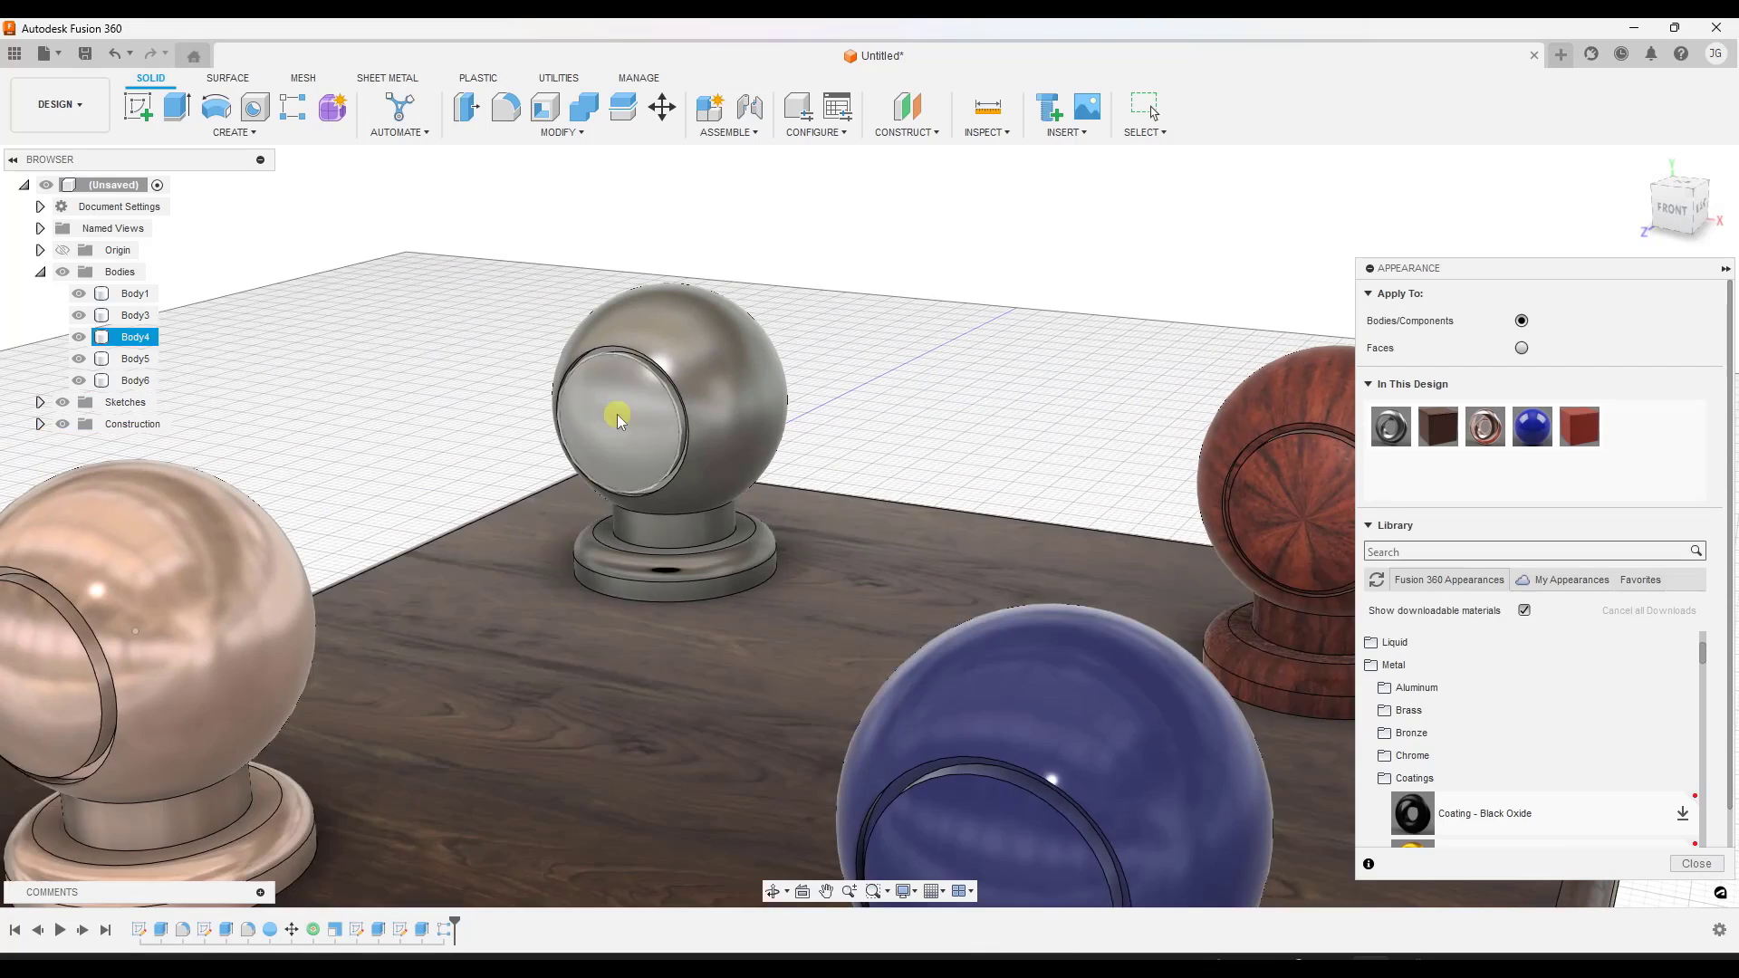
Collapse the metal coatings in the appearance library and expand the Color Density group of the Glass appearances.
click(1410, 781)
scroll(1435, 756, down, 5)
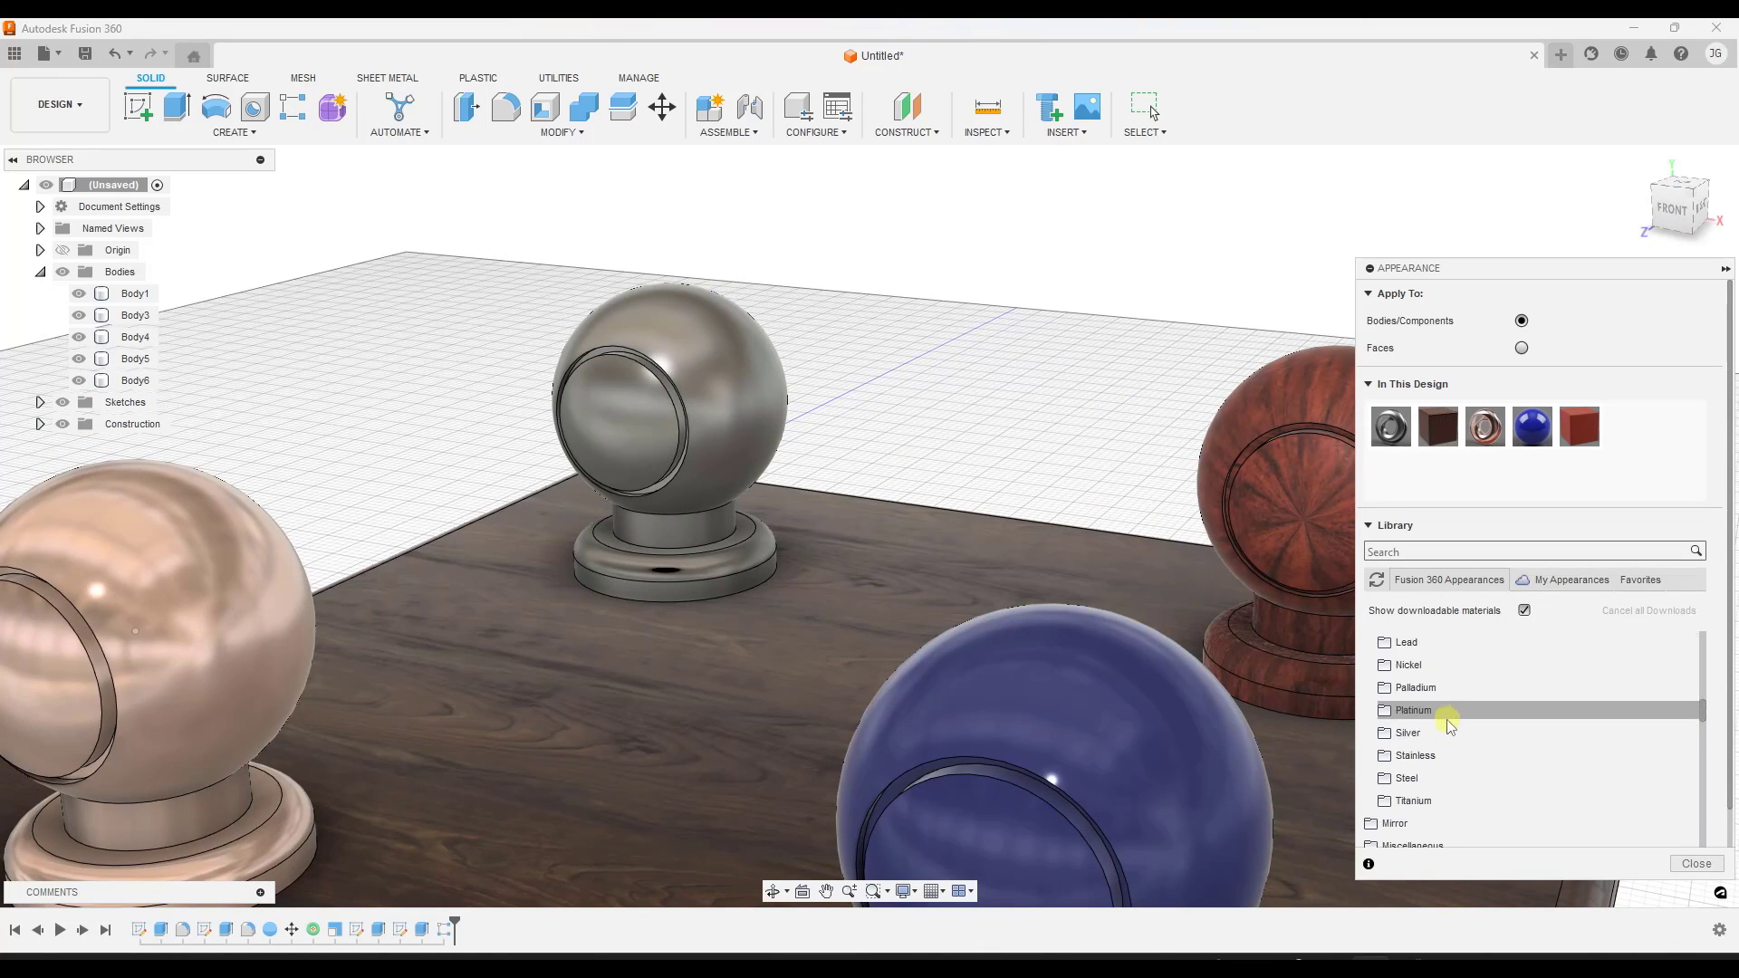
scroll(1449, 741, down, 5)
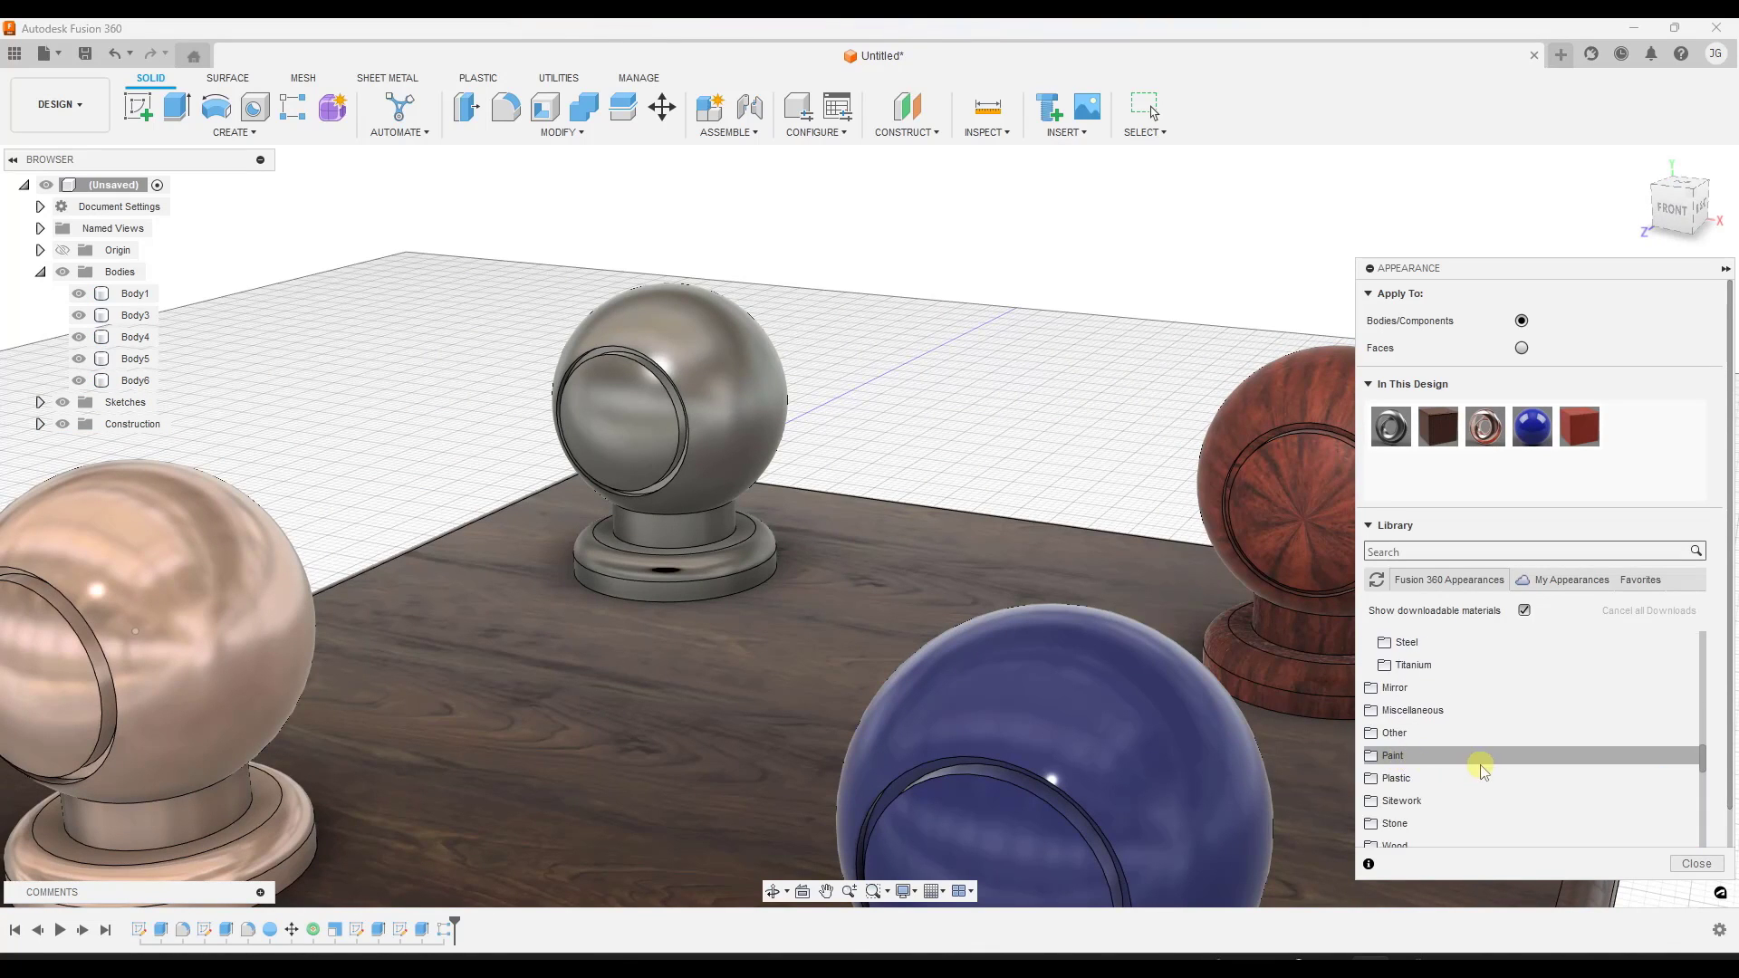
scroll(1477, 762, down, 3)
click(1395, 710)
scroll(1410, 741, up, 5)
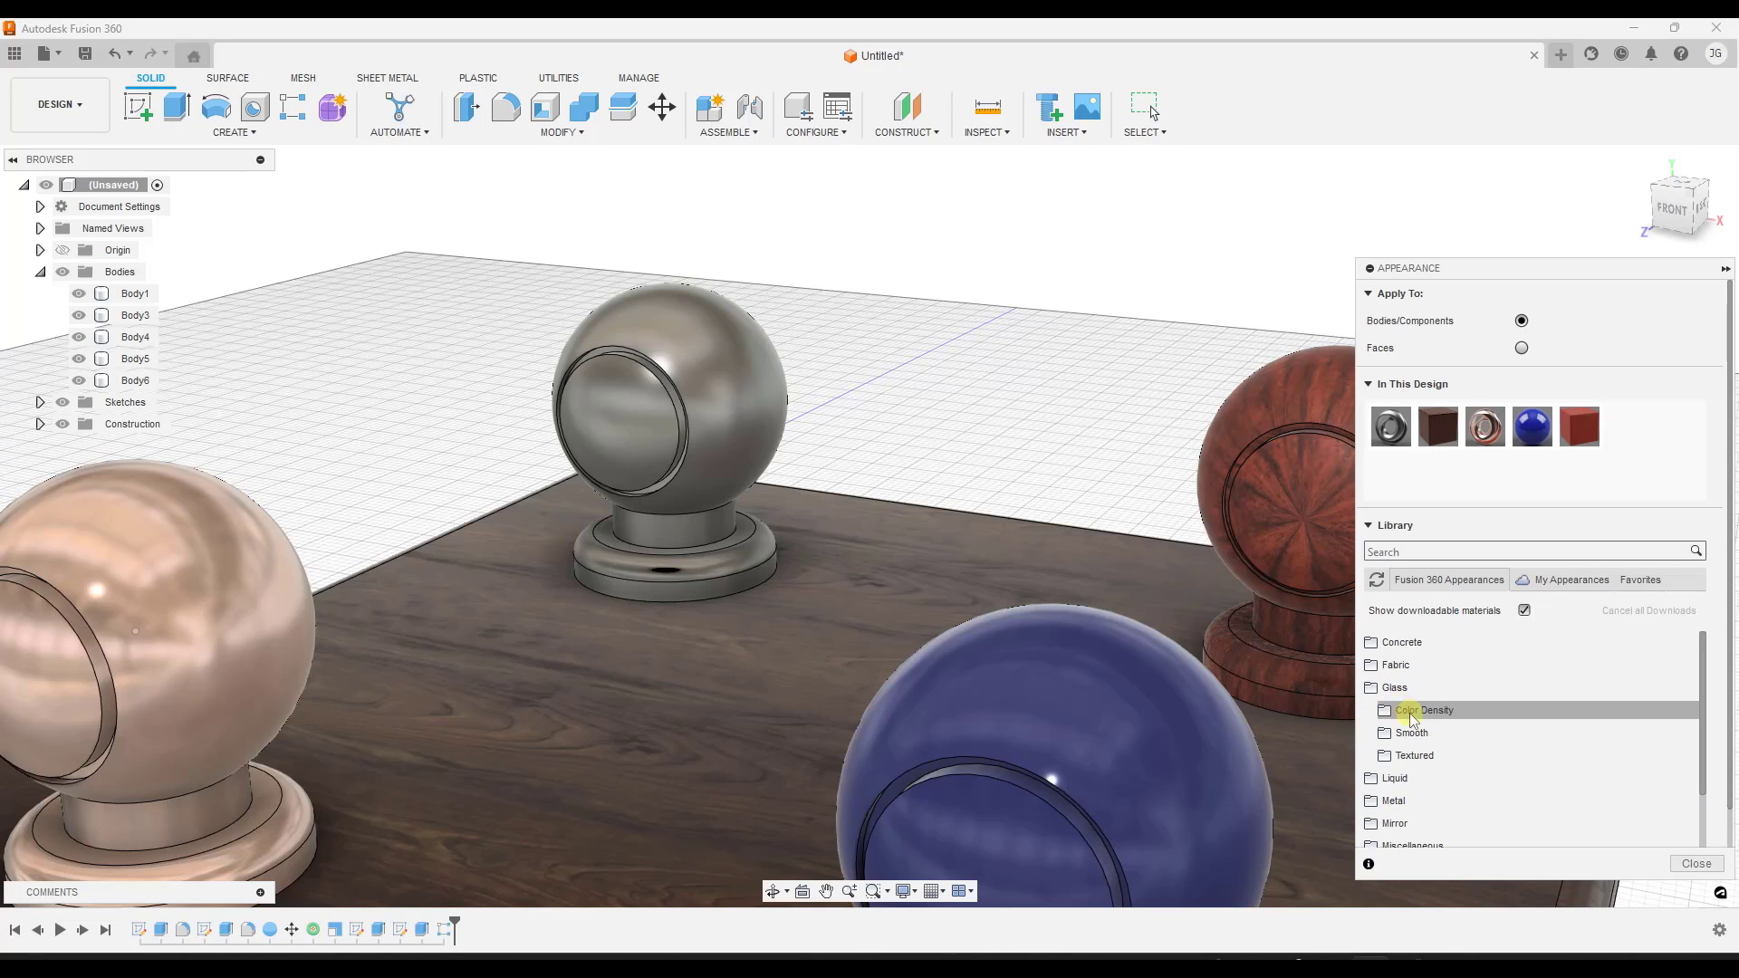
click(1426, 711)
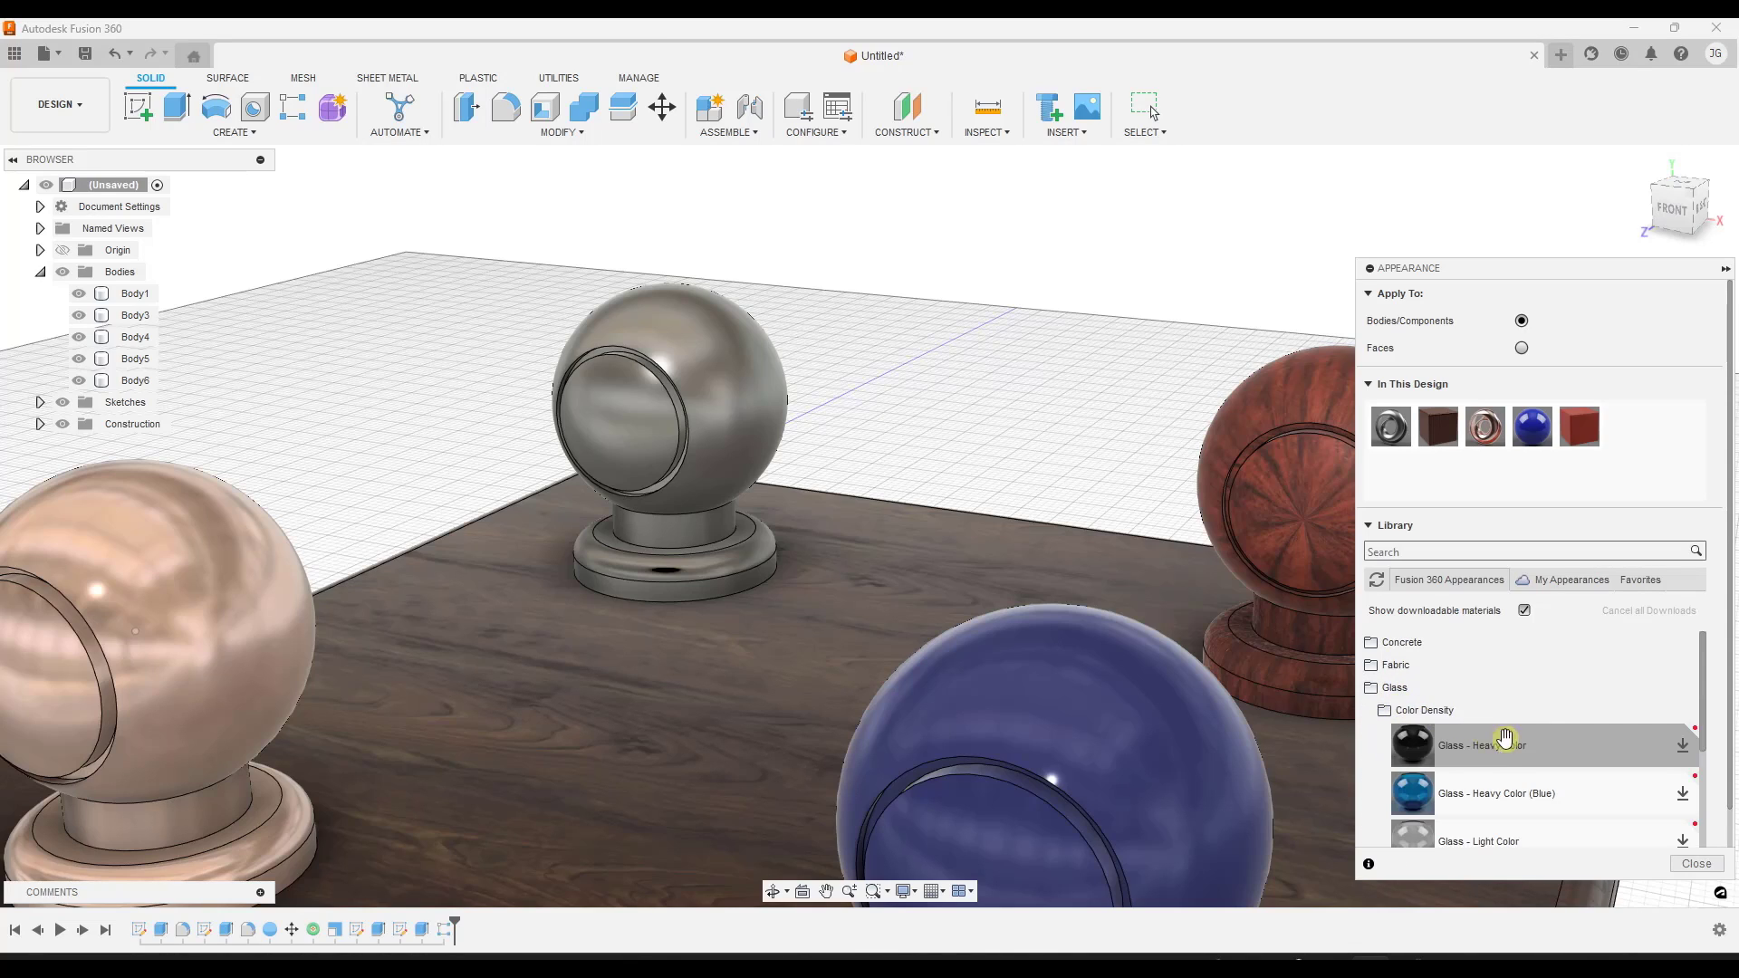
Download Glass - Medium Color (Blue), apply it to the unpainted ball stand Body4 and check the whole set.
scroll(1503, 725, down, 3)
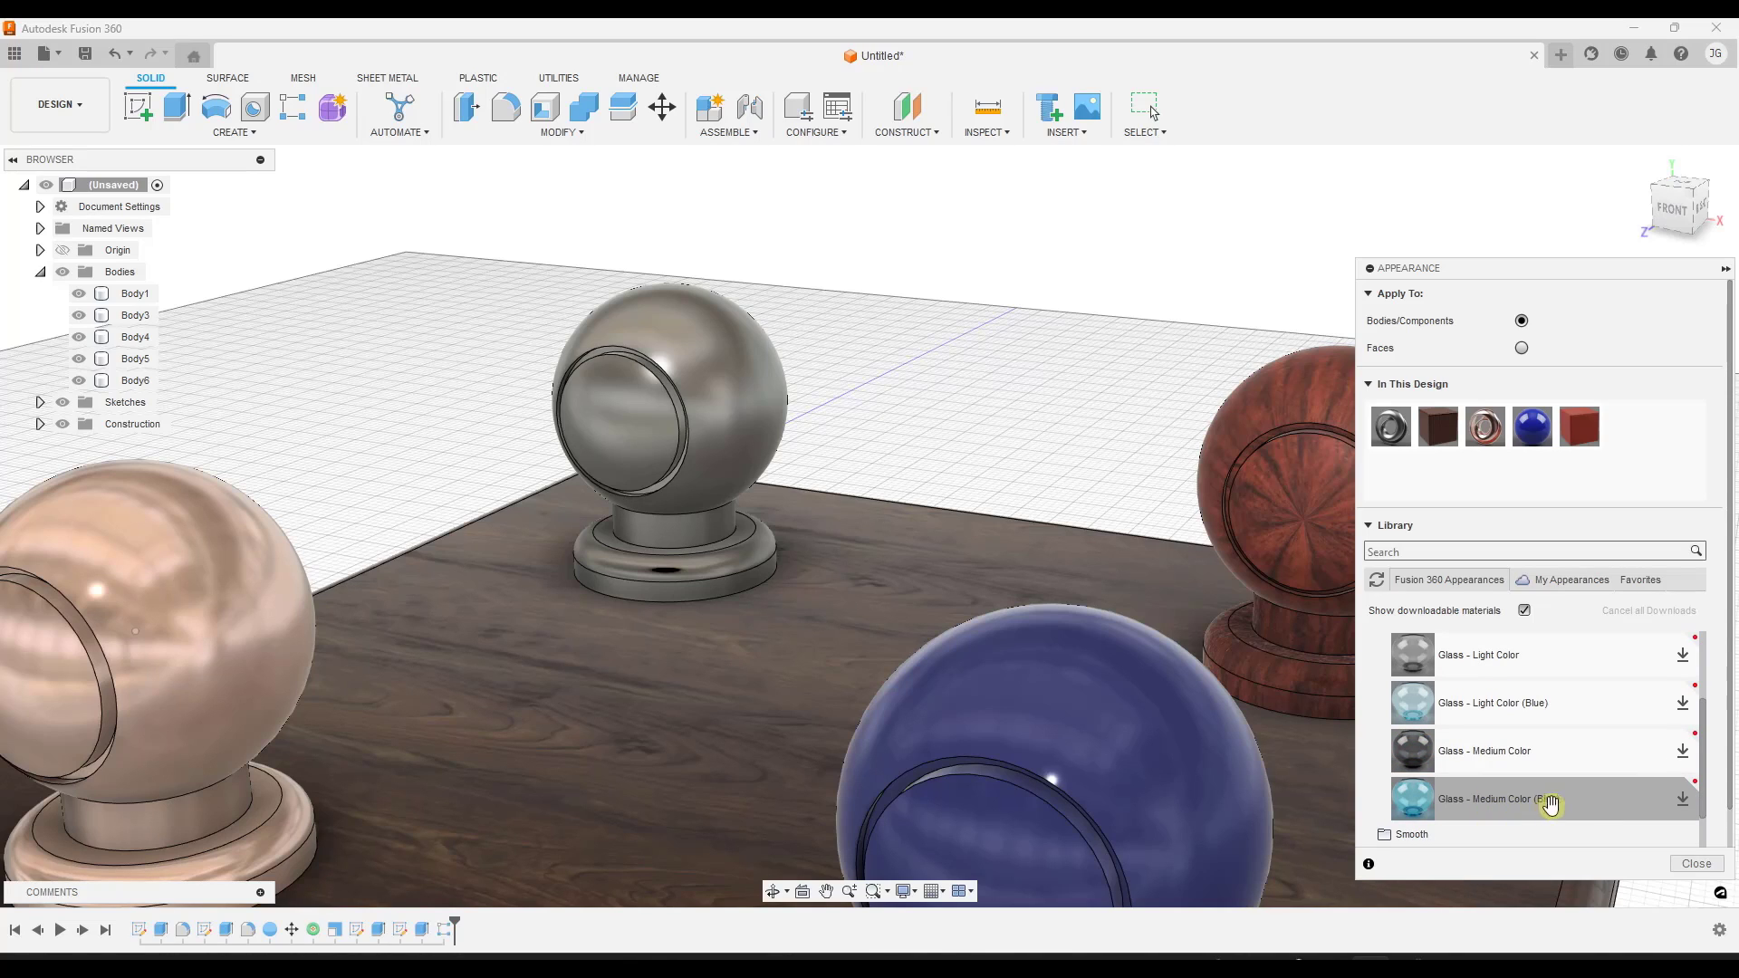
click(1671, 797)
drag(1586, 799, 776, 485)
shift+middle_drag(776, 486, 686, 426)
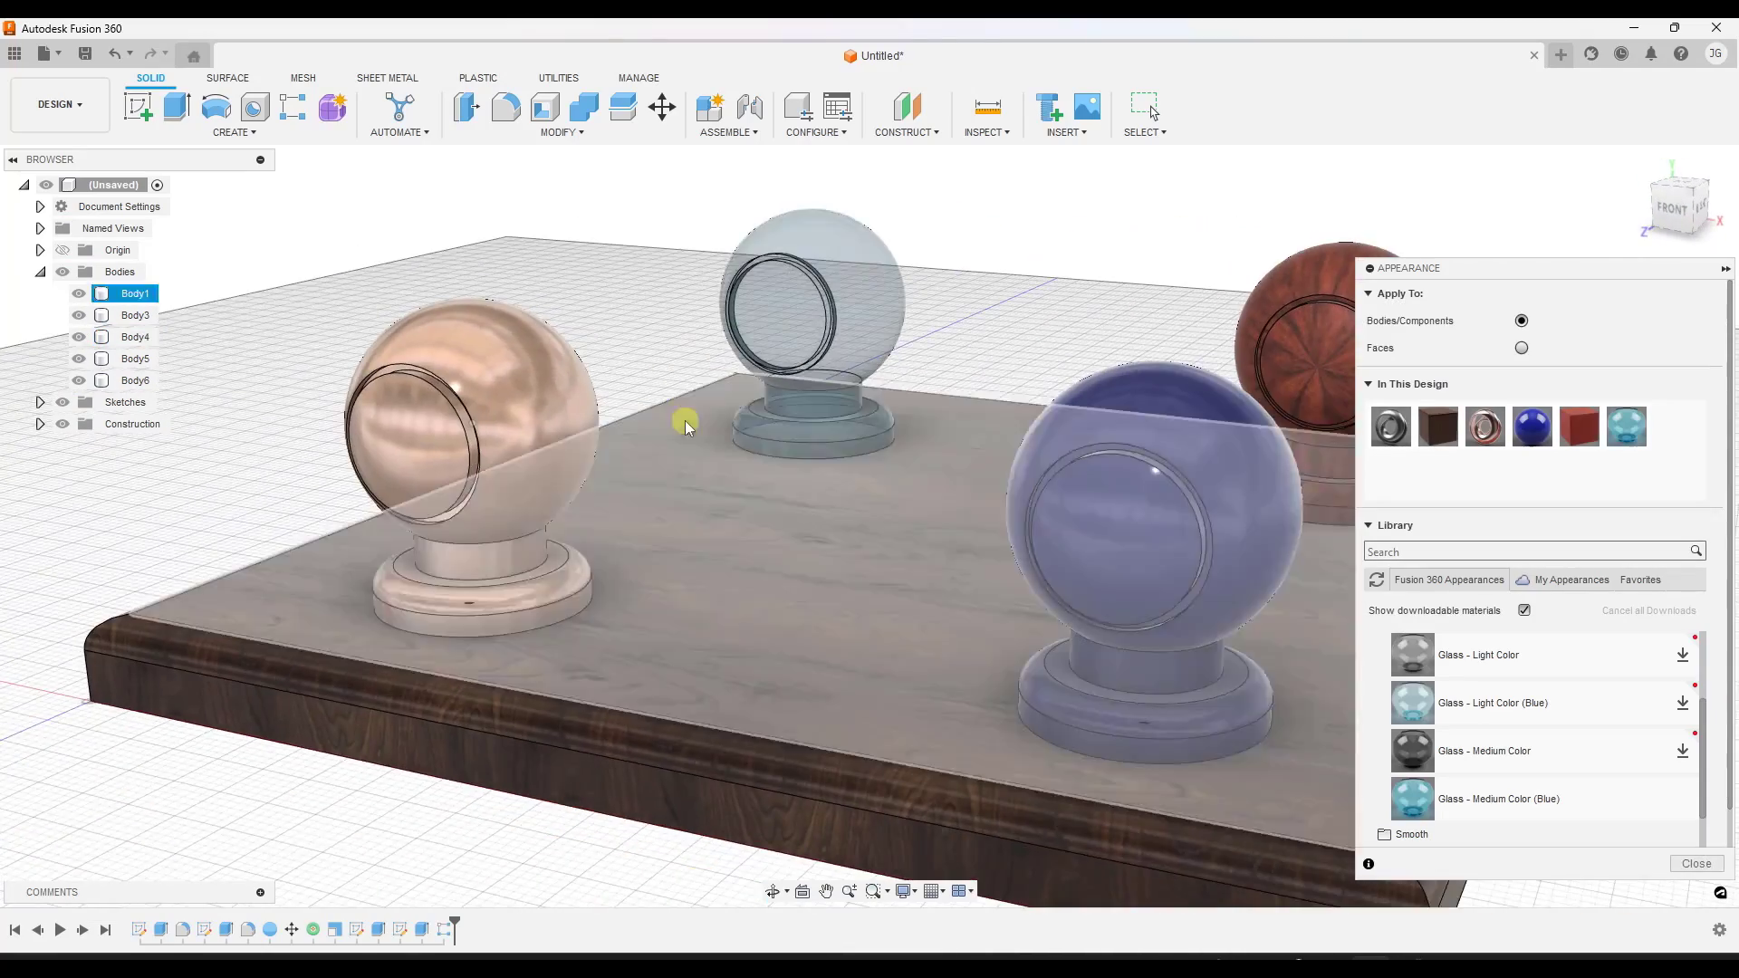
scroll(686, 426, down, 10)
click(891, 396)
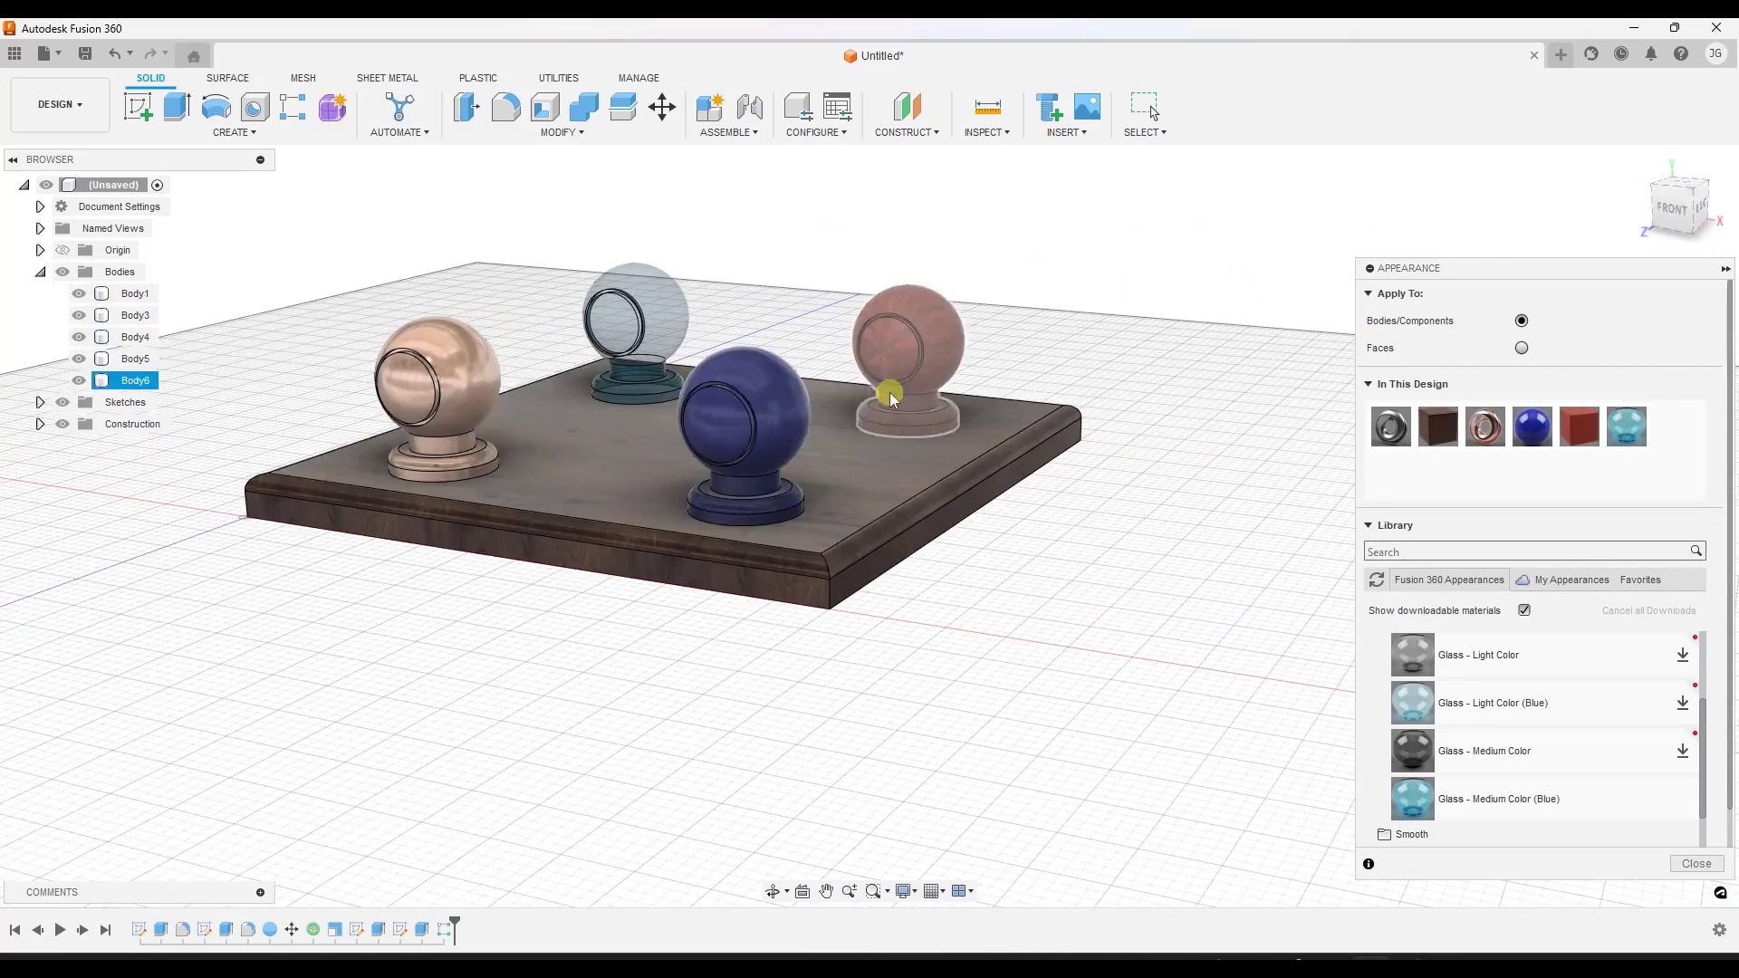
key(Escape)
shift+middle_drag(776, 349, 788, 376)
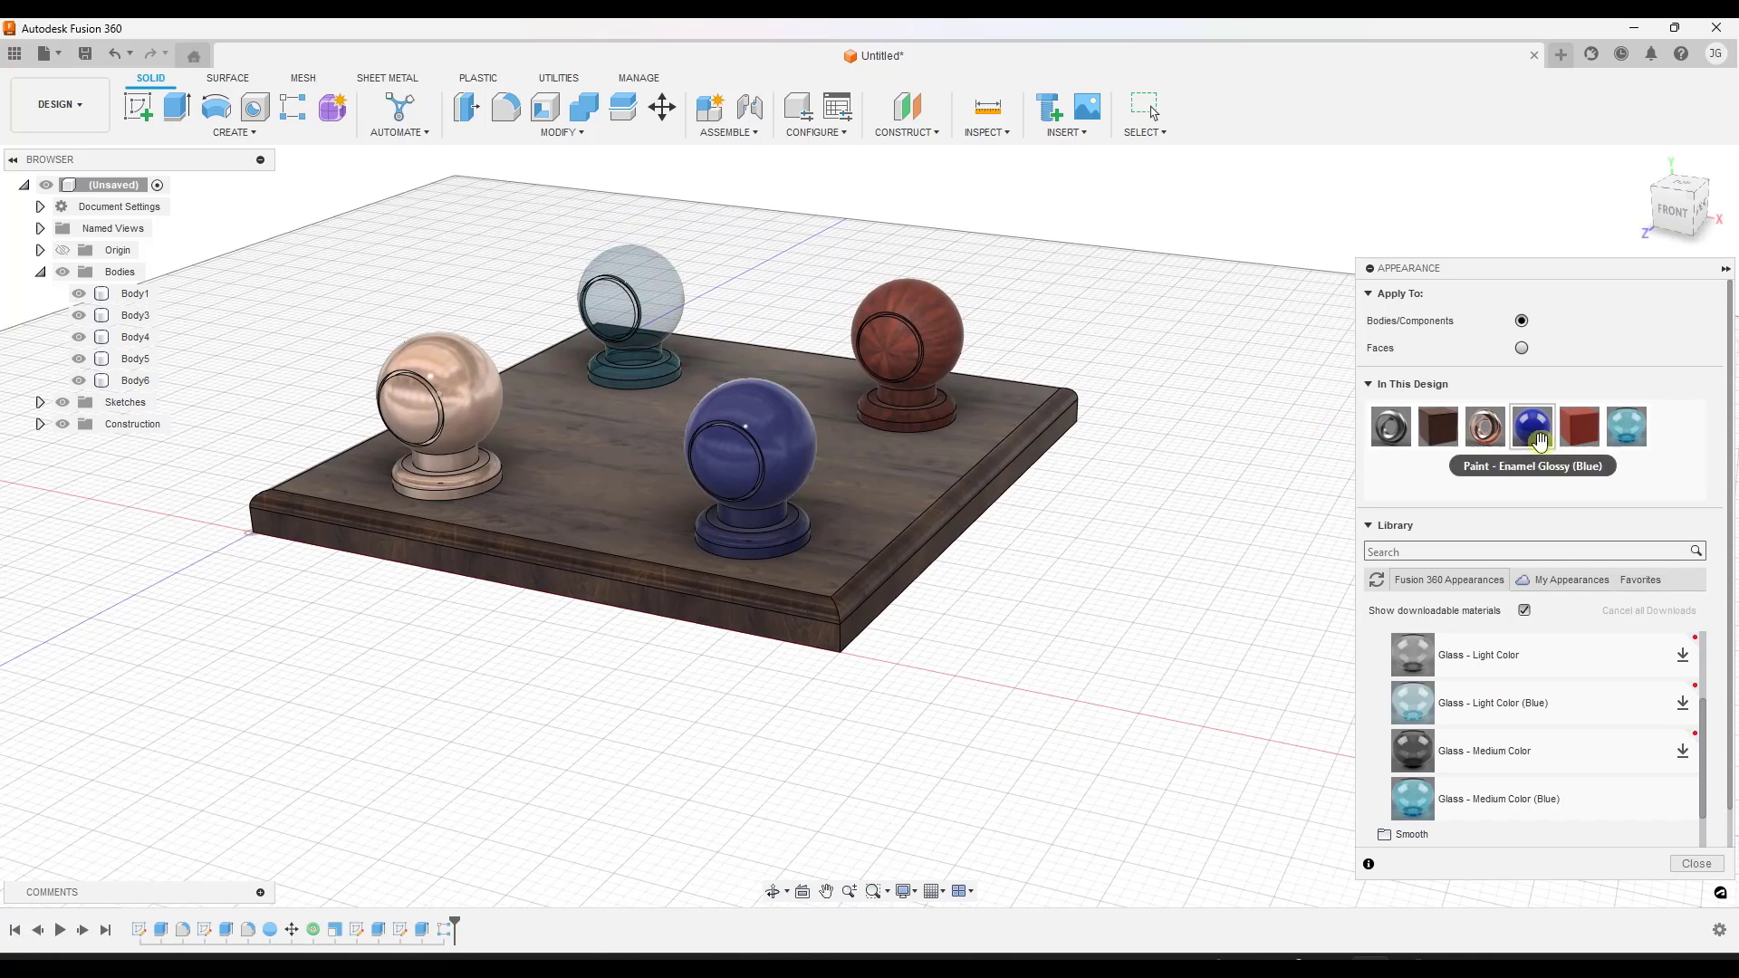
Try the copper appearance on the blue front ball stand, Body5, and undo the change.
drag(1485, 429, 752, 434)
click(913, 305)
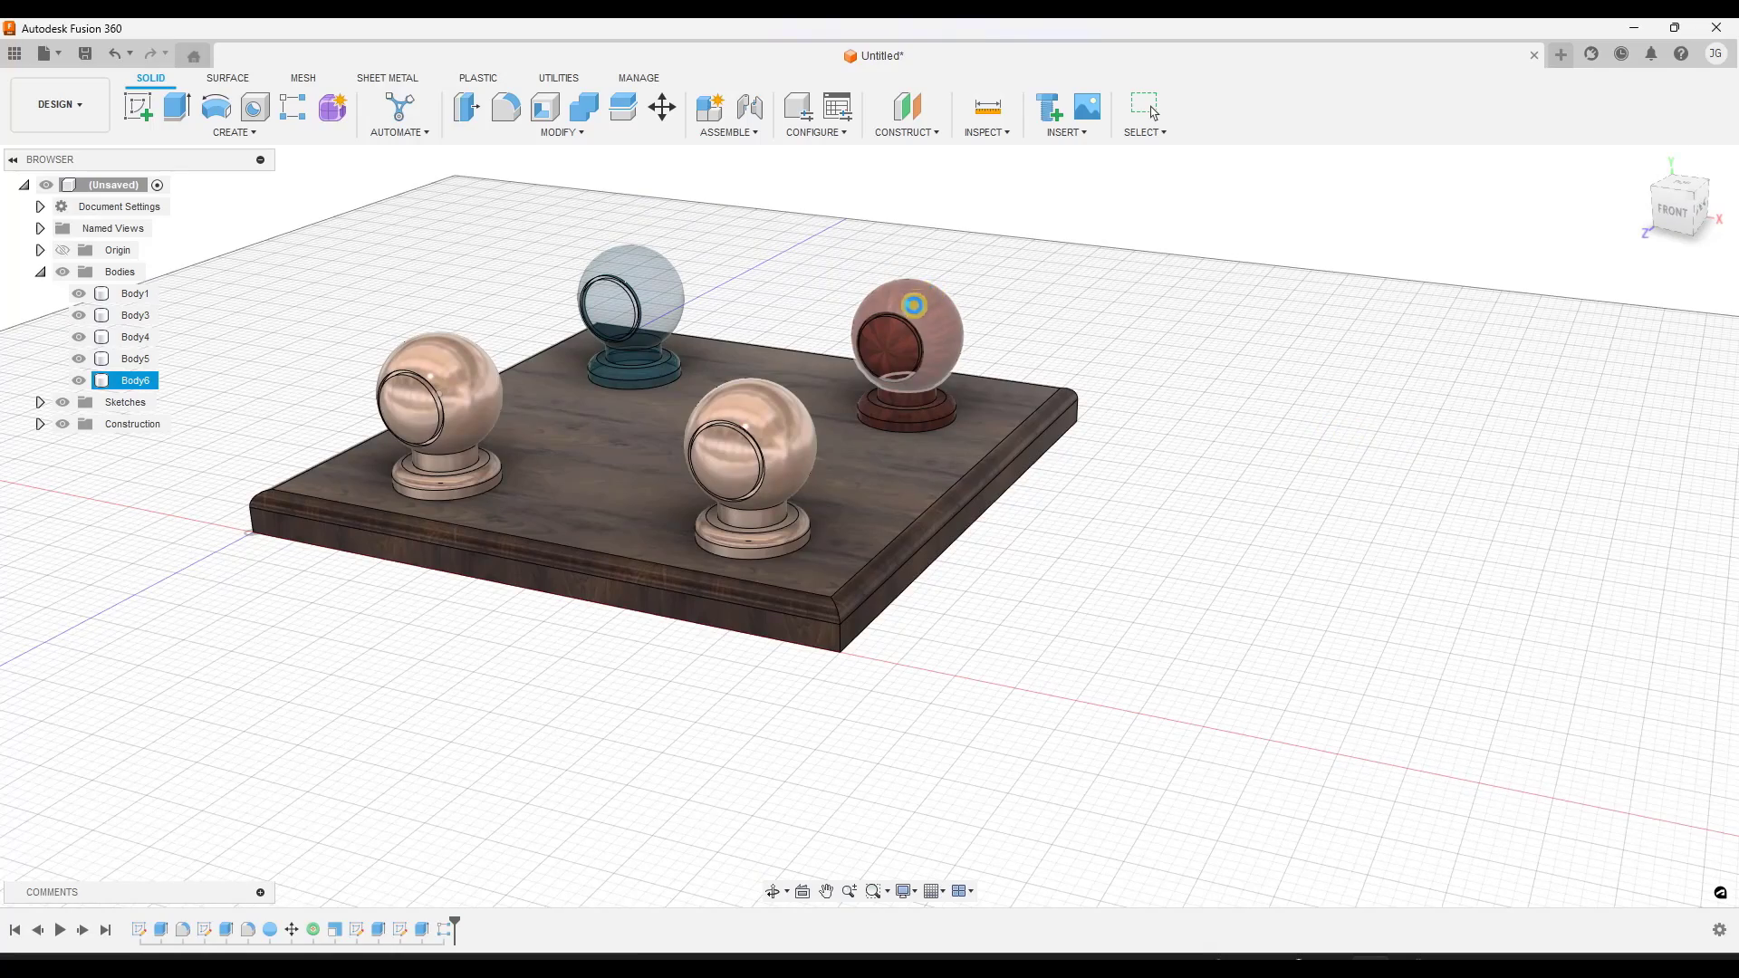
key(ctrl+z)
Examine the finished appearances on all four ball stands and the base plate from several distances and angles.
scroll(735, 449, up, 3)
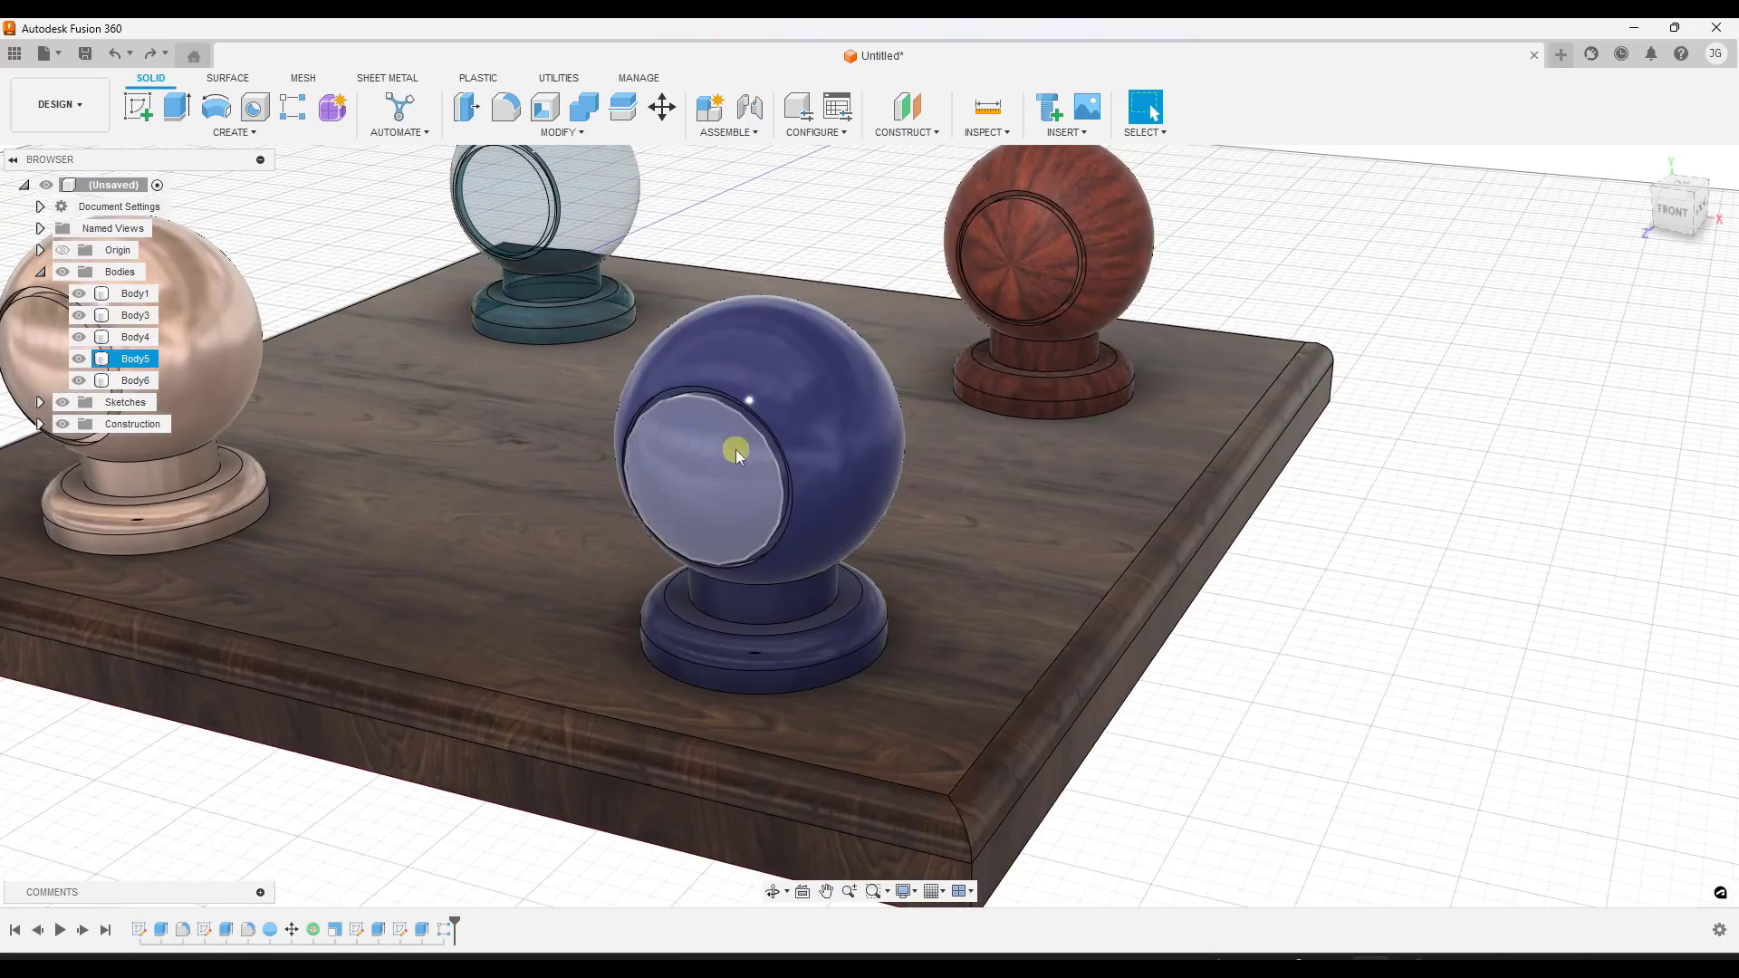
scroll(860, 377, down, 4)
scroll(750, 249, up, 2)
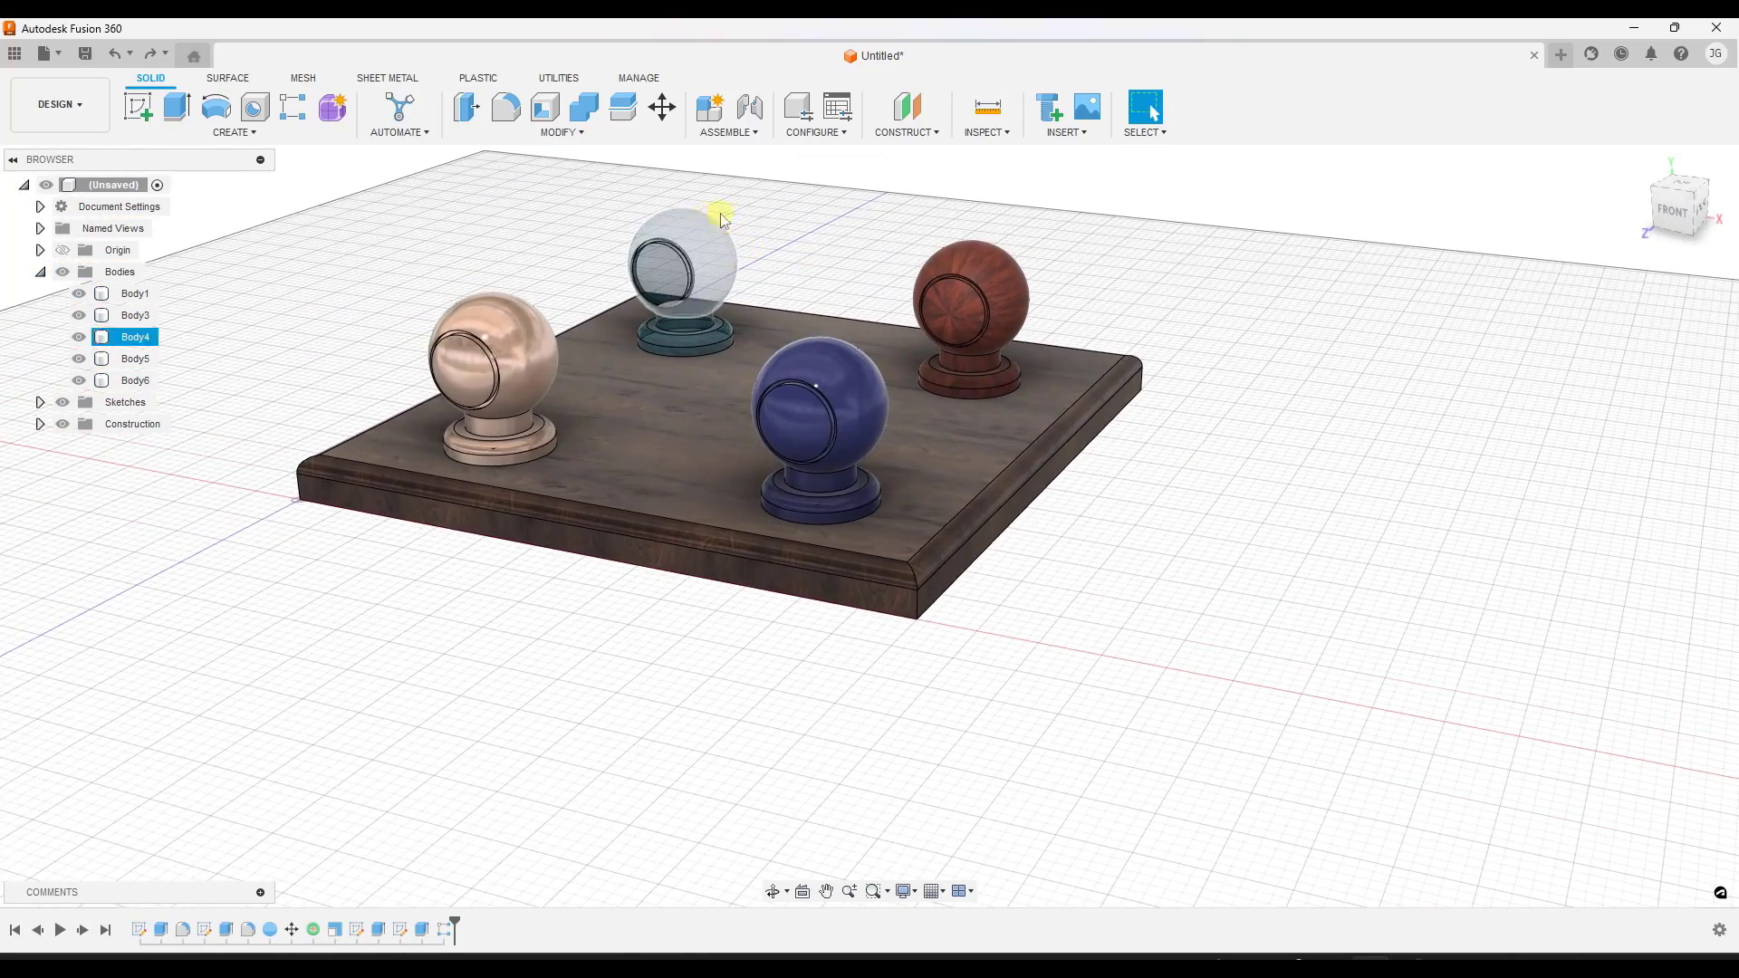
shift+middle_drag(848, 274, 955, 291)
scroll(939, 292, up, 2)
click(877, 333)
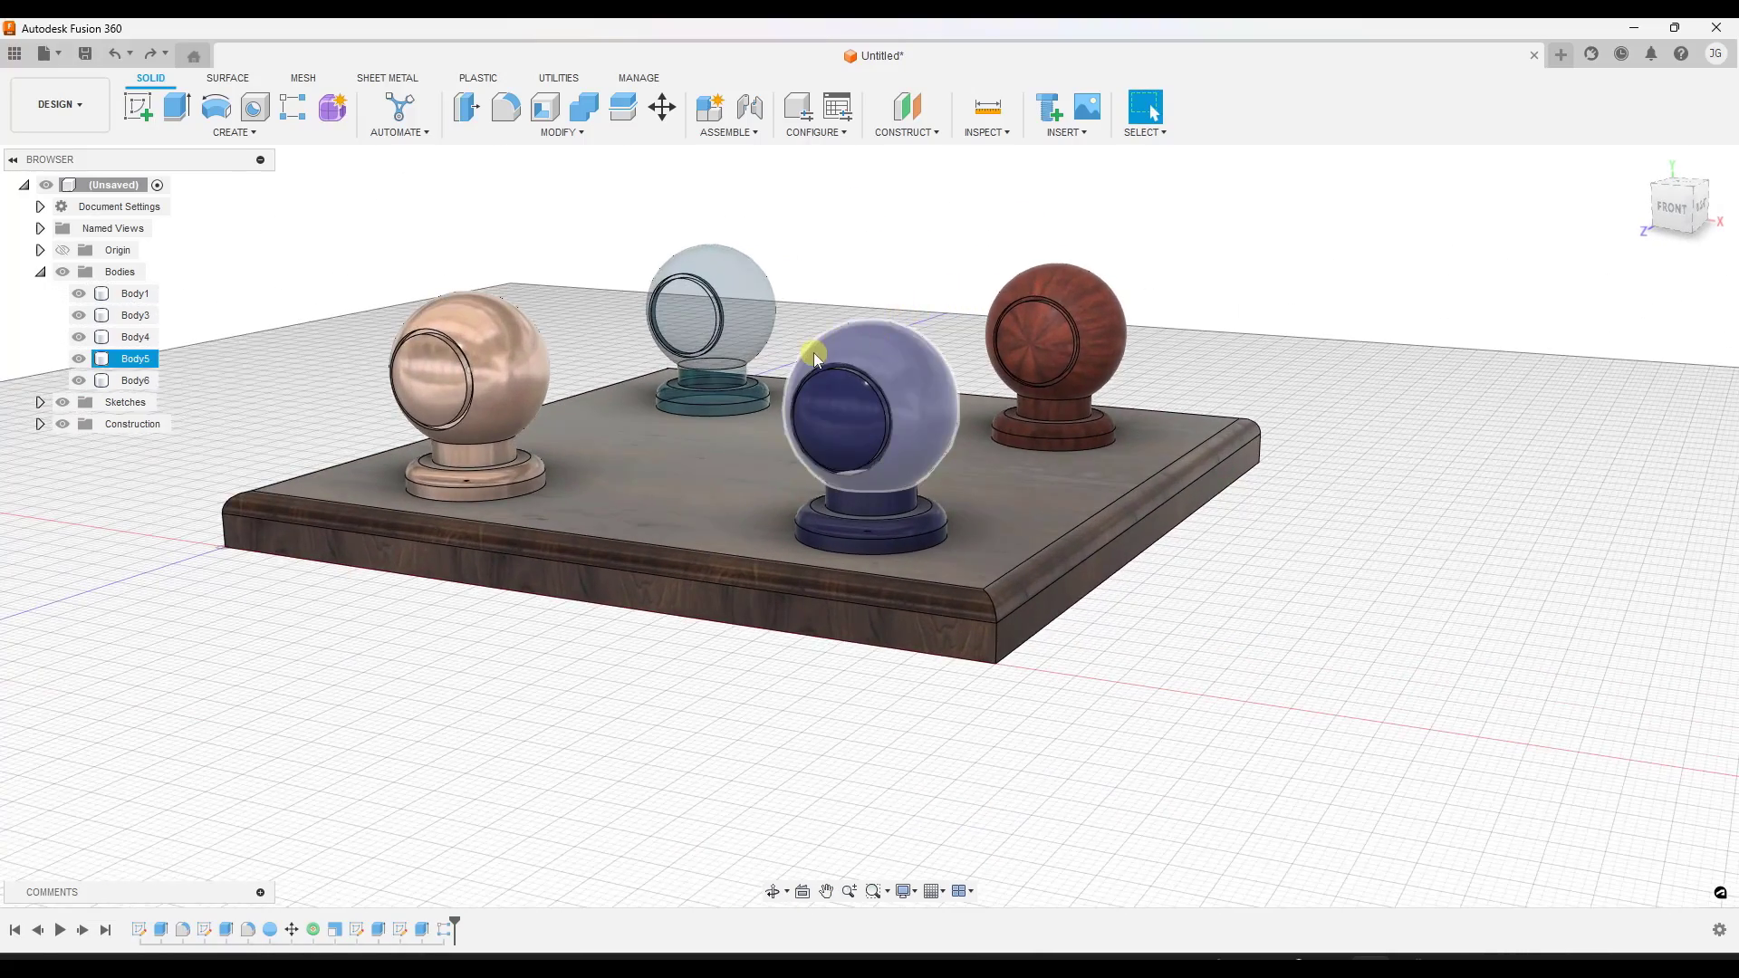
scroll(724, 434, up, 1)
click(705, 454)
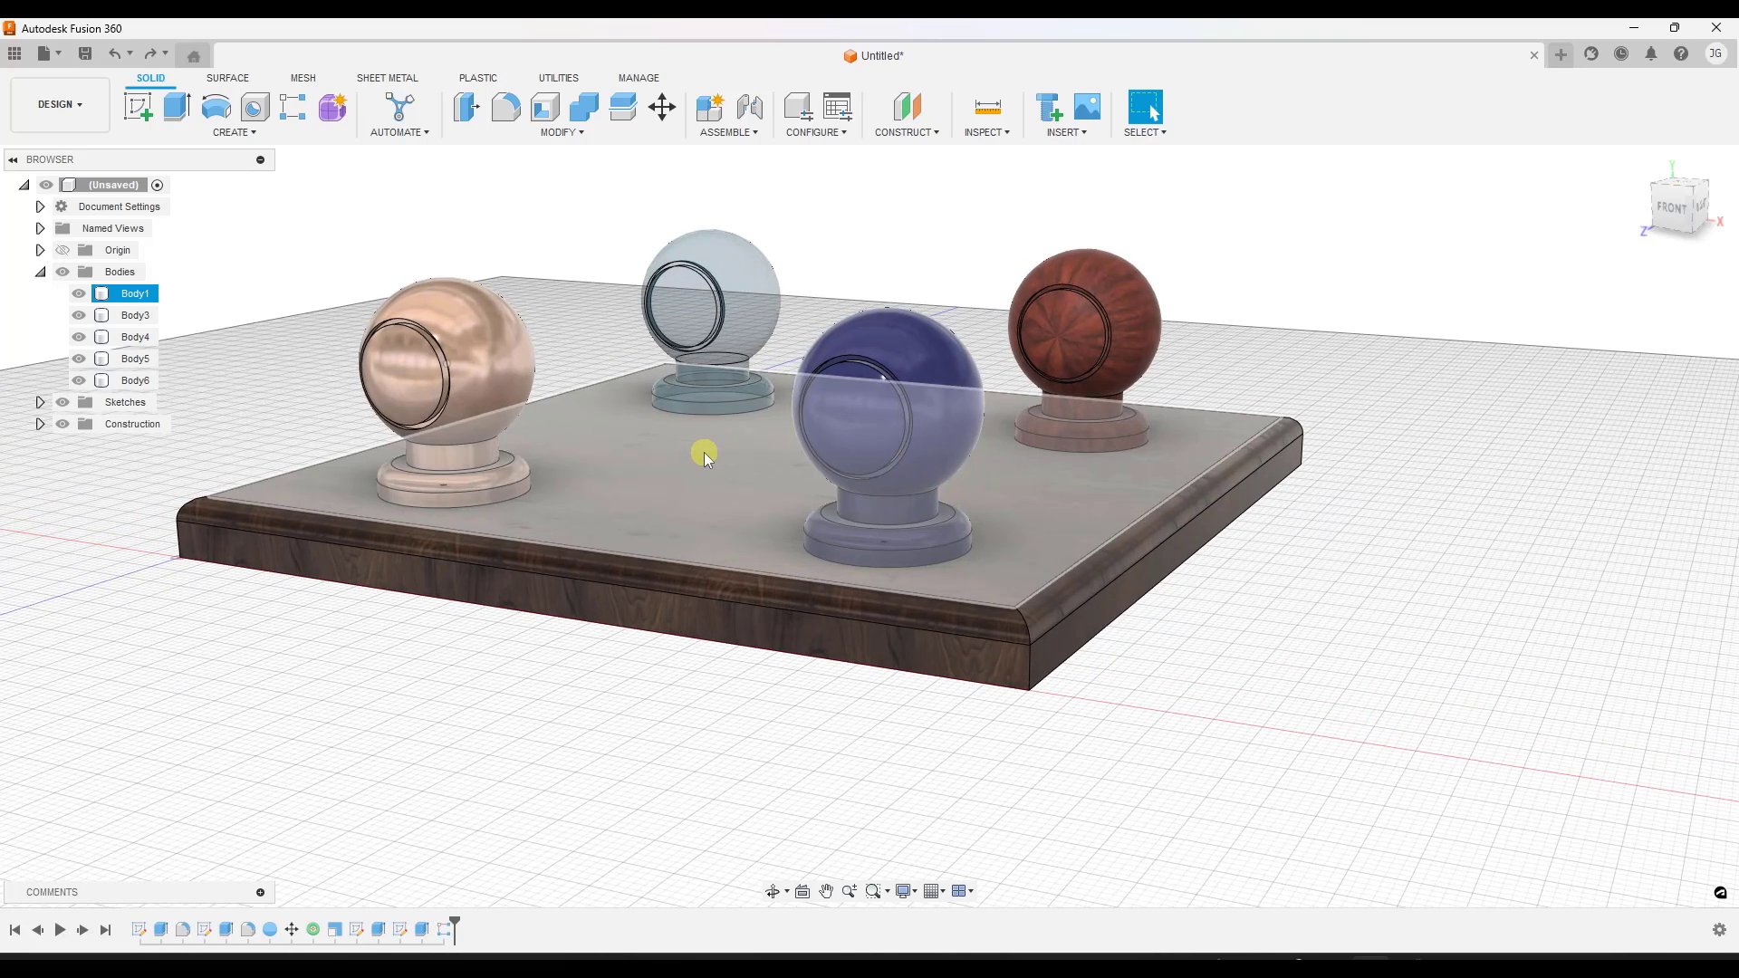
key(Escape)
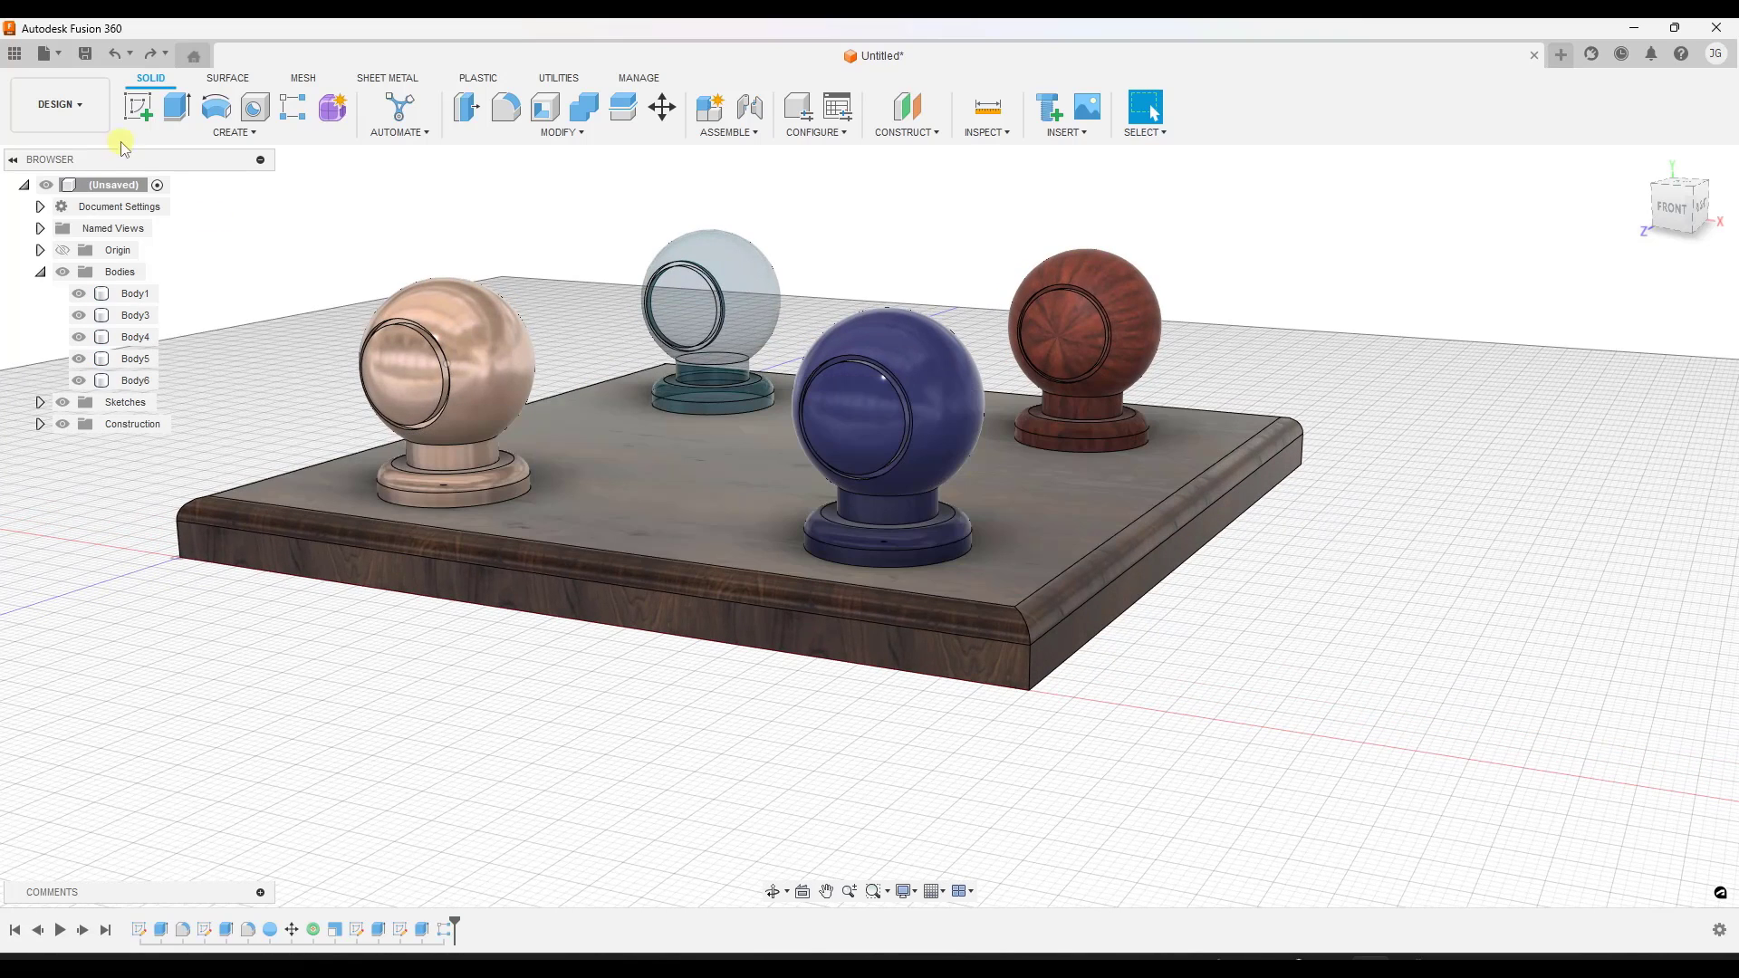
Save the design as RenderingExample and switch to the Render workspace.
click(73, 107)
click(59, 106)
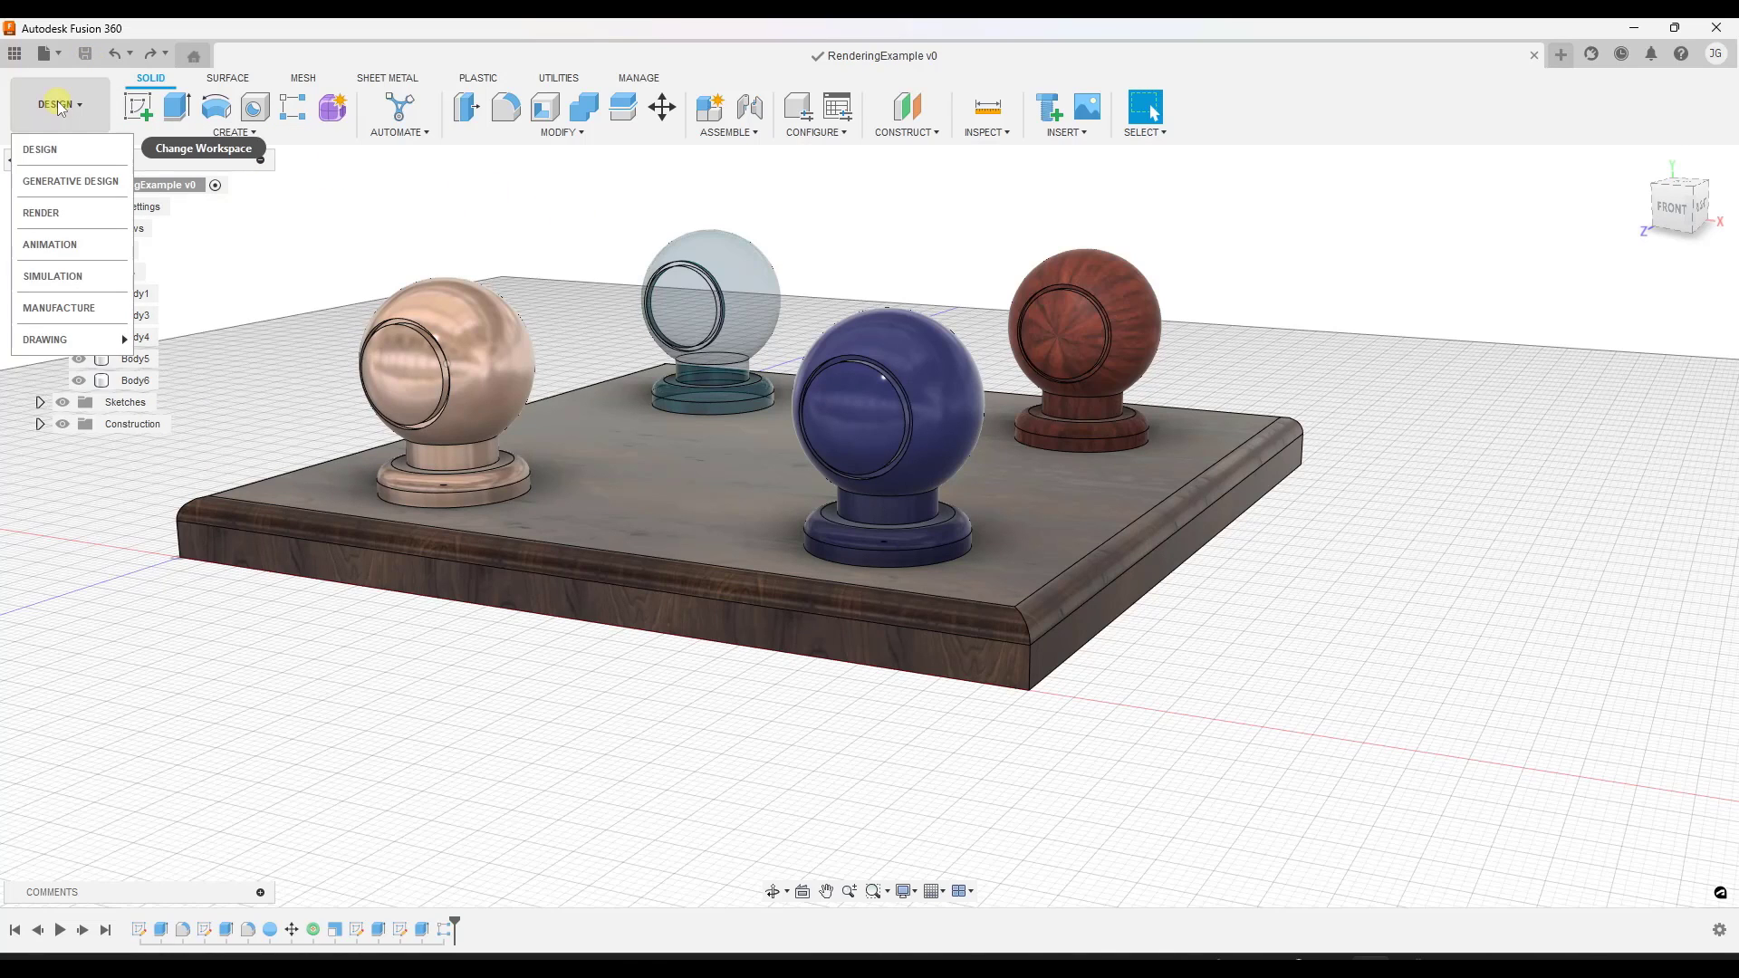
click(60, 216)
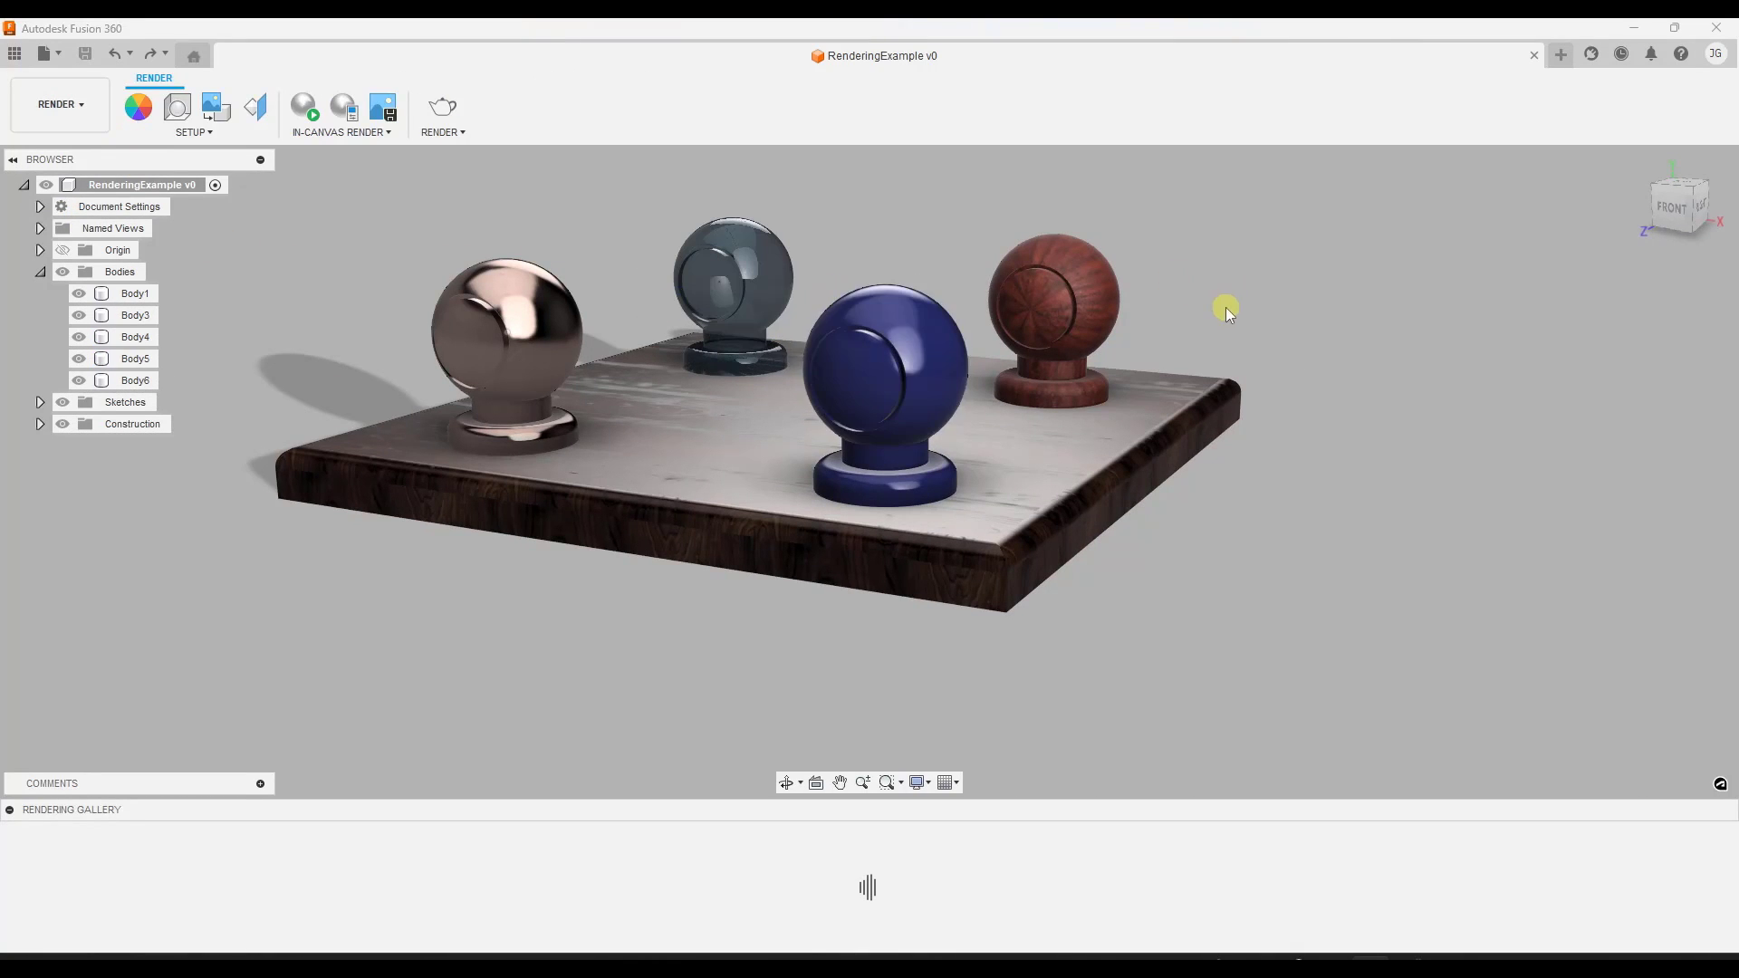
Examine the rendered appearances of the four ball stands and the base plate from several angles and distances.
shift+middle_drag(1222, 307, 827, 326)
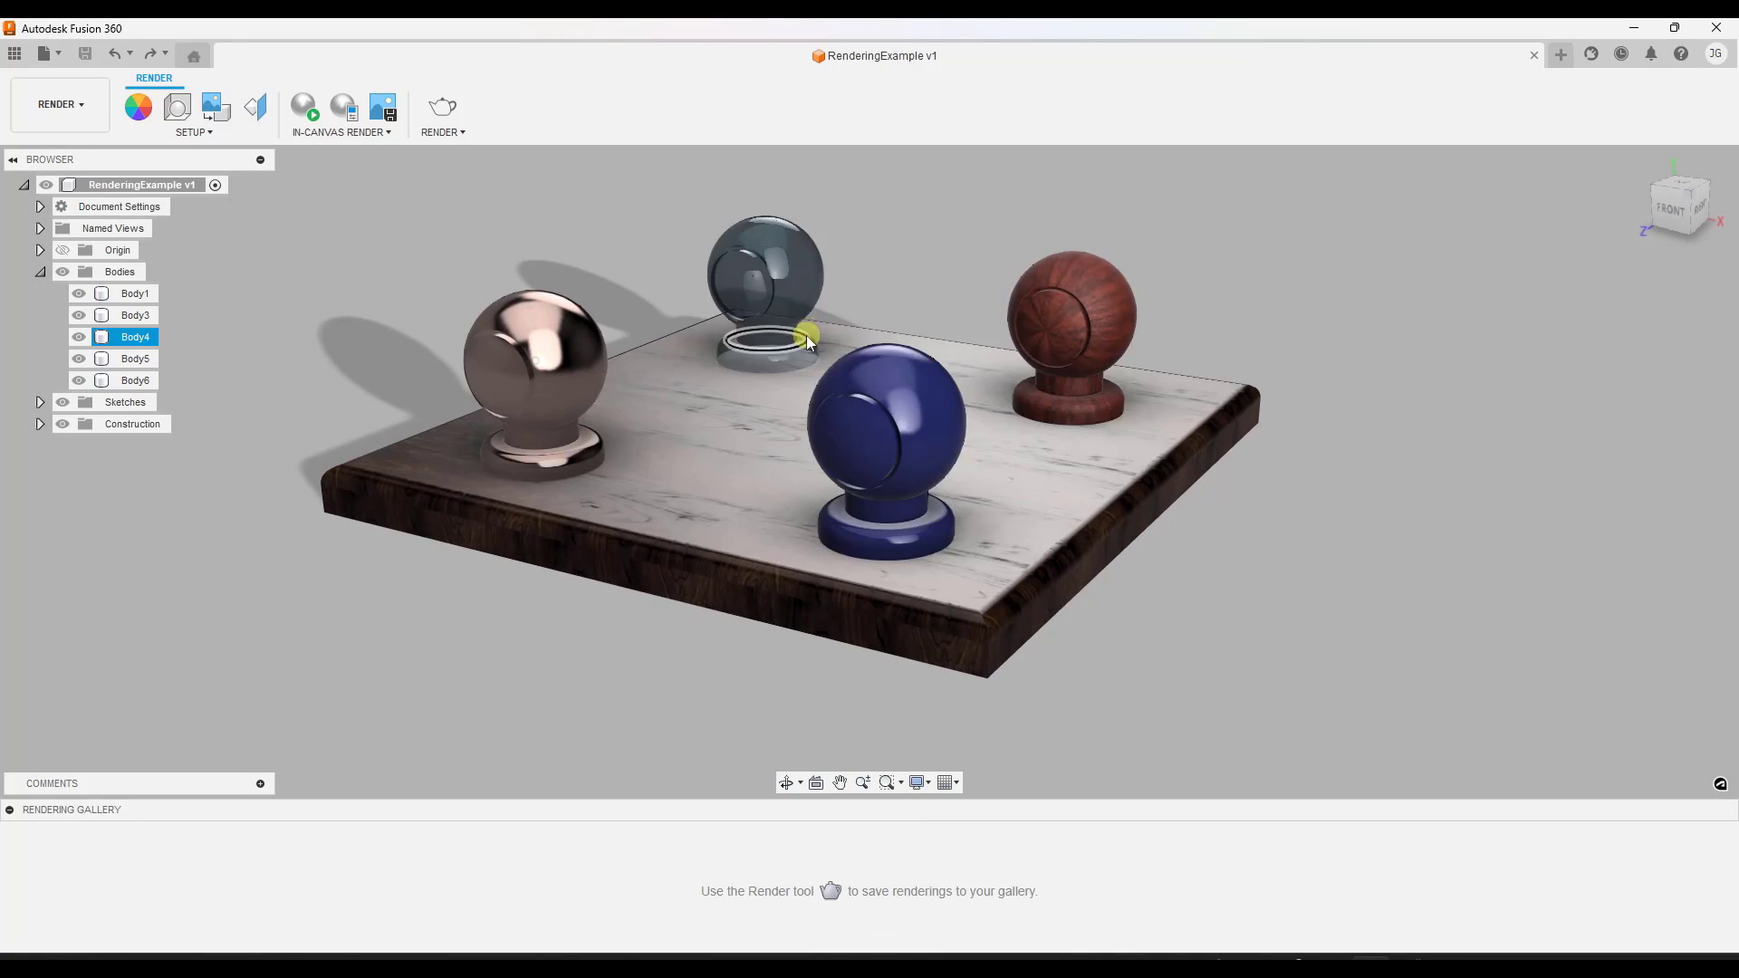
click(641, 444)
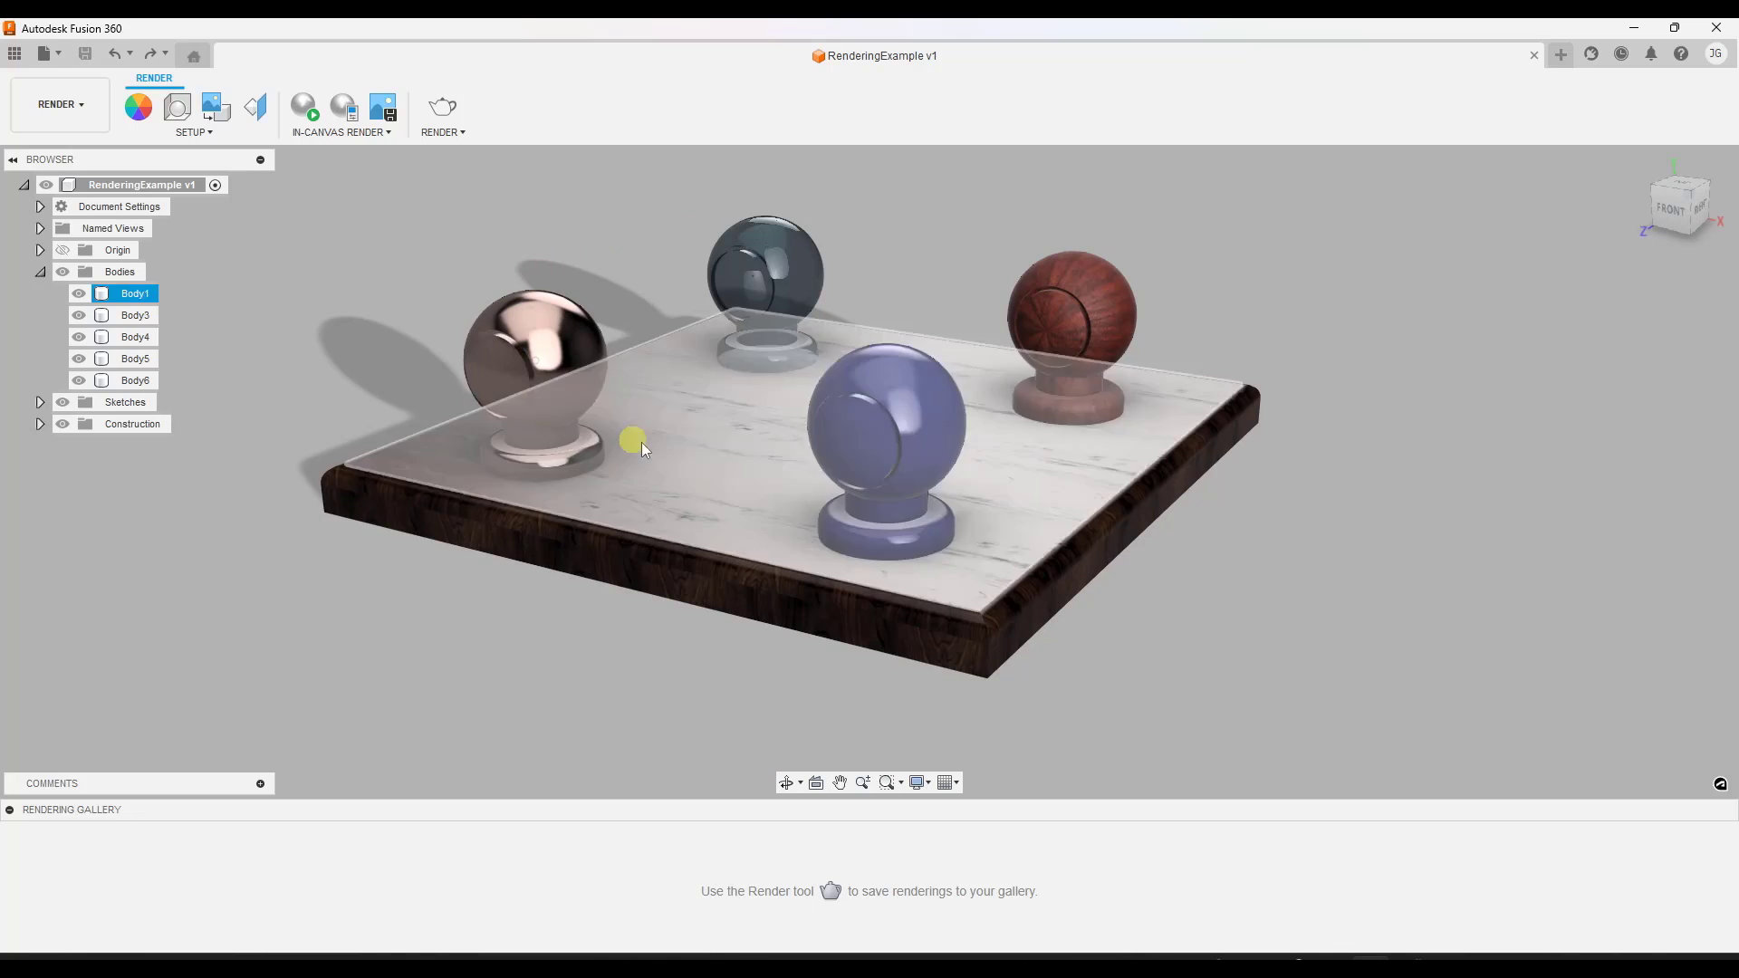
shift+middle_drag(1168, 453, 1040, 344)
click(1040, 344)
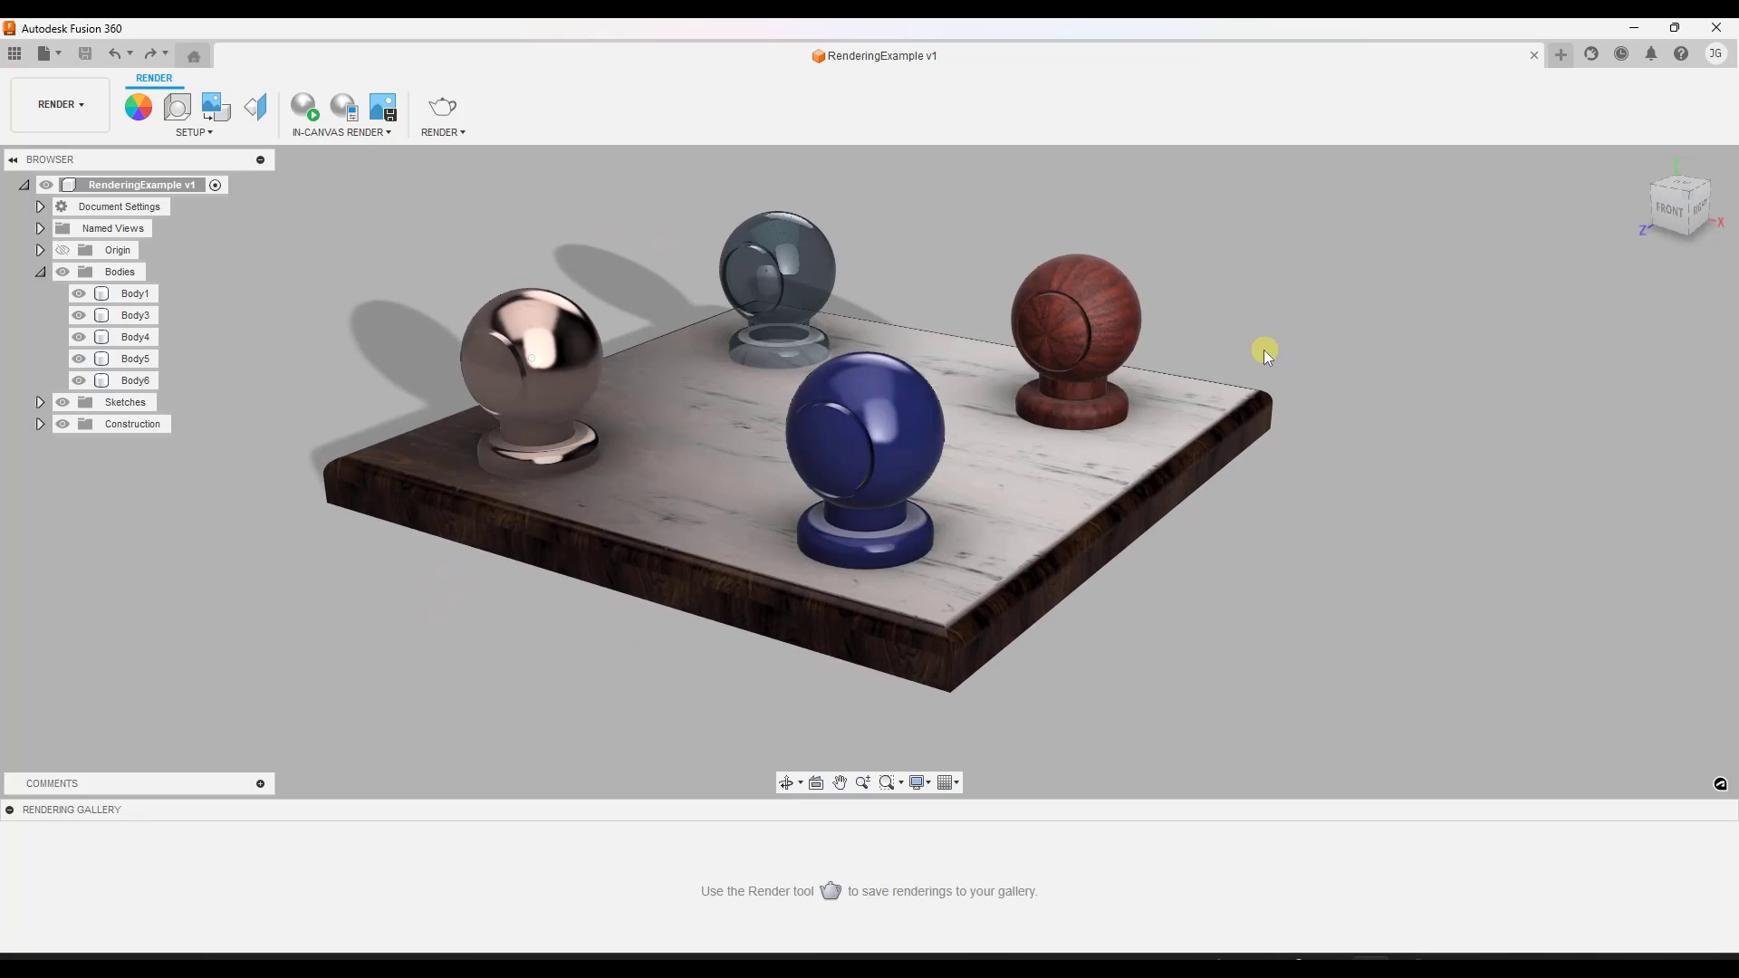
click(1012, 391)
scroll(889, 422, up, 4)
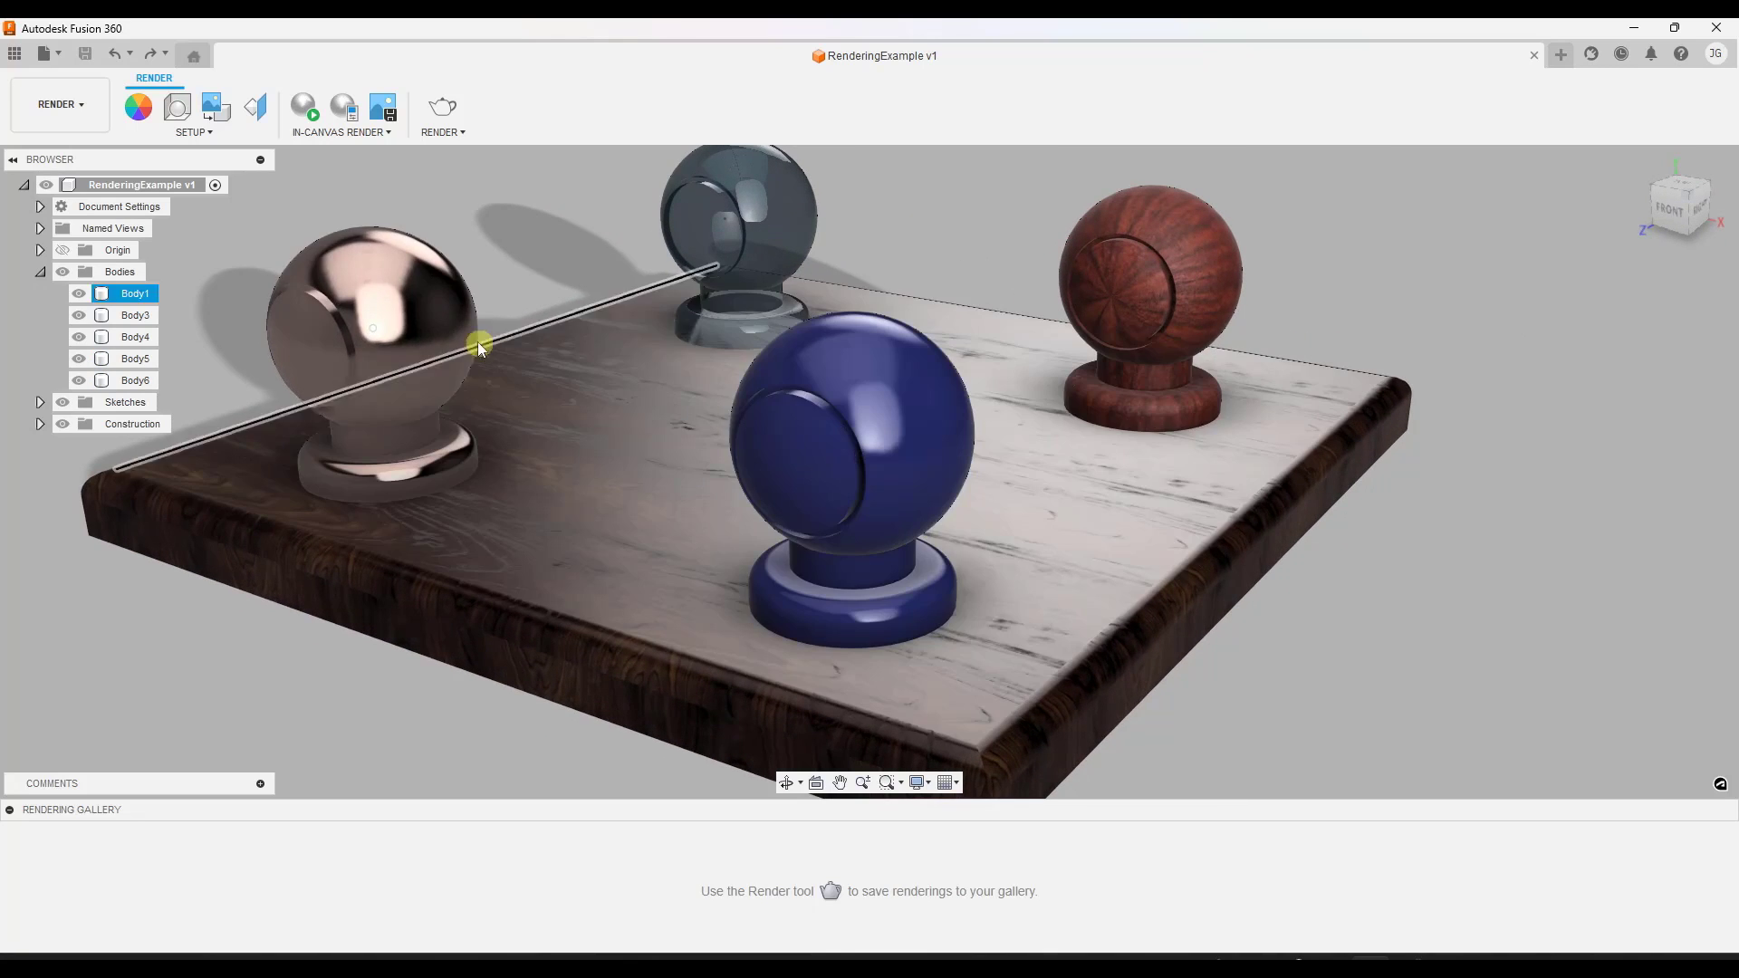
click(390, 340)
scroll(350, 295, up, 3)
scroll(354, 295, up, 1)
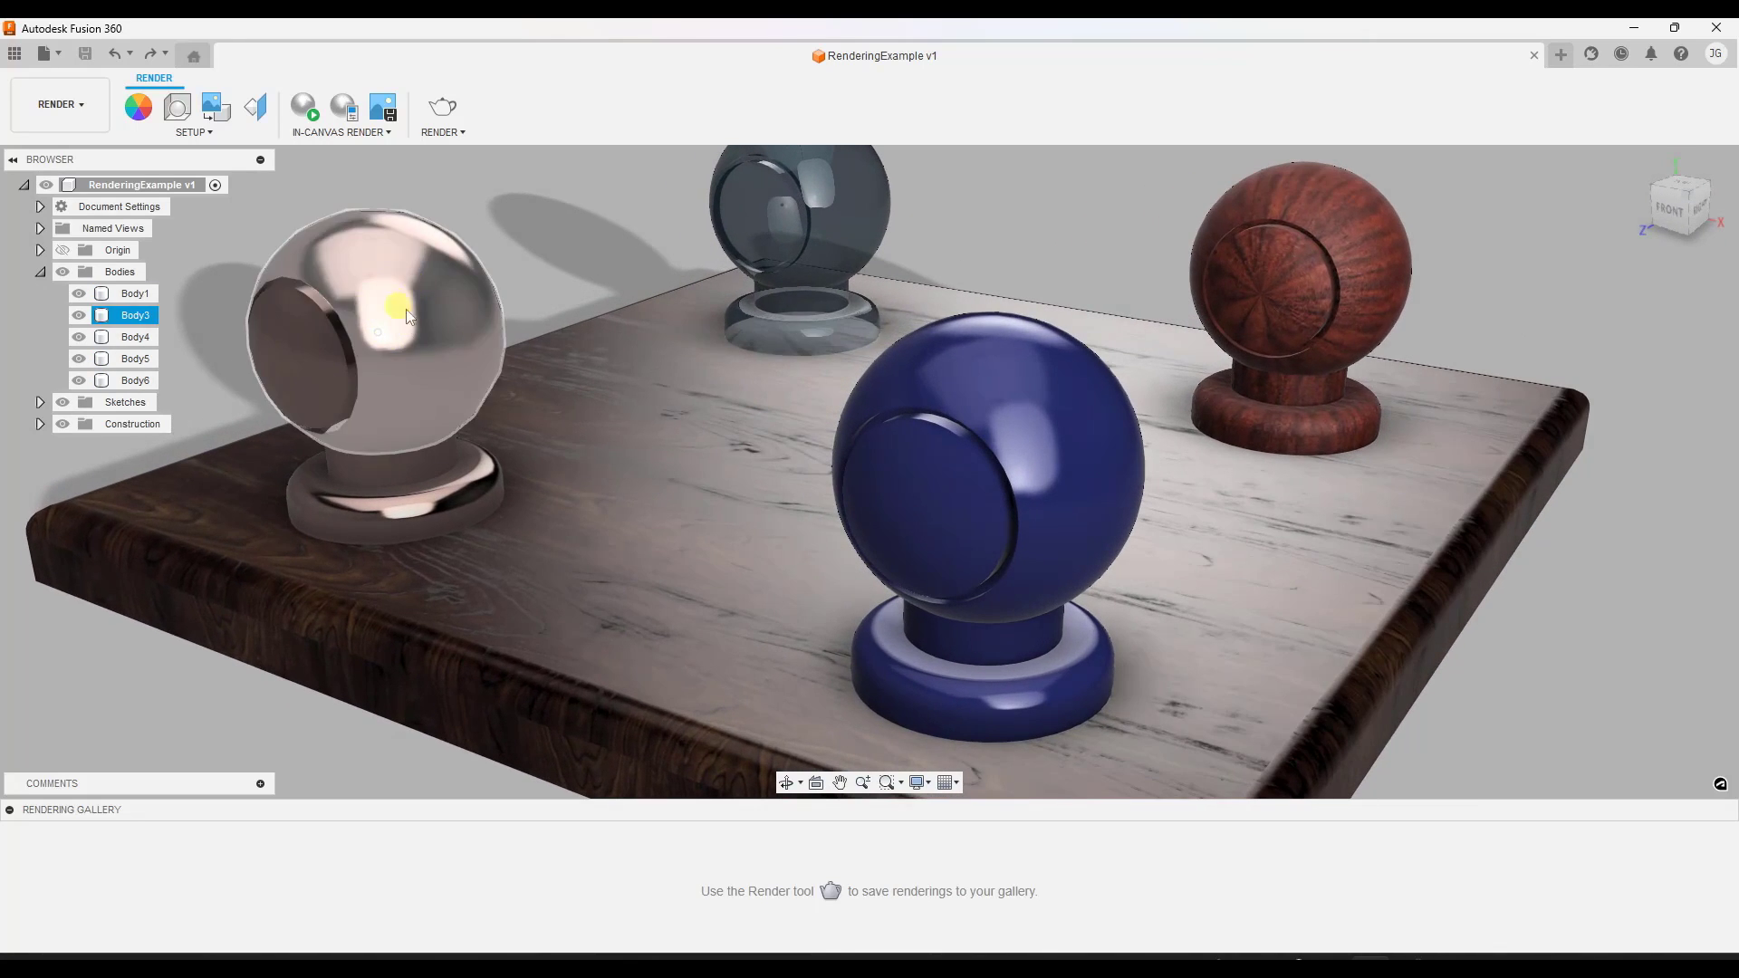
shift+middle_drag(406, 316, 408, 447)
click(1091, 381)
shift+middle_drag(1092, 381, 869, 486)
click(1474, 450)
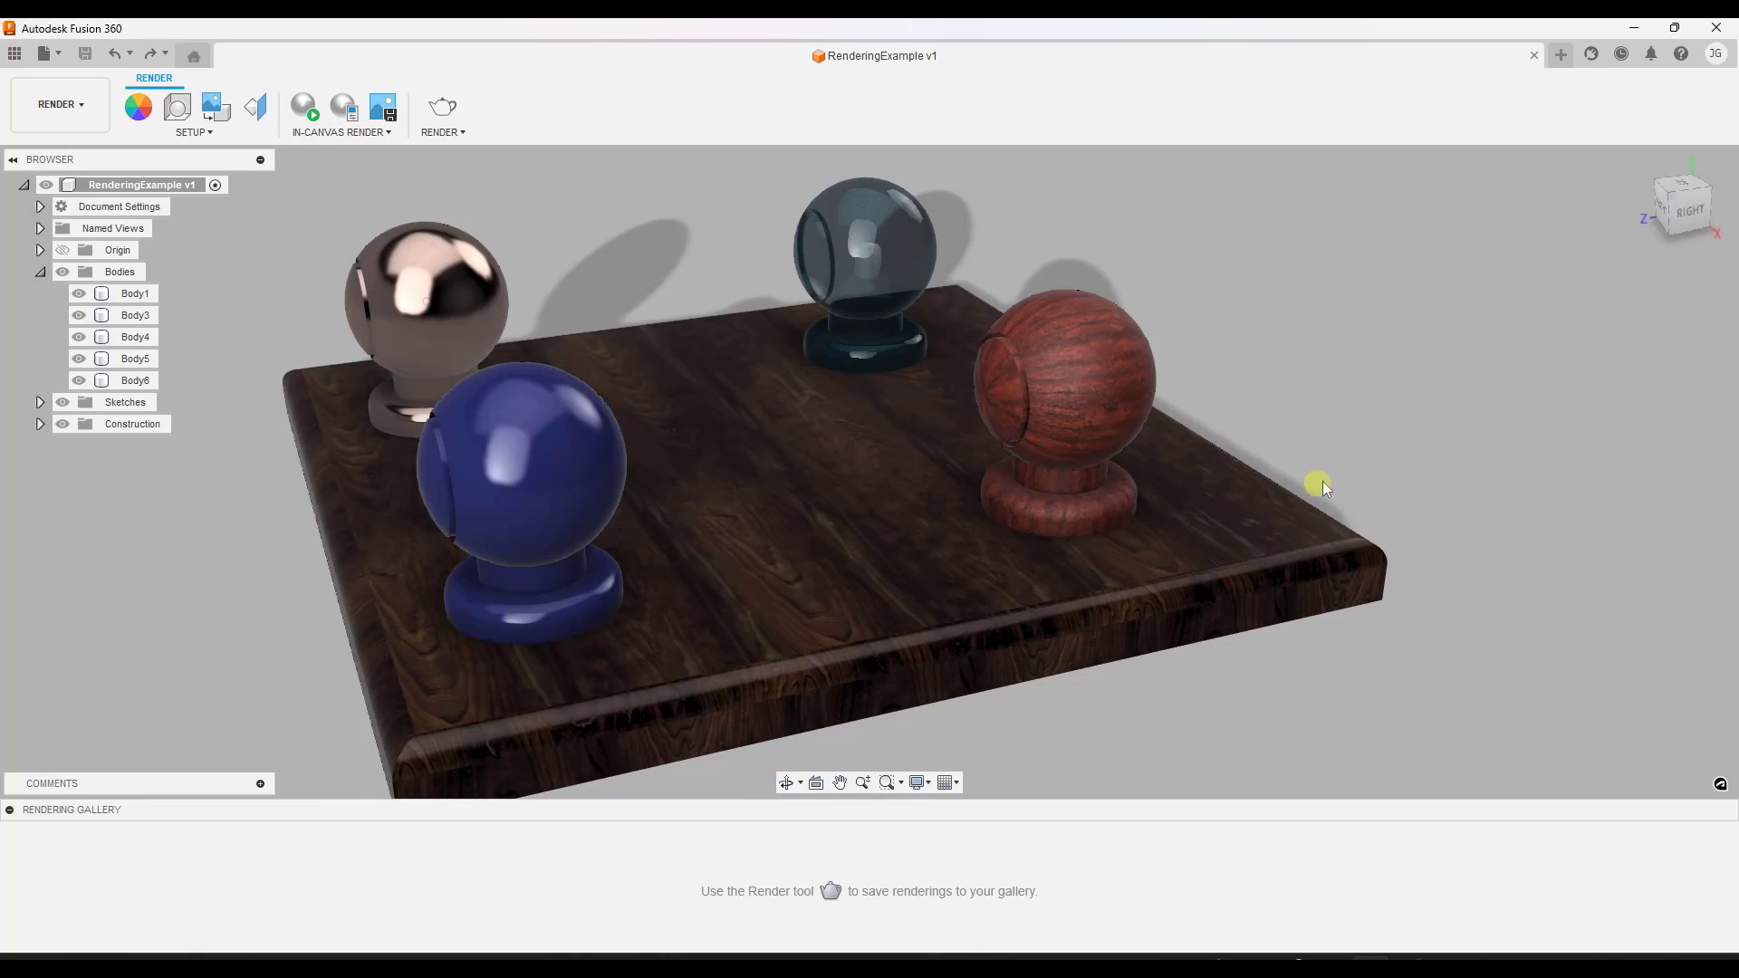
shift+middle_drag(1322, 487, 1427, 433)
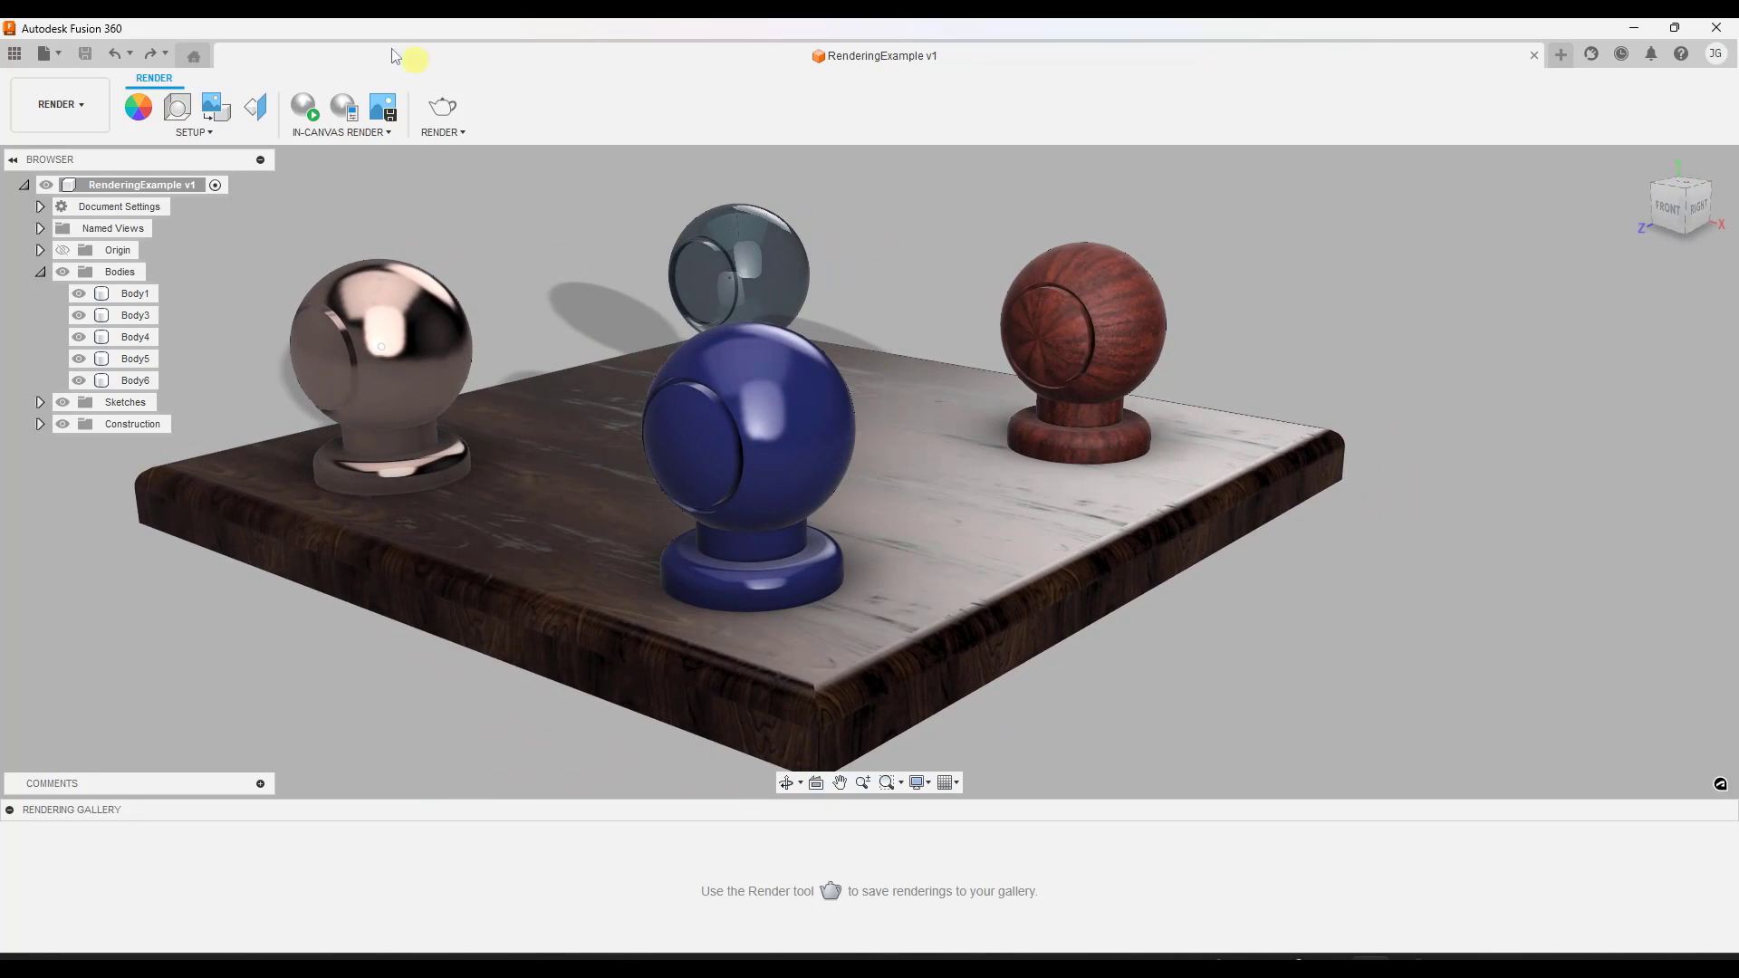
Compare the model's look in the Design workspace with its look in the Render workspace, ending in Render.
click(60, 104)
click(62, 147)
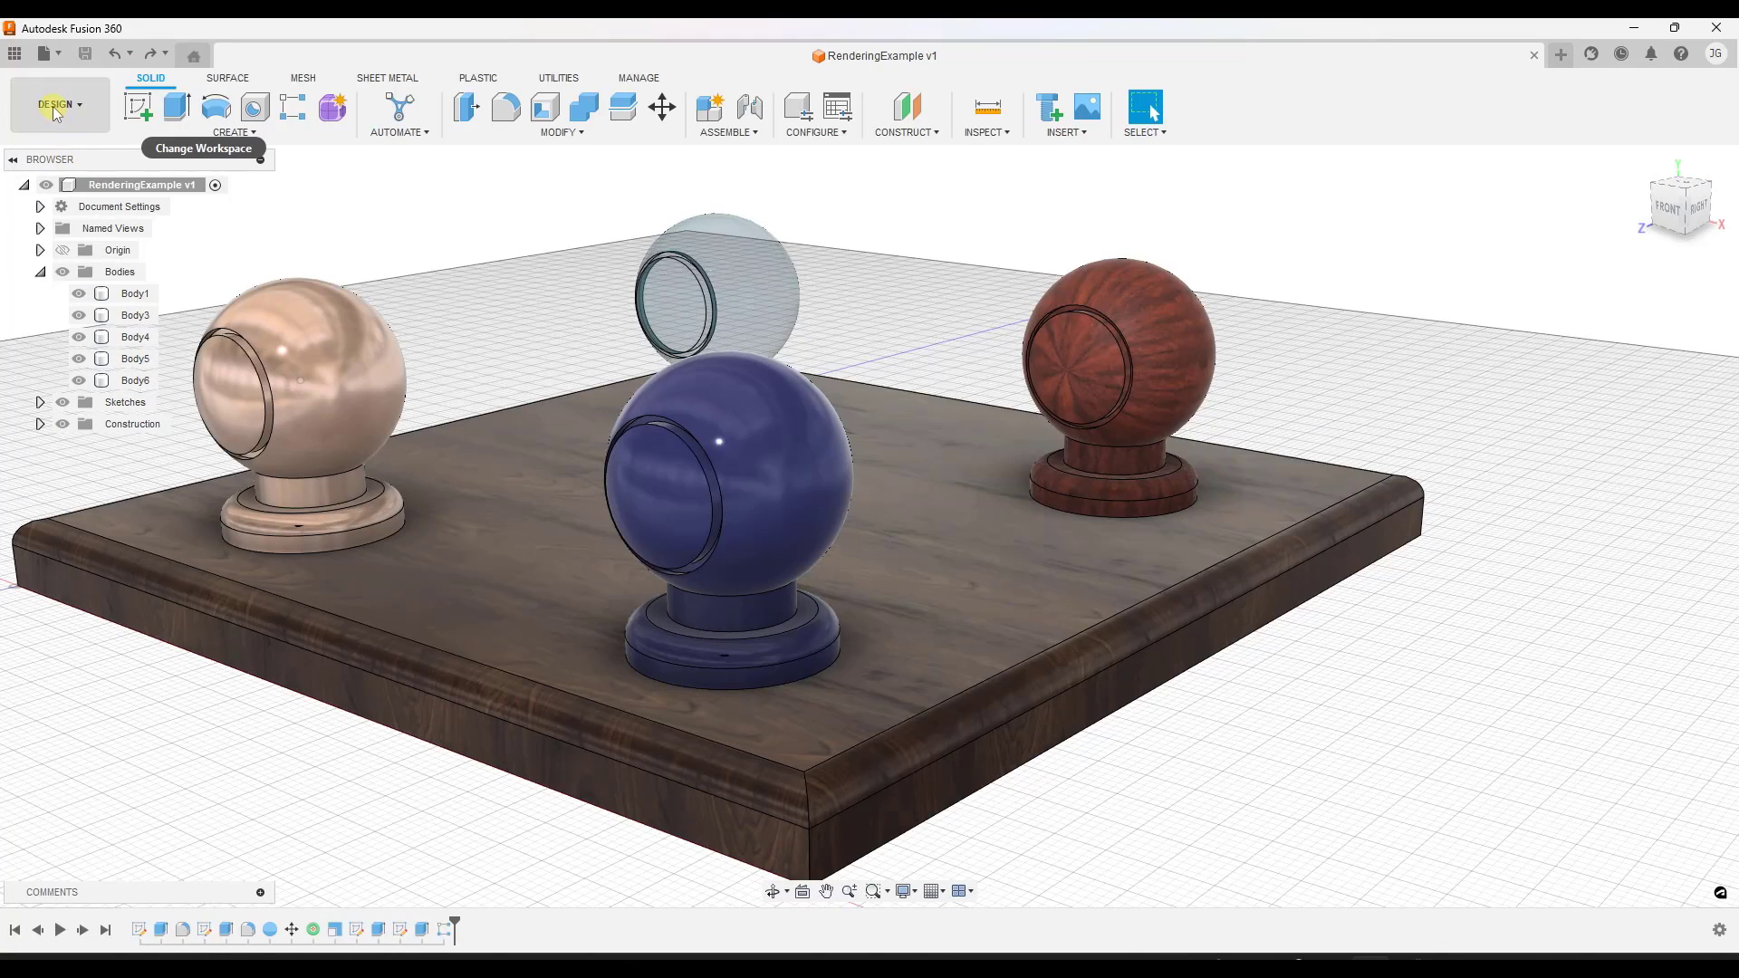
click(55, 106)
click(49, 214)
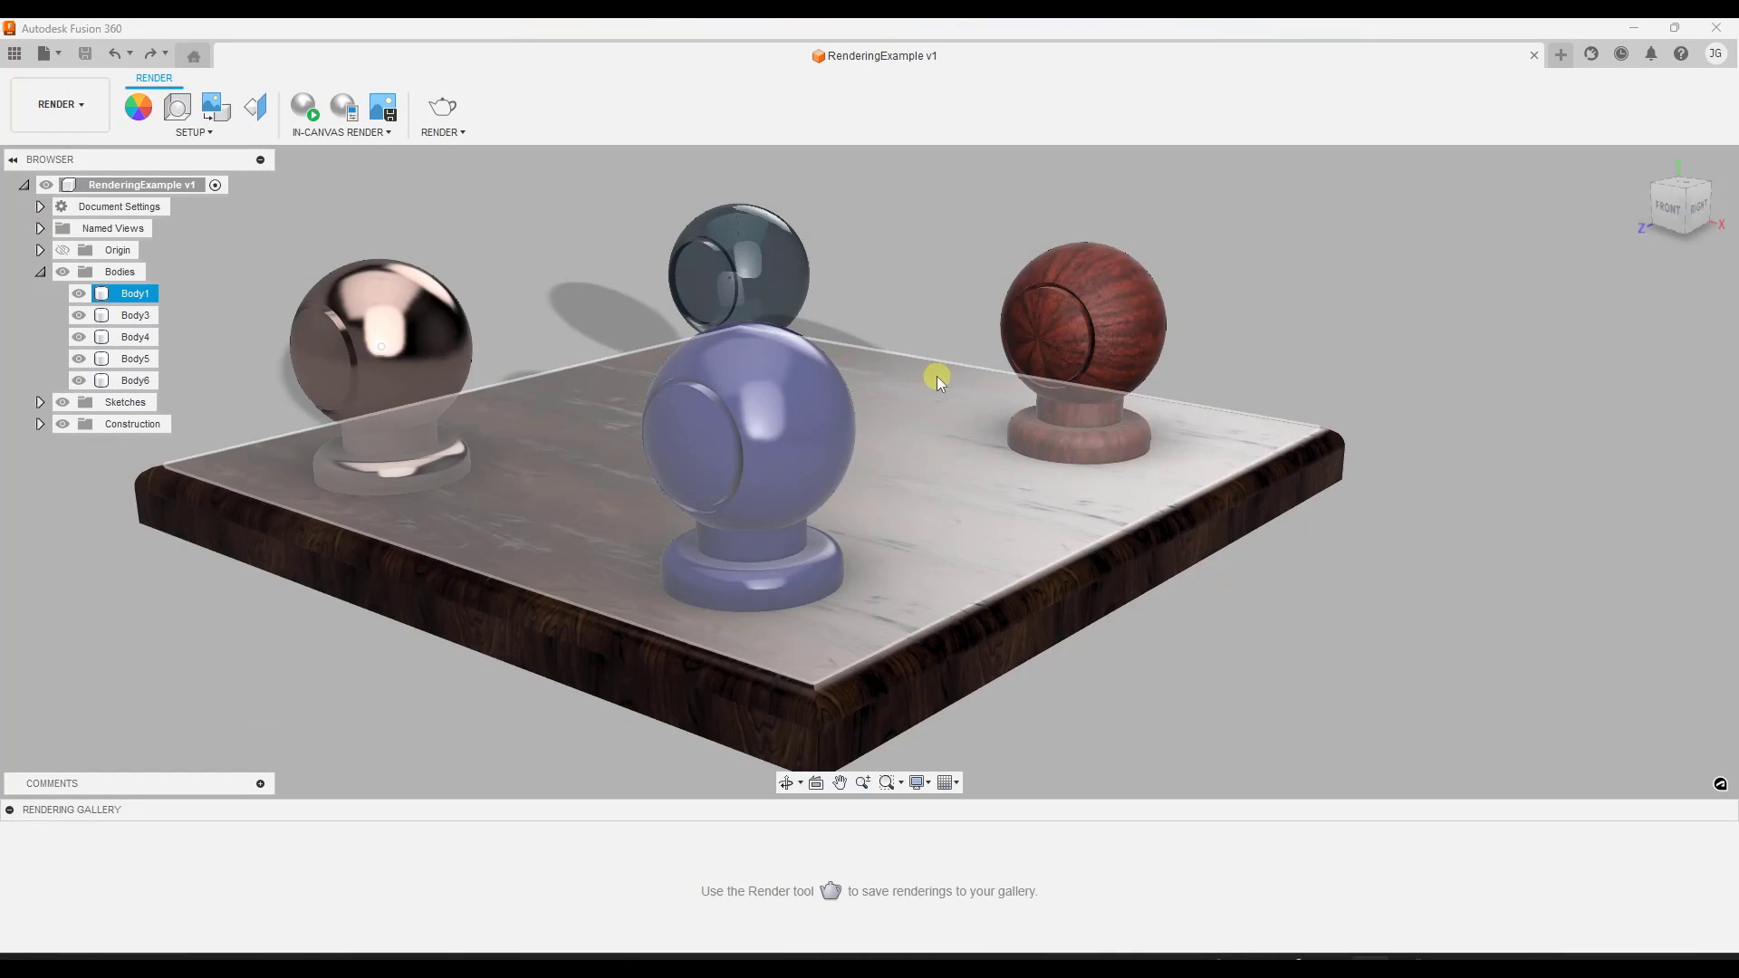
shift+middle_drag(938, 381, 951, 378)
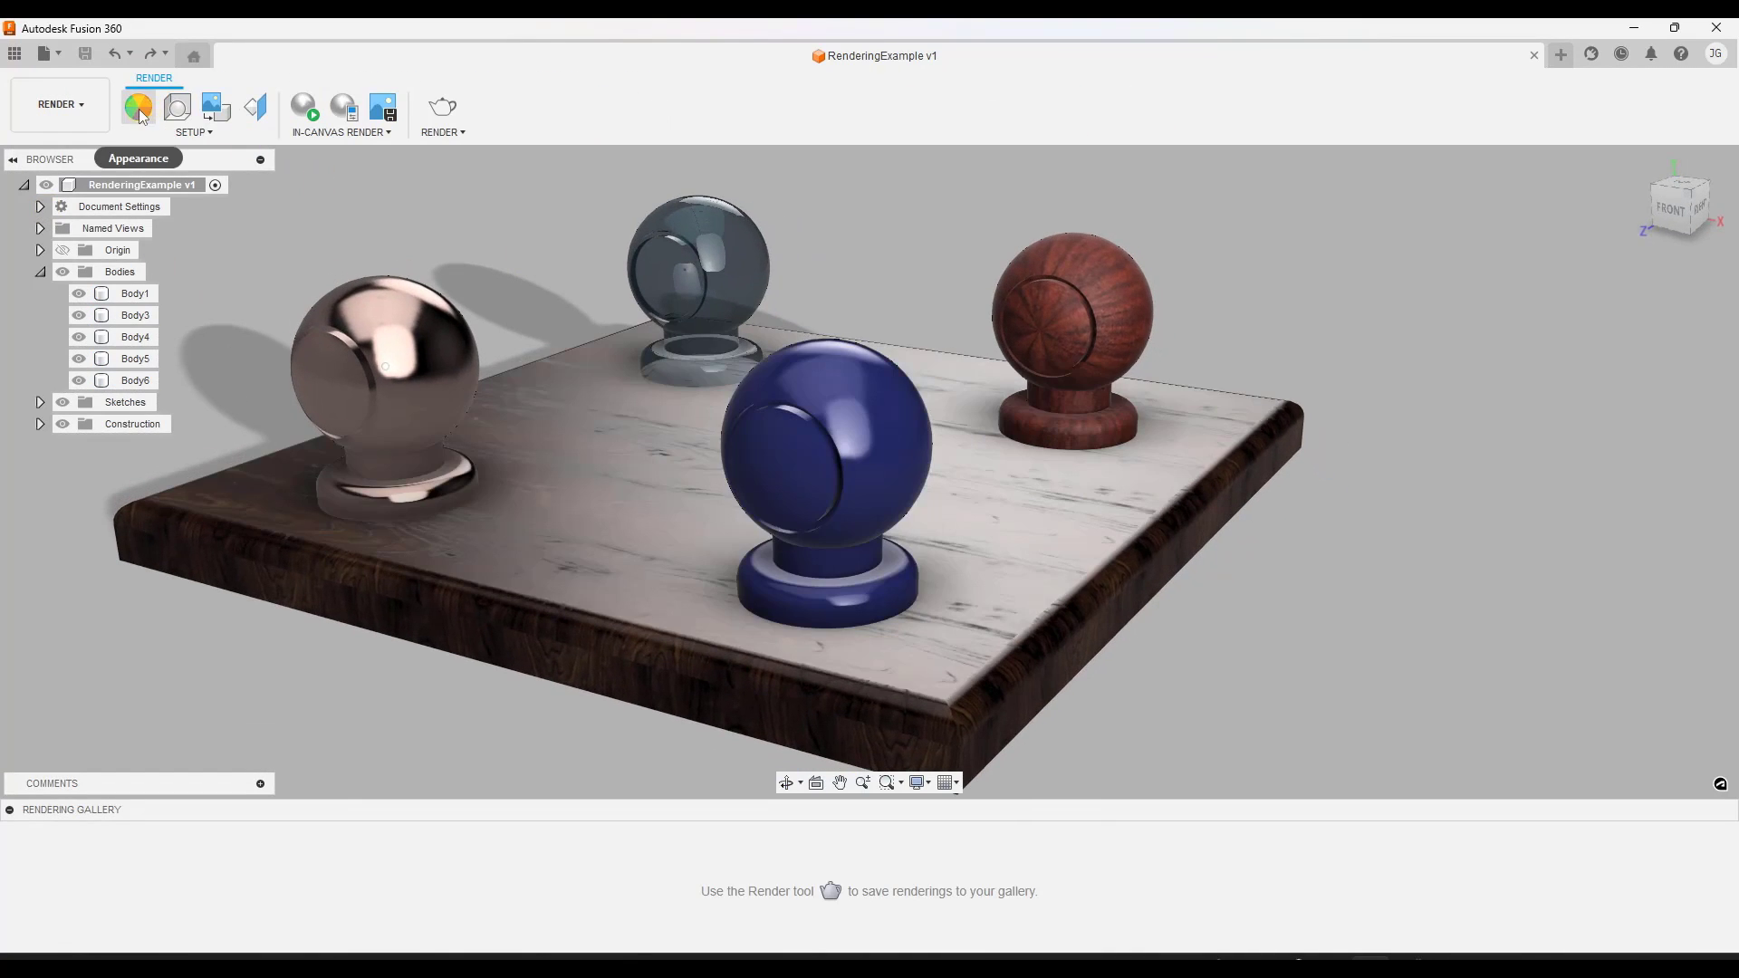
shift+middle_drag(679, 477, 826, 400)
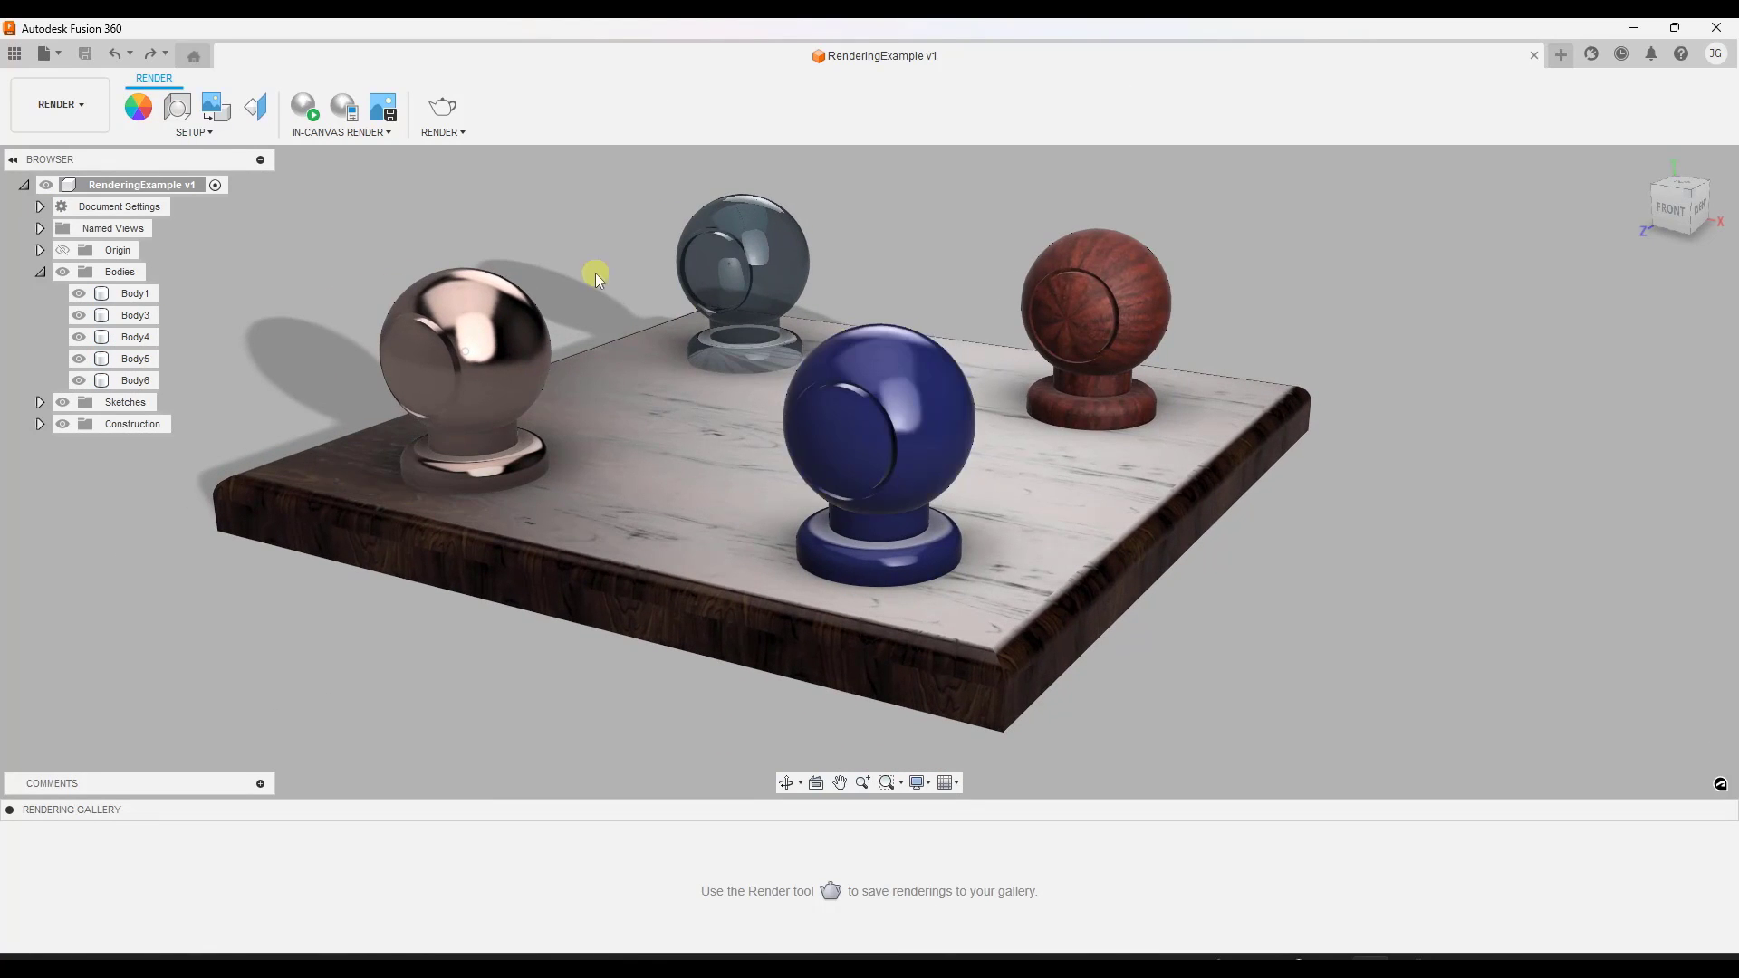
click(838, 382)
click(607, 223)
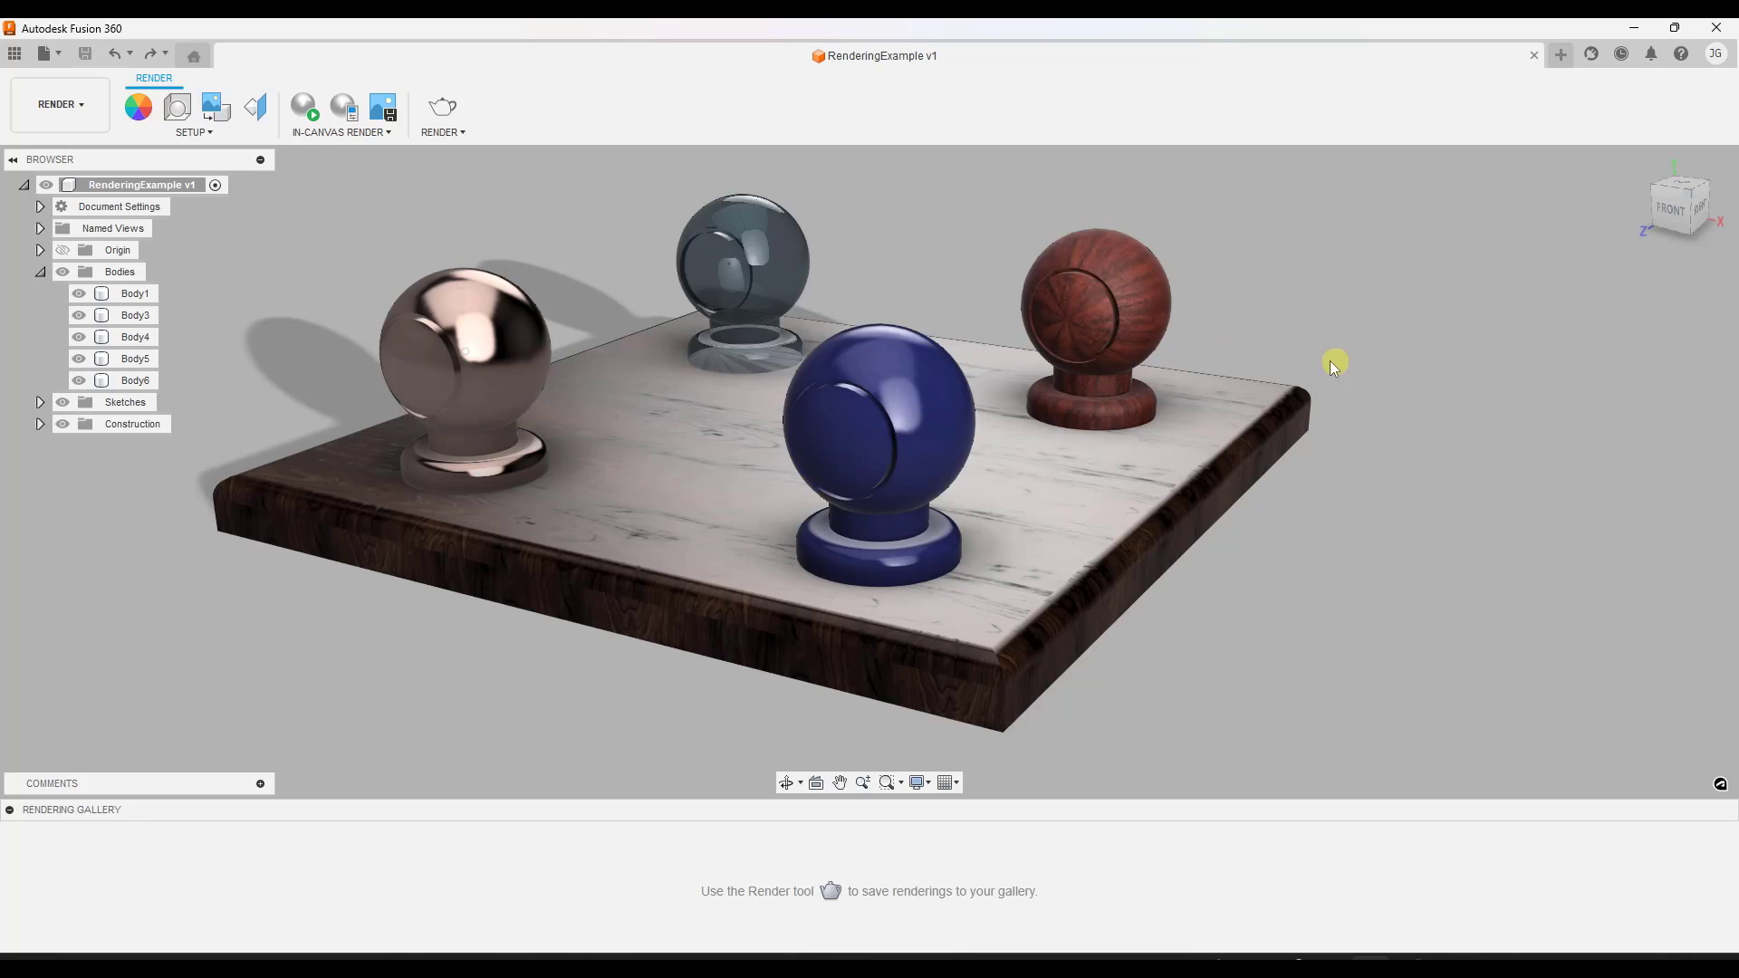
Open the appearance settings and inspect the wood grain on ball stand Body6 up close from several angles.
click(136, 109)
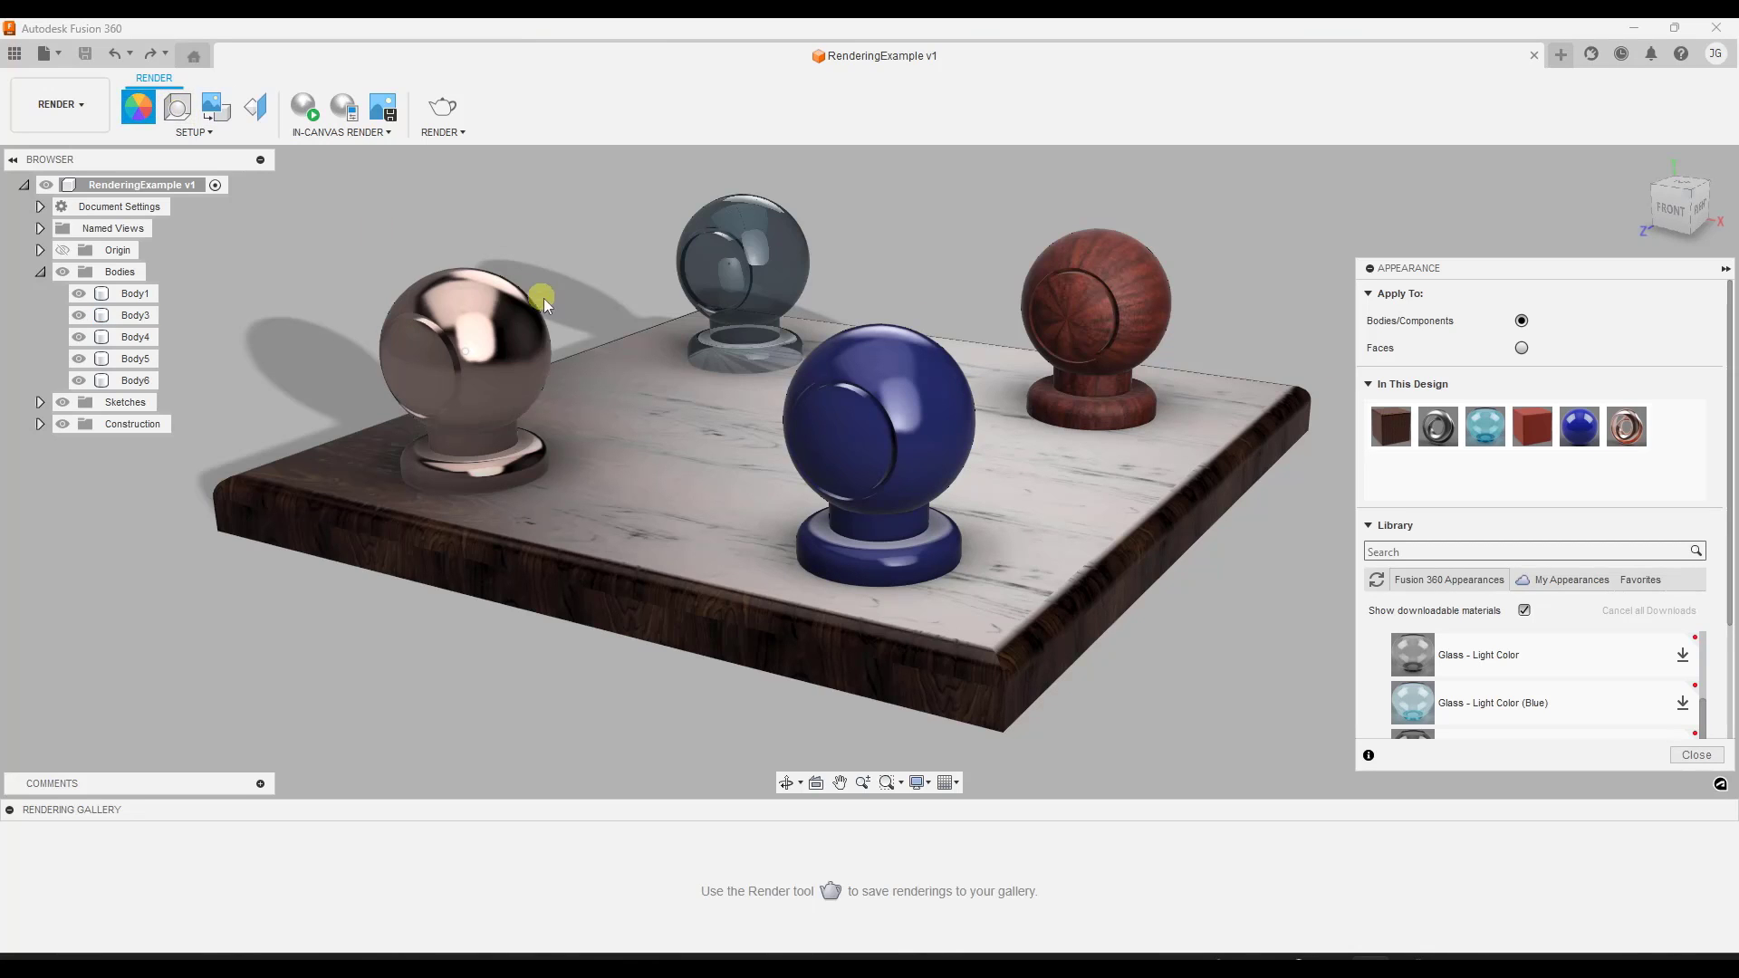
click(1117, 453)
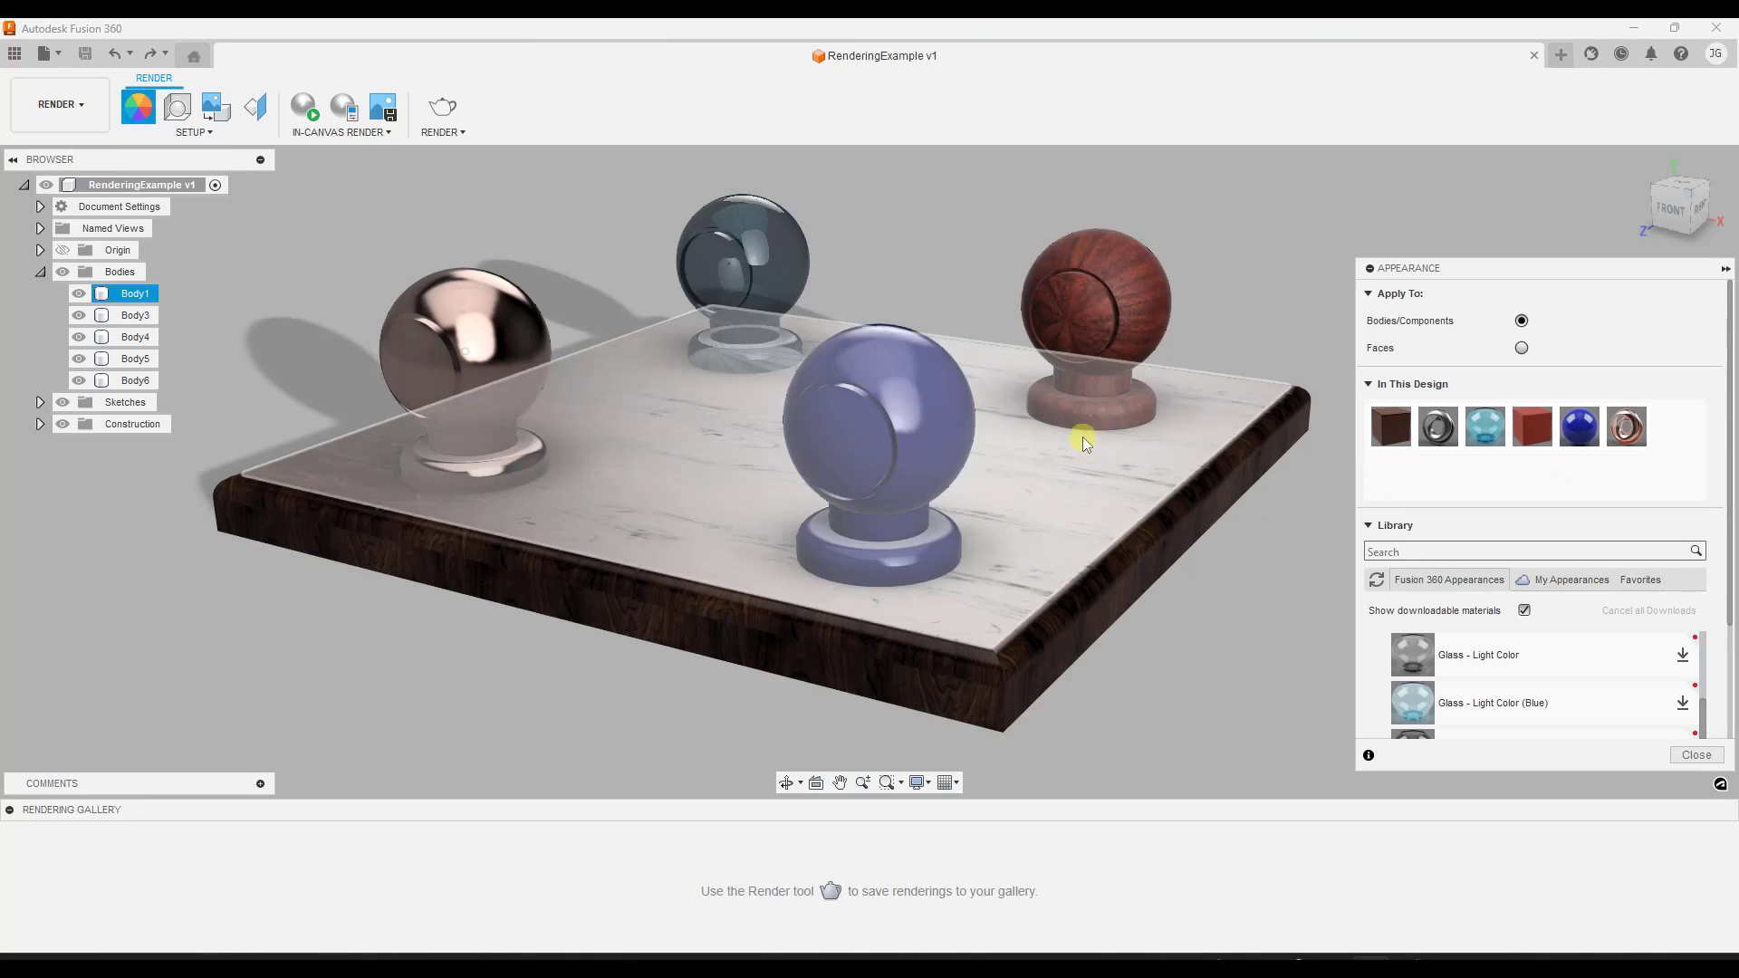
key(Escape)
scroll(1168, 265, up, 4)
shift+middle_drag(1162, 257, 1091, 294)
click(1091, 294)
scroll(1156, 290, up, 4)
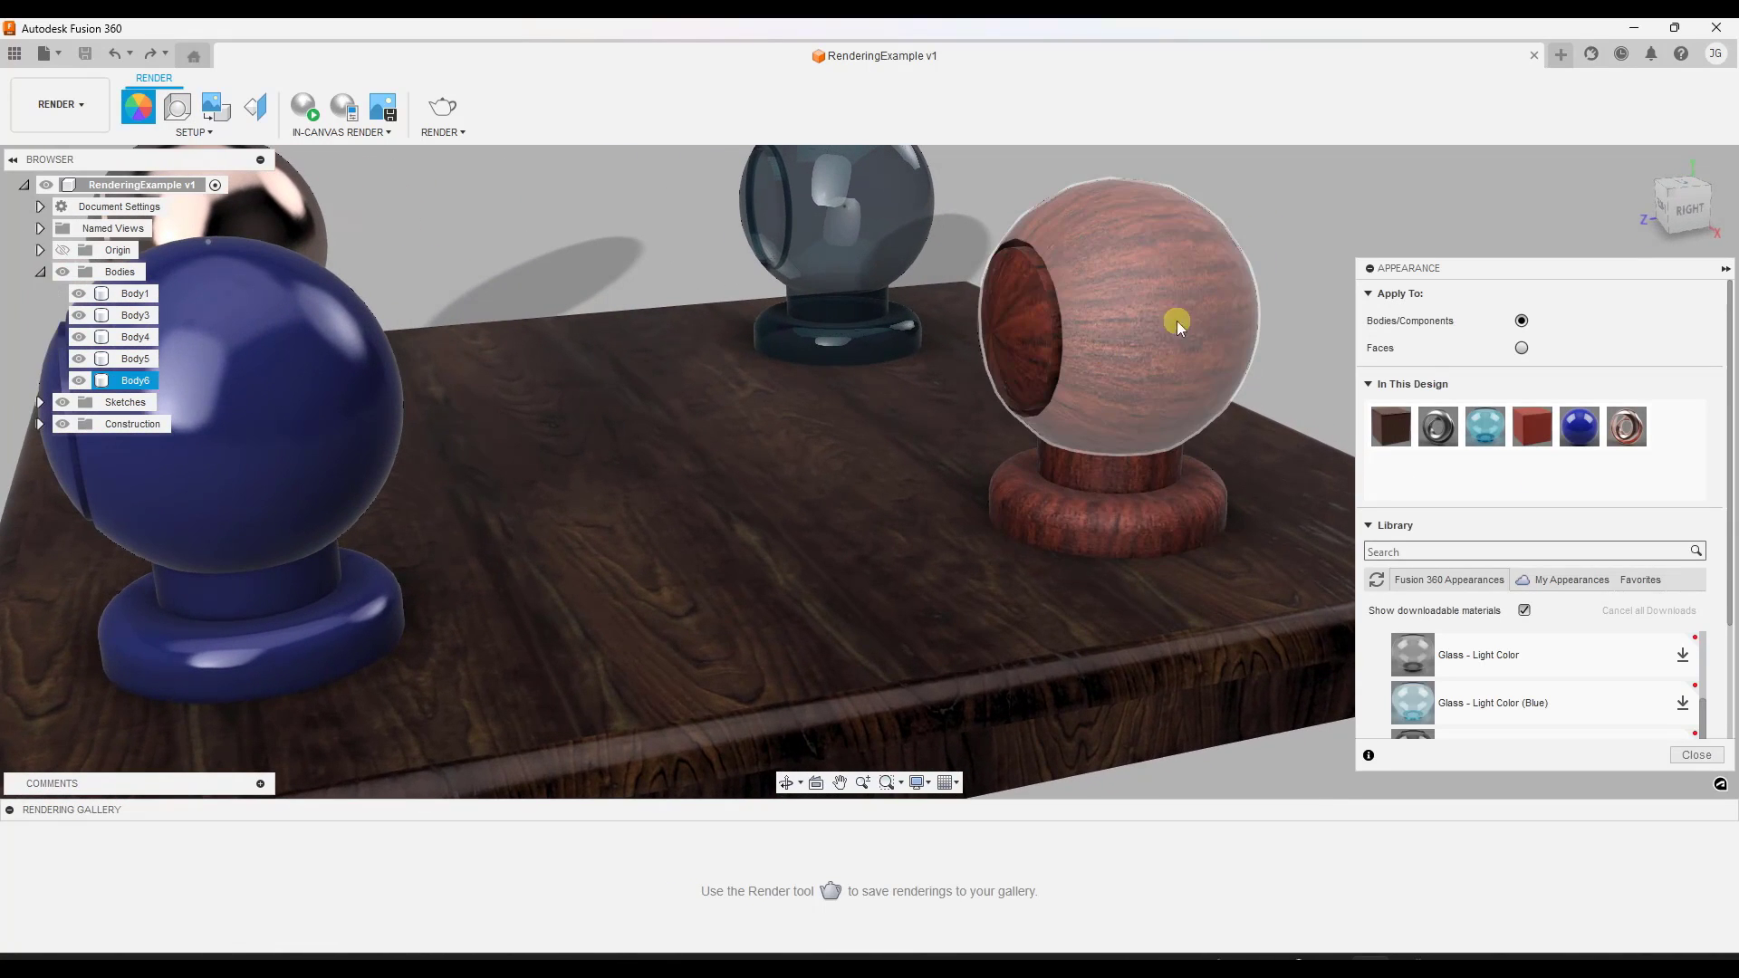
scroll(1213, 319, down, 5)
shift+middle_drag(1097, 321, 1222, 297)
scroll(1223, 297, up, 6)
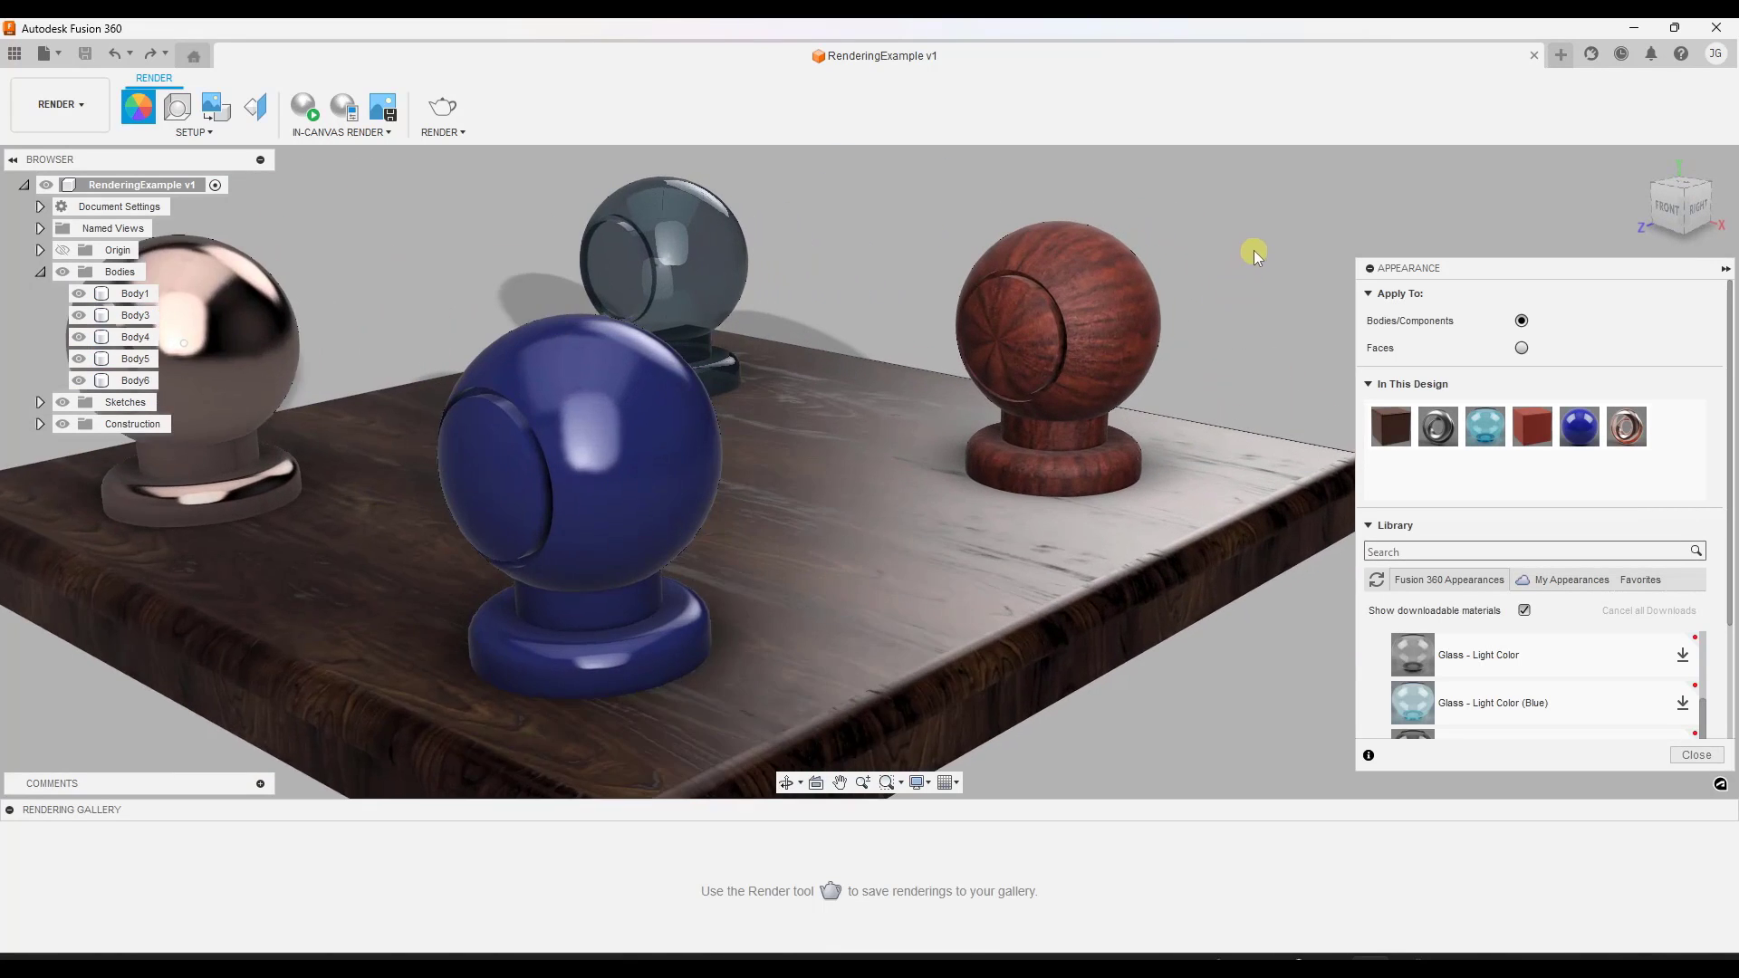
click(1101, 397)
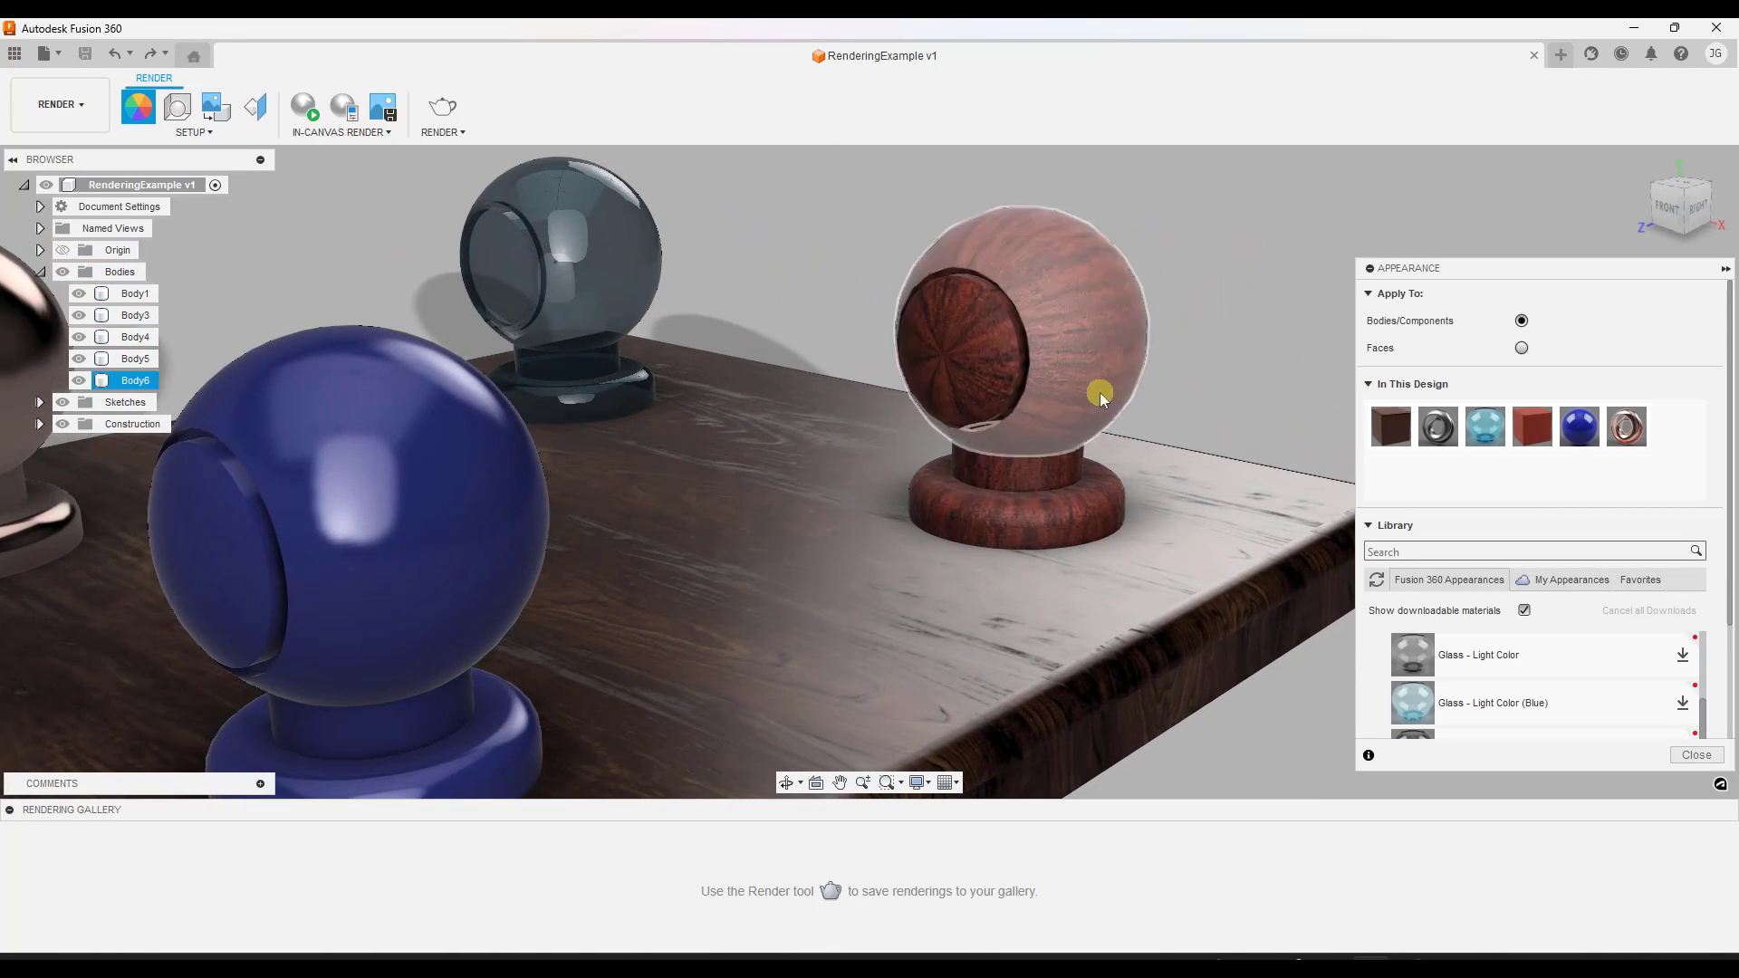
Reduce the texture scale of the Walnut - Glossy (1) appearance to give Body6 a finer wood grain.
right_click(1530, 434)
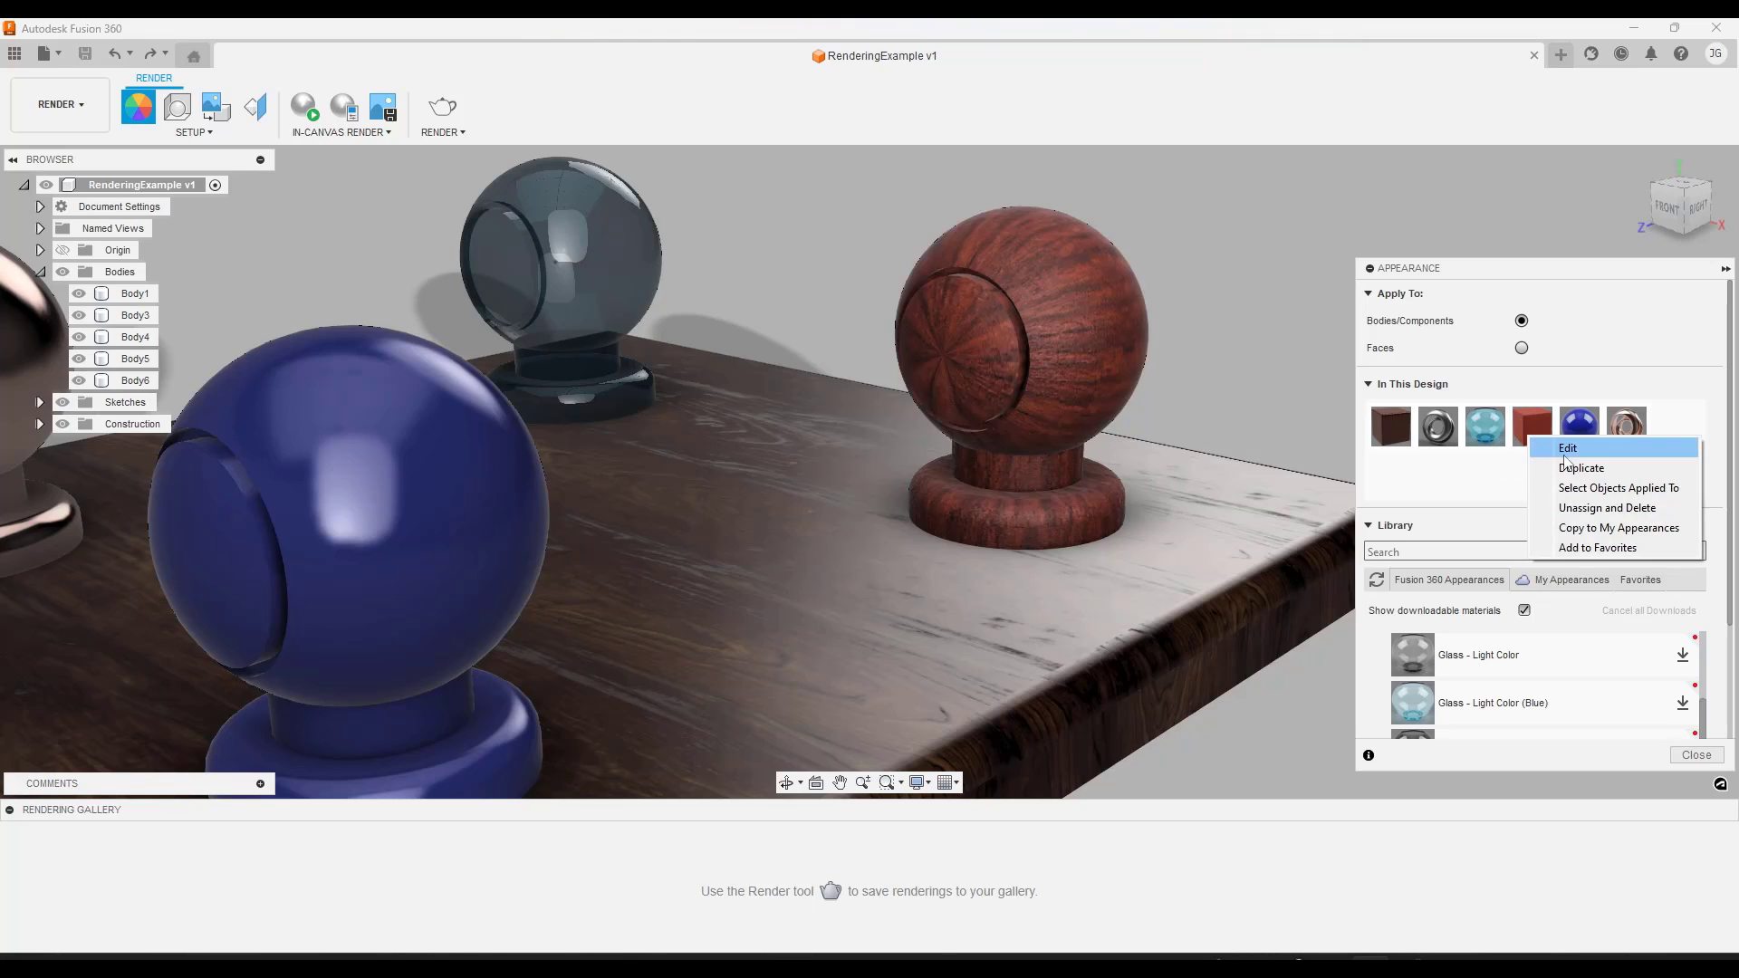
click(1567, 448)
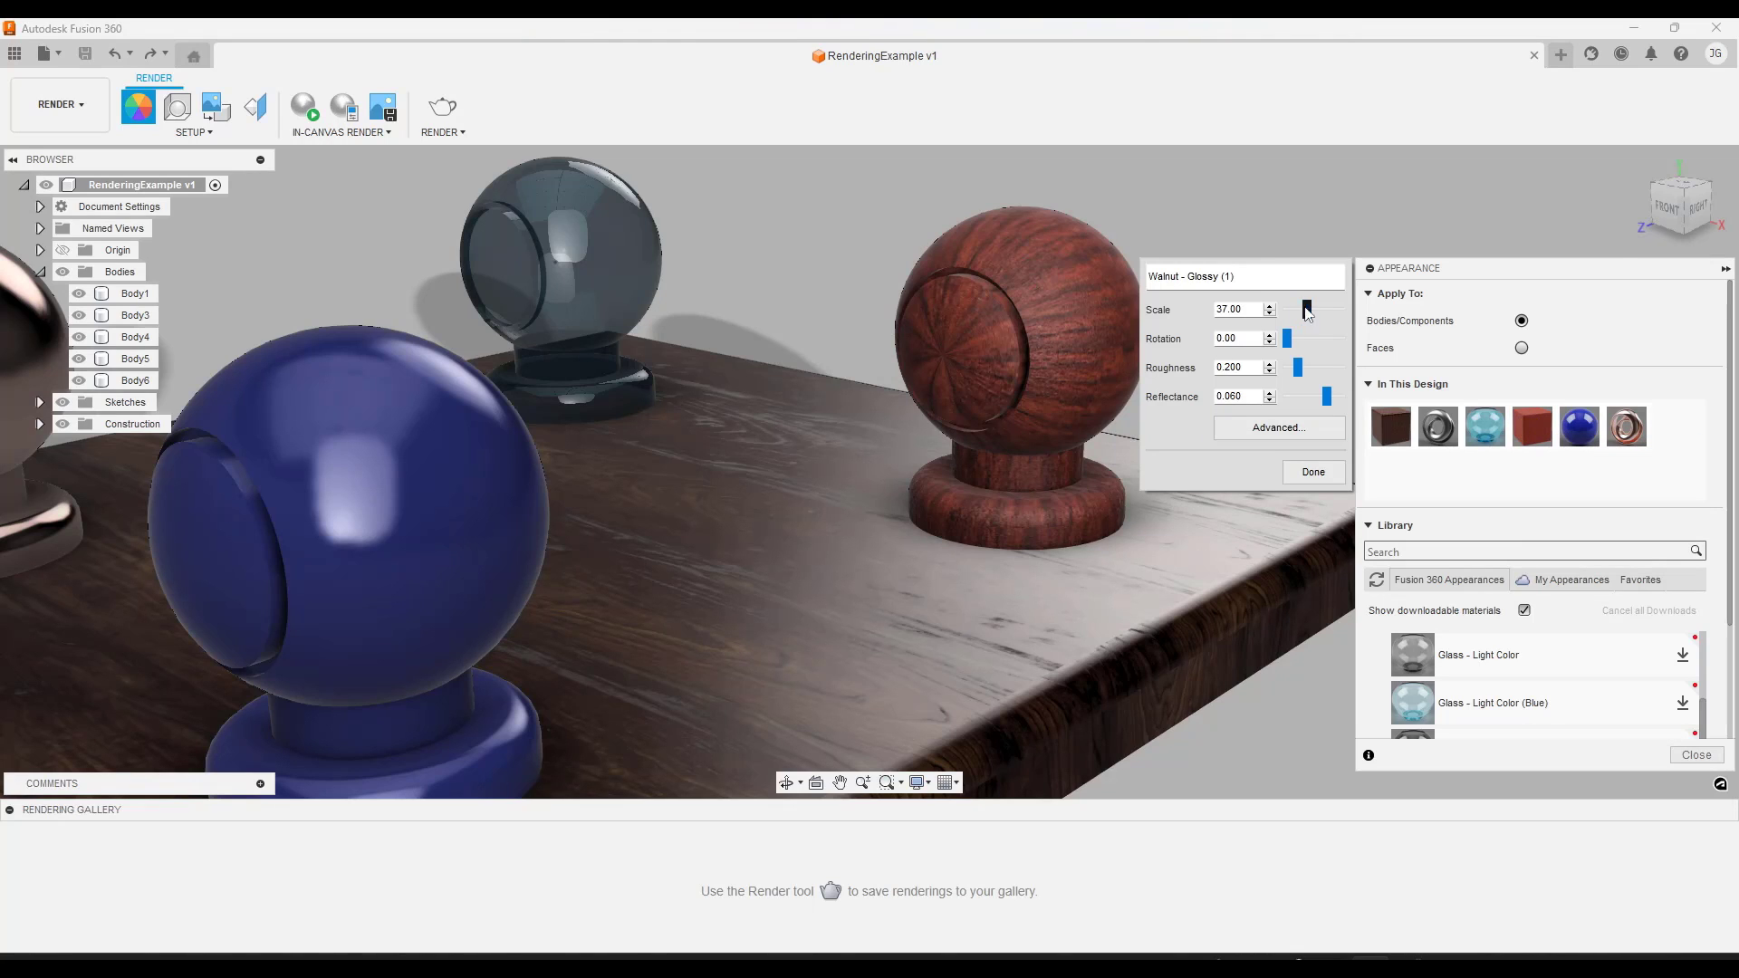
drag(1306, 312, 1292, 315)
click(1313, 472)
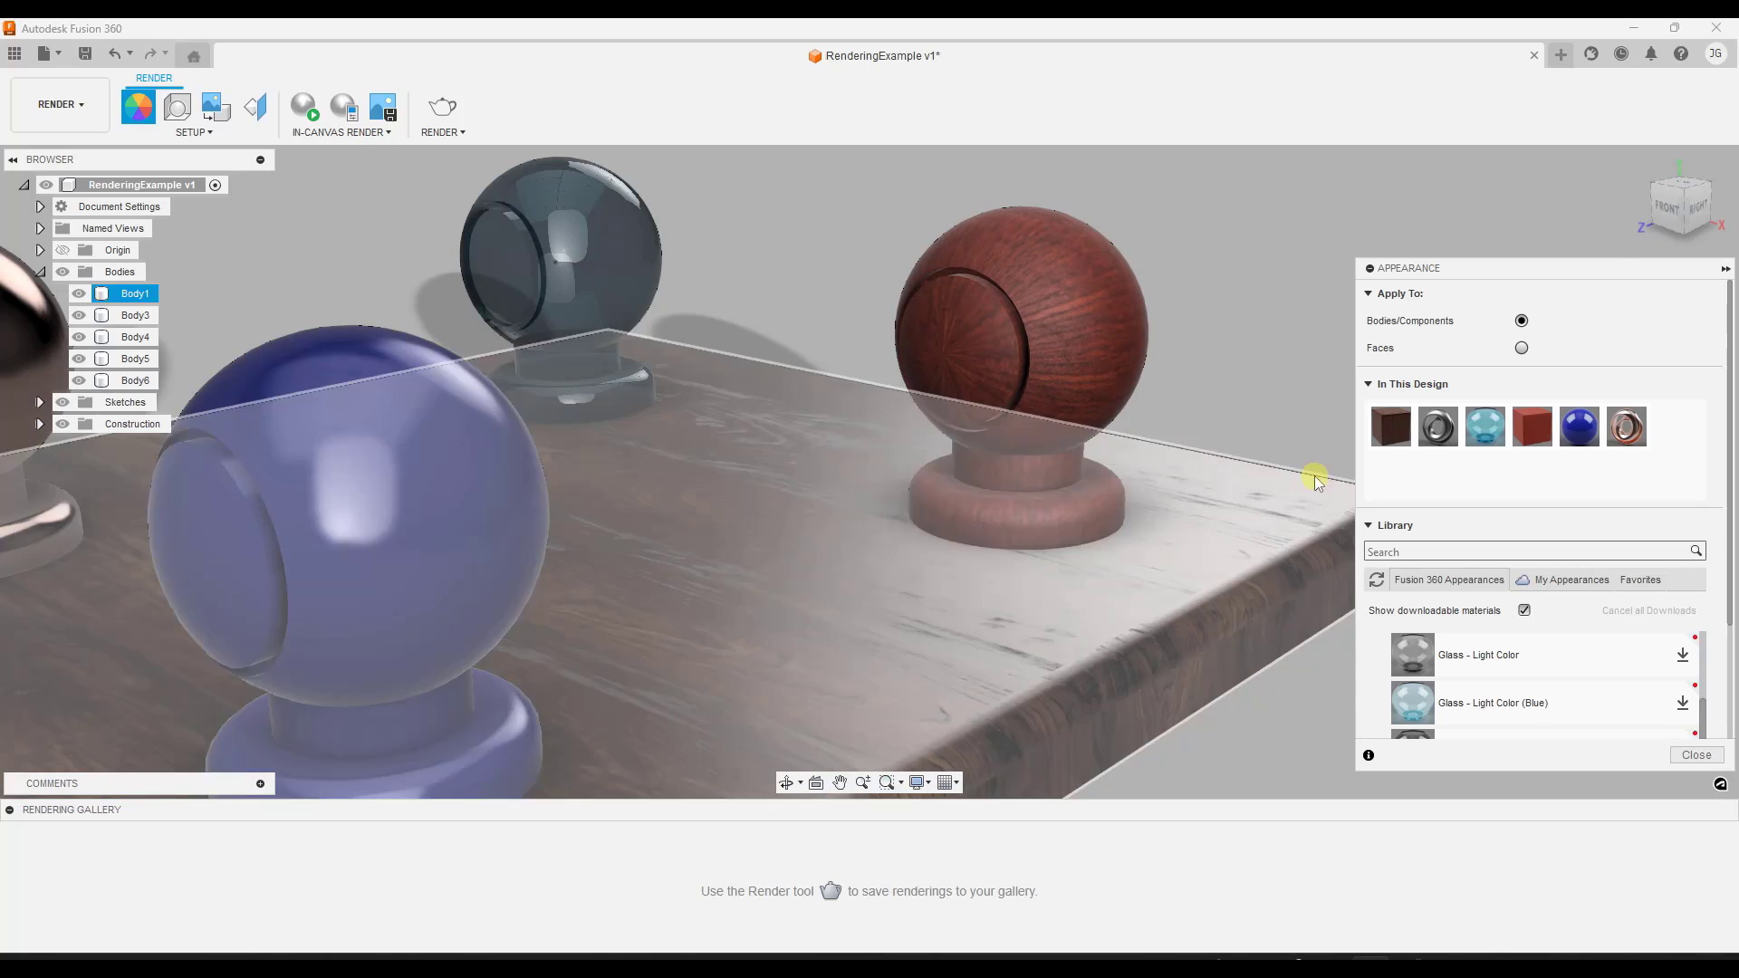
scroll(1269, 341, down, 6)
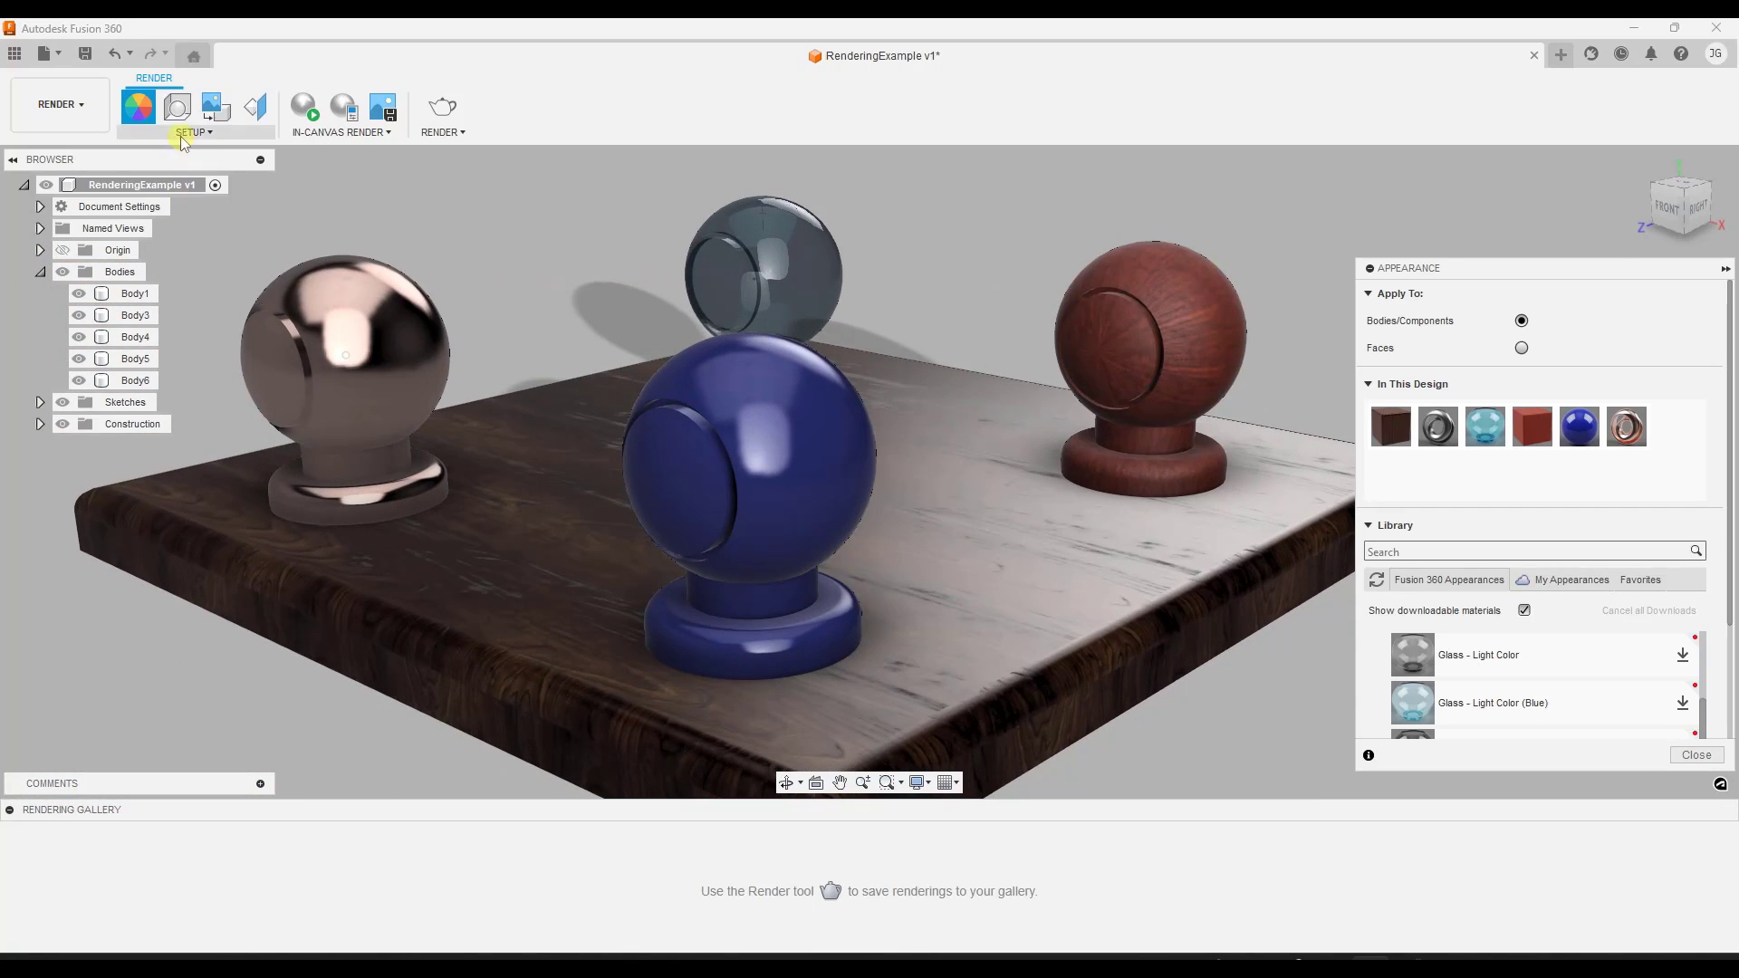
Open the scene settings and switch the ground plane off and on to compare the shadows, leaving it on.
click(177, 109)
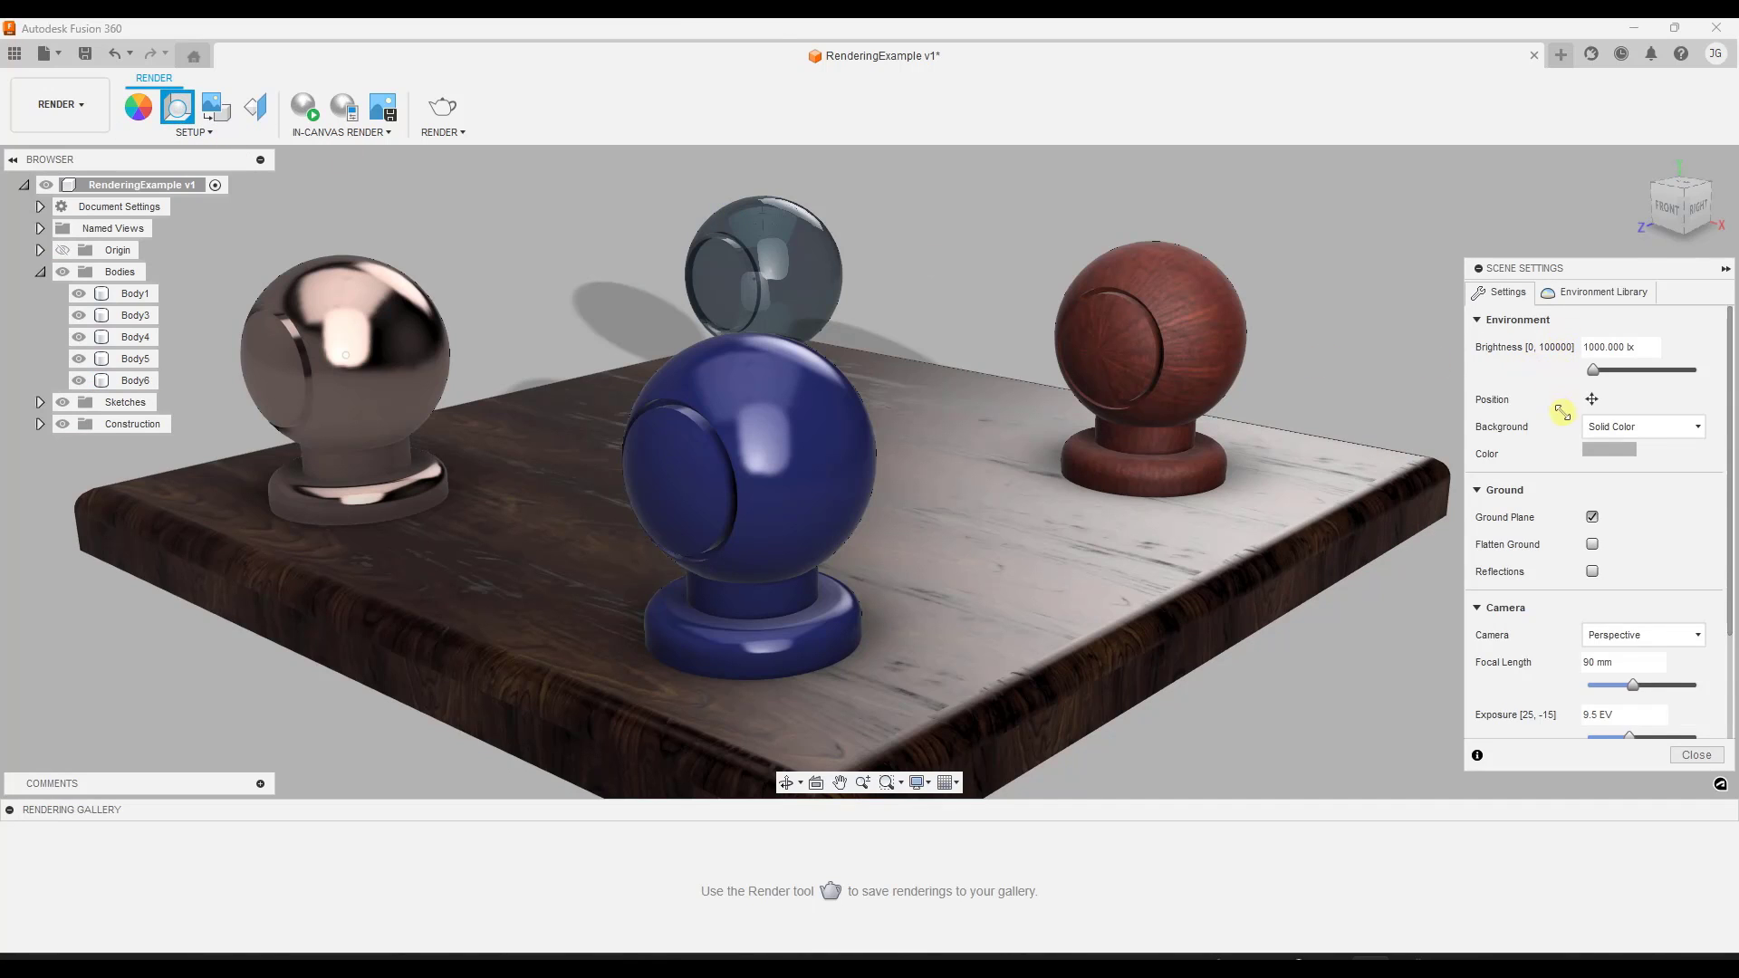
click(1592, 518)
click(1592, 518)
click(1592, 518)
click(1592, 518)
click(1592, 518)
click(1591, 518)
Try the ground reflections on and off and leave them disabled.
click(1592, 571)
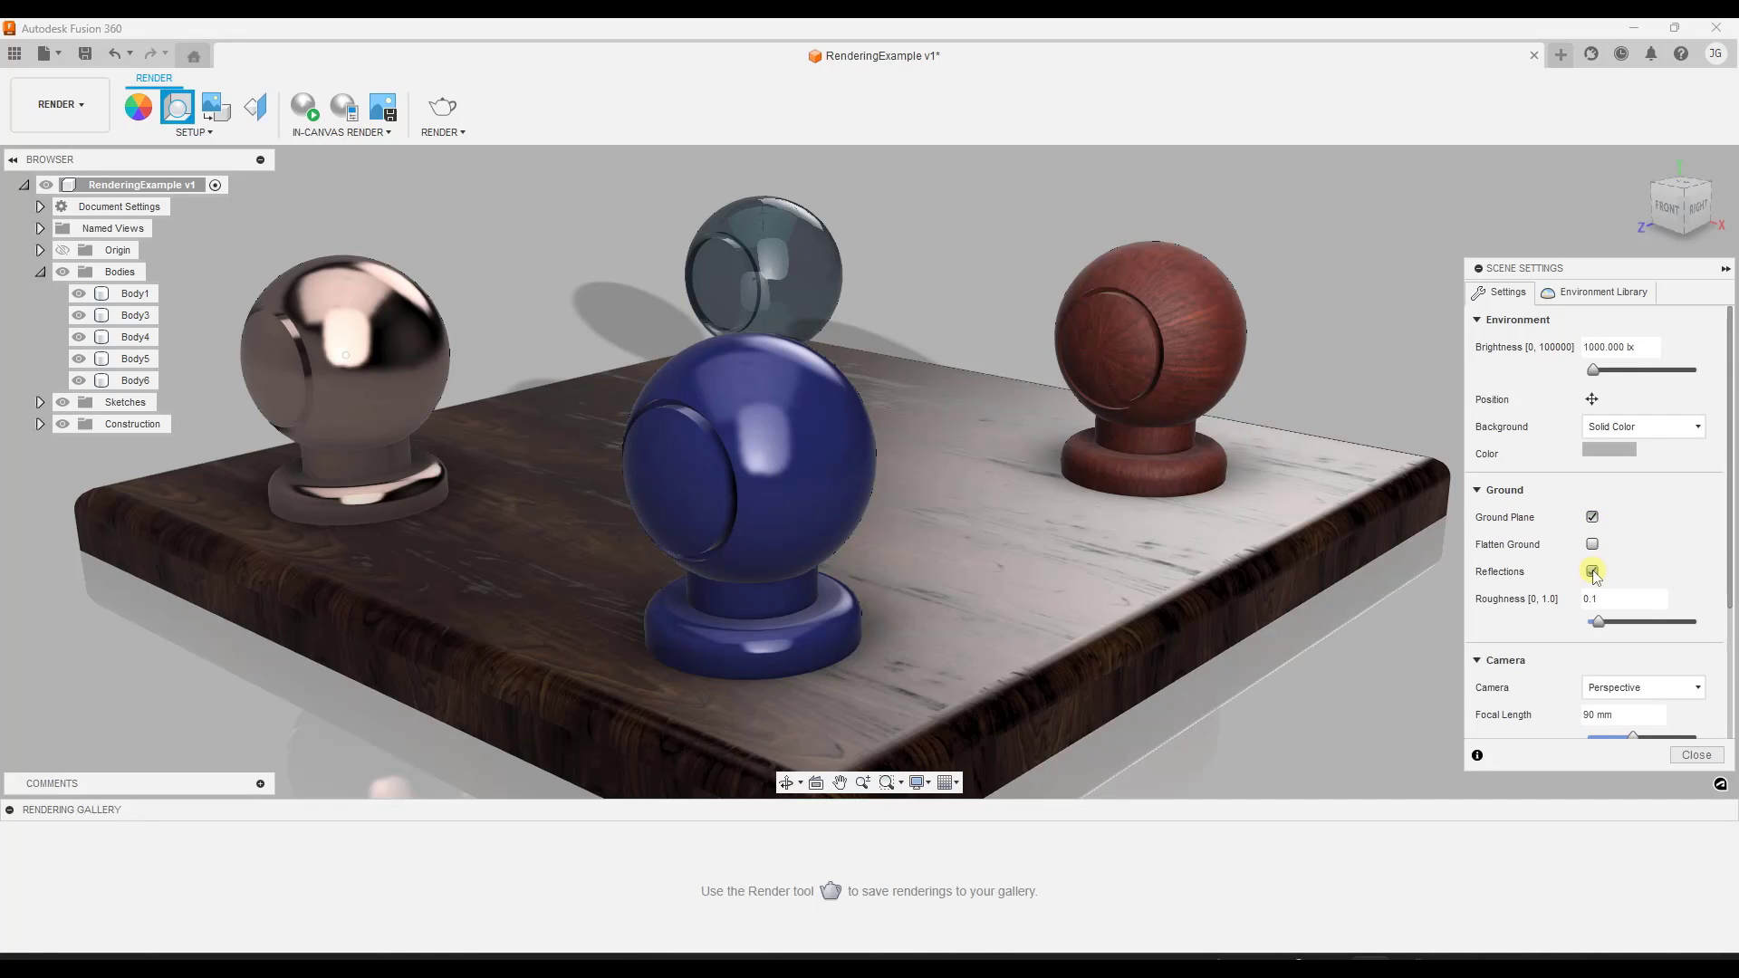
click(1592, 571)
click(1592, 571)
click(1591, 571)
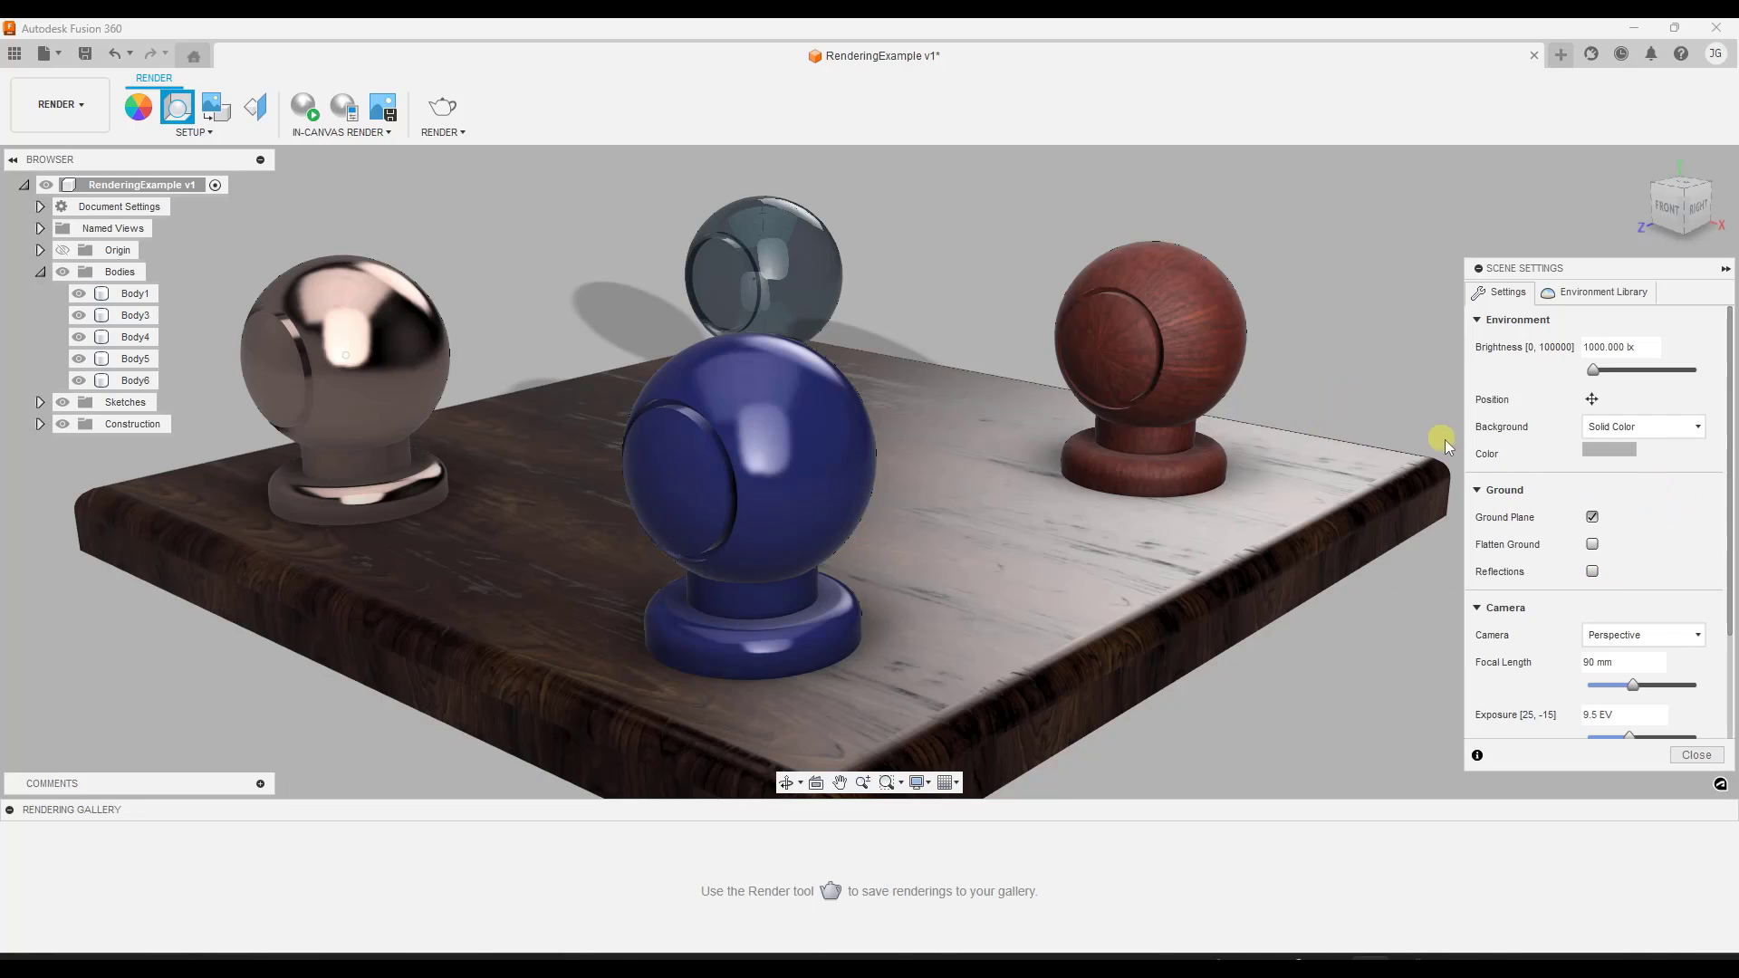
Open the environment library, browse the available environments and check the current lighting on the ball stands.
click(1583, 292)
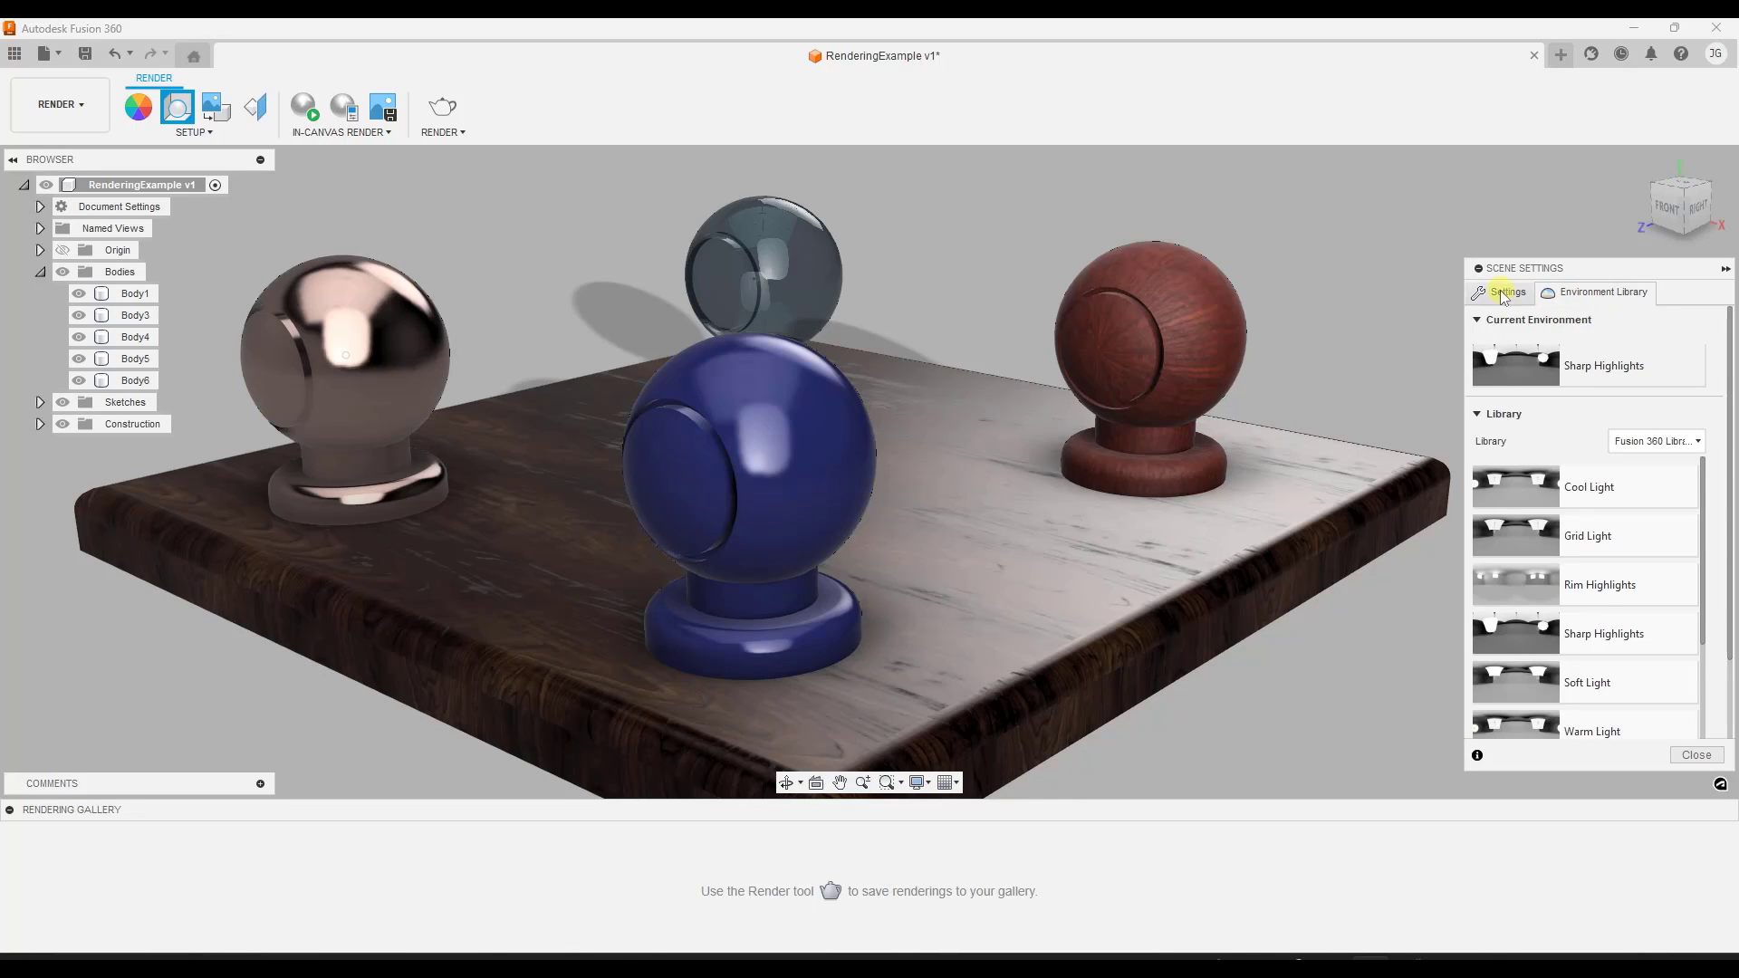
click(833, 412)
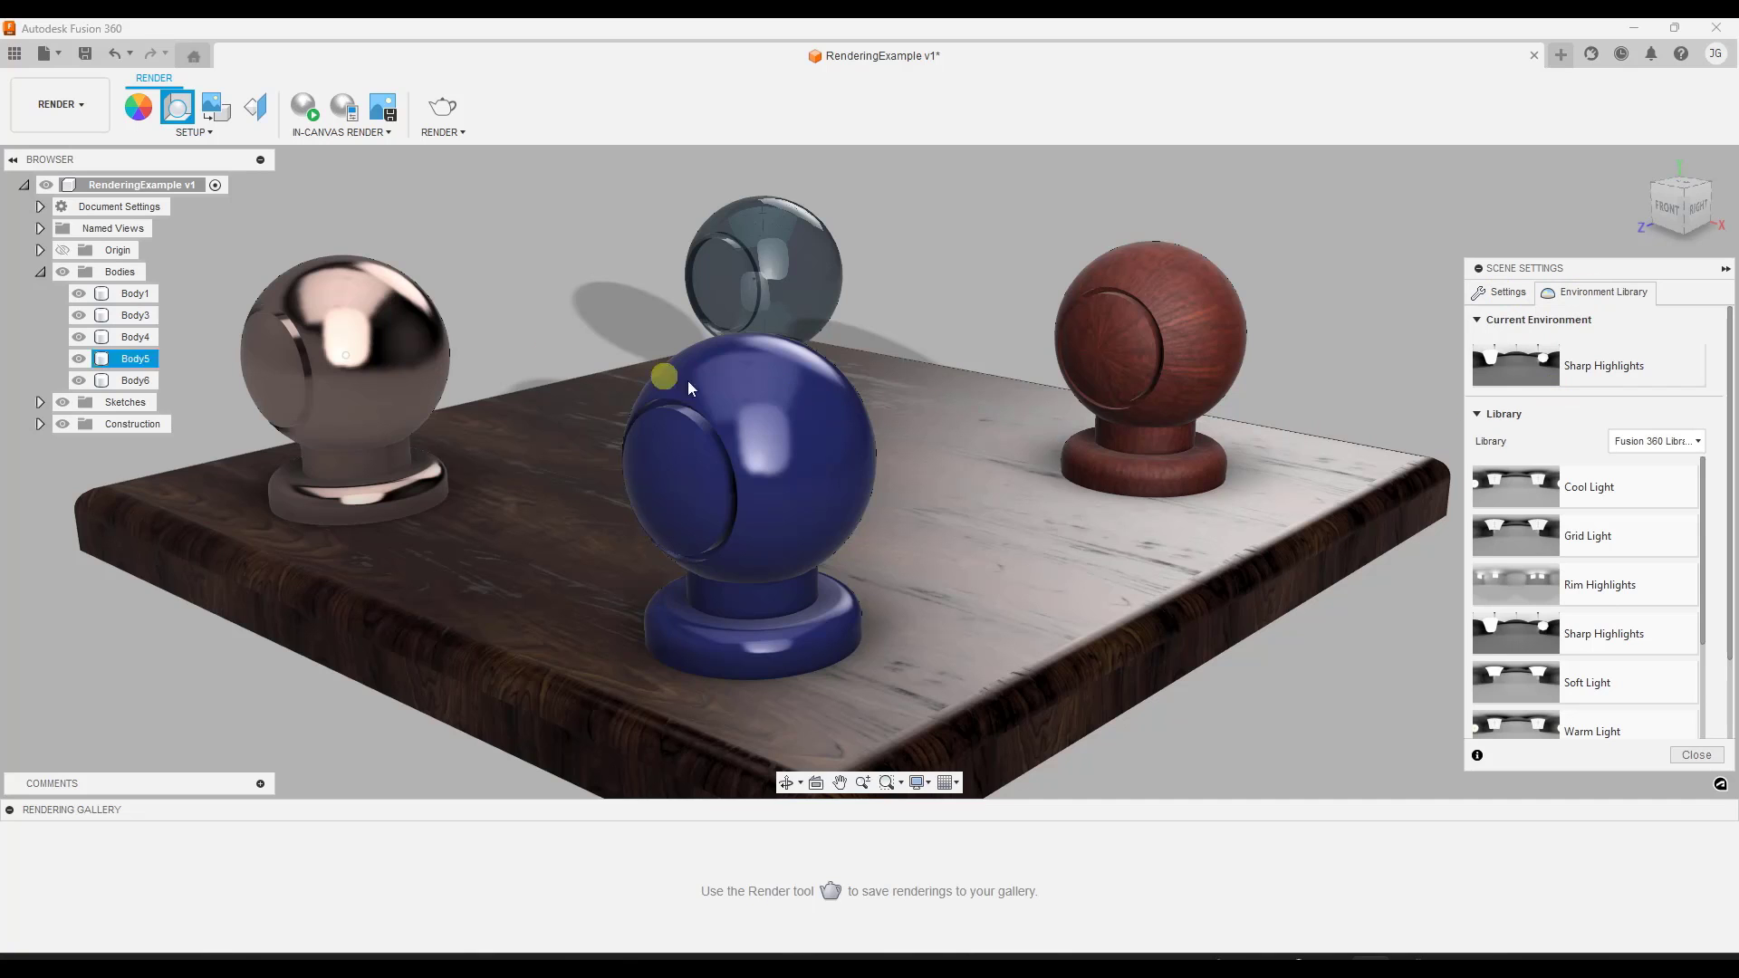
scroll(1584, 541, down, 5)
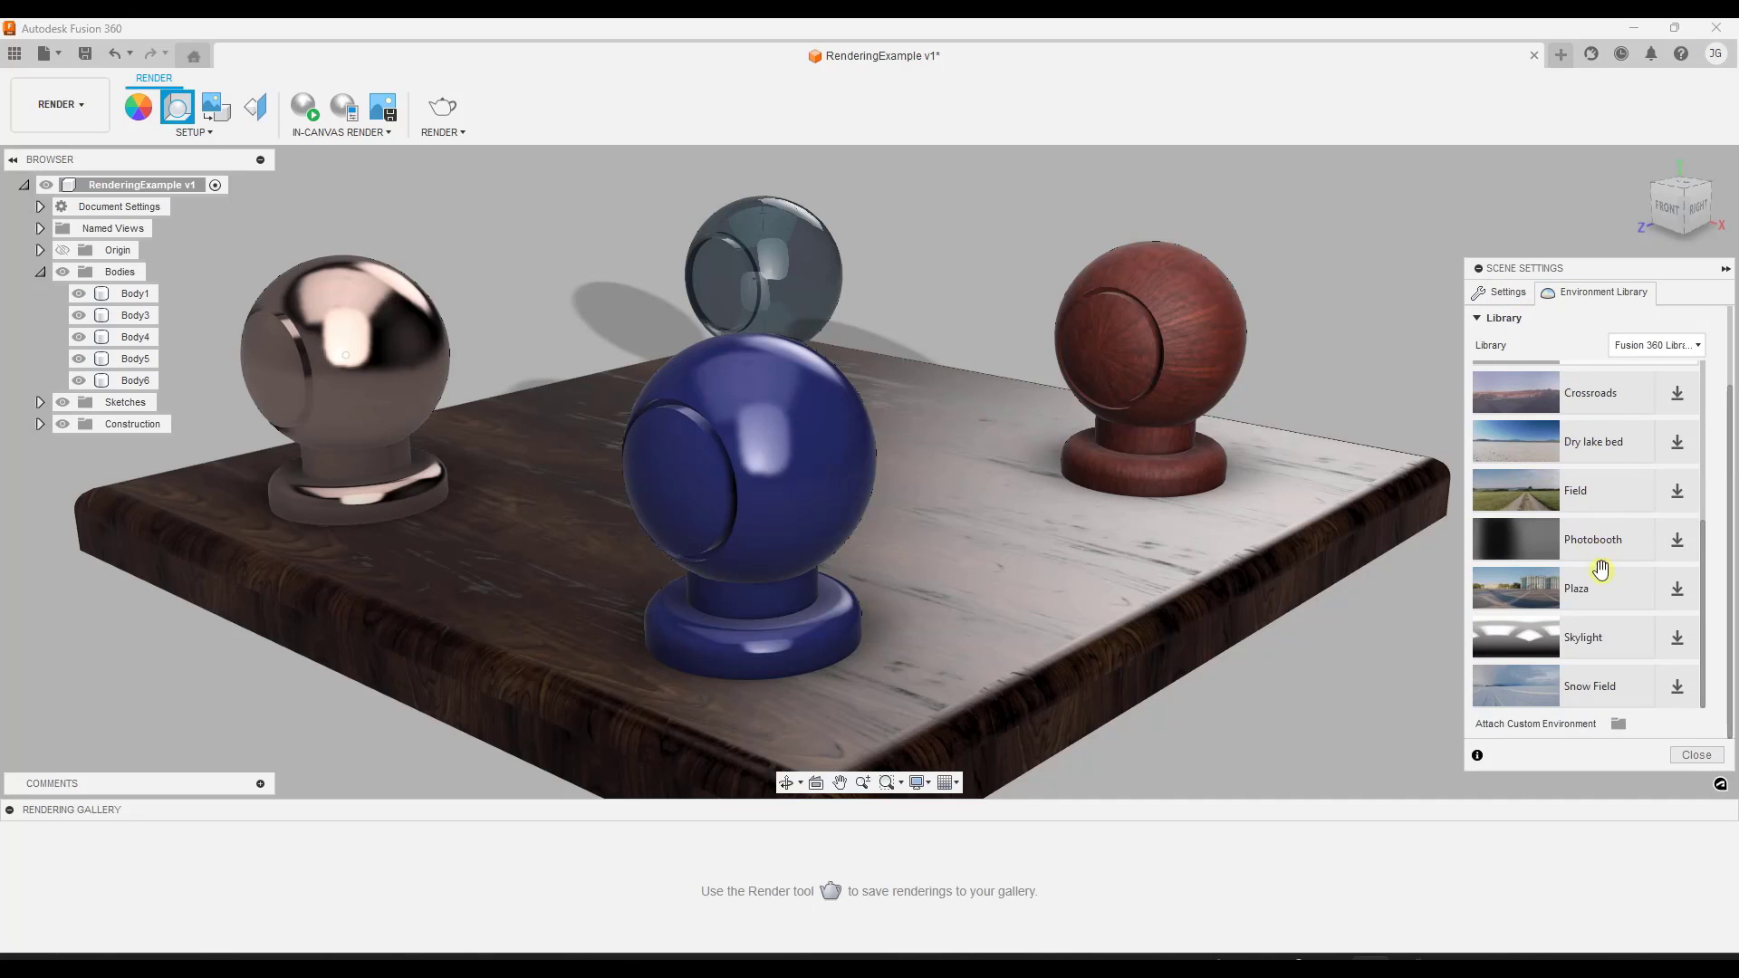
scroll(1583, 544, up, 5)
mouse_move(932, 439)
shift+middle_down()
mouse_move(858, 408)
mouse_move(981, 404)
mouse_move(878, 401)
mouse_move(933, 404)
shift+middle_up()
key(Escape)
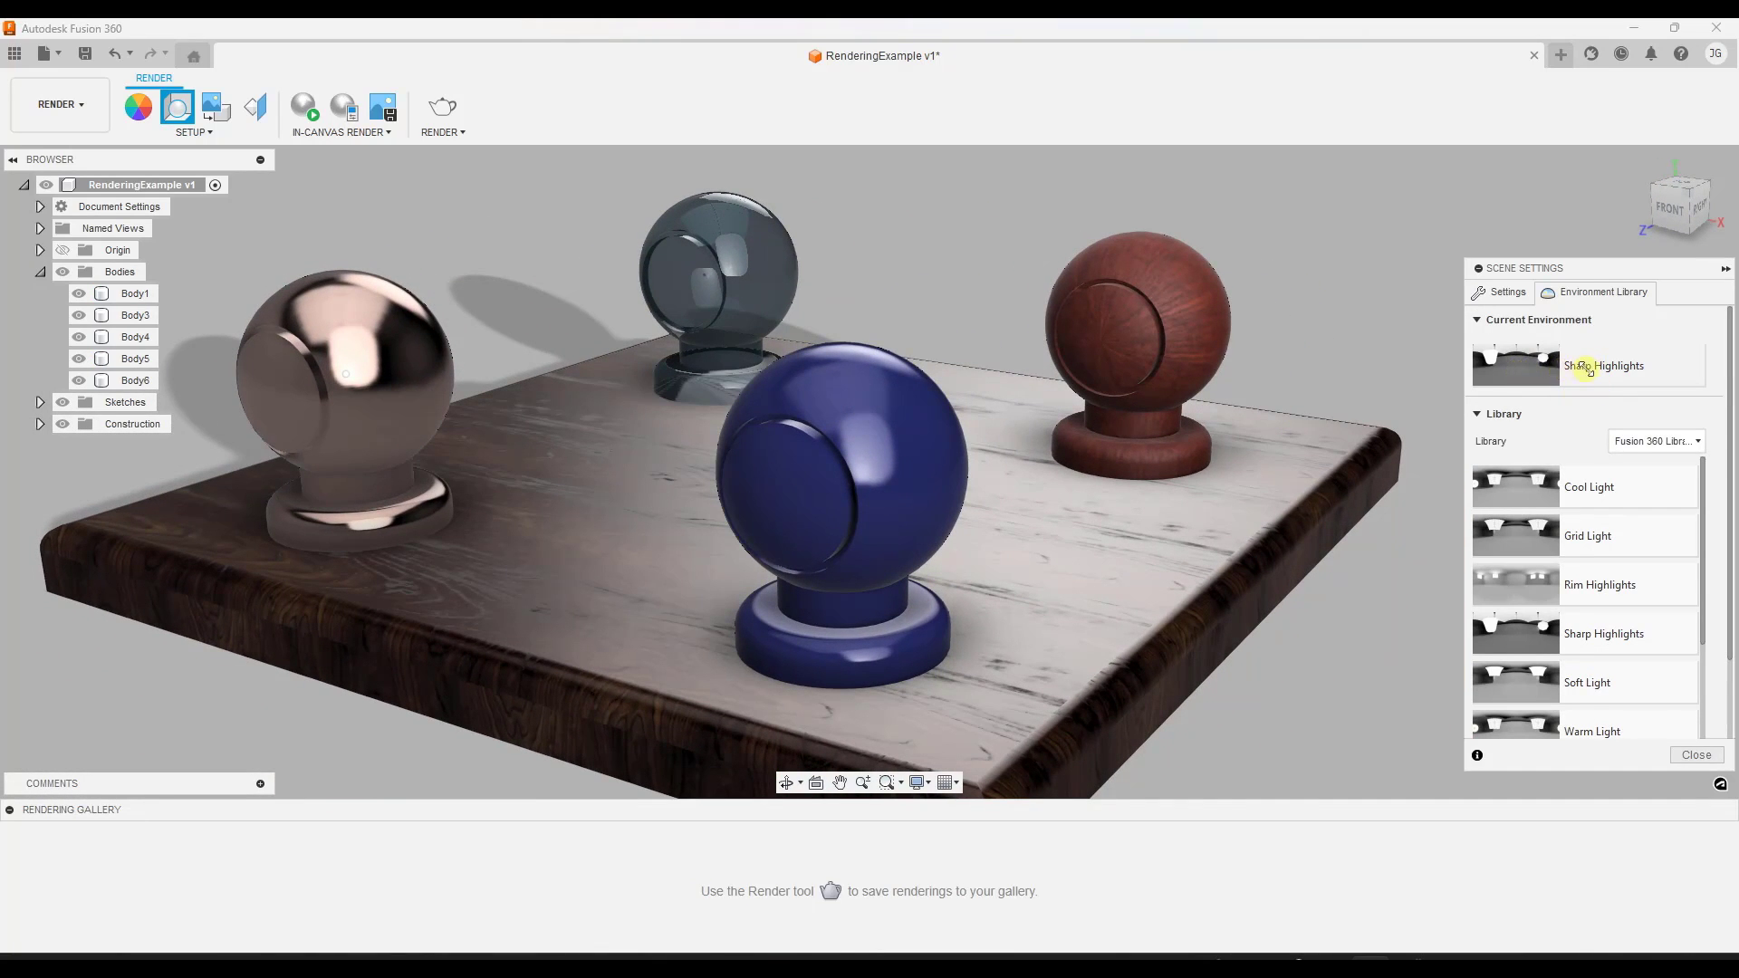
scroll(1075, 408, down, 3)
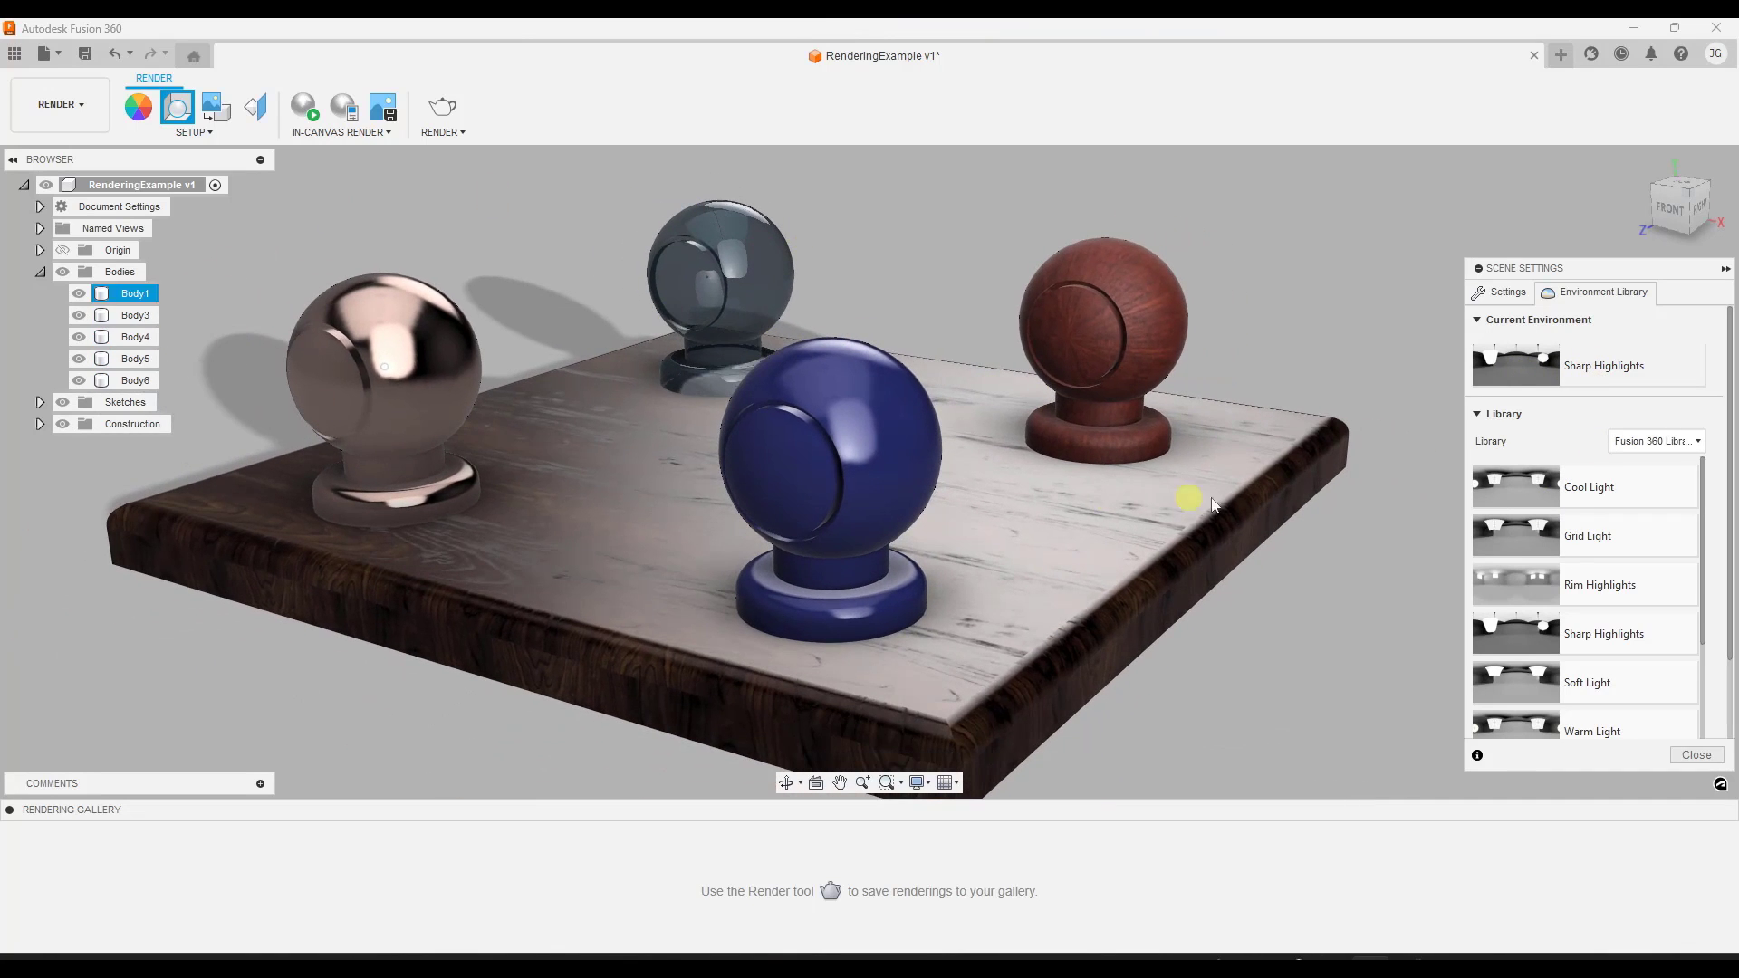
click(1101, 391)
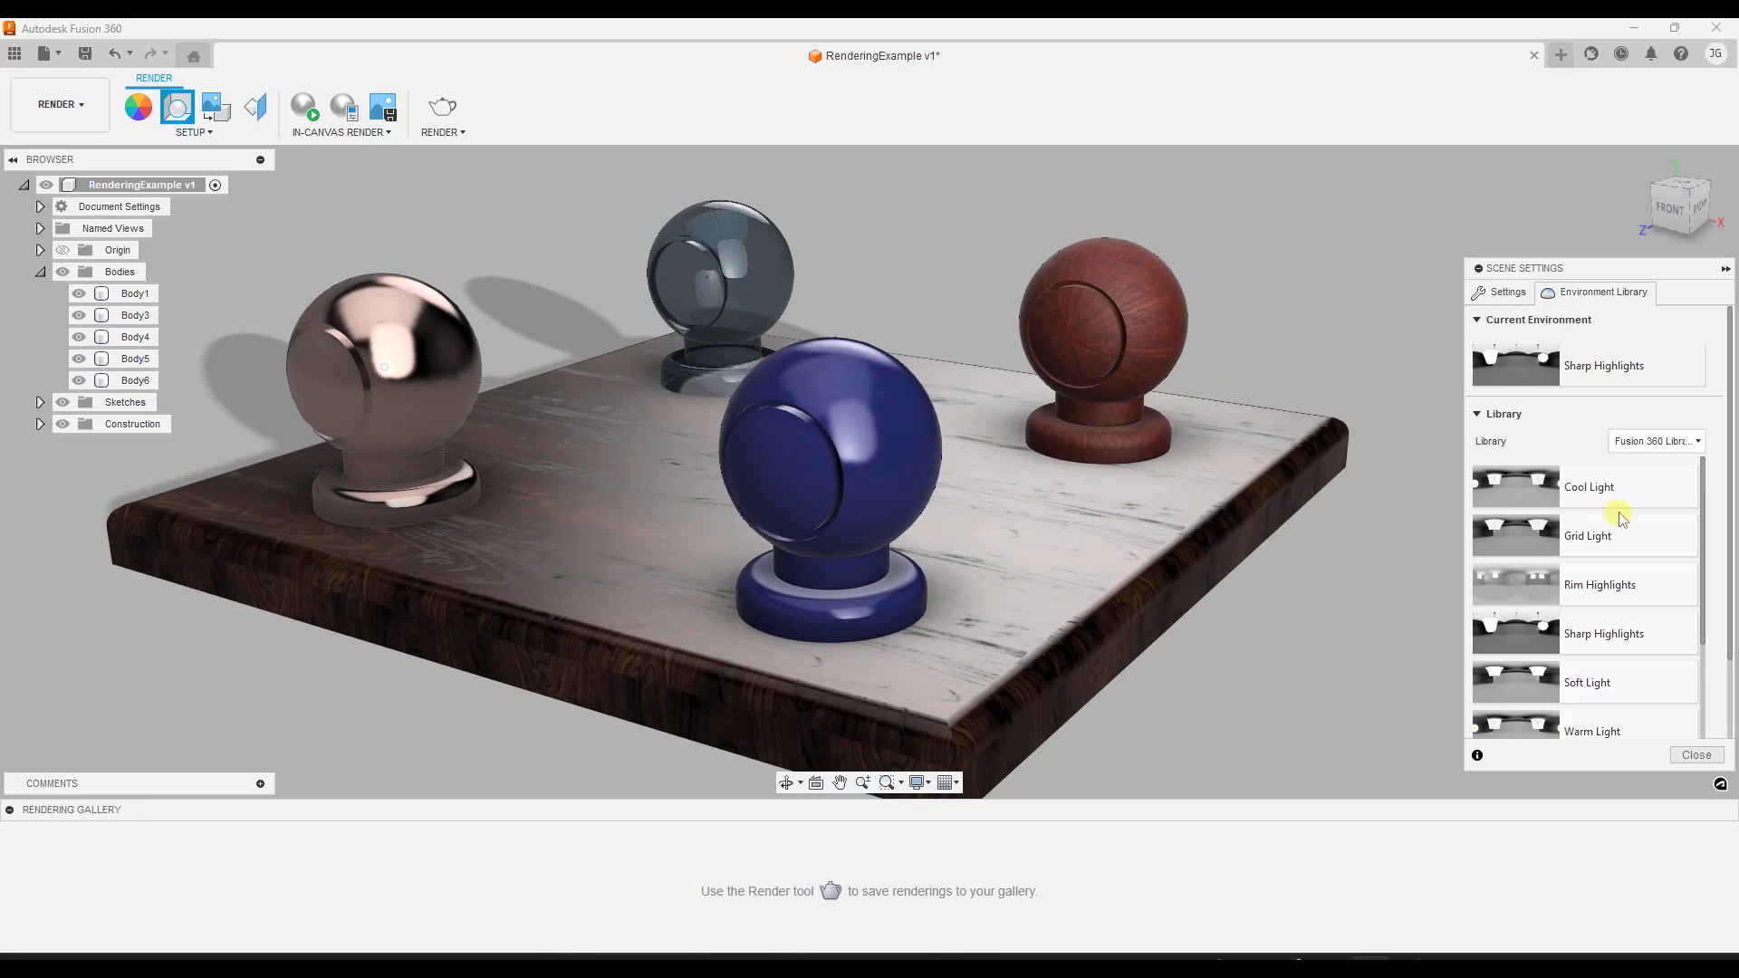
Try the Grid Light environment on the scene and switch back to Sharp Highlights.
drag(1587, 473, 1349, 322)
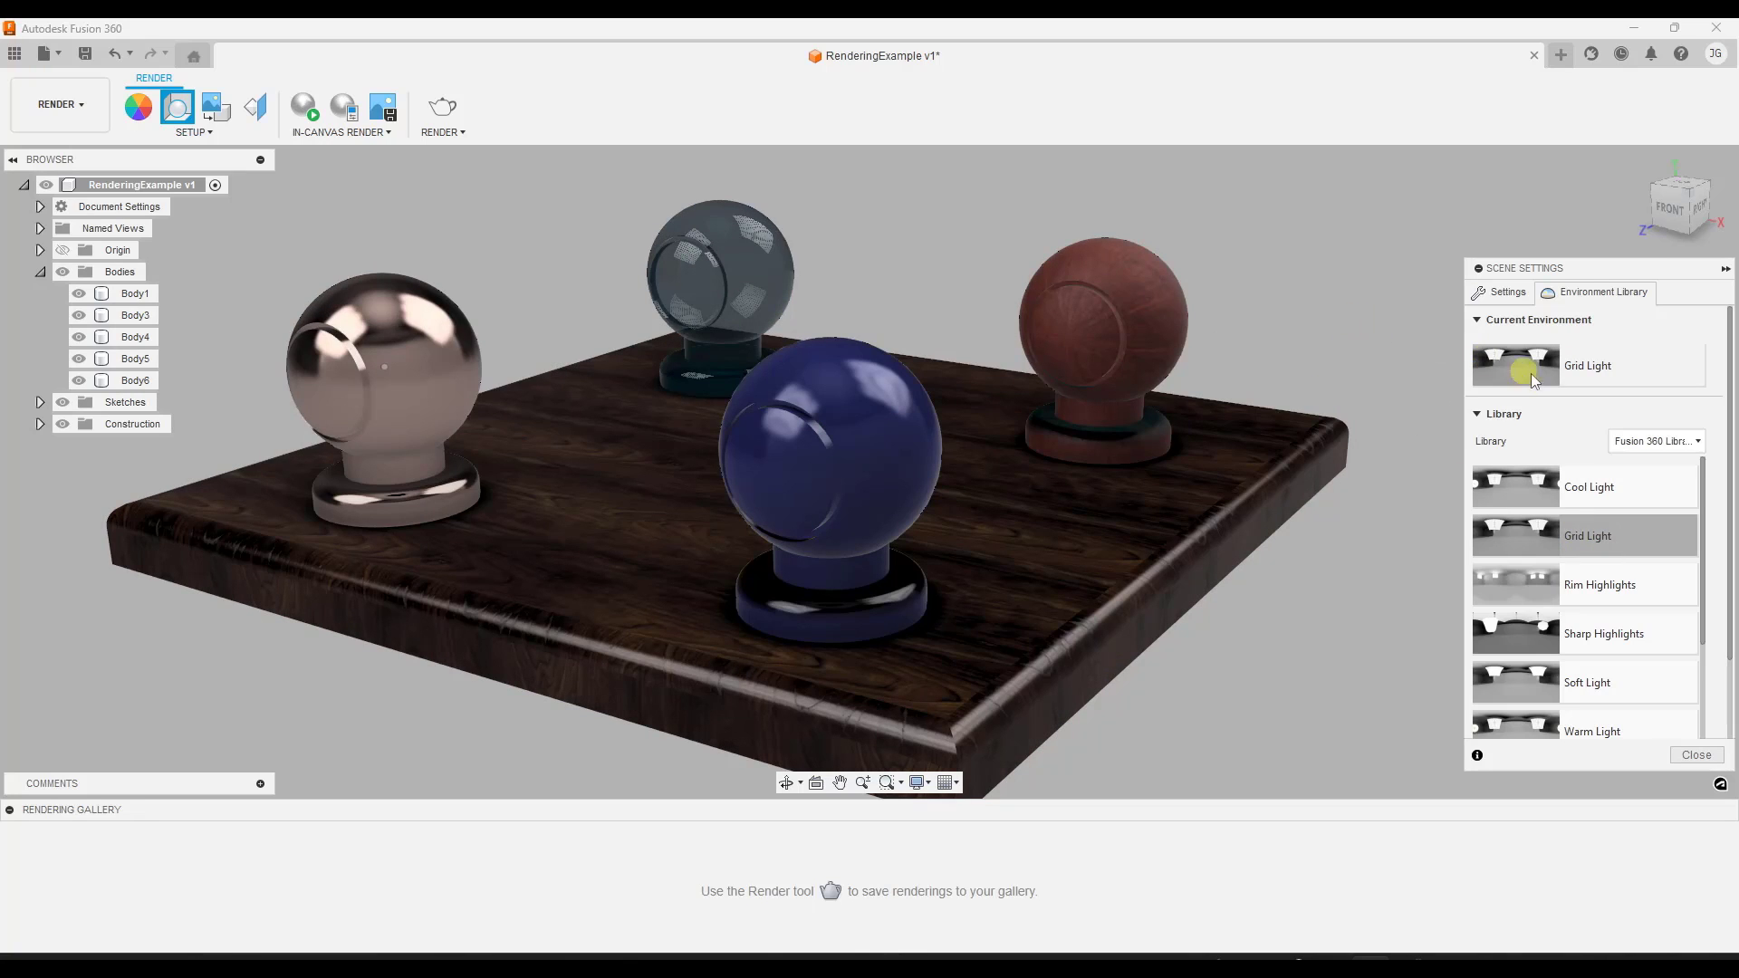
drag(1616, 631, 1304, 380)
Apply the Warm Light environment from the library to the scene.
scroll(1593, 638, down, 5)
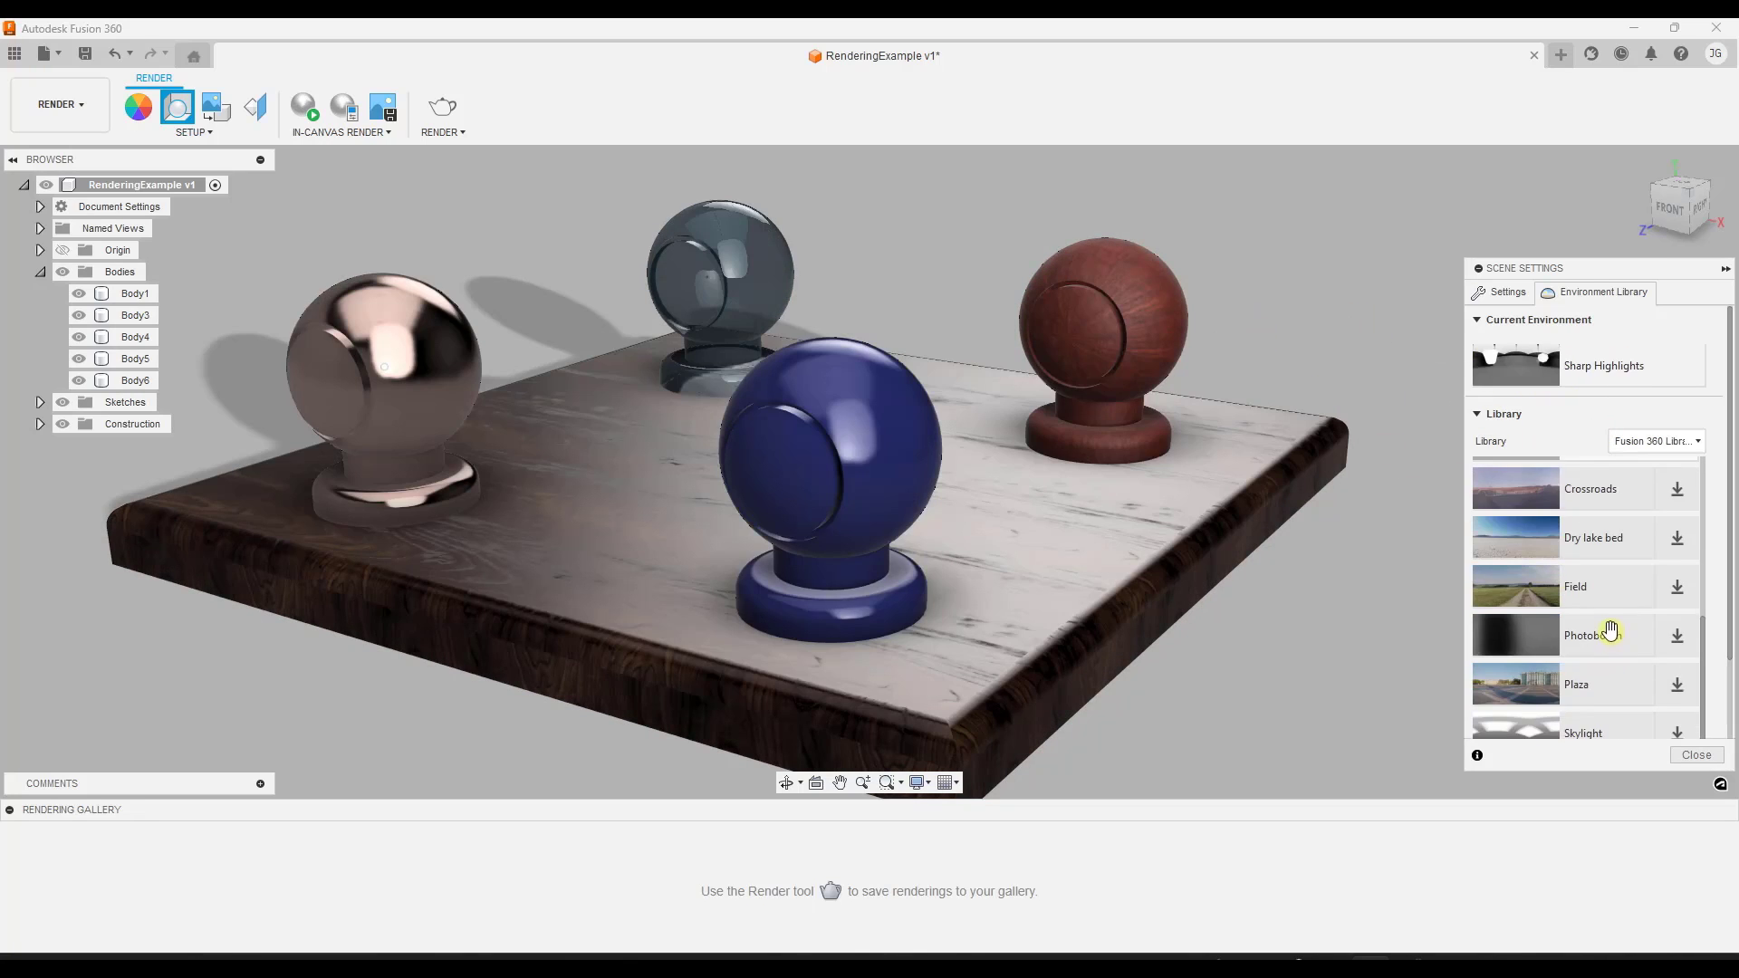
scroll(1610, 631, up, 2)
drag(1582, 548, 1312, 322)
click(605, 468)
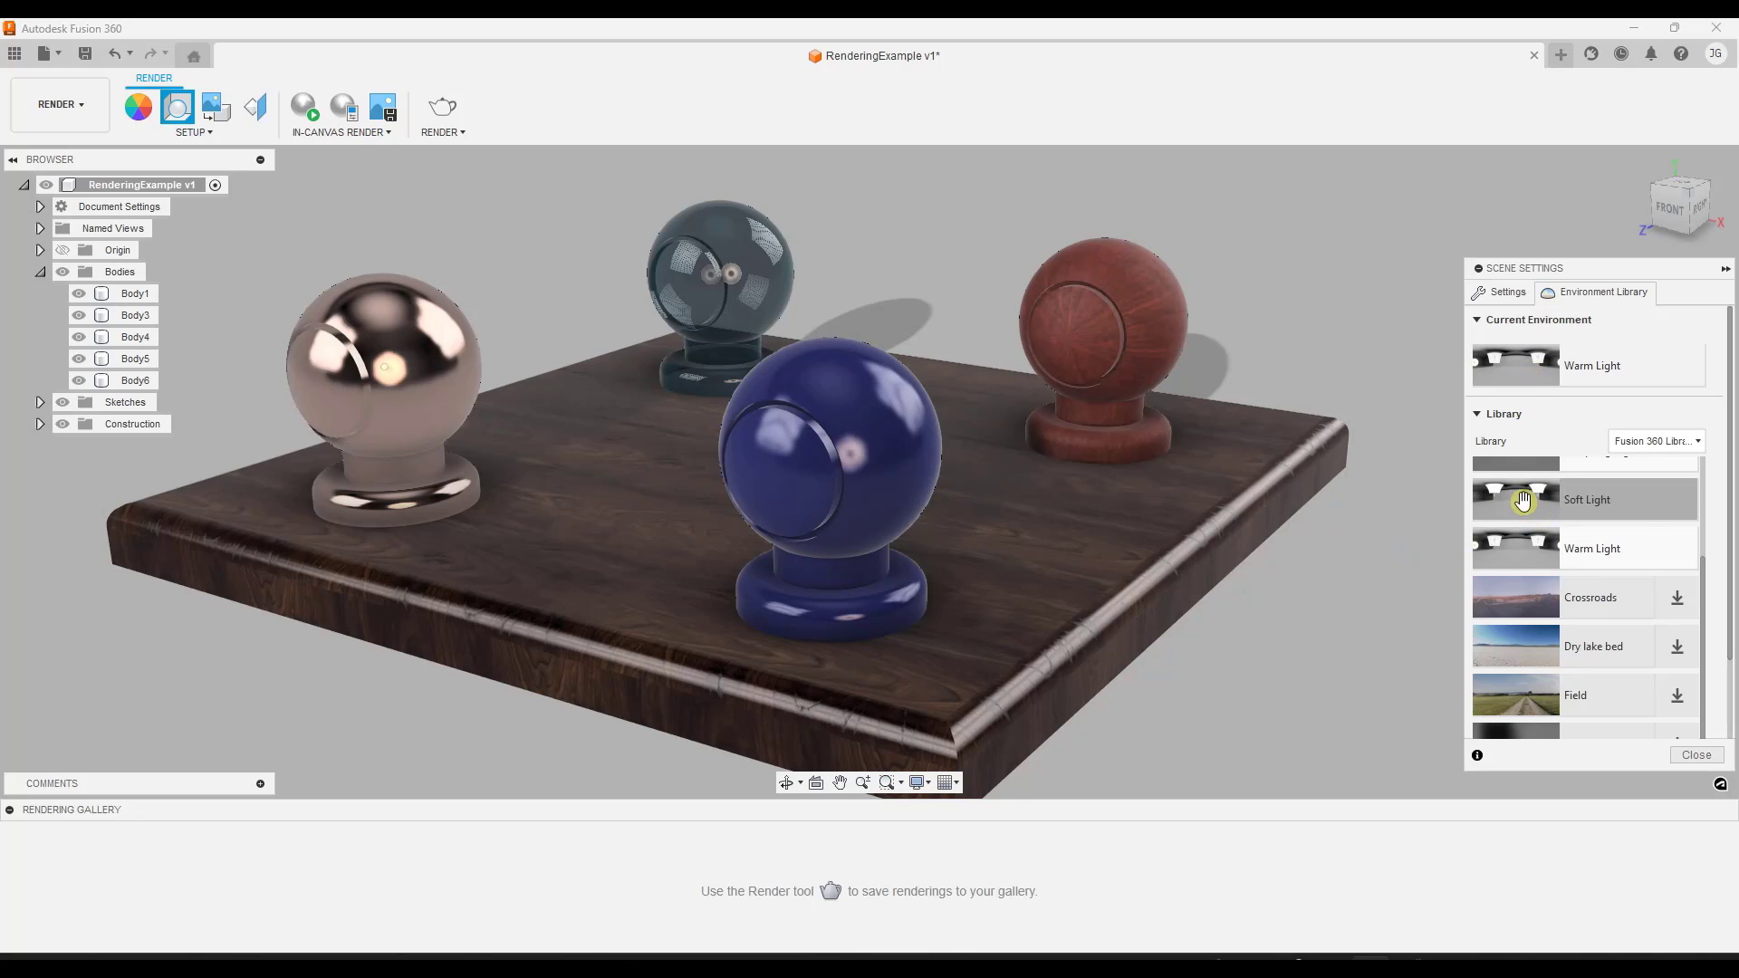
Attach the HDR image noon_grass_4k (1).hdr from the computer as the scene's custom environment.
scroll(905, 362, down, 3)
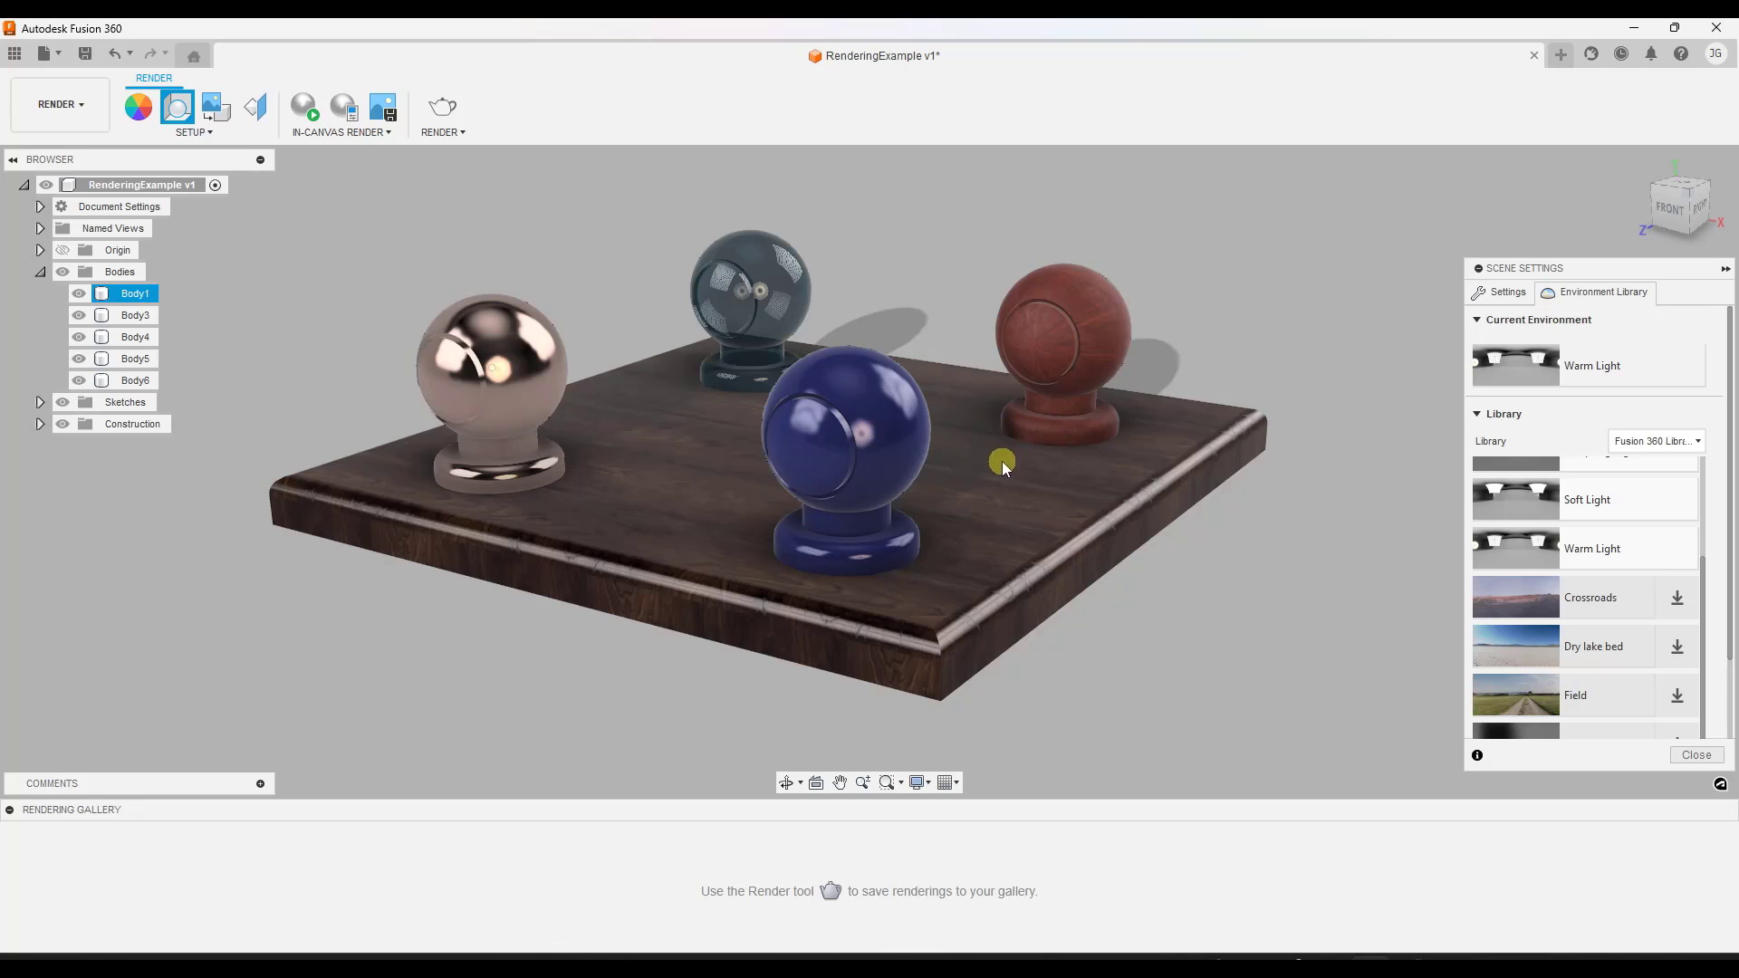
shift+middle_drag(1002, 466, 1009, 457)
scroll(1569, 424, down, 4)
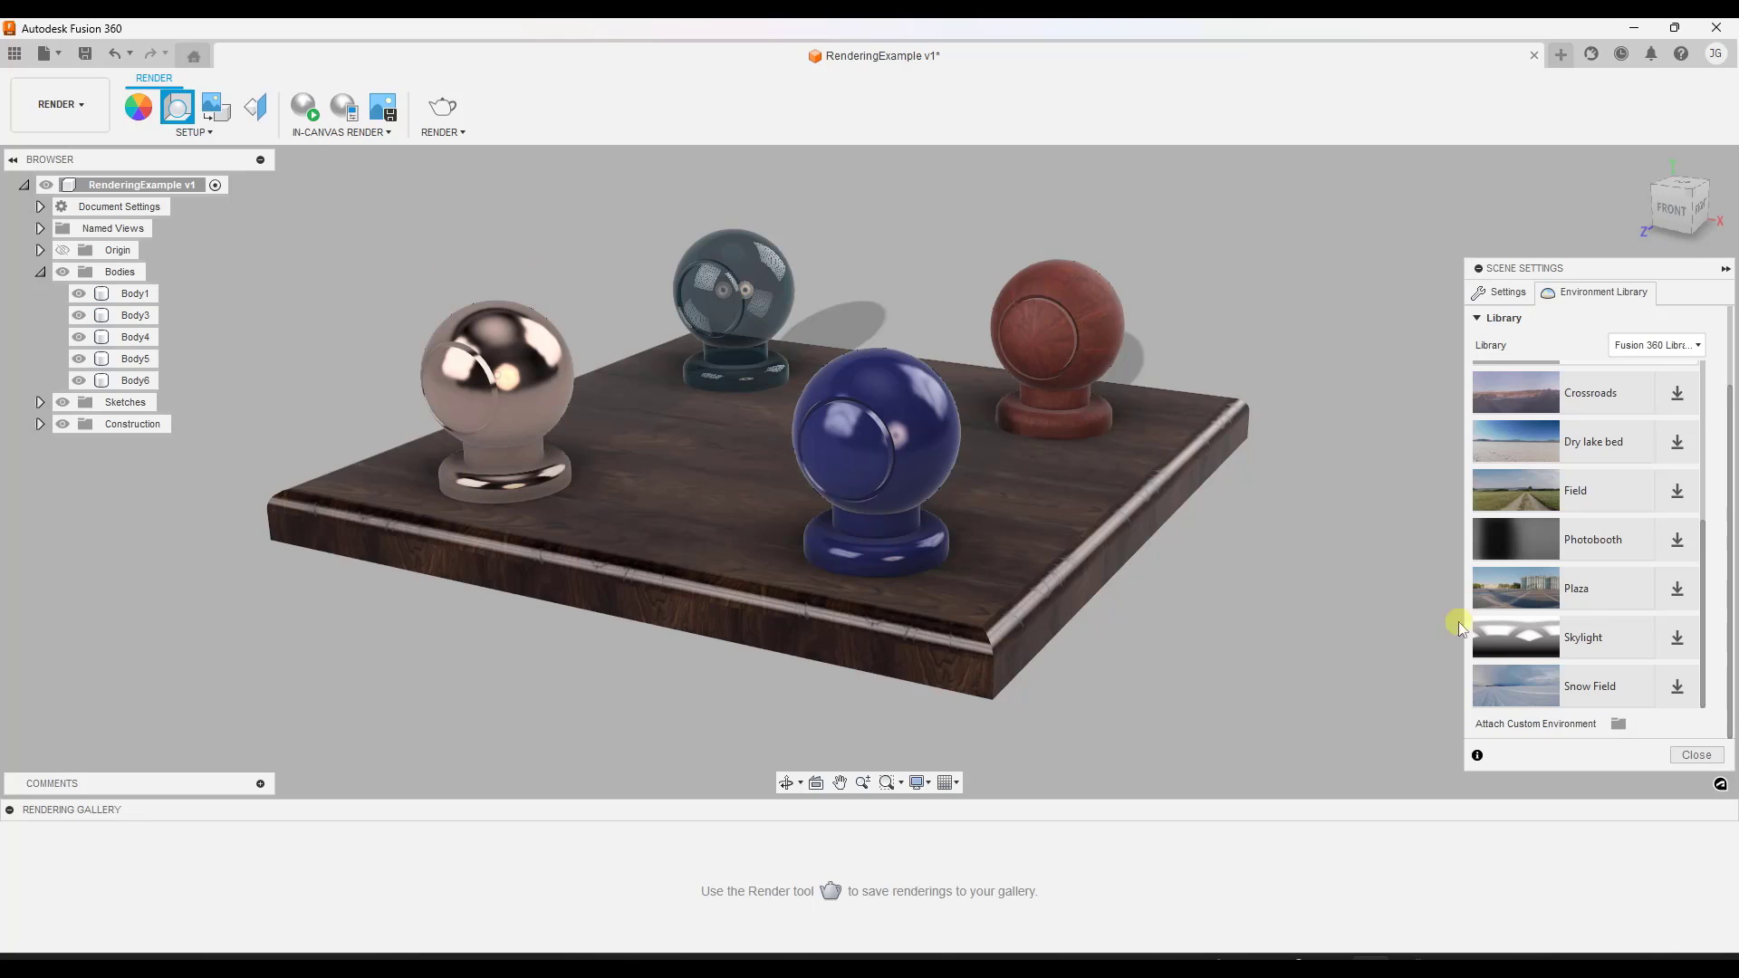
click(1618, 725)
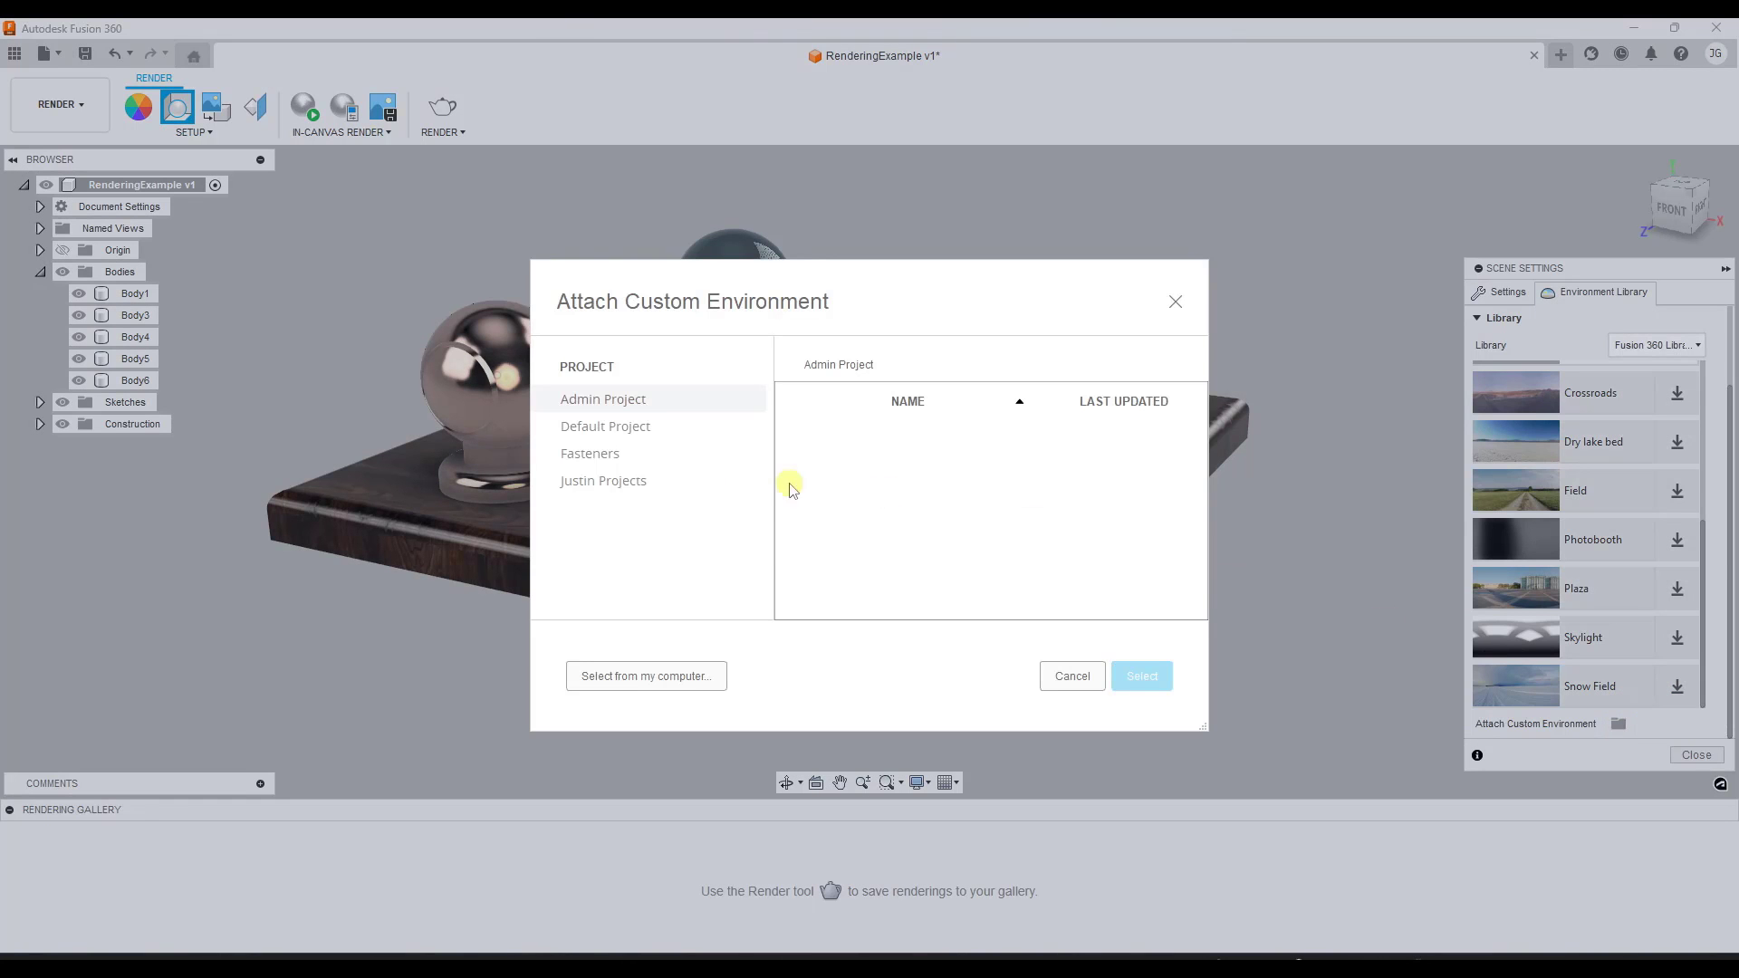
click(658, 675)
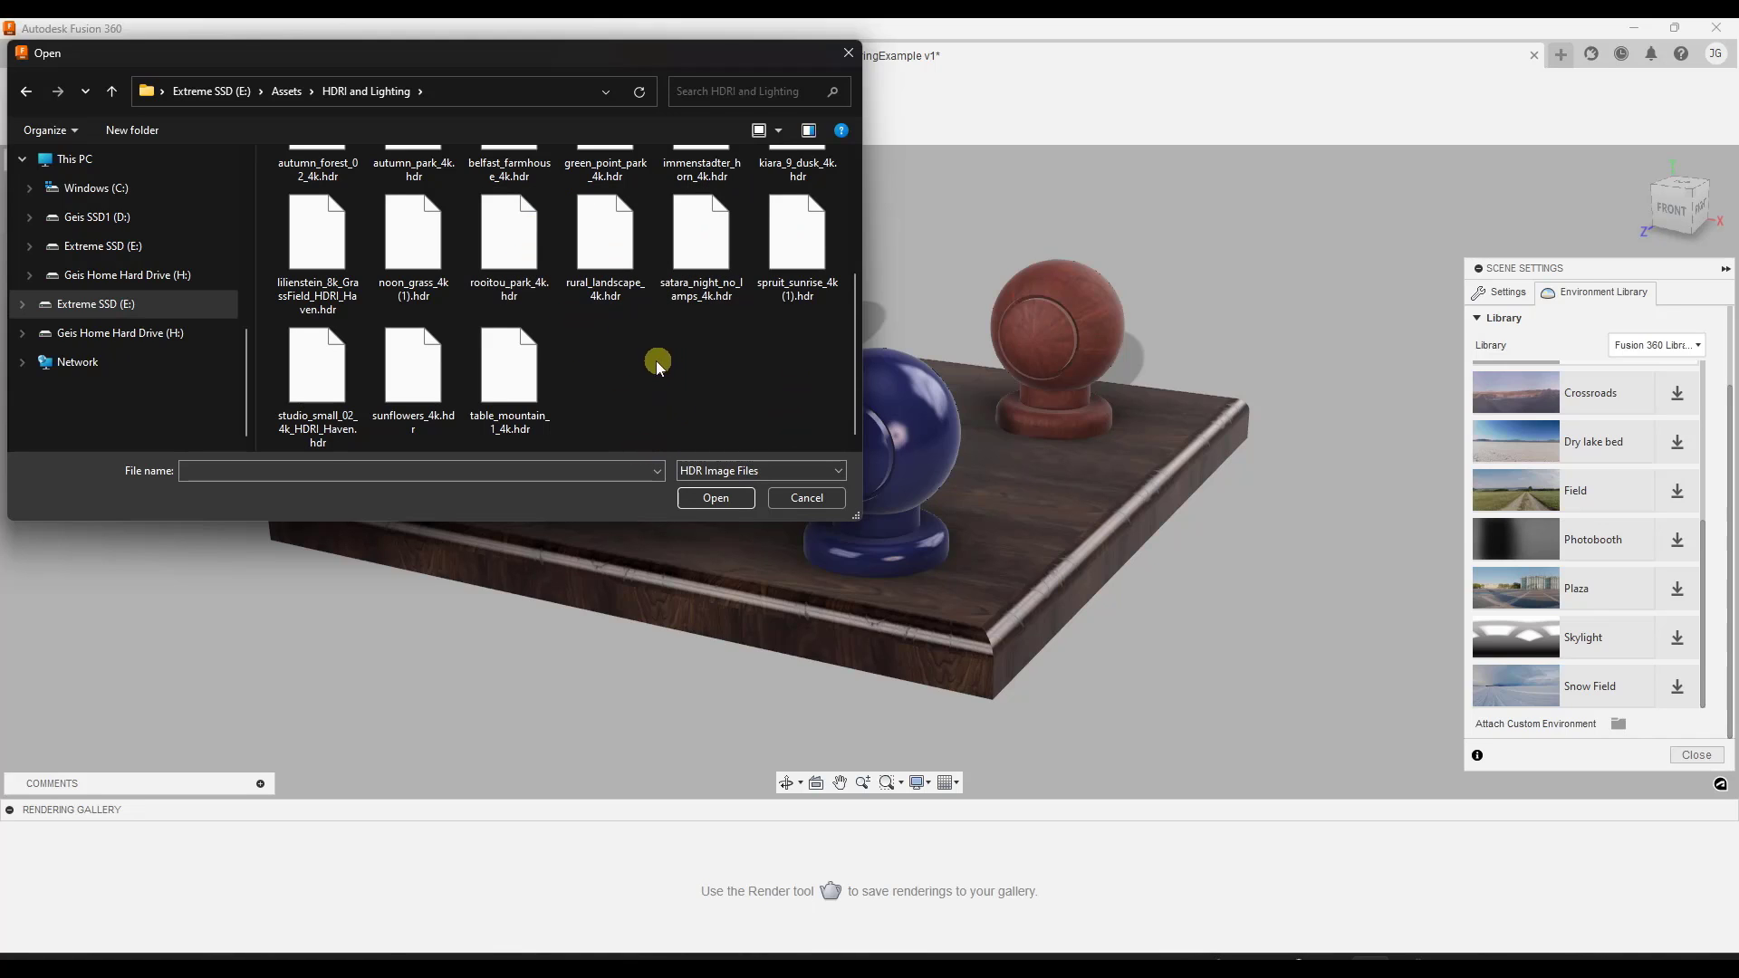
double_click(435, 241)
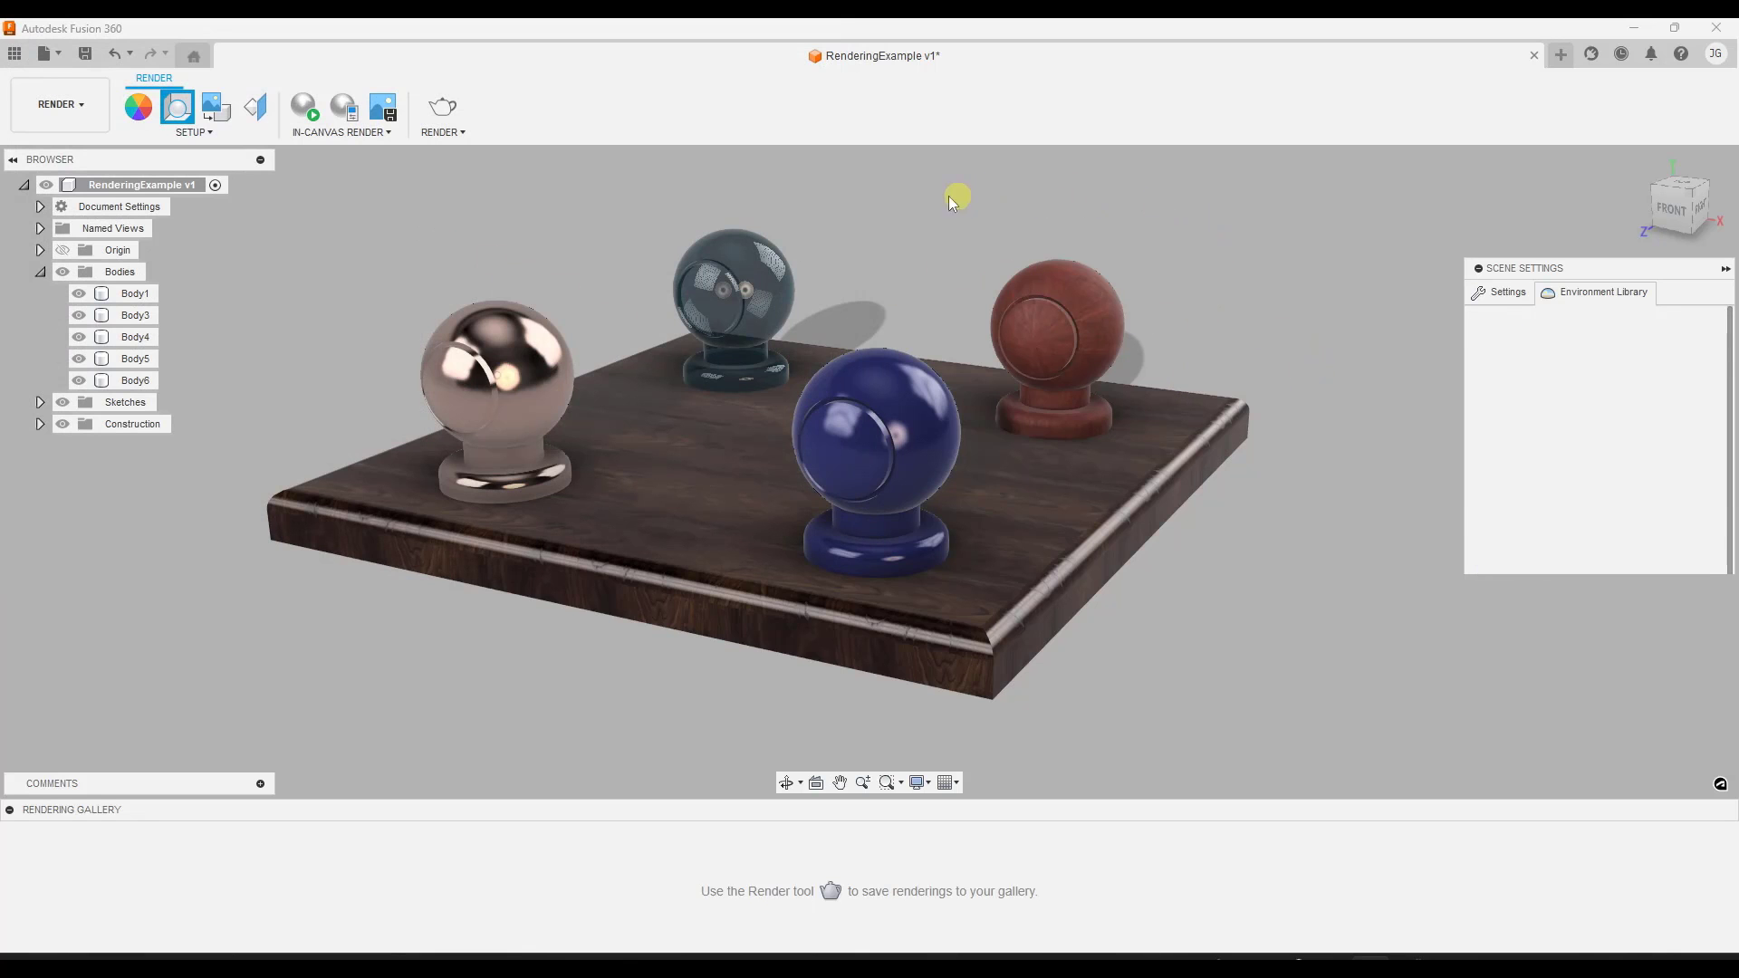
shift+middle_drag(899, 412, 820, 408)
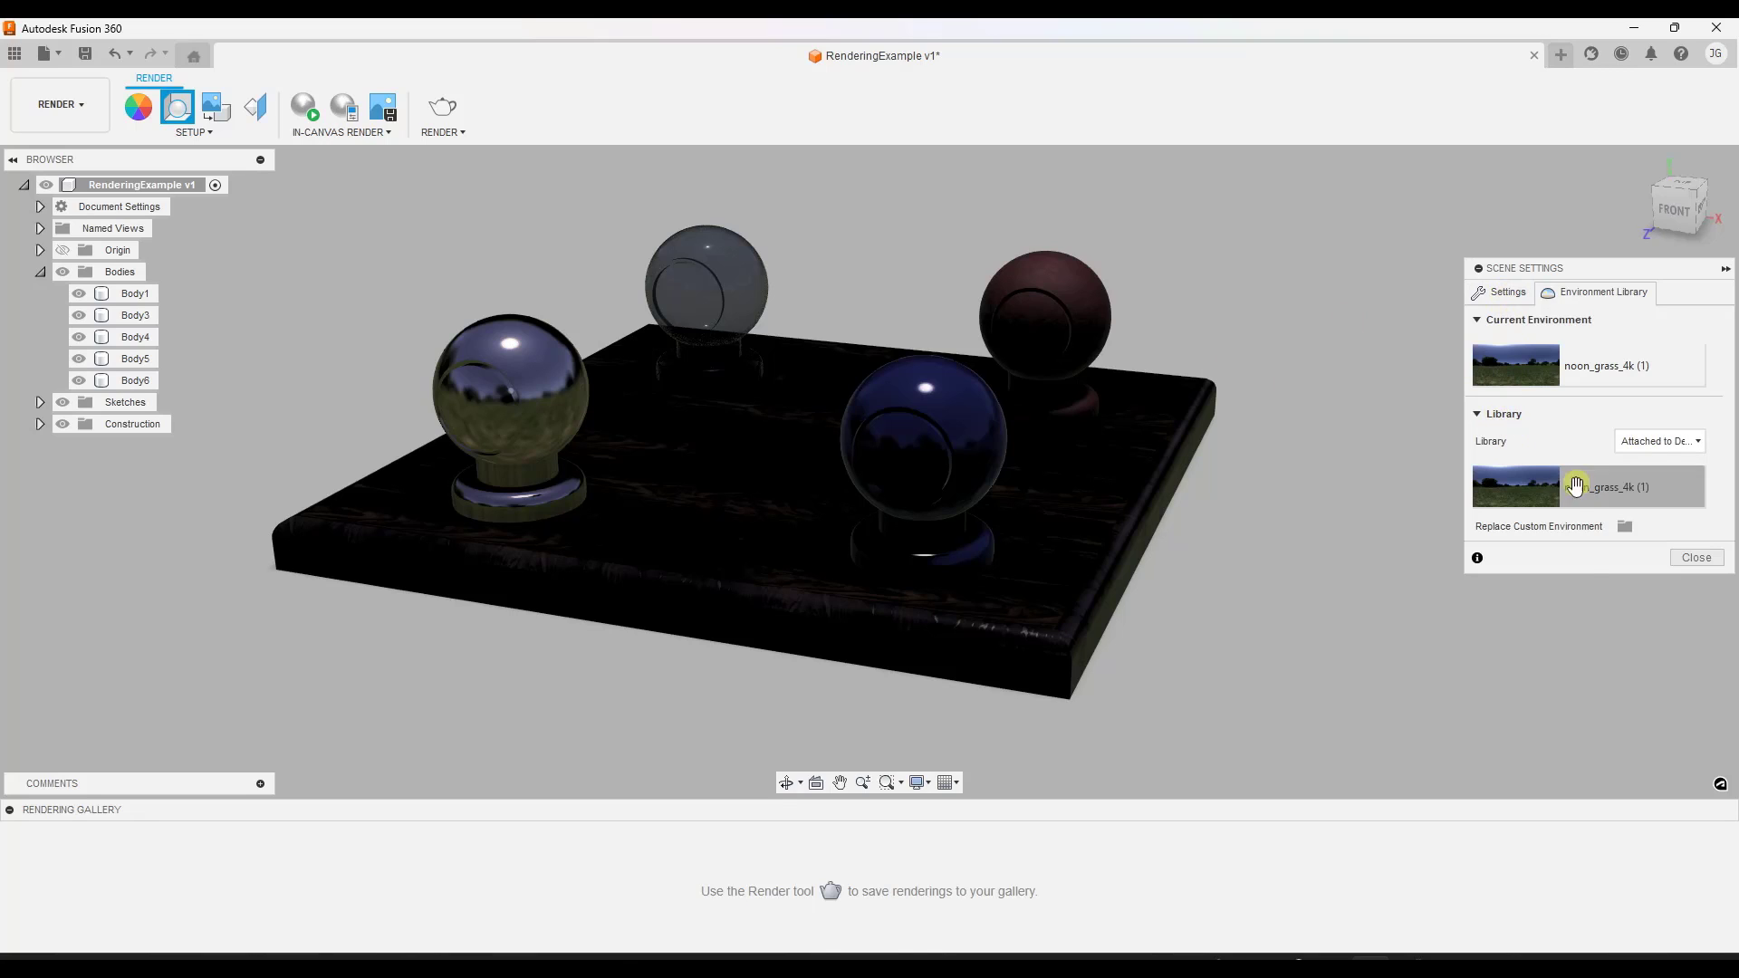
Switch the environment library back to the Fusion 360 Library and apply the Cool Light environment.
click(1650, 442)
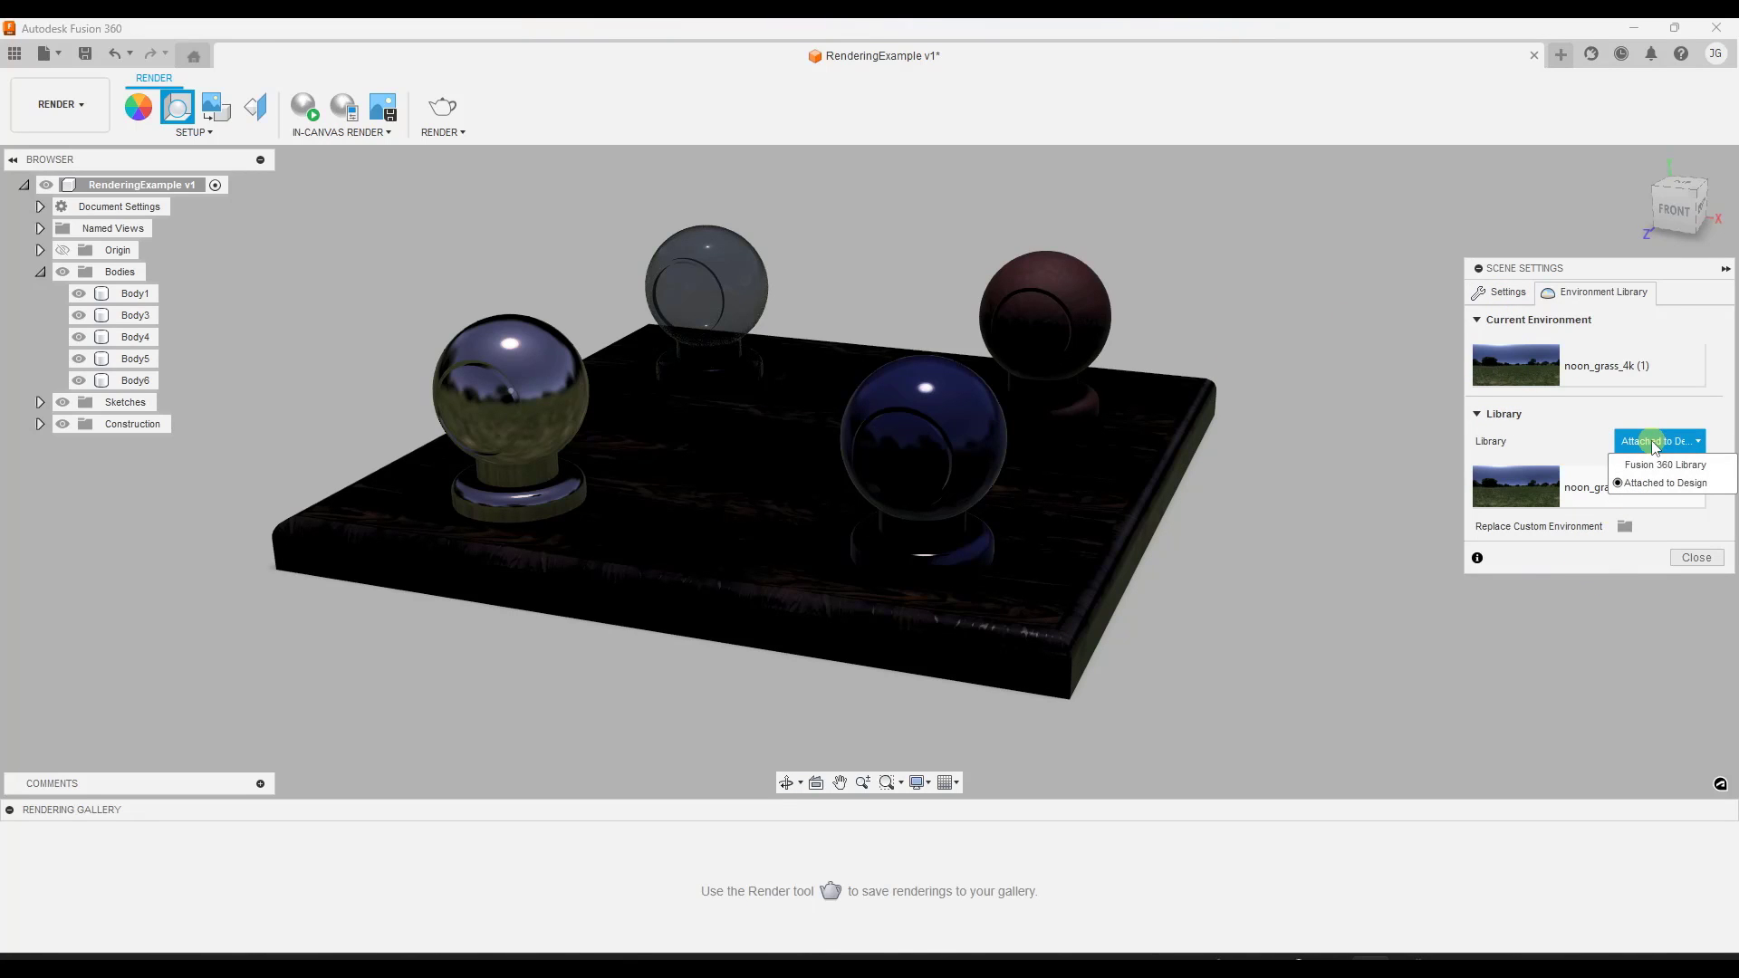
click(1659, 464)
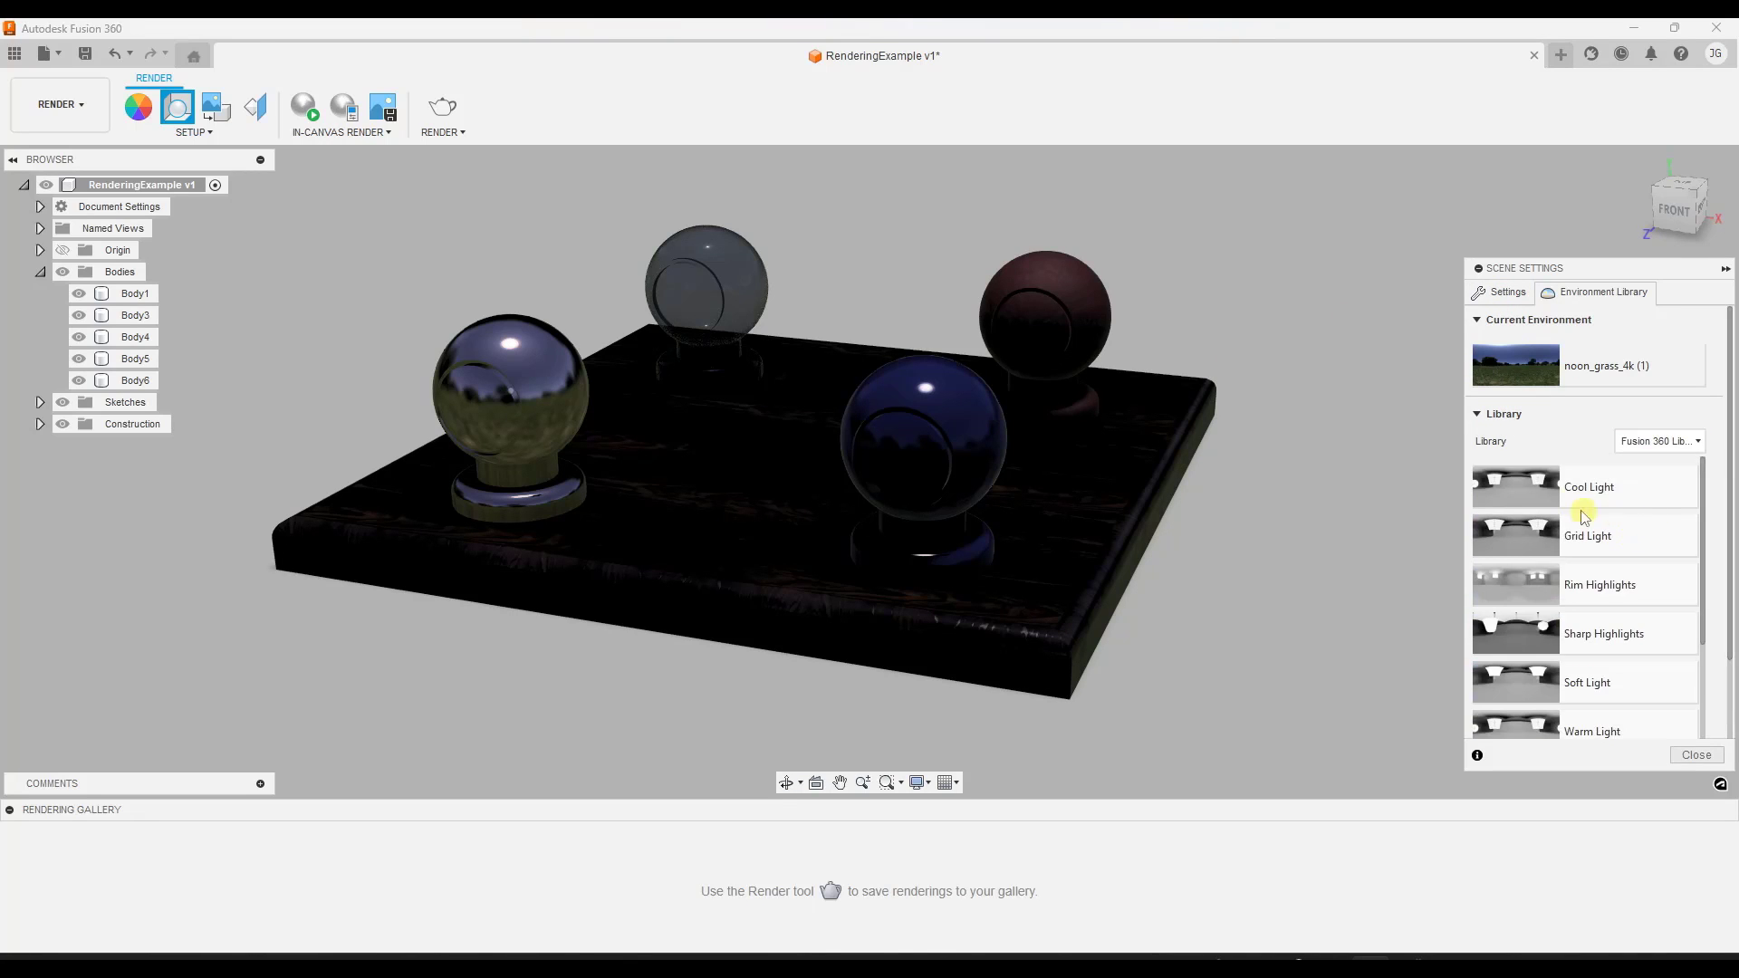
click(1589, 494)
click(1041, 303)
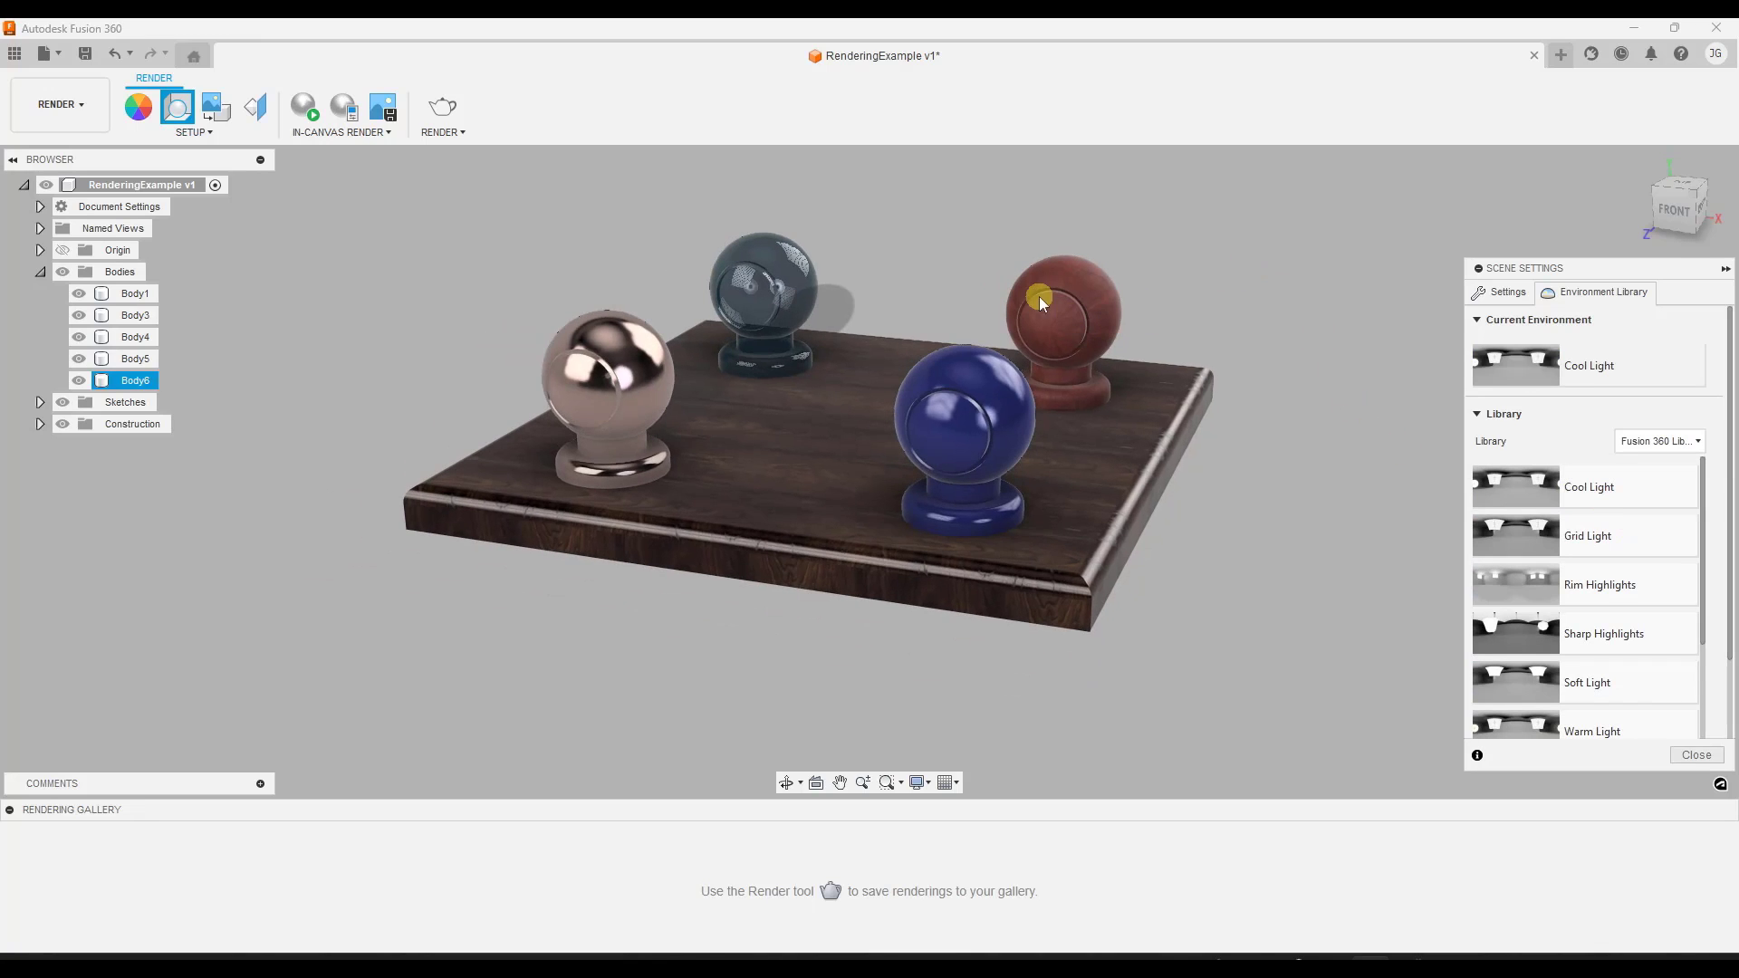
shift+middle_drag(1041, 303, 951, 292)
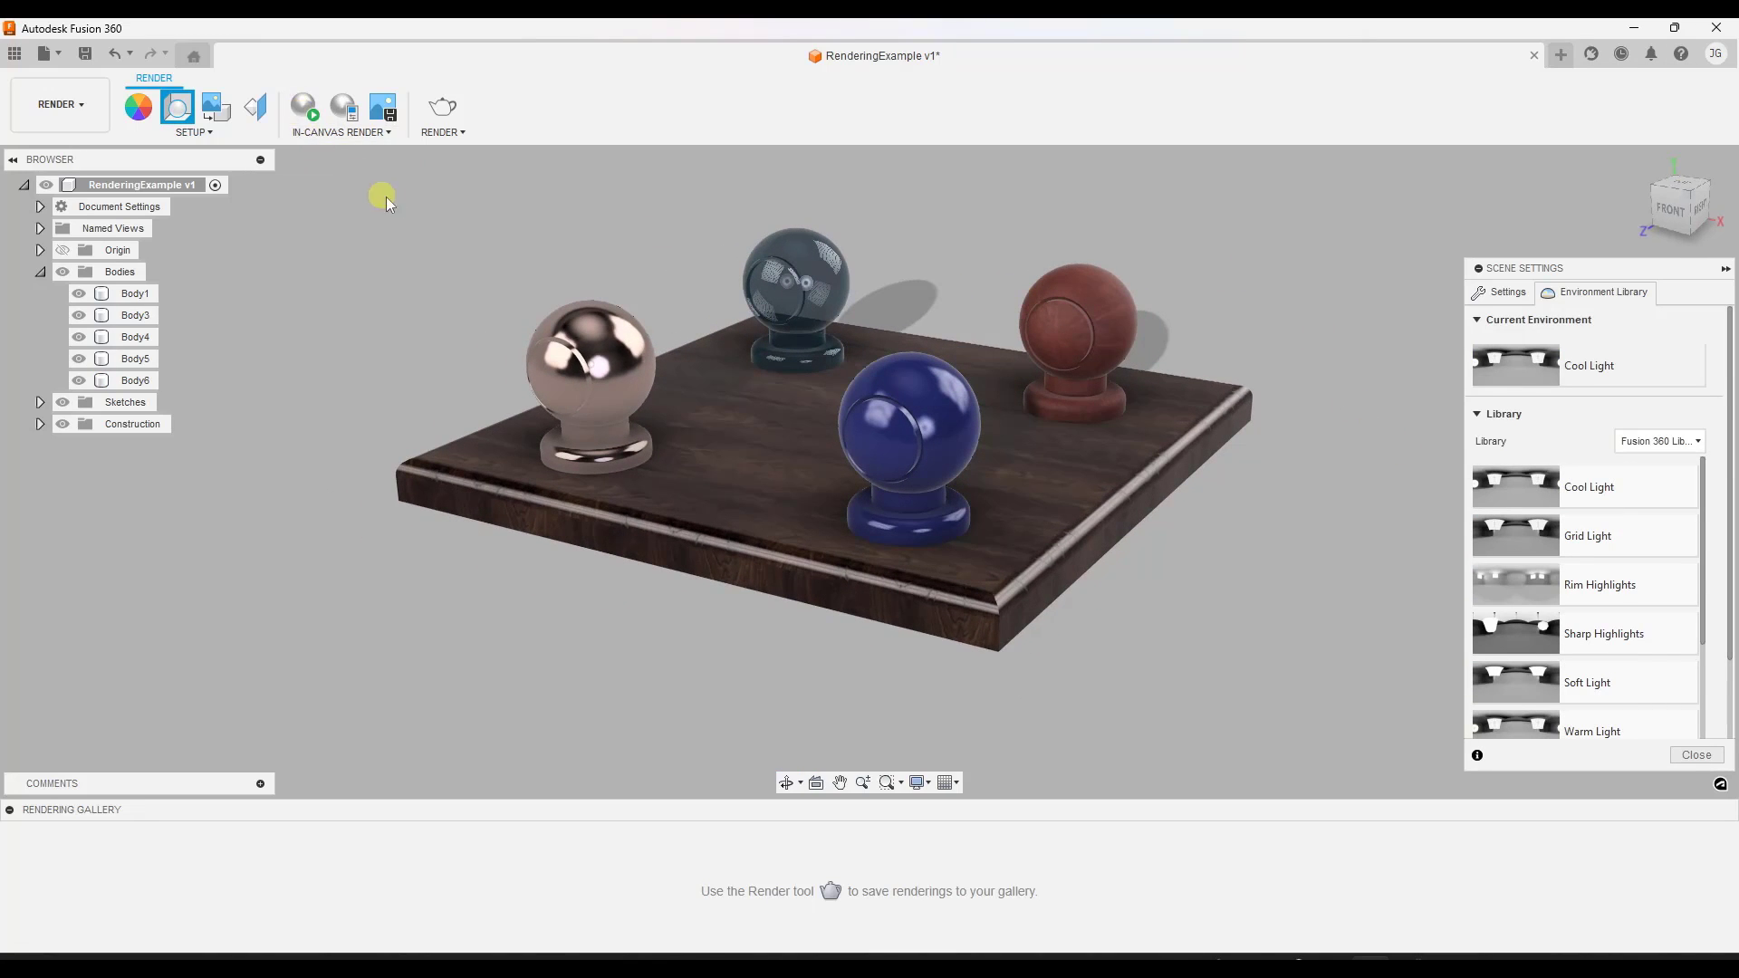
Start the in-canvas render and examine how the materials of the ball stands and base plate render.
click(306, 109)
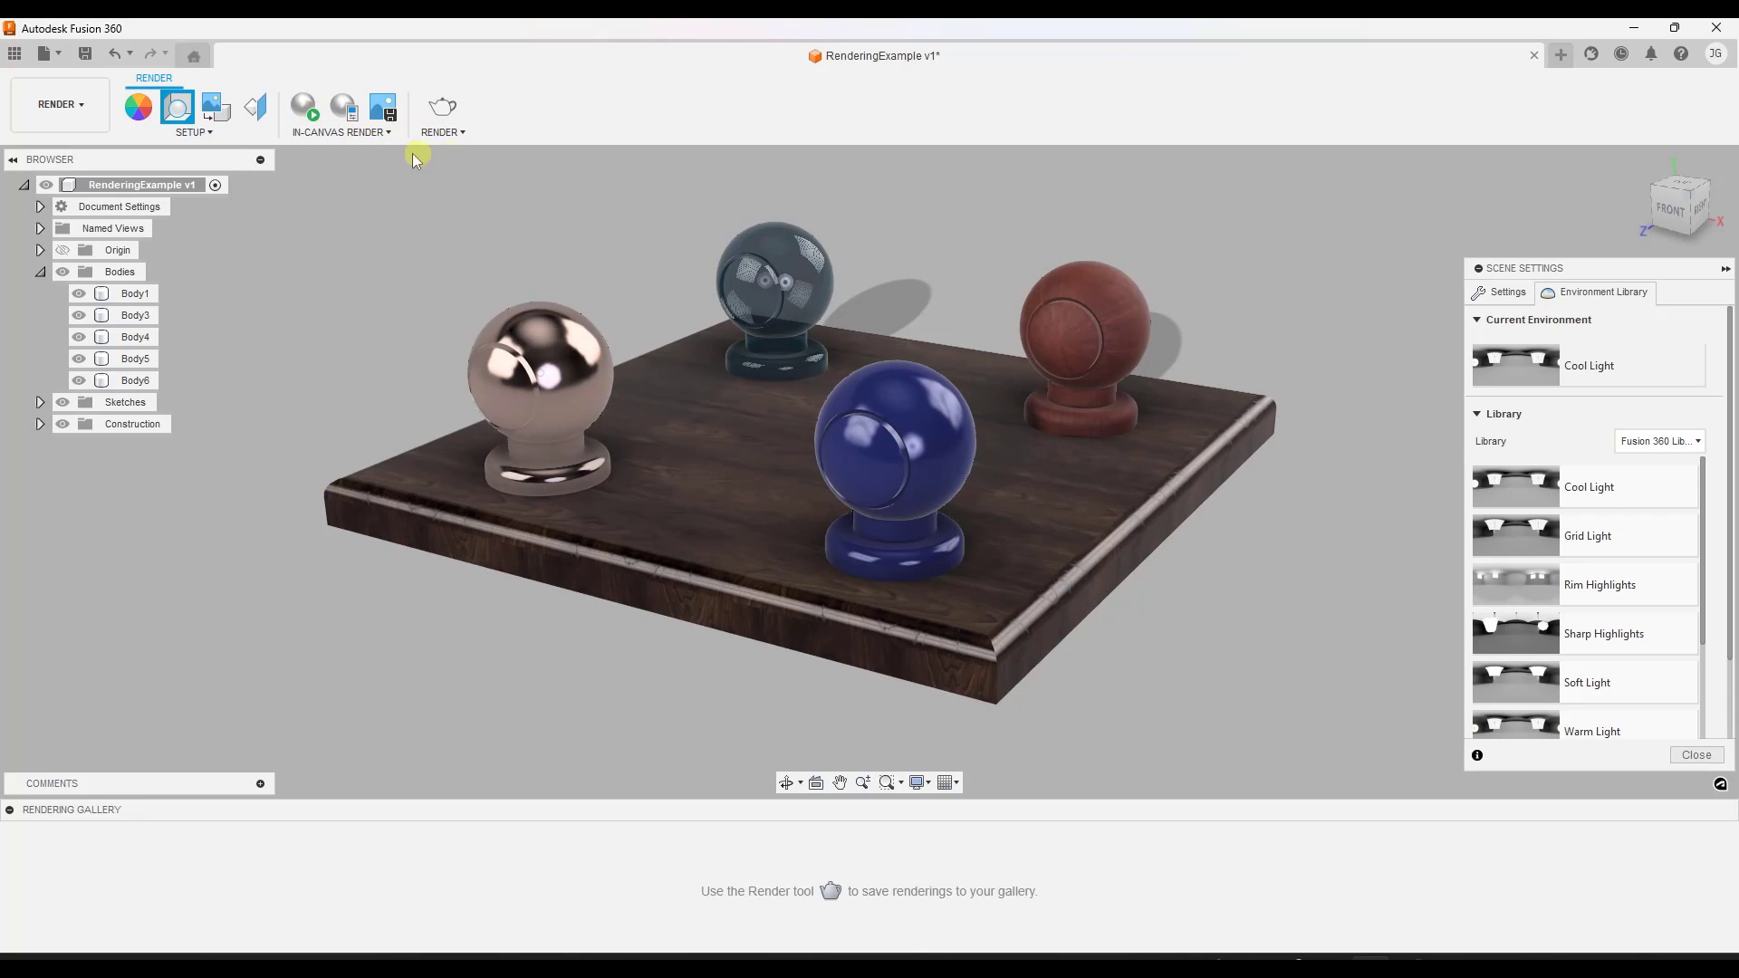
click(307, 109)
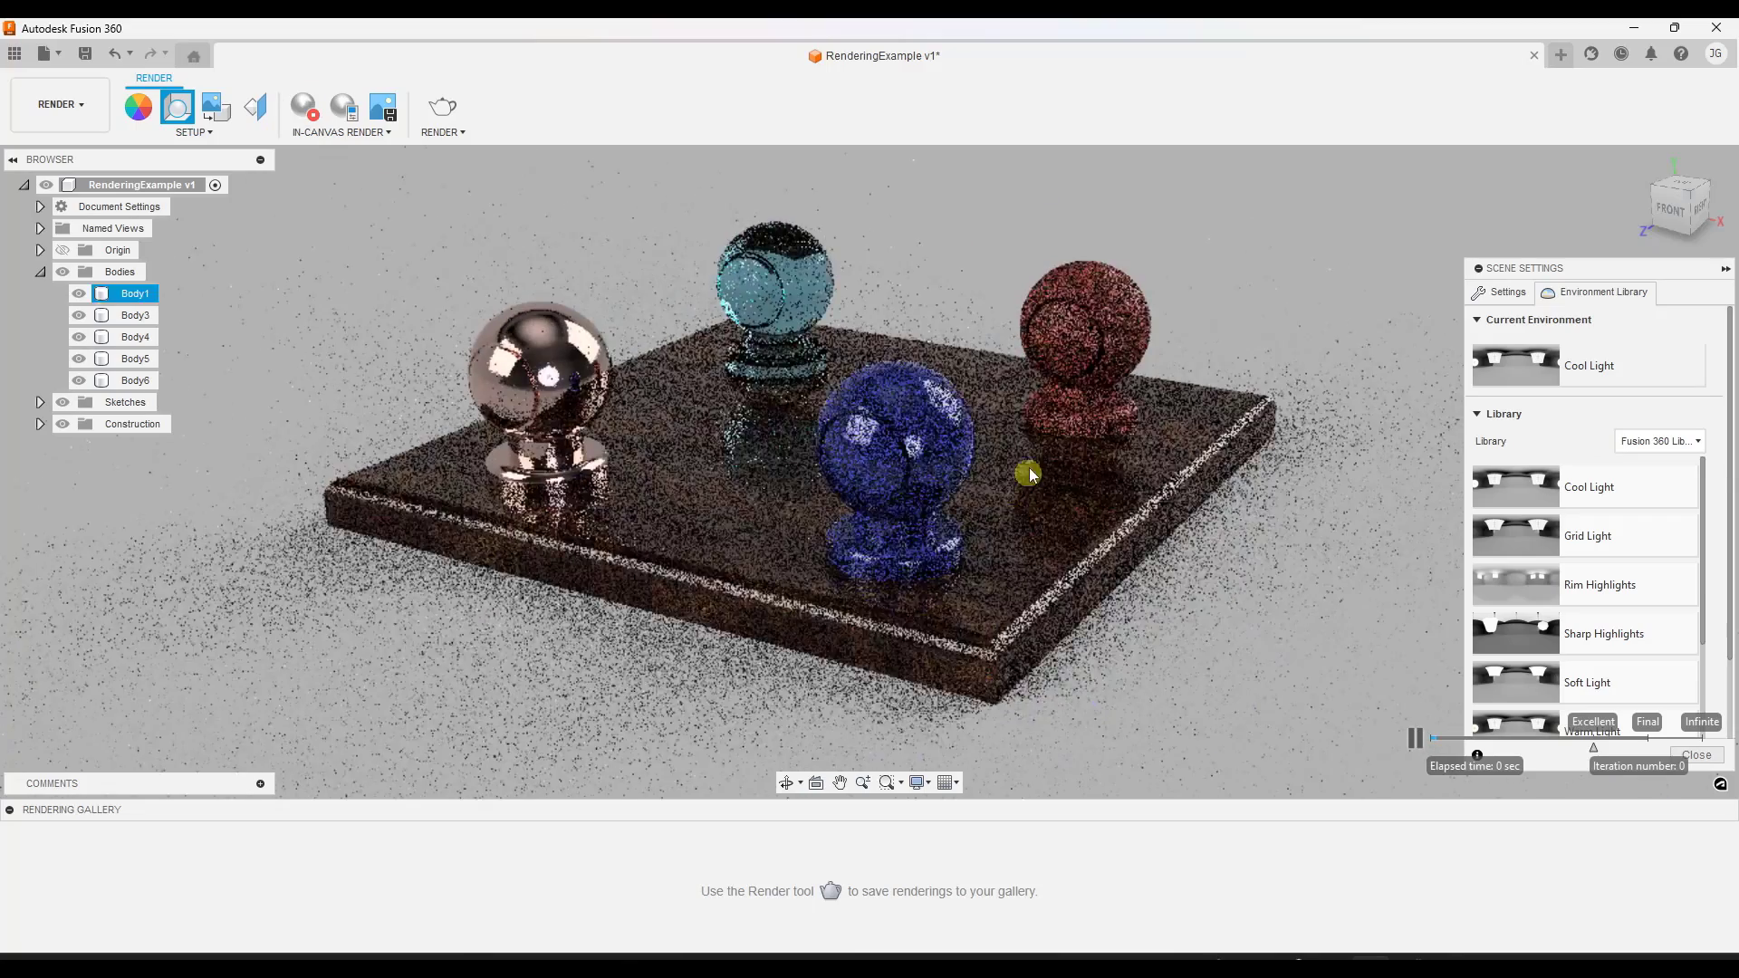
click(505, 354)
click(711, 584)
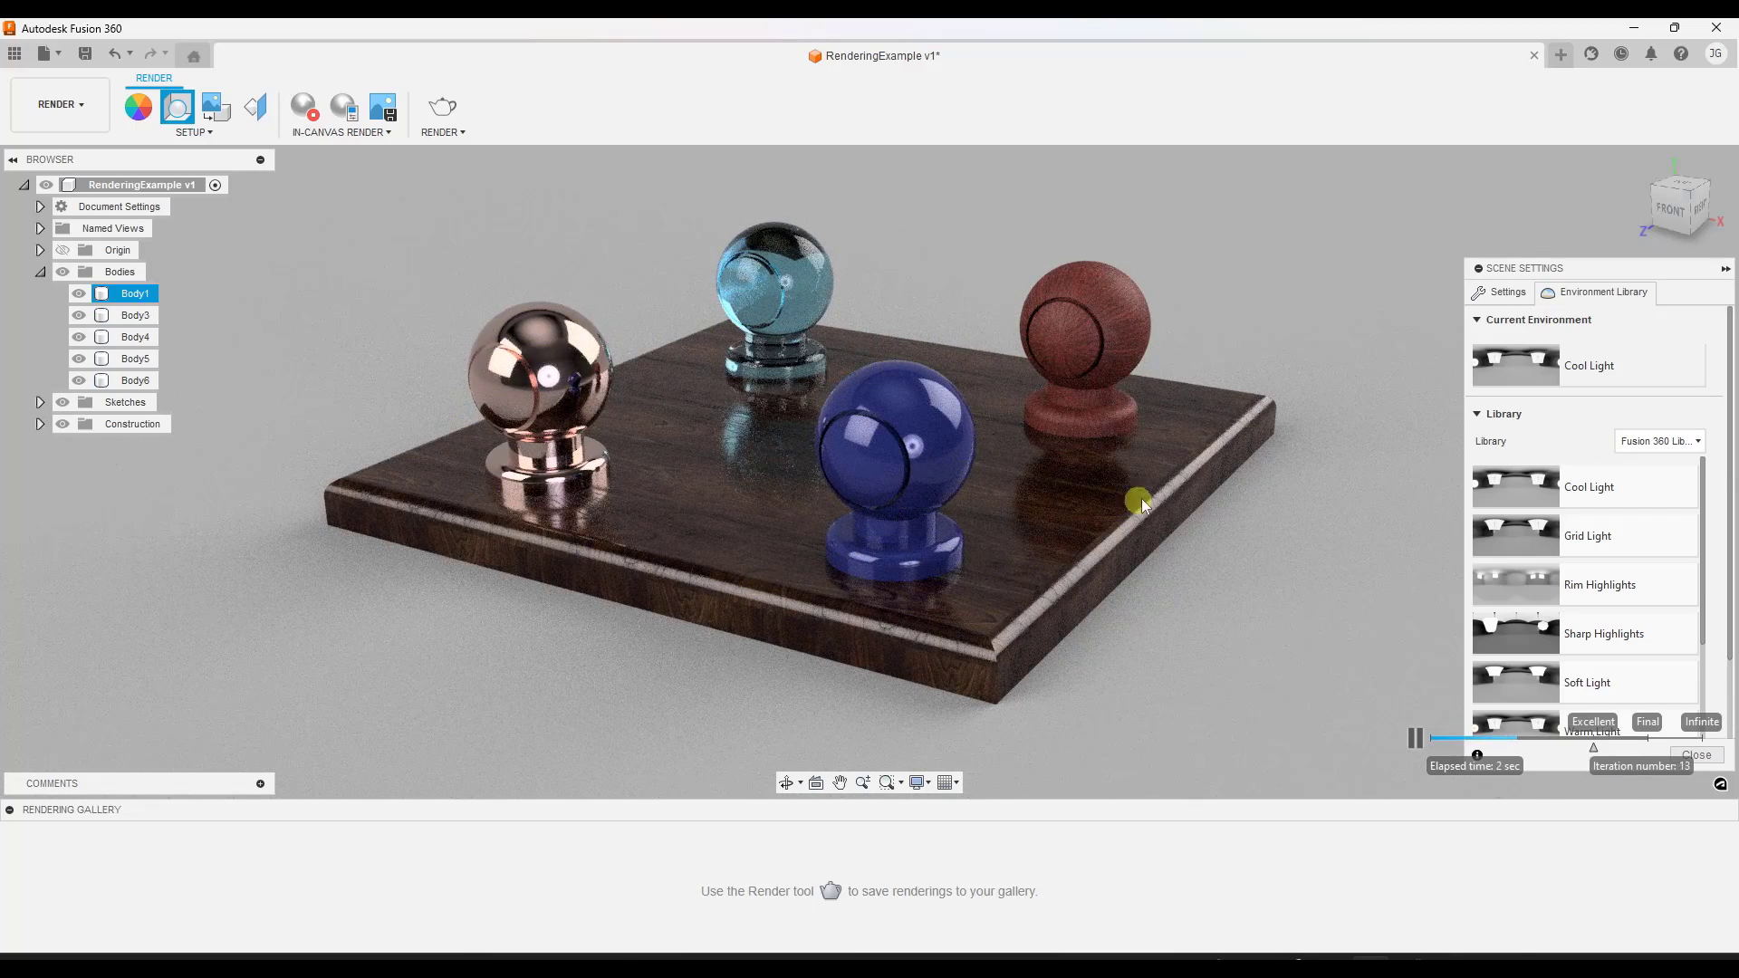
click(1245, 399)
click(790, 291)
click(503, 334)
click(484, 495)
click(882, 489)
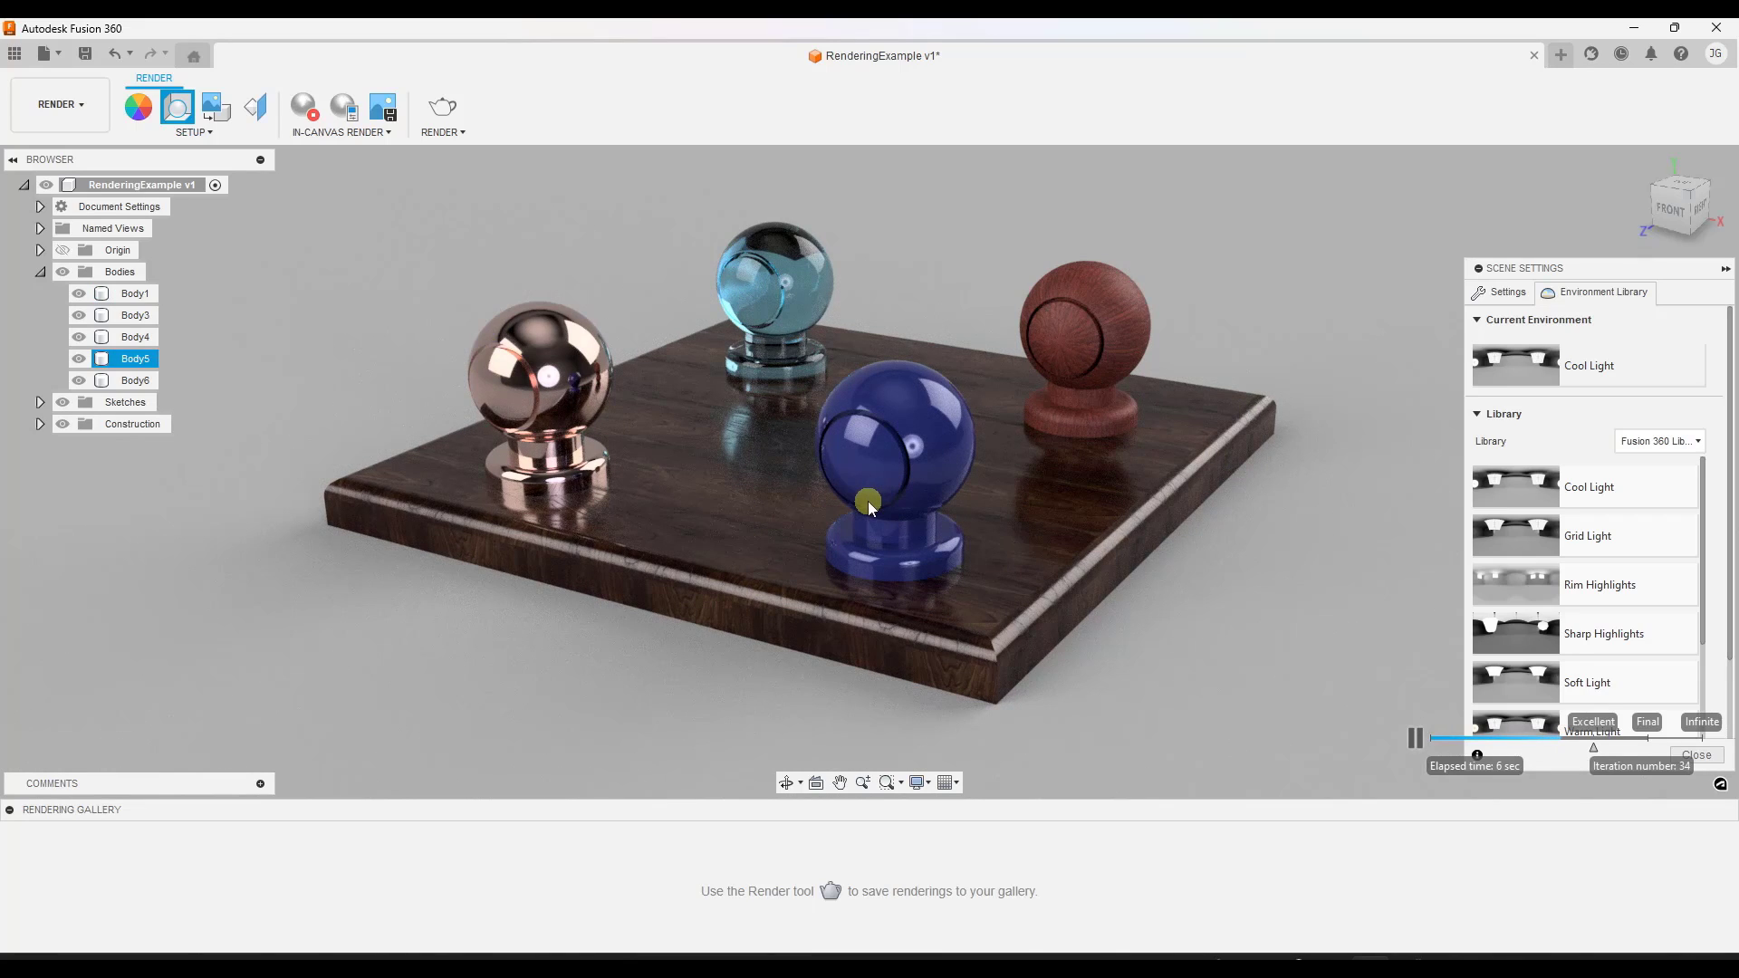
Examine the reflections of the glass, copper and wooden ball stands on the rendered base plate.
click(741, 424)
click(650, 281)
click(731, 429)
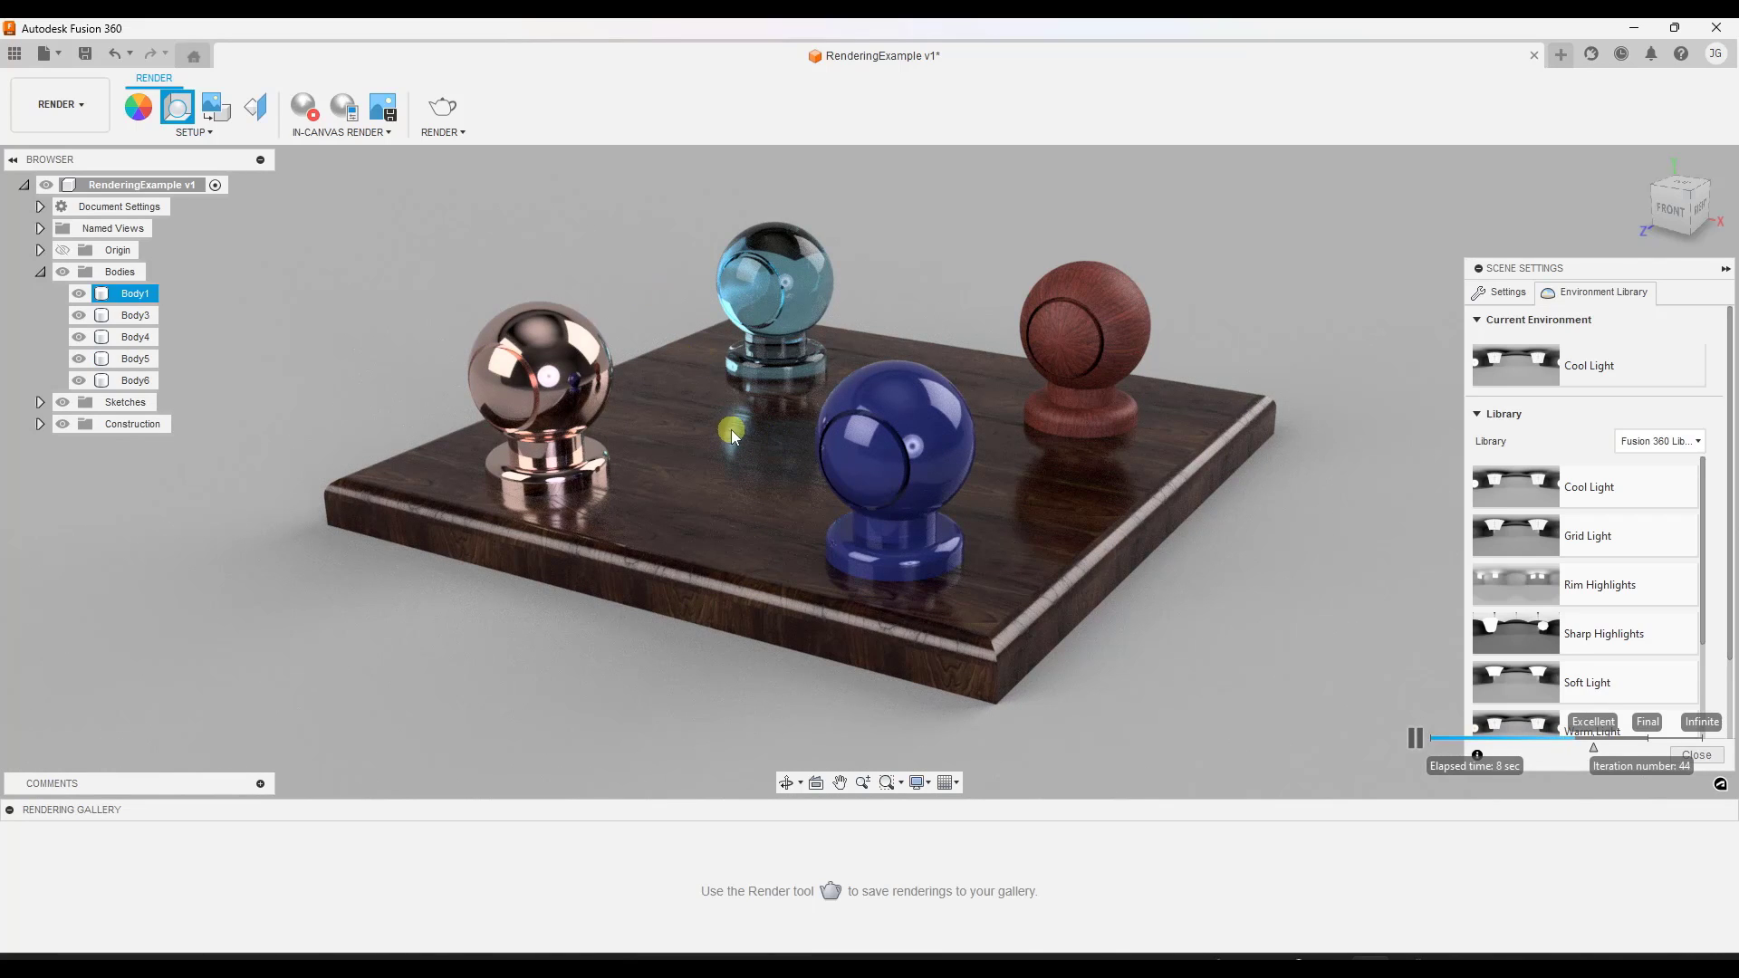
click(539, 380)
click(405, 322)
click(673, 455)
click(748, 298)
click(699, 398)
click(509, 295)
click(1026, 372)
click(1113, 373)
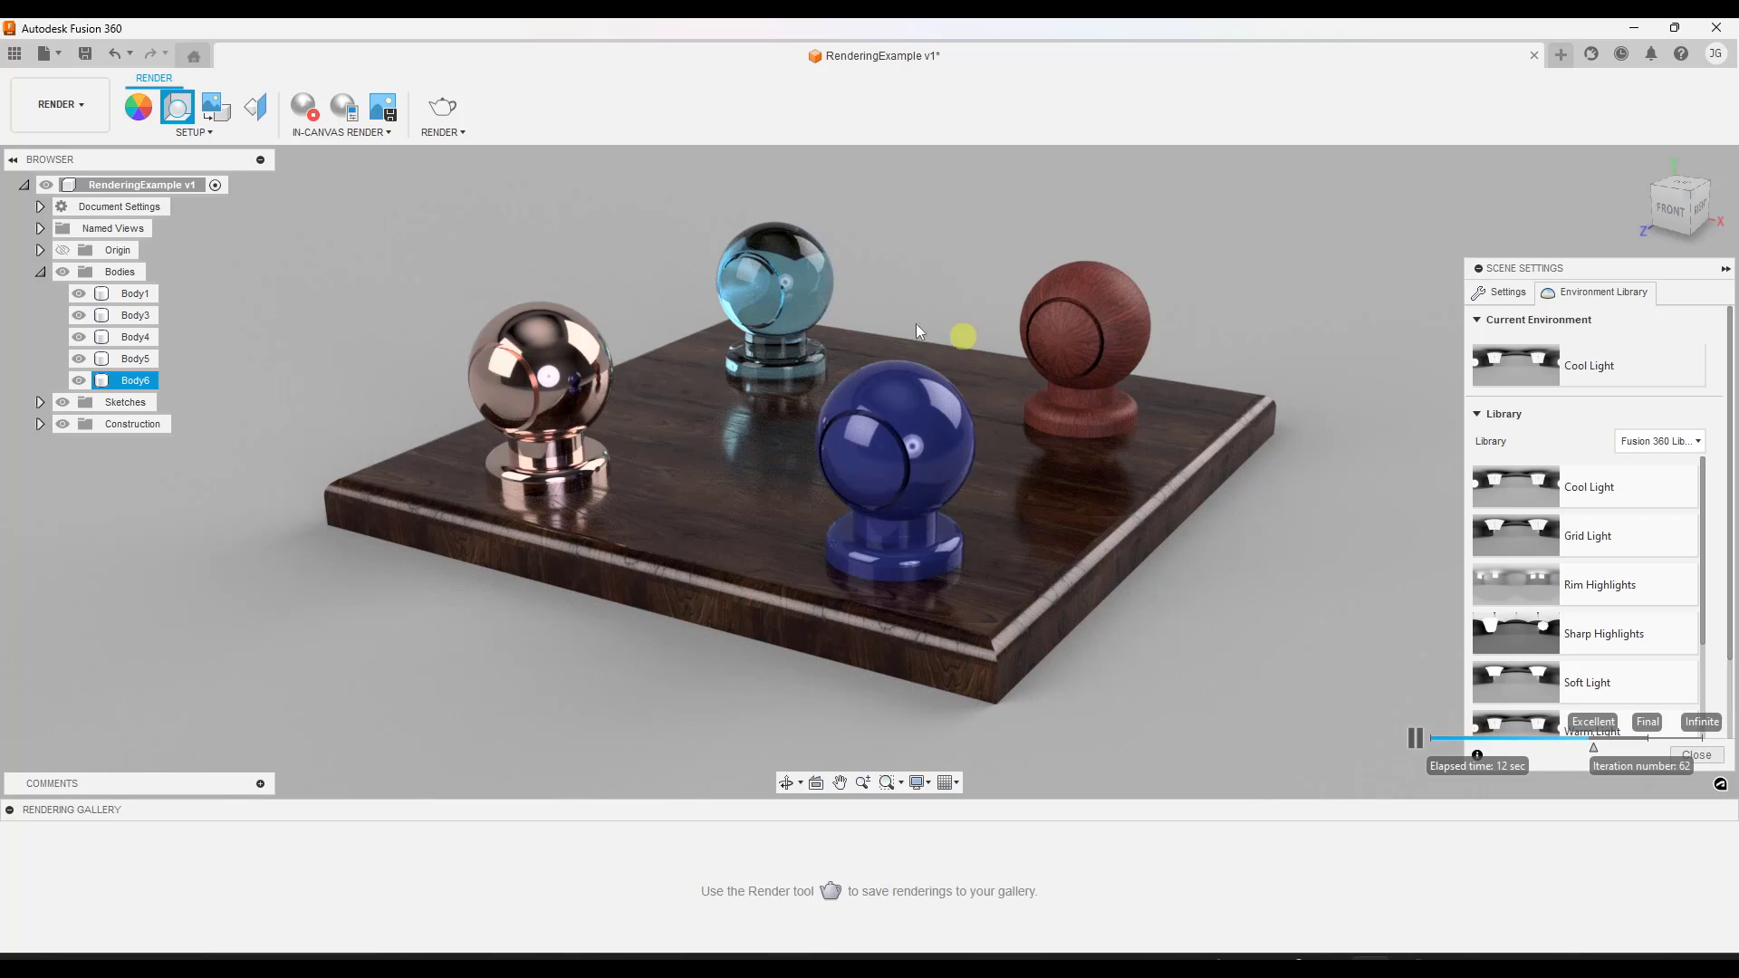
Examine the transparency and refraction of the glass ball stand in the in-canvas render.
click(784, 260)
click(846, 264)
click(794, 345)
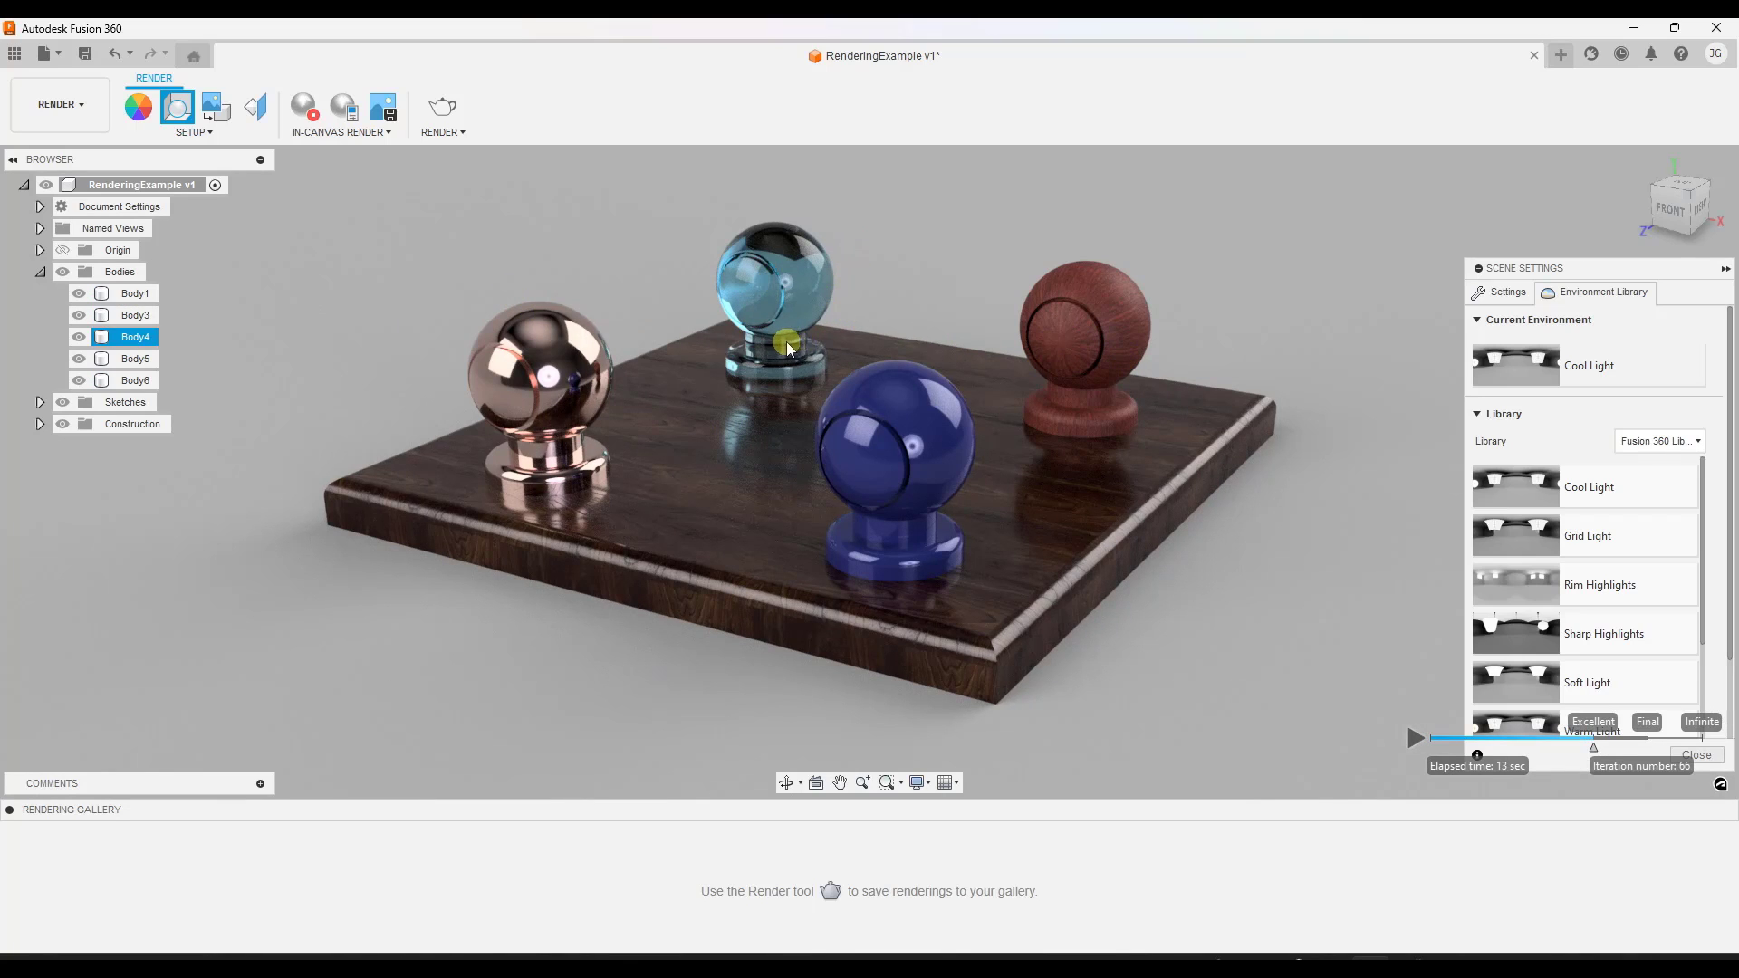
click(854, 349)
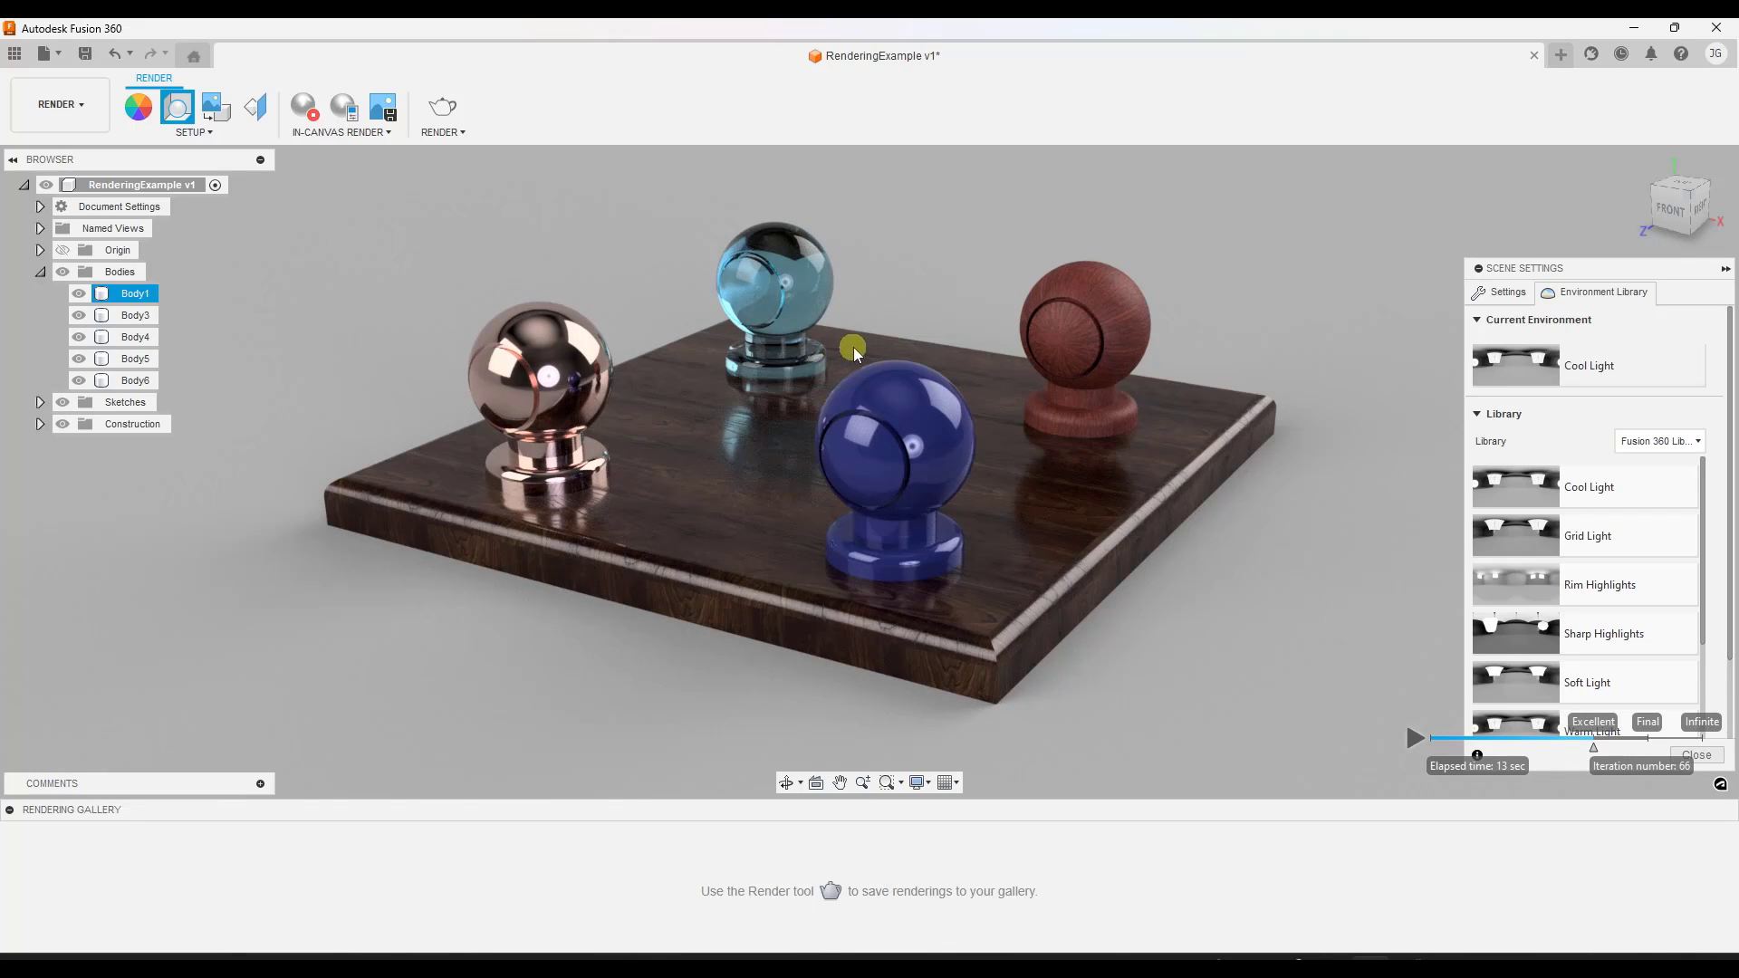
click(806, 350)
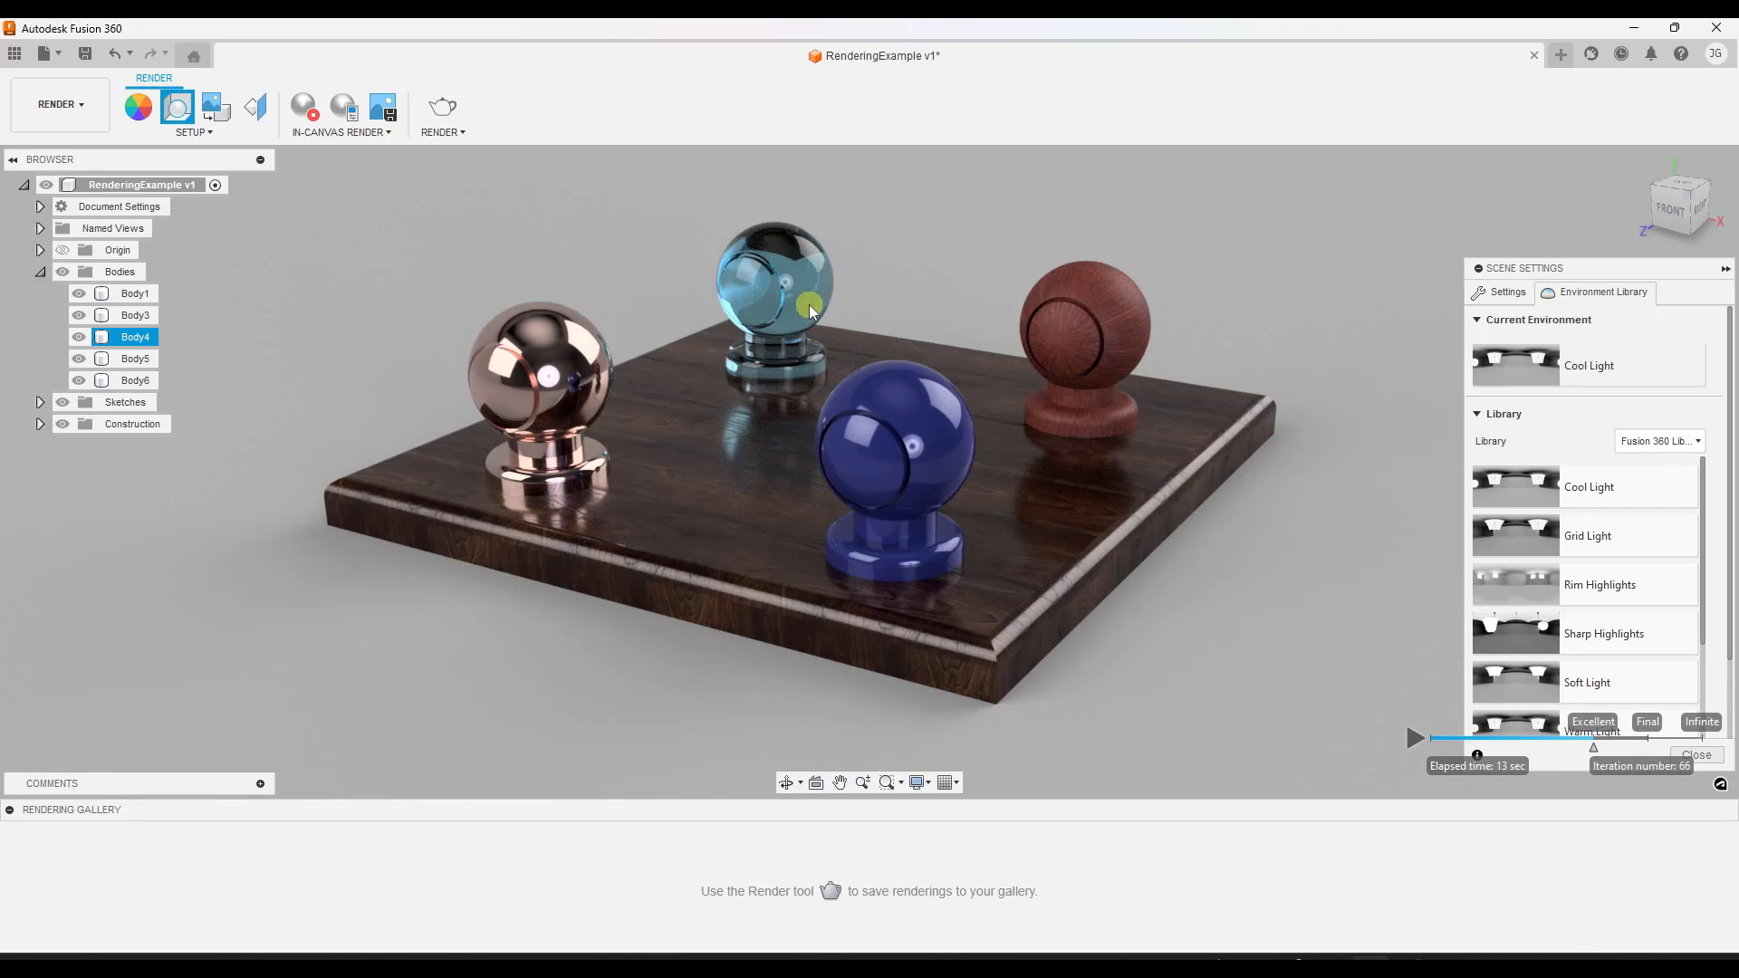
click(993, 448)
Orbit the rendered scene to the corner with the copper ball stand and examine the reflections from that angle.
shift+middle_drag(993, 449, 943, 473)
click(988, 448)
click(705, 553)
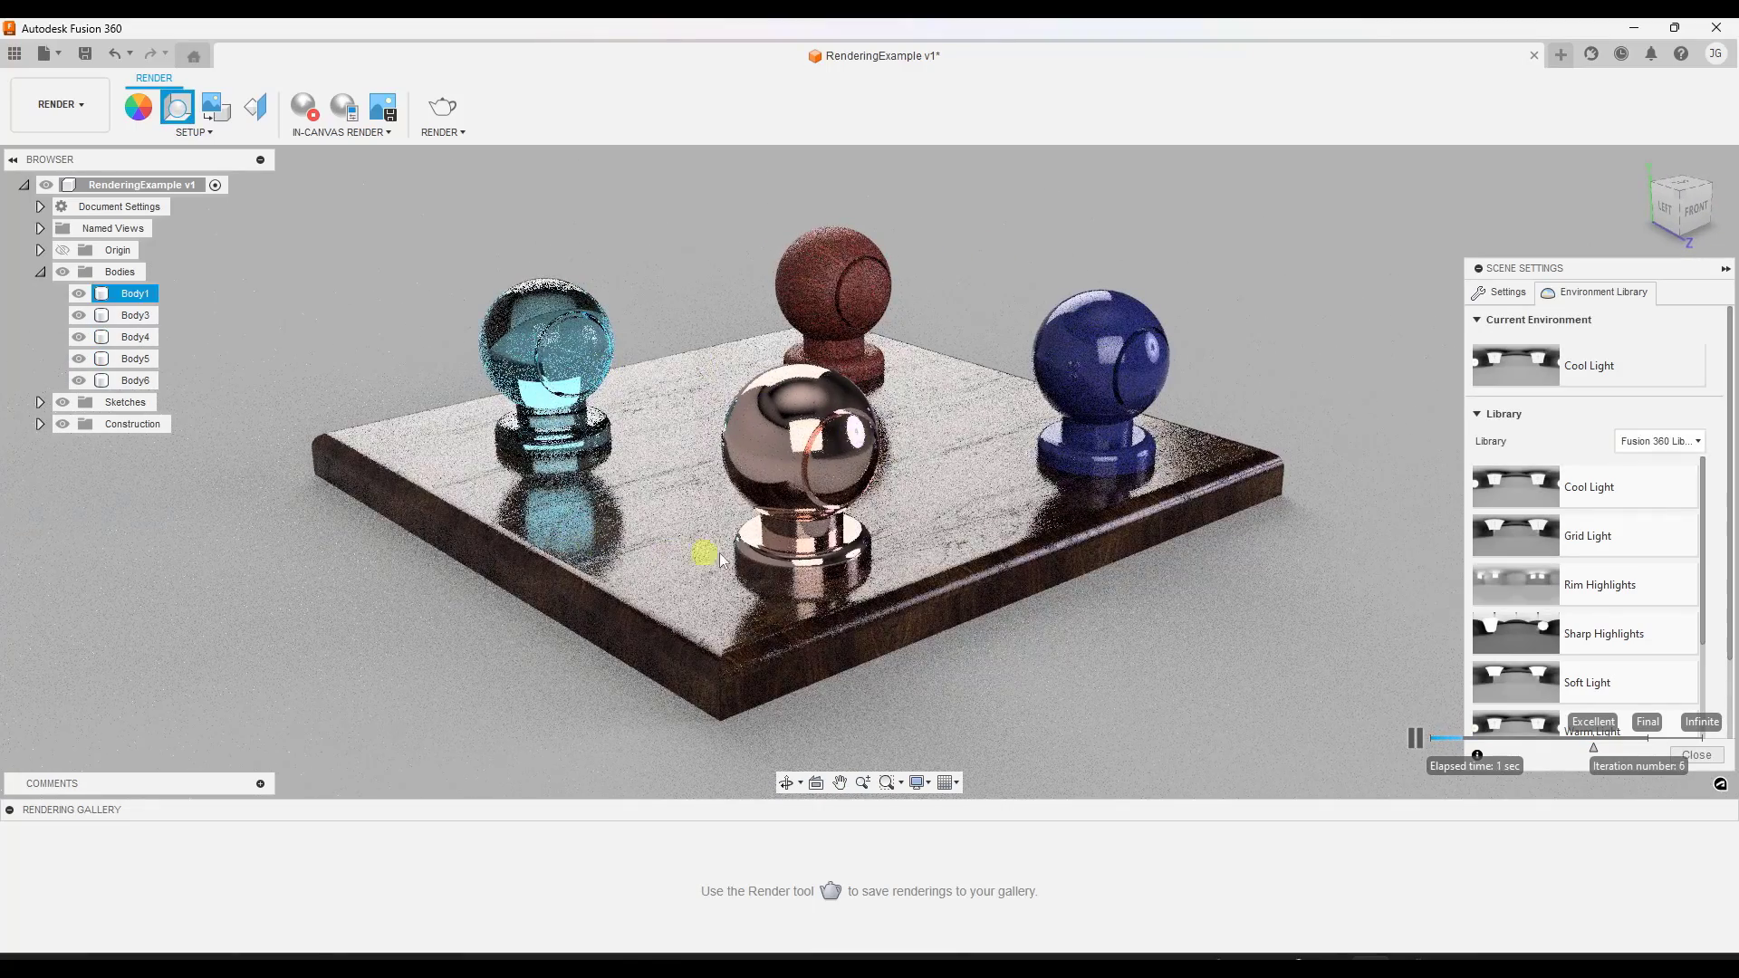
shift+middle_drag(719, 554, 867, 556)
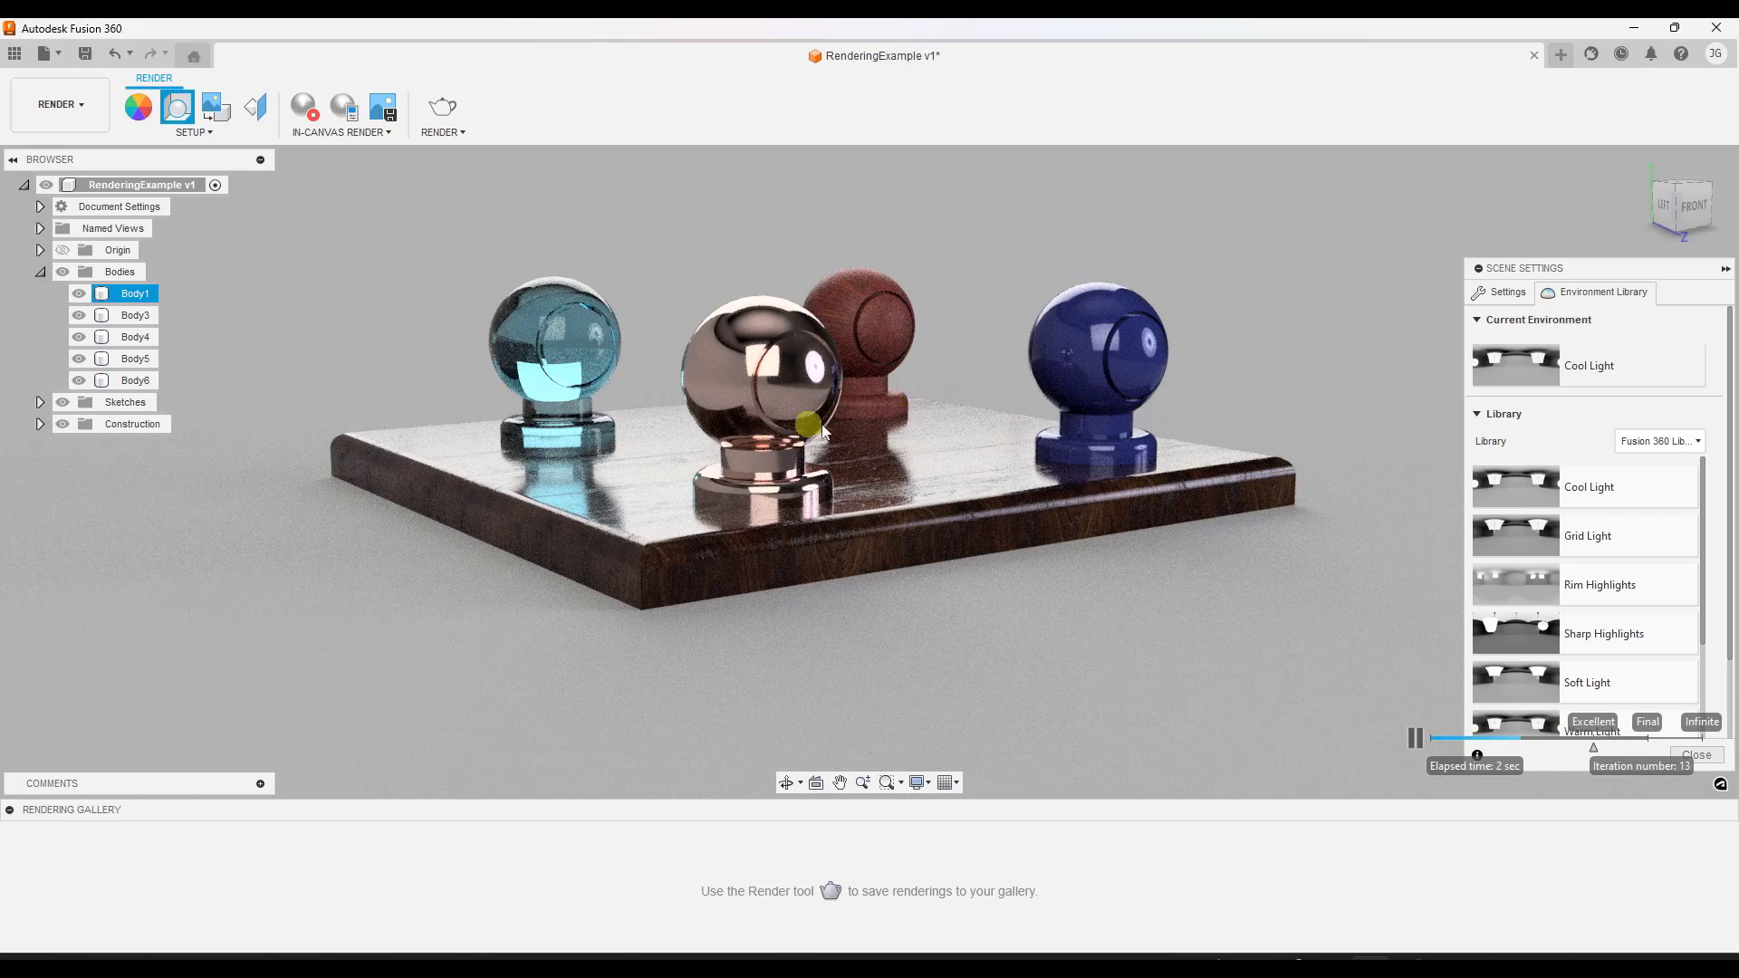
click(704, 486)
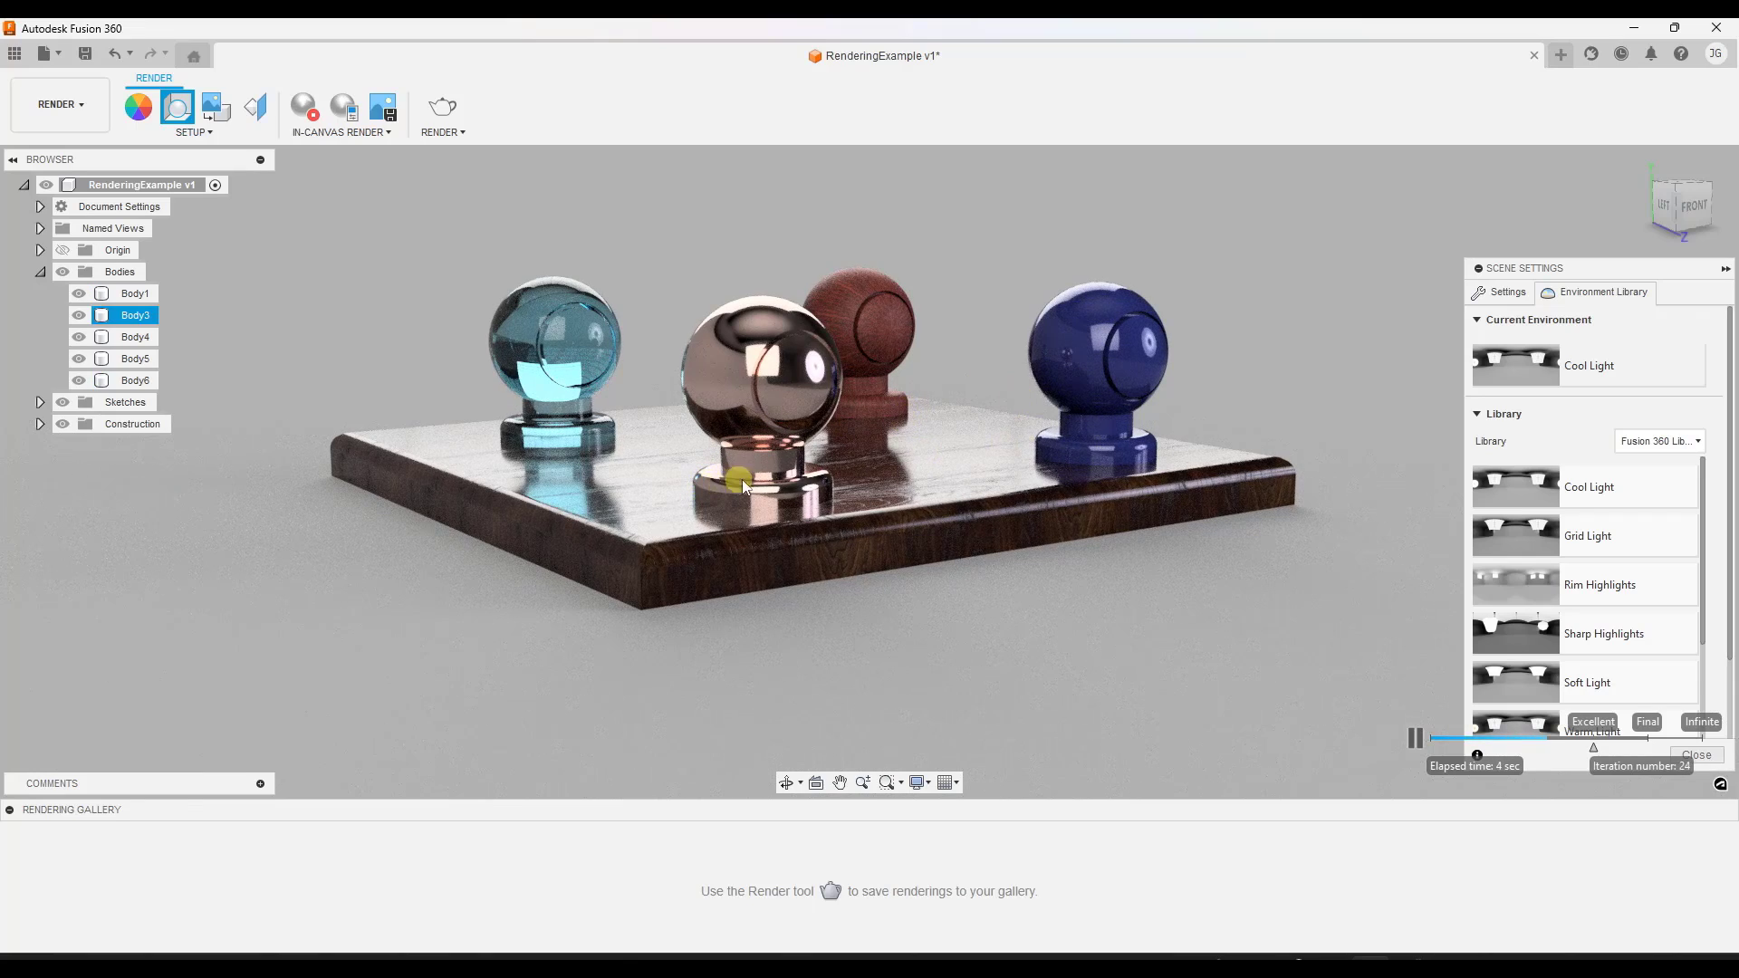
shift+middle_drag(741, 480, 781, 480)
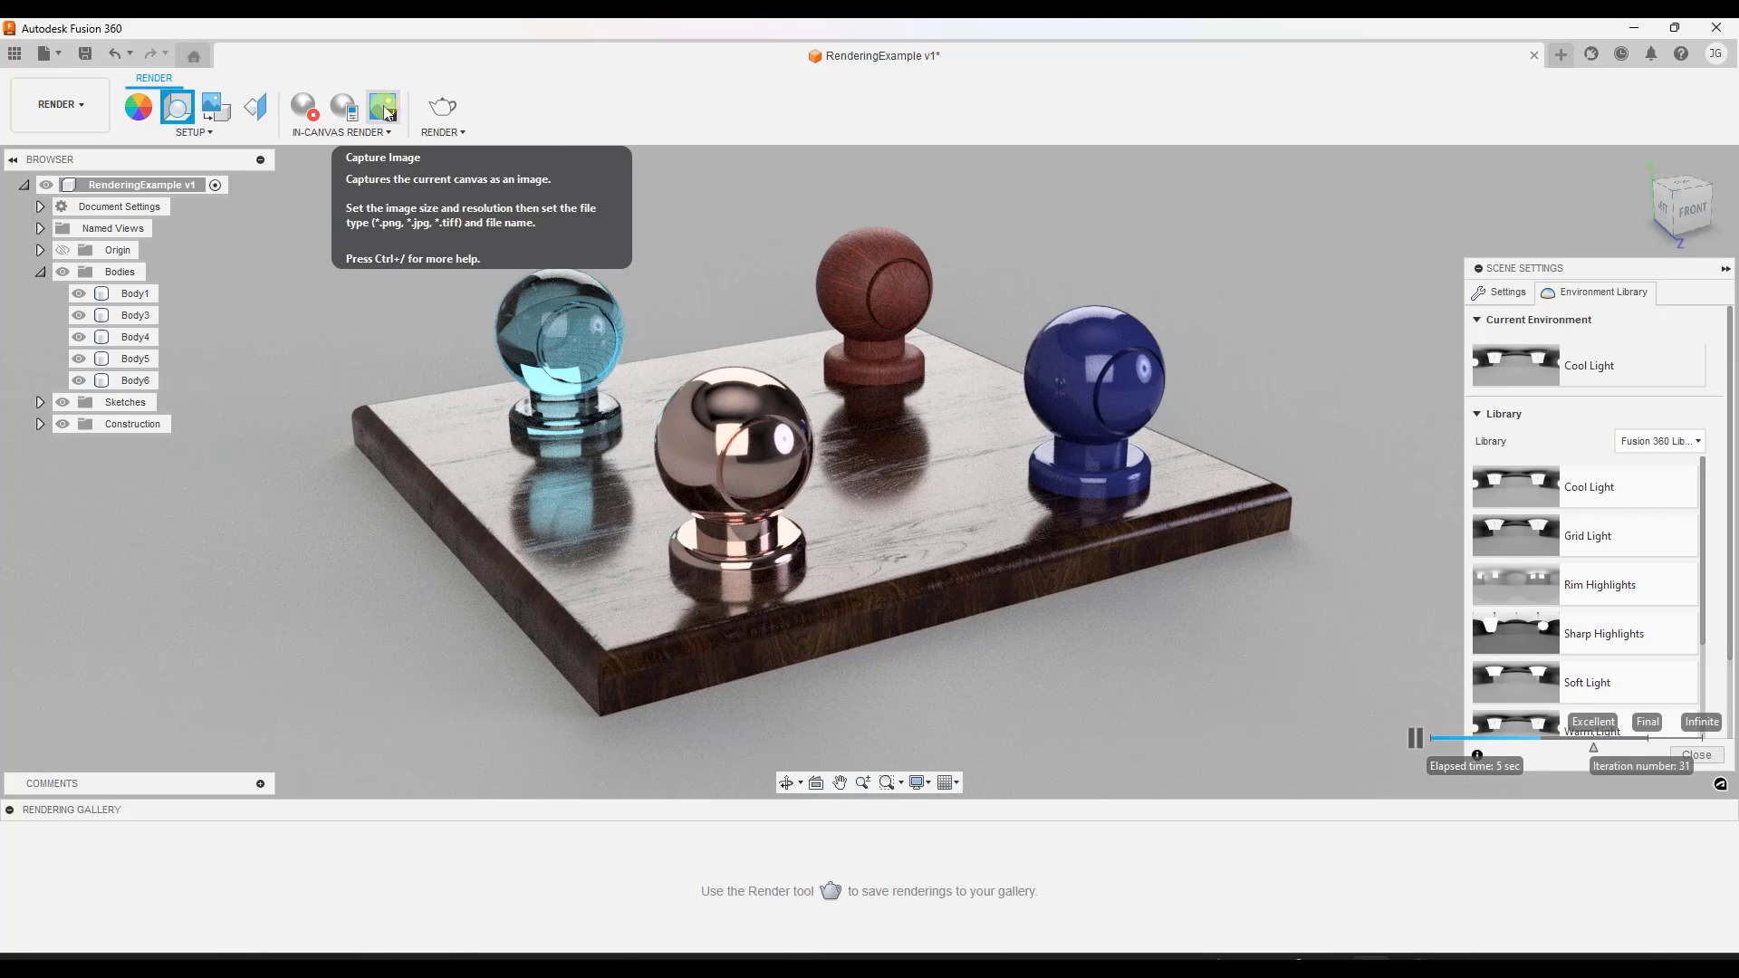
Capture the rendered canvas as a PNG at the current document window size, choosing to save it to the computer.
click(388, 112)
click(913, 398)
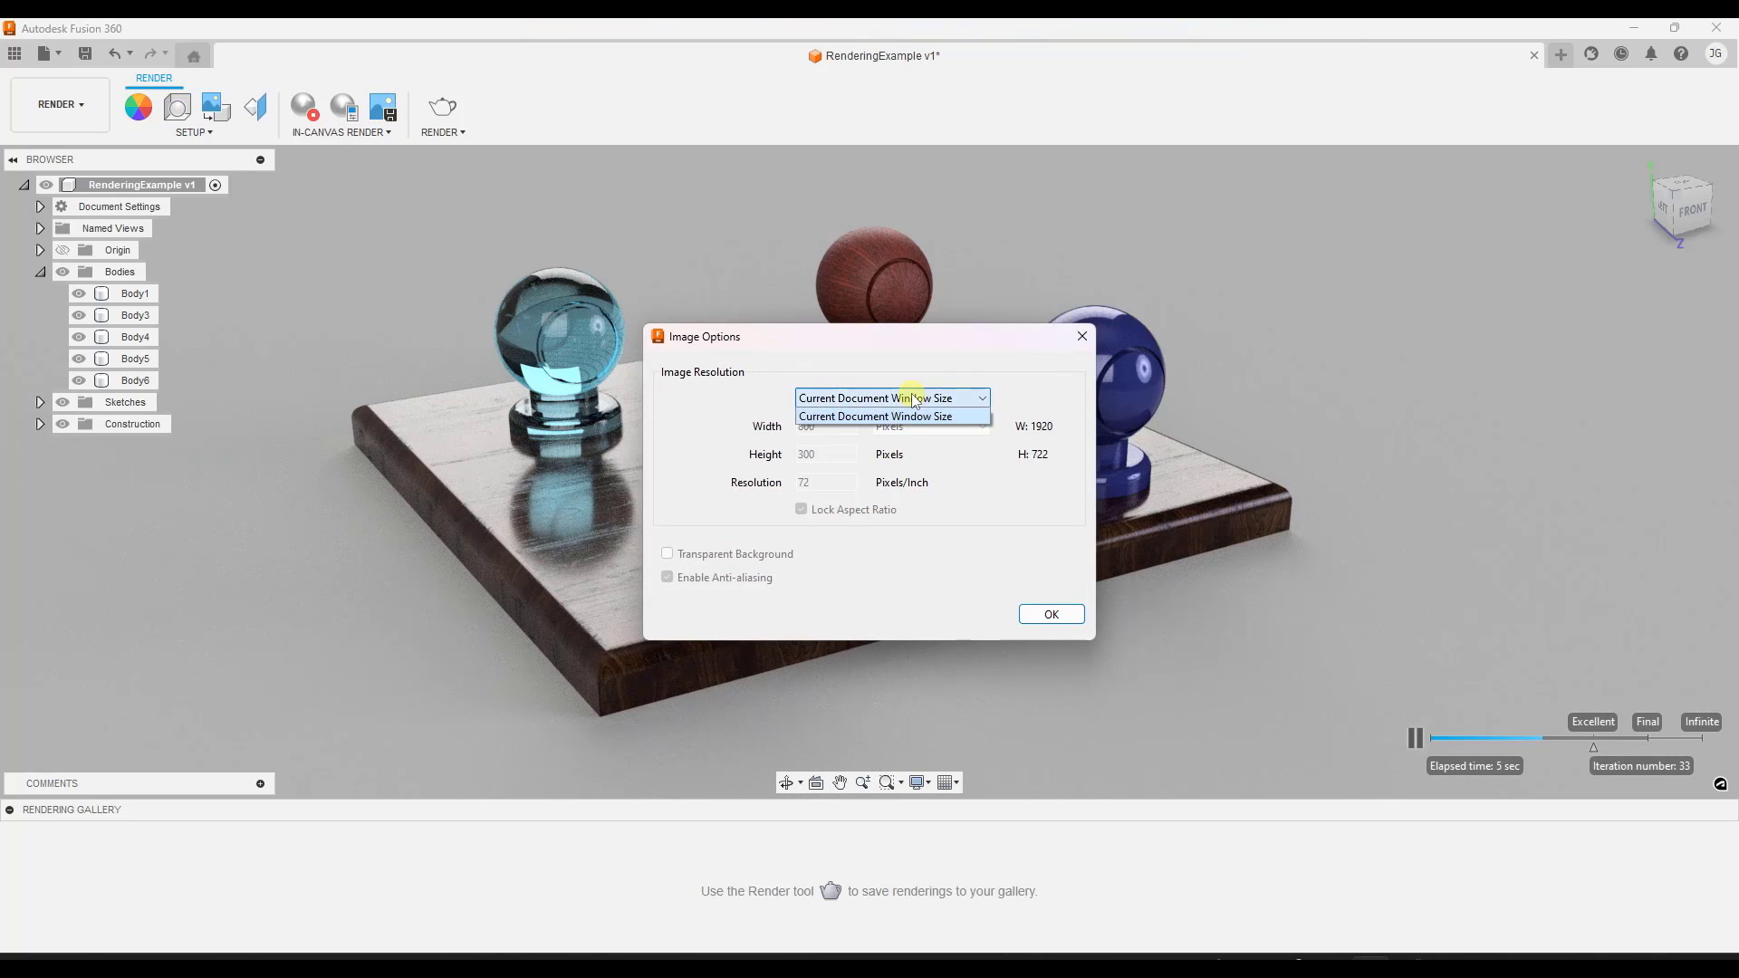
click(913, 403)
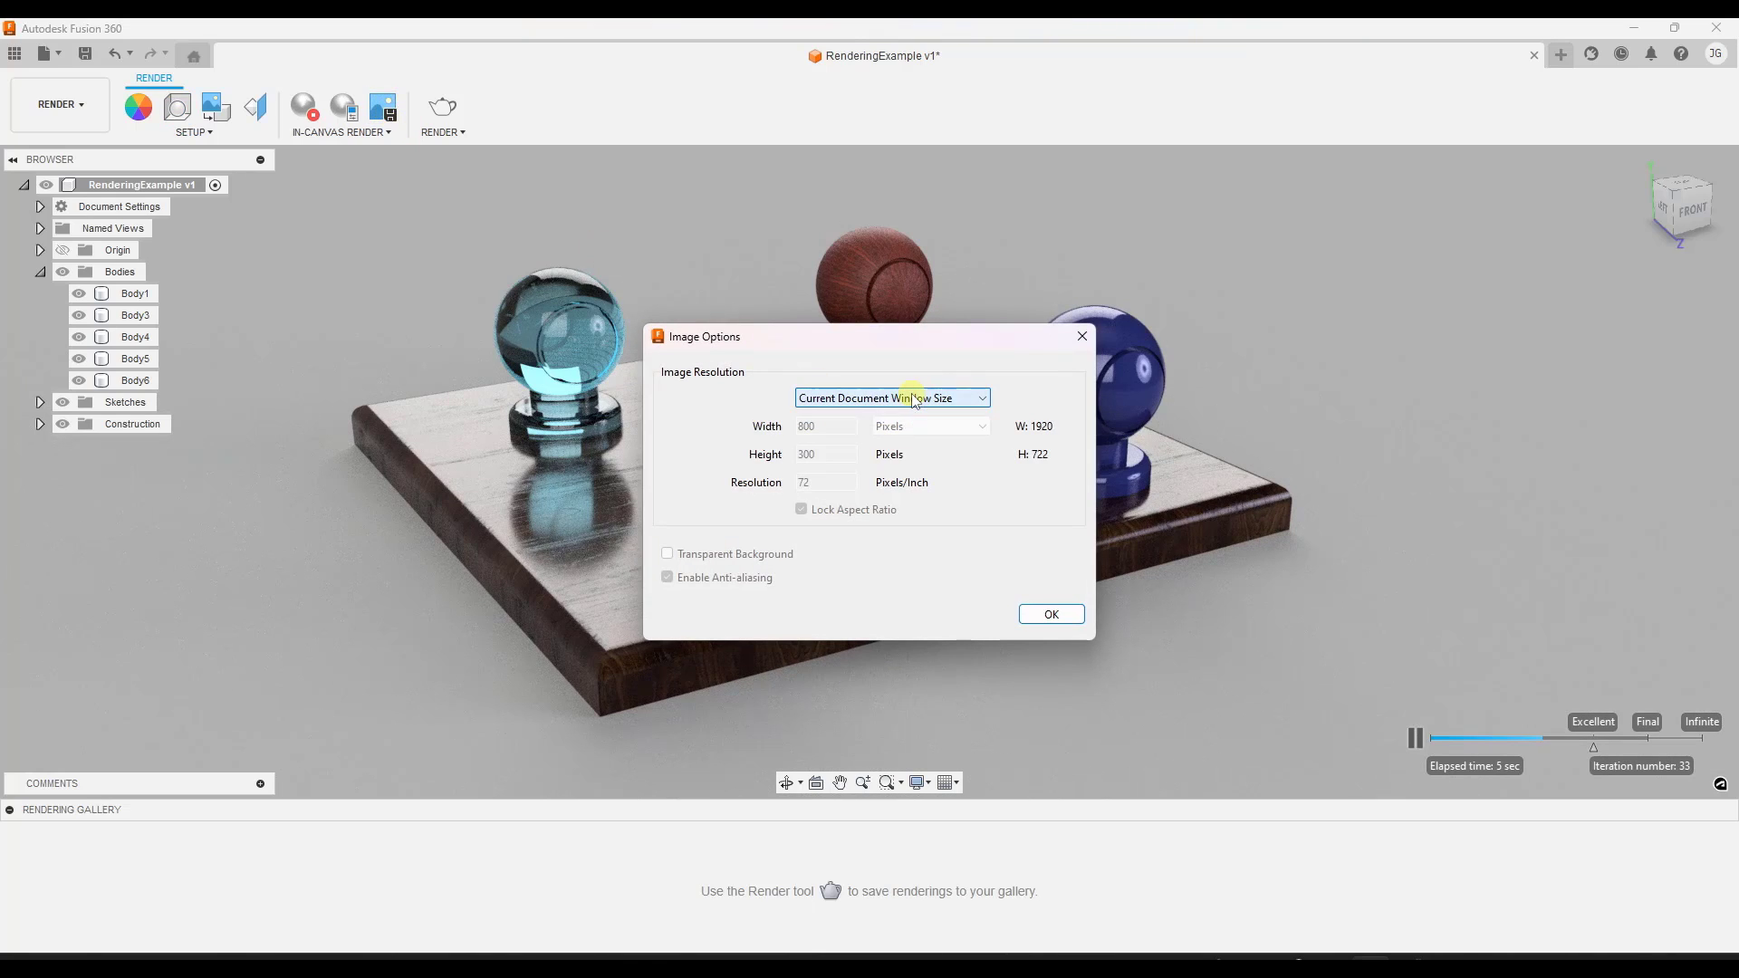
click(1047, 615)
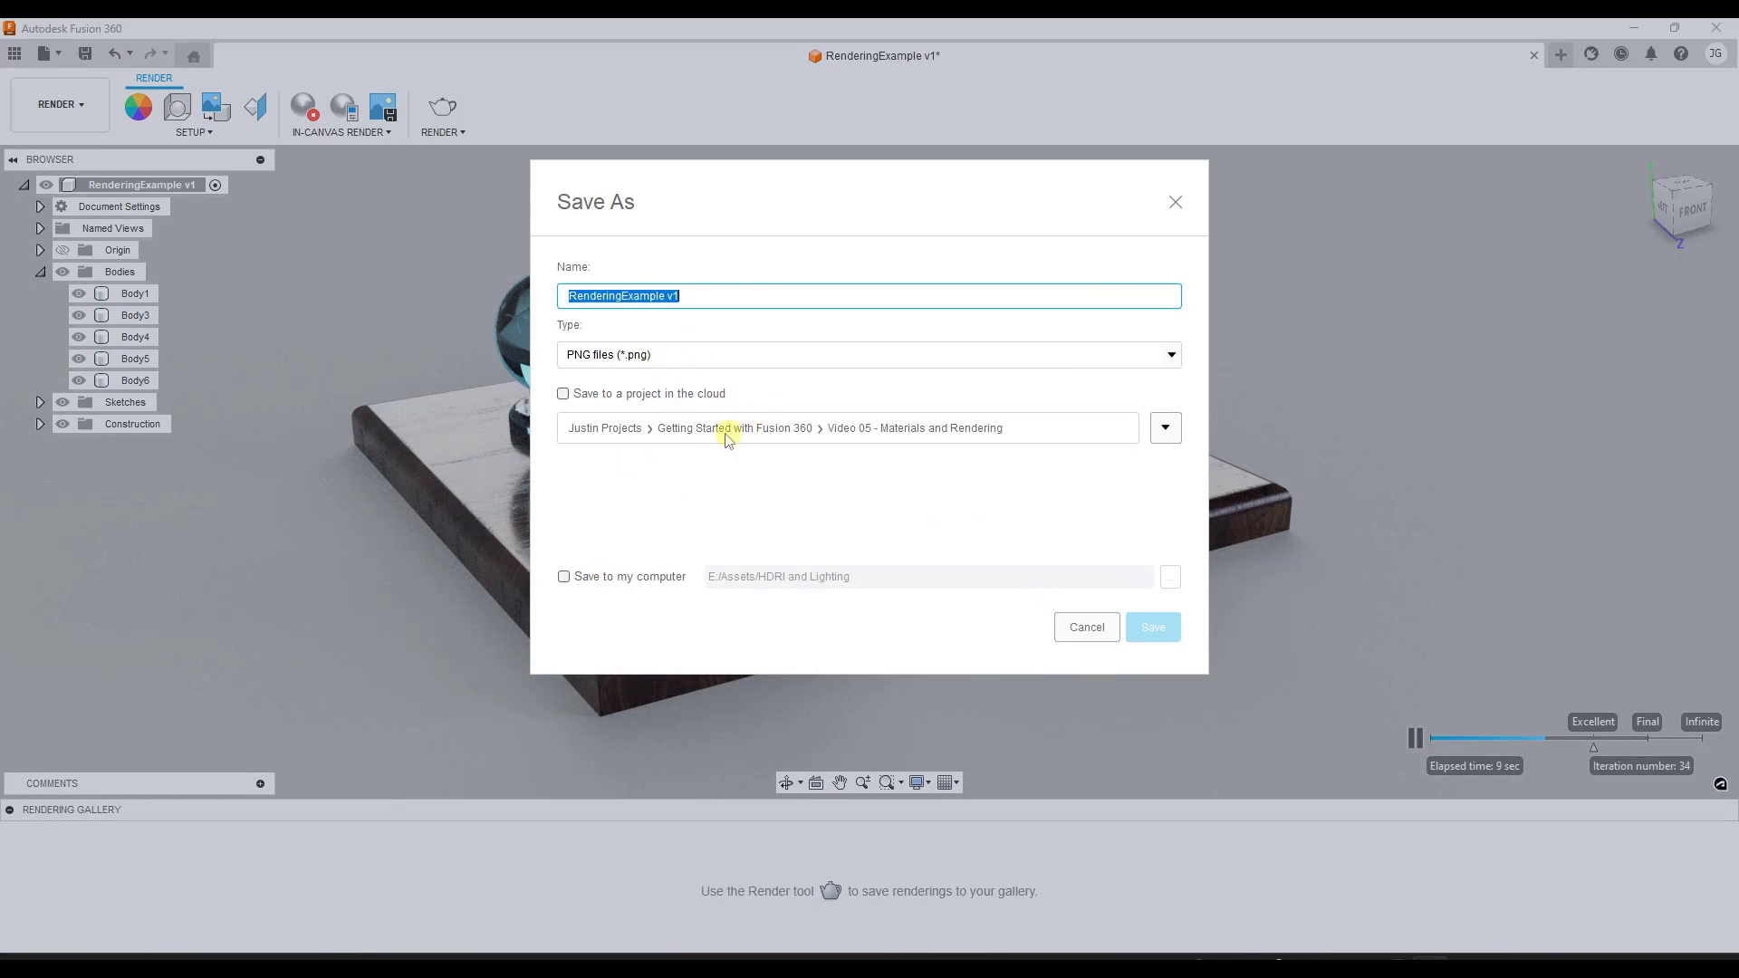
click(607, 579)
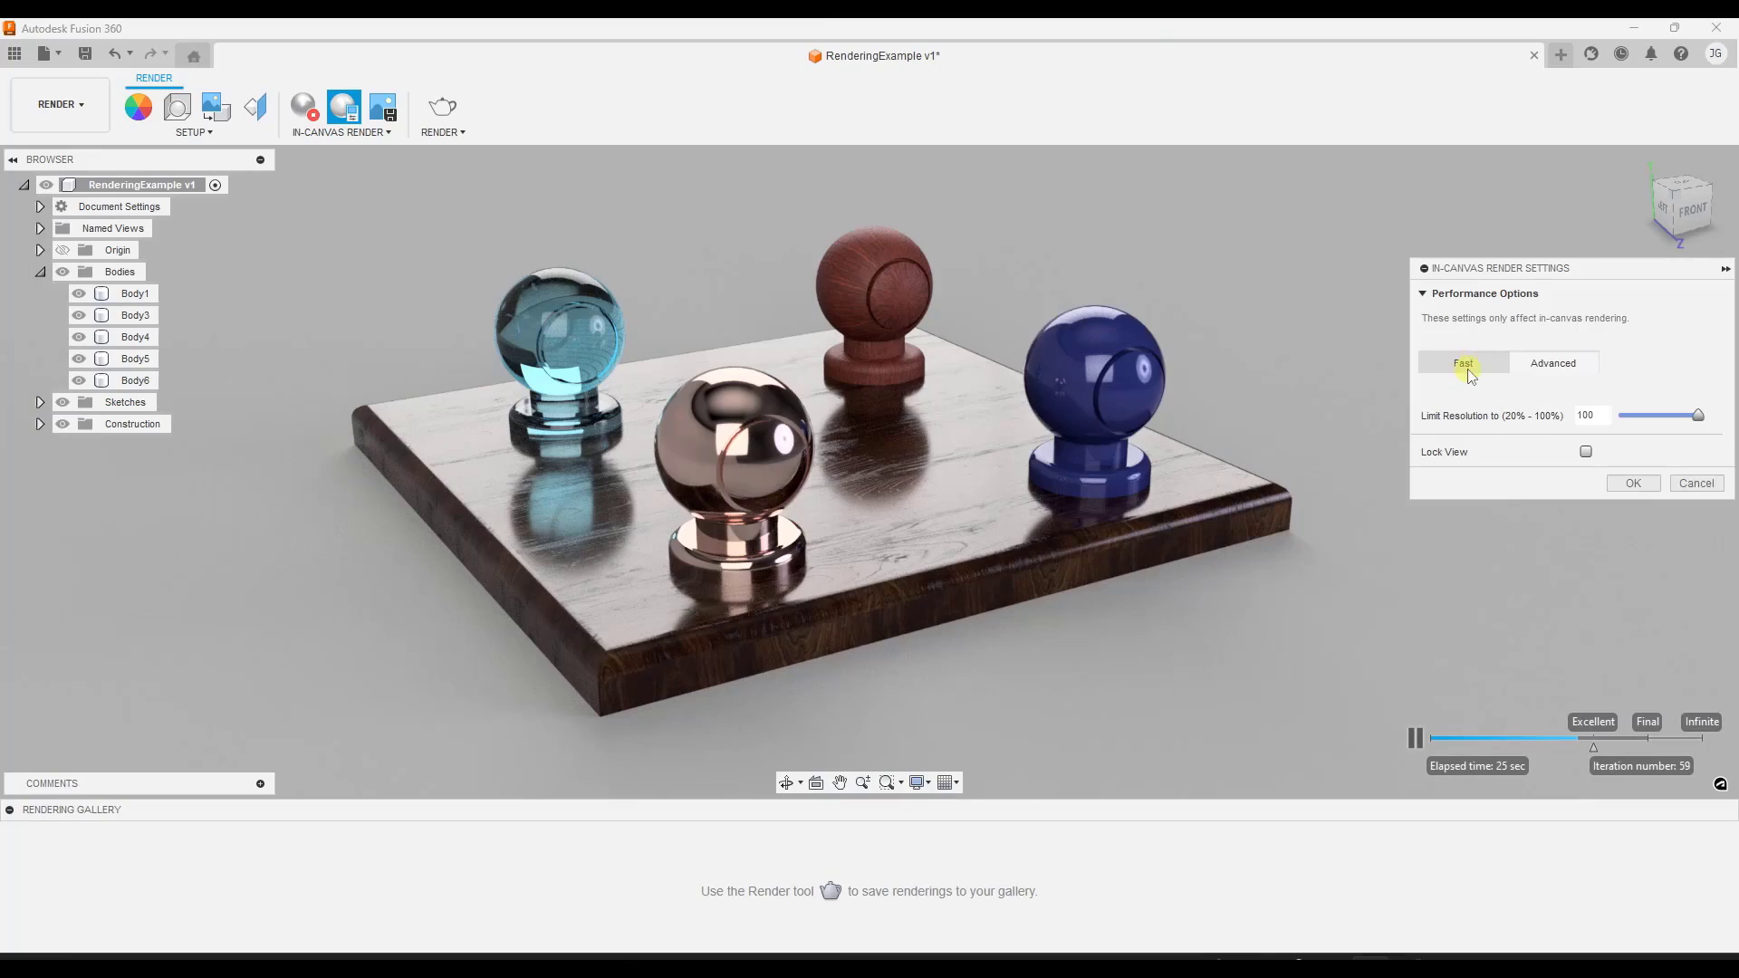
Try Fast mode and a 36% resolution limit for the in-canvas render, and restore Advanced mode and 100%.
click(1463, 364)
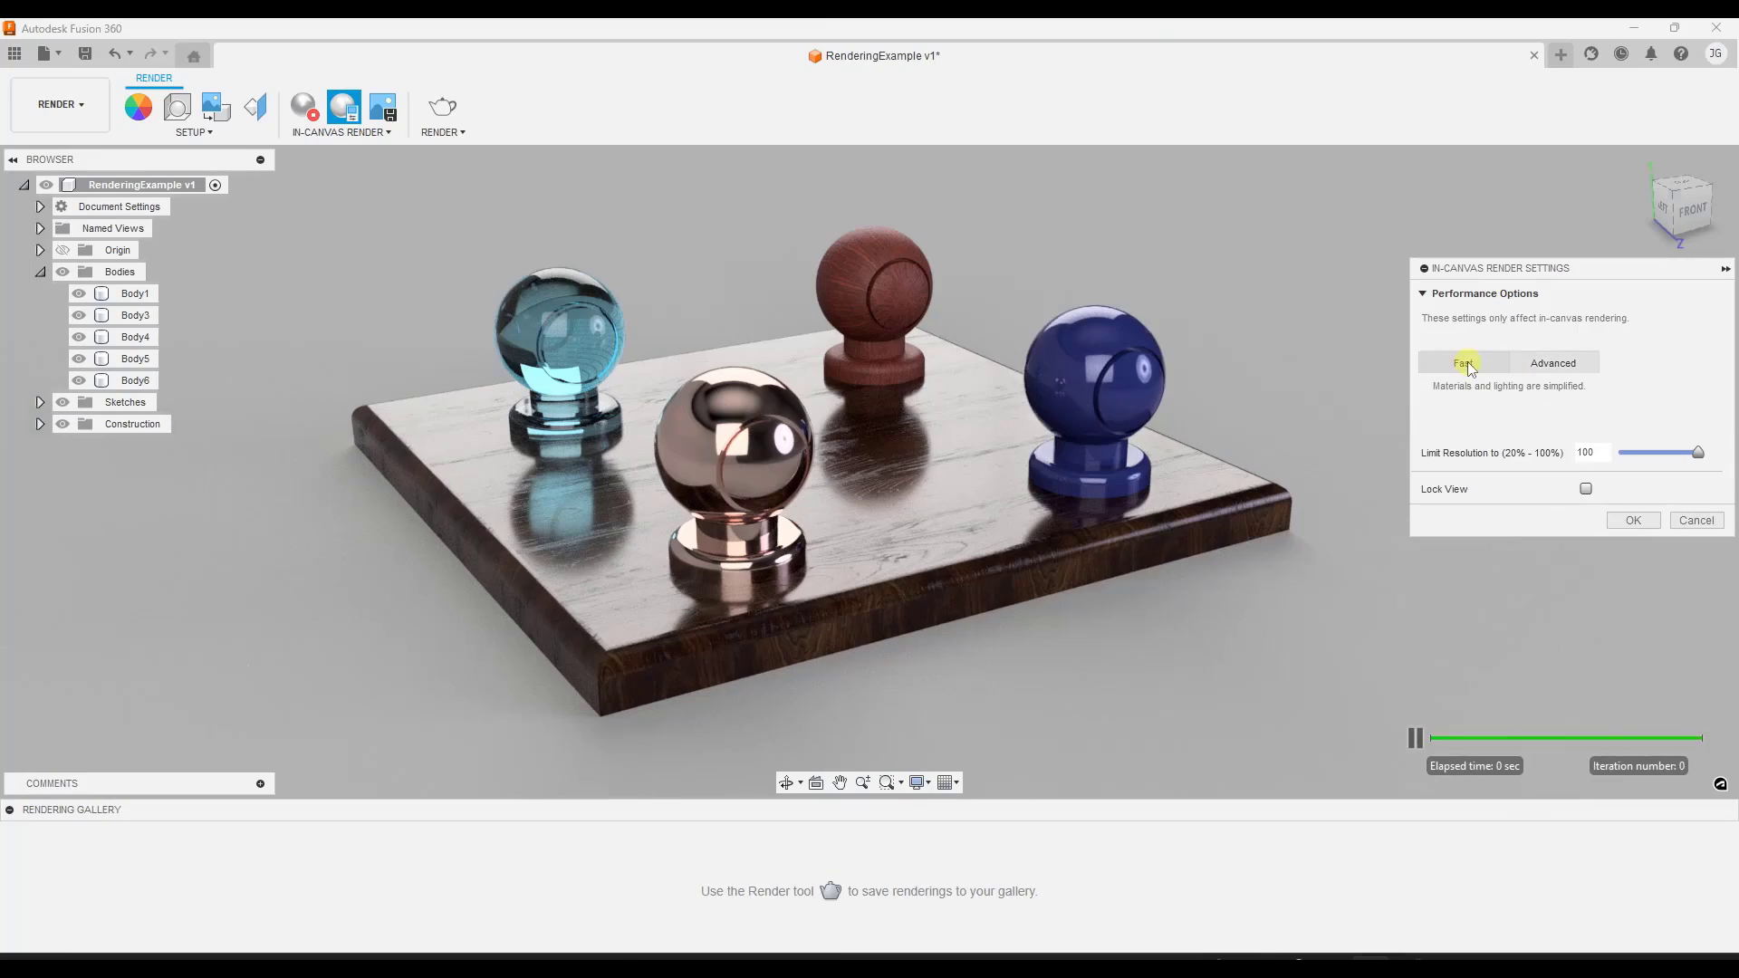
click(1550, 366)
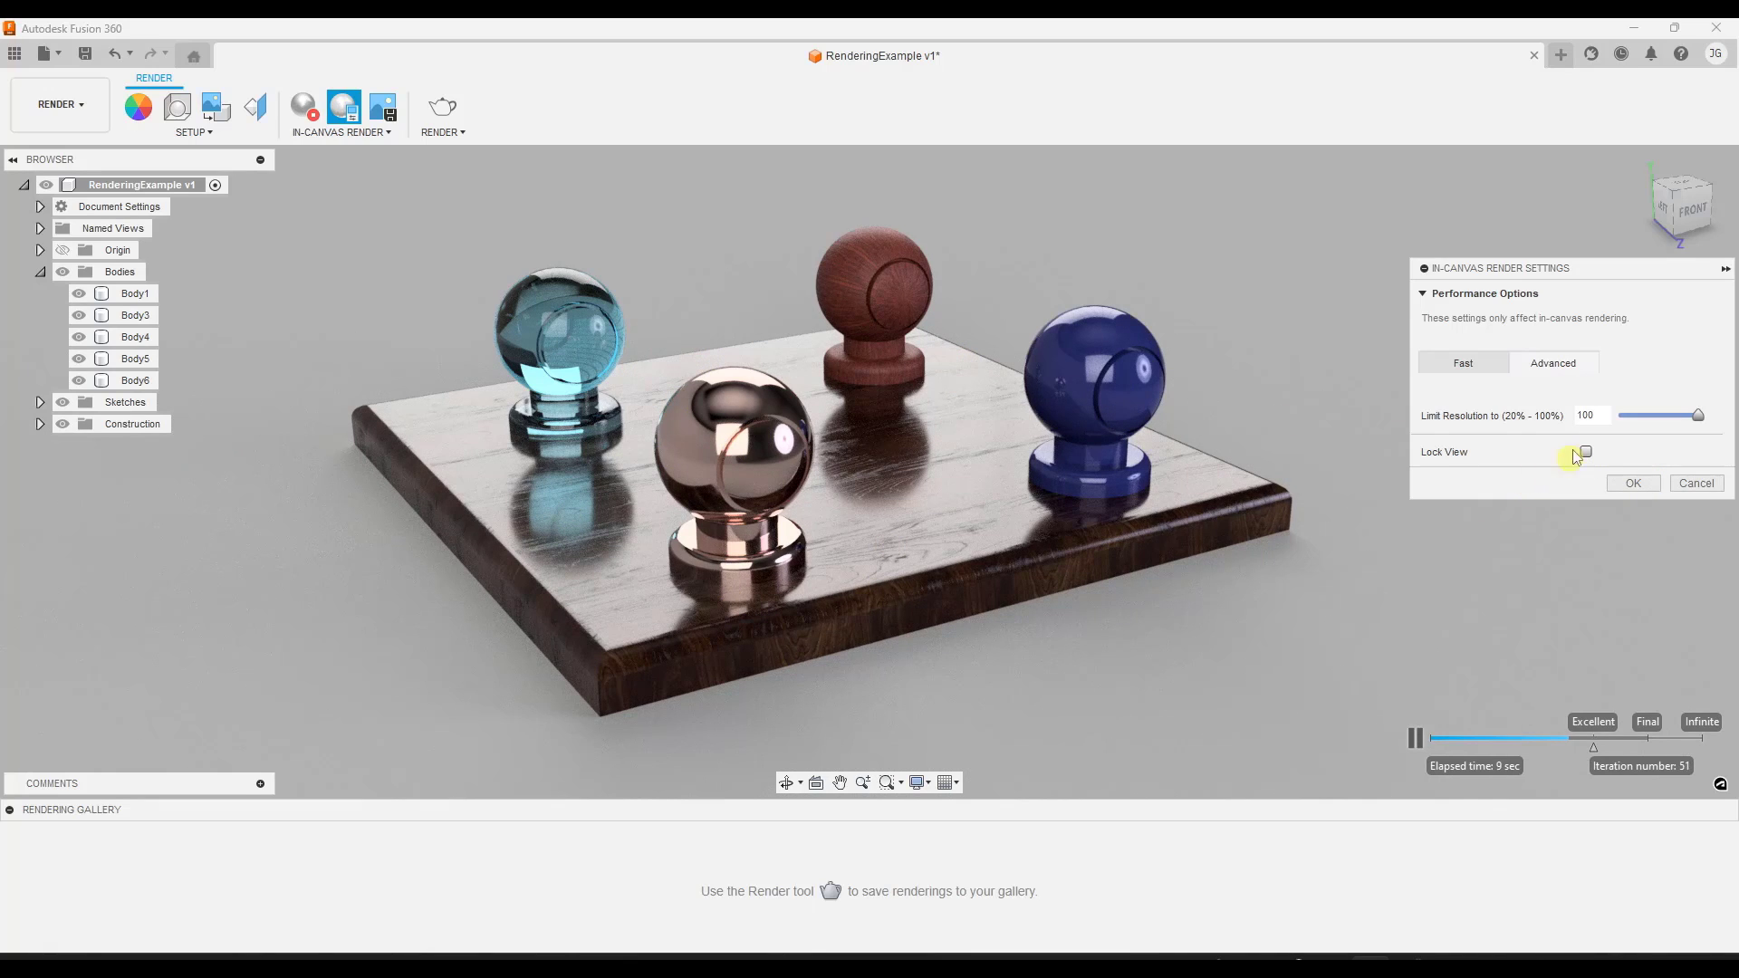
drag(1701, 417, 1635, 416)
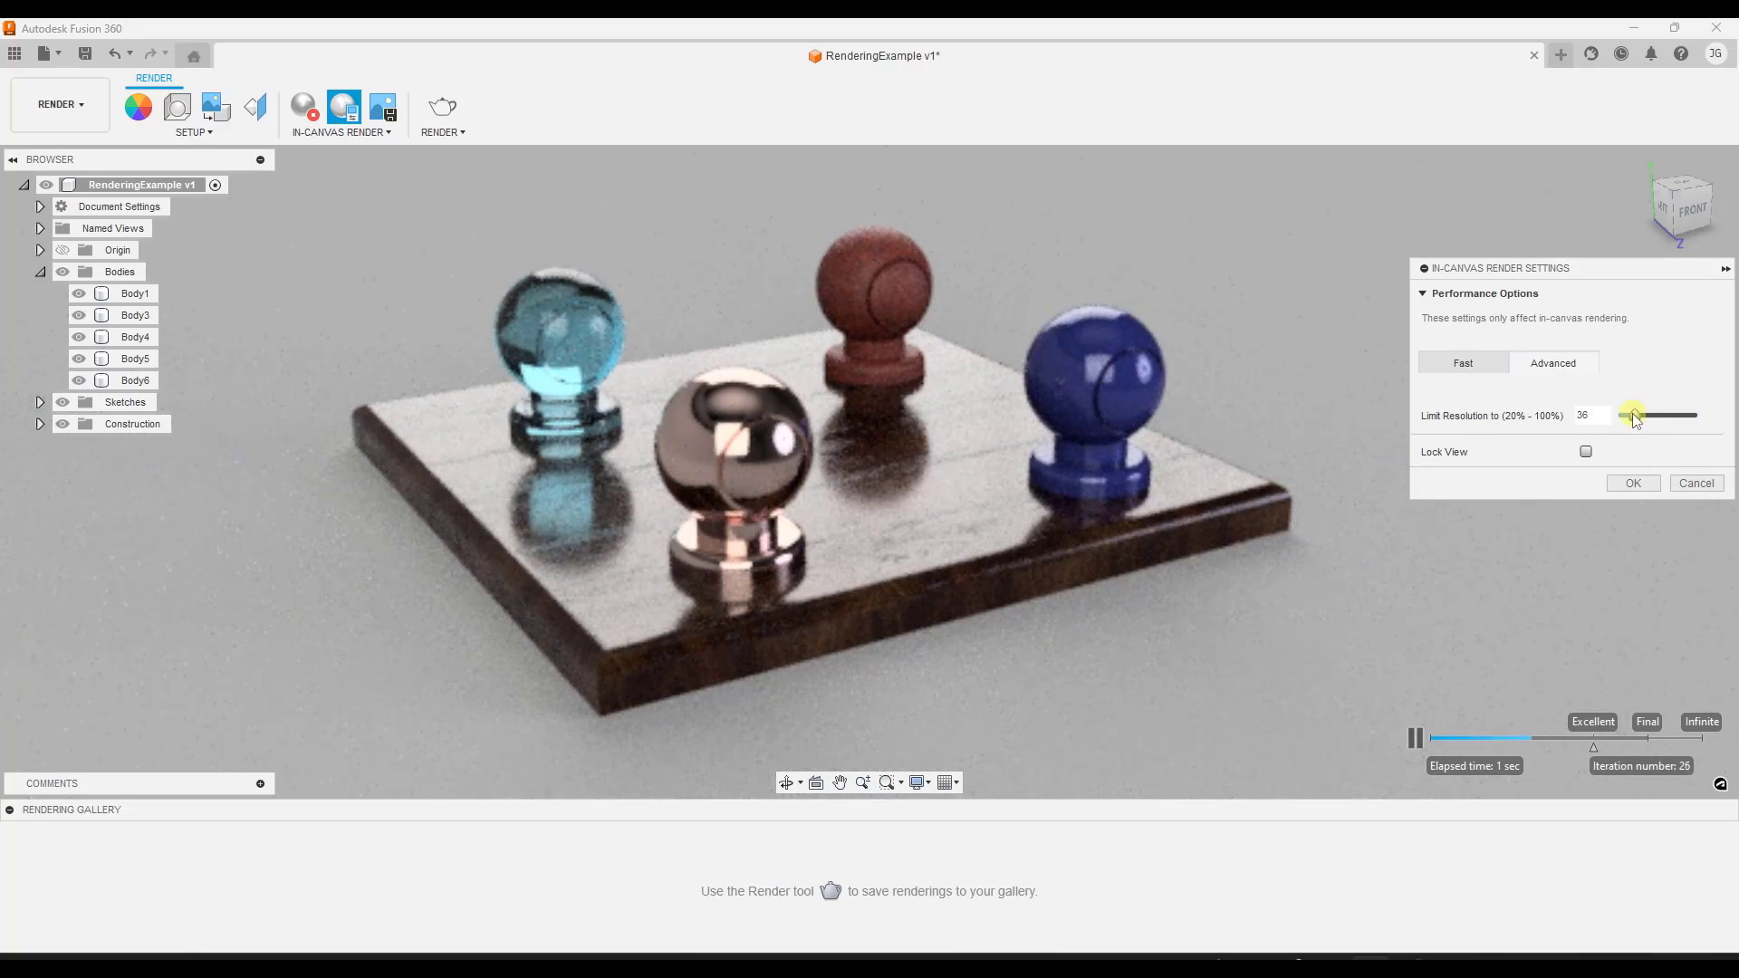
drag(1635, 415, 1702, 415)
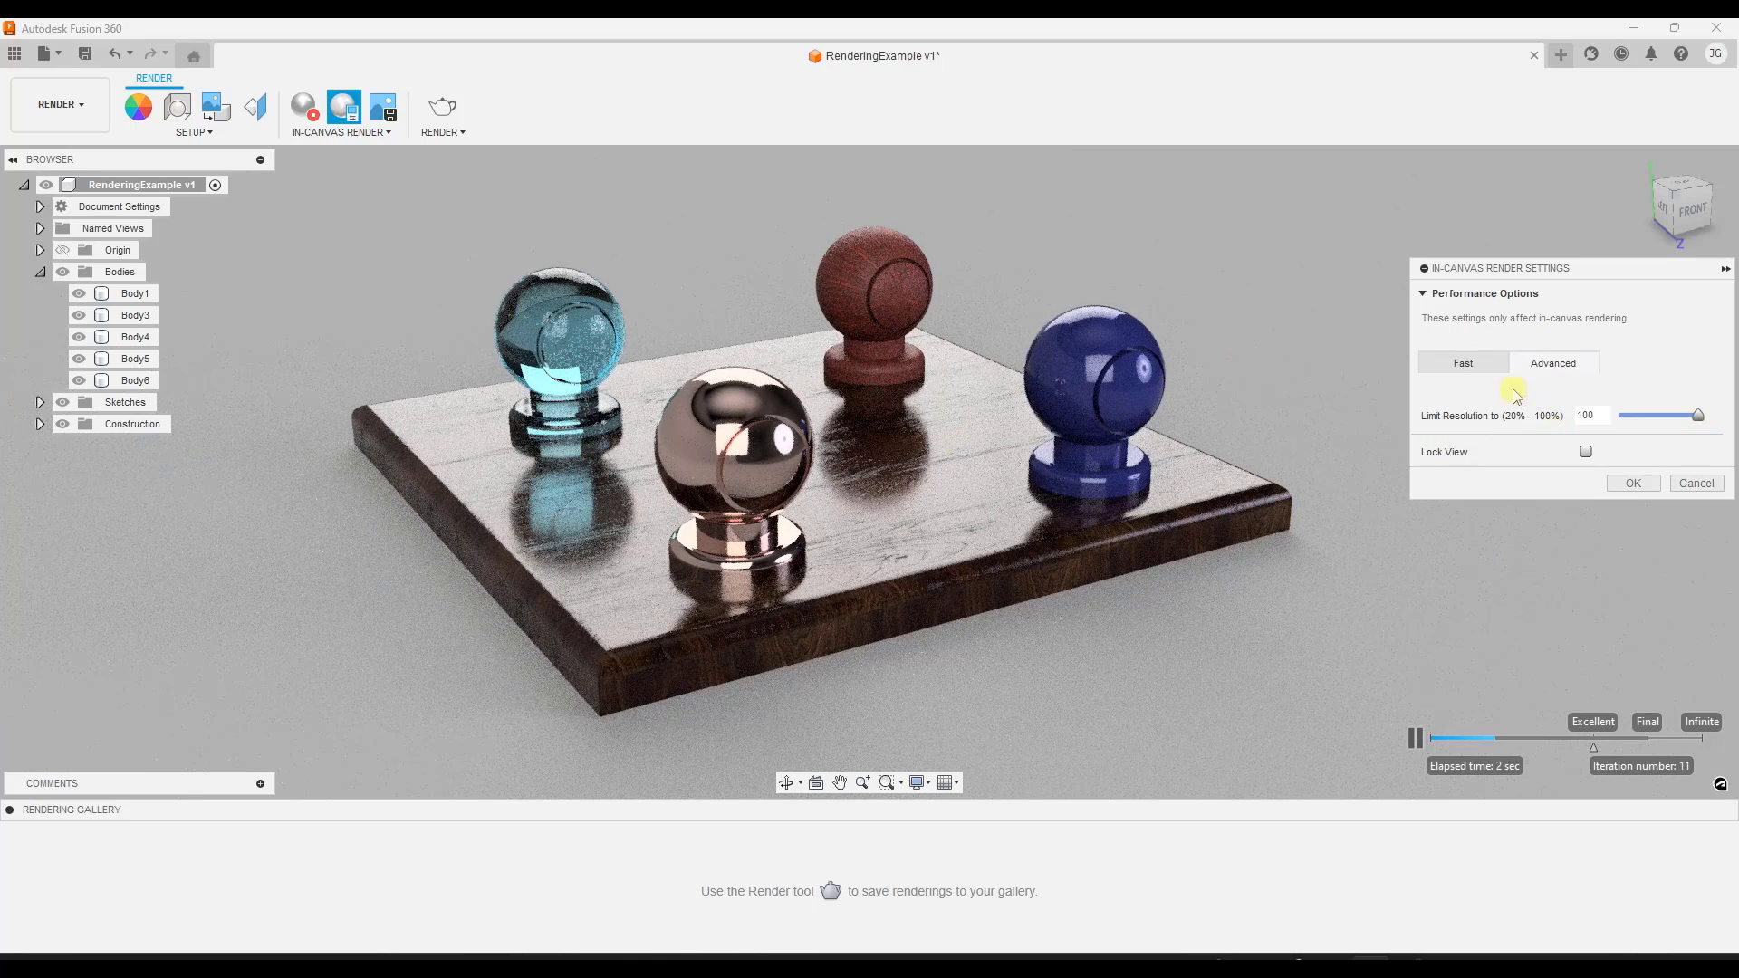
Stop the in-canvas render, leave its settings and reposition the view of the ball stands.
click(288, 115)
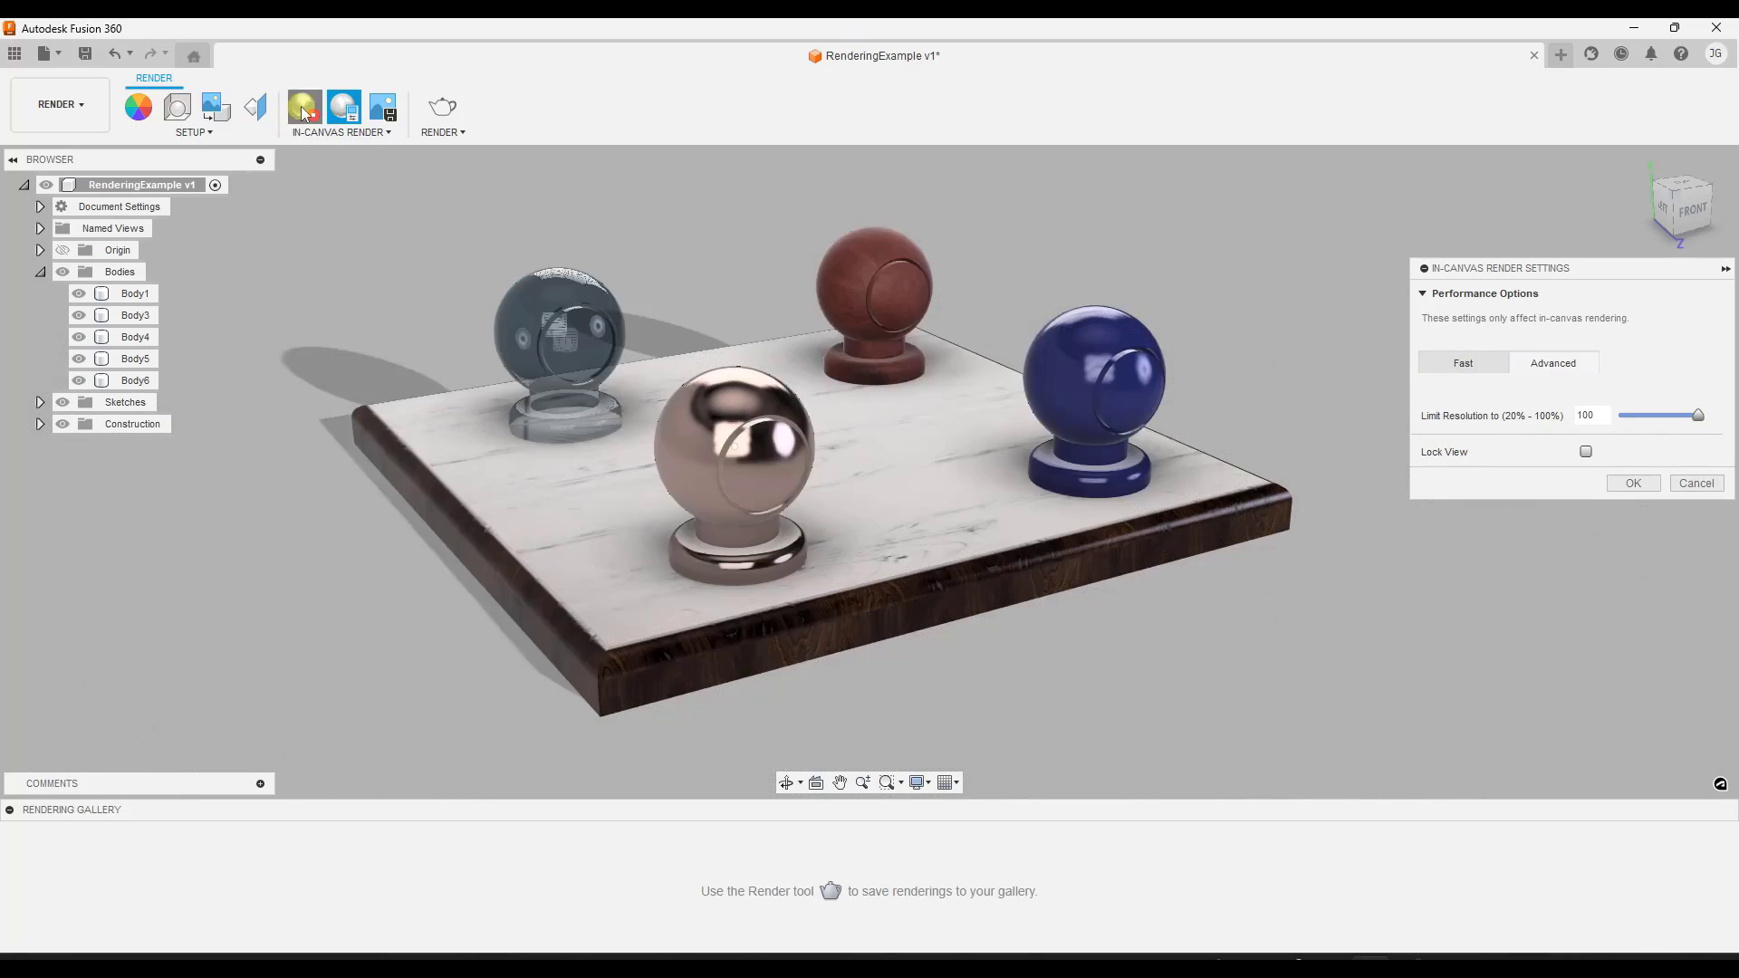
mouse_move(966, 404)
shift+middle_down()
mouse_move(897, 418)
mouse_move(1001, 416)
mouse_move(882, 416)
mouse_move(1007, 420)
mouse_move(990, 412)
shift+middle_up()
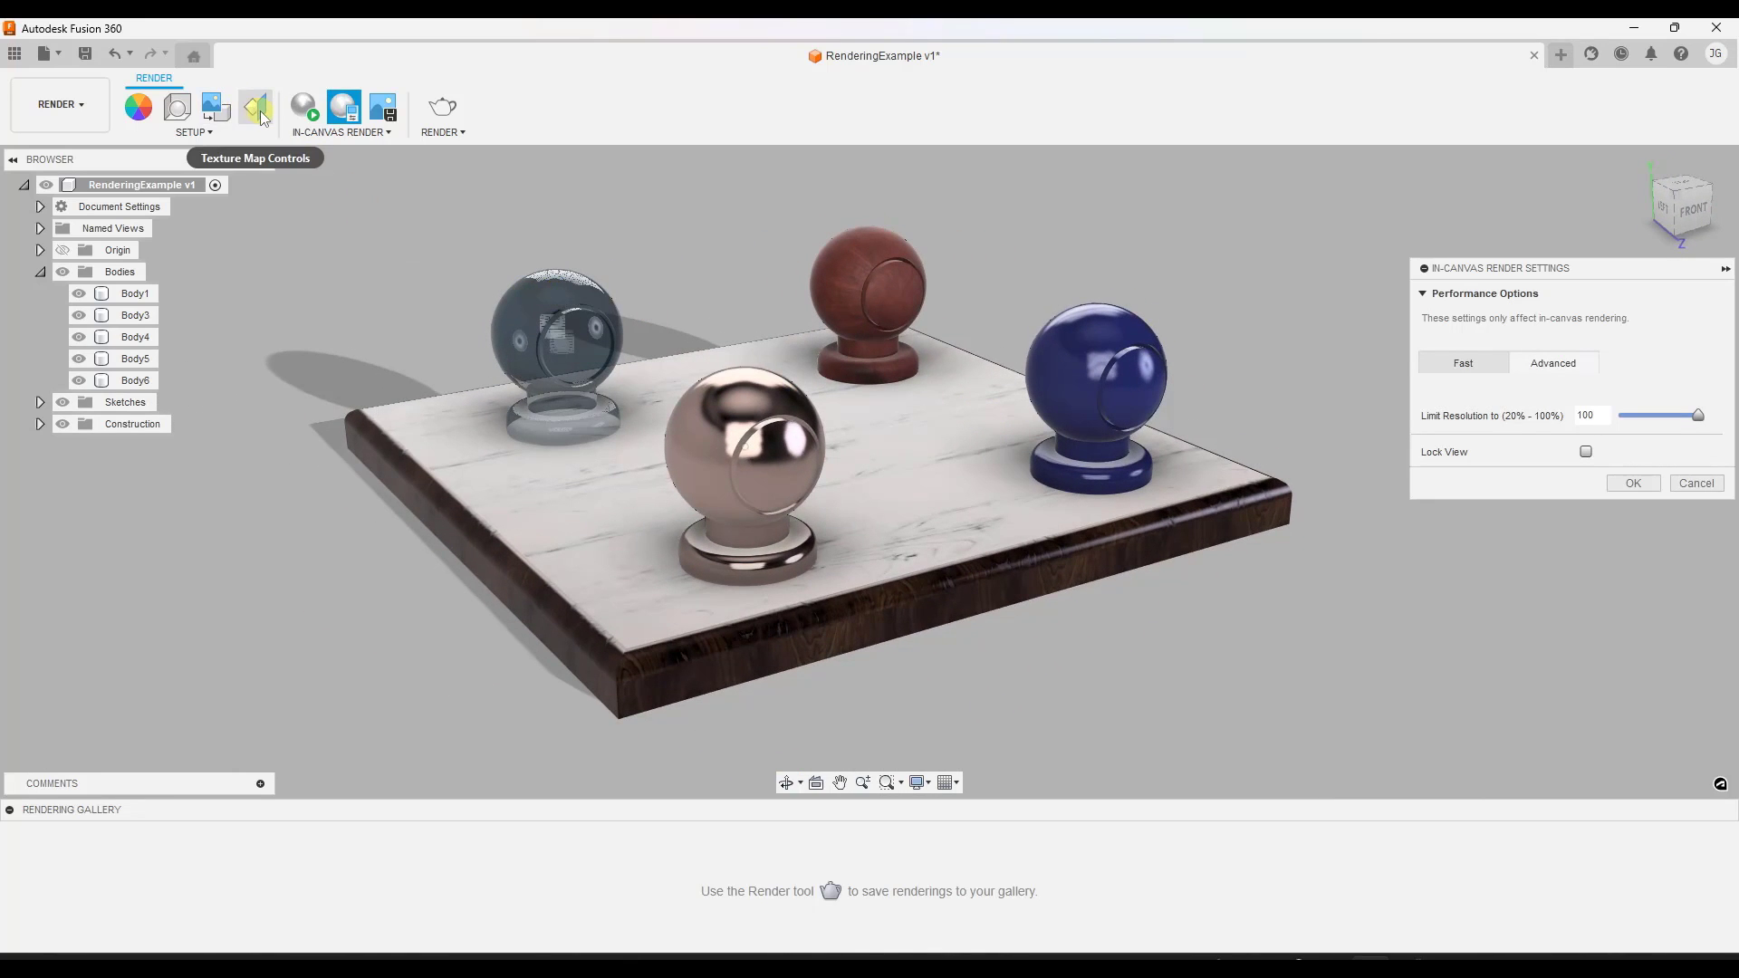
key(Escape)
click(964, 453)
middle_drag(963, 453, 984, 441)
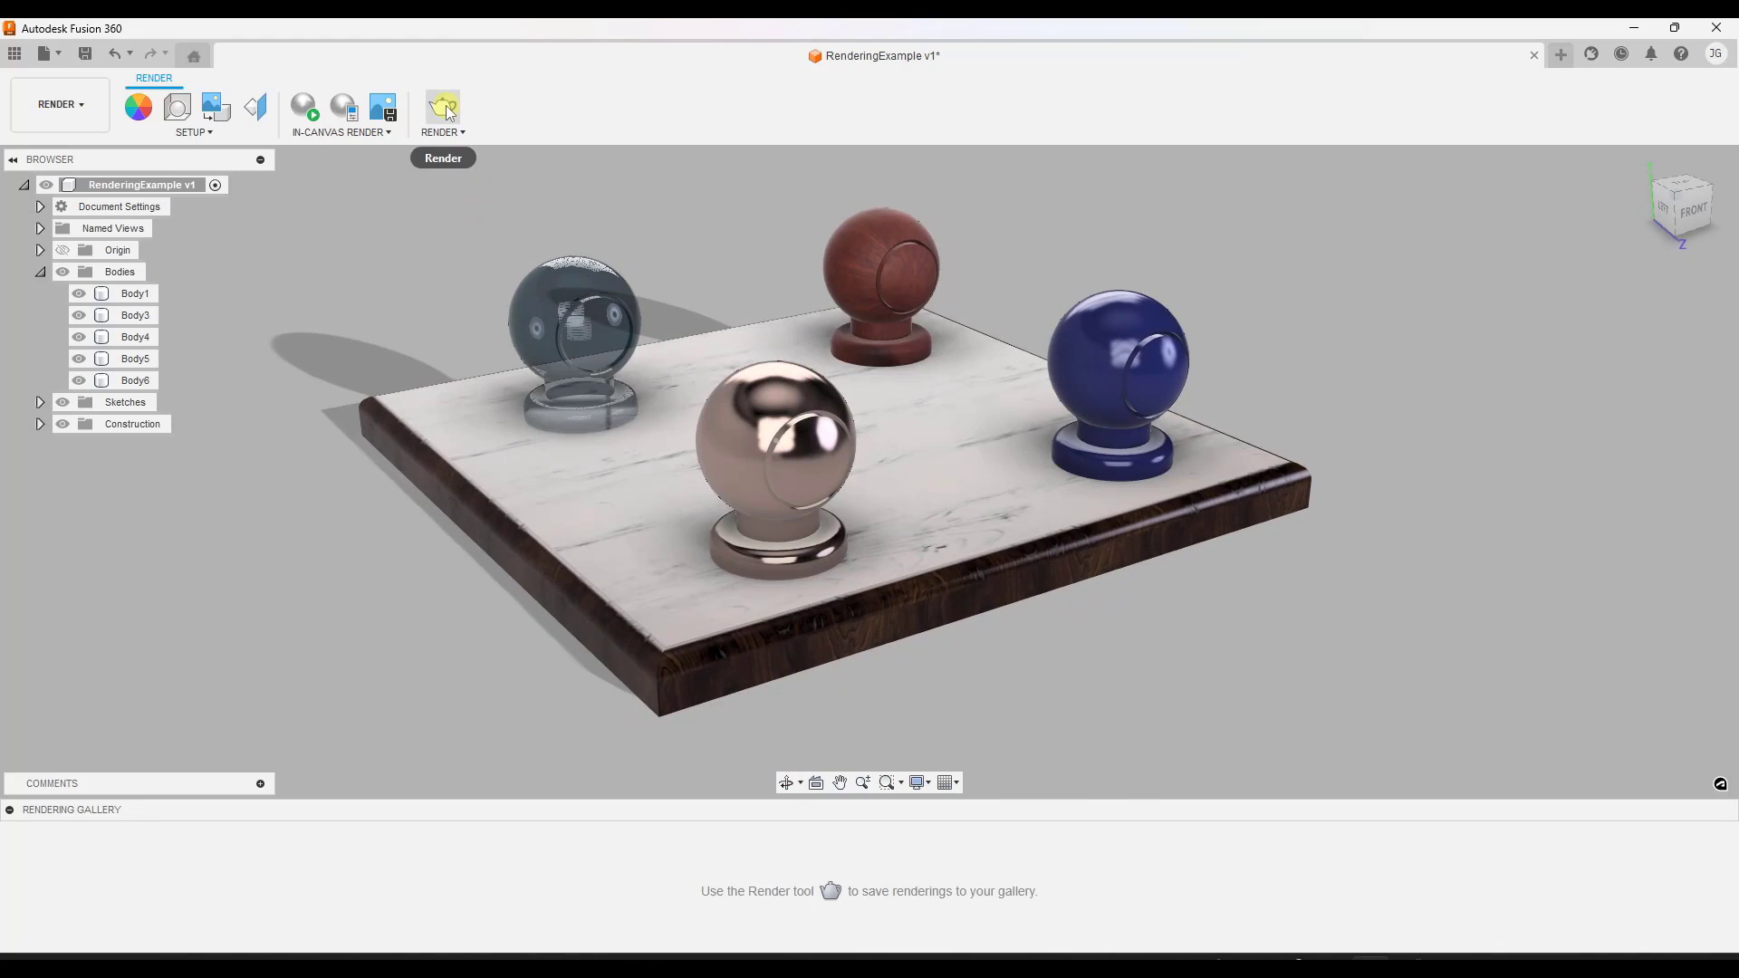
Open the render settings, move the dialog clear of the ball stands and choose the Local Renderer.
click(442, 107)
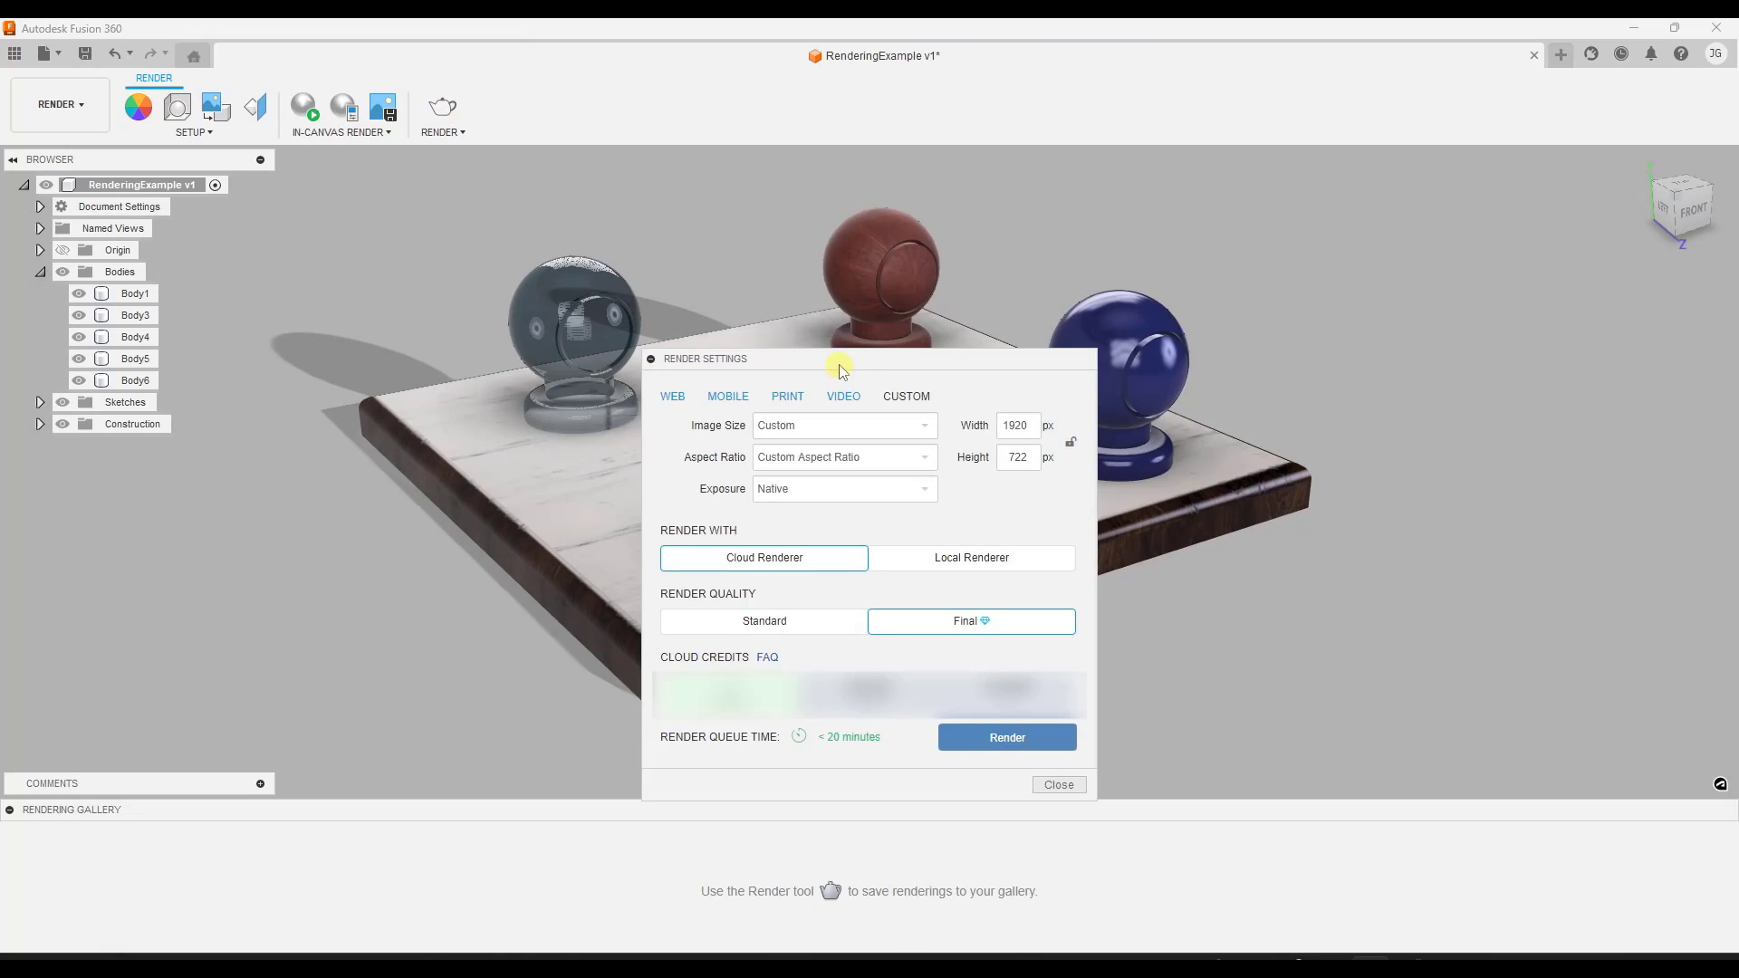
drag(840, 370, 1253, 244)
click(1324, 434)
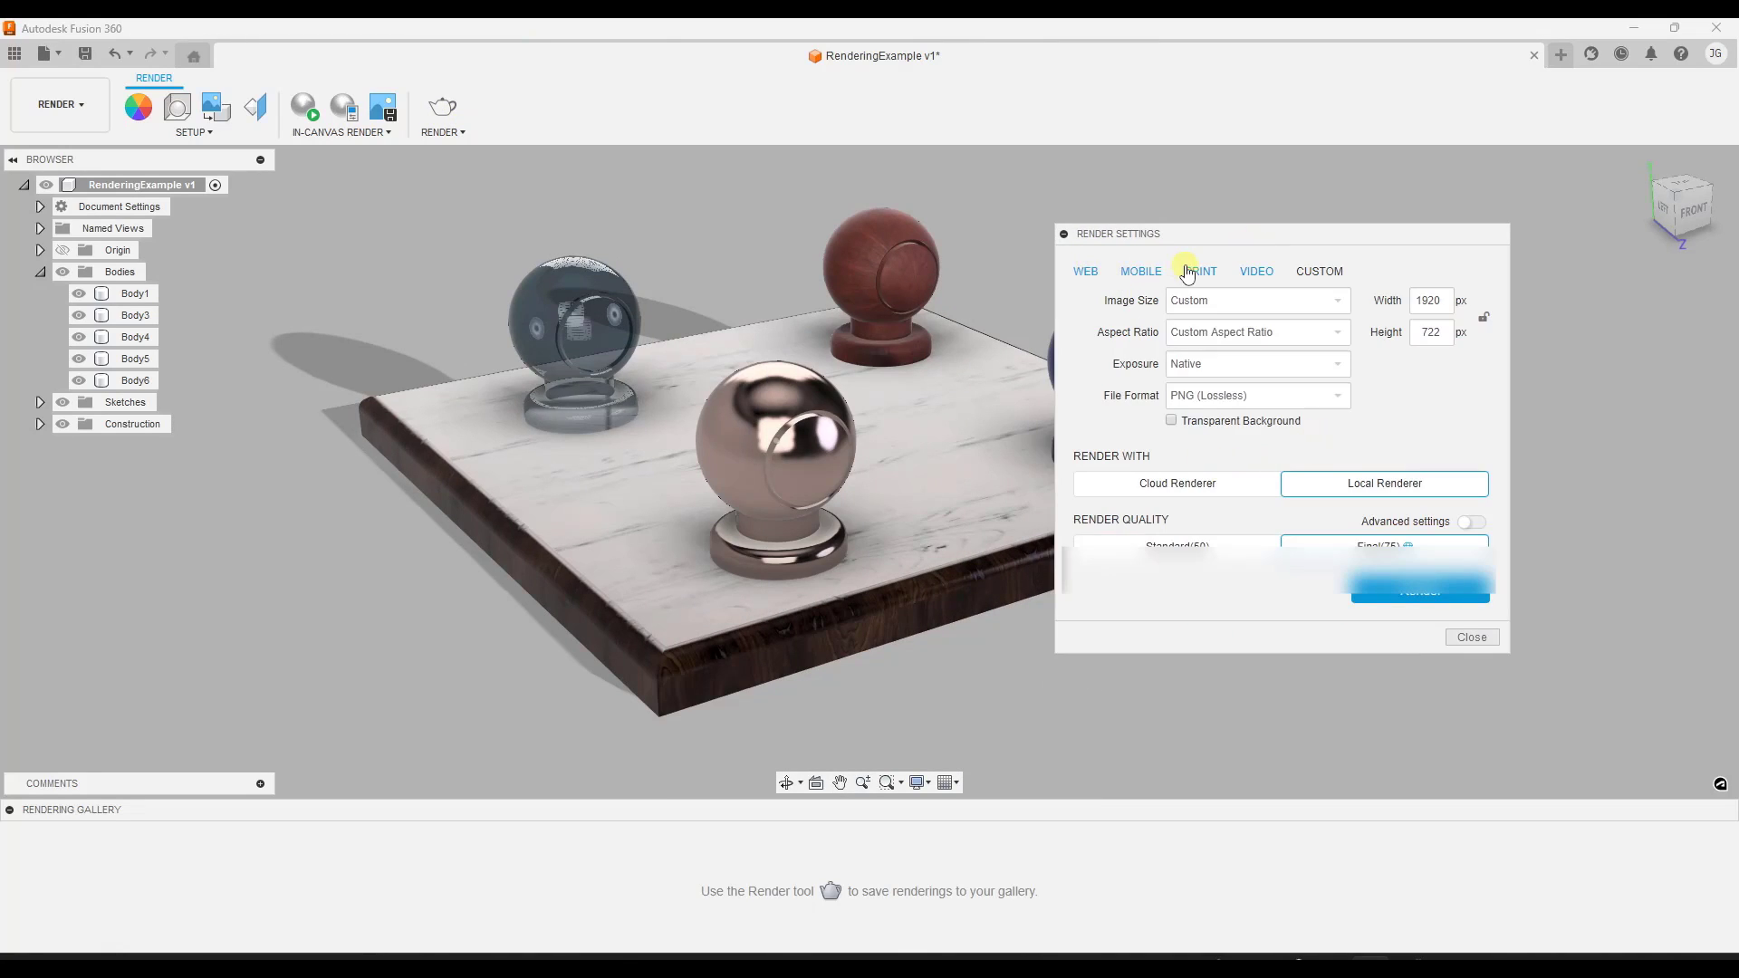
Look through the Web, Mobile, Print and Video size presets and return to the Custom render settings.
click(1097, 273)
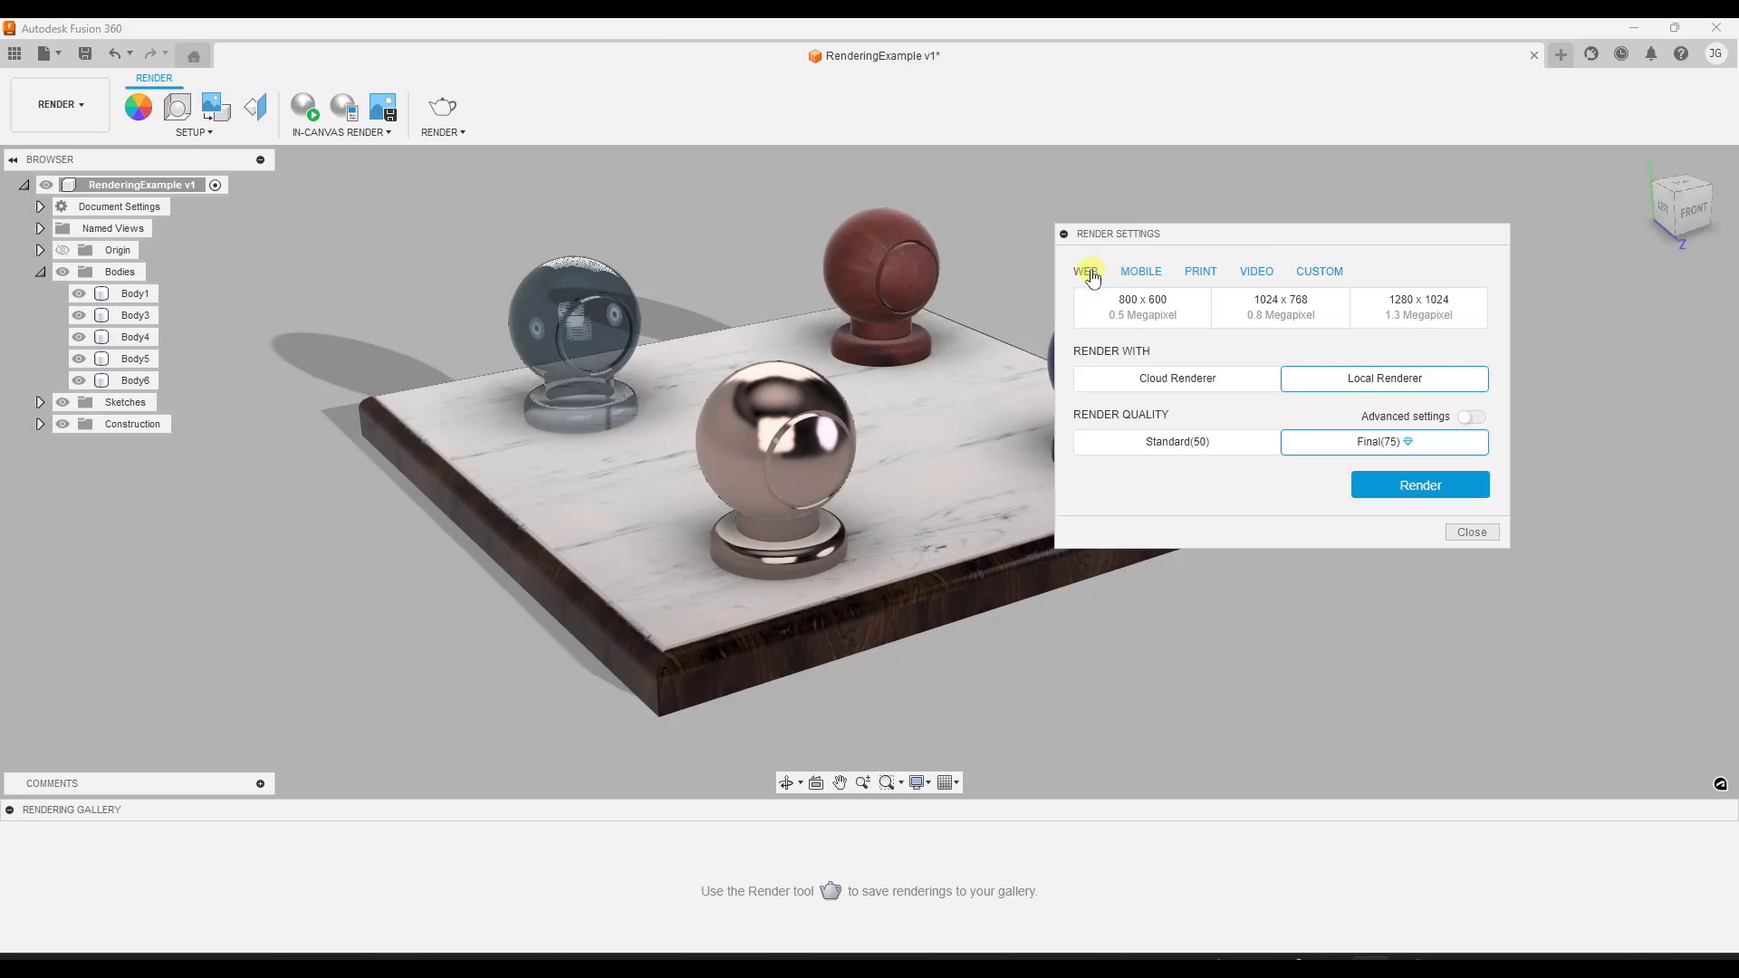
click(1142, 275)
click(1199, 273)
click(1250, 274)
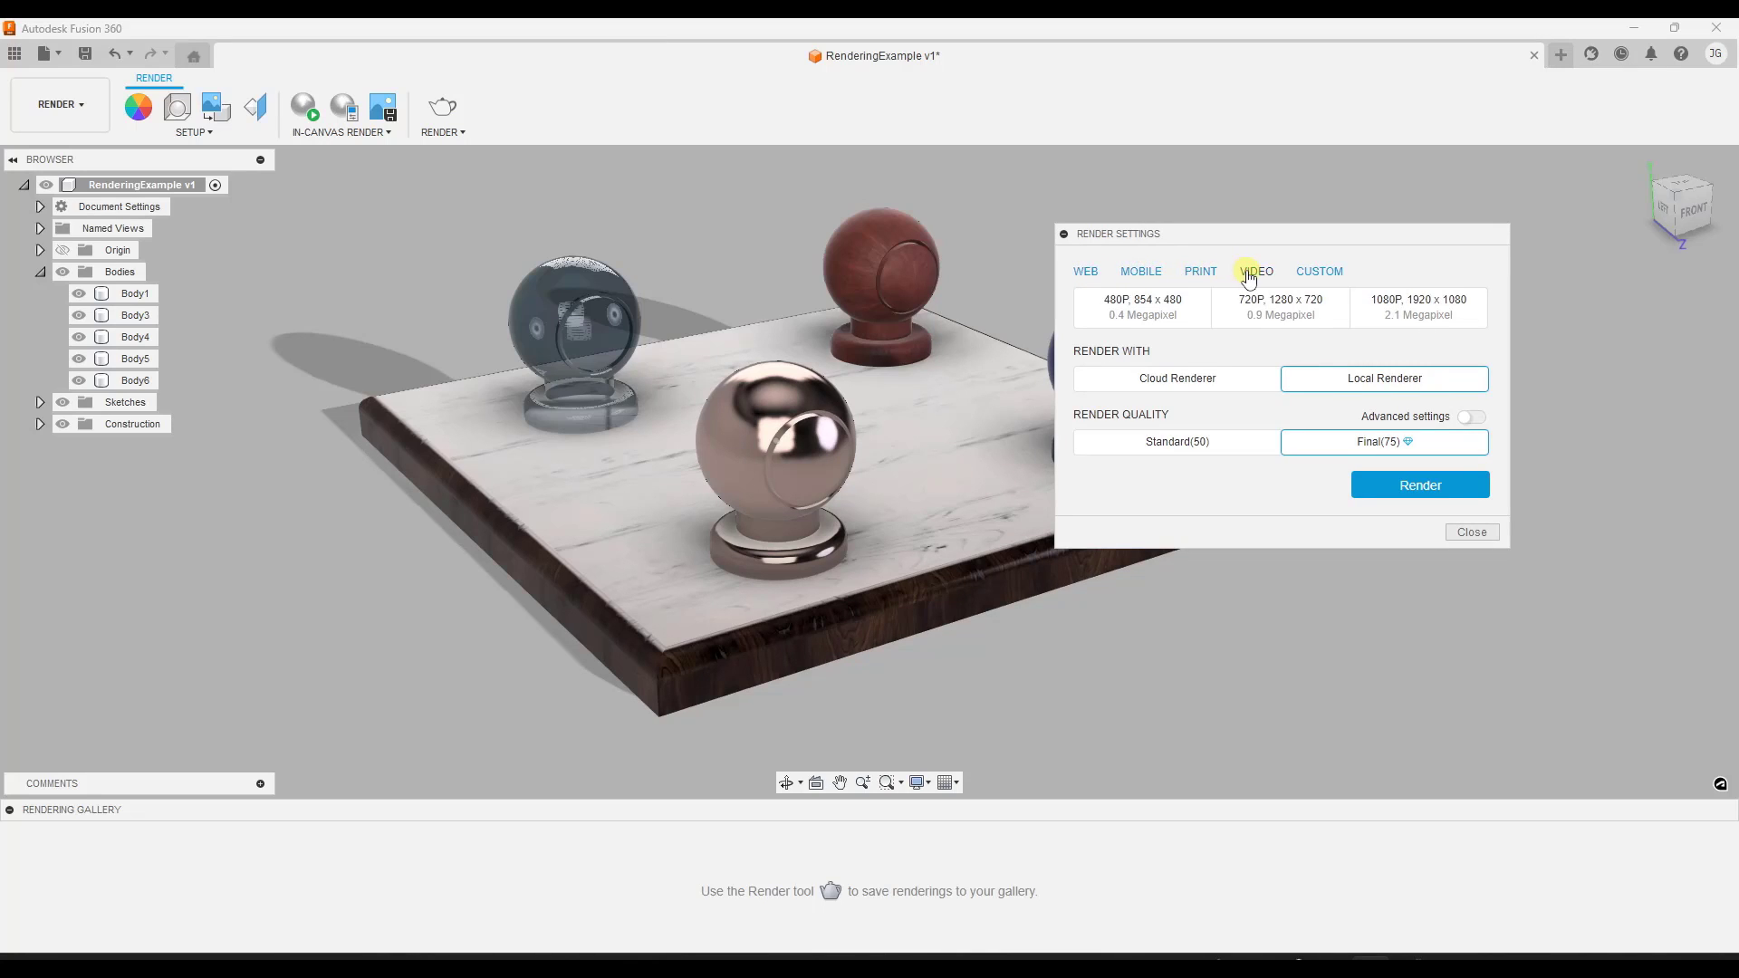
click(1085, 273)
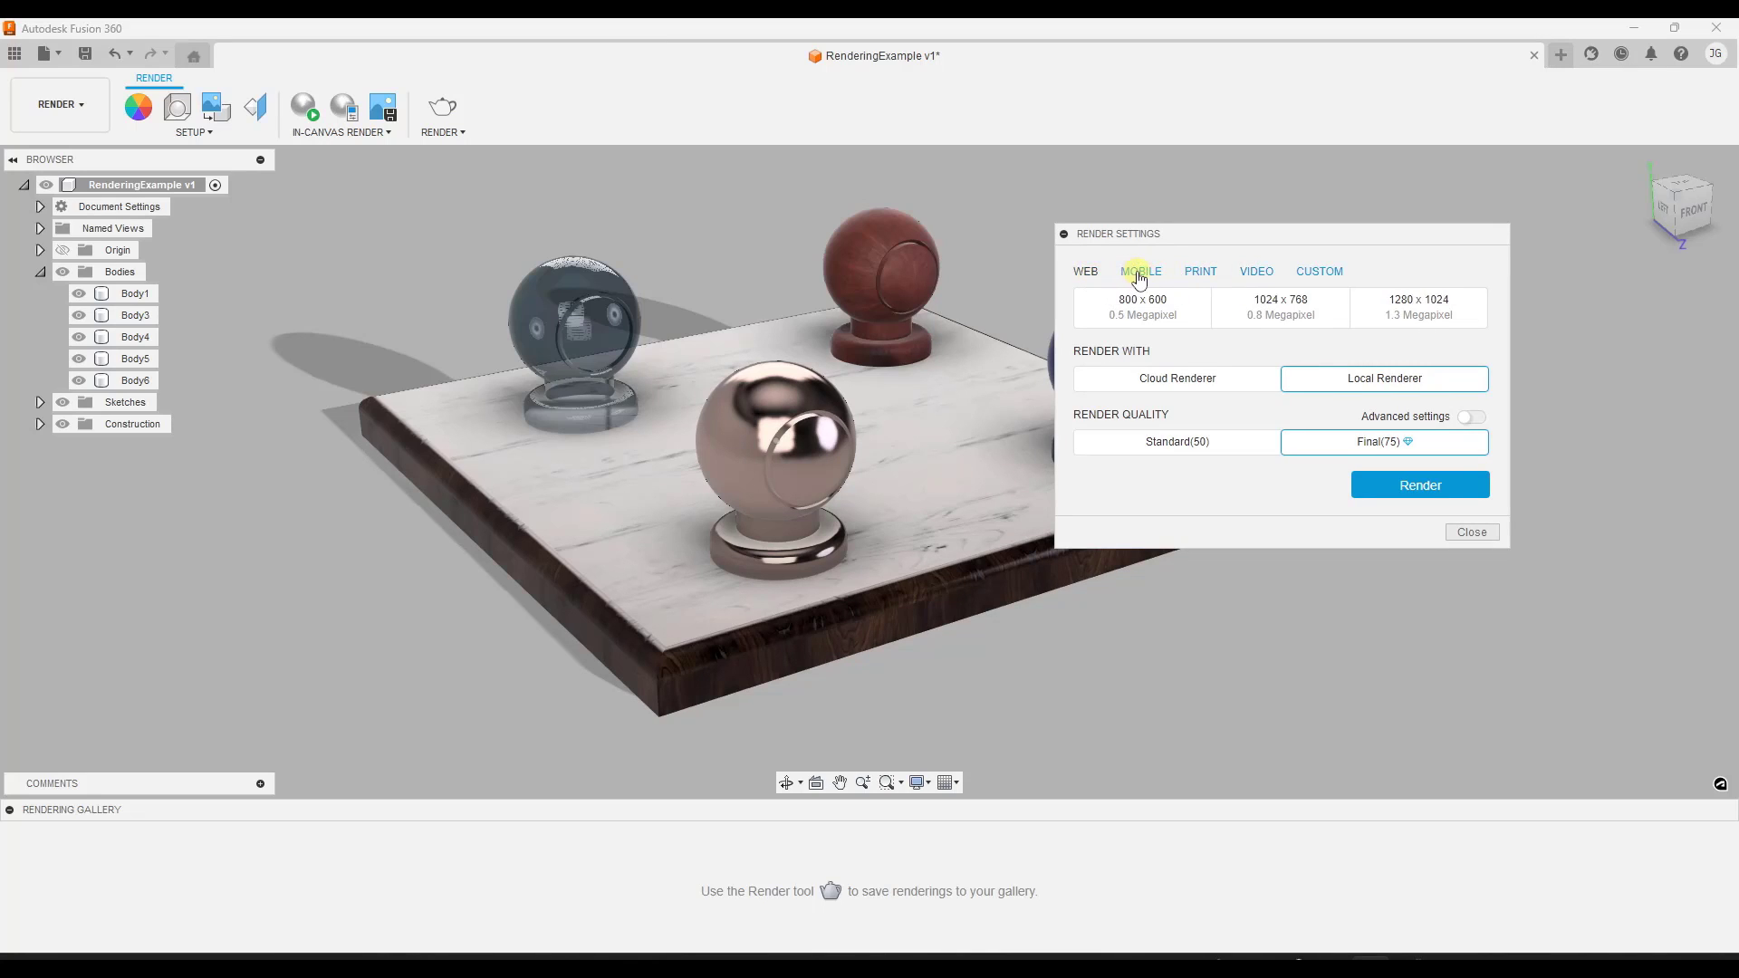
click(1213, 272)
click(1254, 274)
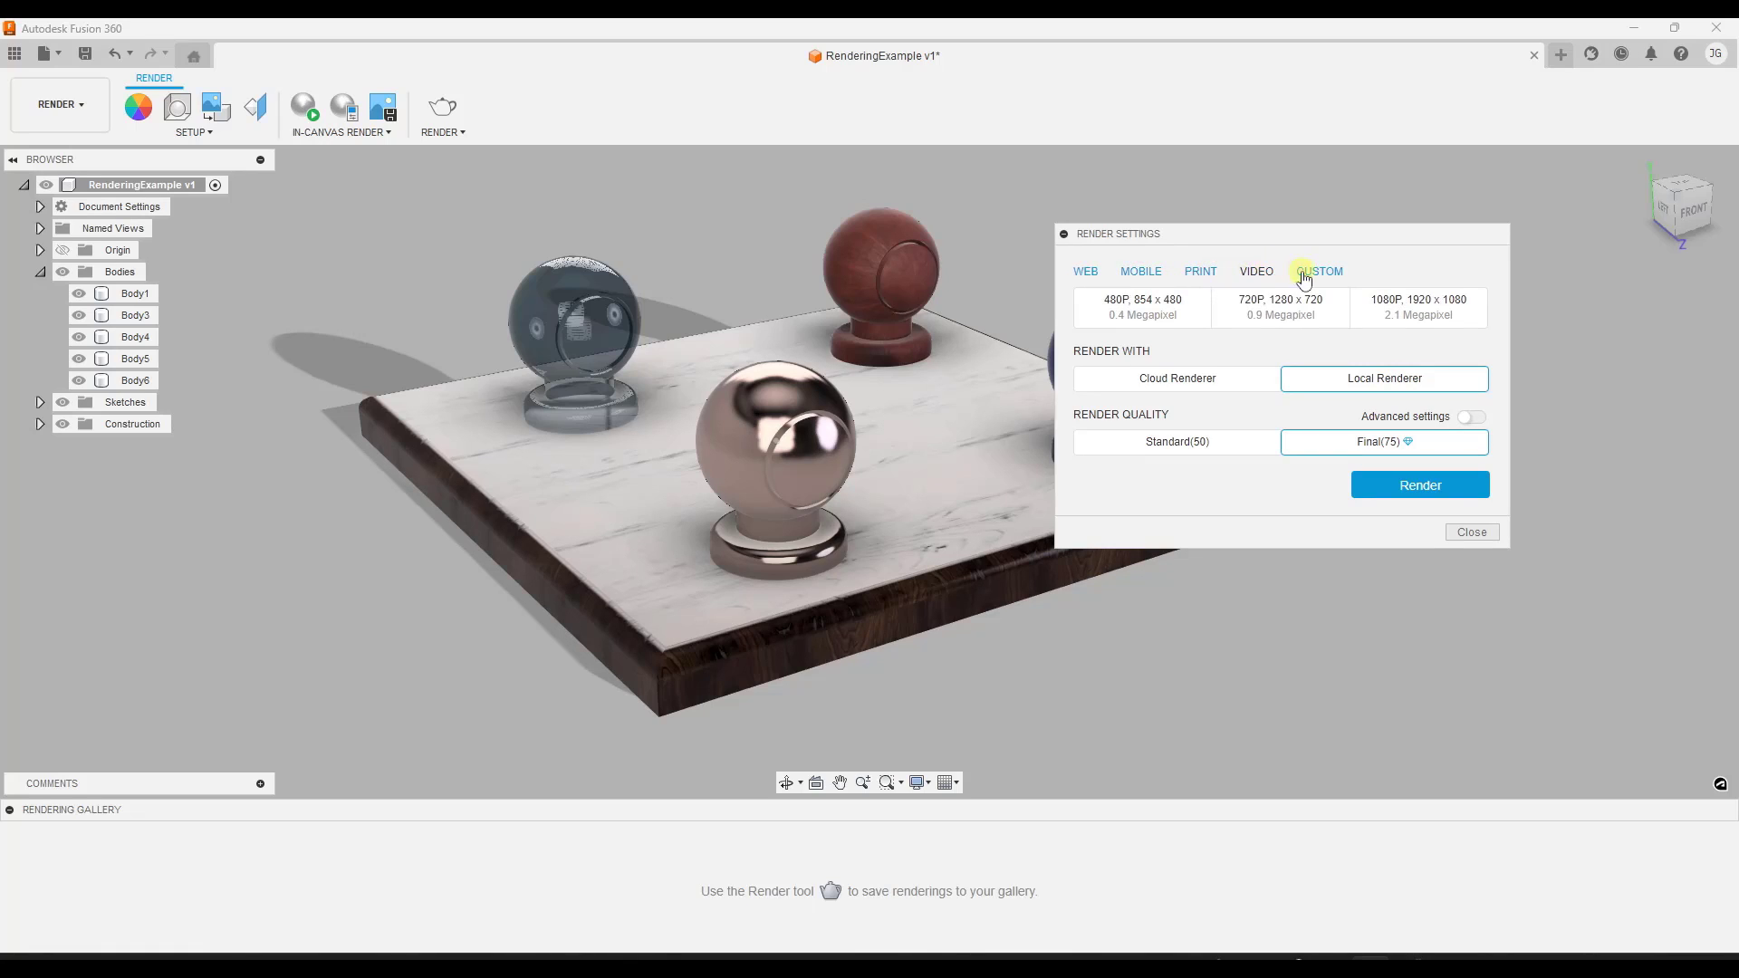
click(1322, 274)
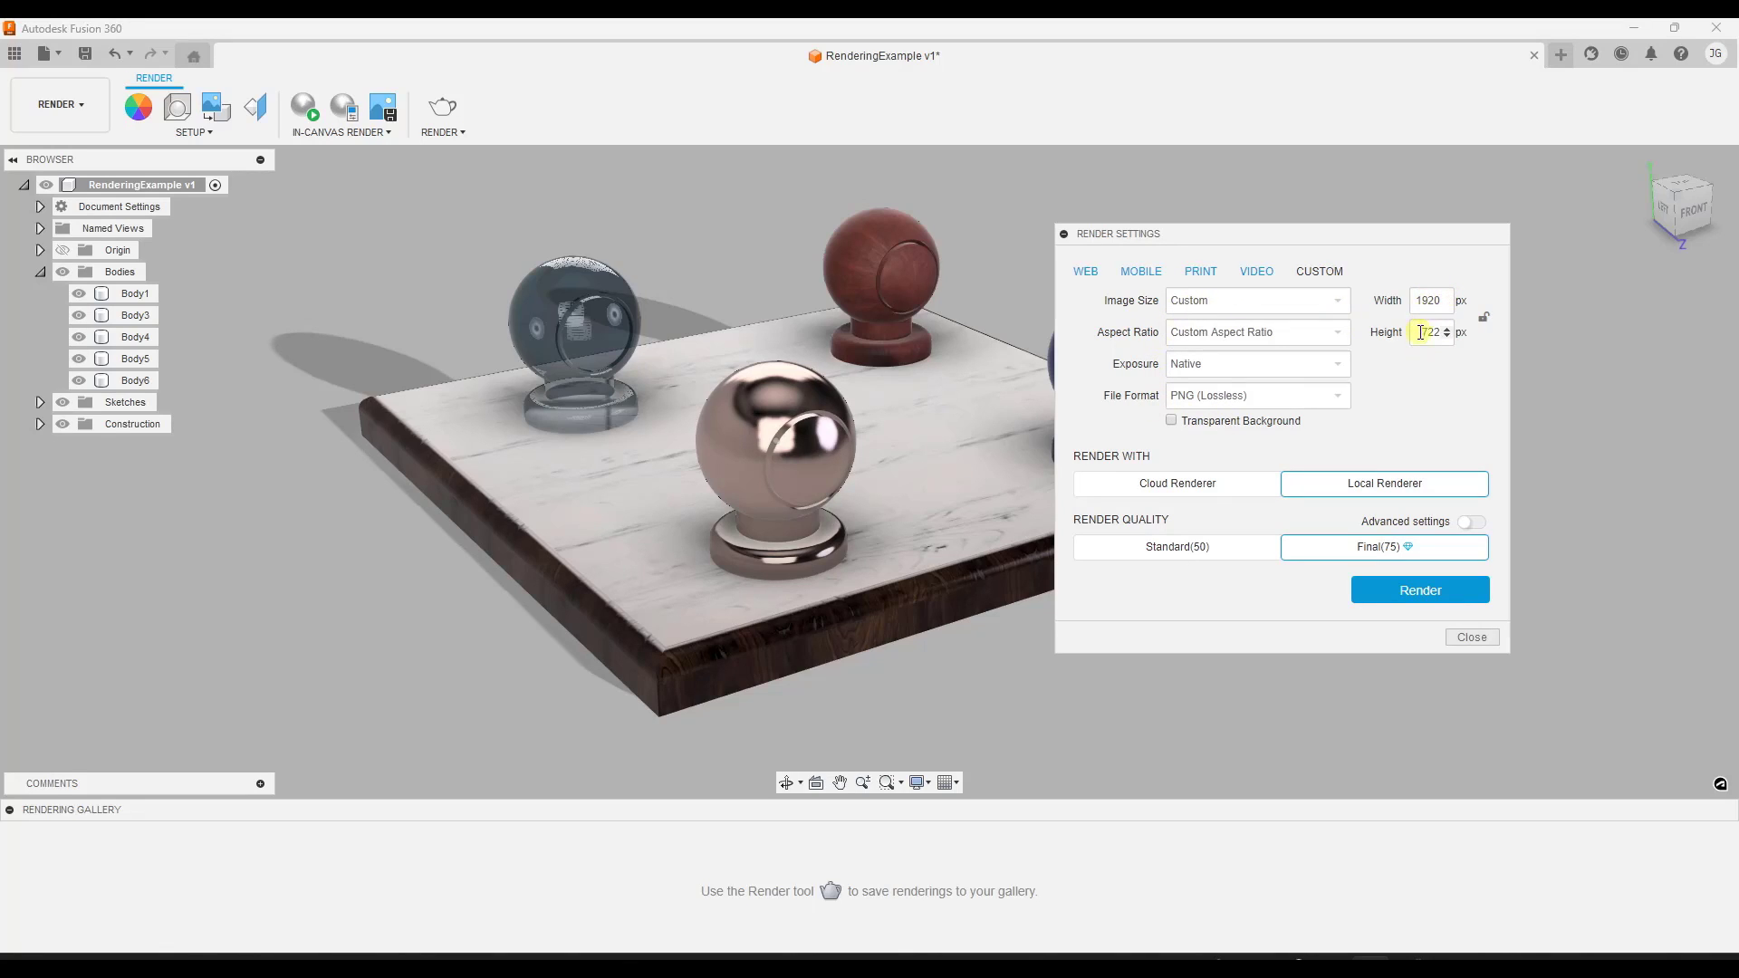
Examine the exposure, aspect ratio and file format choices for the custom render size.
click(1217, 367)
click(1218, 371)
click(1218, 335)
click(1219, 335)
click(1223, 398)
click(741, 314)
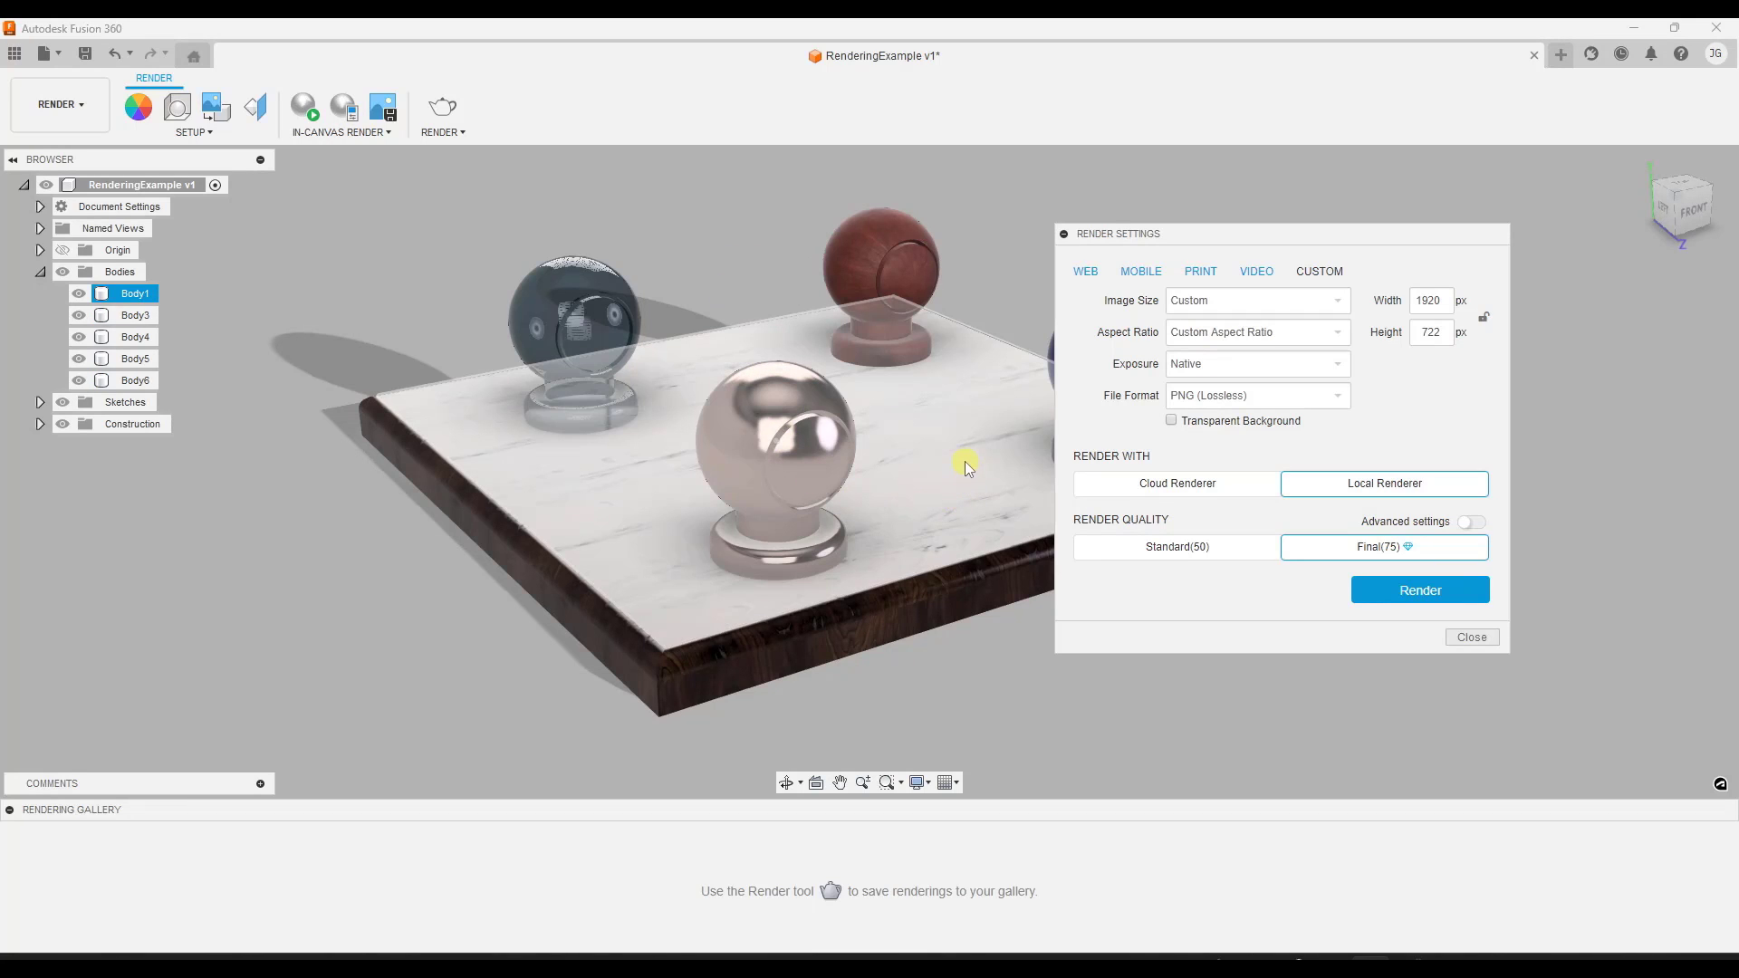
click(644, 232)
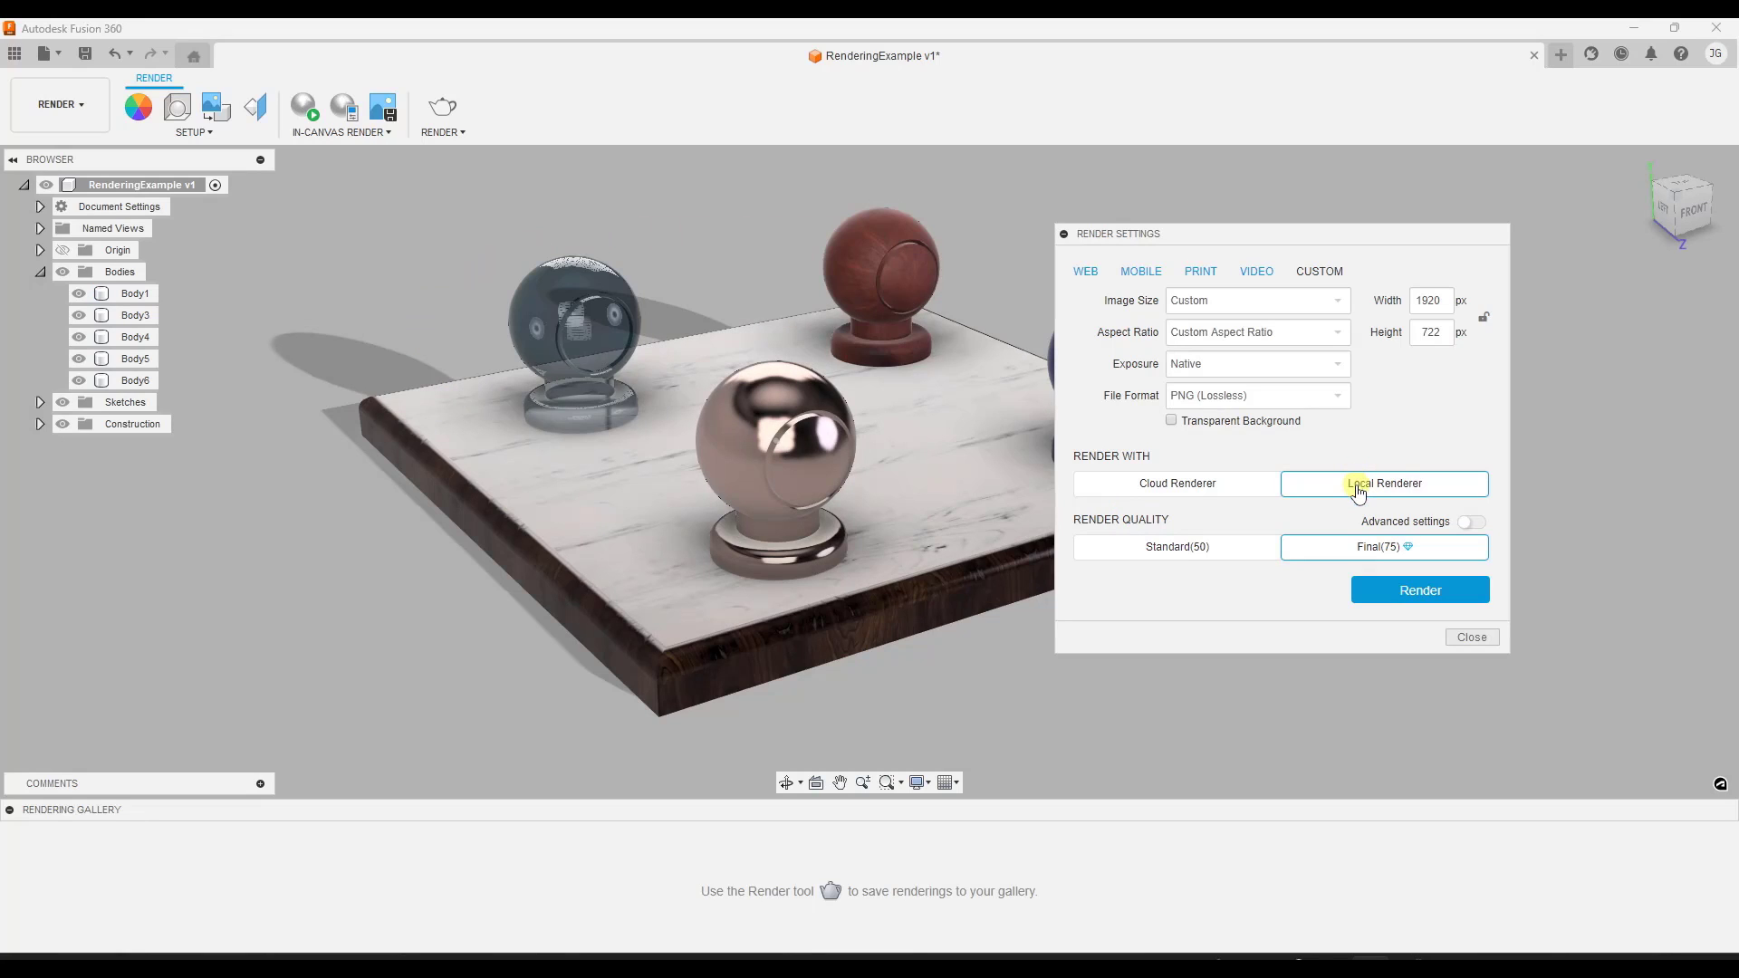
Compare the Standard and Final quality options, choose Standard(50) and start the local render.
click(1174, 550)
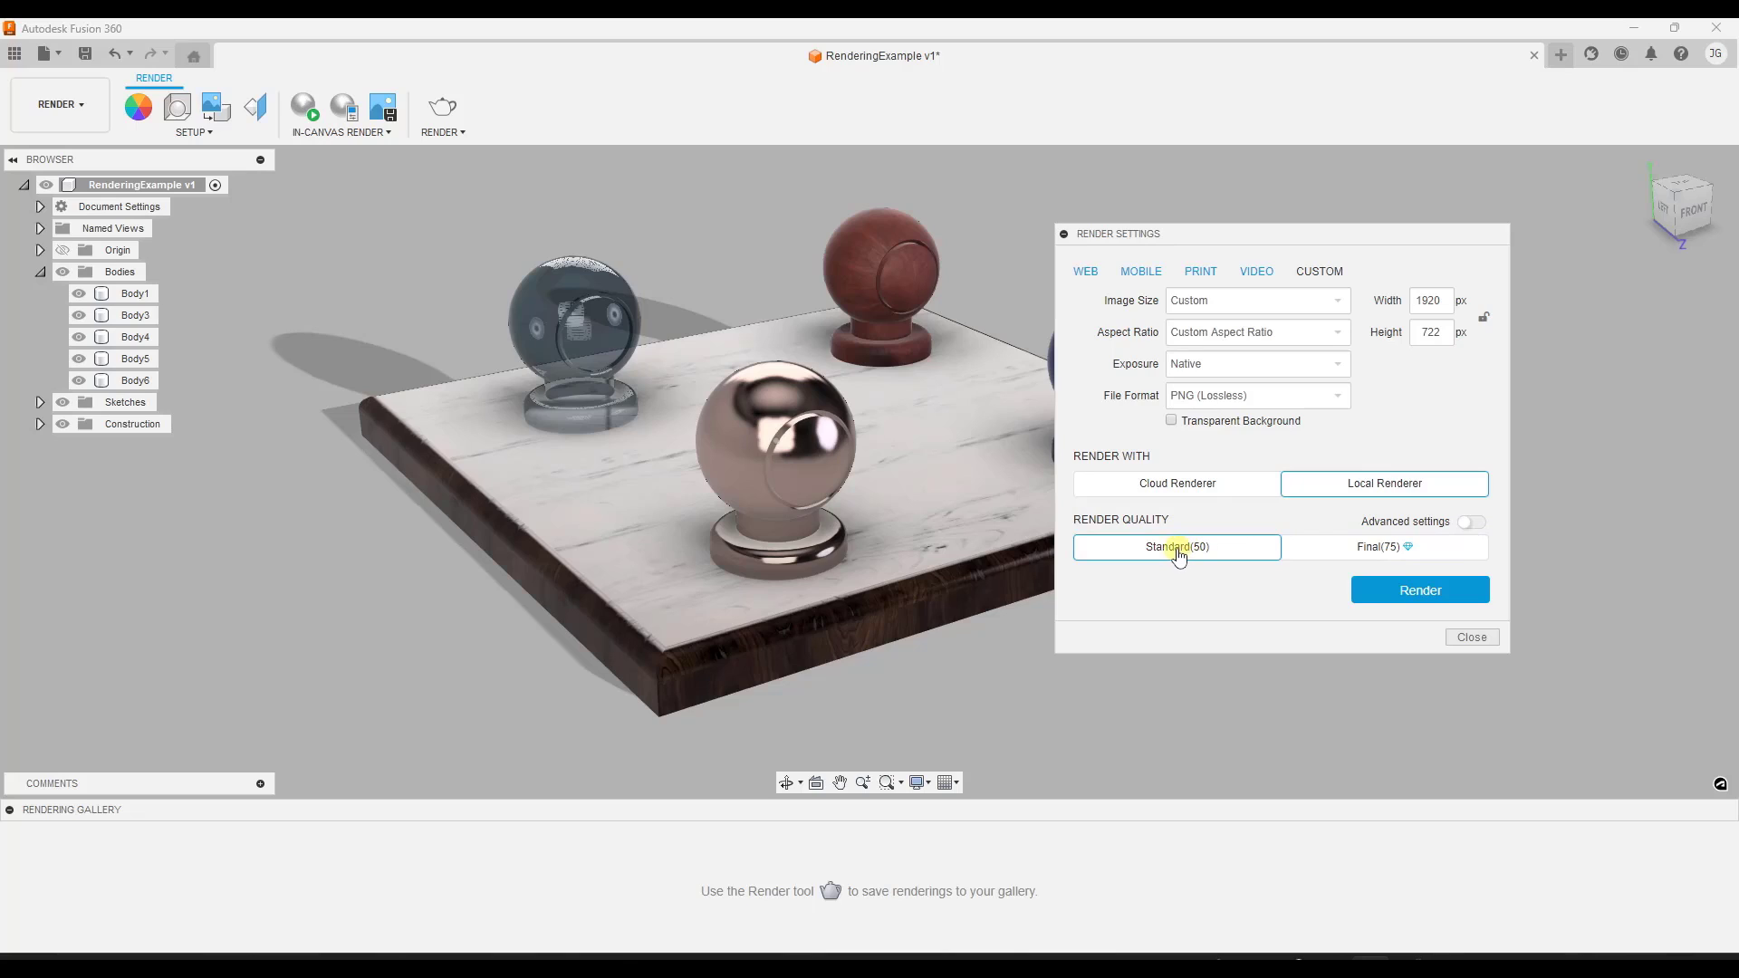
click(1417, 556)
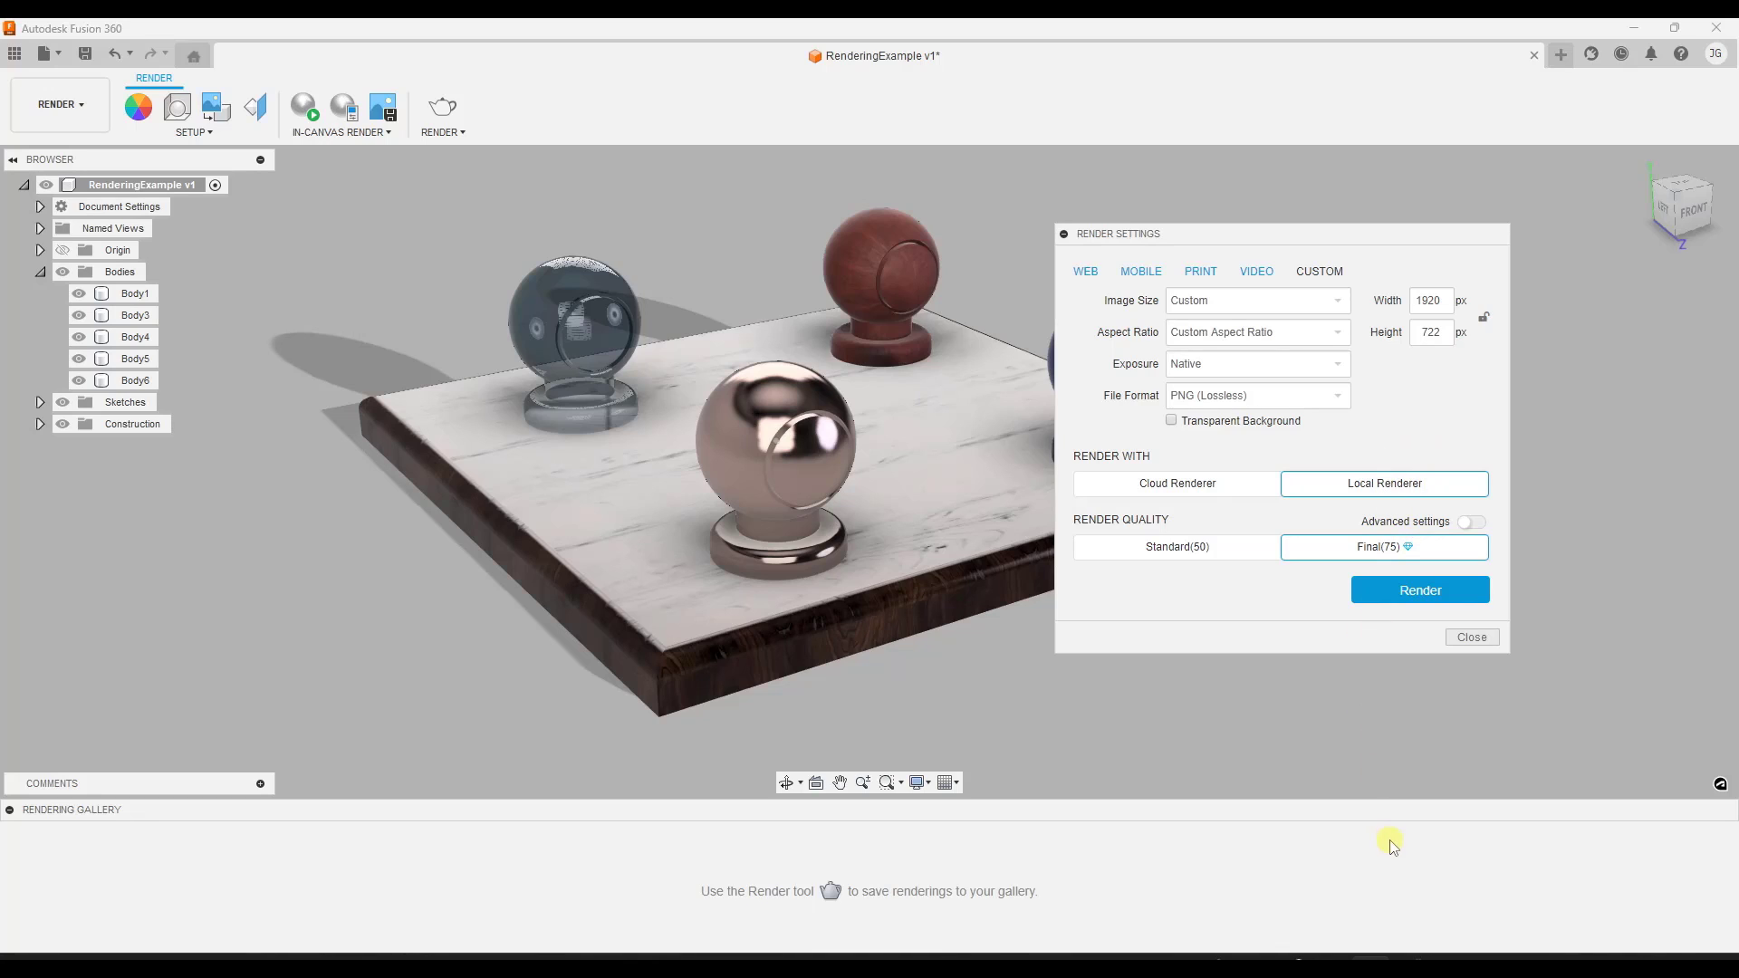
click(1207, 554)
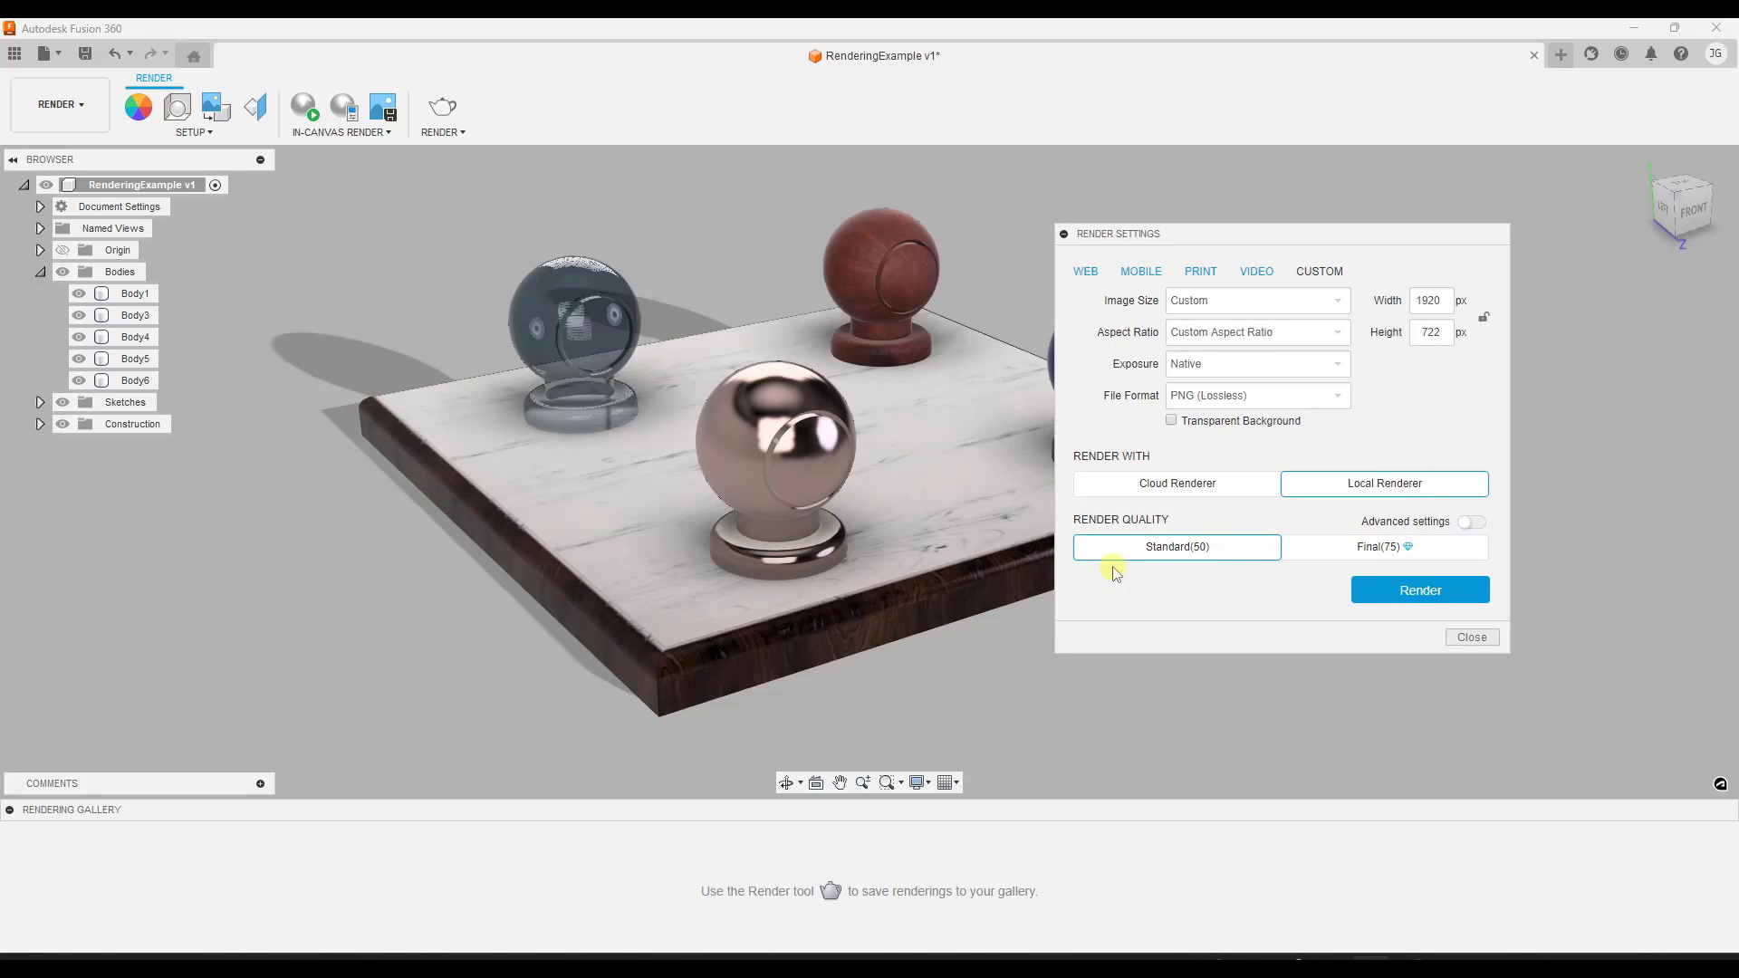
click(1408, 590)
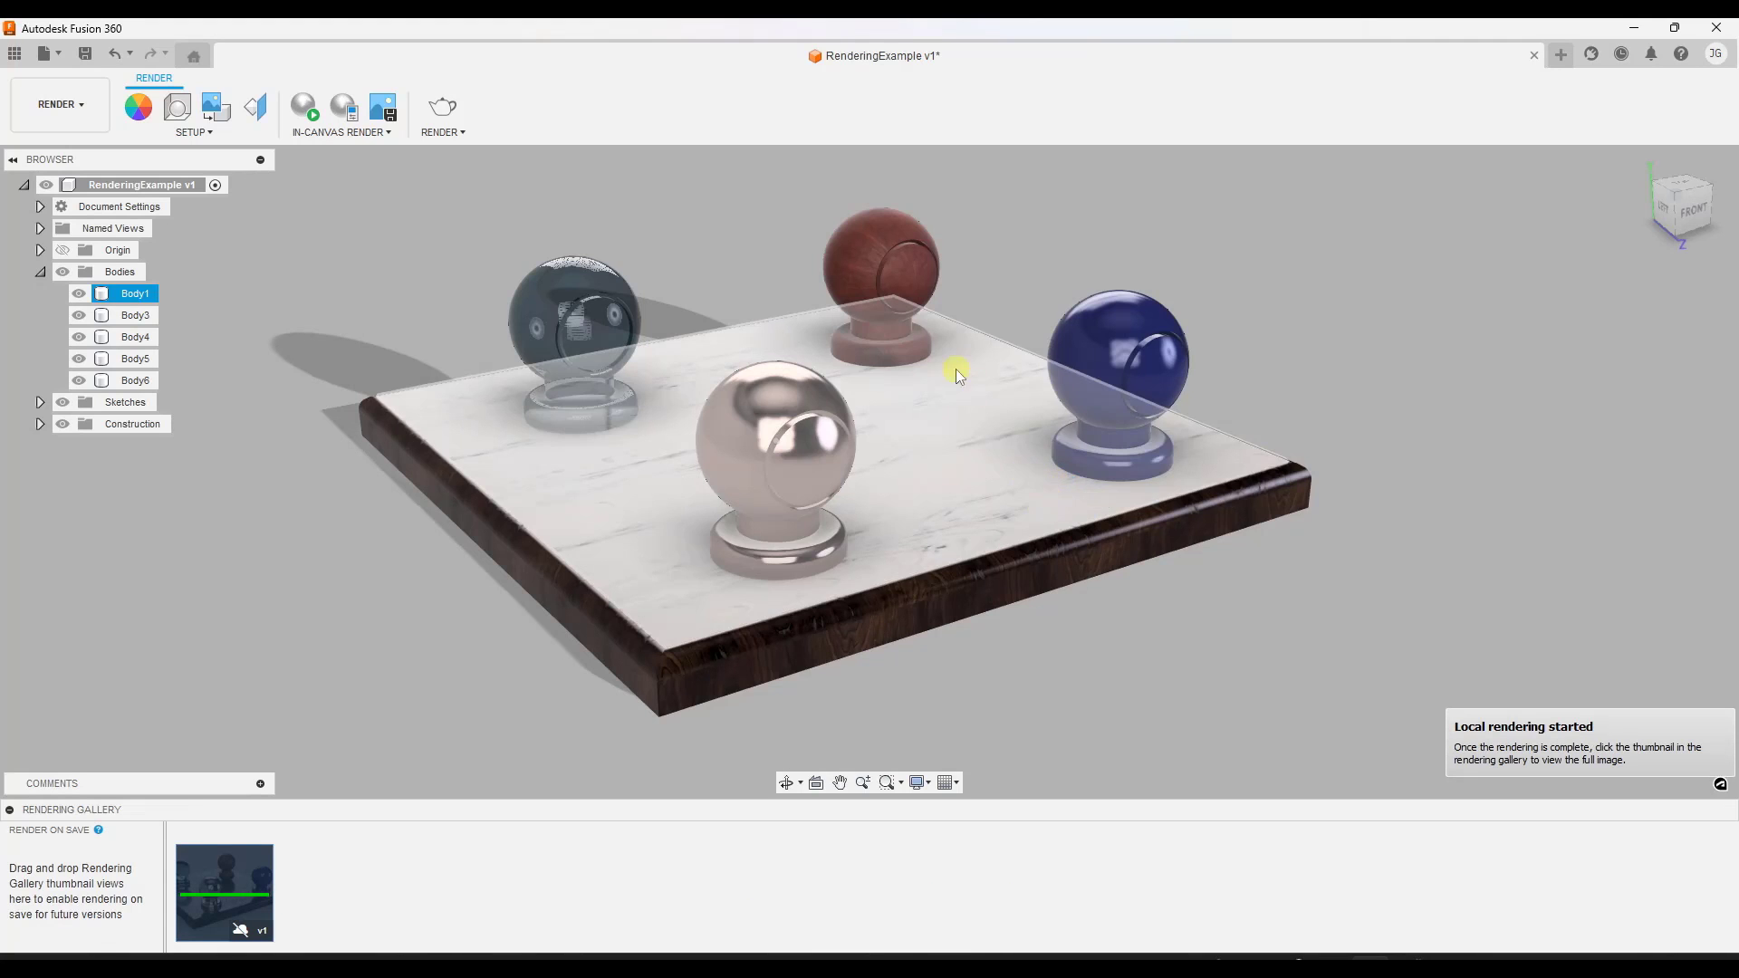
click(390, 617)
Open the render in the gallery, save it to the computer as a PNG named Render1 and close the preview.
mouse_move(272, 864)
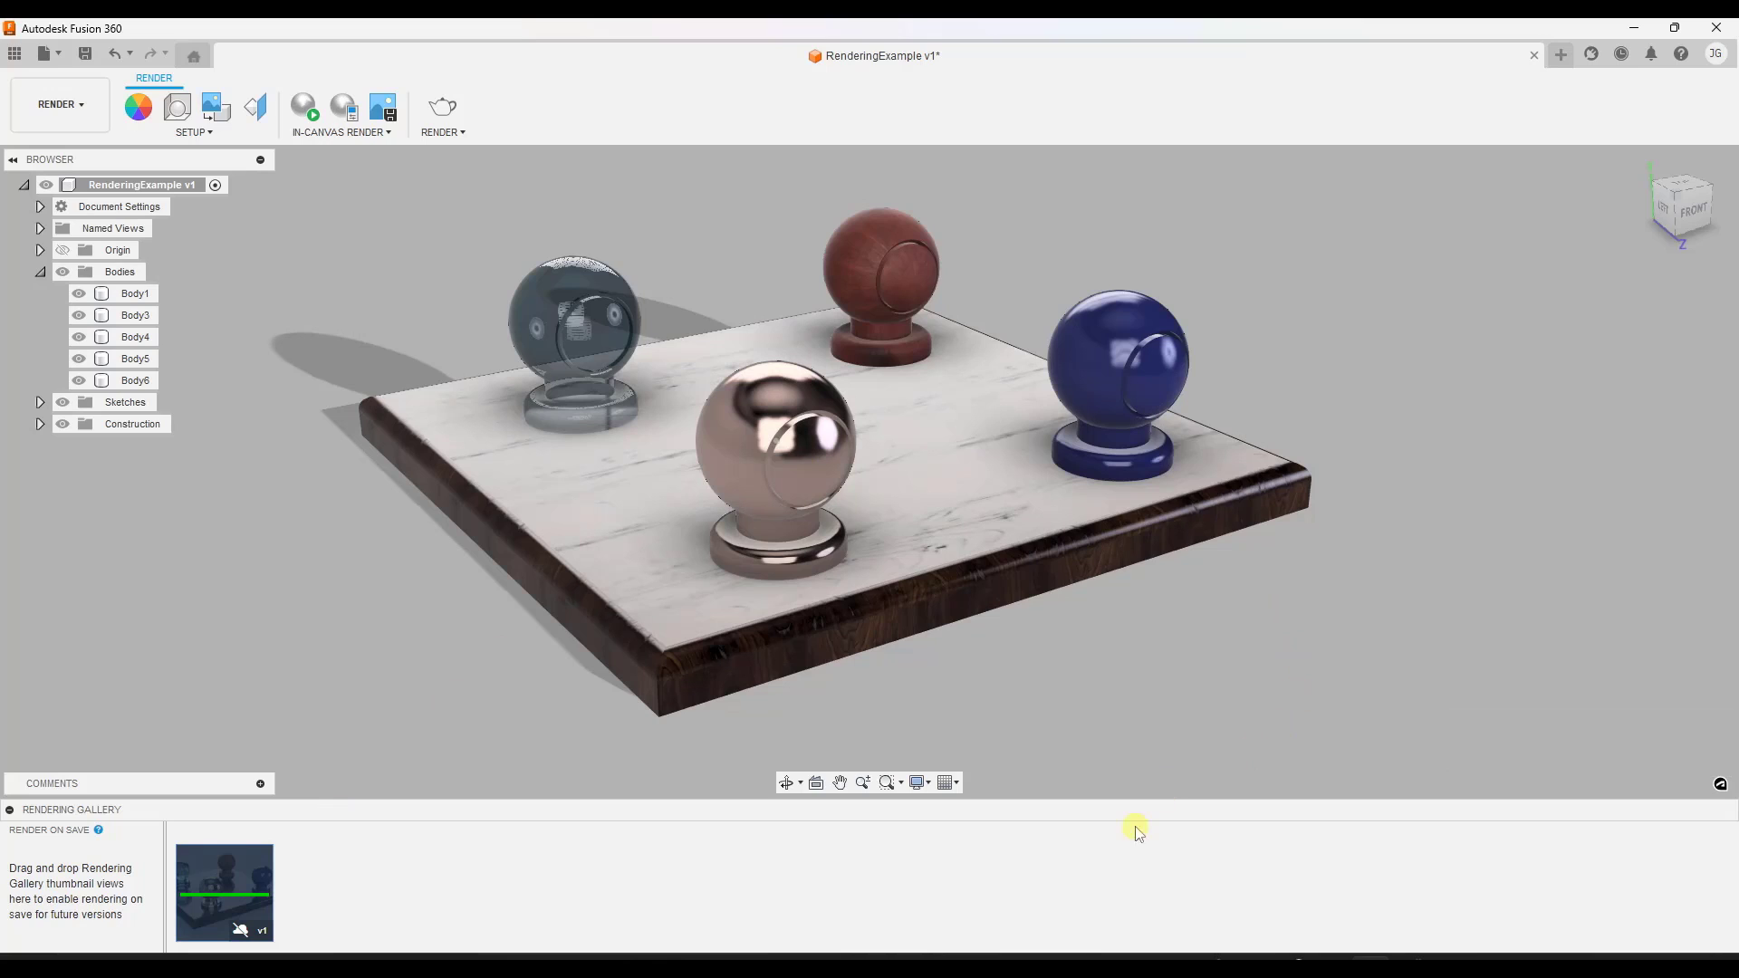
mouse_move(231, 896)
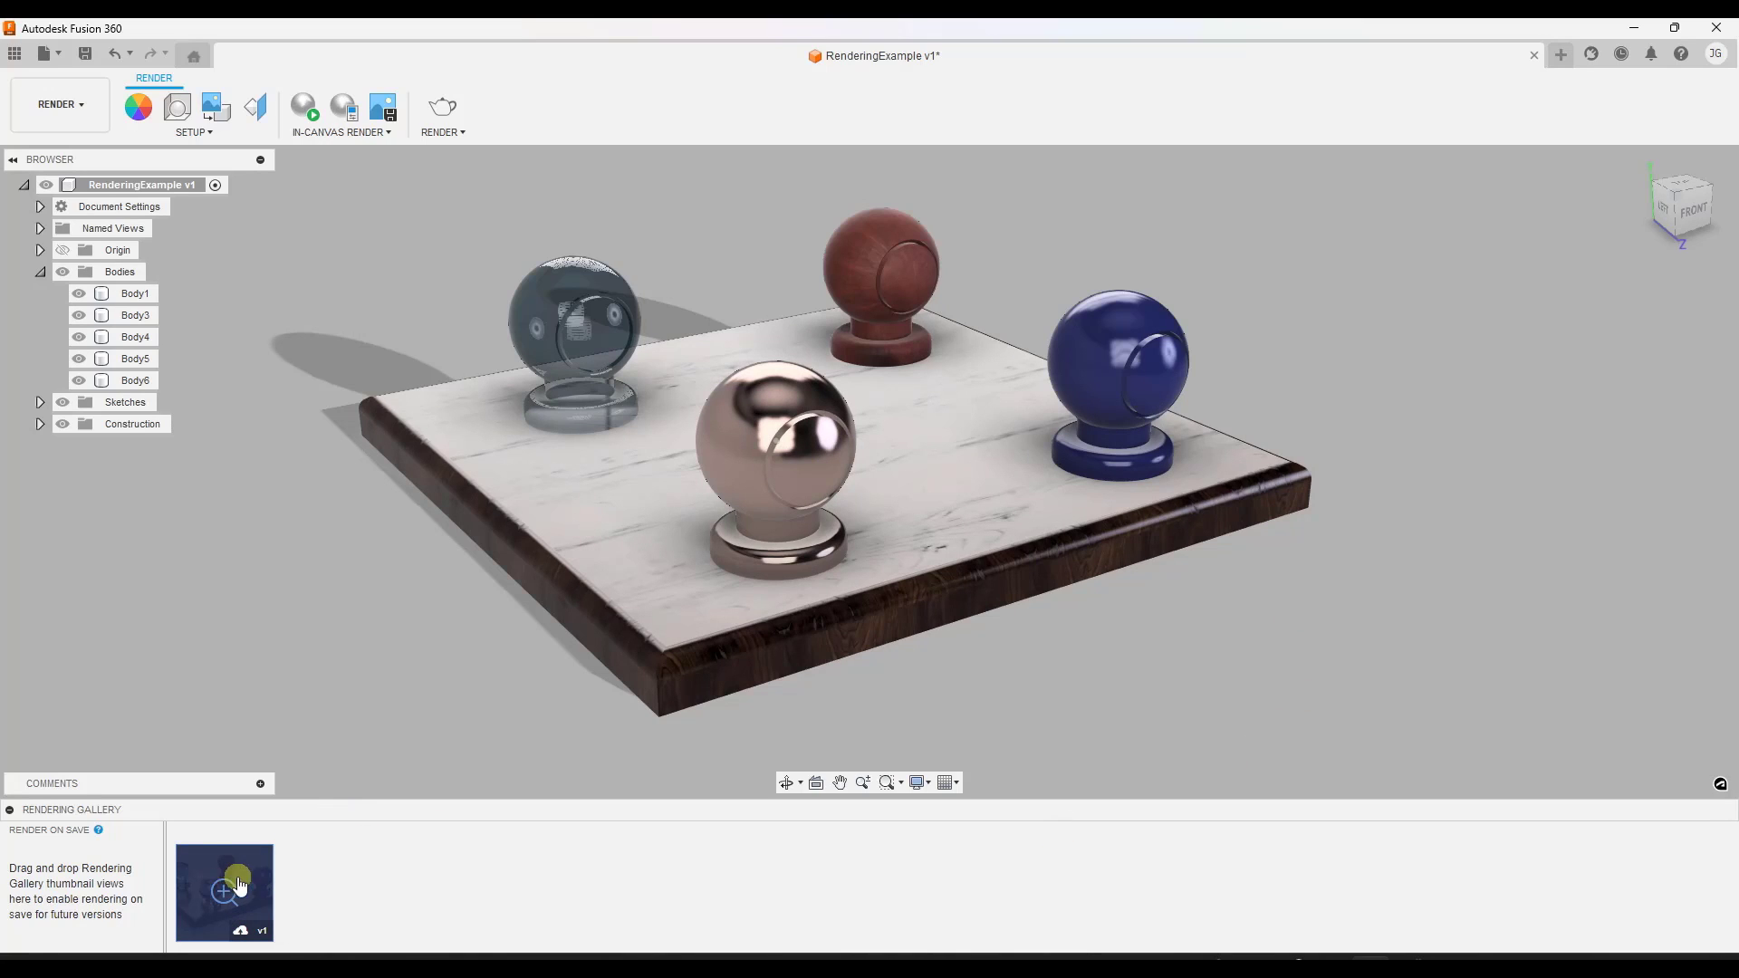
click(227, 896)
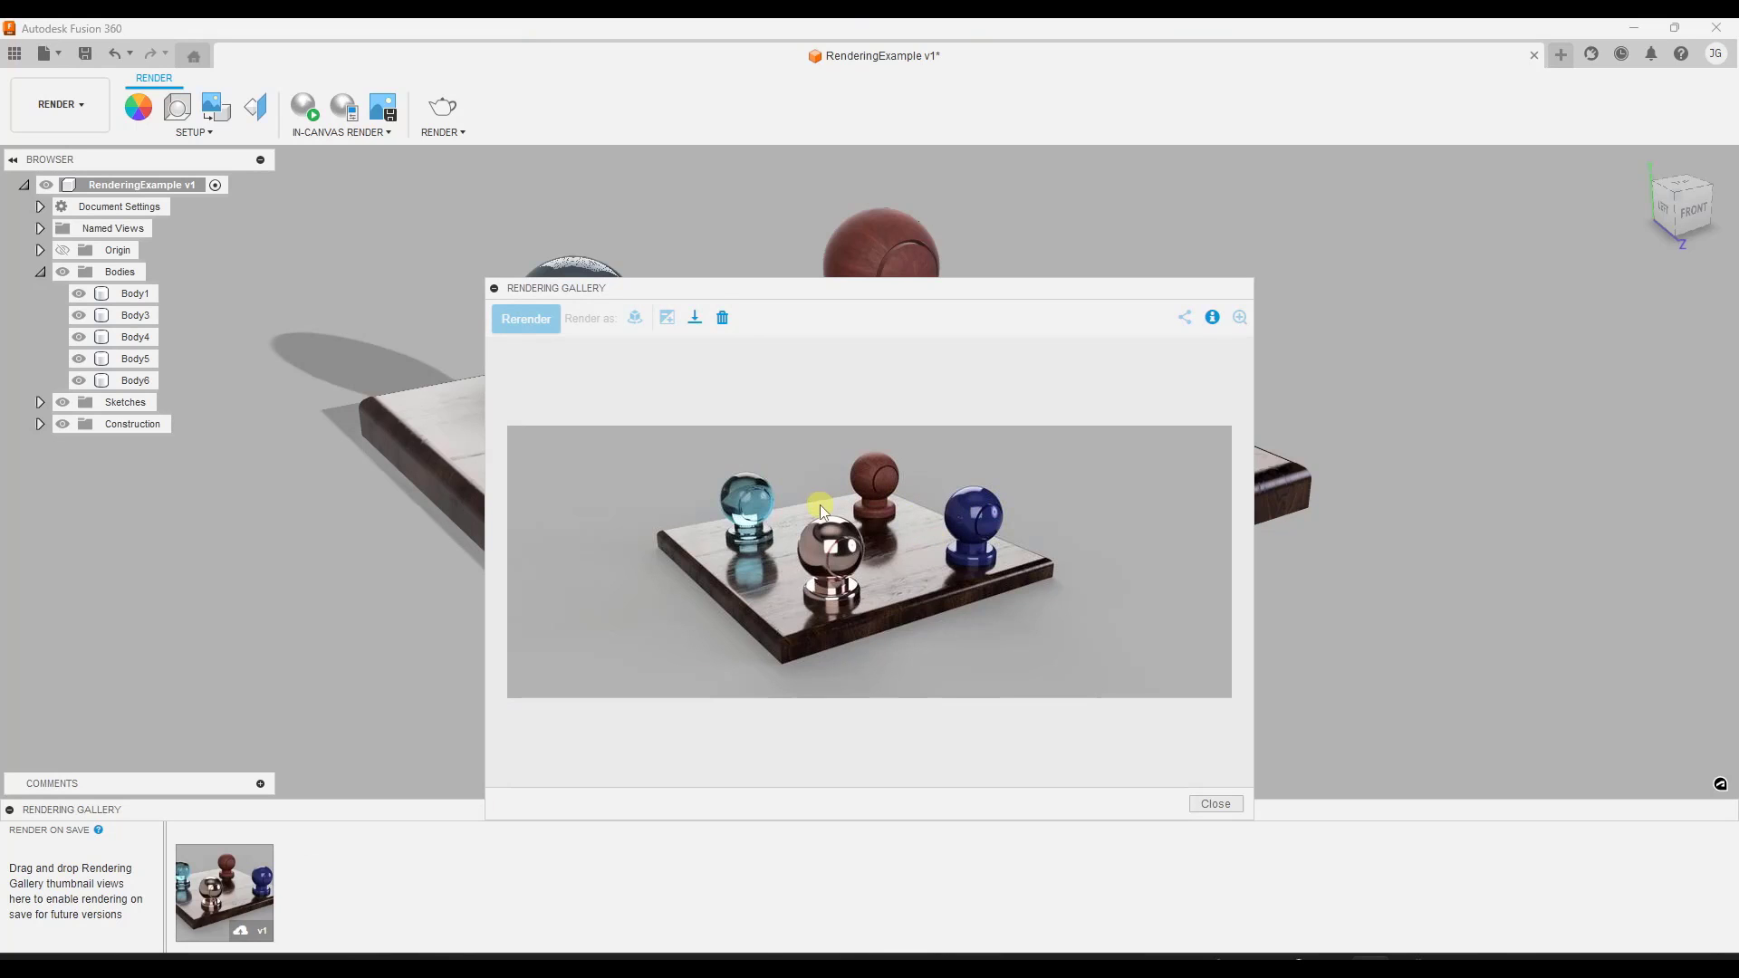
click(695, 319)
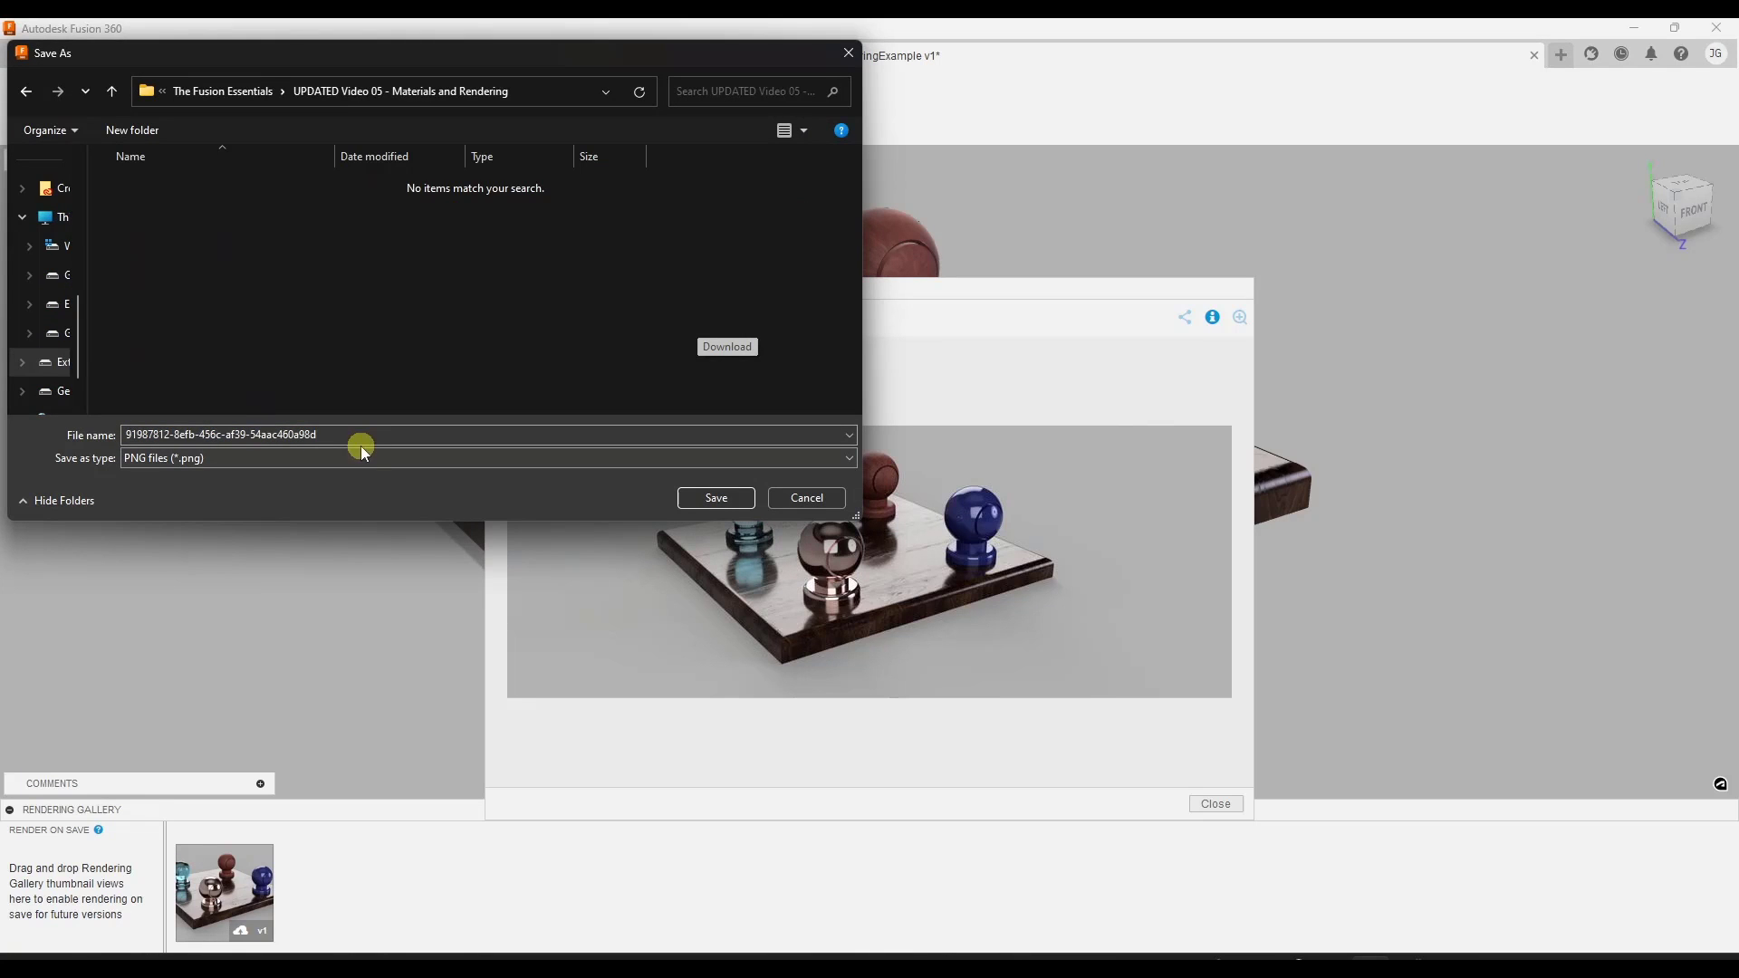
triple_click(356, 435)
text(Render1)
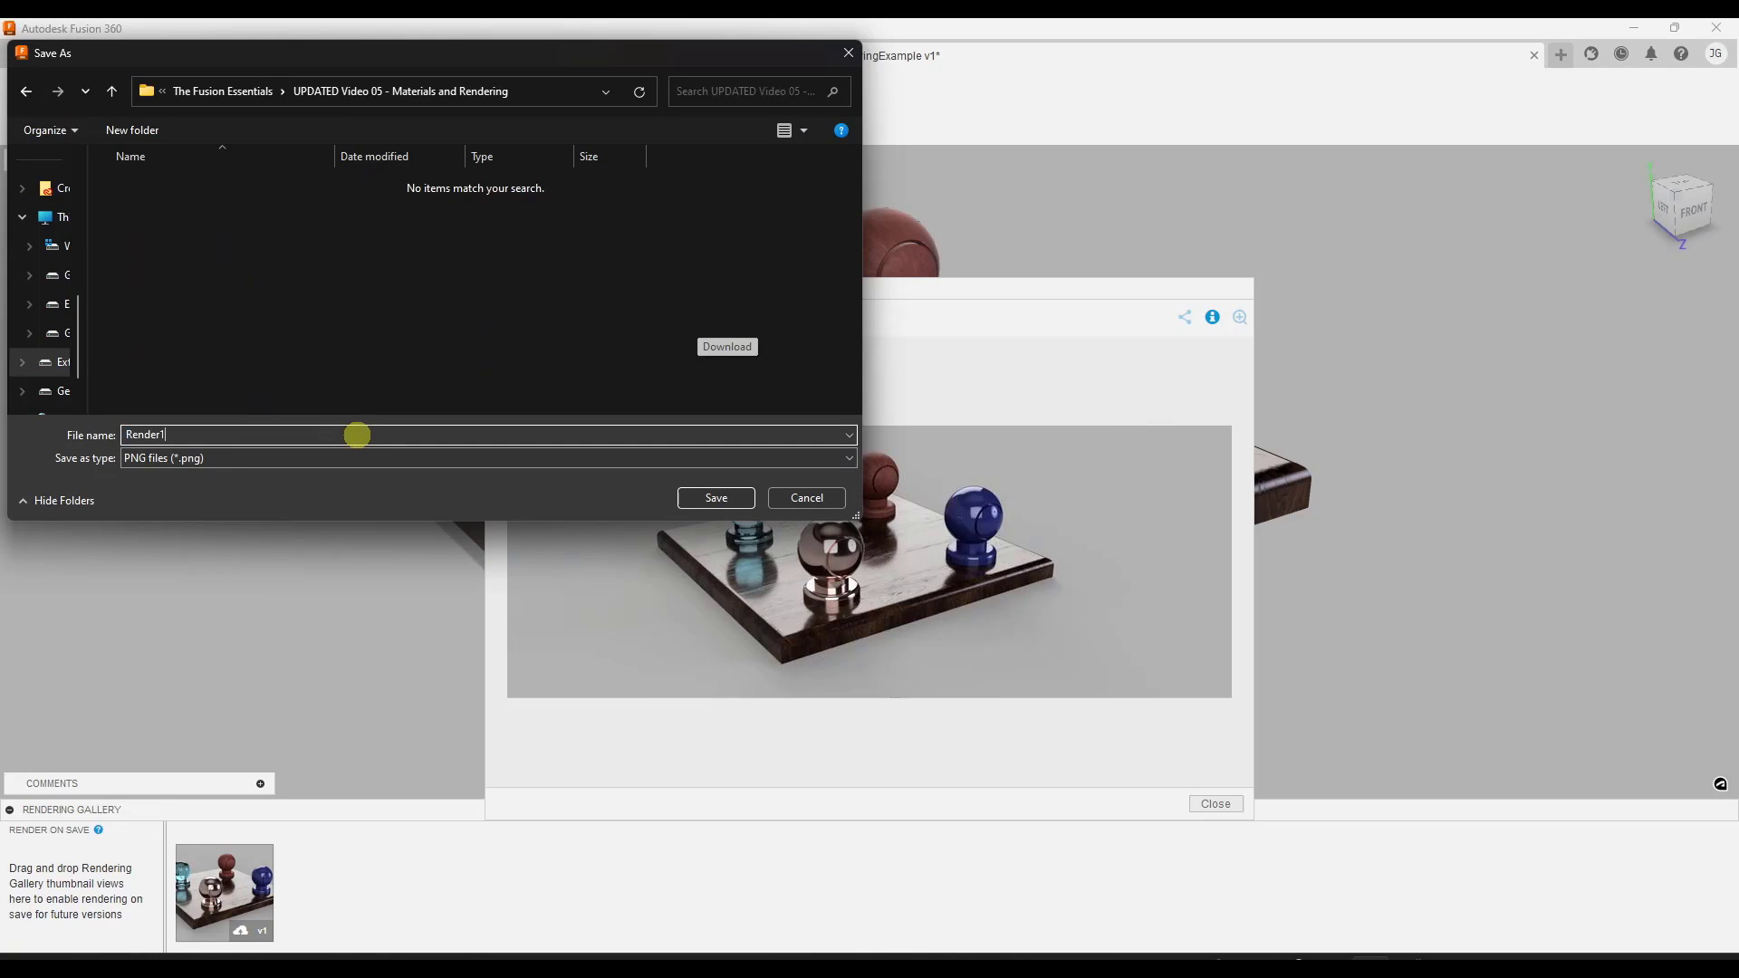
key(Return)
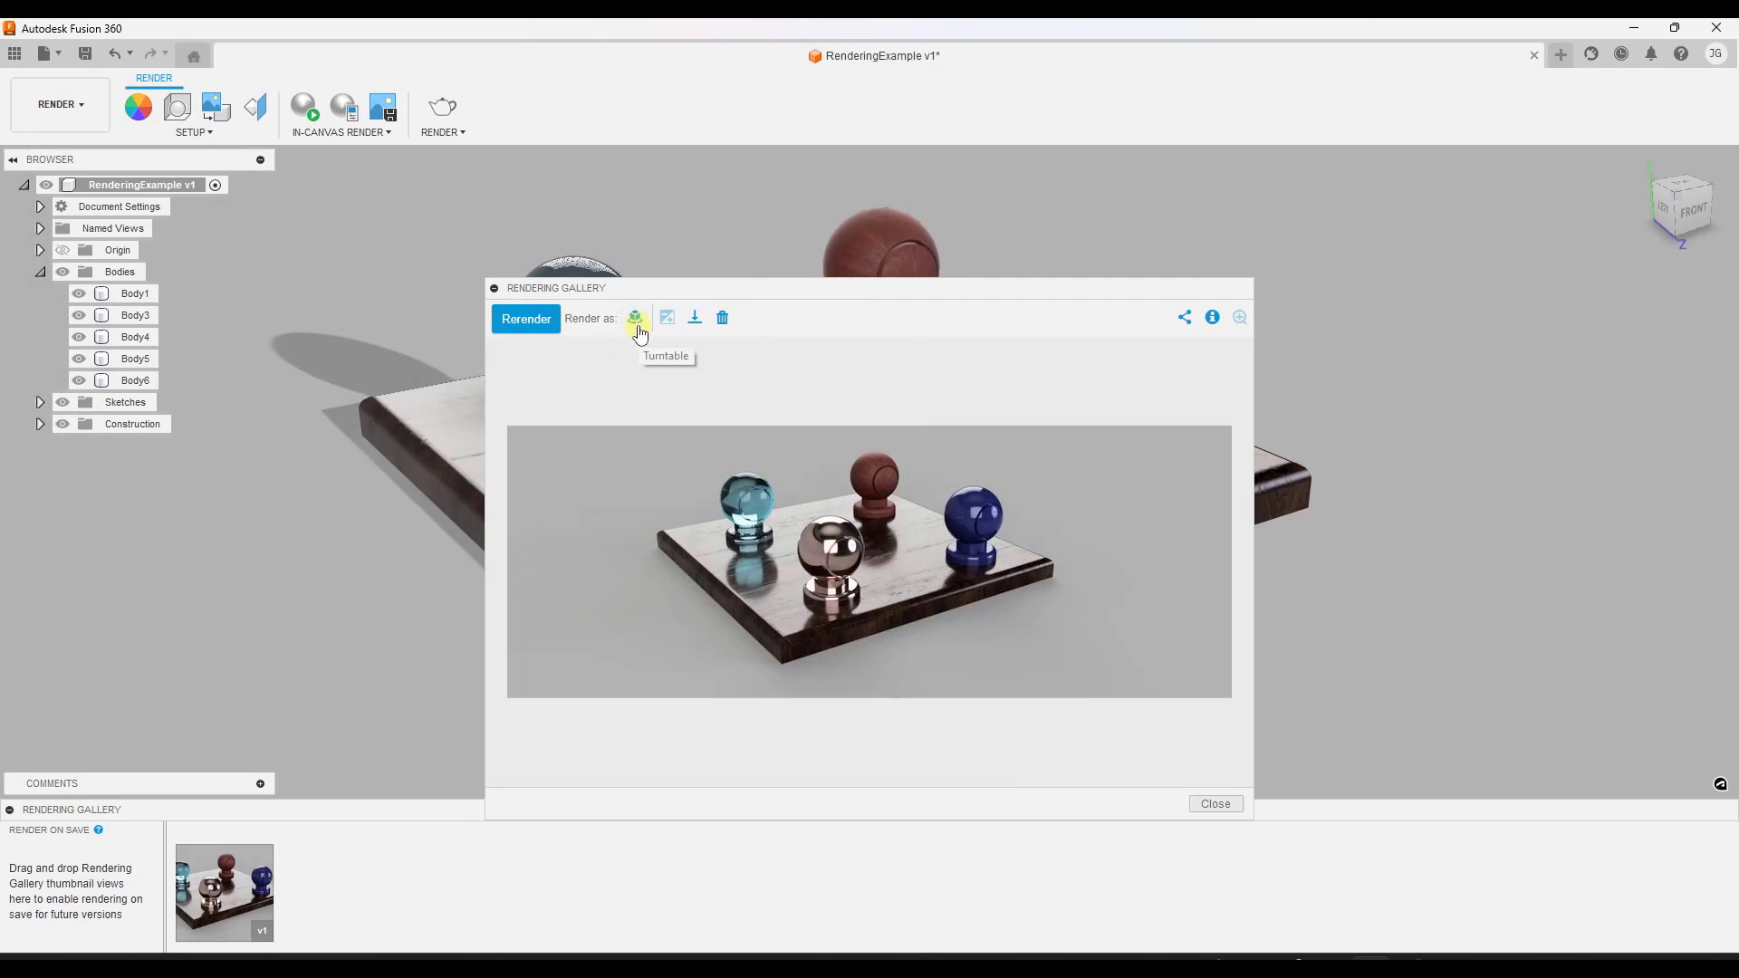
click(1215, 803)
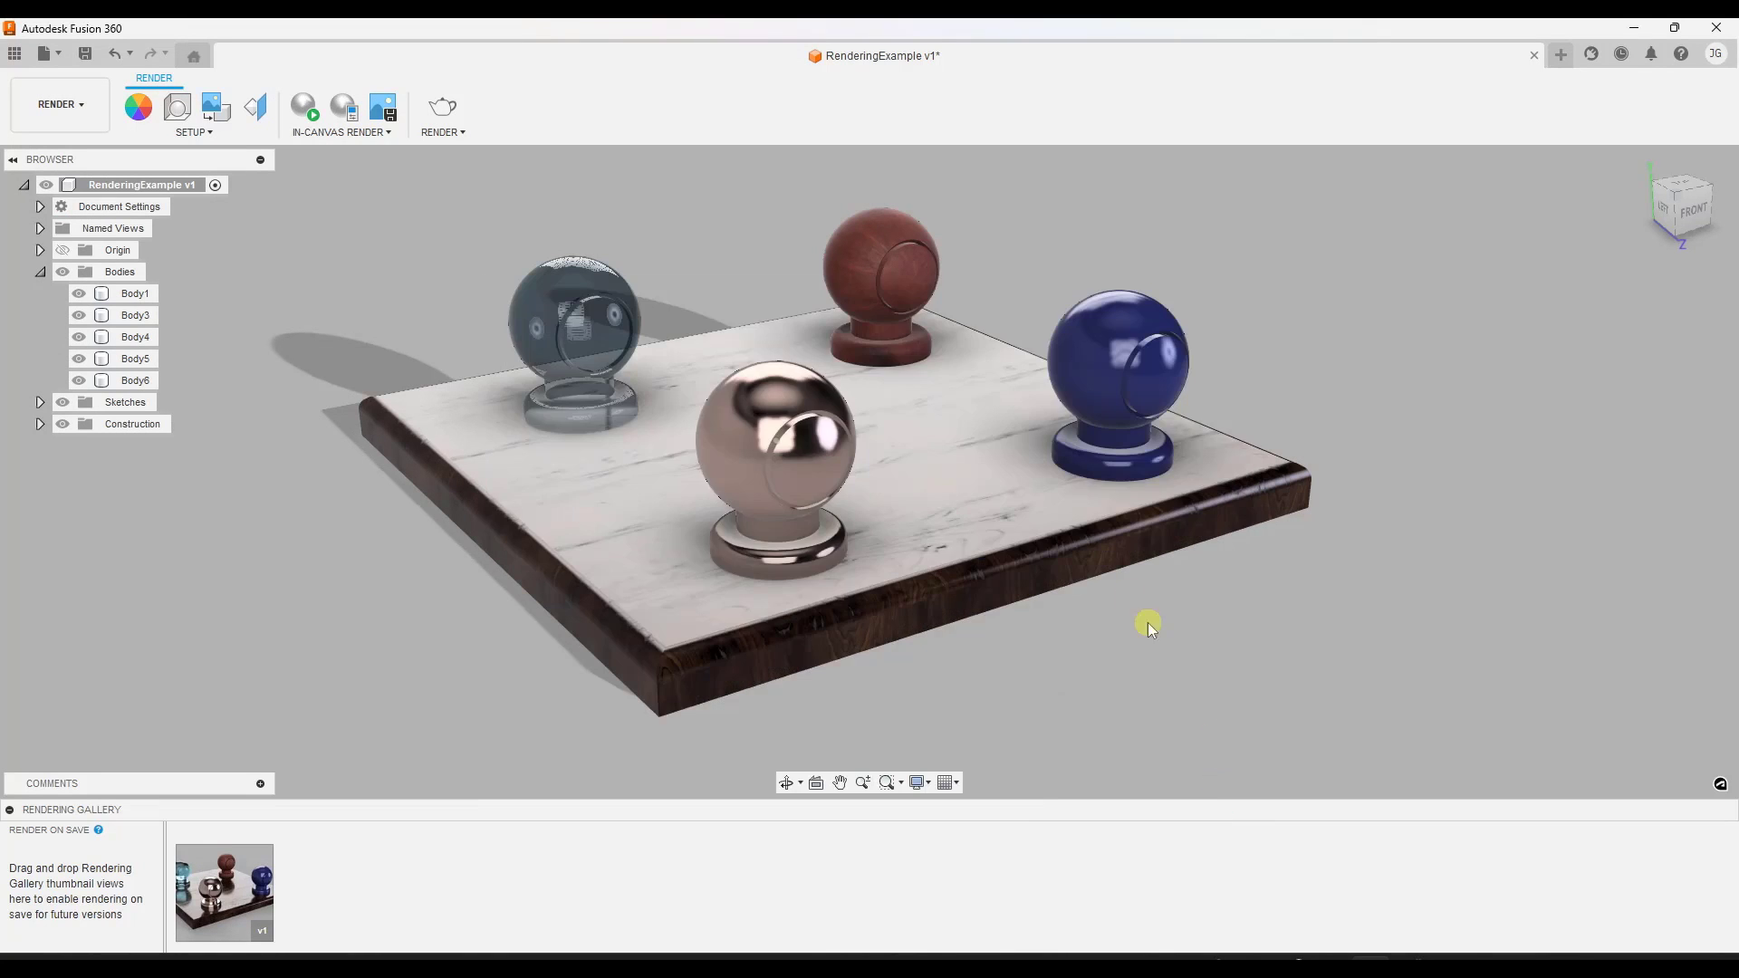
Orbit to bring the blue ball stand to the front corner and start a second local render at Standard(50) quality.
shift+middle_drag(1253, 480, 1147, 489)
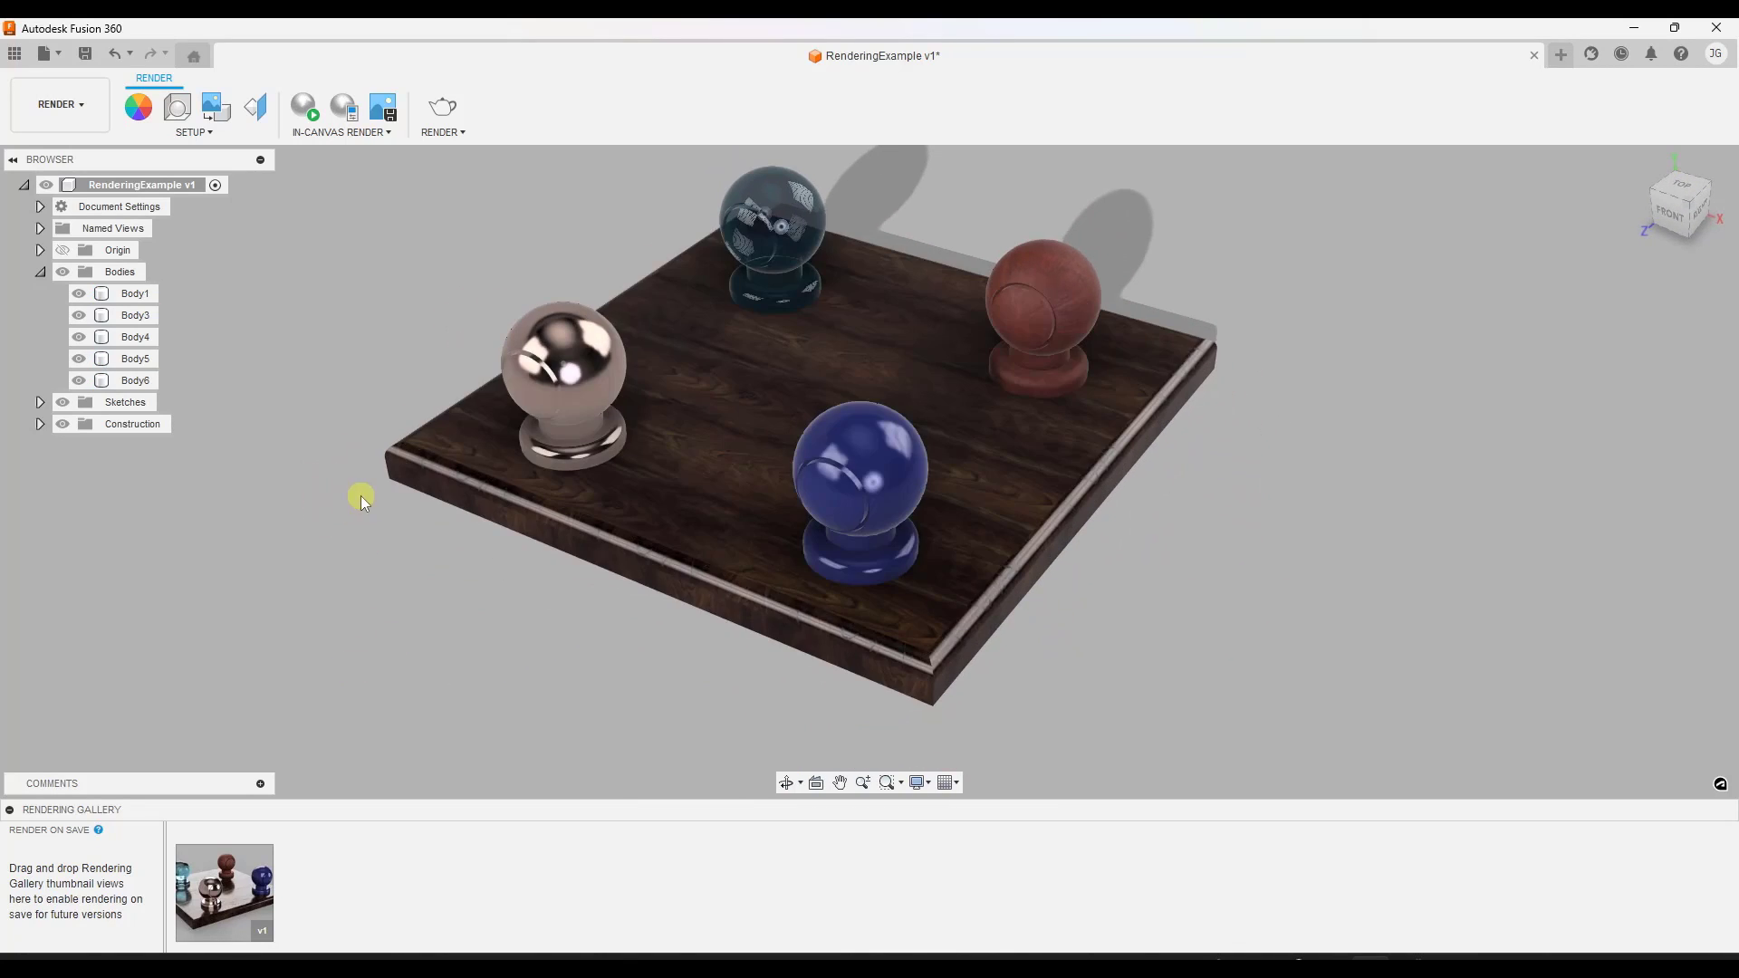
click(442, 106)
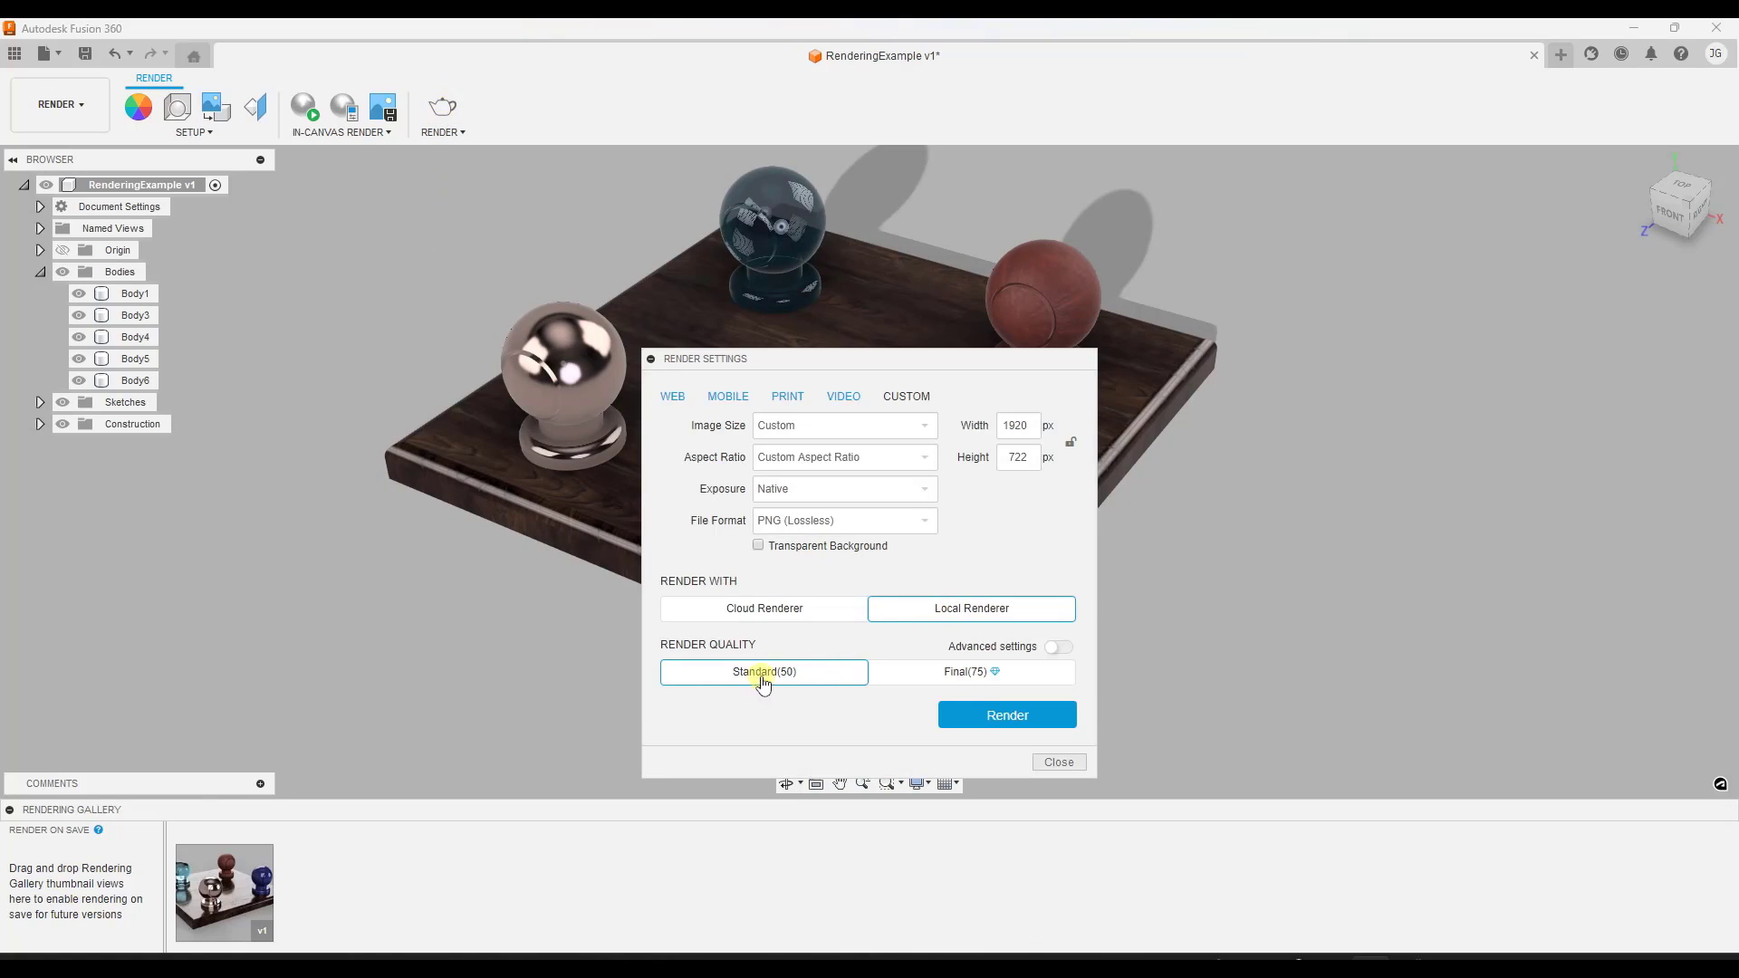
click(986, 715)
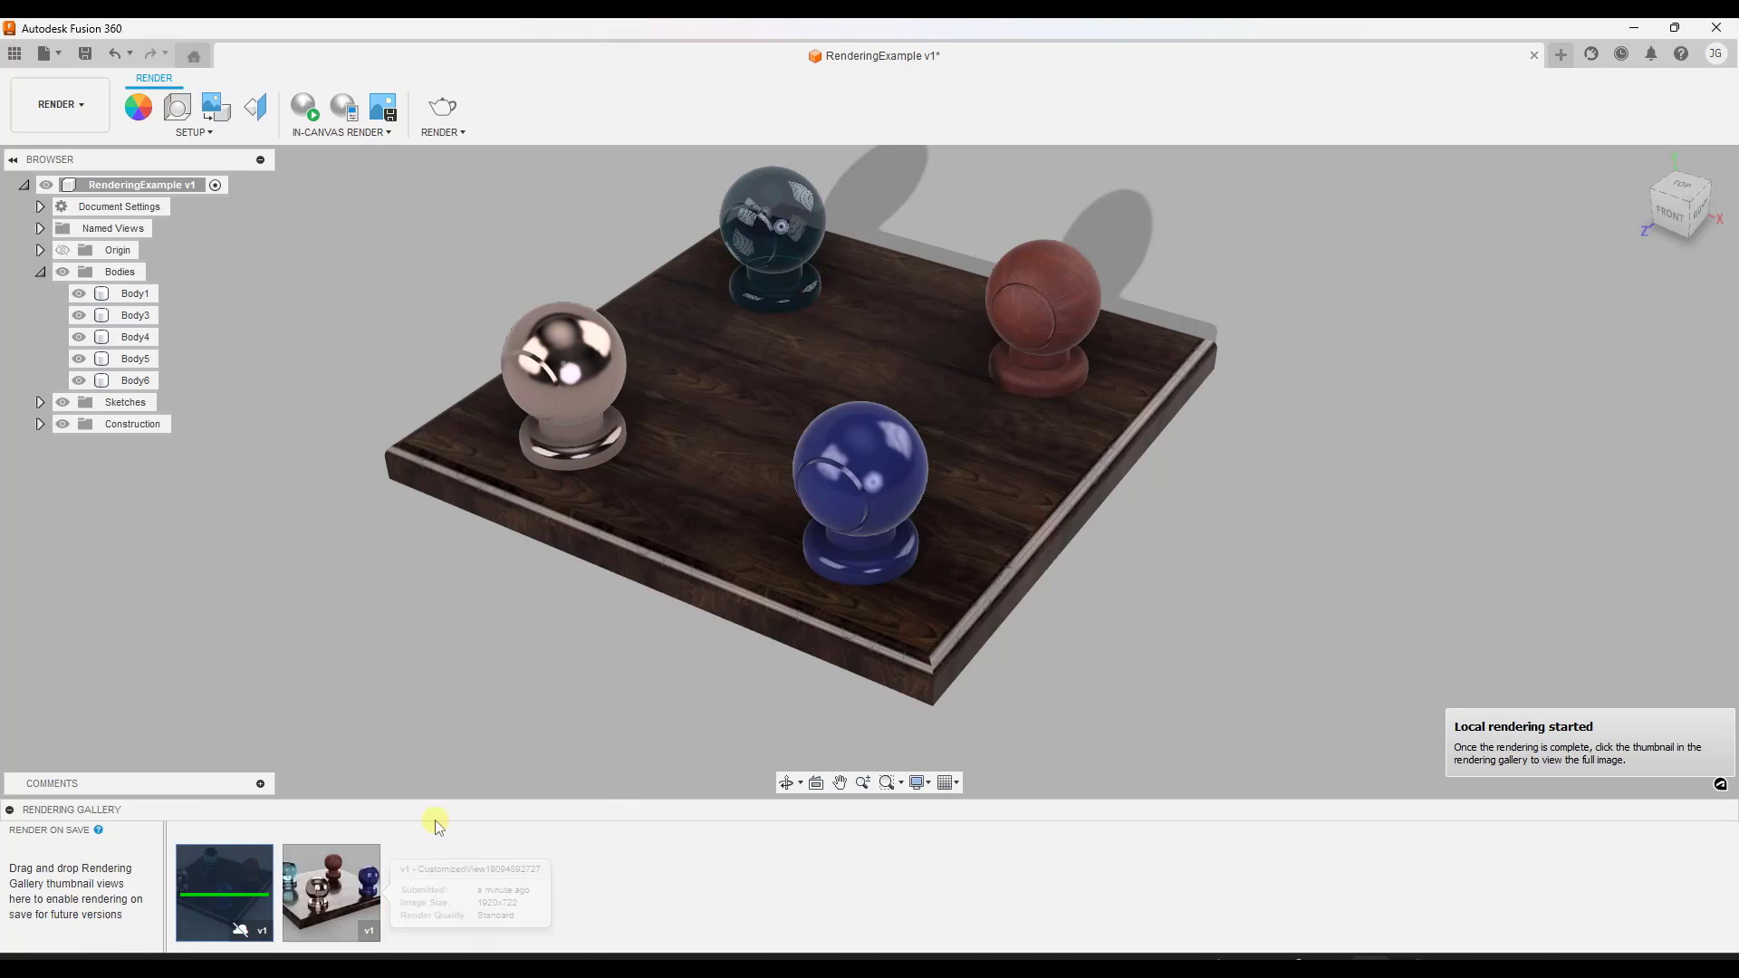
View both finished renders in the gallery and enable rendering on save for both views.
mouse_move(344, 887)
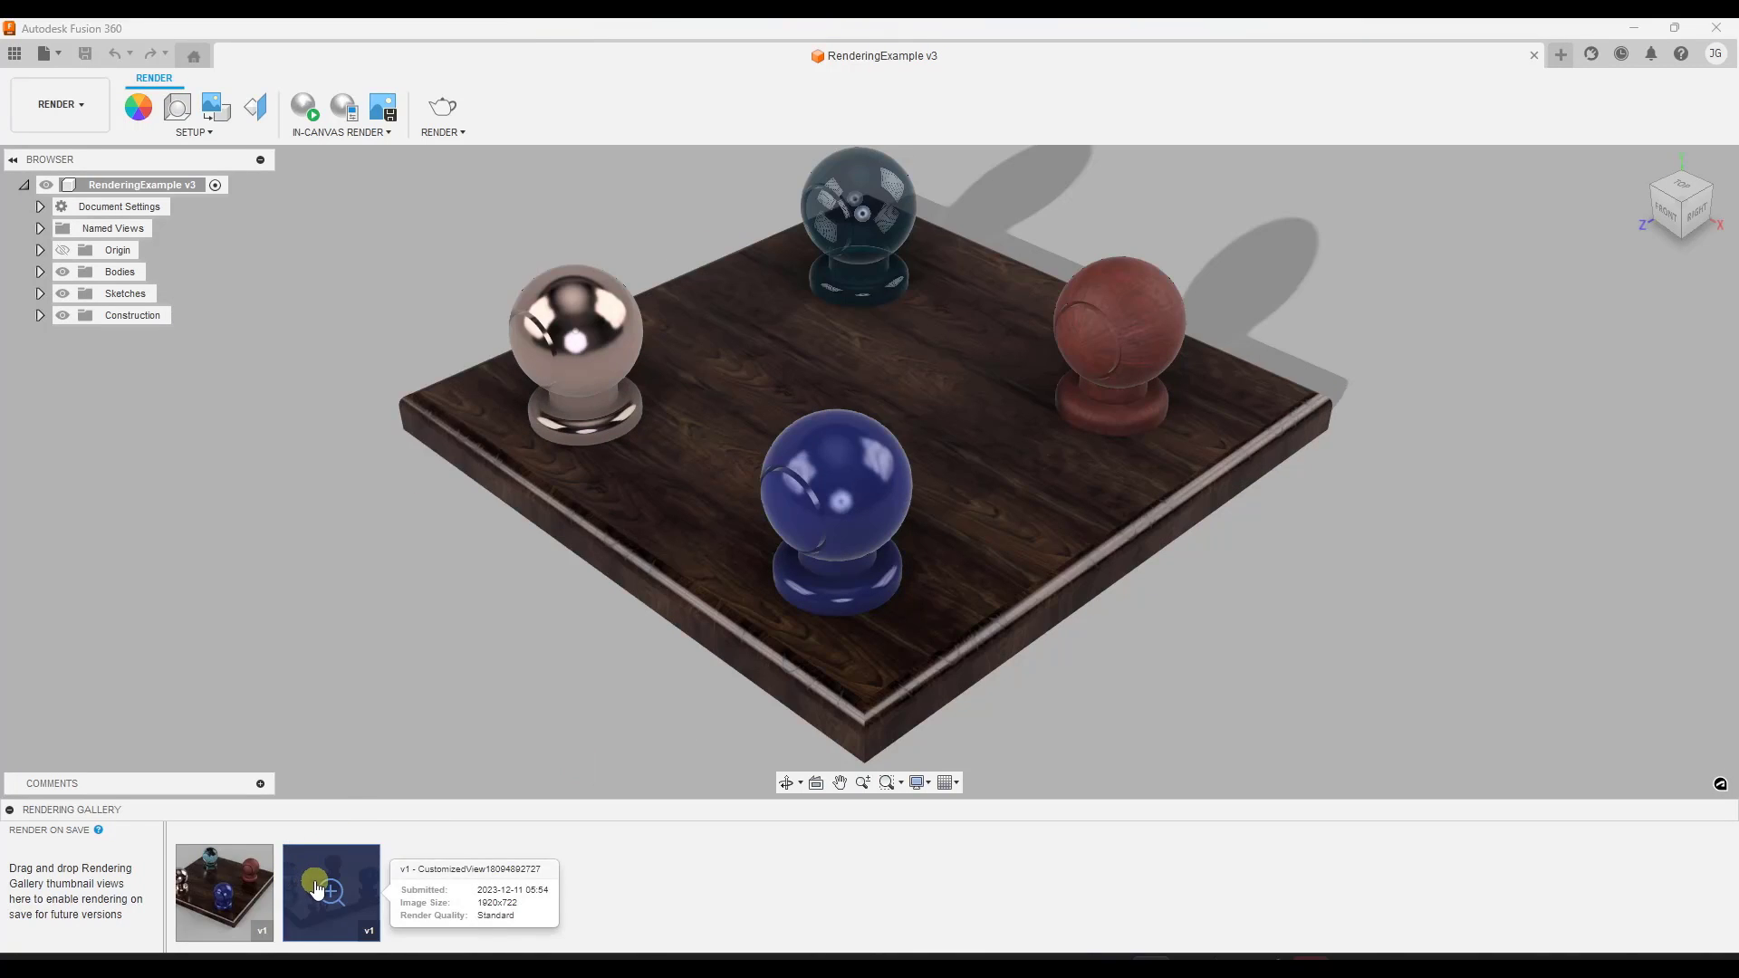
click(225, 887)
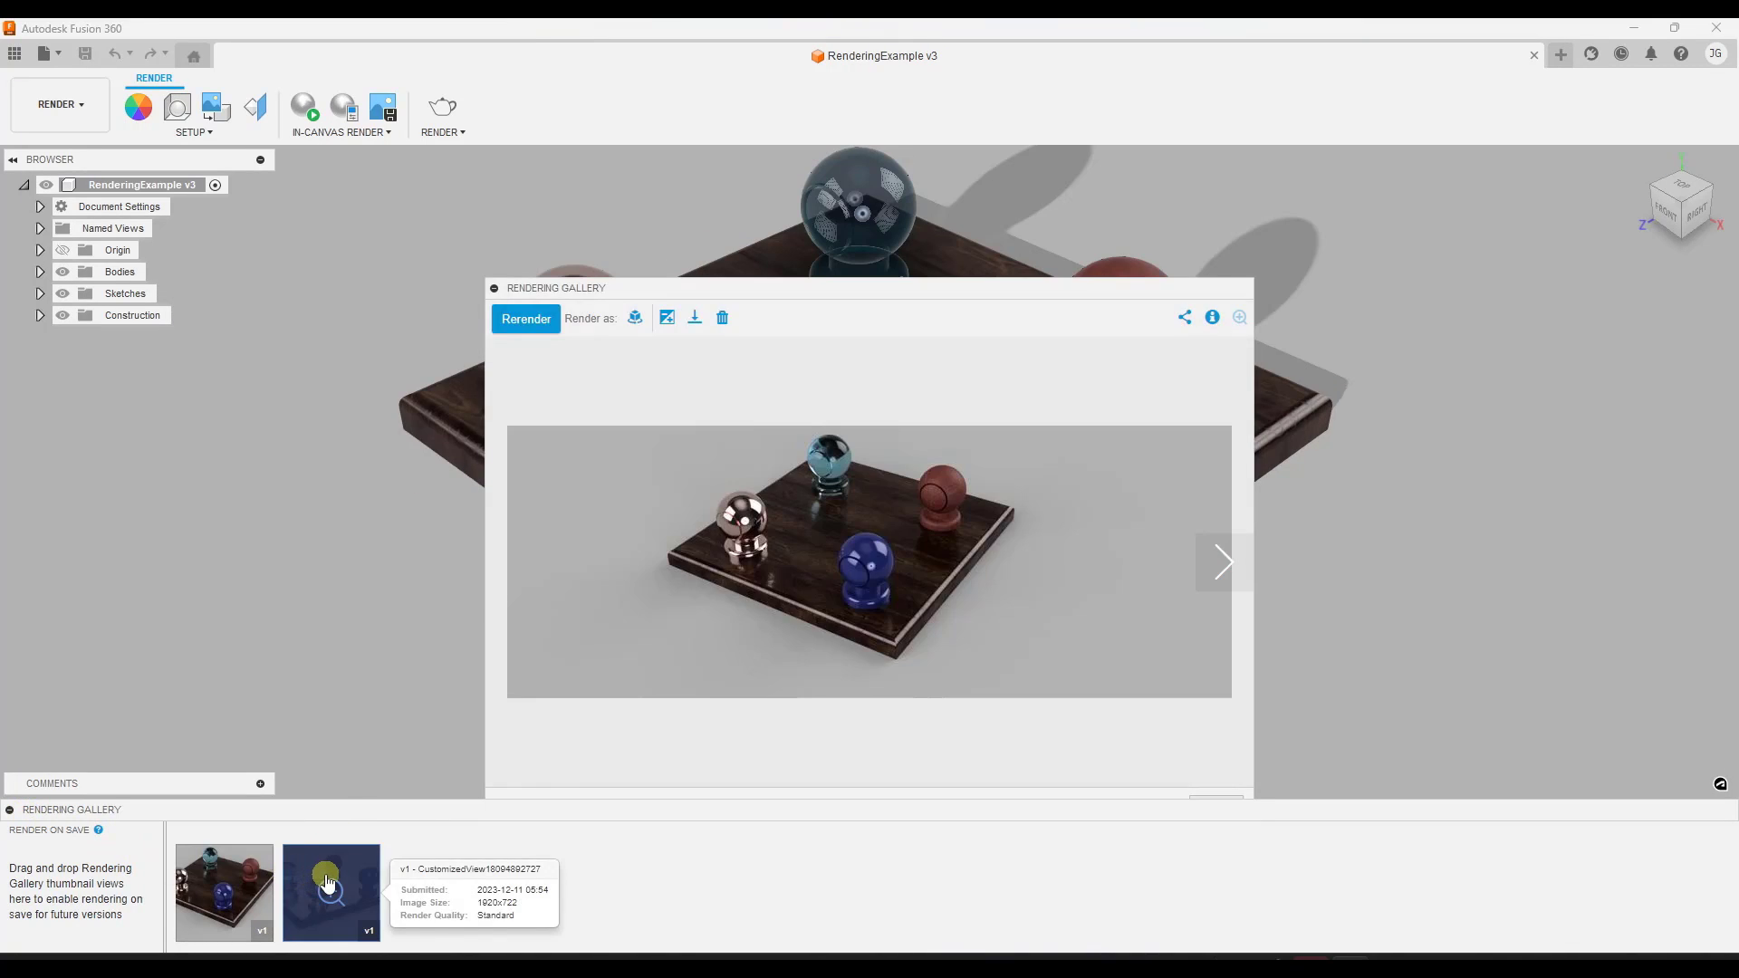
click(324, 885)
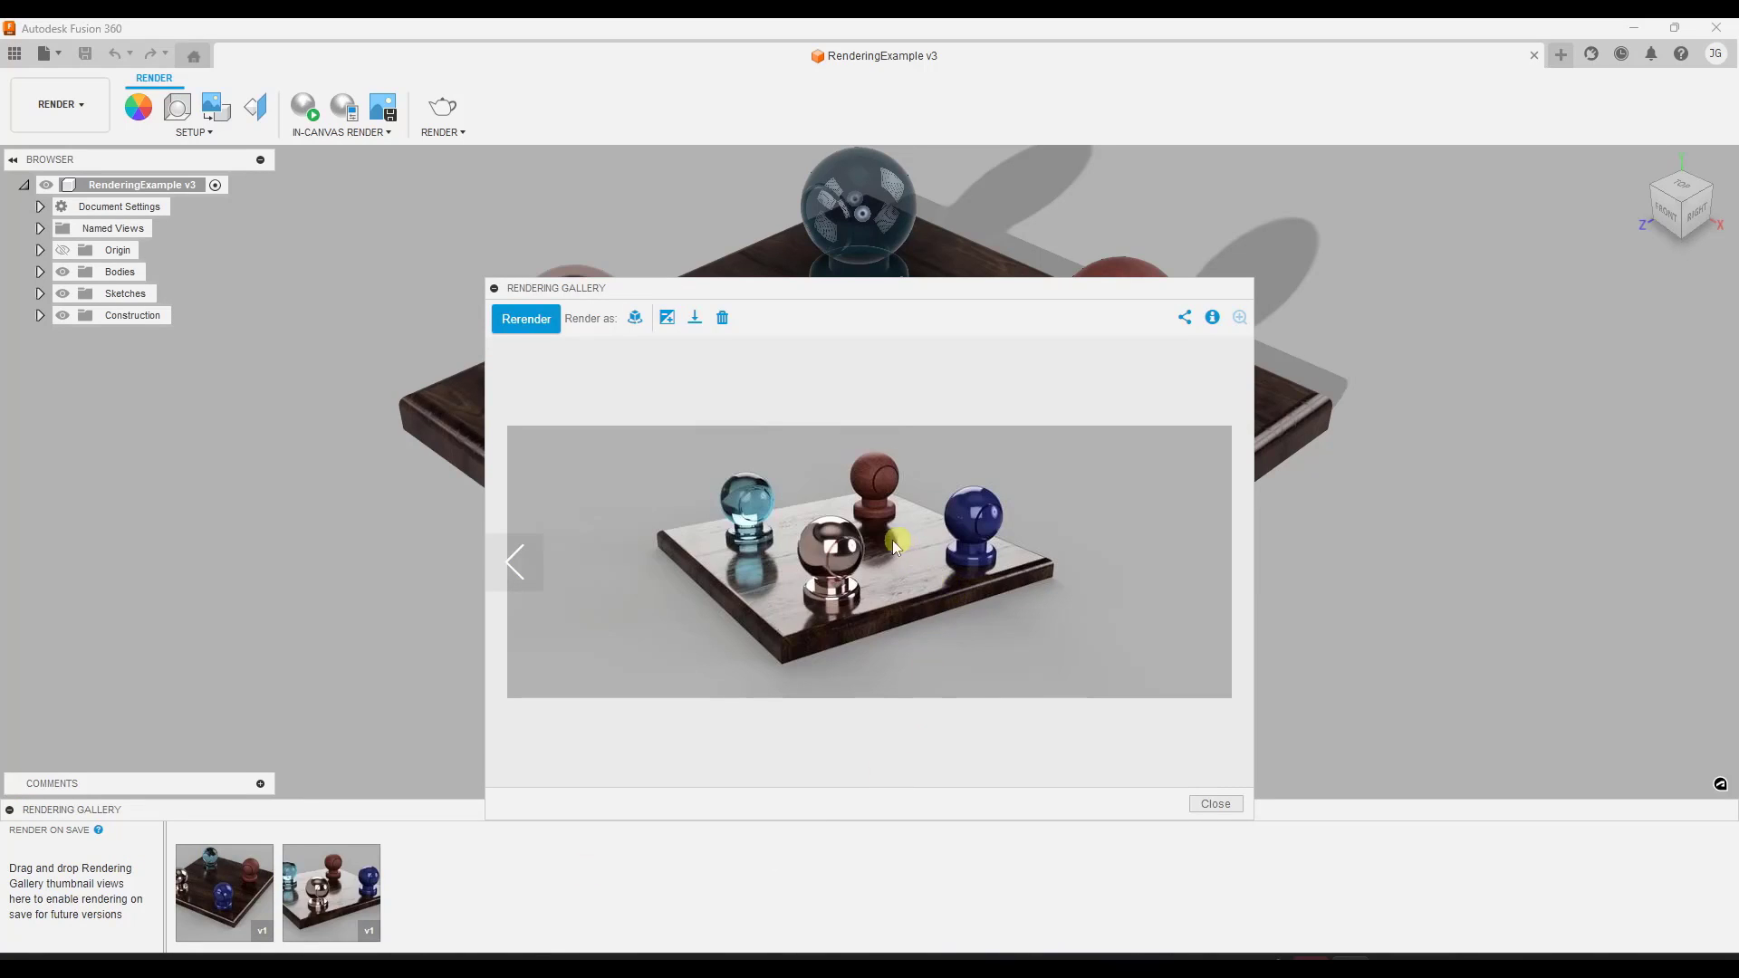
click(1215, 803)
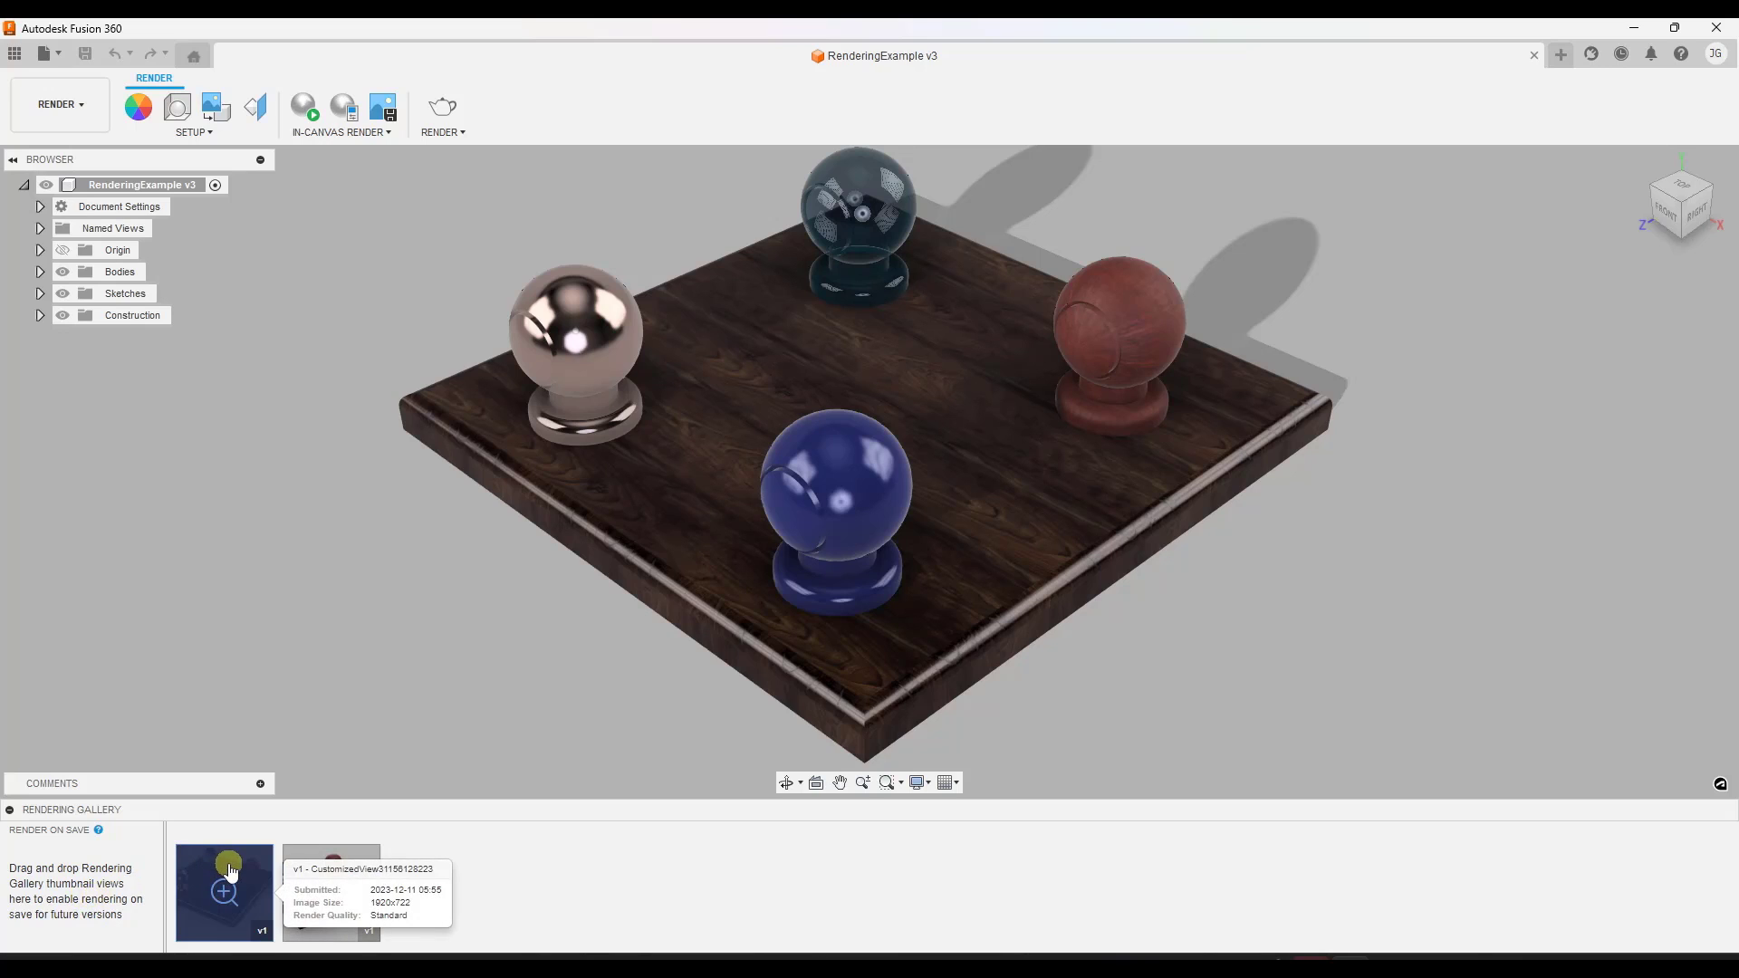
drag(221, 870, 80, 871)
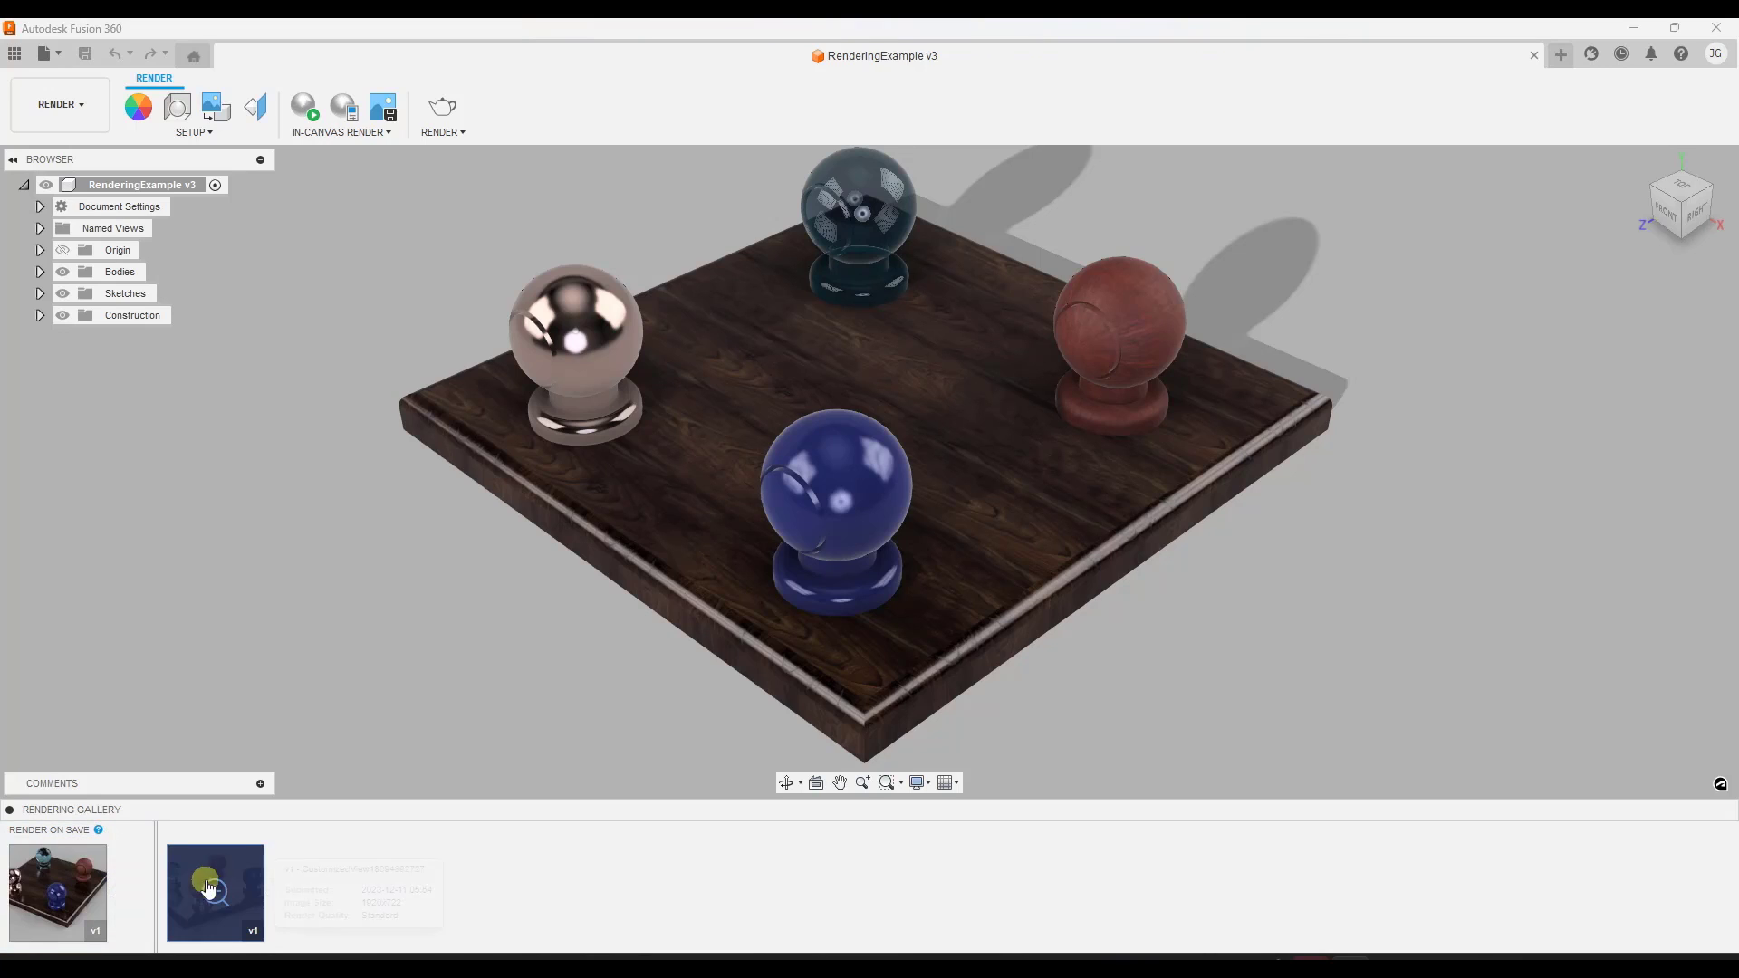
drag(218, 883, 133, 876)
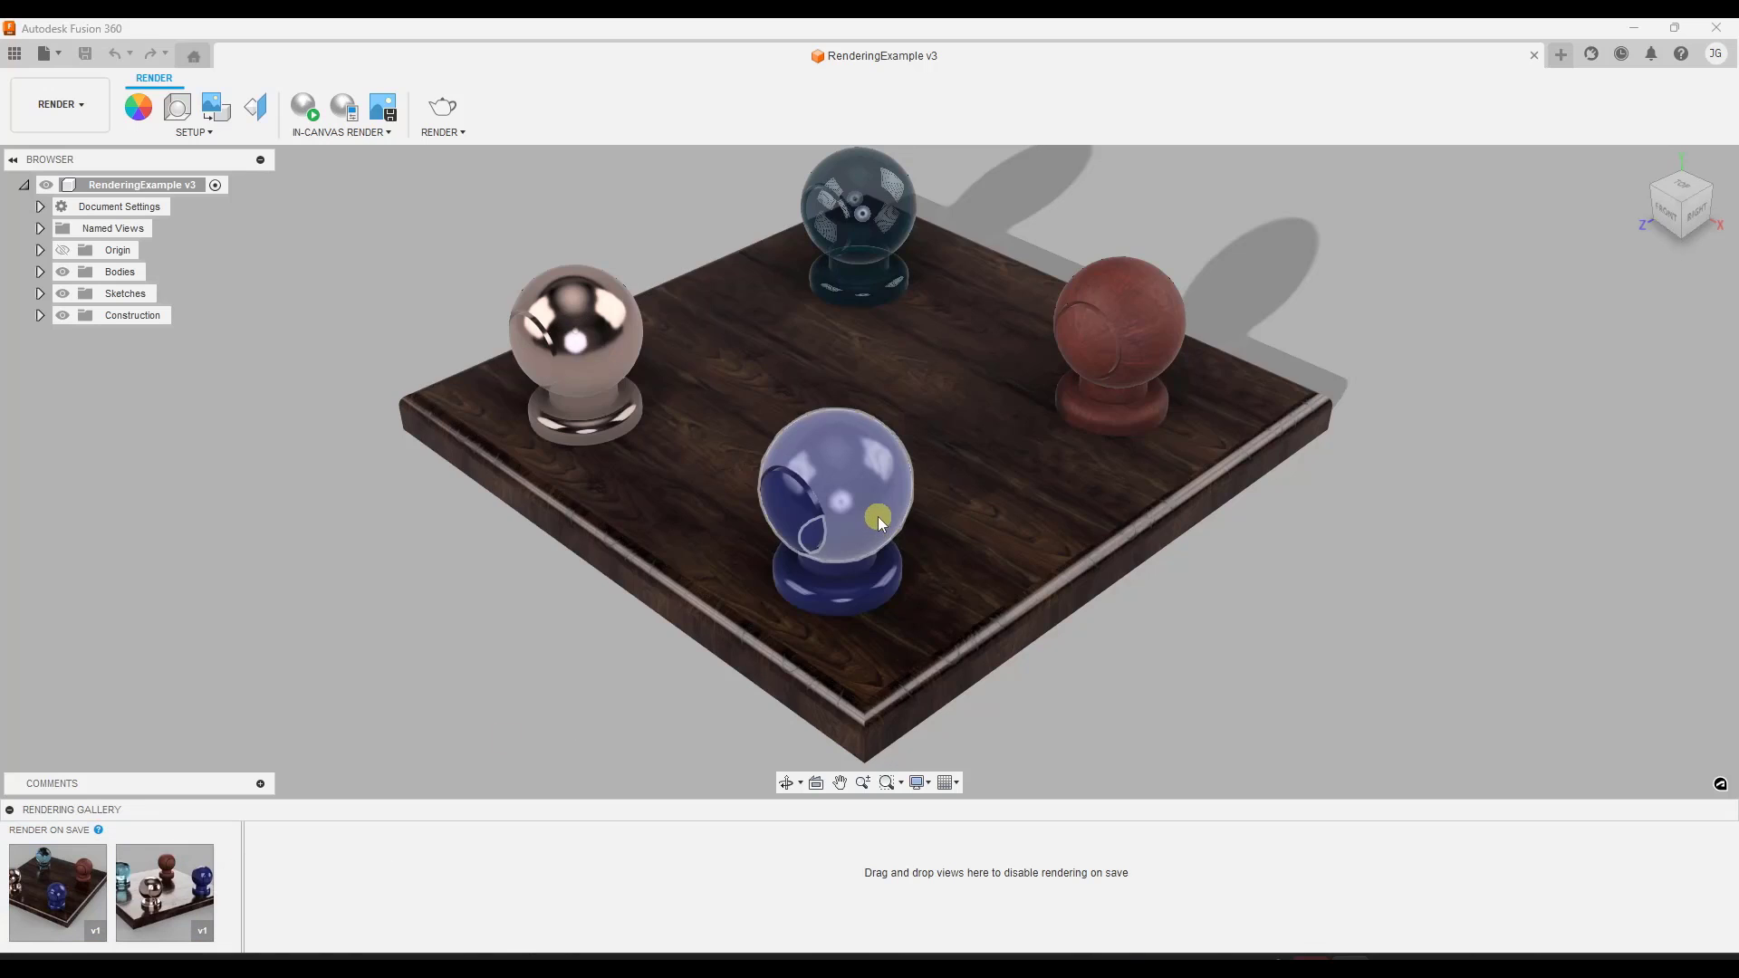
Apply the Paint - Enamel Glossy (Green) appearance from the glossy paints to the blue ball stand.
key(a)
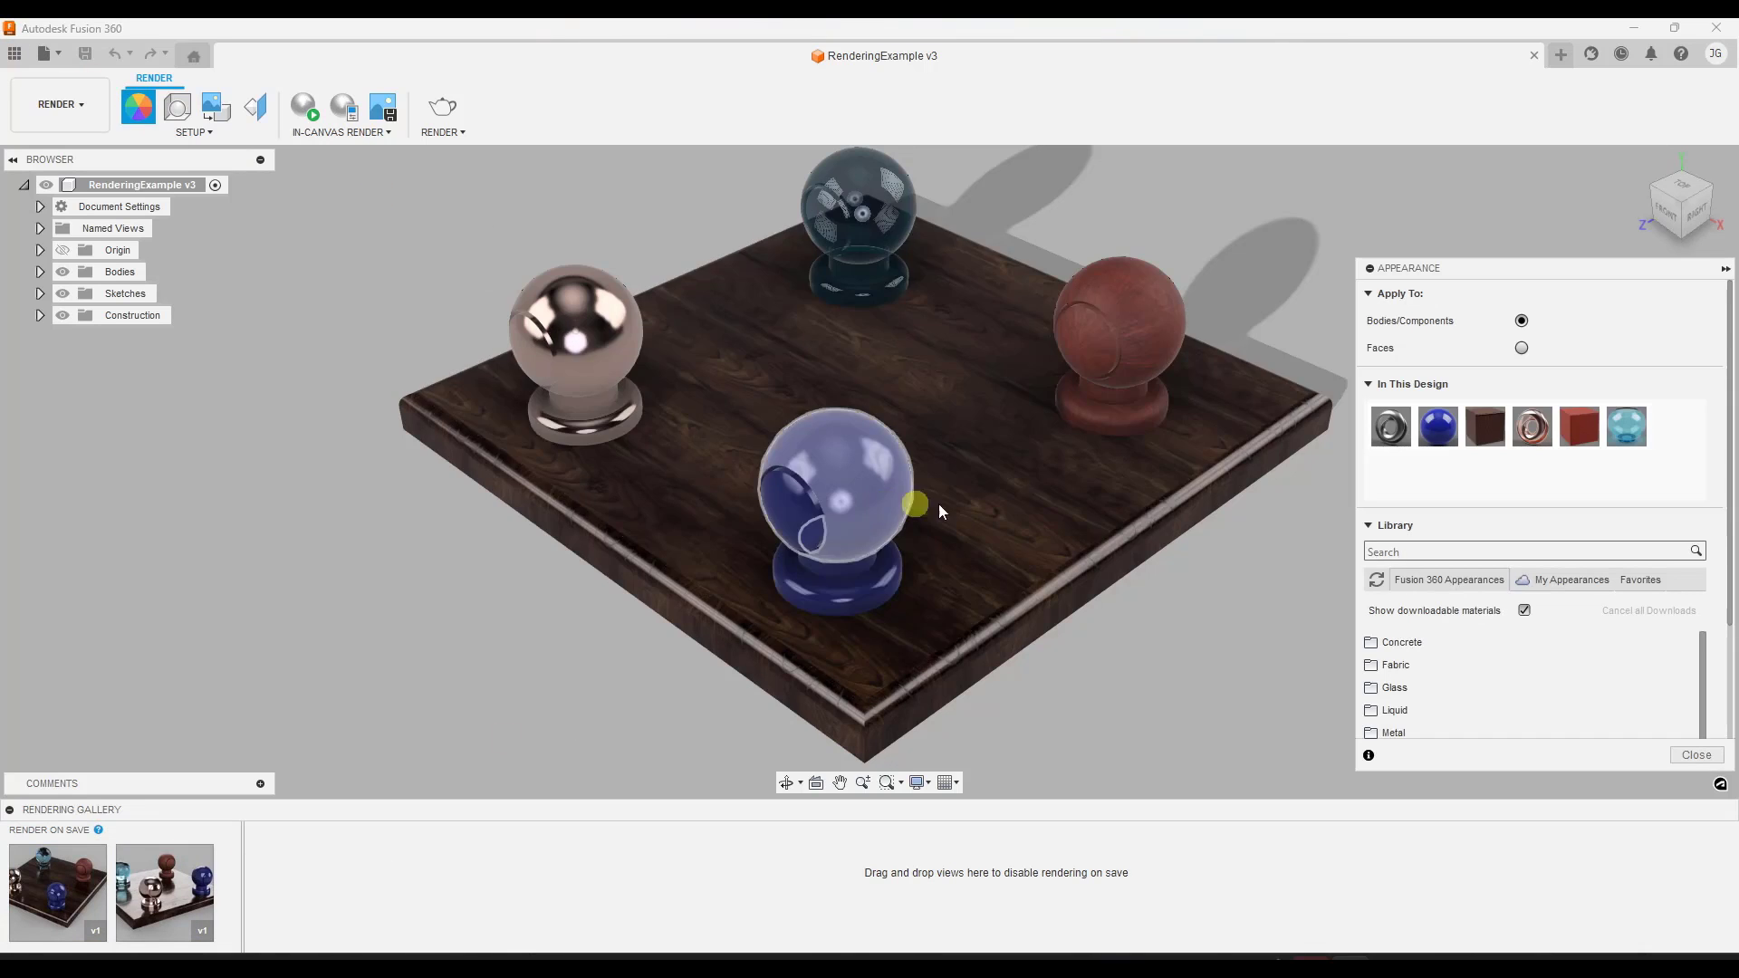
scroll(1458, 661, down, 5)
scroll(1464, 672, down, 2)
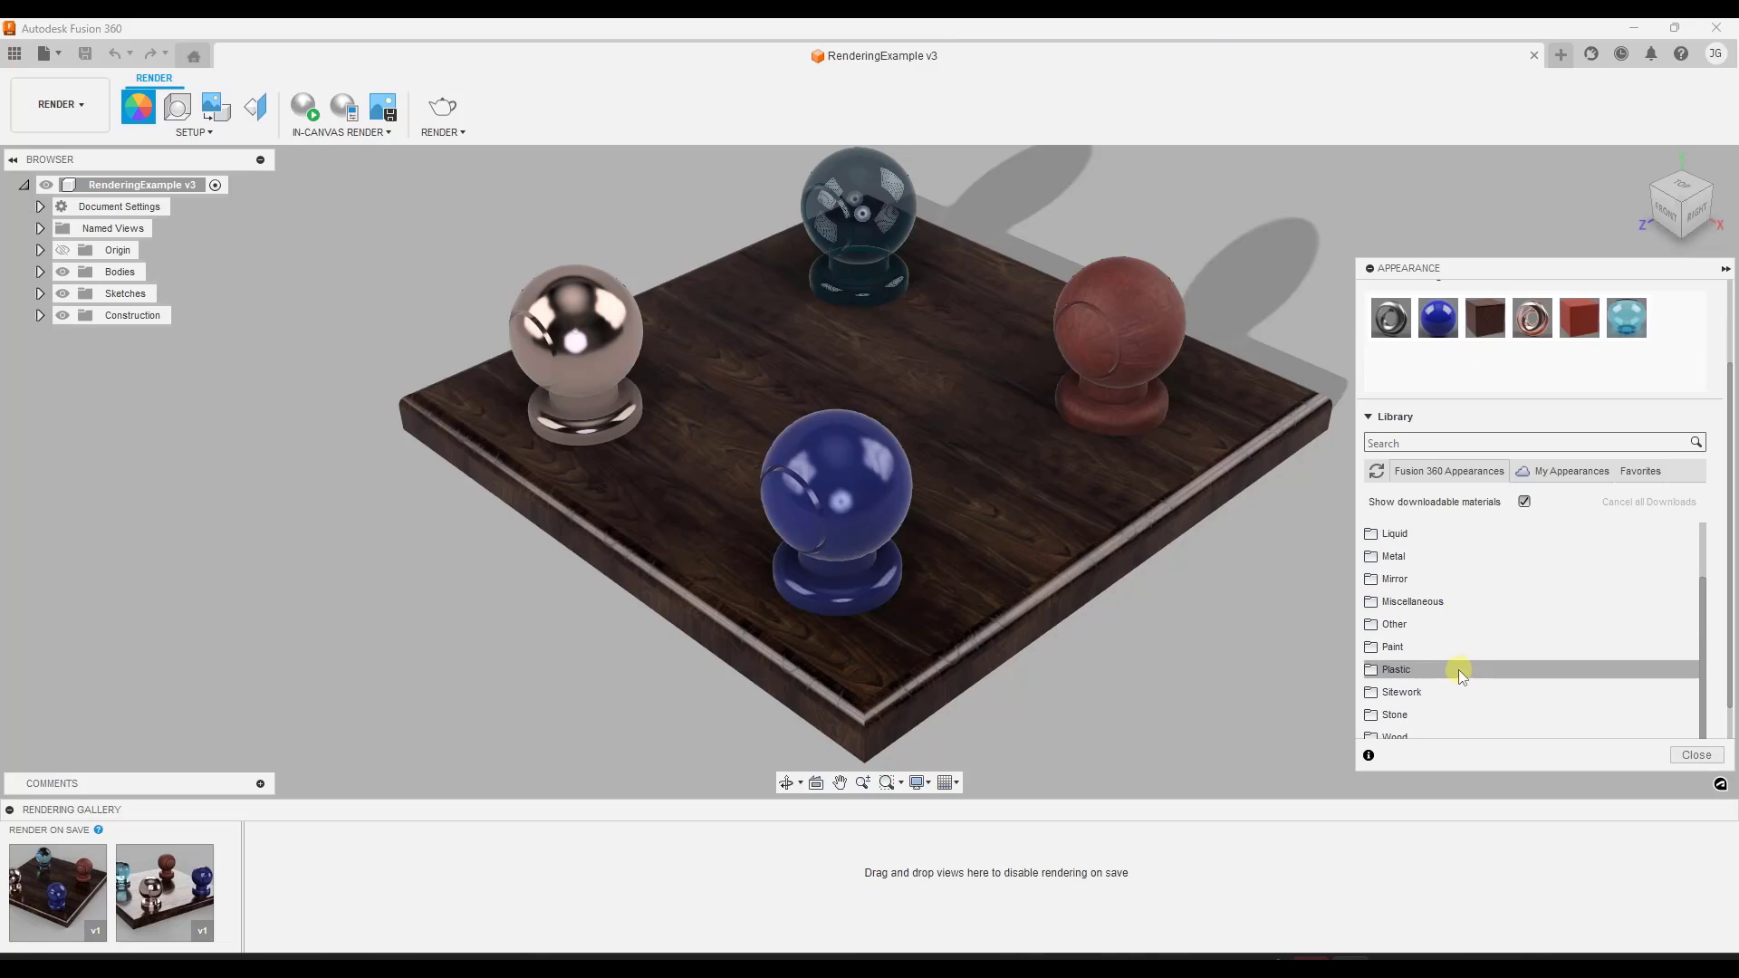
click(1413, 646)
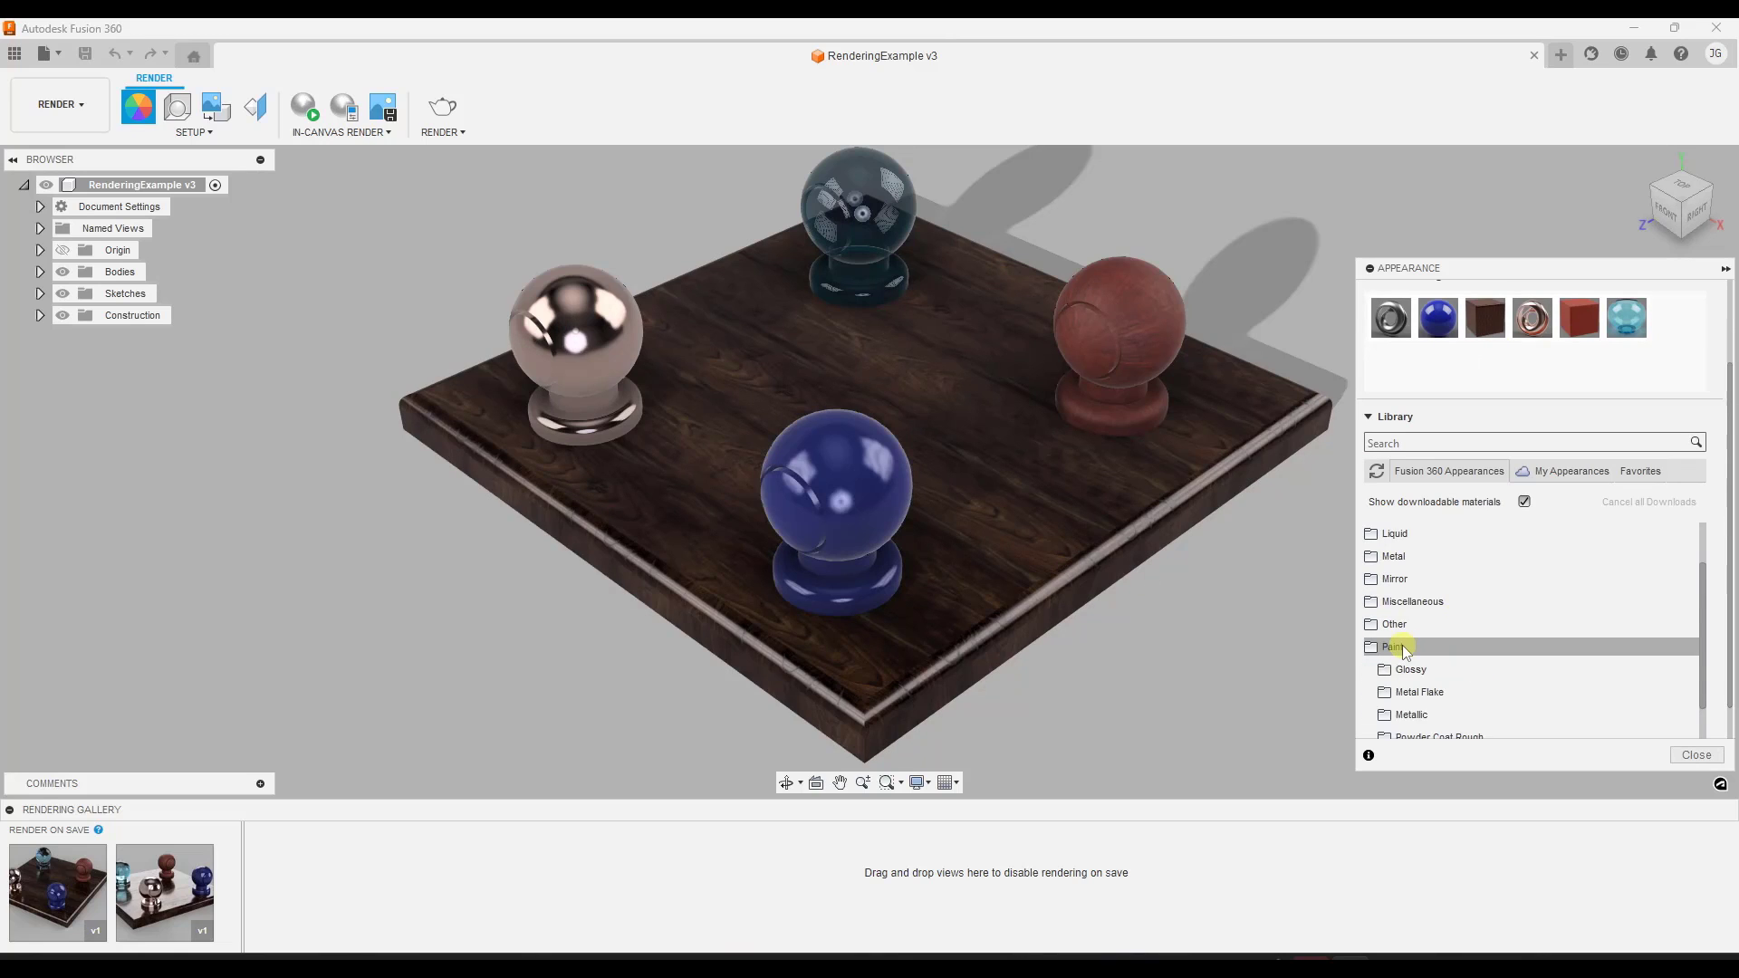
click(1418, 670)
scroll(1491, 621, down, 3)
scroll(1491, 622, up, 2)
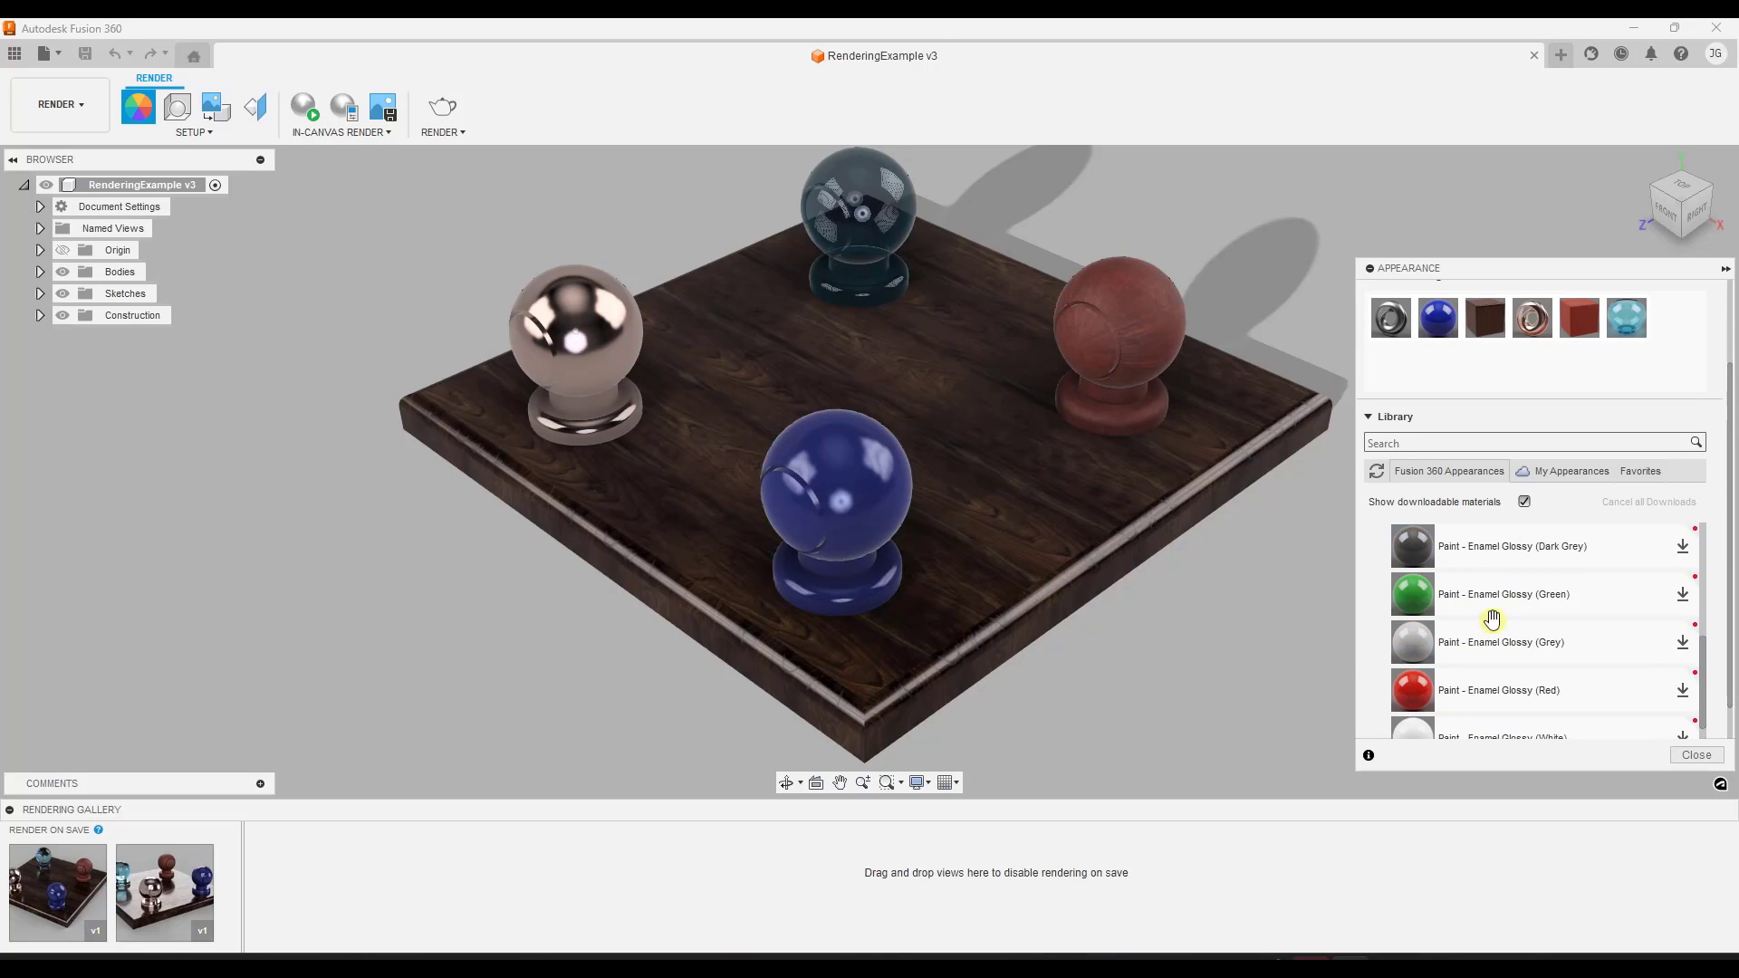
drag(1501, 590, 862, 482)
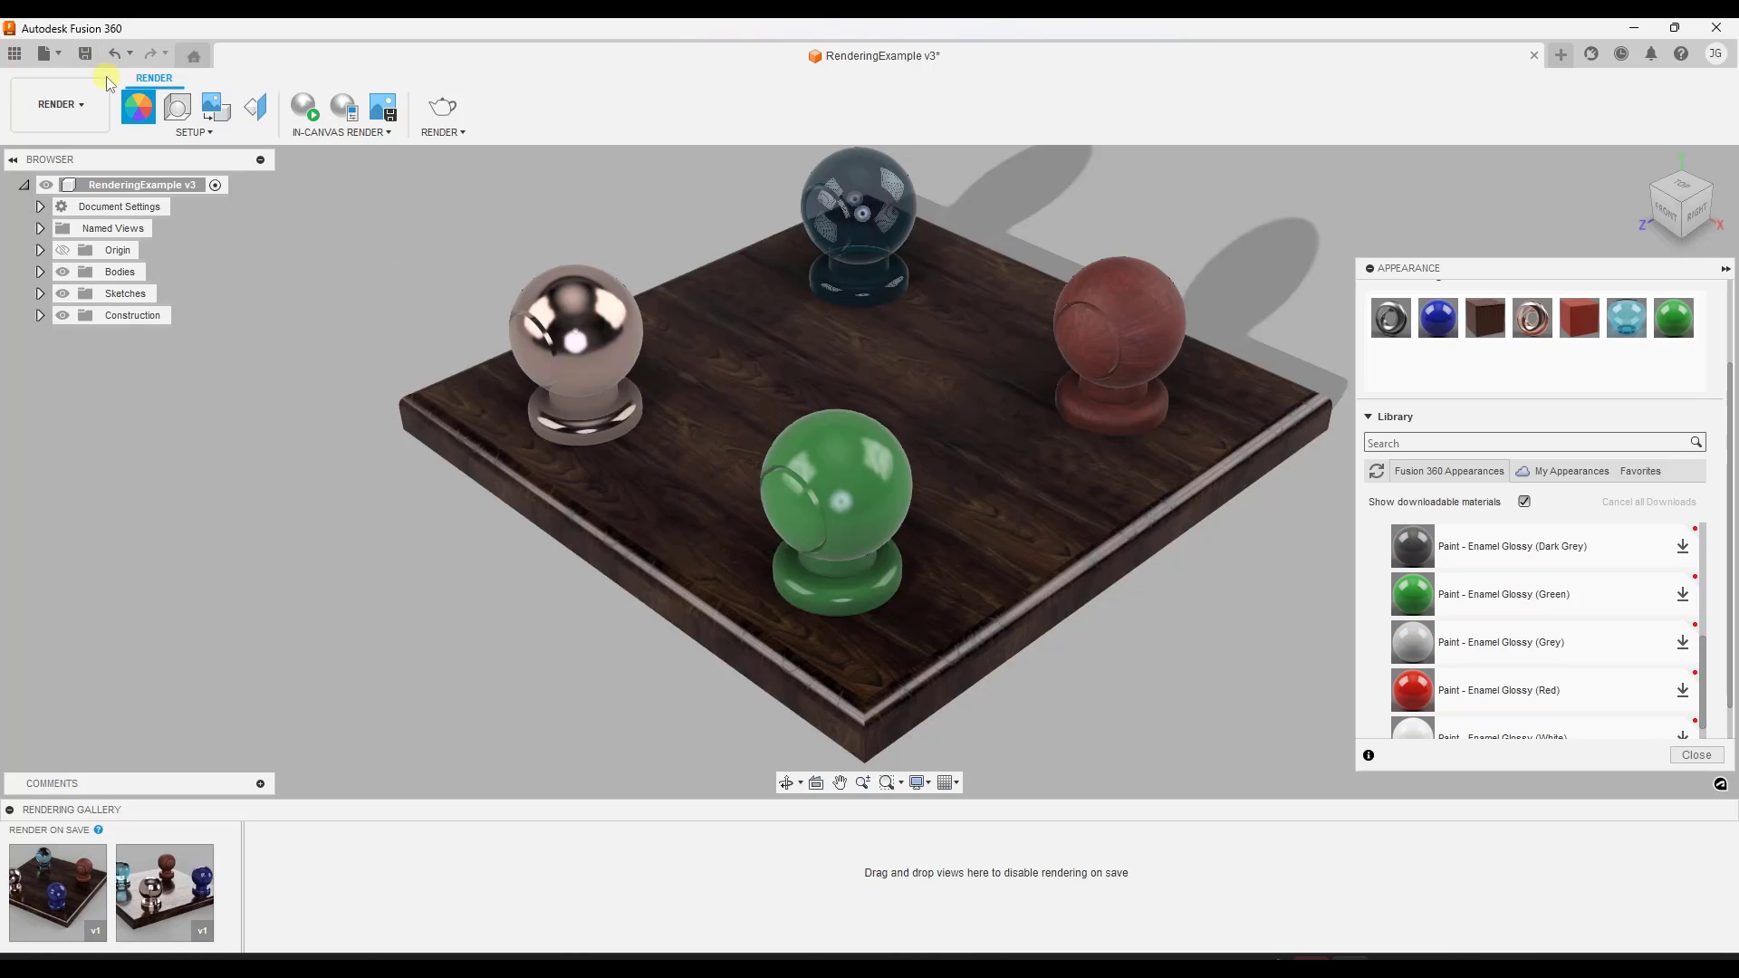
Save the design with the version description User Saved to start re-rendering both gallery views.
click(85, 54)
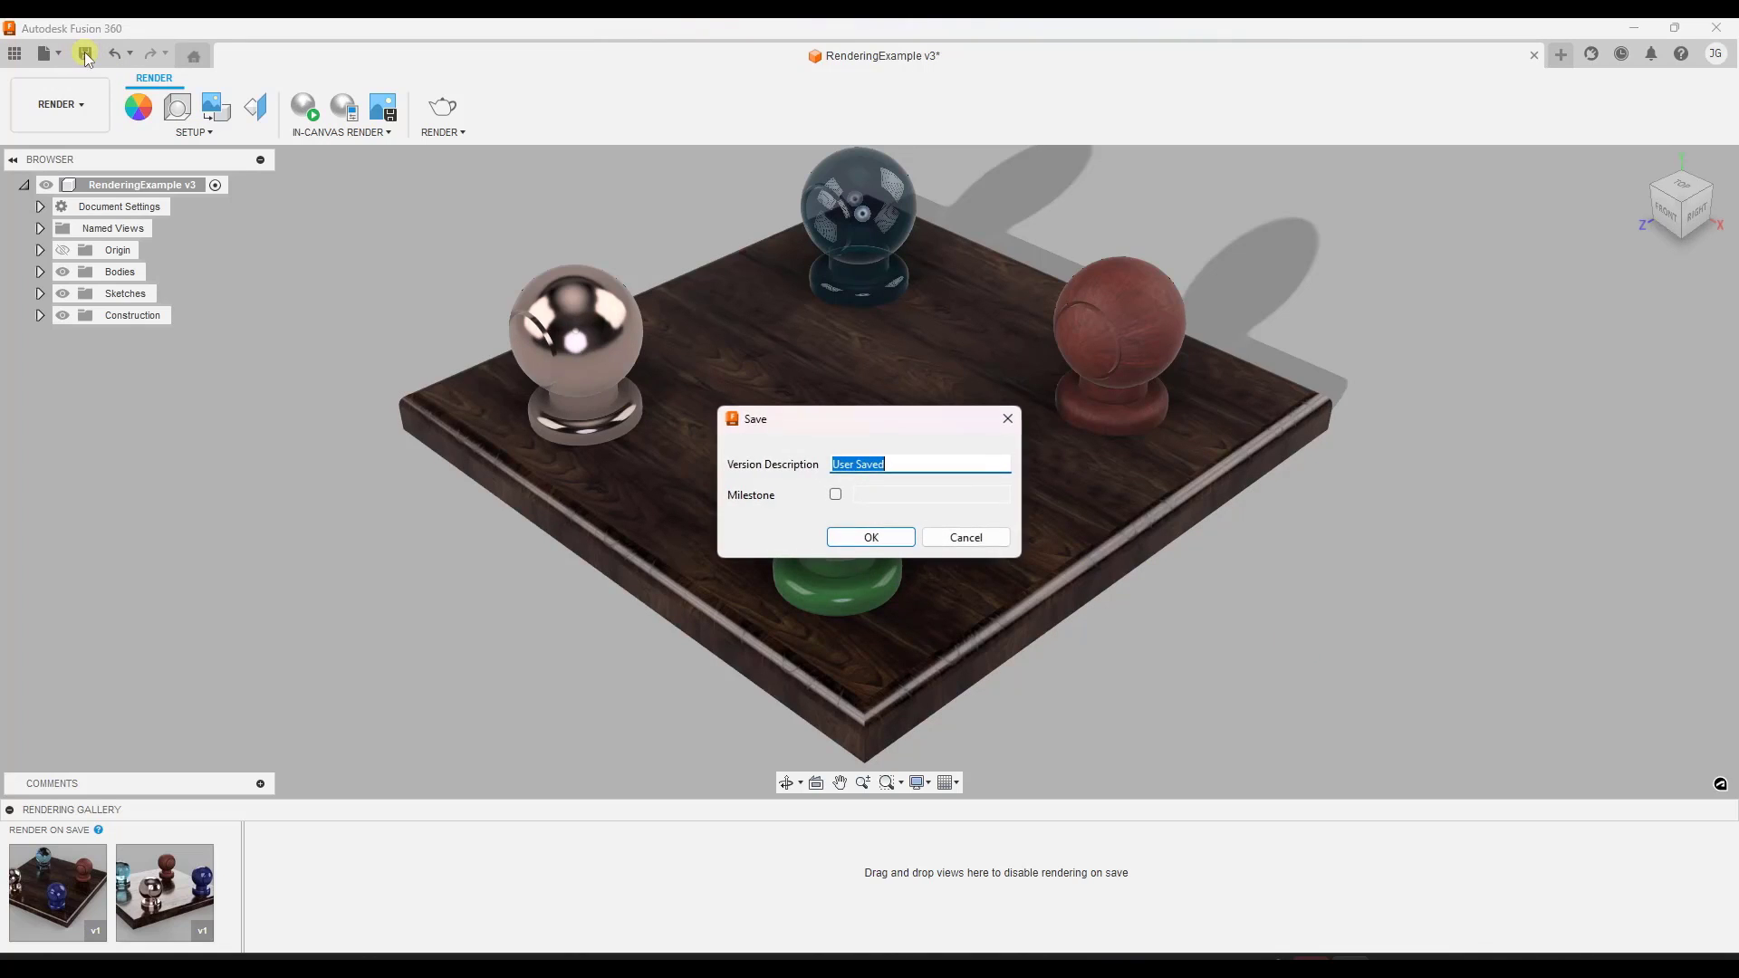
click(870, 537)
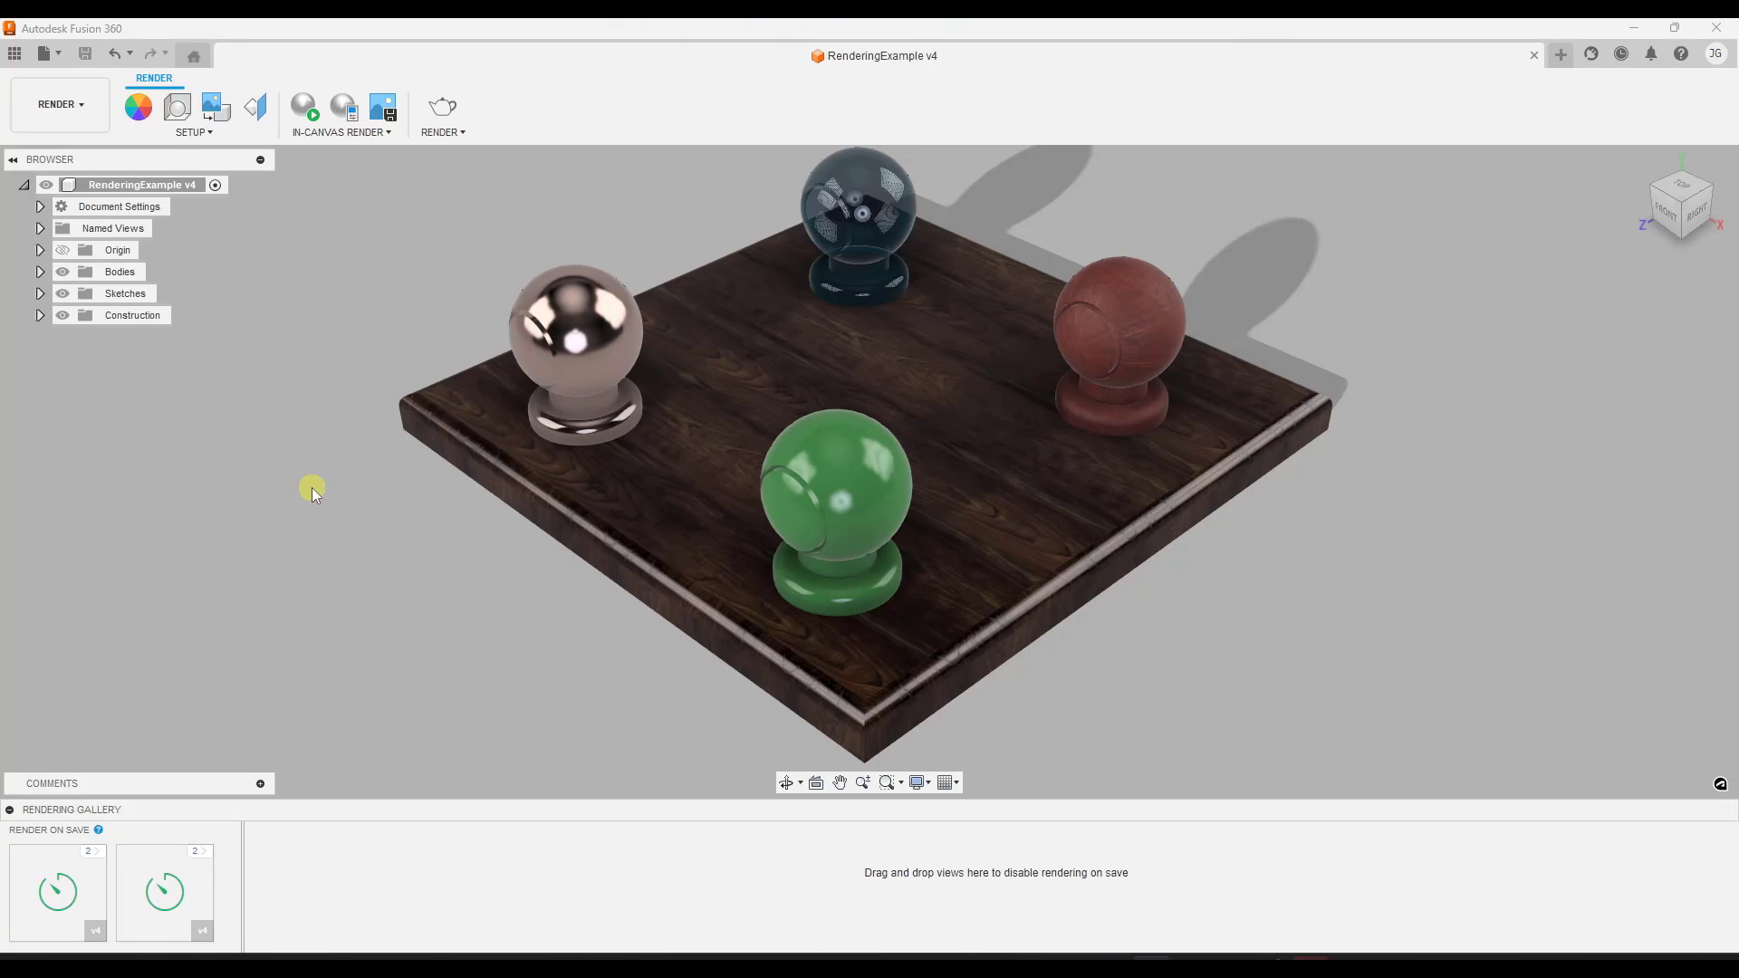
mouse_move(52, 901)
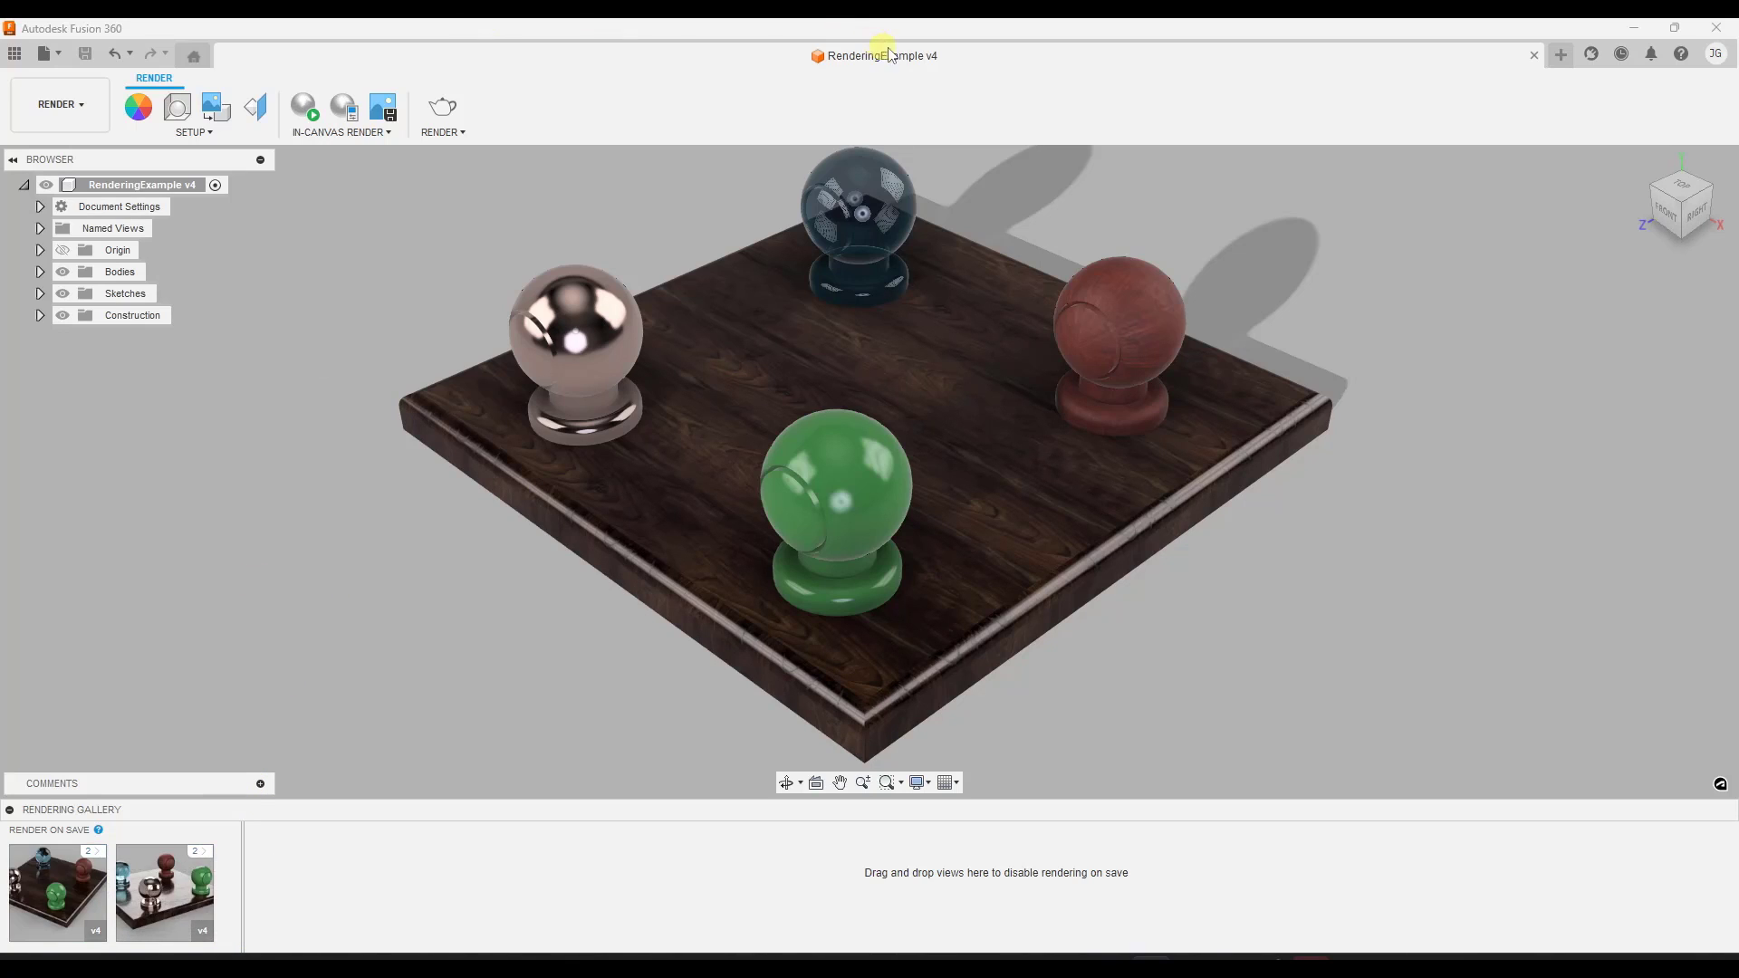
Open the updated render of the first gallery view and page forward to its other version and back.
click(88, 886)
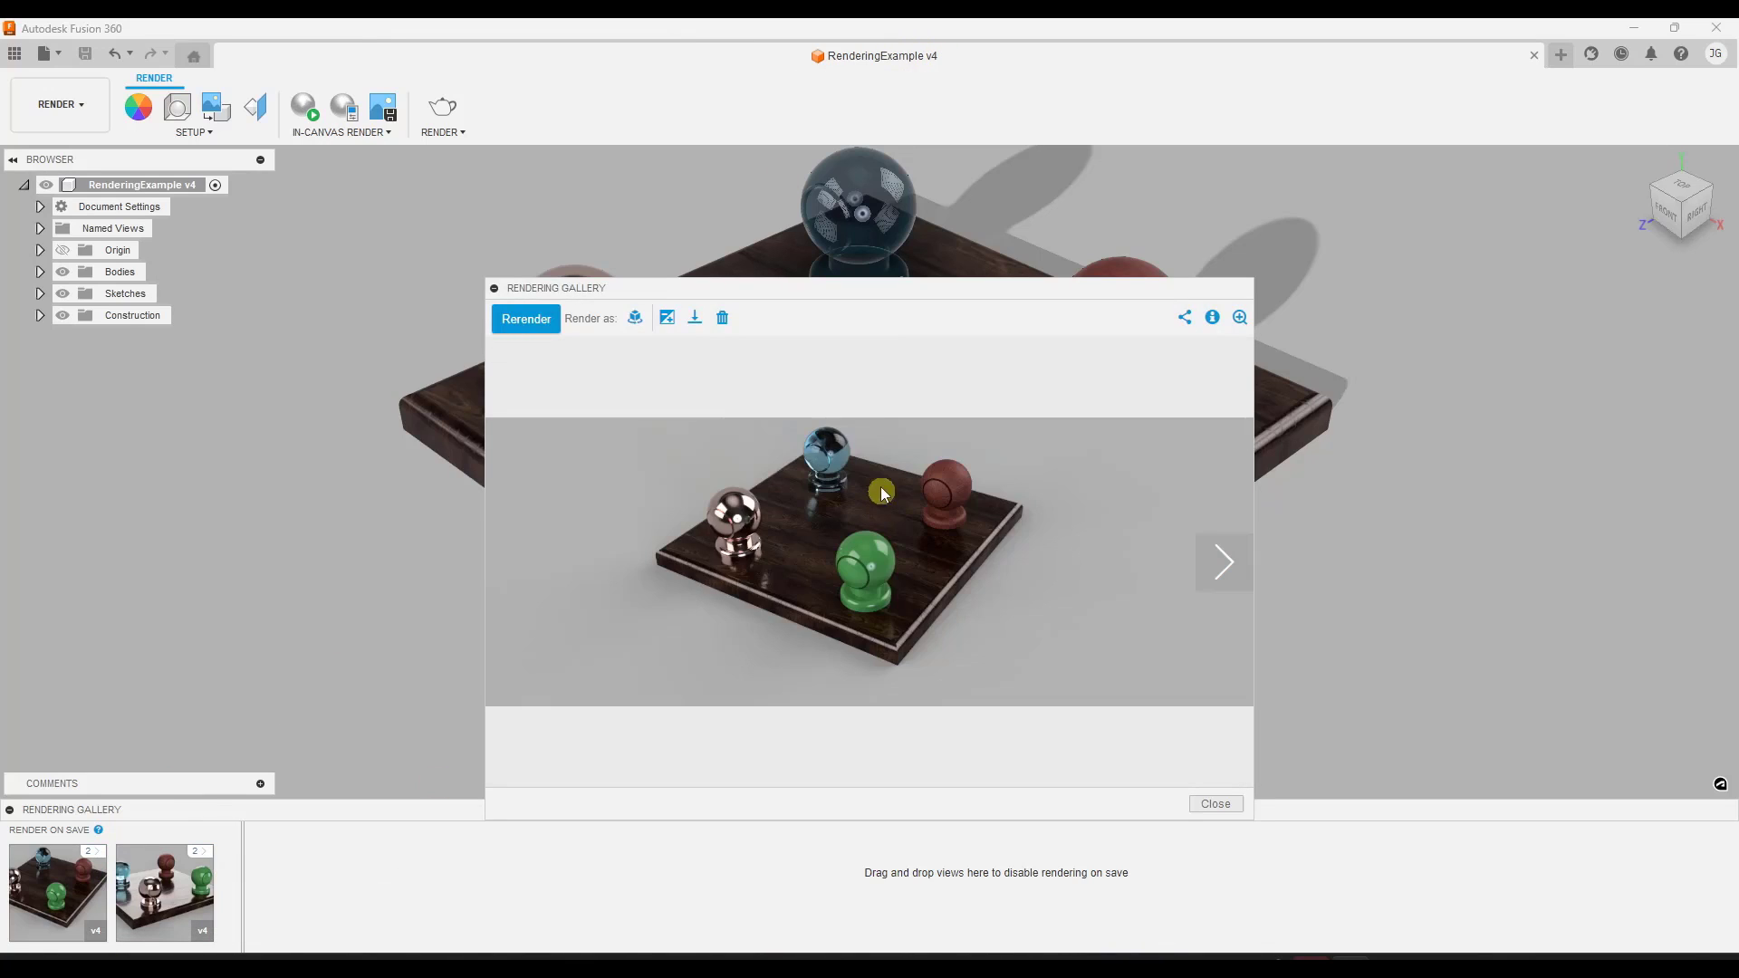
click(1225, 564)
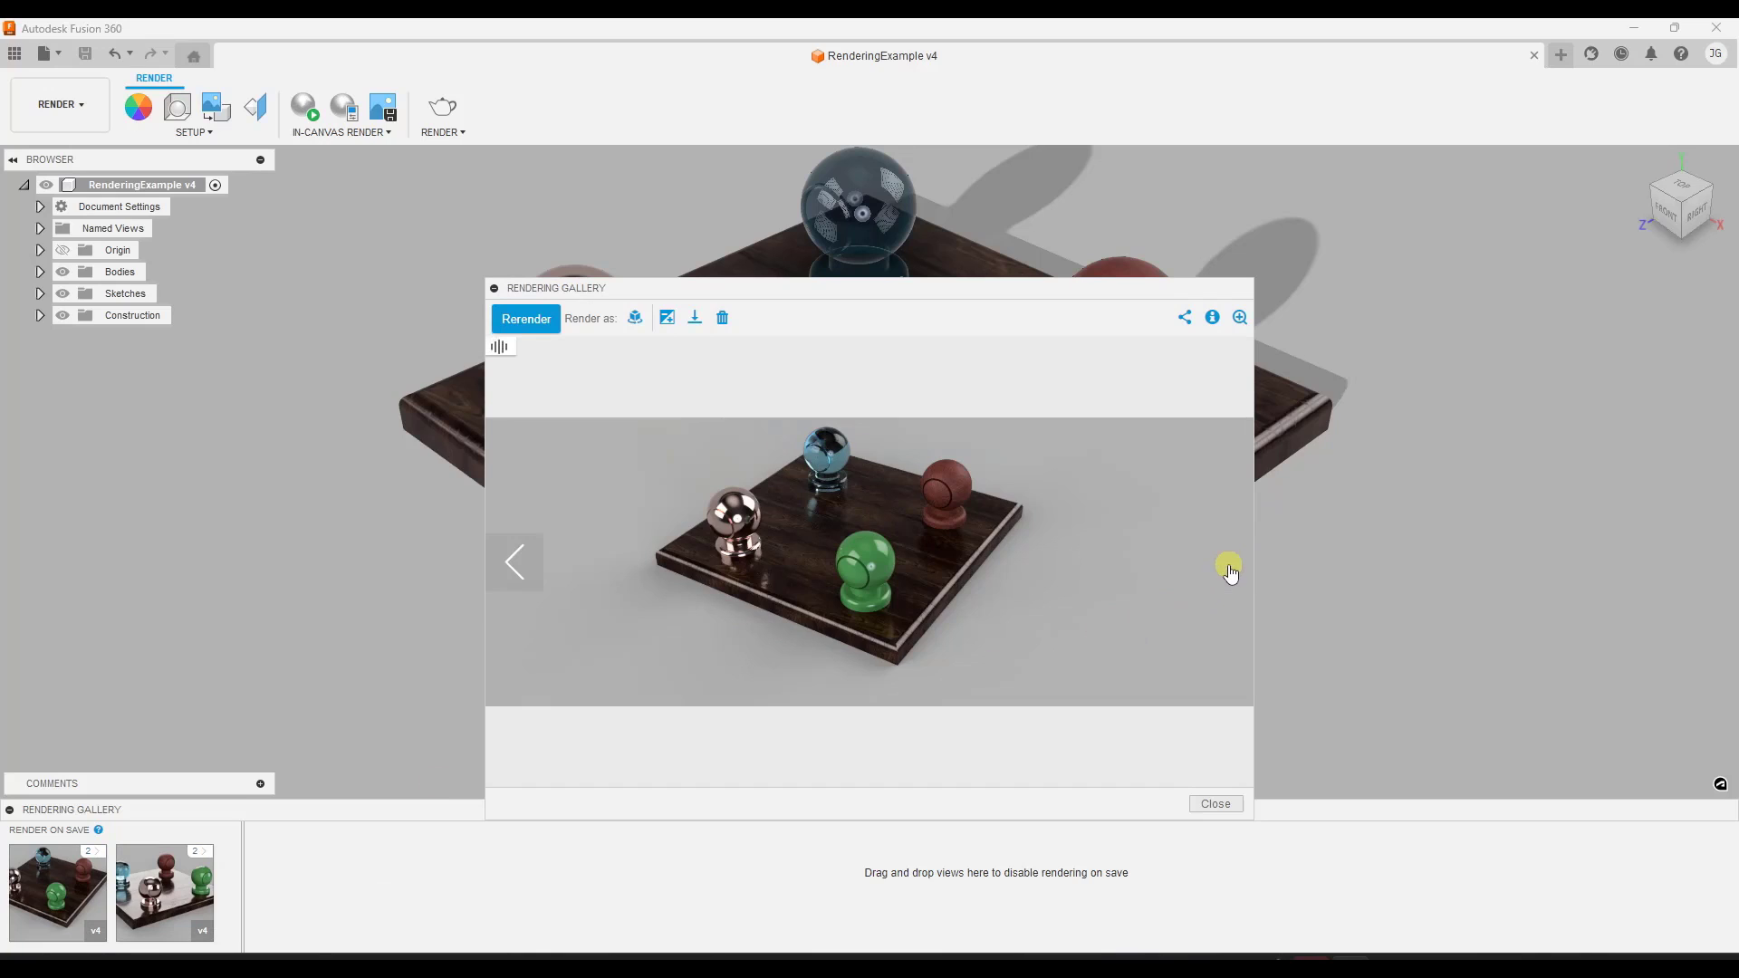
click(537, 568)
click(499, 900)
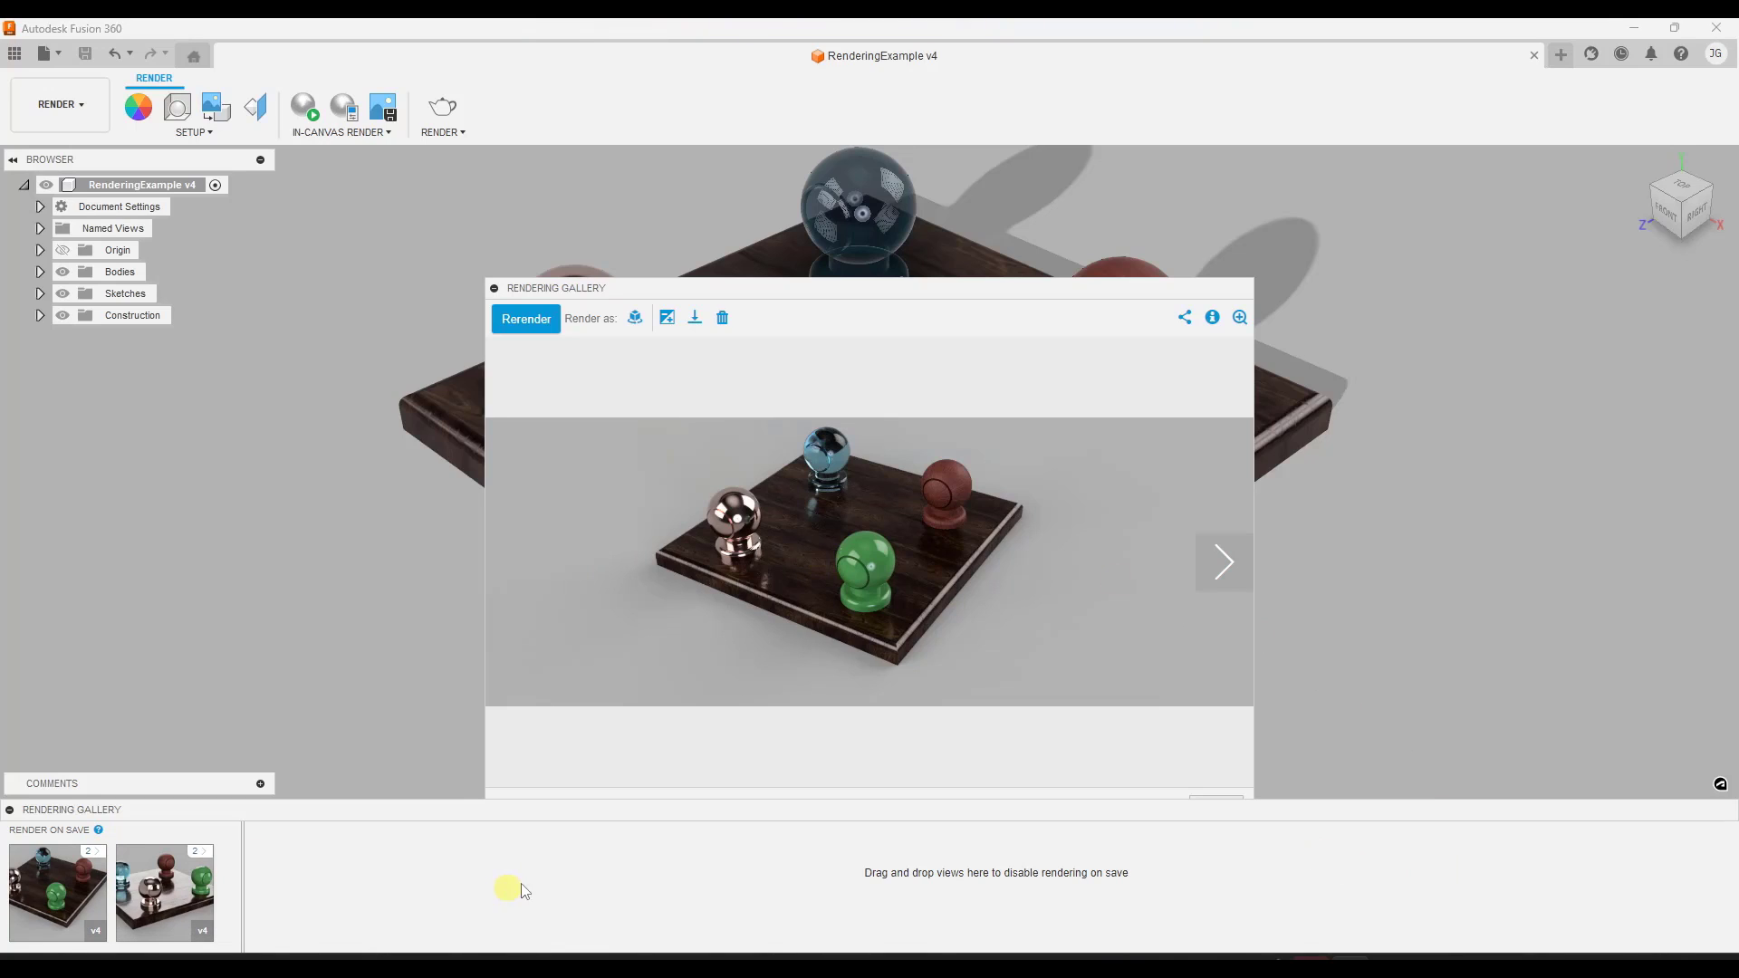
Expand the first view's version stack, compare its v1 and v4 renders and return to the gallery overview.
mouse_move(104, 871)
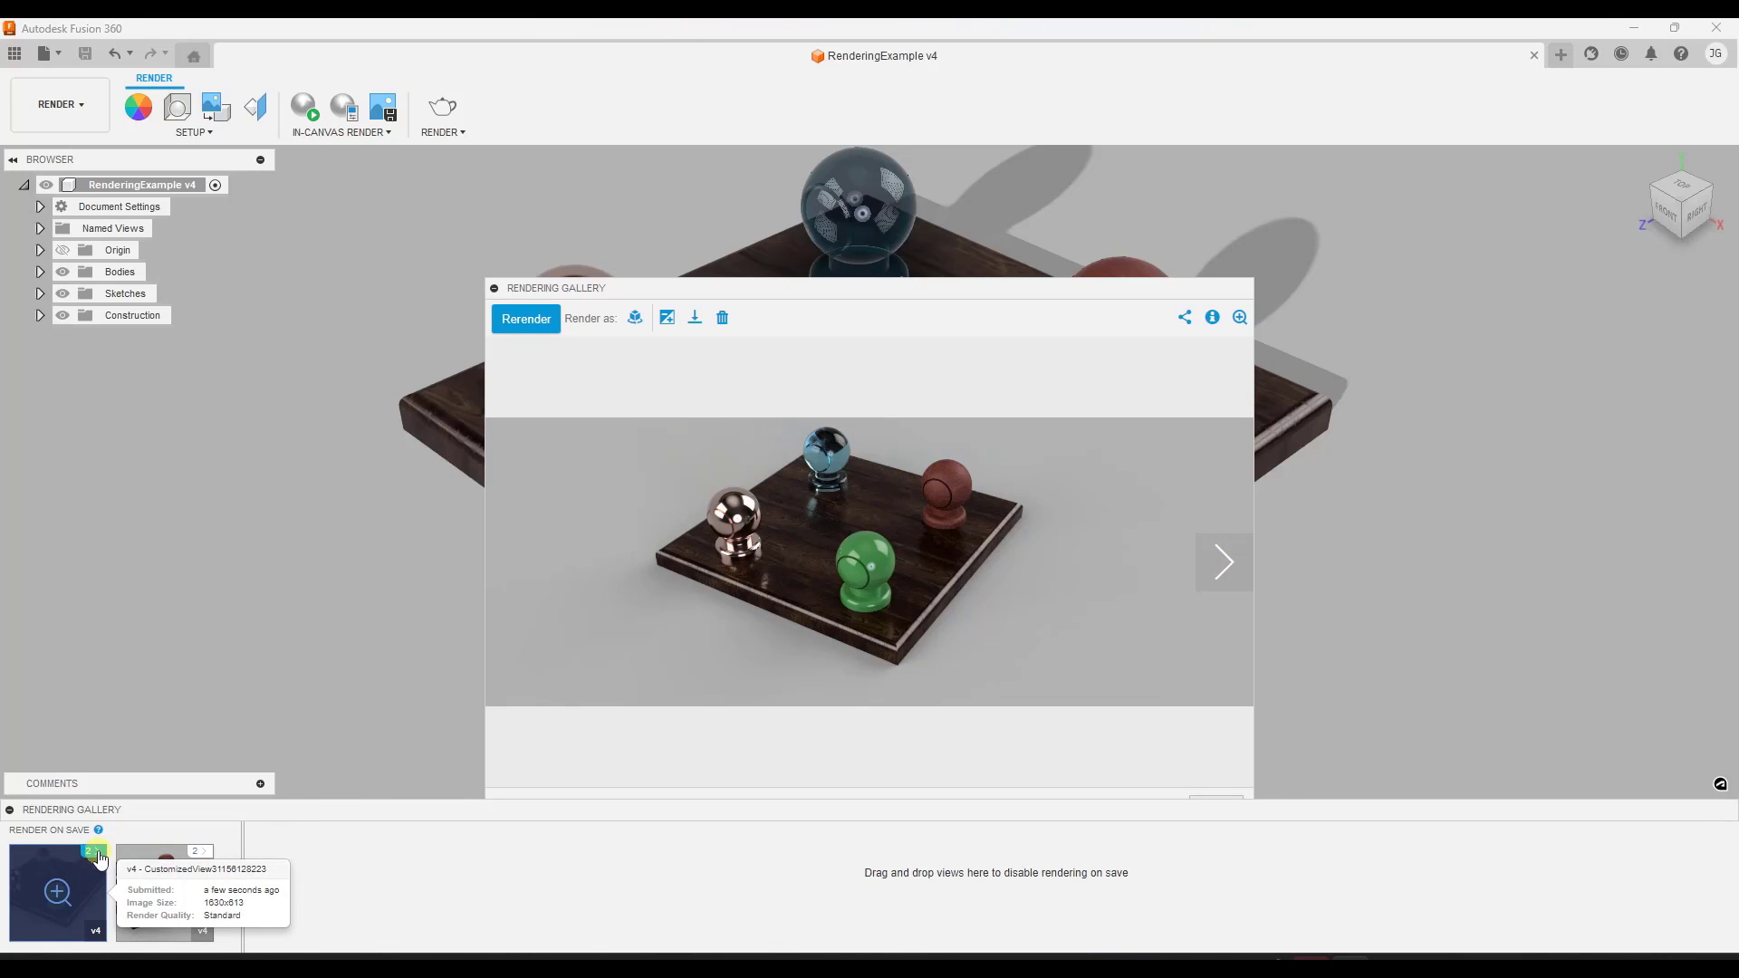
click(96, 853)
click(189, 875)
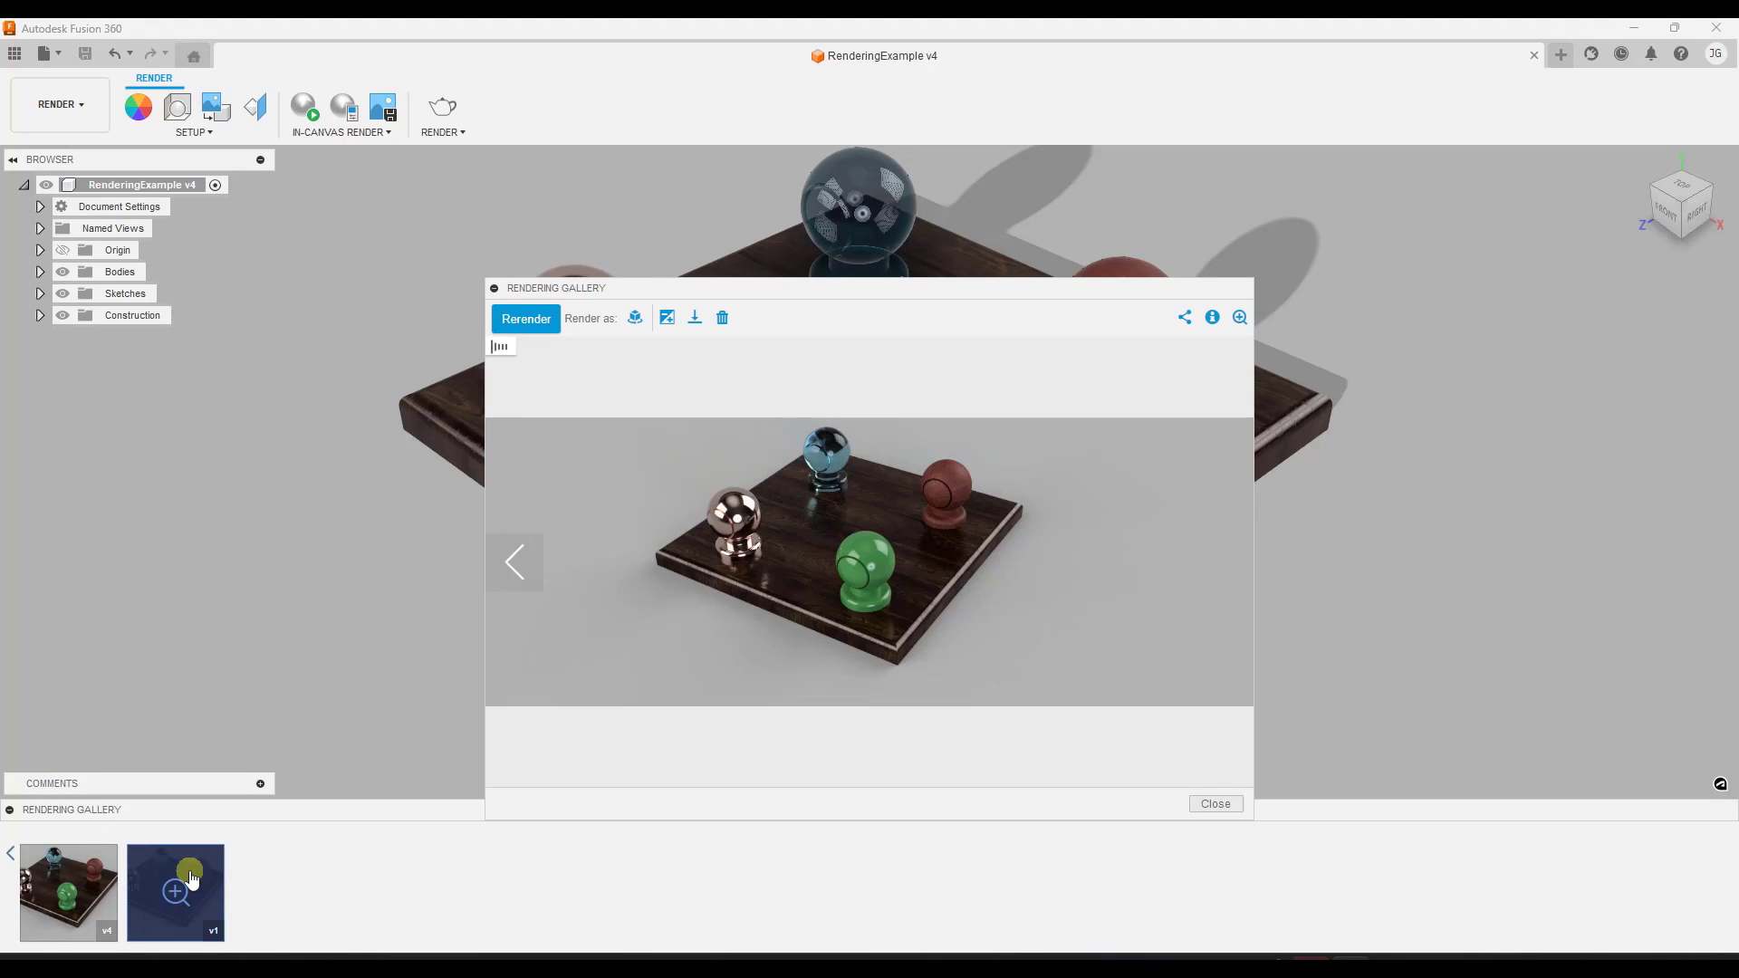
click(60, 871)
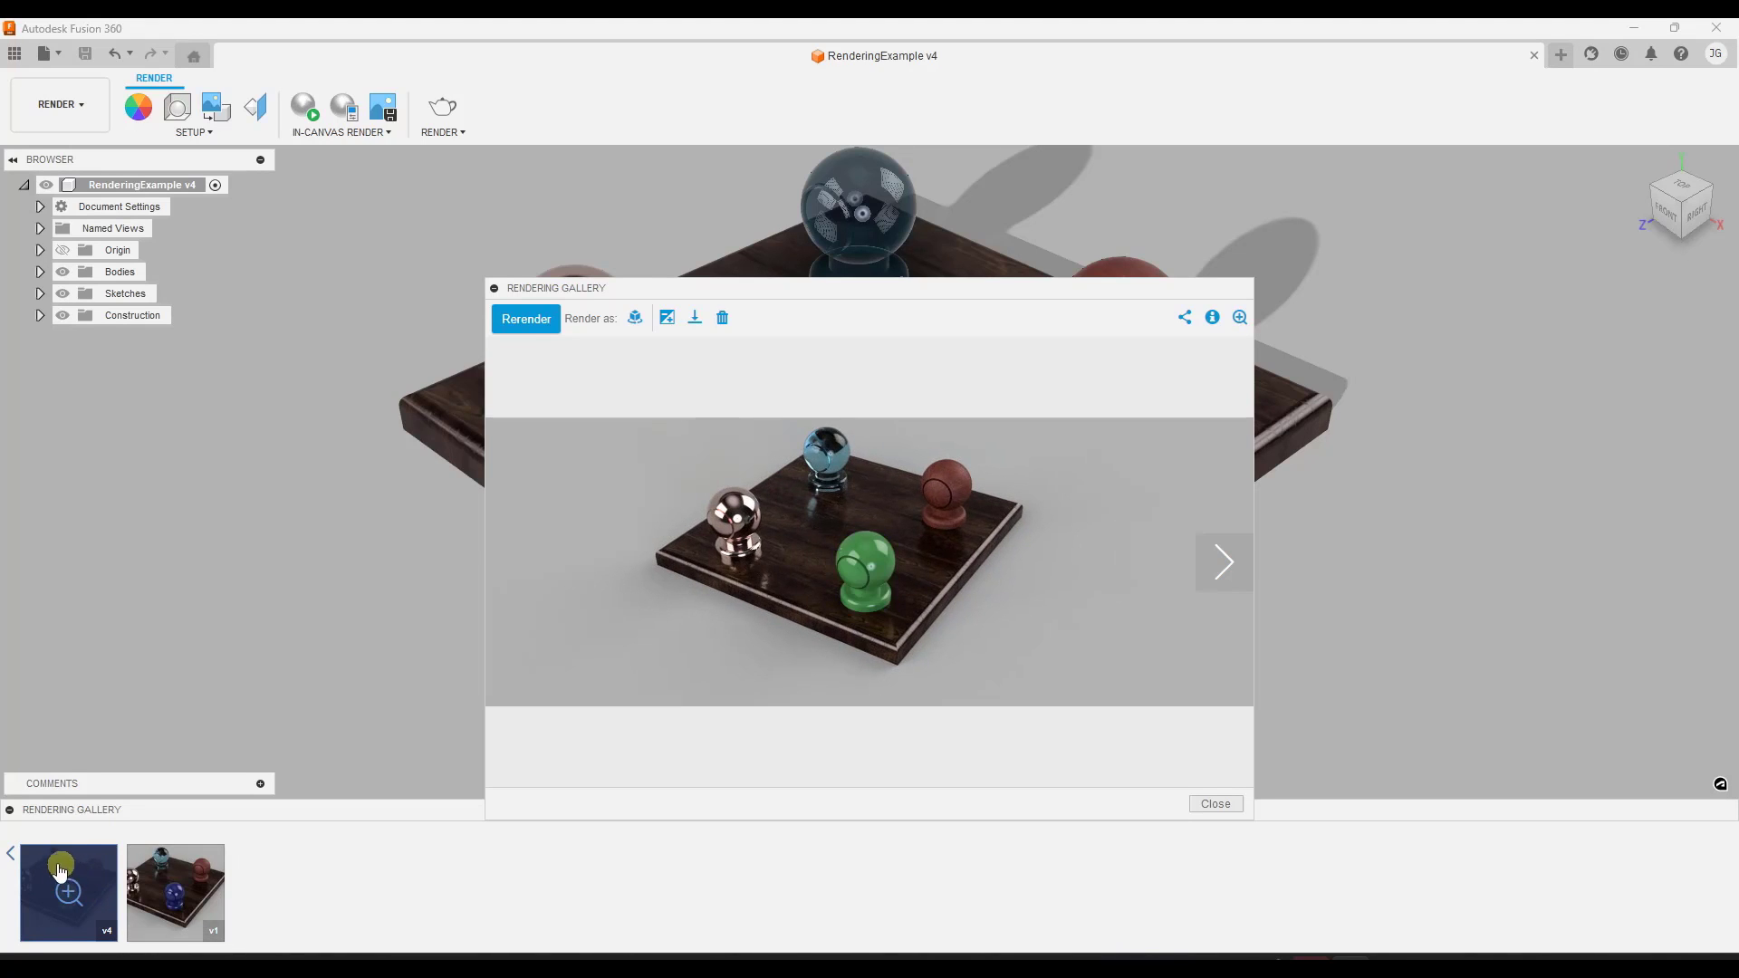
click(10, 853)
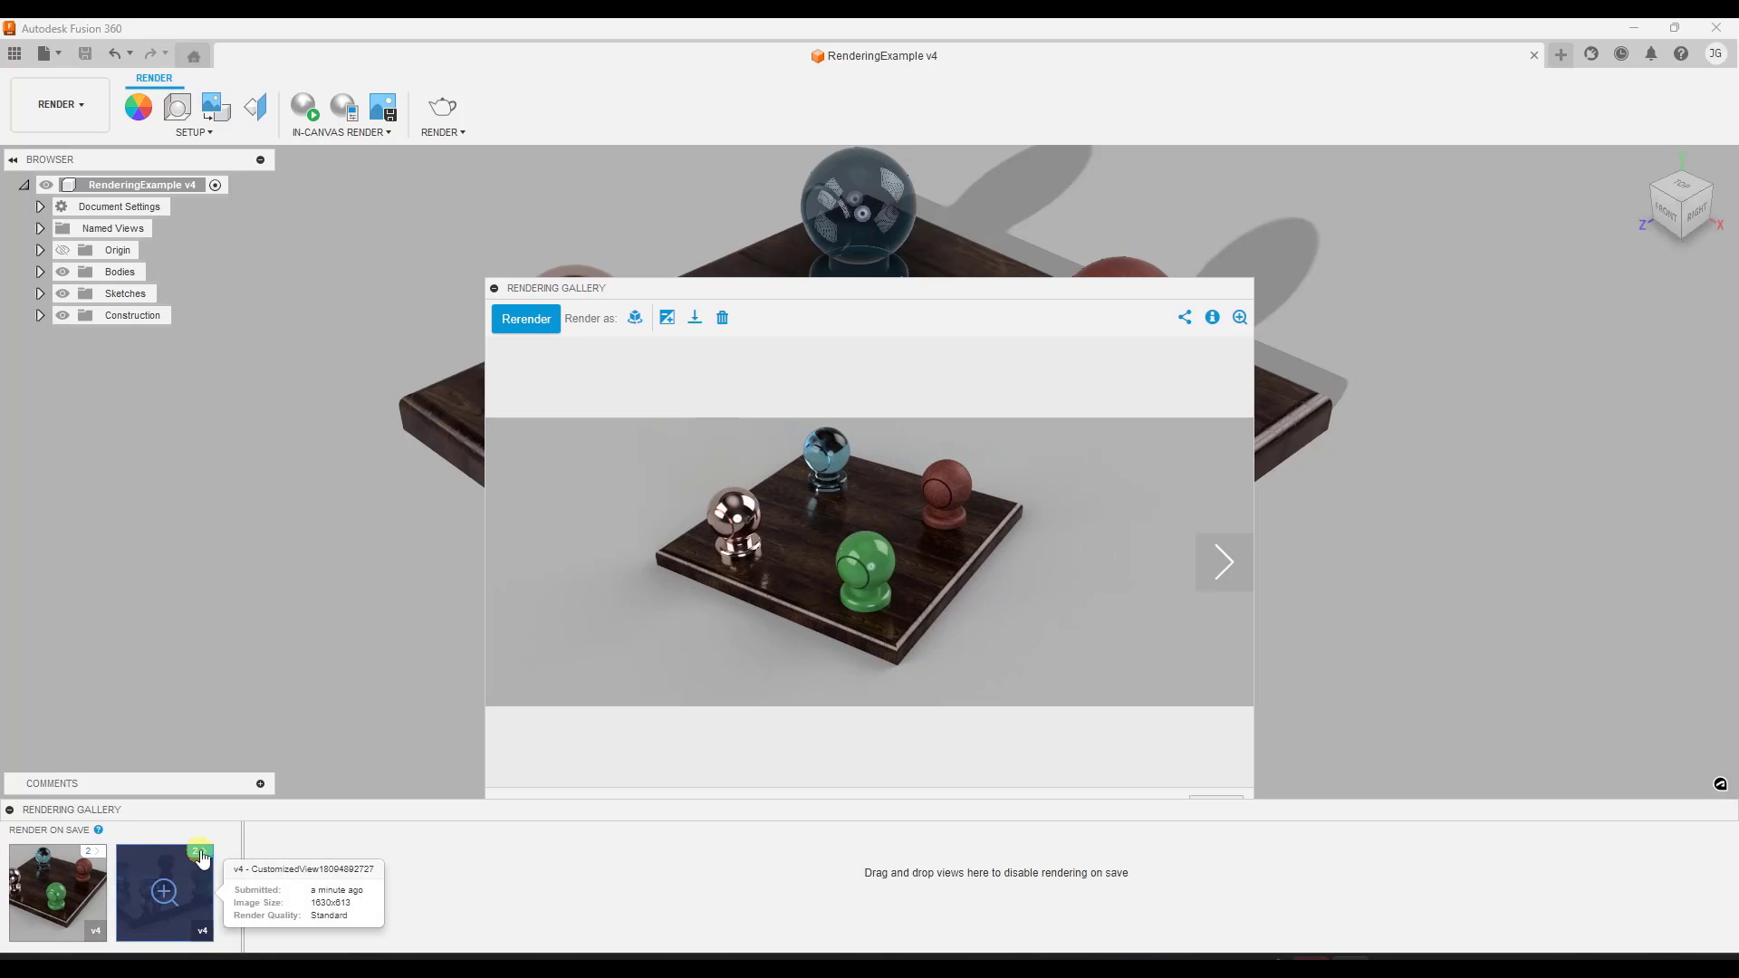
Expand the second view's version stack, inspect its v4 render beside v1 and close the render preview.
click(201, 858)
click(116, 883)
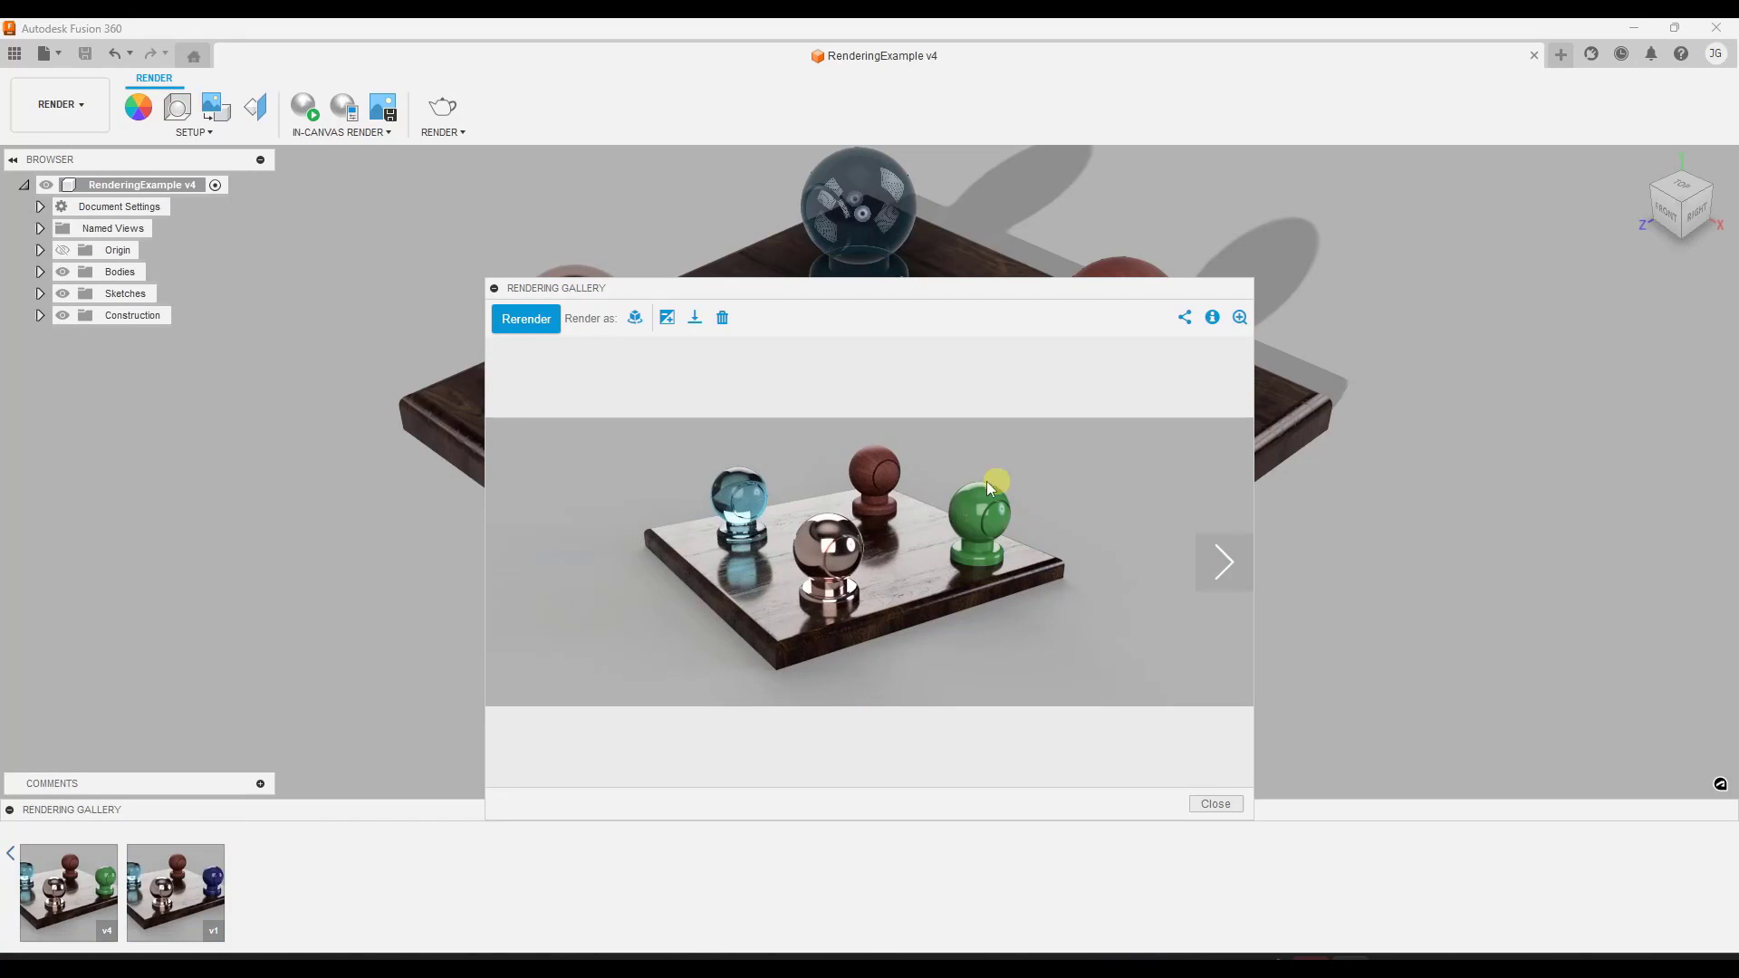
mouse_move(163, 876)
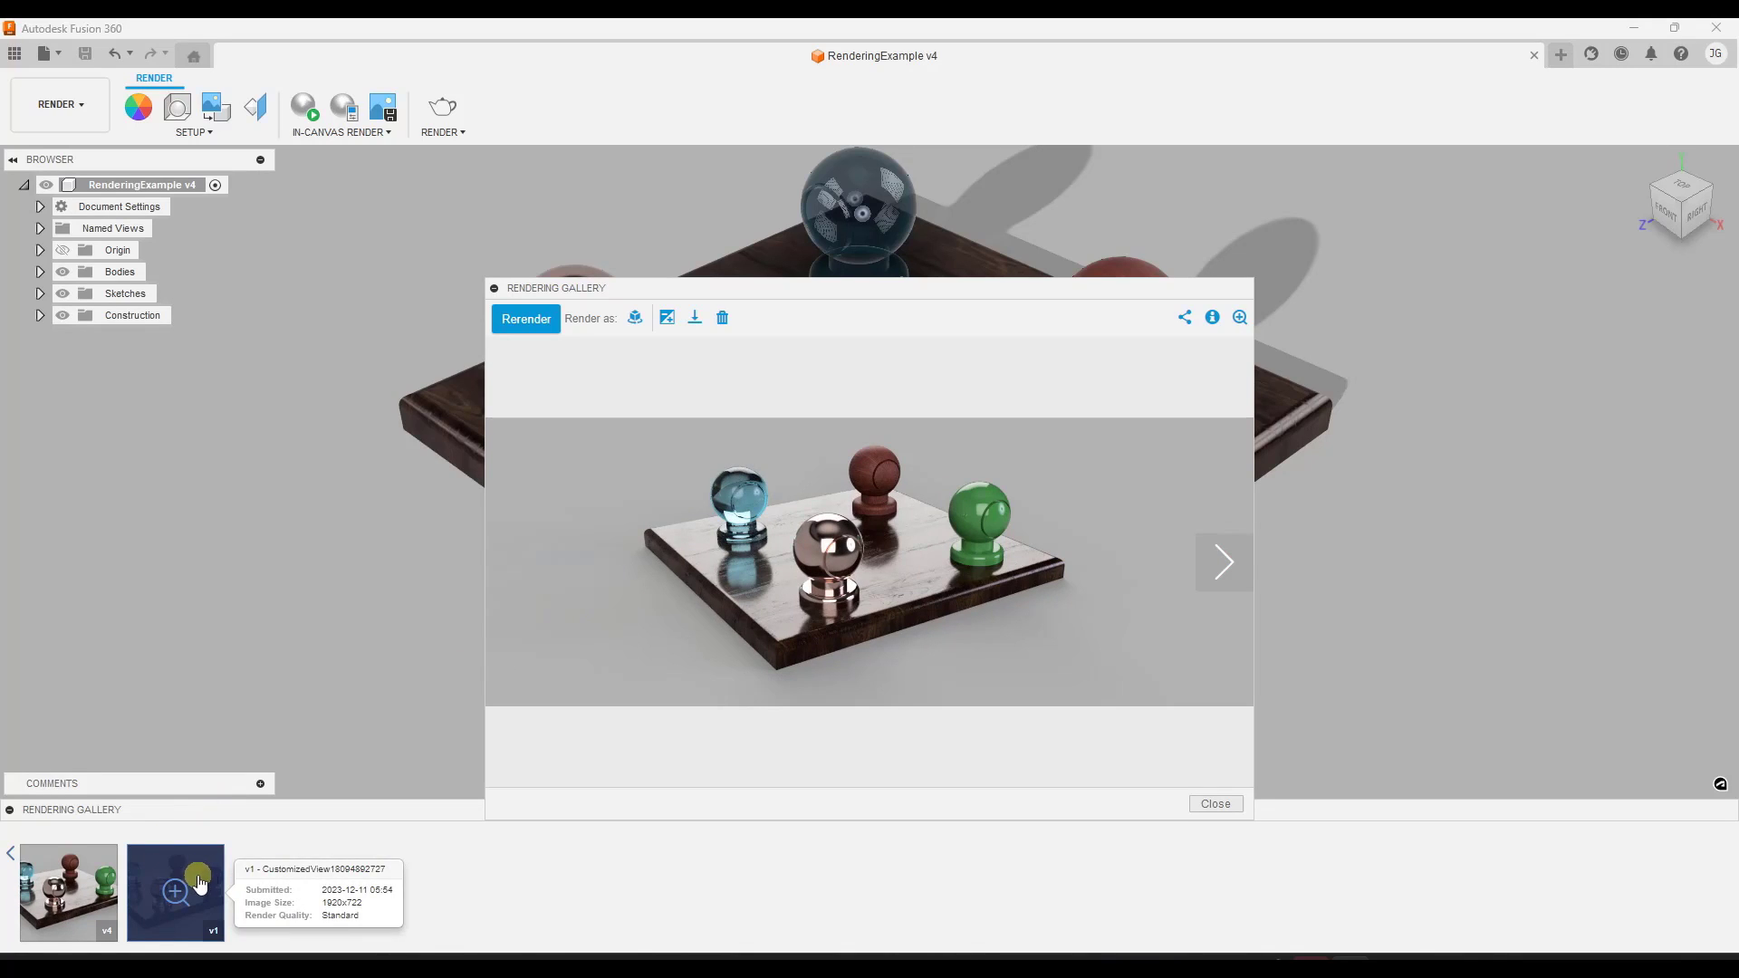
key(Escape)
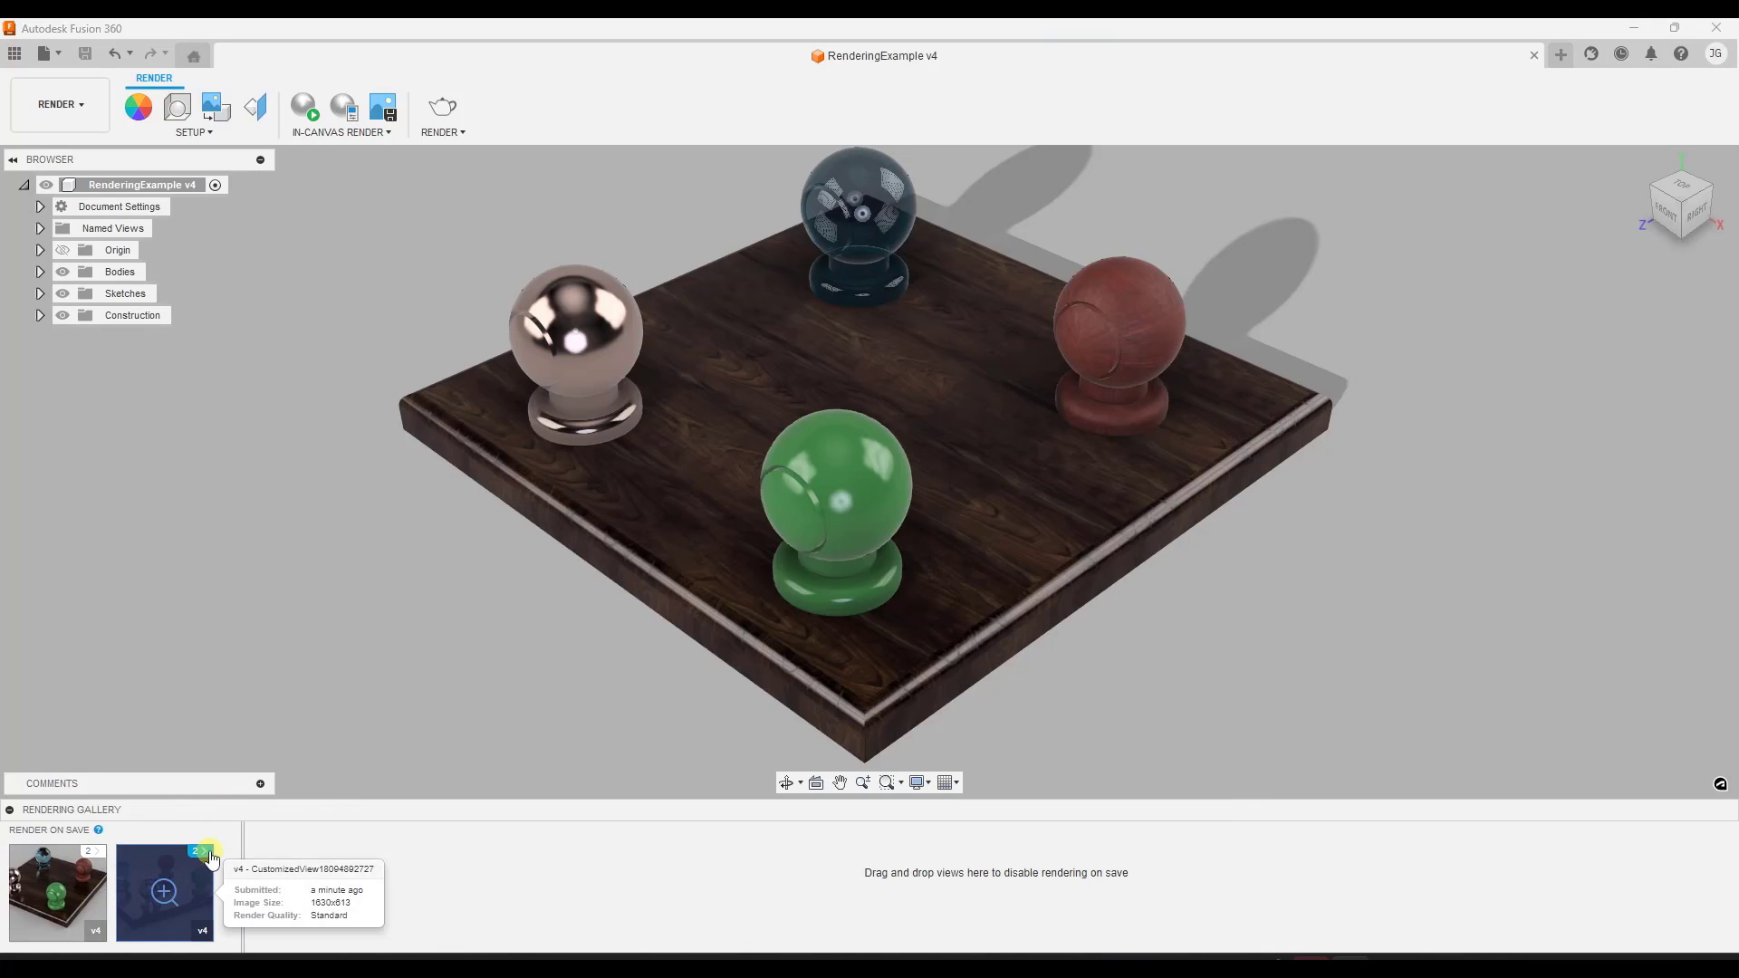